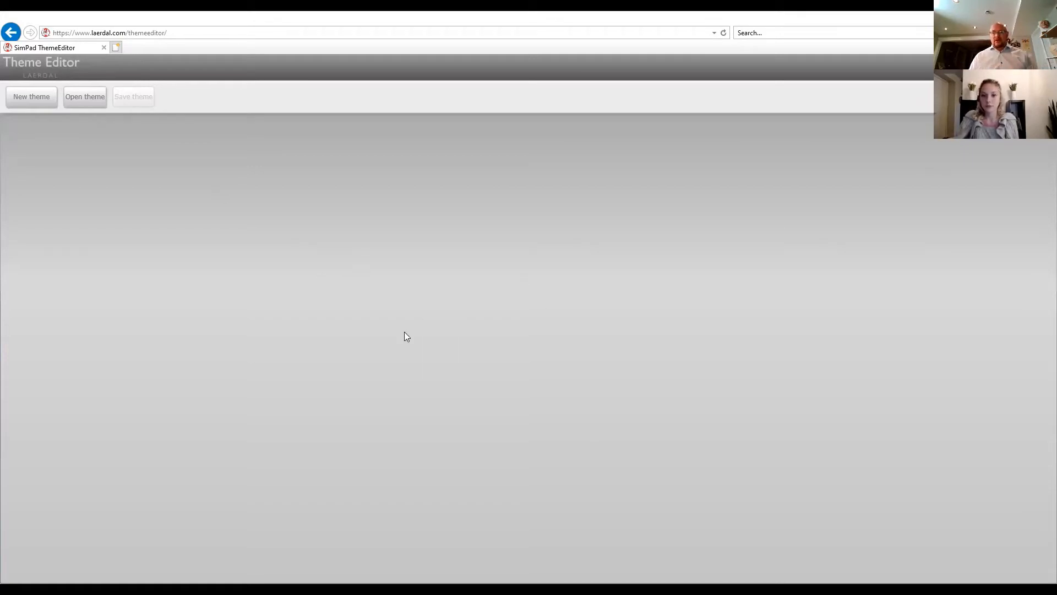
left_click(454, 316)
right_click(454, 315)
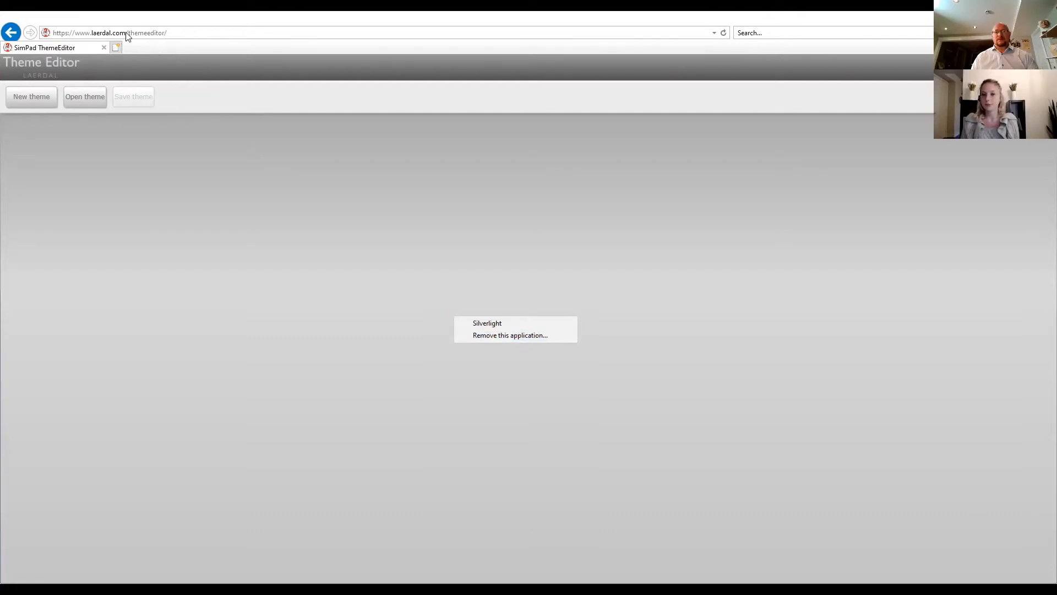
key("ctrl")
key("ctrl")
left_click(128, 33)
right_click(129, 34)
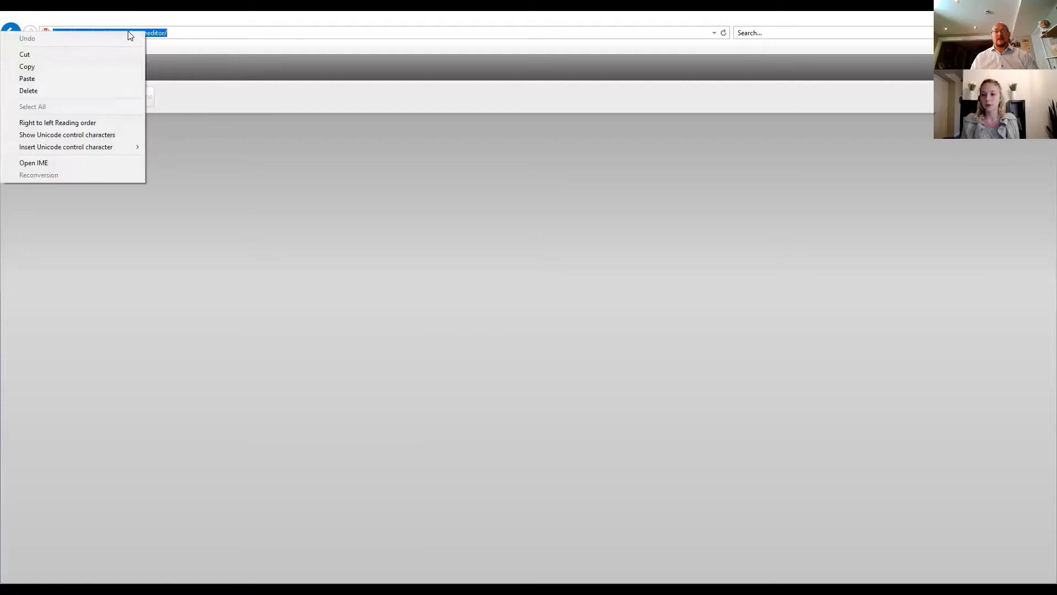
left_click(238, 212)
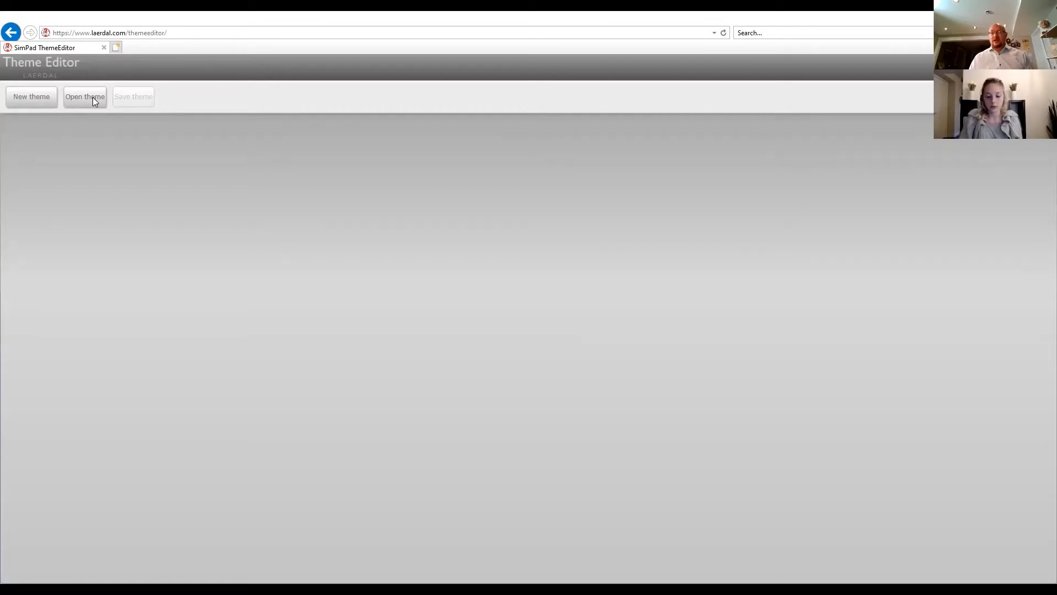
Create a new theme named "COVID Airway" for the Nursing Anne Simulator
left_click(32, 98)
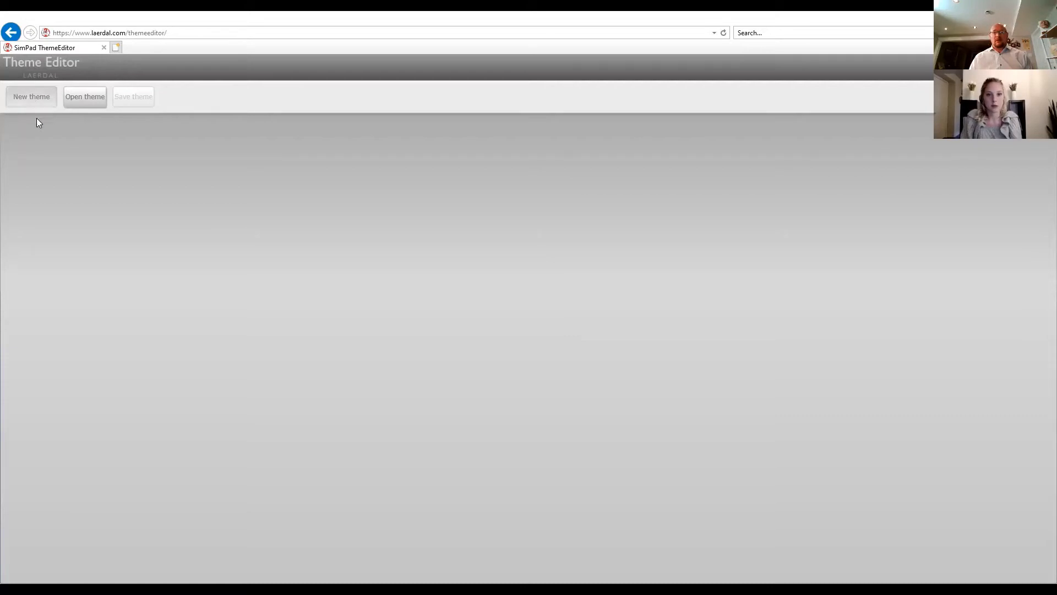
left_click(231, 97)
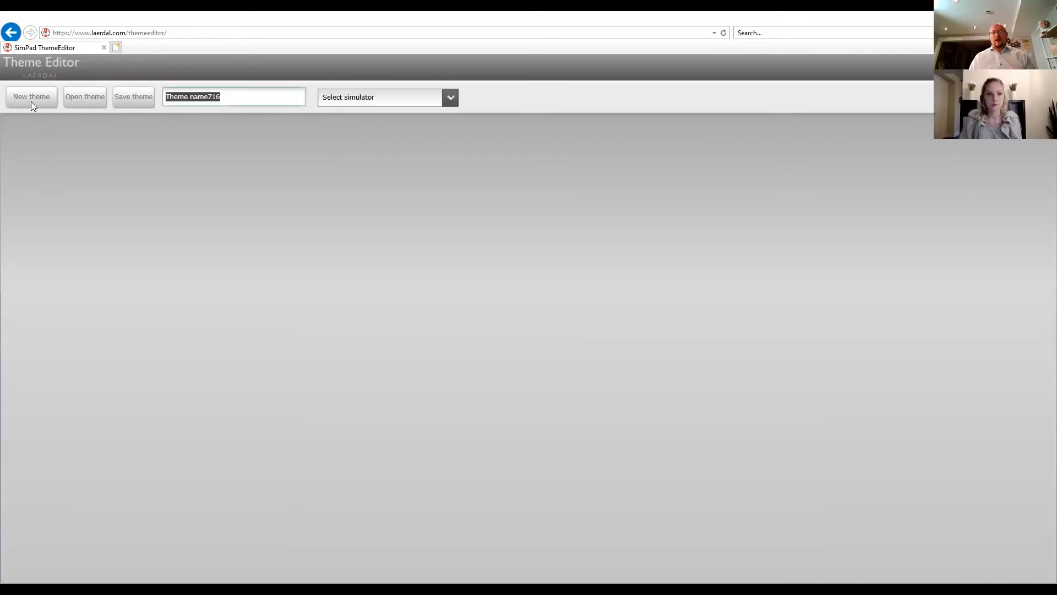
left_click_drag(226, 98, 164, 99)
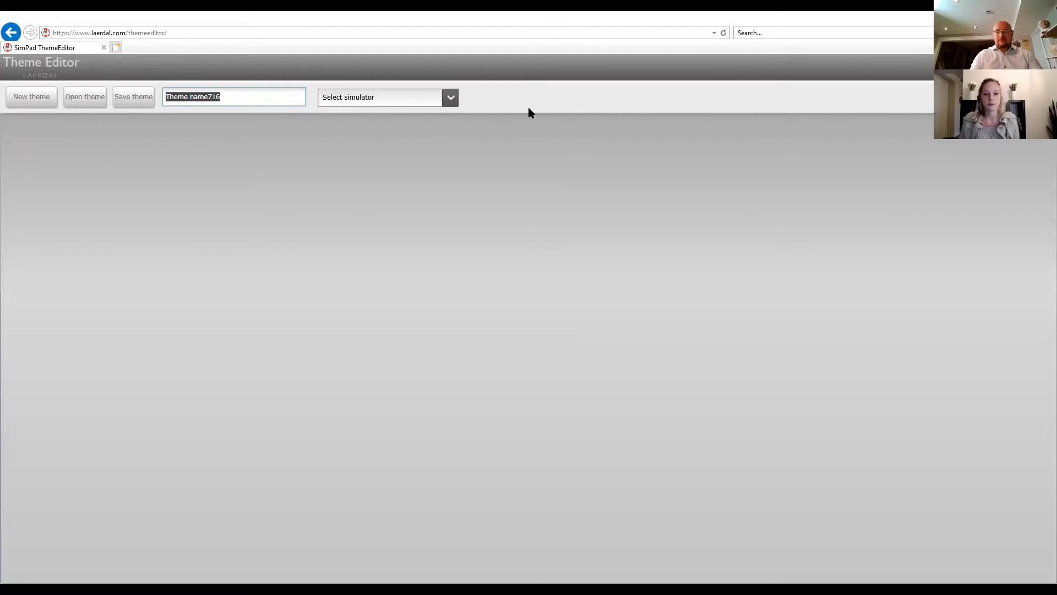
type("COVI")
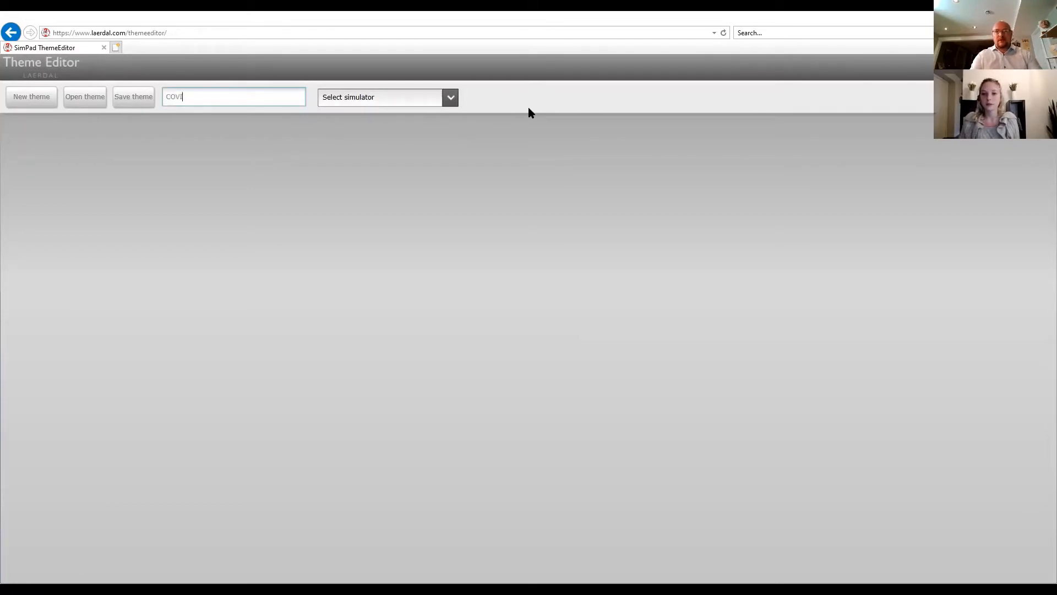
type("D ")
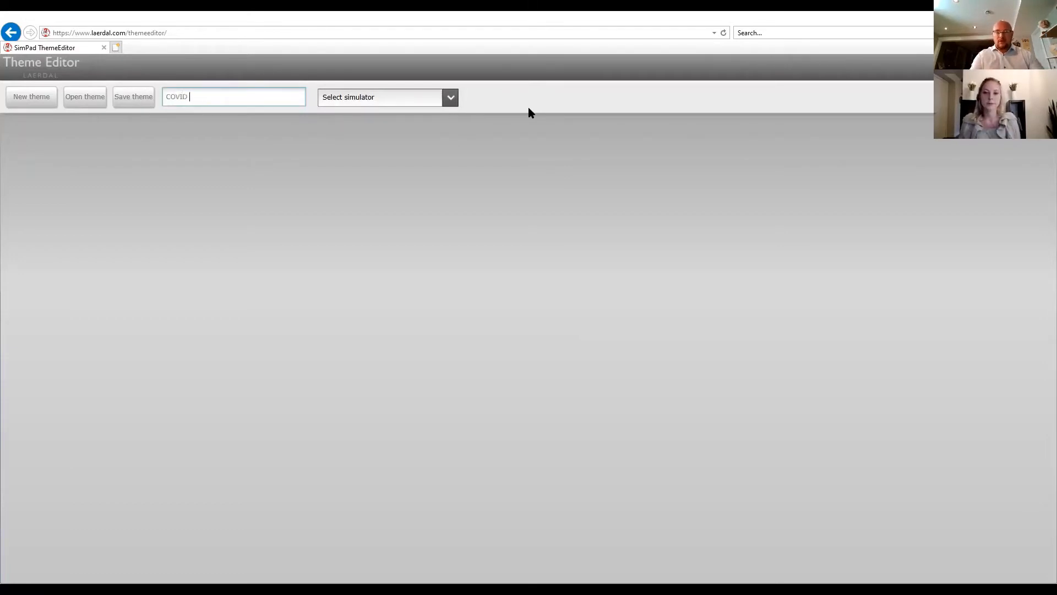
type("Airway")
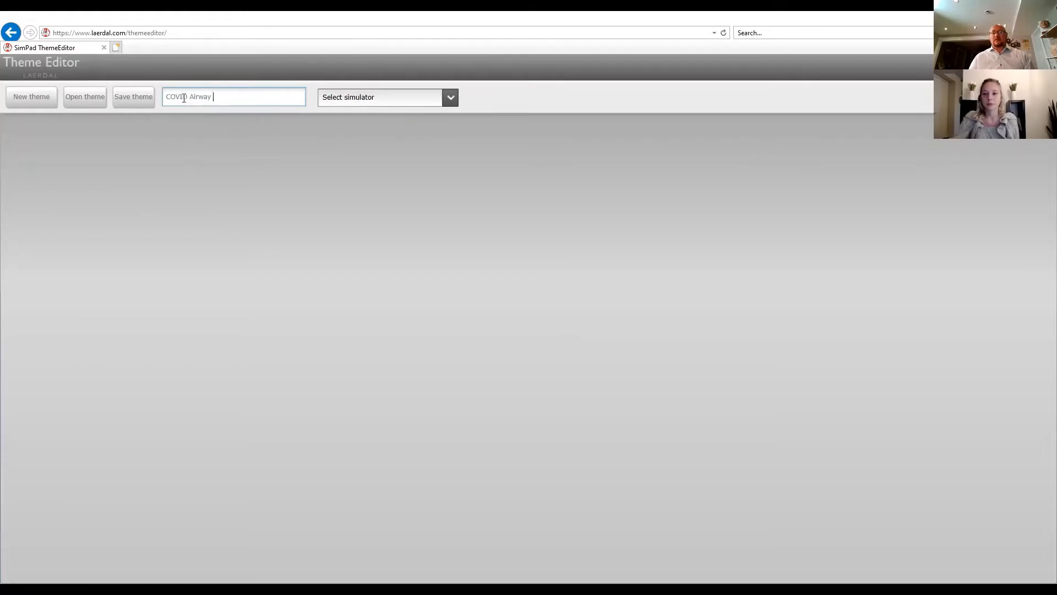
left_click(448, 104)
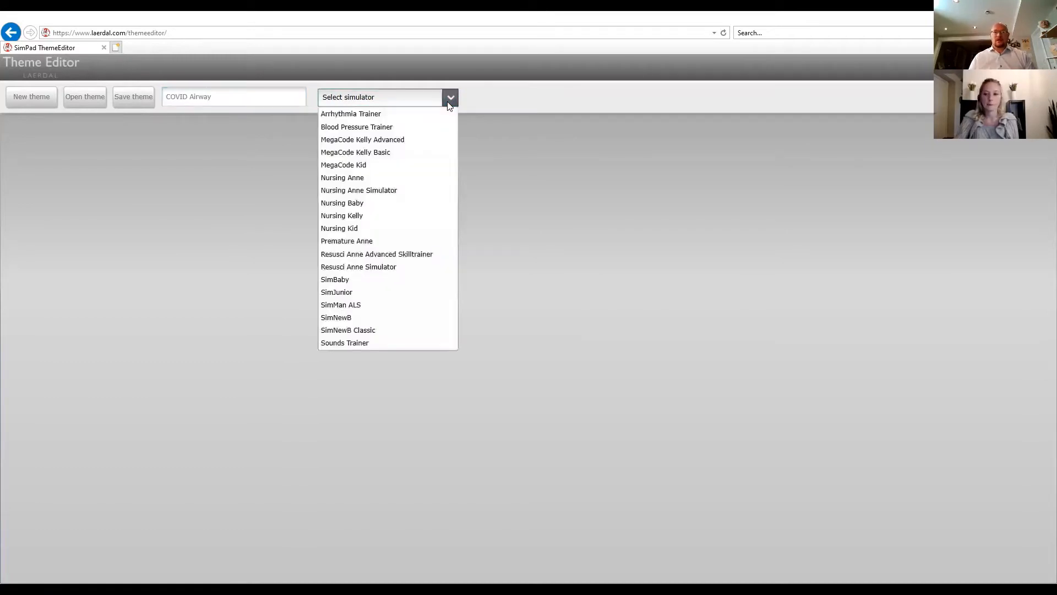
left_click(375, 191)
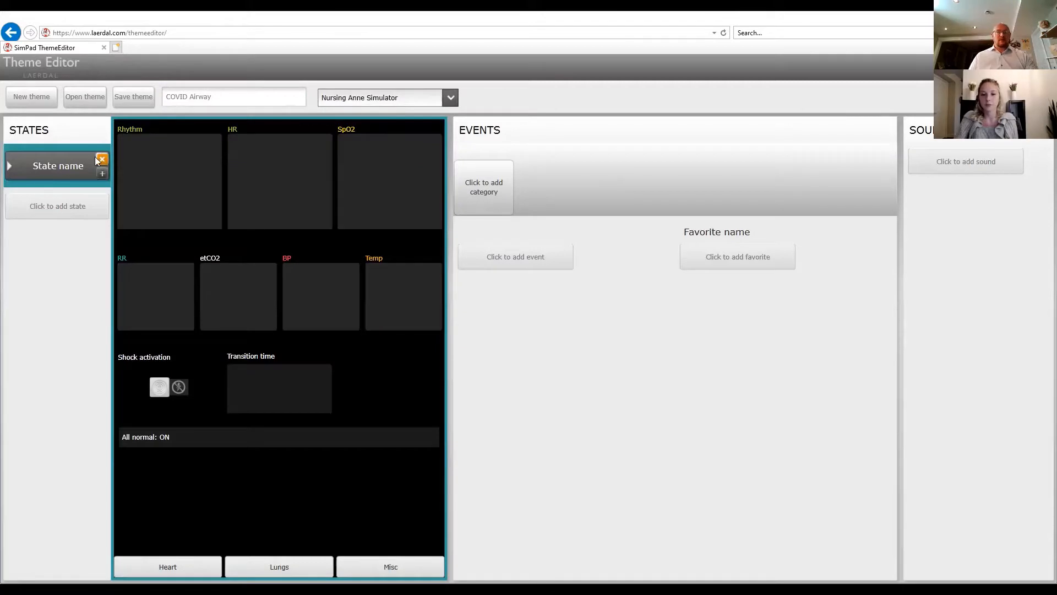
Add two more states to the theme and view each of the three states in turn
key("ctrl")
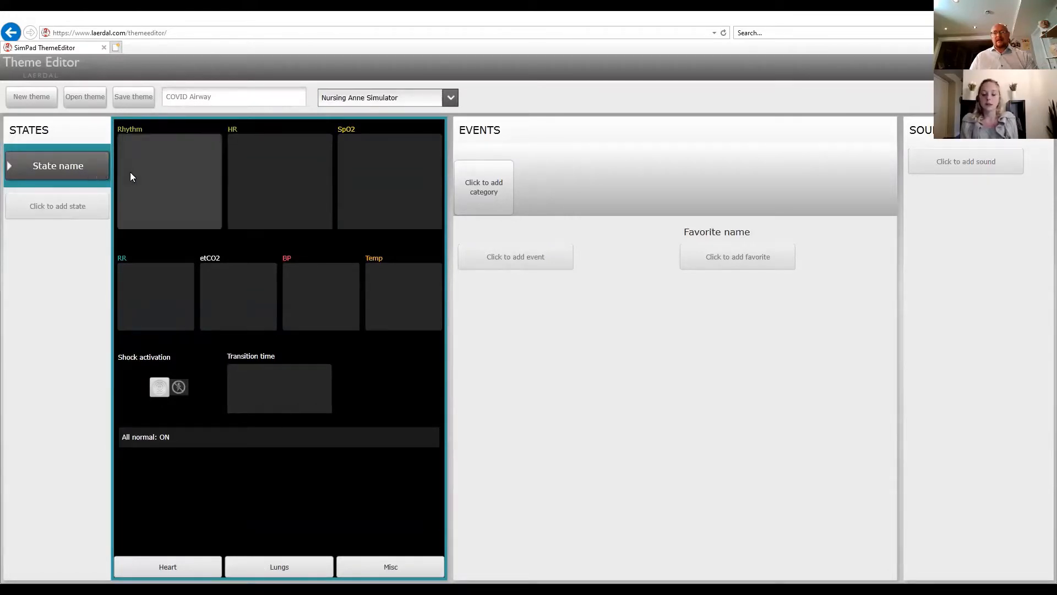
left_click(52, 205)
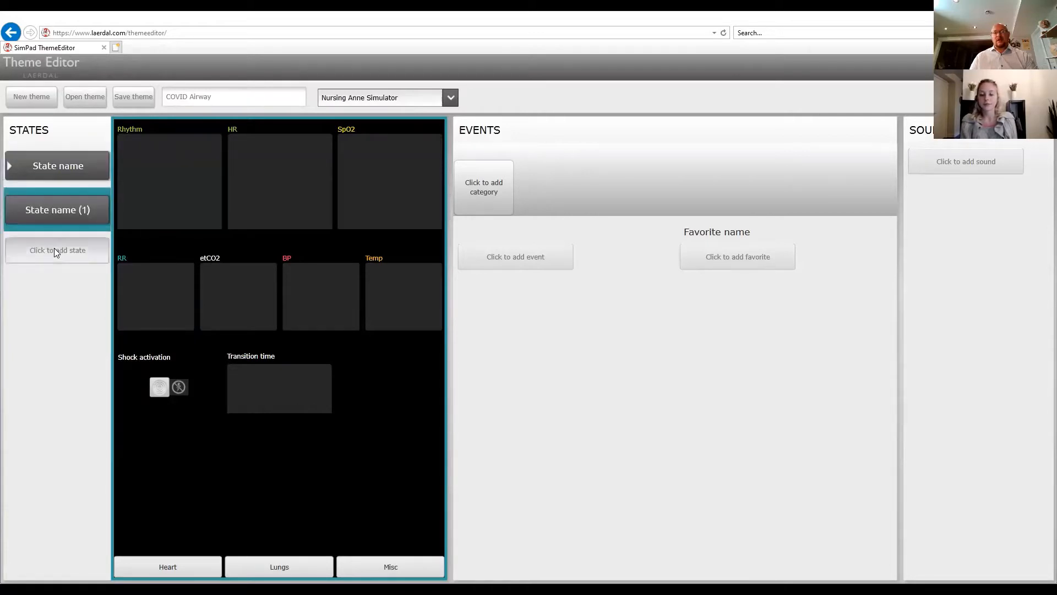
left_click(54, 251)
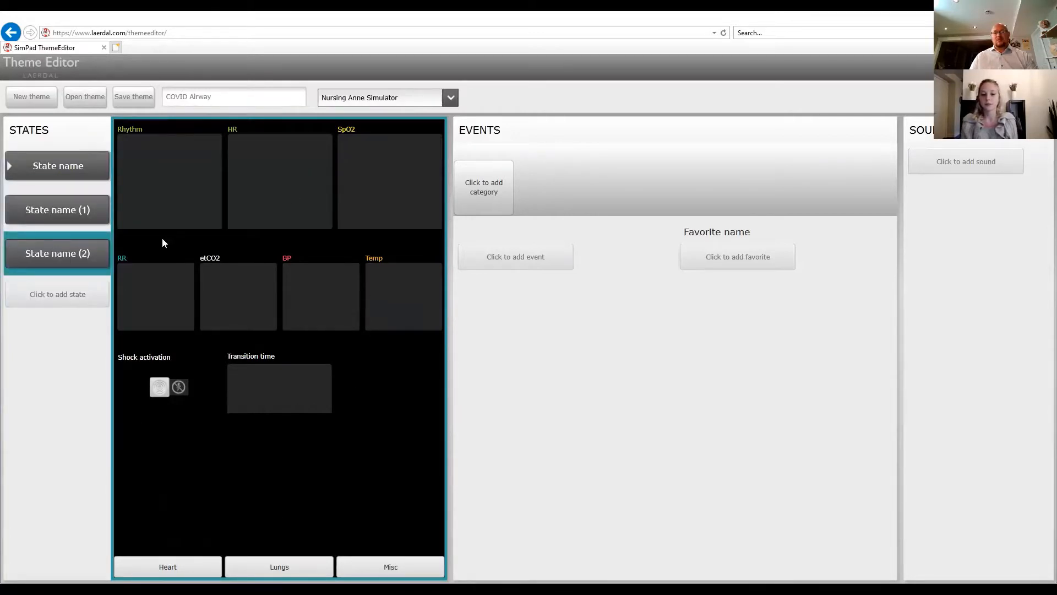
mouse_move(60, 215)
mouse_move(50, 247)
left_click(60, 165)
mouse_move(58, 213)
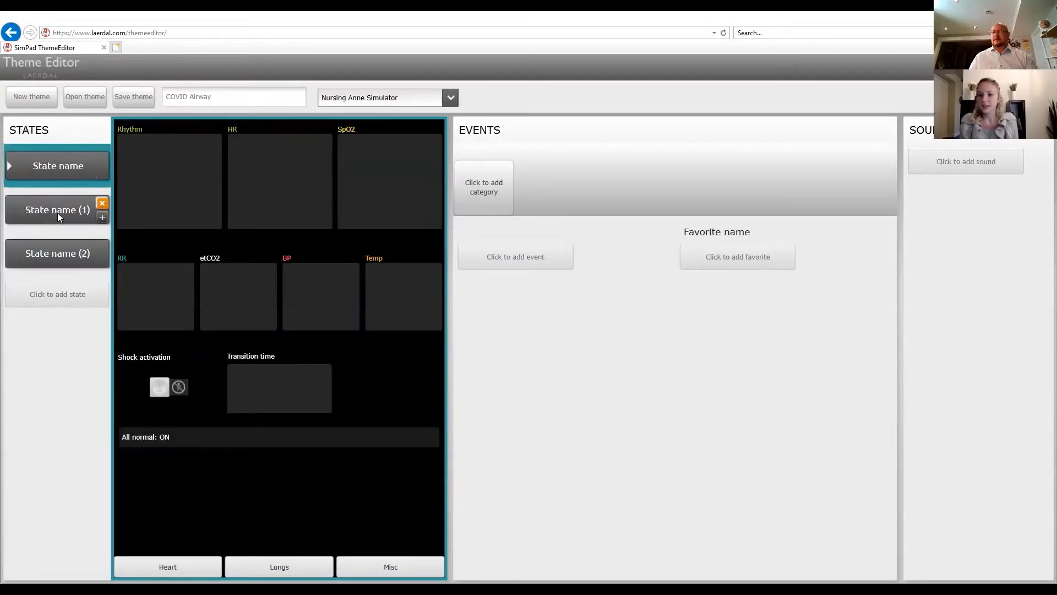
left_click(57, 213)
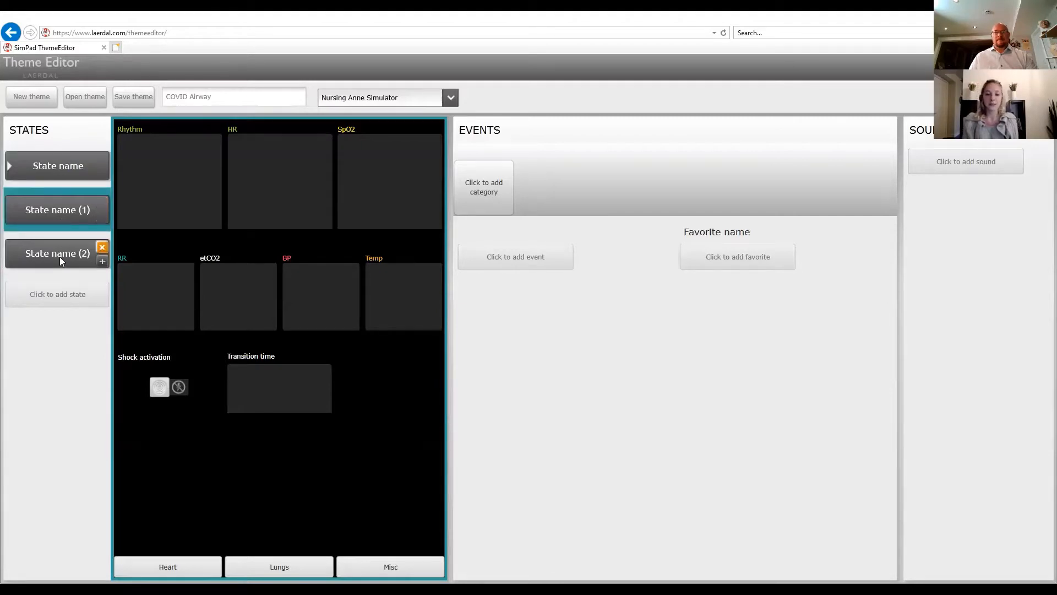
left_click(60, 257)
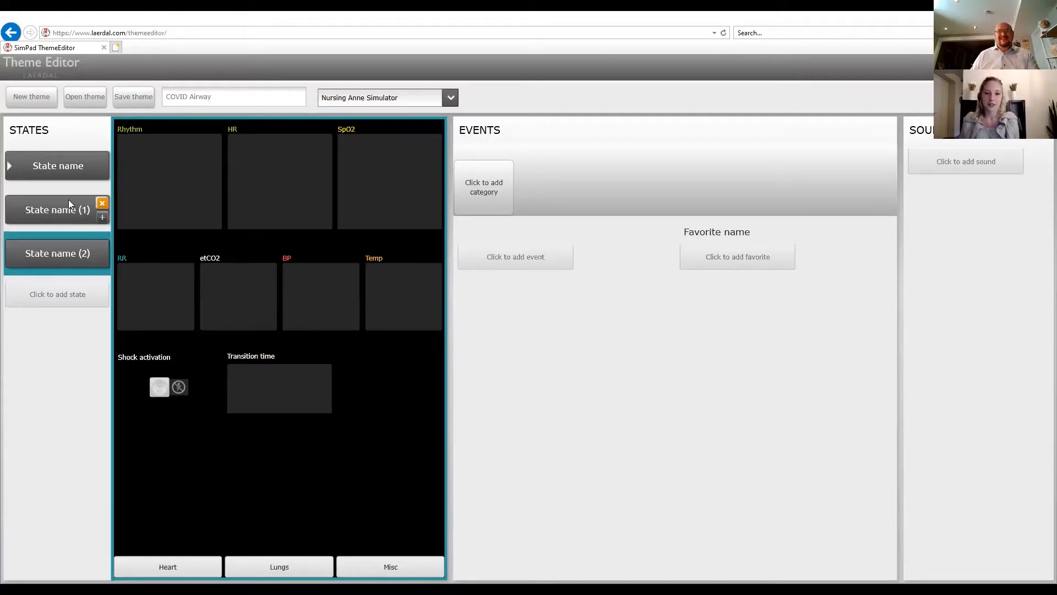
Rename the first state as "Initial State"
double_click(56, 165)
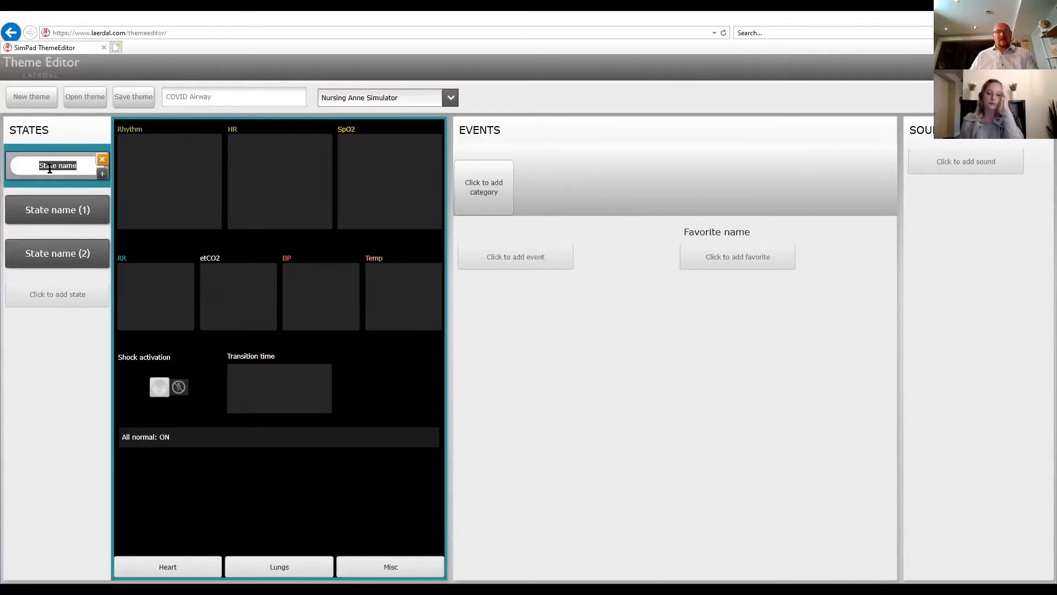
type("Initial S")
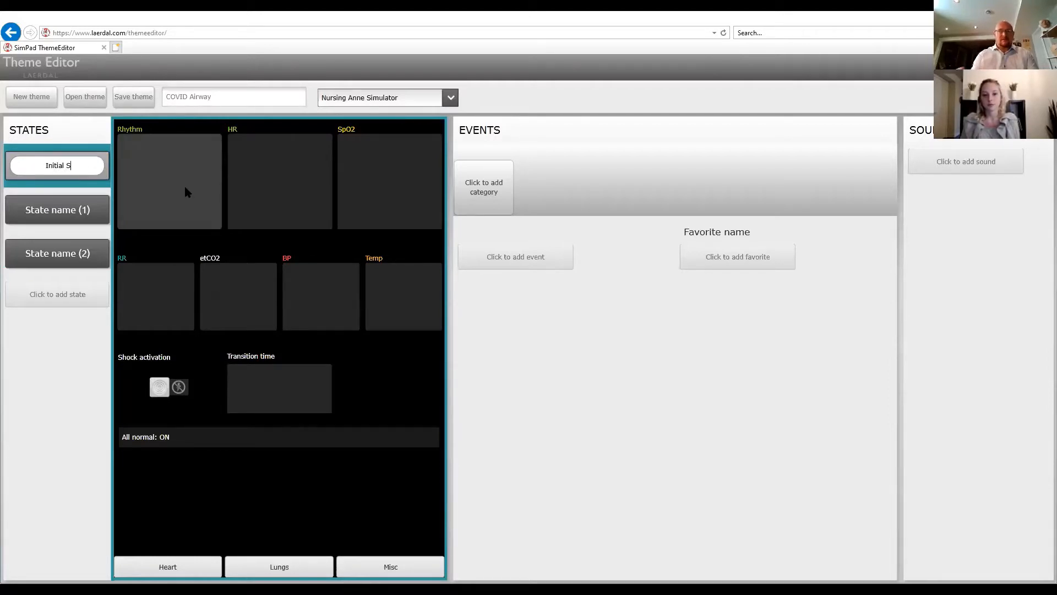
type("tate")
left_click(61, 377)
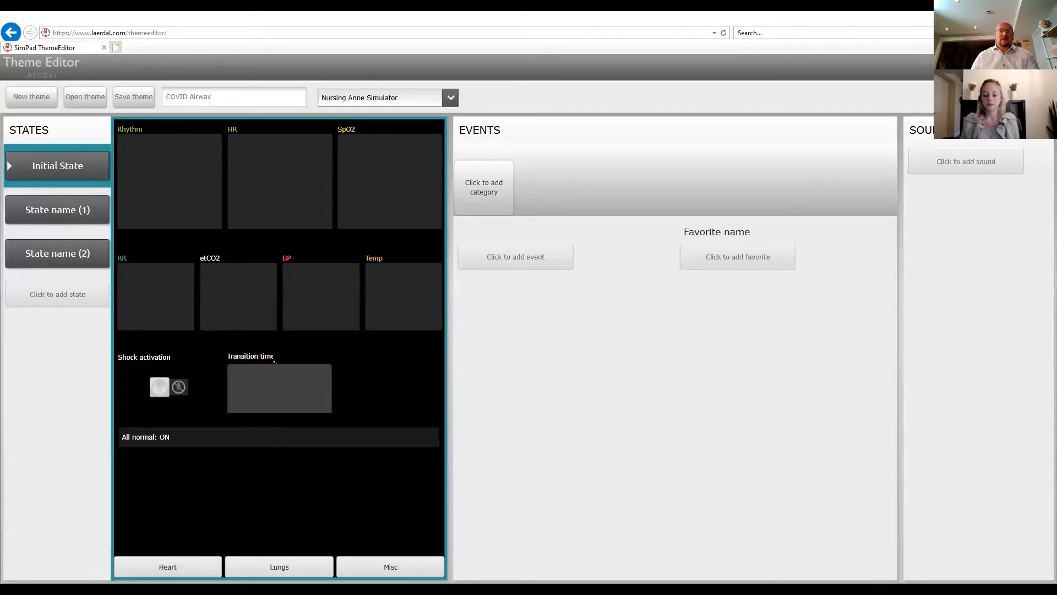
Set the Initial State to a Sinus rhythm with a heart rate of 113
left_click(155, 196)
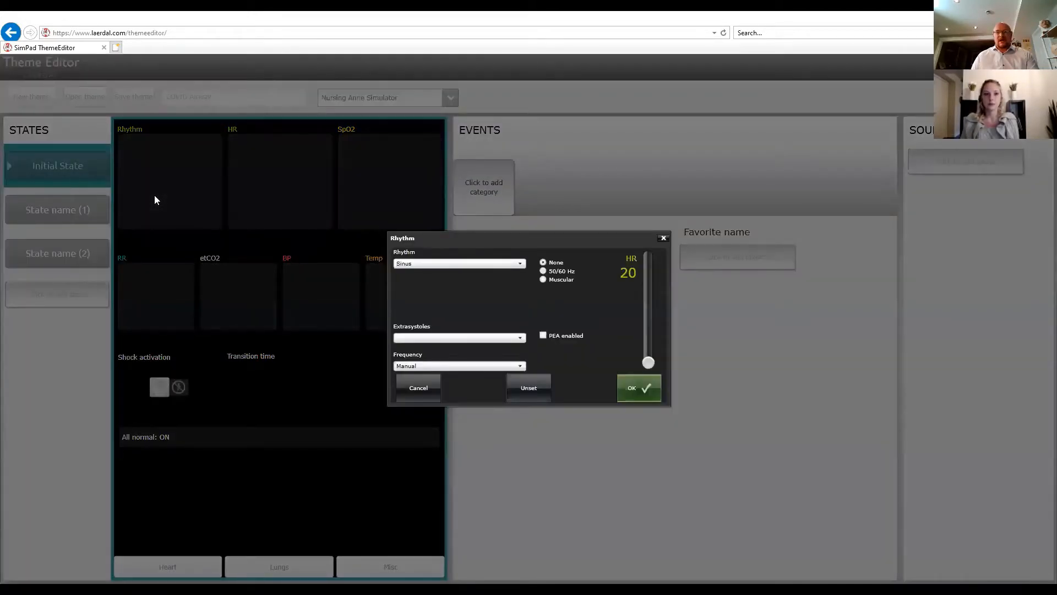
left_click_drag(666, 369, 667, 305)
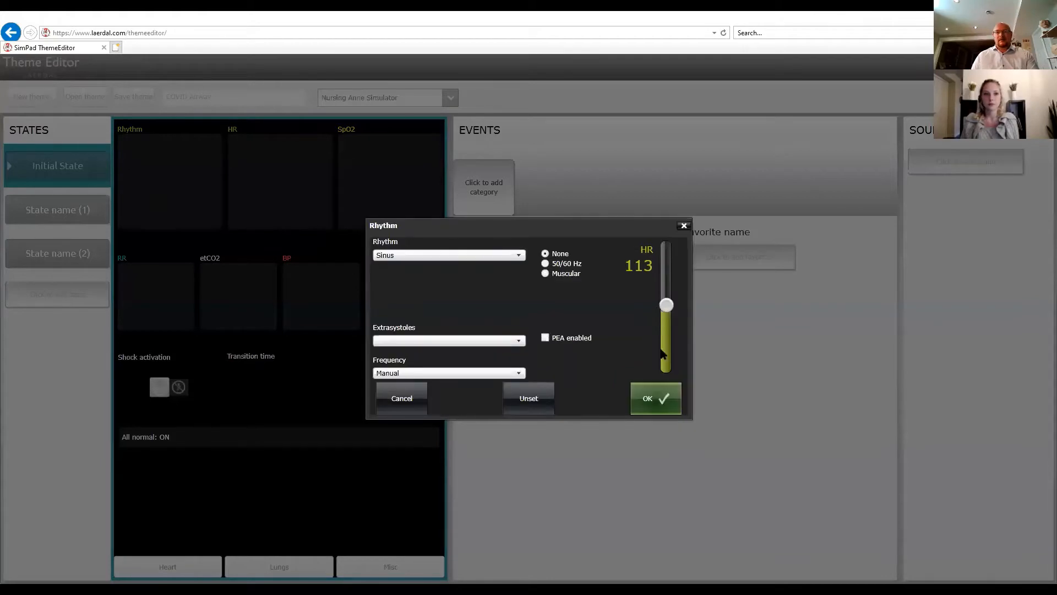
left_click(656, 398)
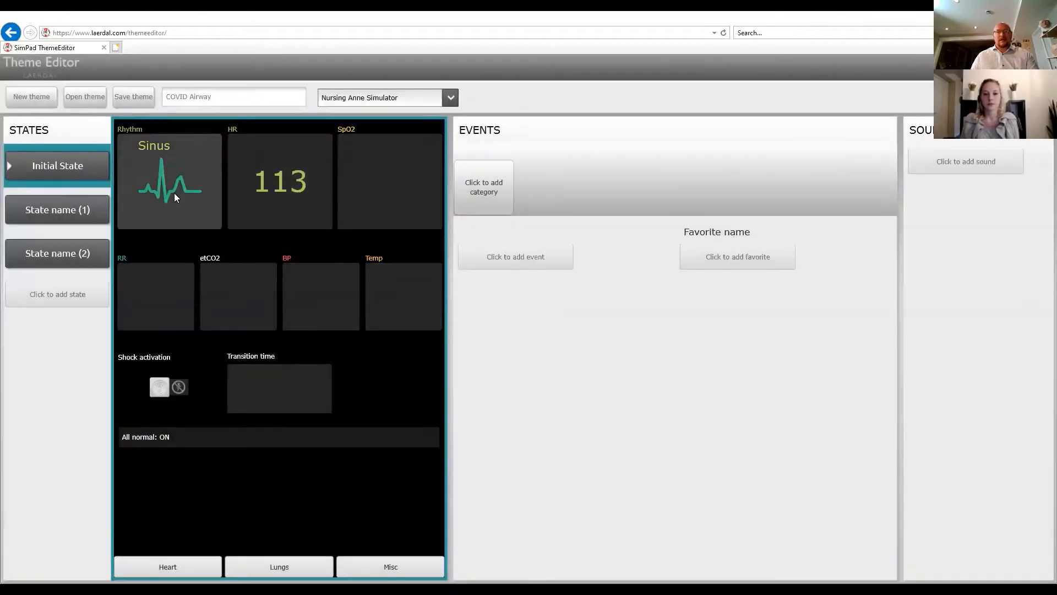
Examine the rhythm options available for the Initial State, leaving the rhythm settings without applying a change
left_click(174, 193)
left_click(432, 254)
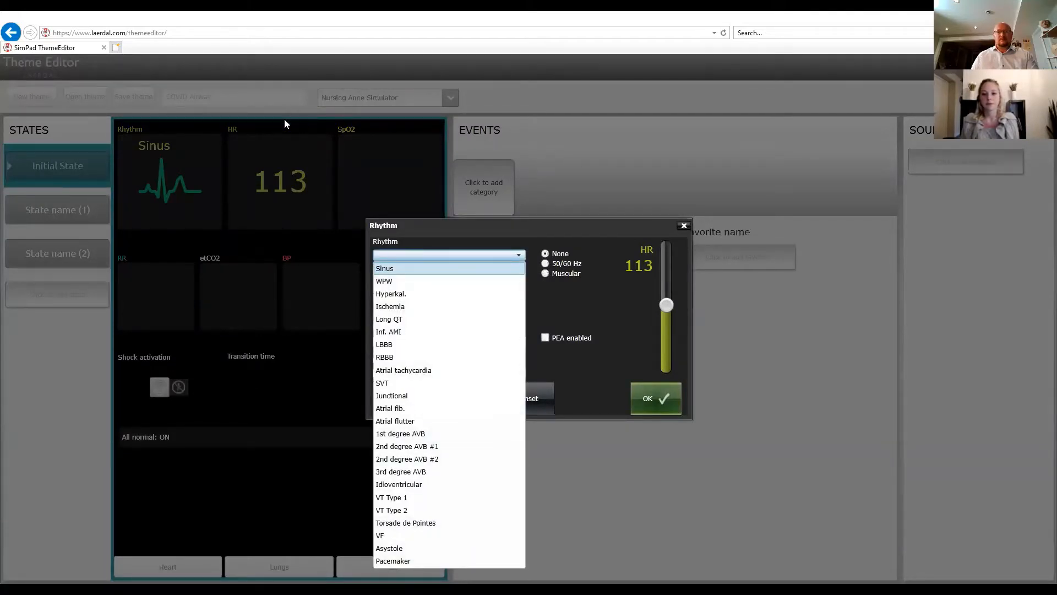
left_click(777, 460)
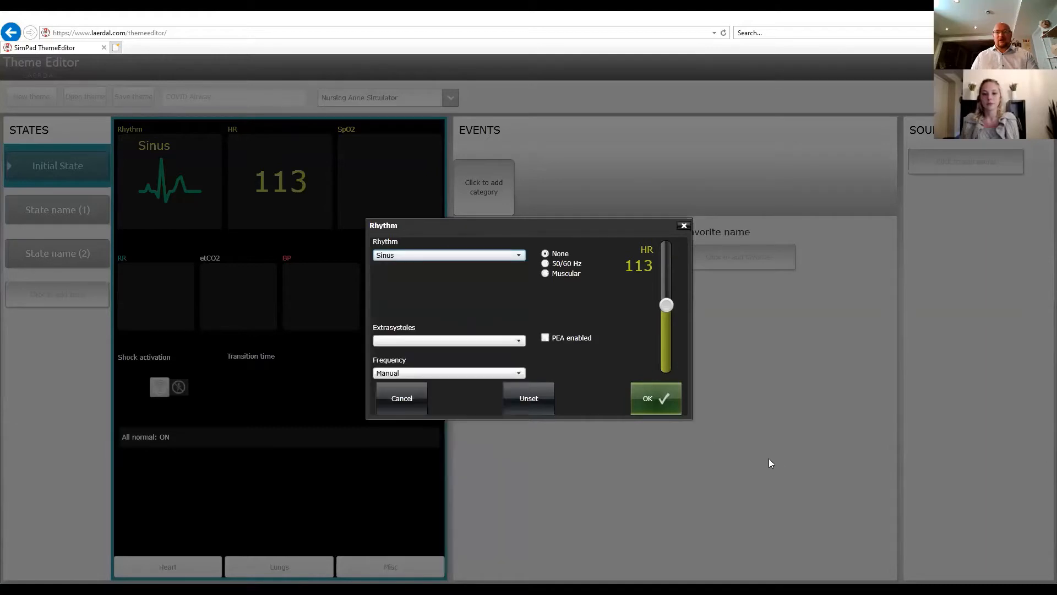
left_click(392, 400)
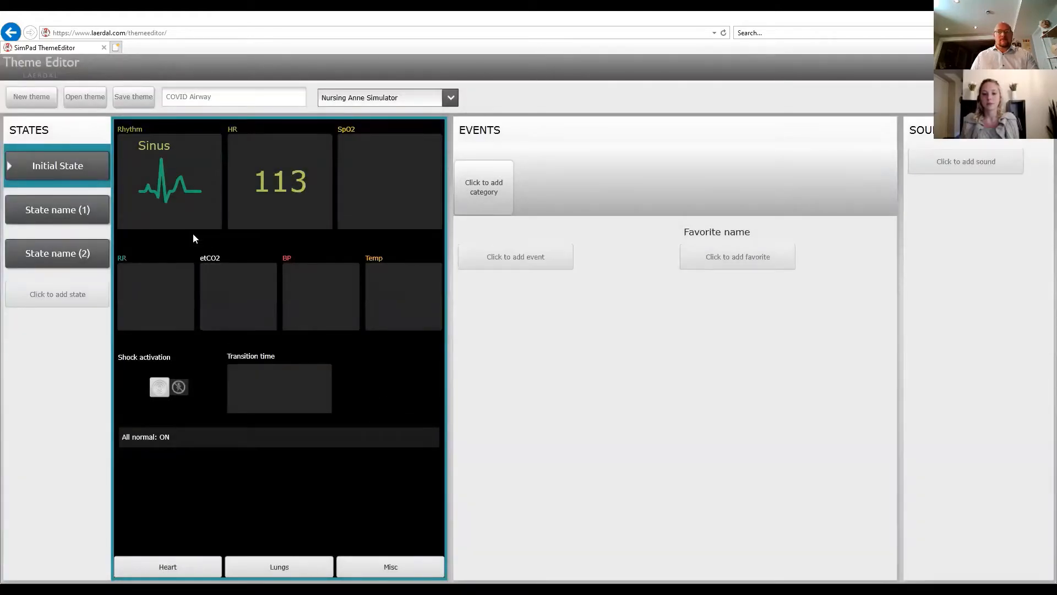
left_click(187, 221)
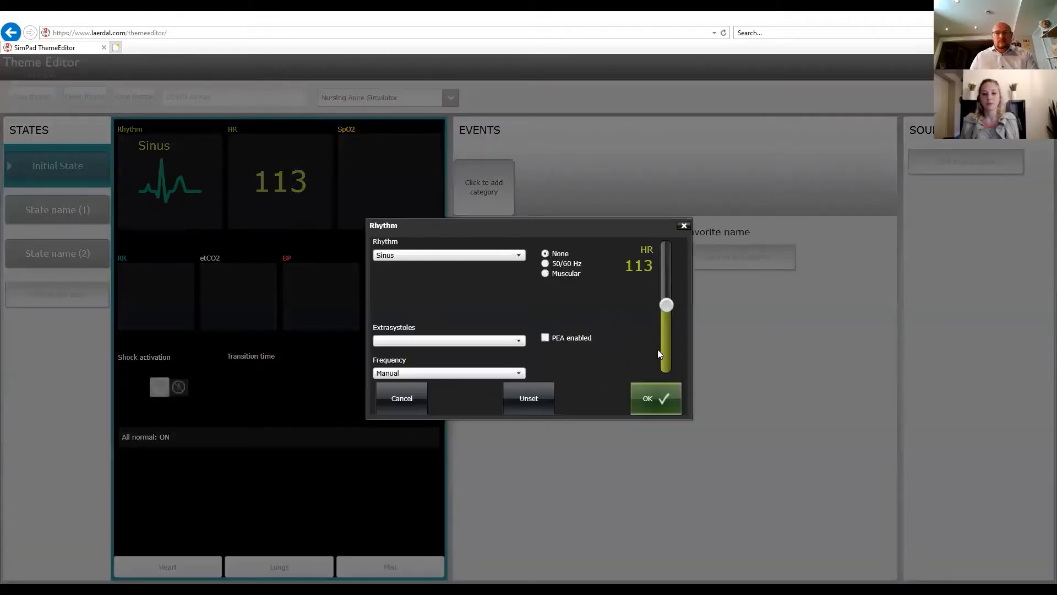
left_click(495, 255)
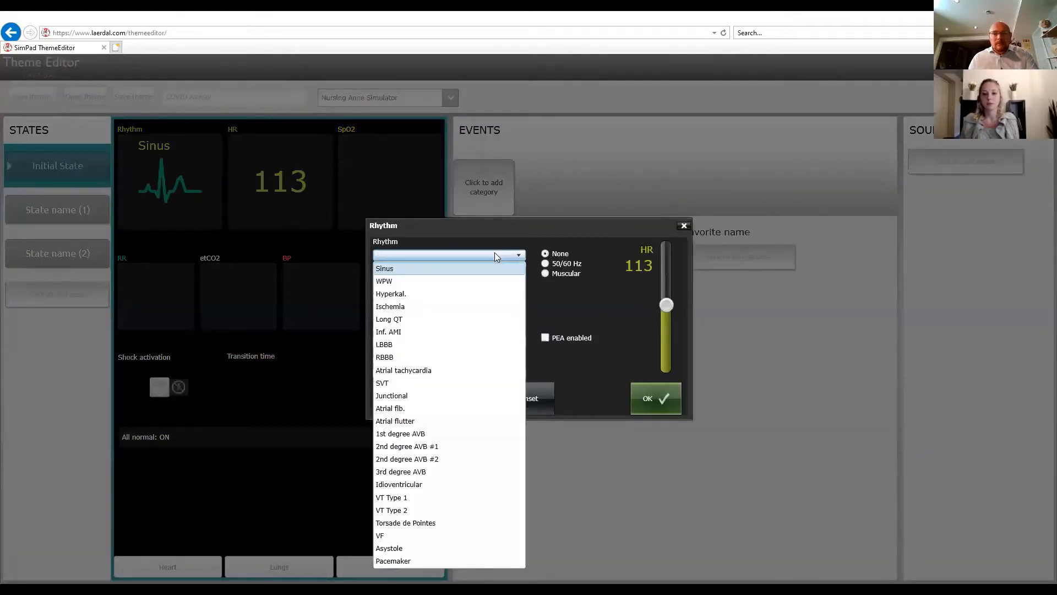
left_click(866, 470)
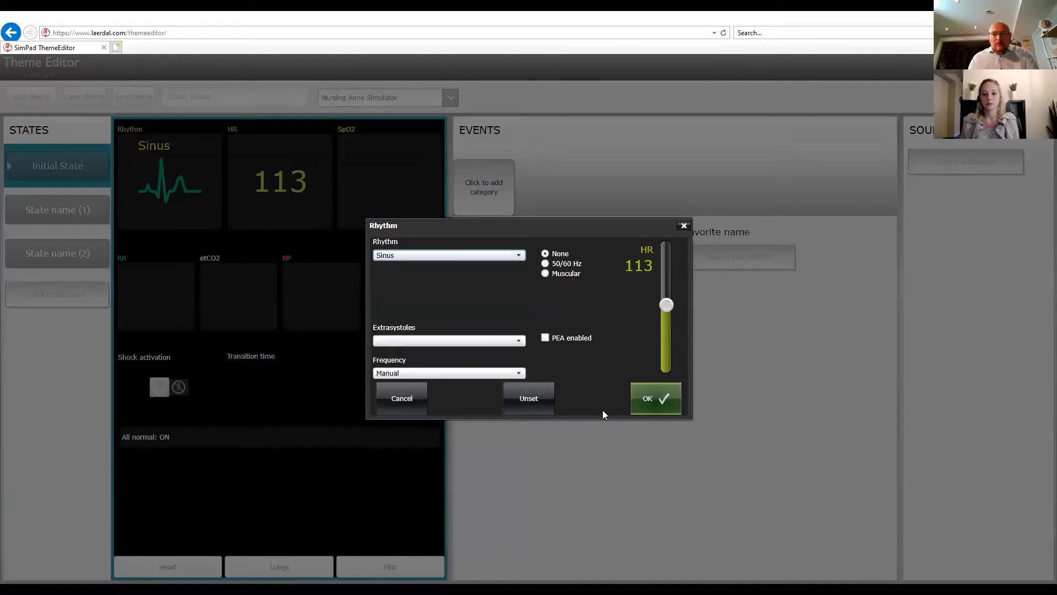
left_click(684, 225)
Try the Hyperkal. rhythm from the heart parameters of the Initial State, and set the rhythm back to Sinus
left_click(142, 563)
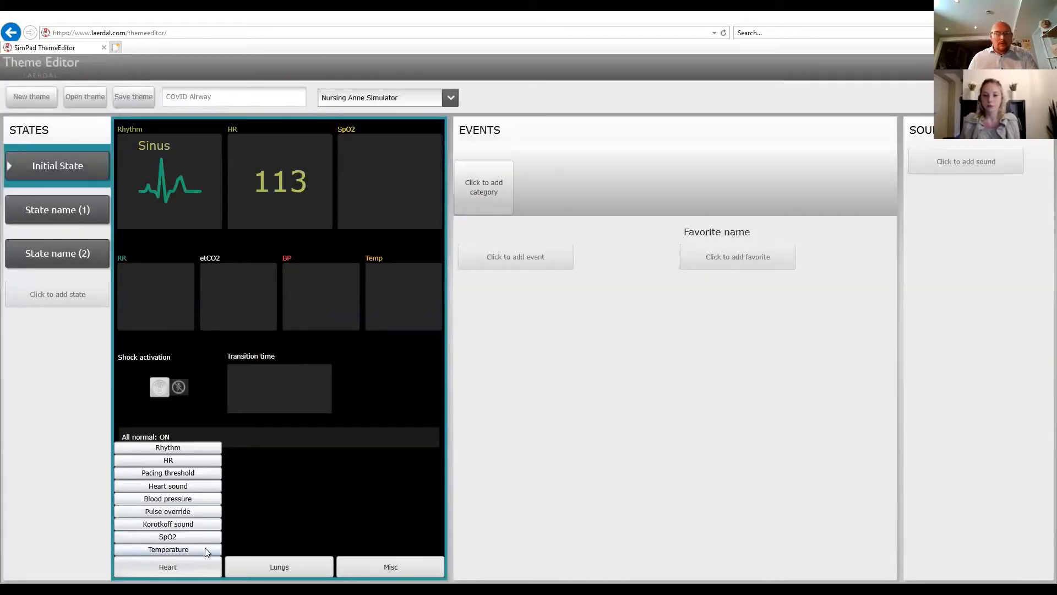
left_click(179, 446)
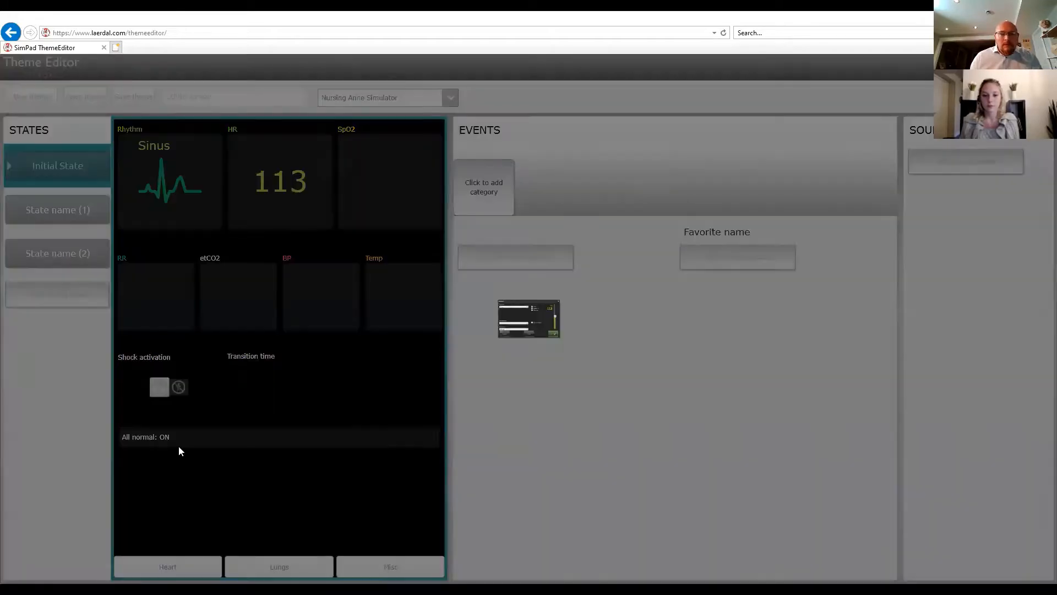
left_click(519, 255)
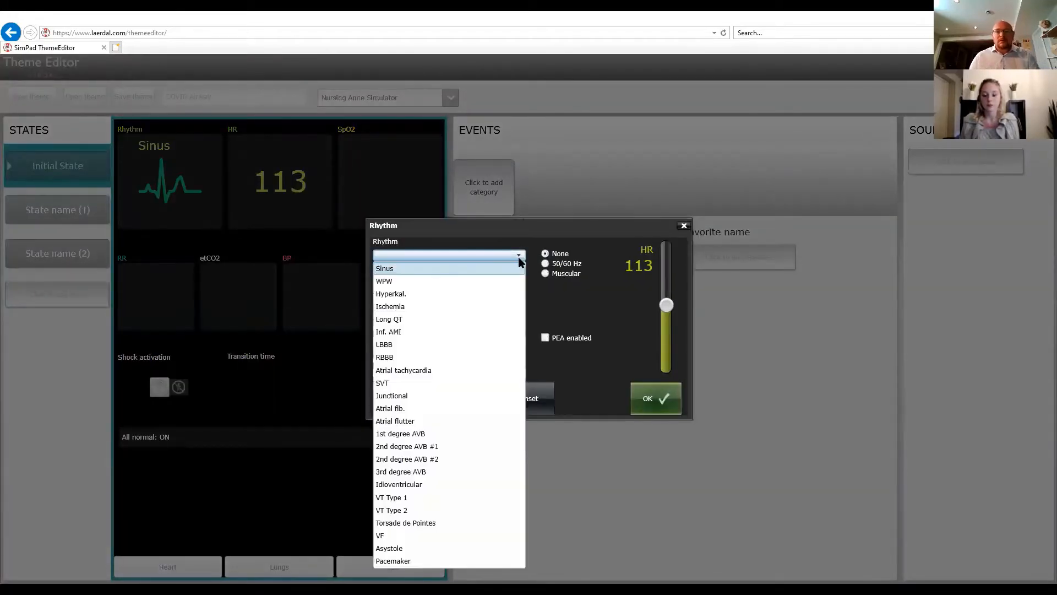
left_click(408, 294)
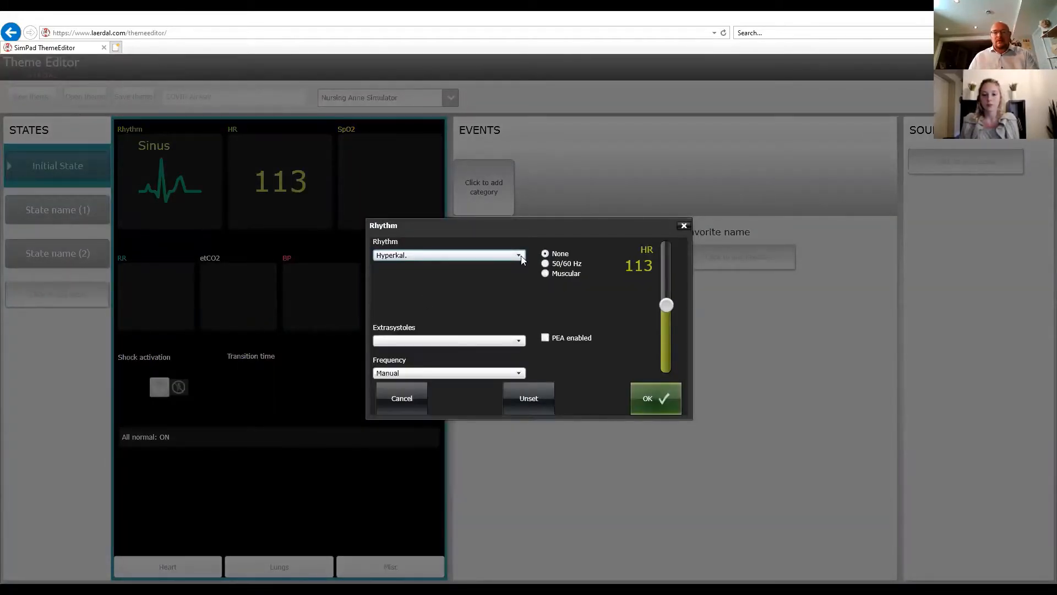
left_click(519, 256)
left_click(402, 269)
left_click(679, 405)
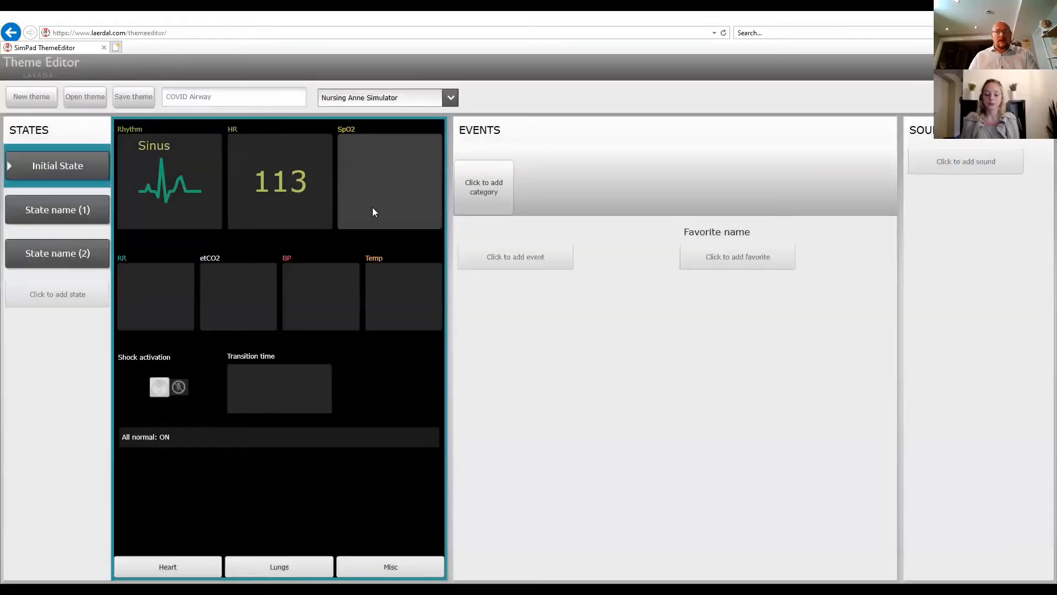
Set the SpO2 of the Initial State to 82
left_click(394, 178)
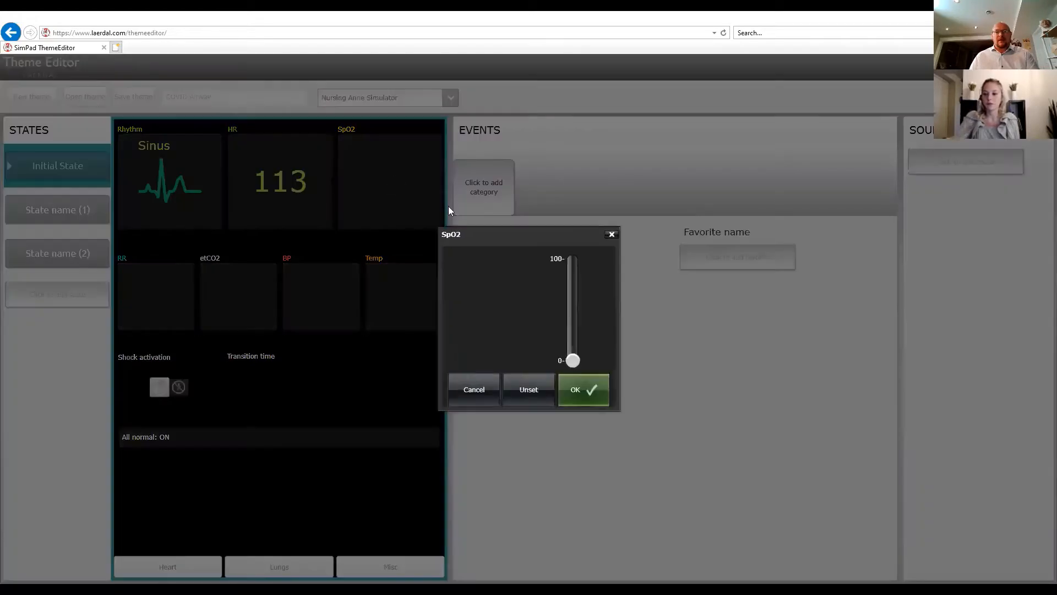
left_click_drag(576, 363, 570, 271)
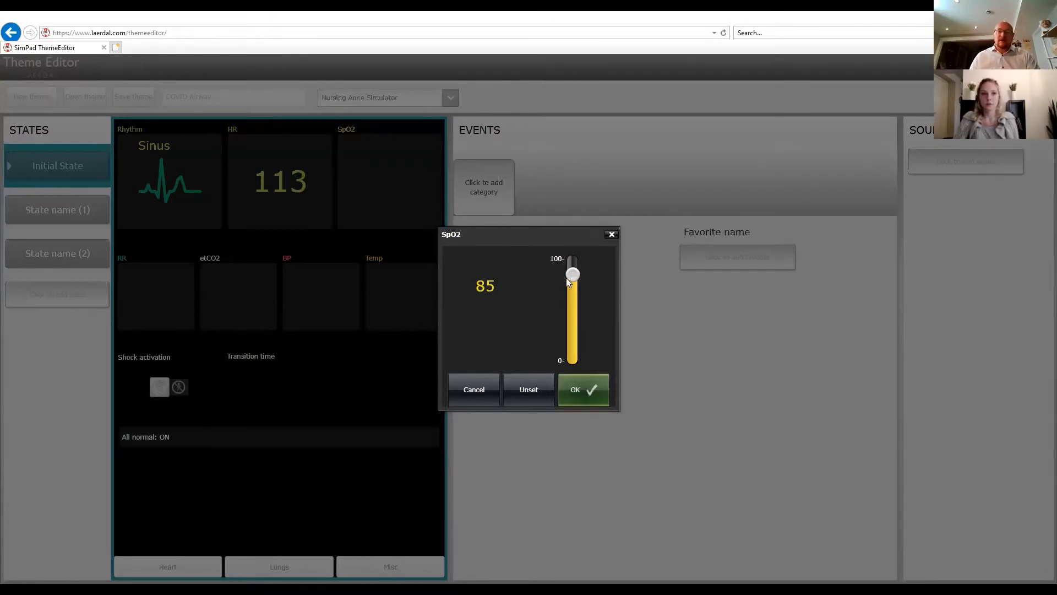
left_click_drag(570, 276, 569, 279)
left_click(580, 396)
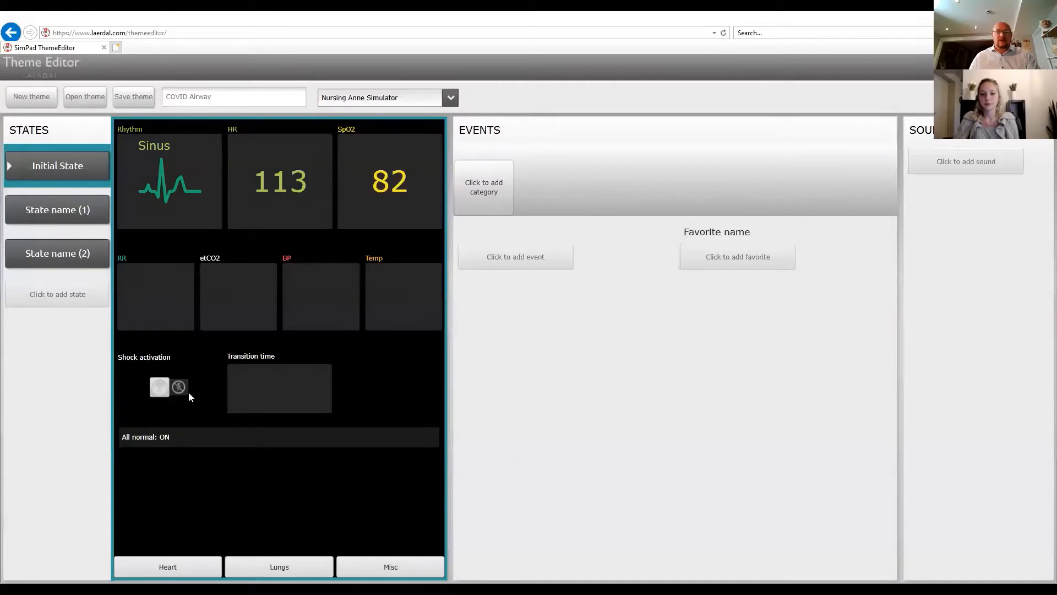
Set the respiration rate of the Initial State to 38
left_click(161, 311)
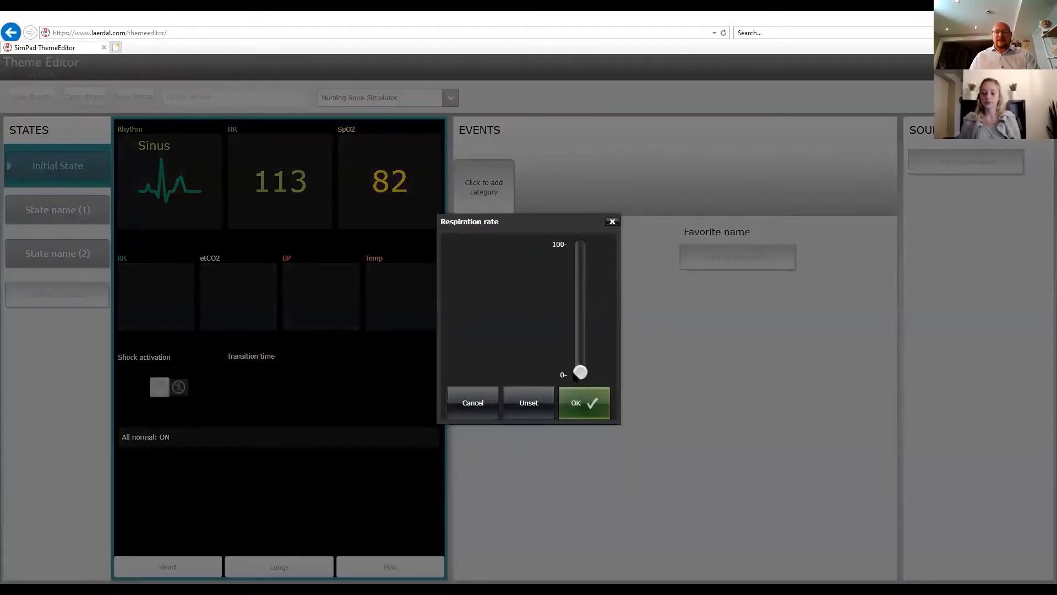
left_click_drag(577, 373, 579, 334)
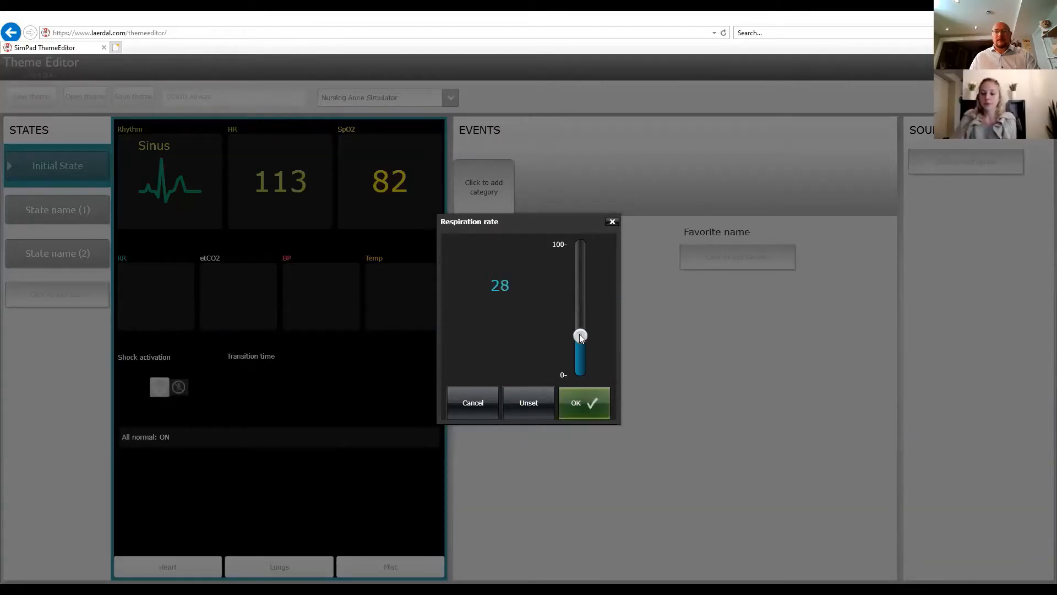
left_click(587, 404)
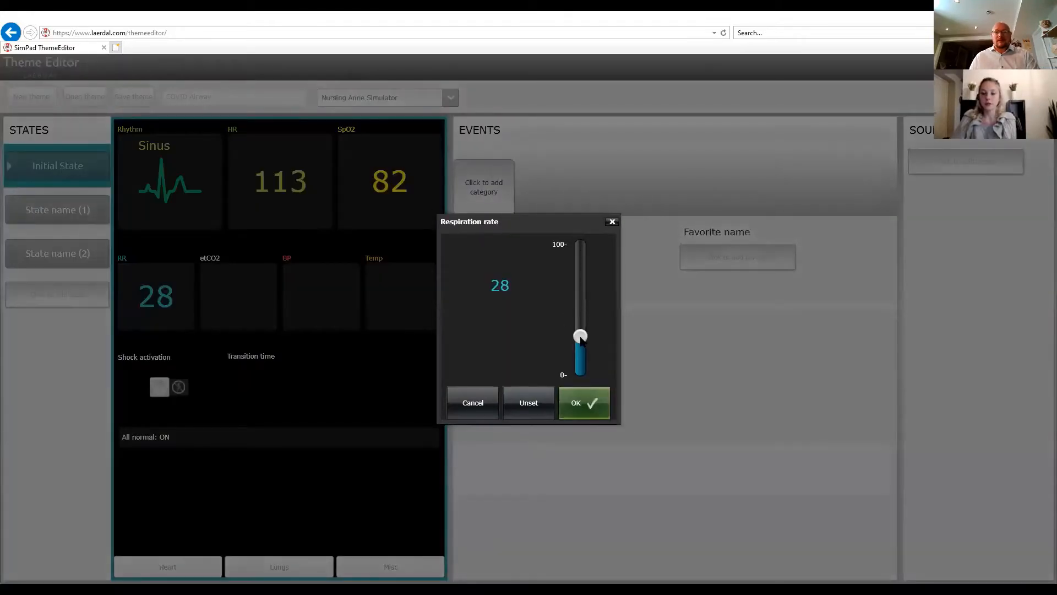
mouse_move(581, 340)
left_mouse_down()
mouse_move(579, 313)
mouse_move(580, 325)
left_mouse_up()
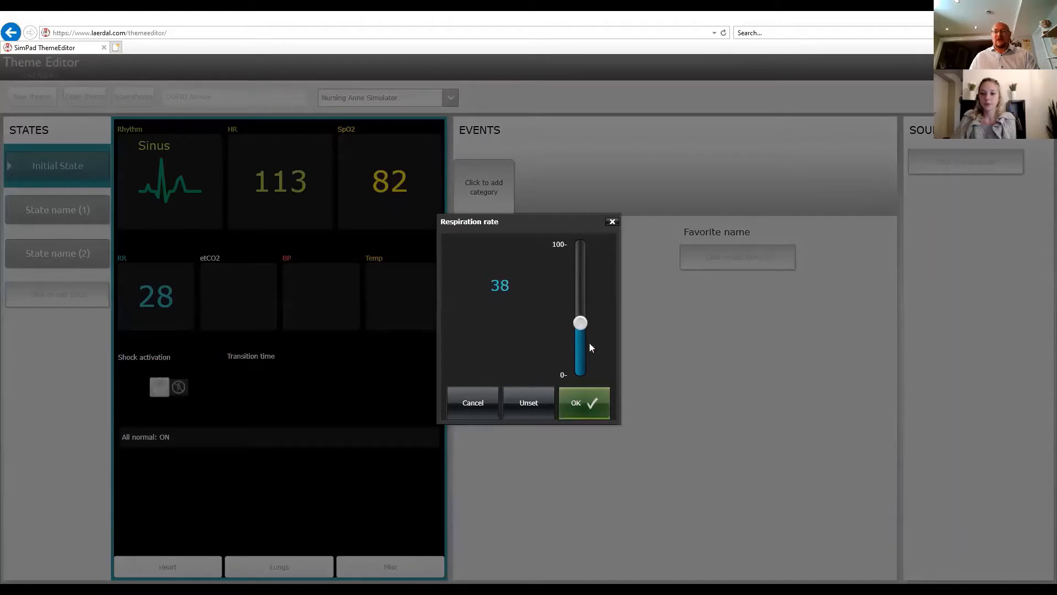
left_click(577, 397)
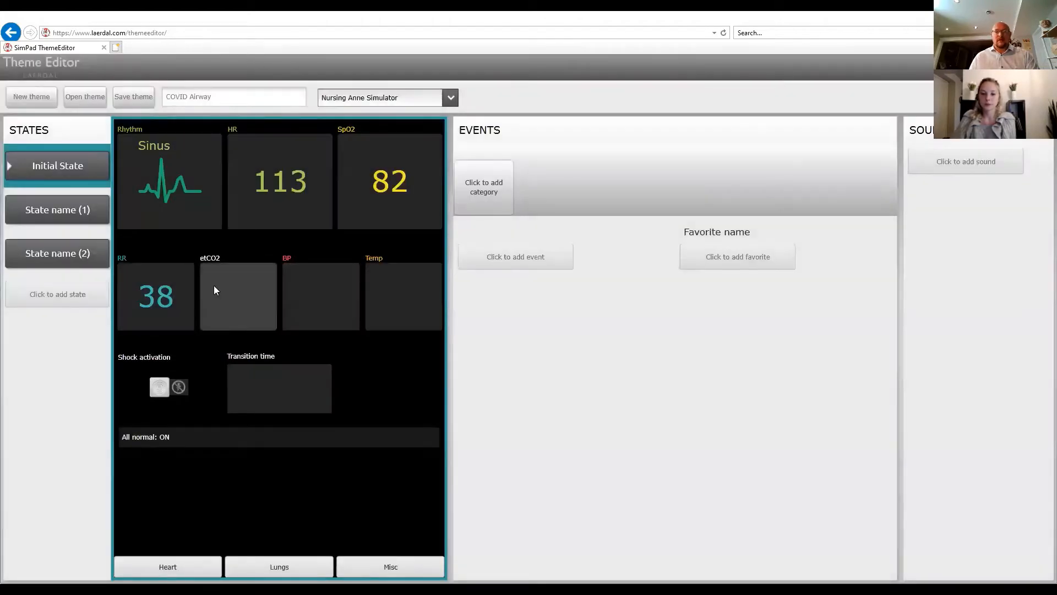
Set the blood pressure of the Initial State to 100 systolic and 54 diastolic
left_click(214, 286)
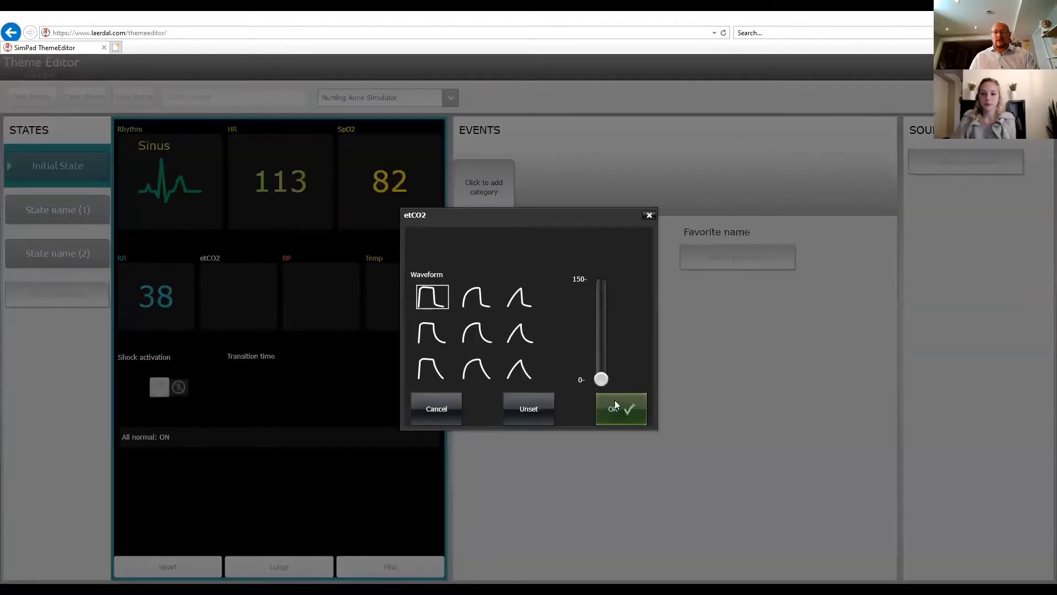
left_click(615, 402)
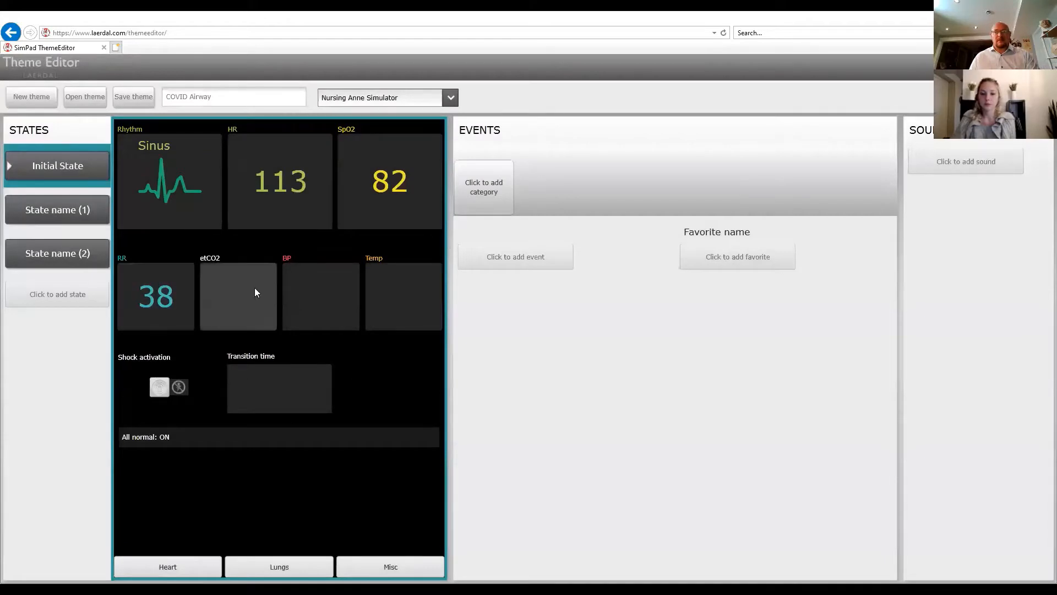
left_click(344, 304)
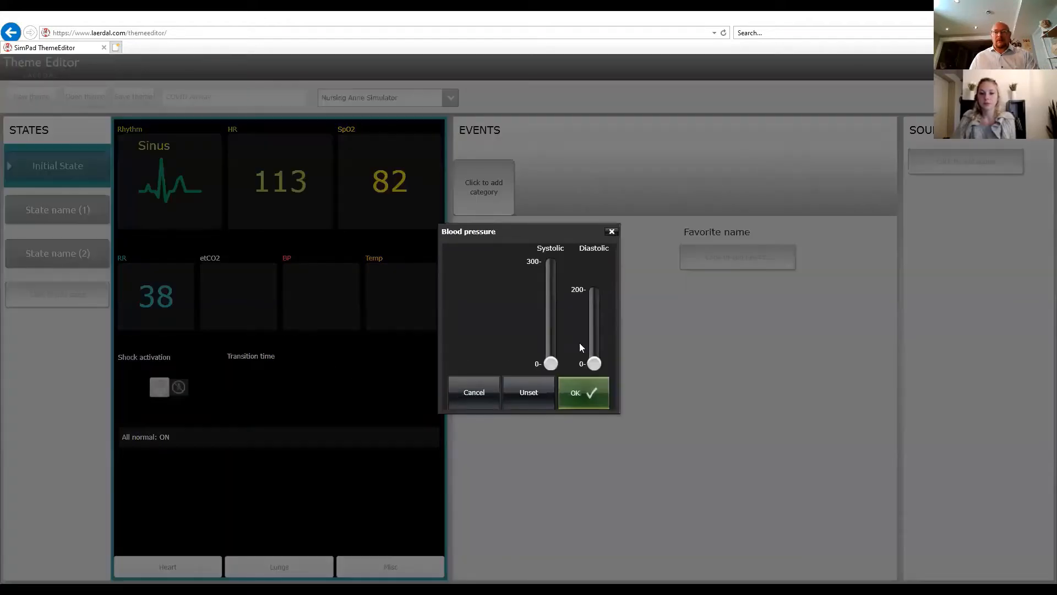
left_click_drag(551, 365, 548, 332)
left_click_drag(587, 373, 592, 338)
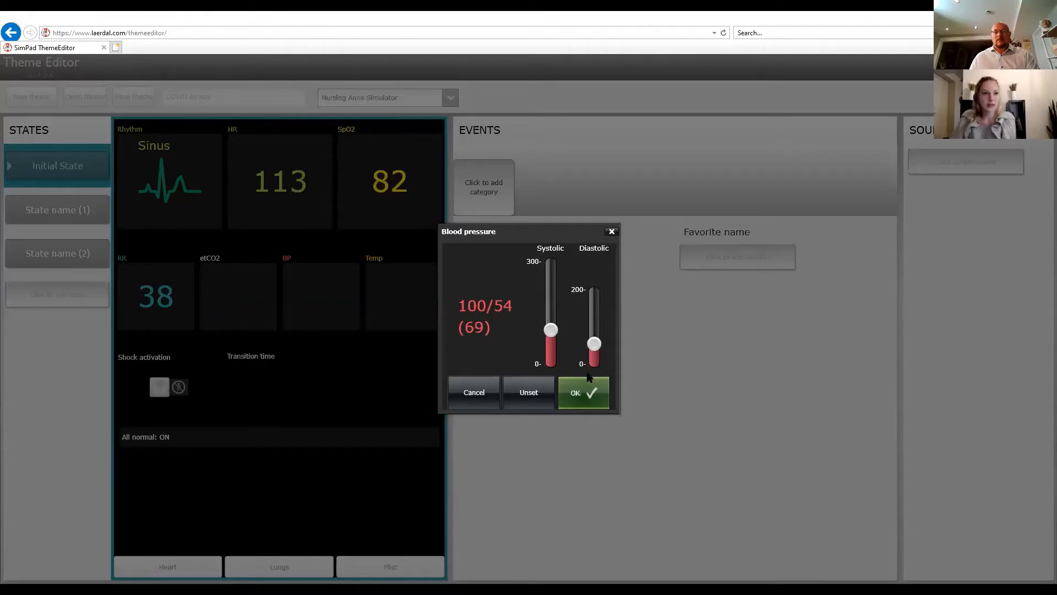
left_click(592, 395)
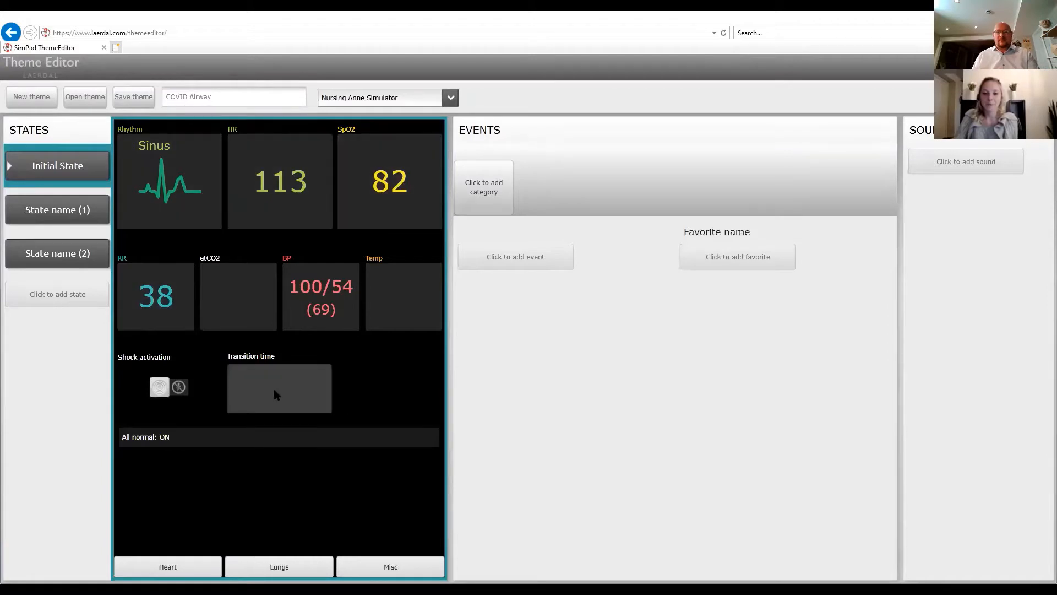
Rename the second state, State name (1), as "Pt DET"
mouse_move(94, 163)
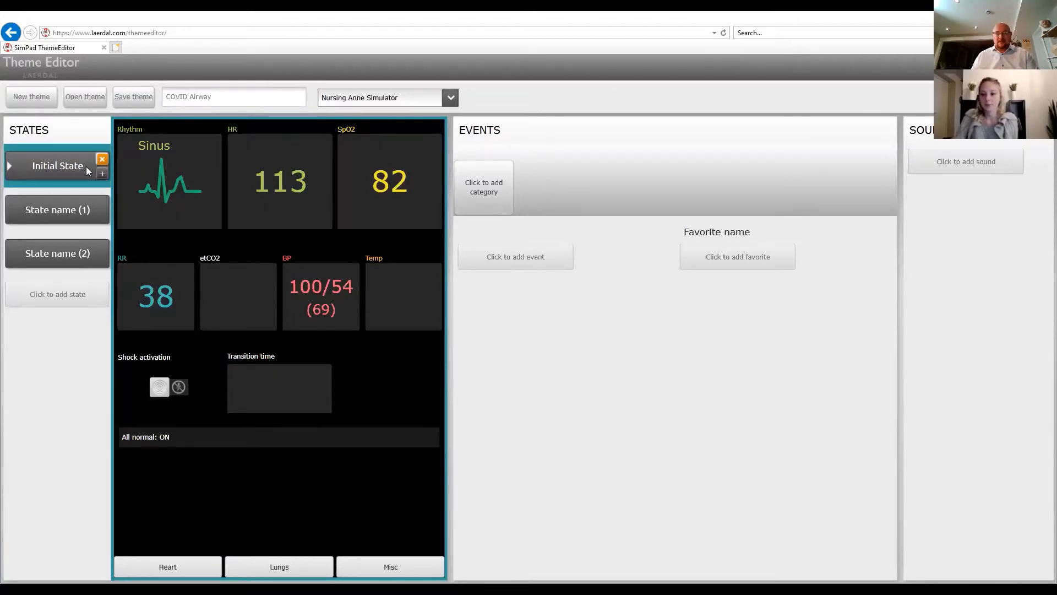
double_click(70, 212)
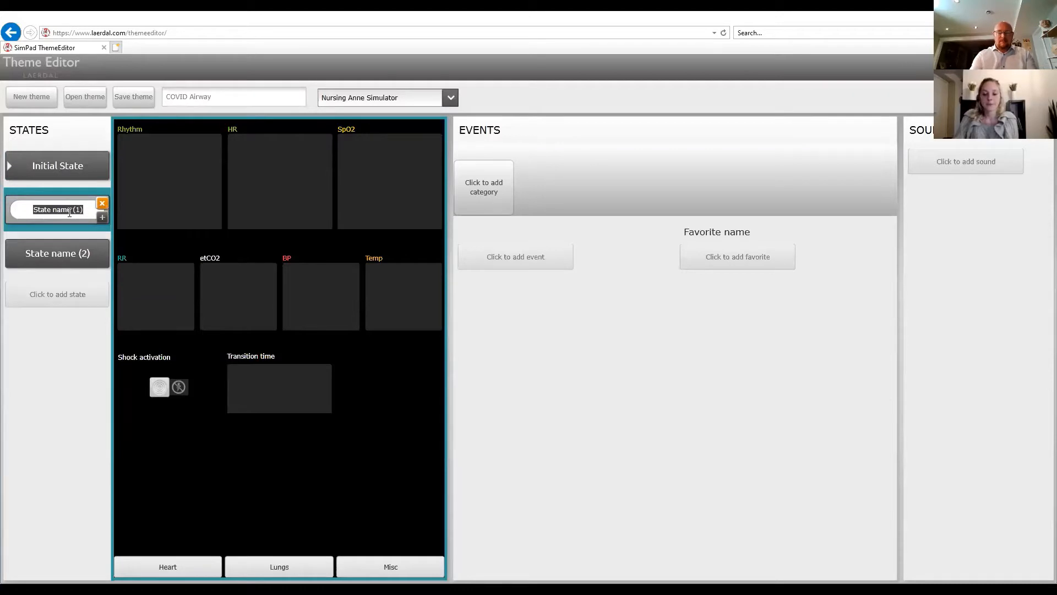
type("Pt ")
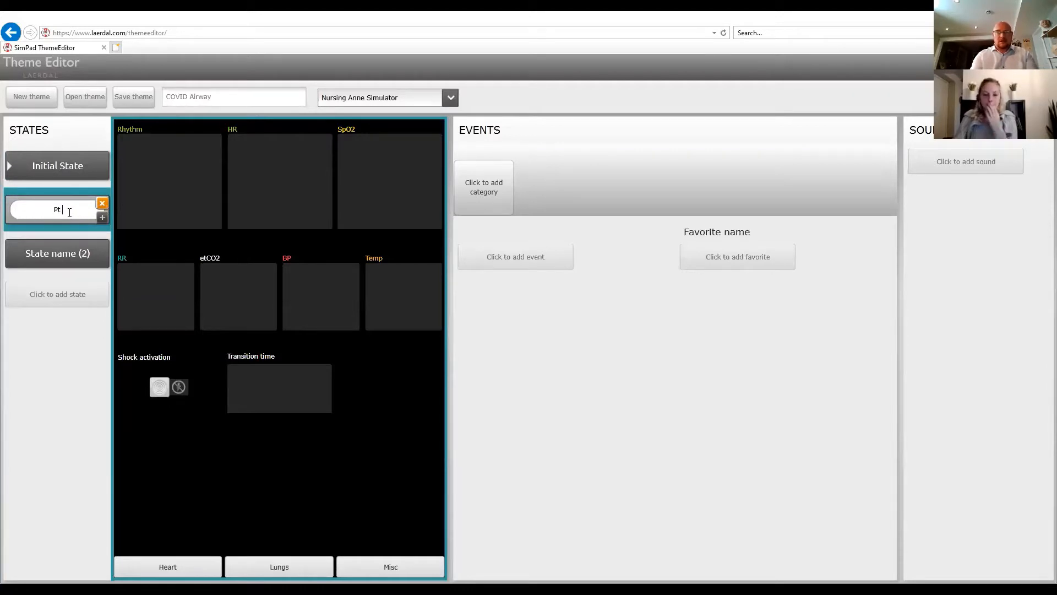
type("Worsen")
key("BackSpace")
key("BackSpace")
key("BackSpace")
key("BackSpace")
key("BackSpace")
key("BackSpace")
key("BackSpace")
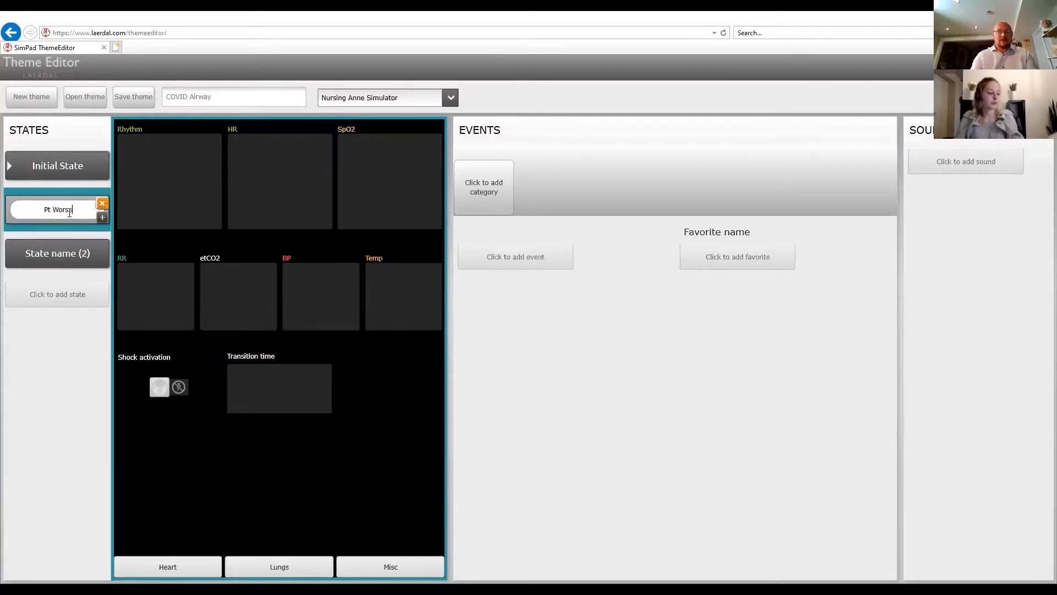
type("de")
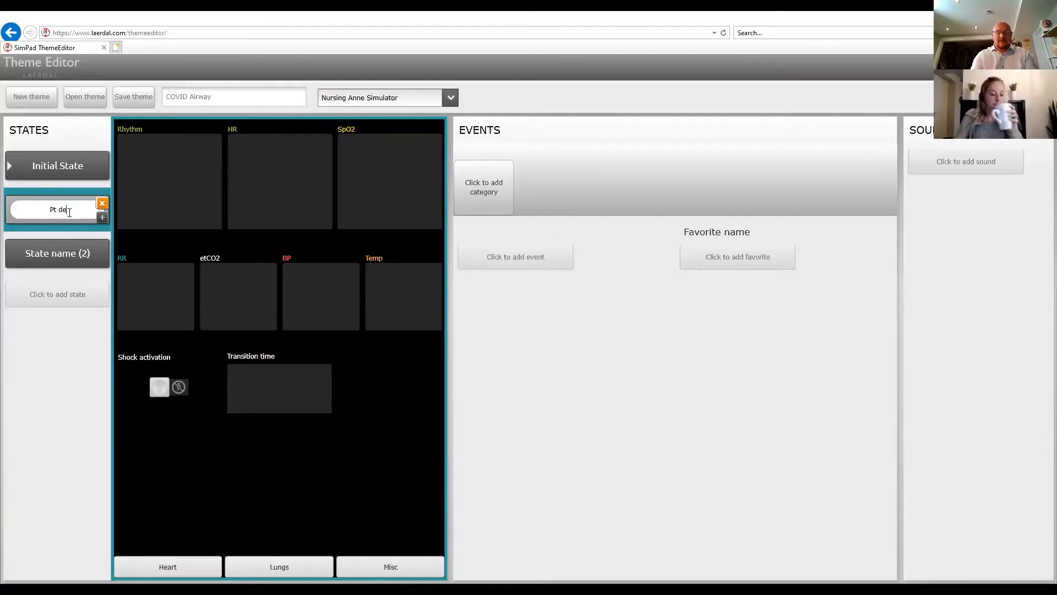
type("teriorat")
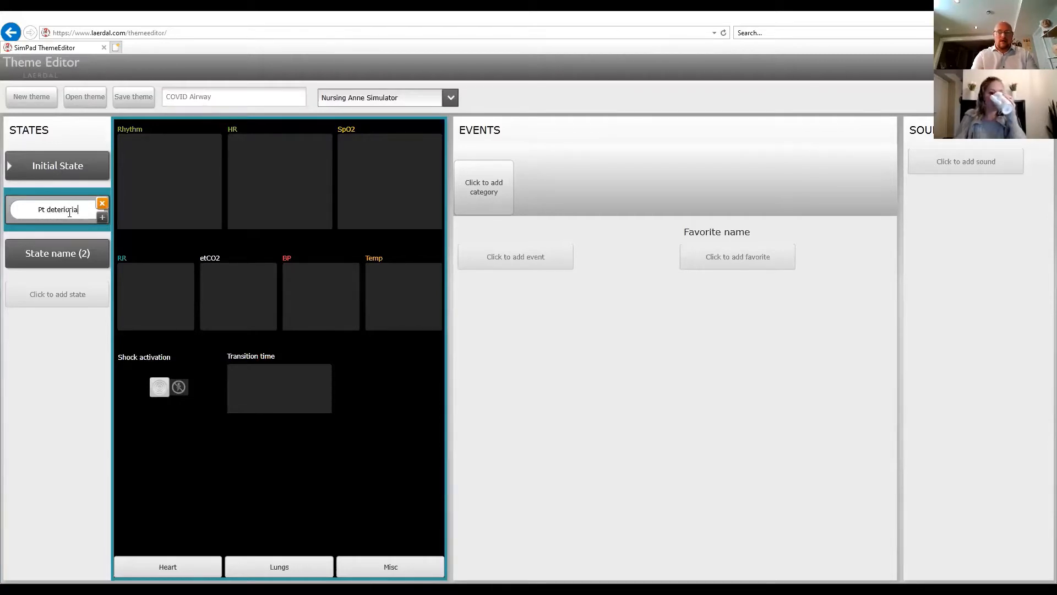
key("BackSpace")
key("BackSpace")
key("BackSpace")
key("BackSpace")
key("BackSpace")
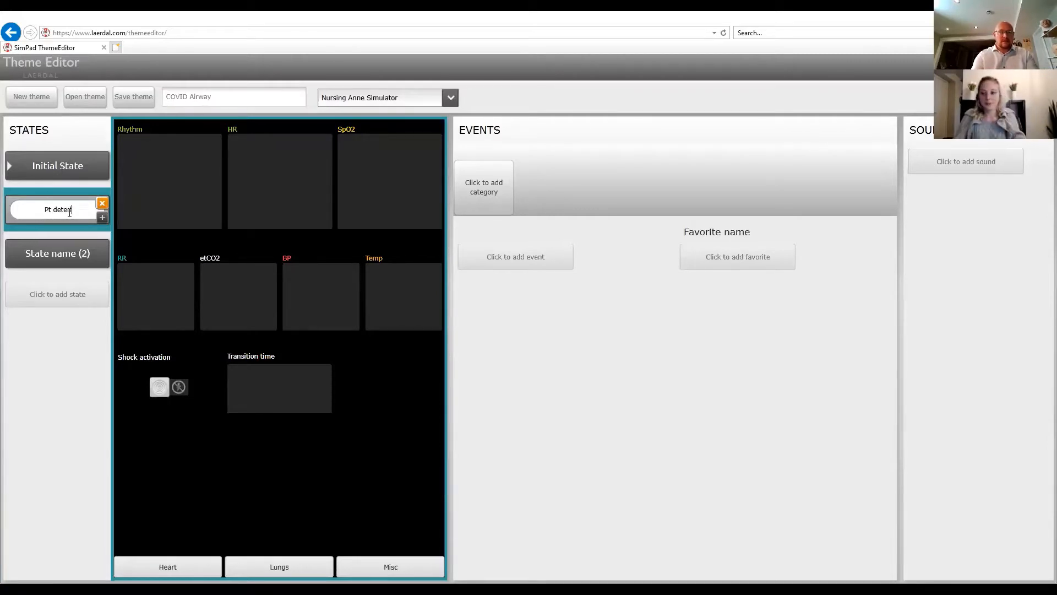
key("BackSpace")
key("BackSpace")
key("BackSpace")
key("BackSpace")
key("BackSpace")
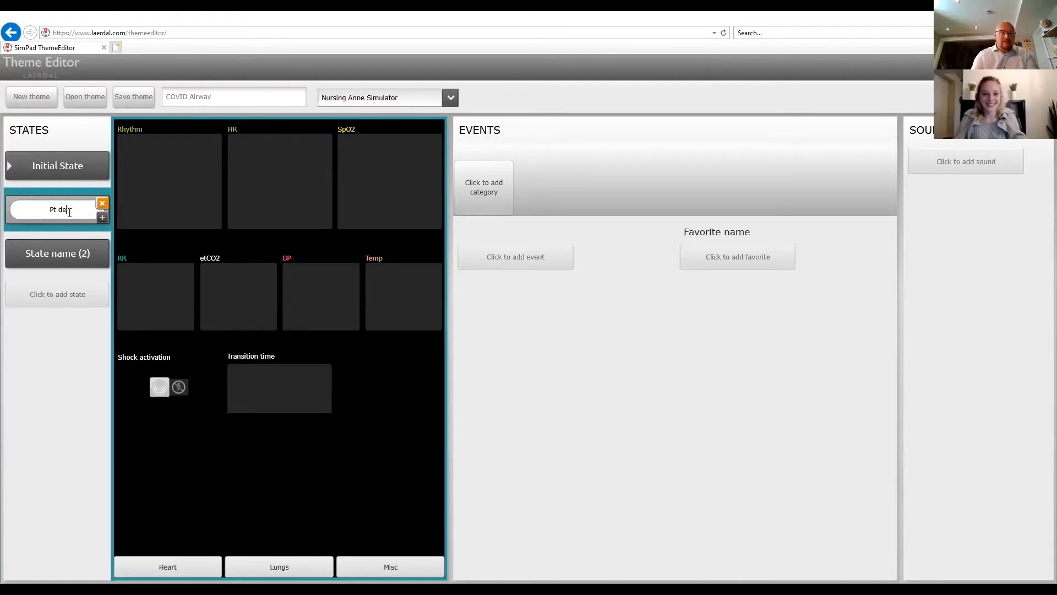
type("DET")
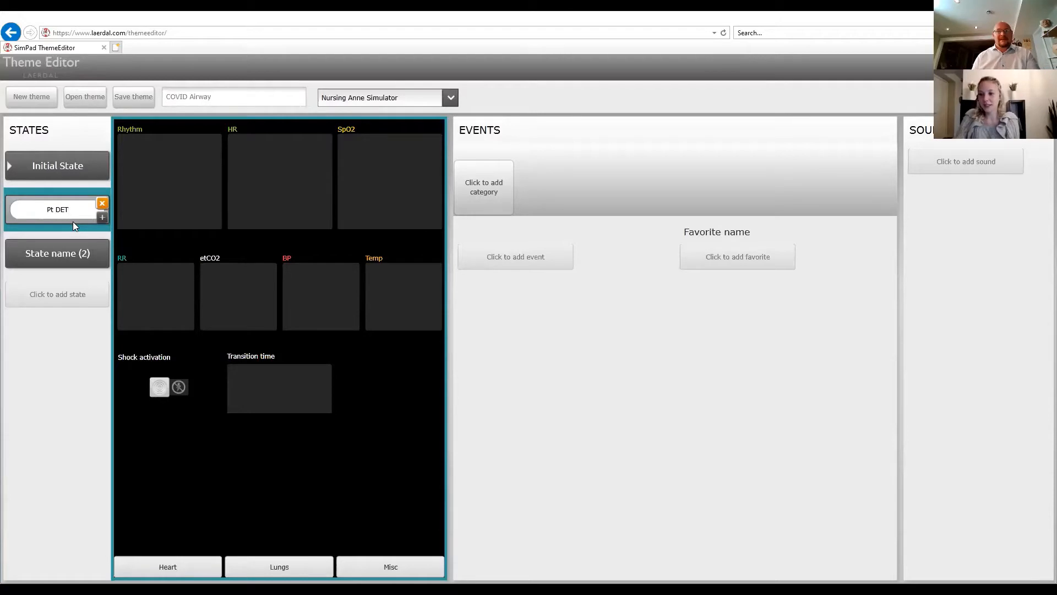
Set the Pt DET state to a Sinus rhythm with a heart rate of 138
left_click(164, 179)
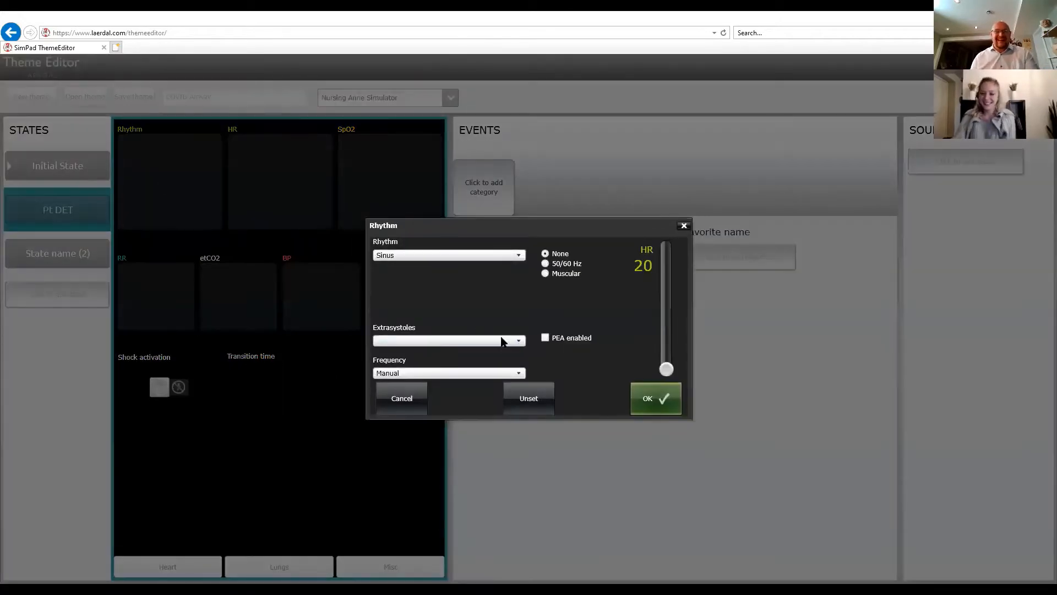
left_click_drag(657, 332, 656, 291)
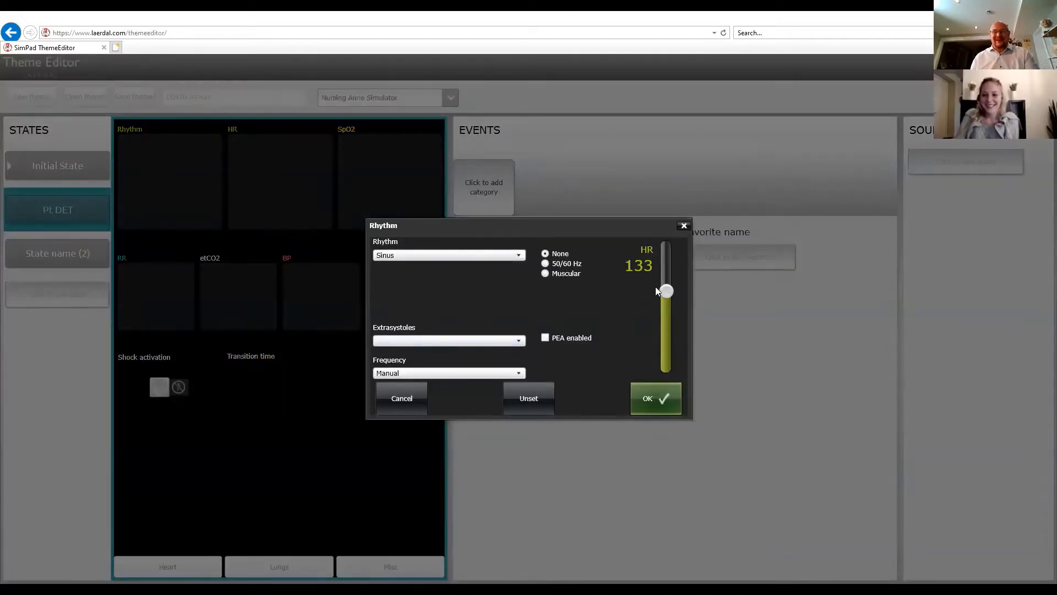
left_click(656, 396)
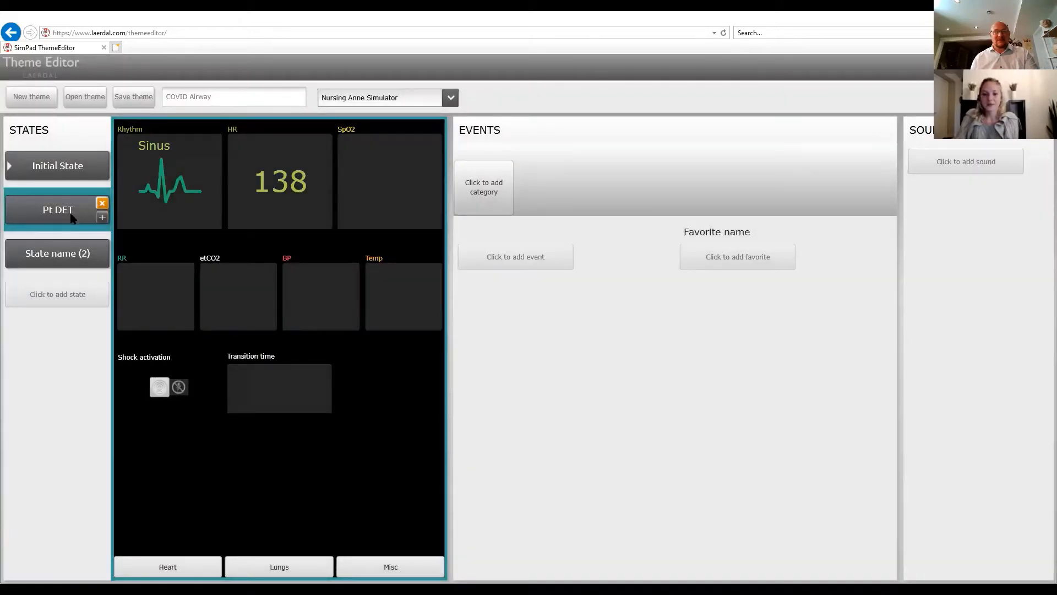
Set the SpO2 of the Pt DET state to 74 and its respiration rate to 44
left_click(424, 183)
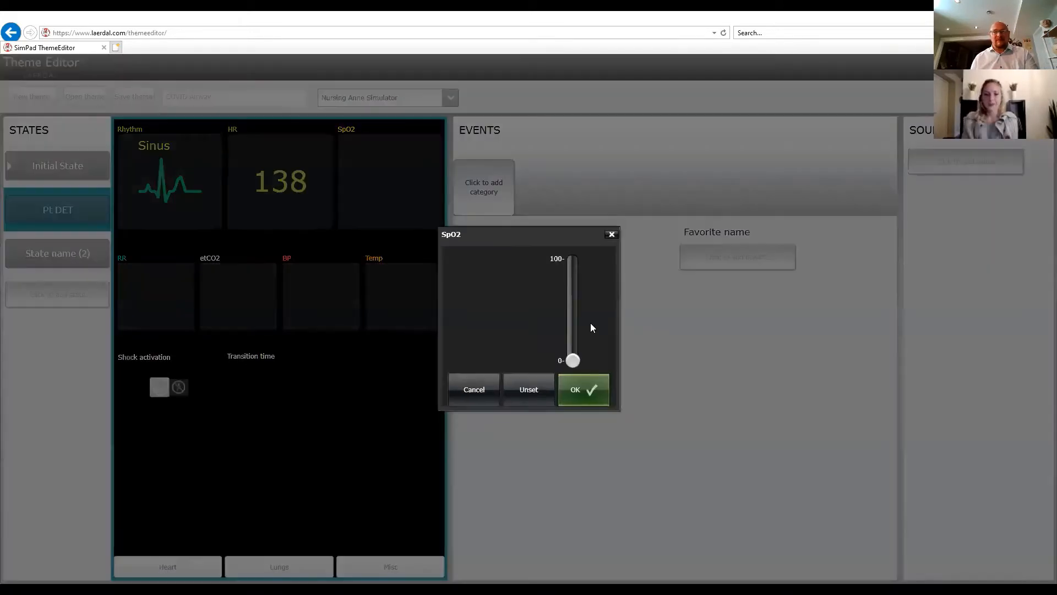
left_click_drag(573, 359, 561, 282)
left_click(583, 396)
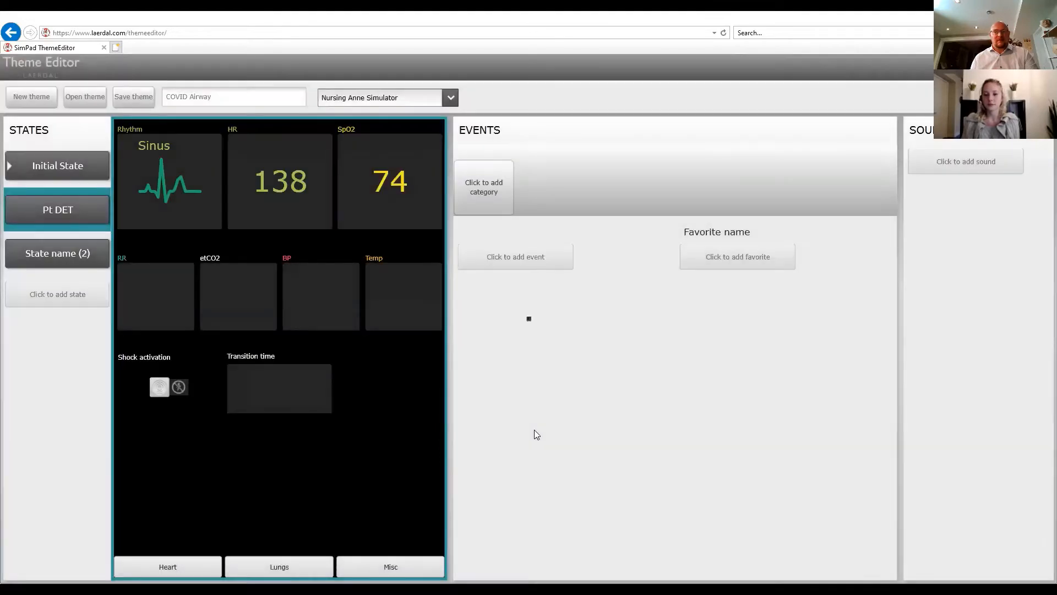
left_click(160, 306)
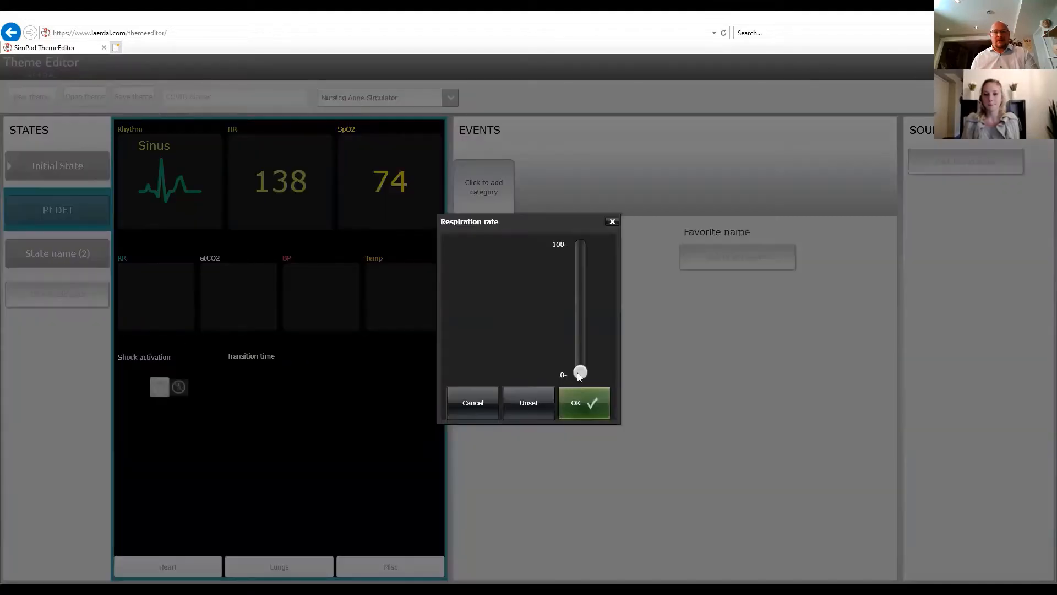
left_click_drag(580, 377, 574, 314)
left_click(584, 402)
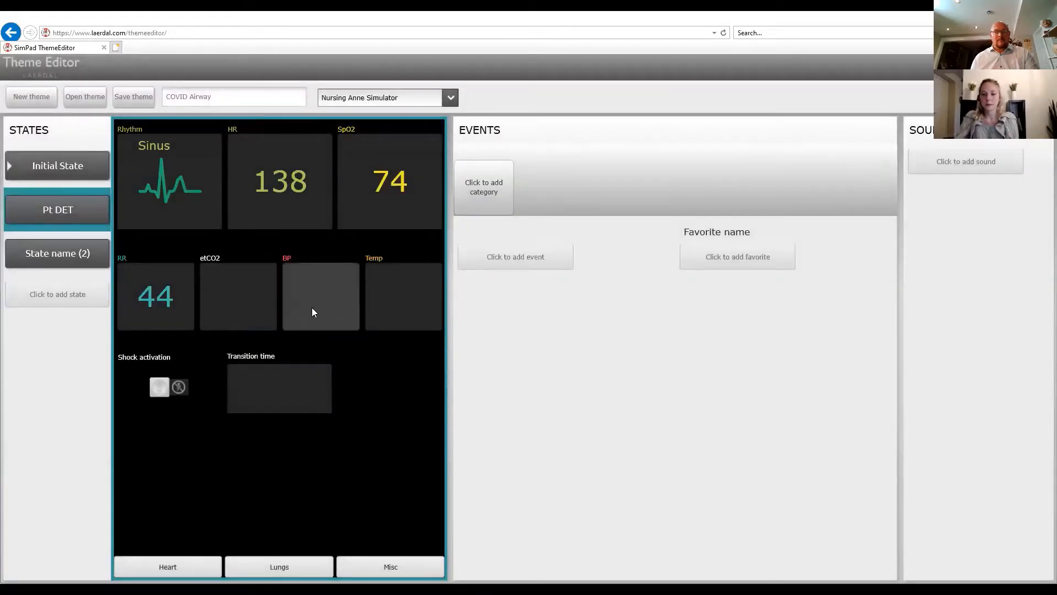
left_click(313, 307)
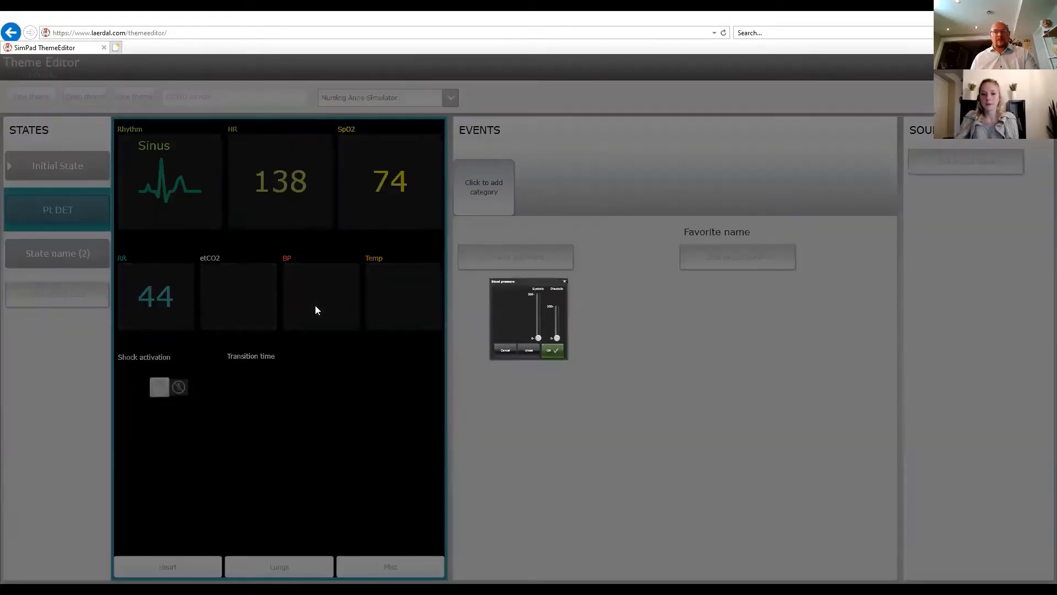
left_click(589, 404)
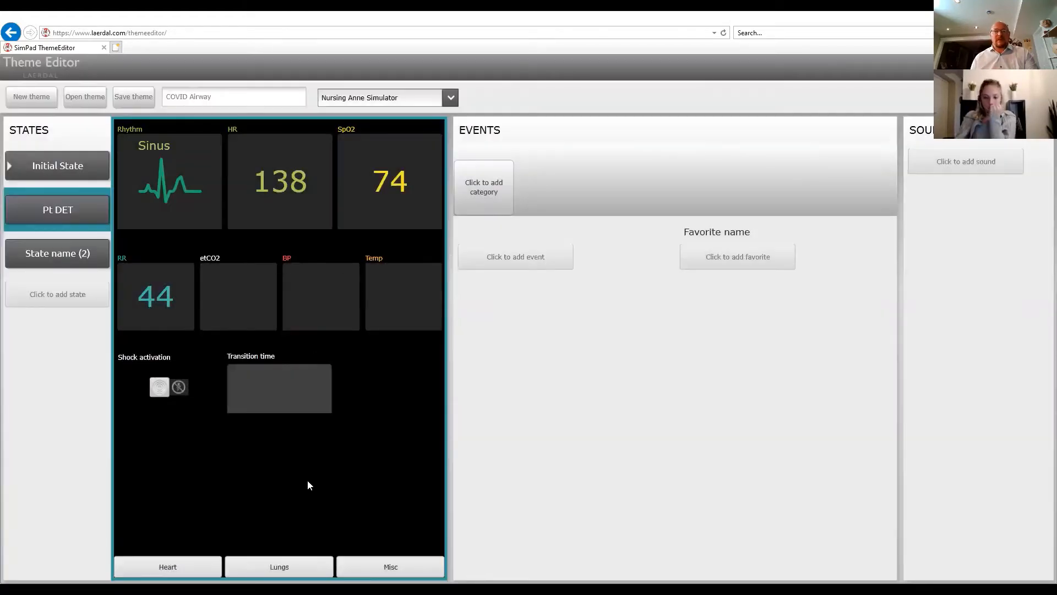
Set the transition time of the Pt DET state to 02:10
mouse_move(47, 163)
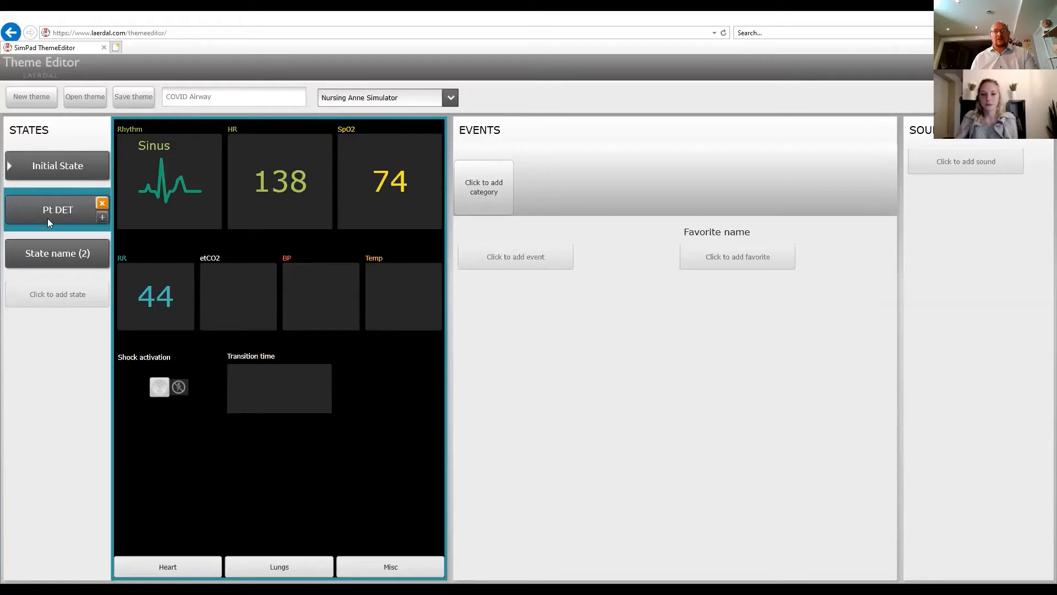
left_click(253, 380)
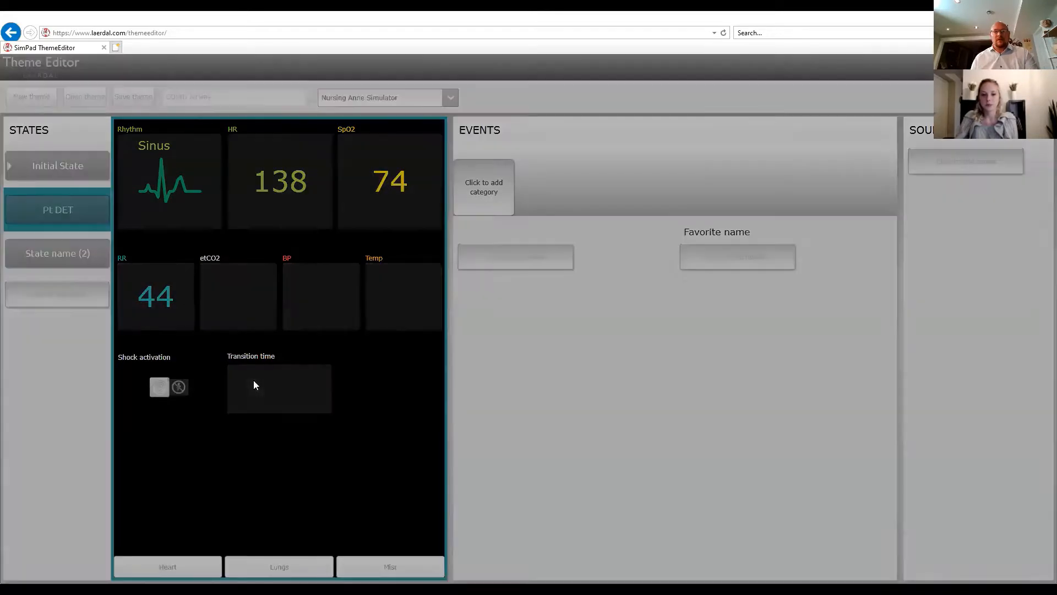
left_click_drag(564, 360, 564, 340)
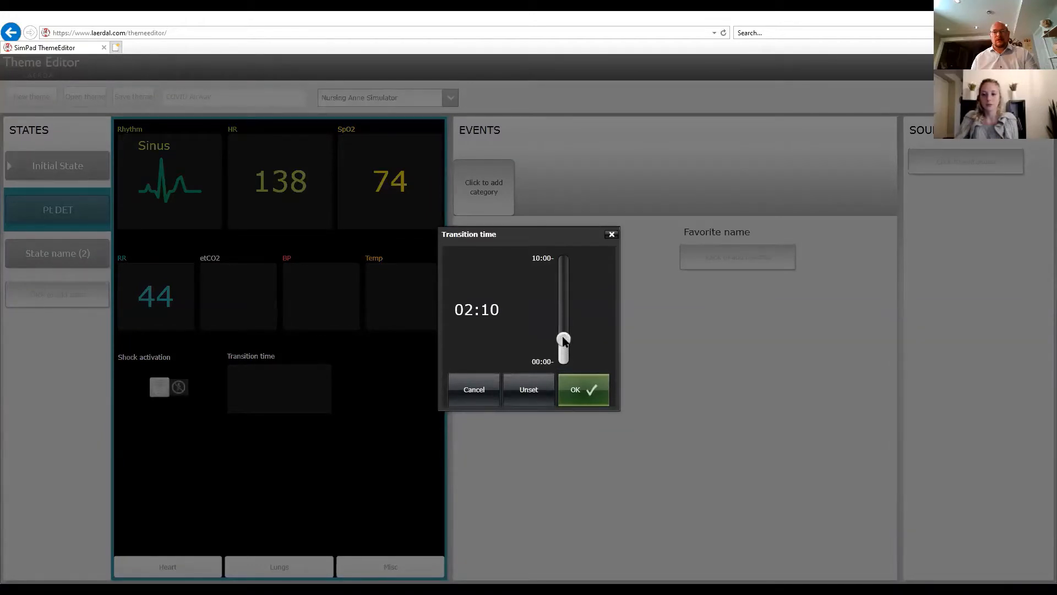
left_click(573, 388)
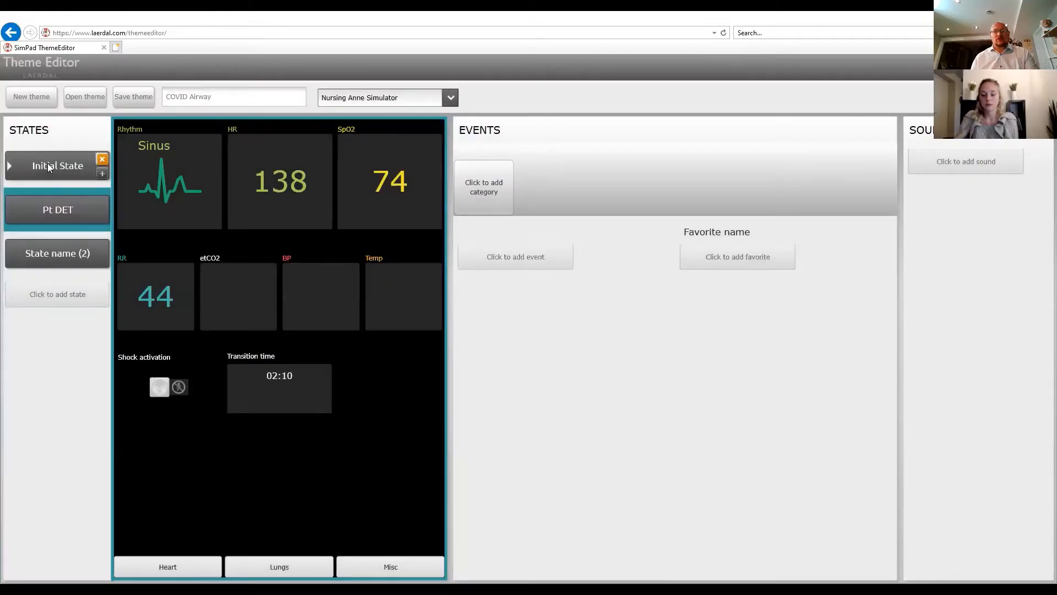
Set the lung sound volume of all eight lung areas in the Pt DET state to 5
mouse_move(43, 215)
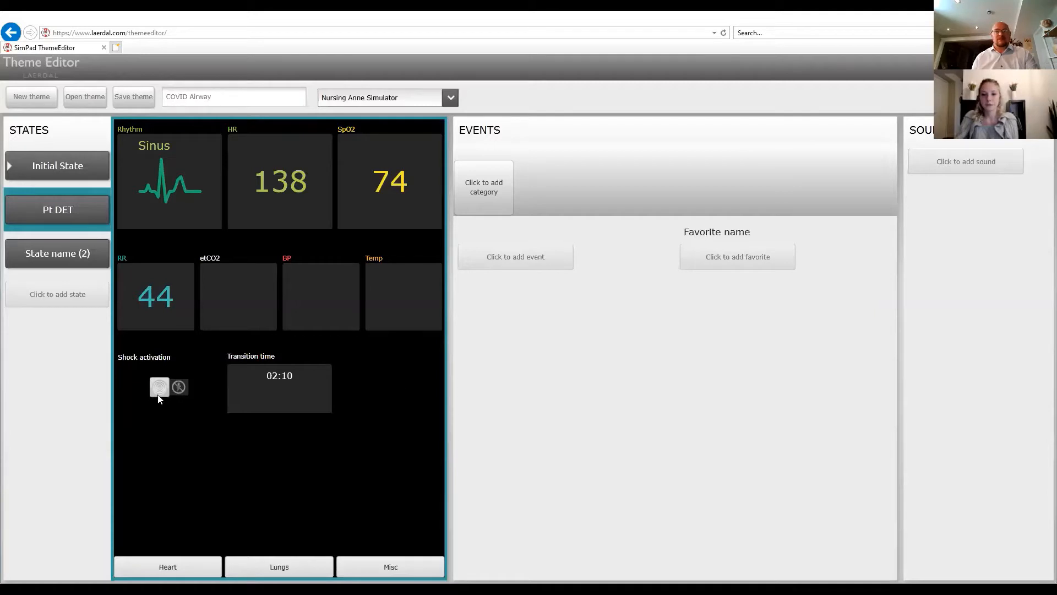
left_click(54, 173)
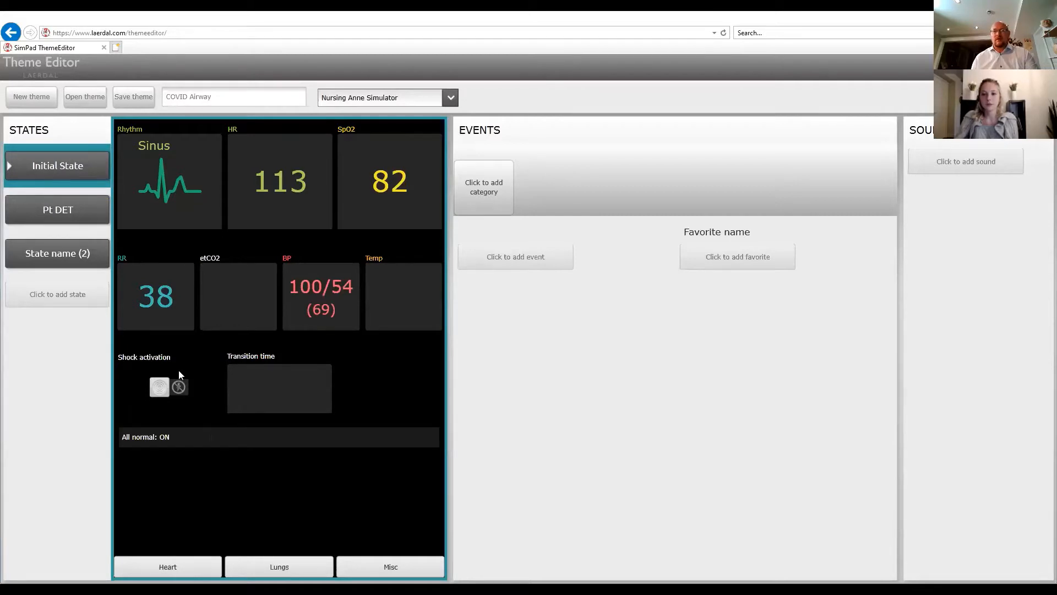
left_click(75, 208)
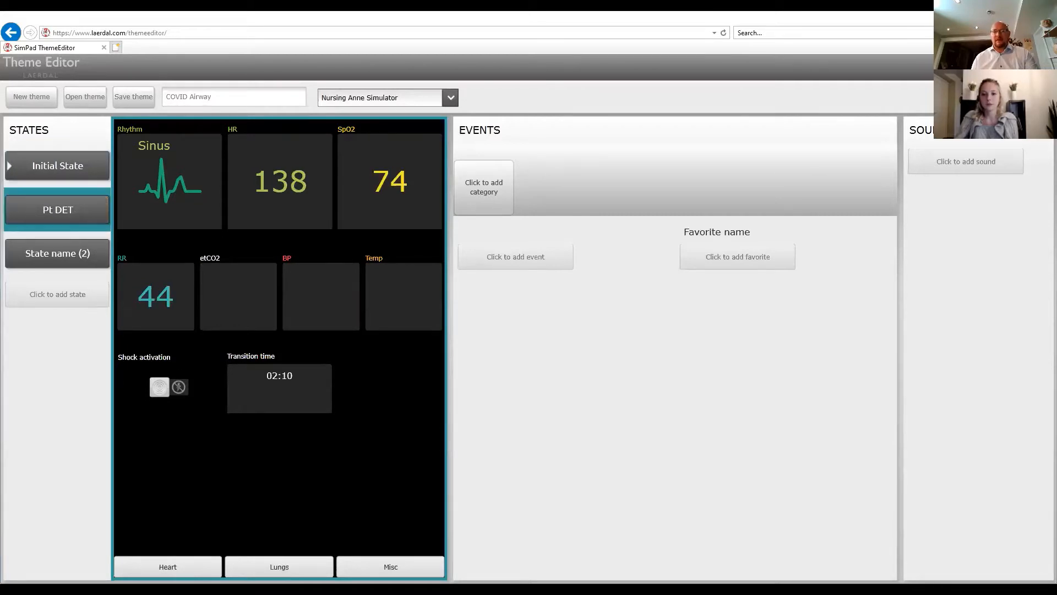
left_click(291, 568)
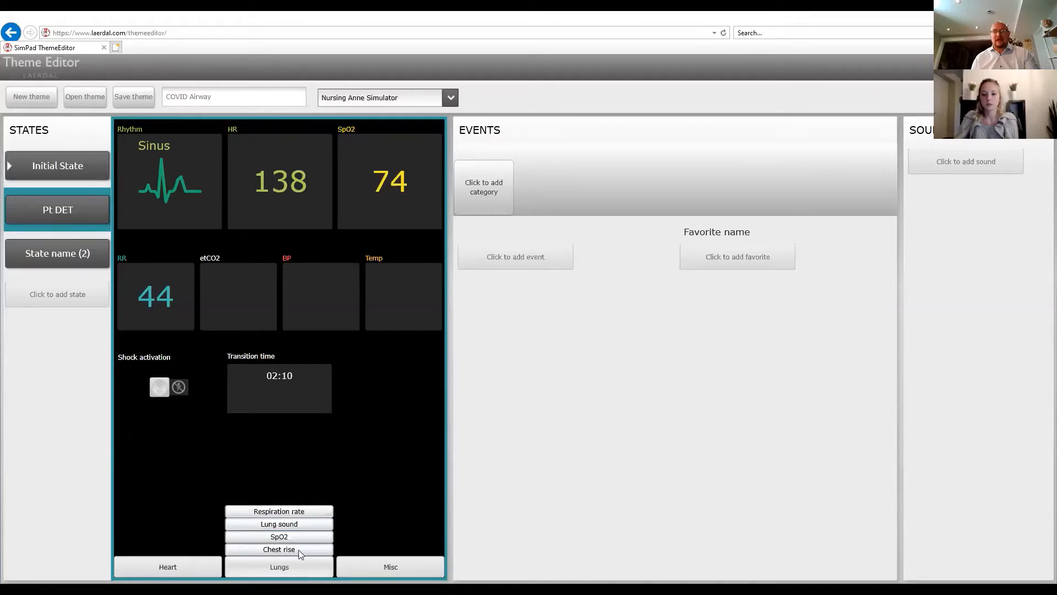
left_click(300, 526)
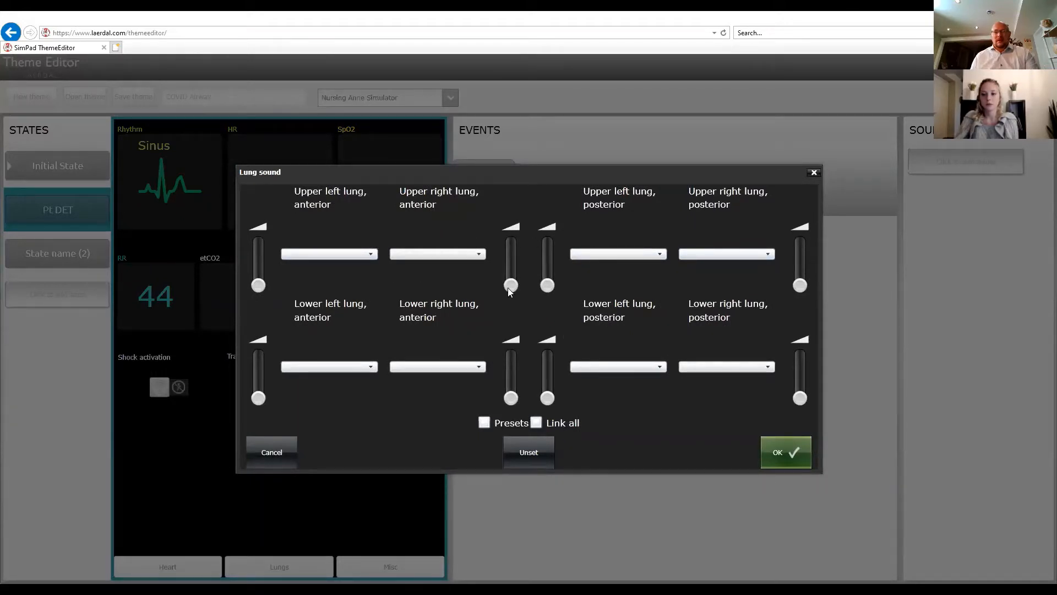
left_click_drag(511, 285, 547, 262)
left_click_drag(797, 292, 800, 270)
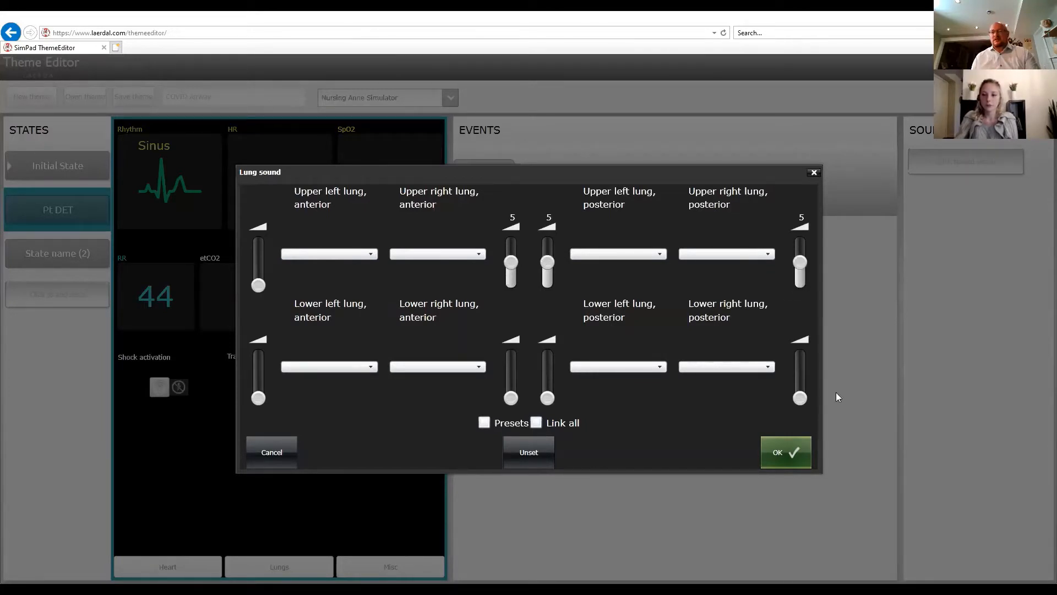
left_click_drag(799, 400, 798, 376)
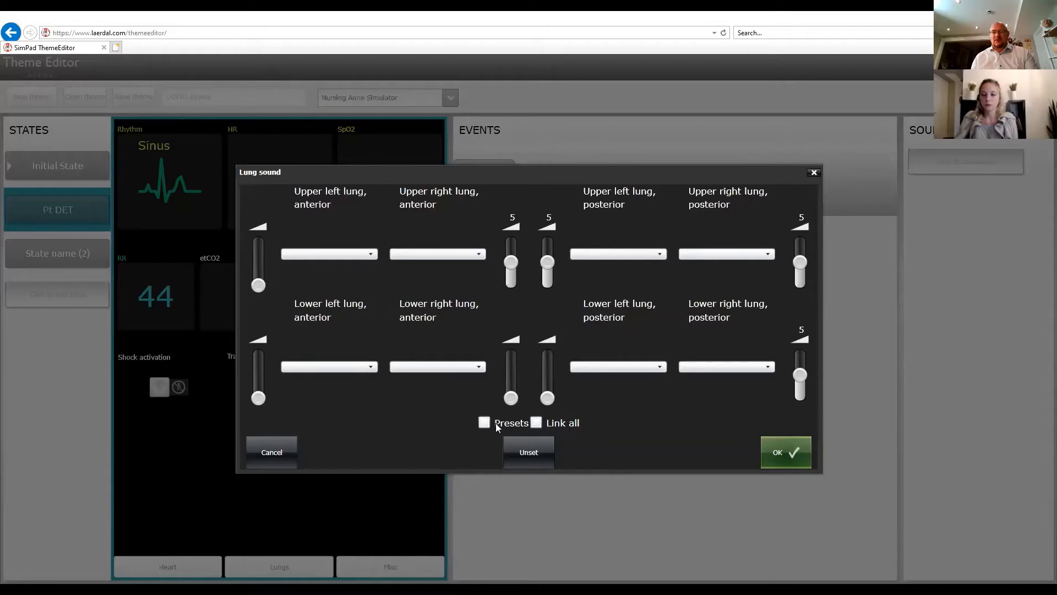
left_click_drag(551, 400, 507, 379)
left_click_drag(259, 397, 255, 377)
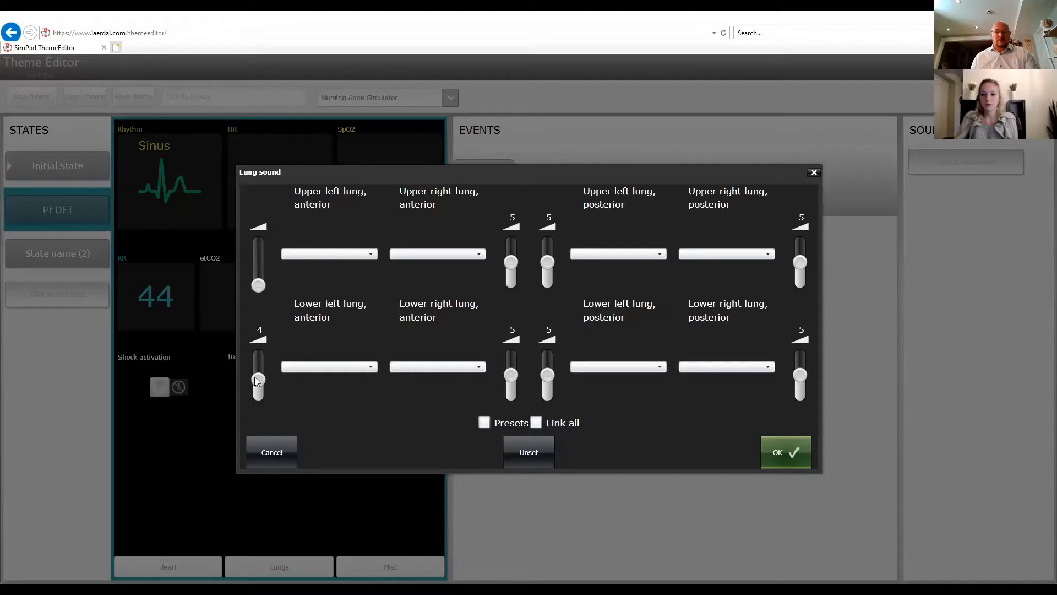
left_click_drag(259, 286, 256, 267)
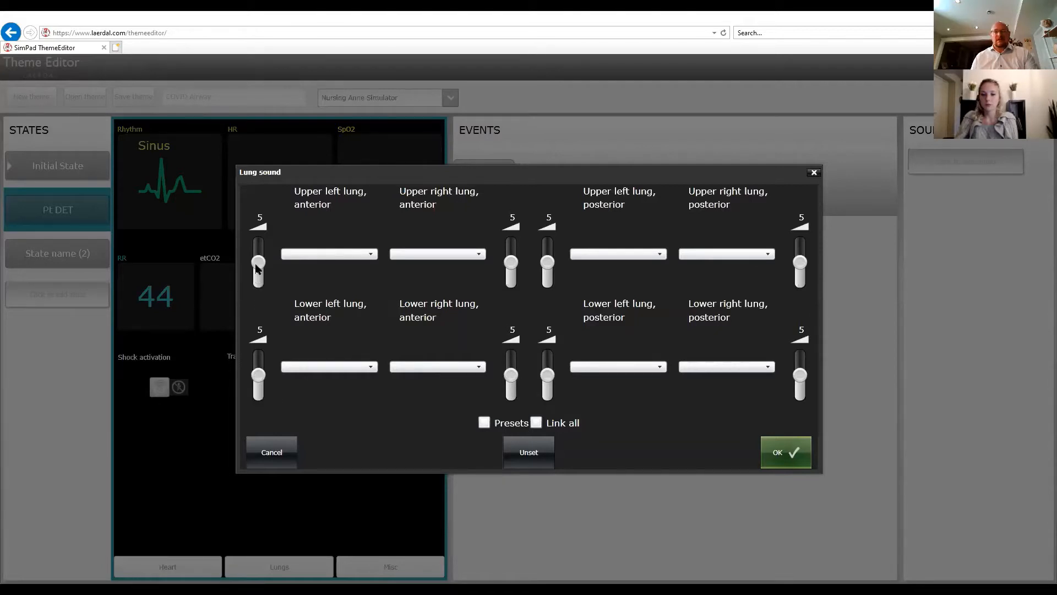
Assign Wheezes to the upper left and upper right anterior lungs of the Pt DET state
left_click(368, 256)
left_click(323, 281)
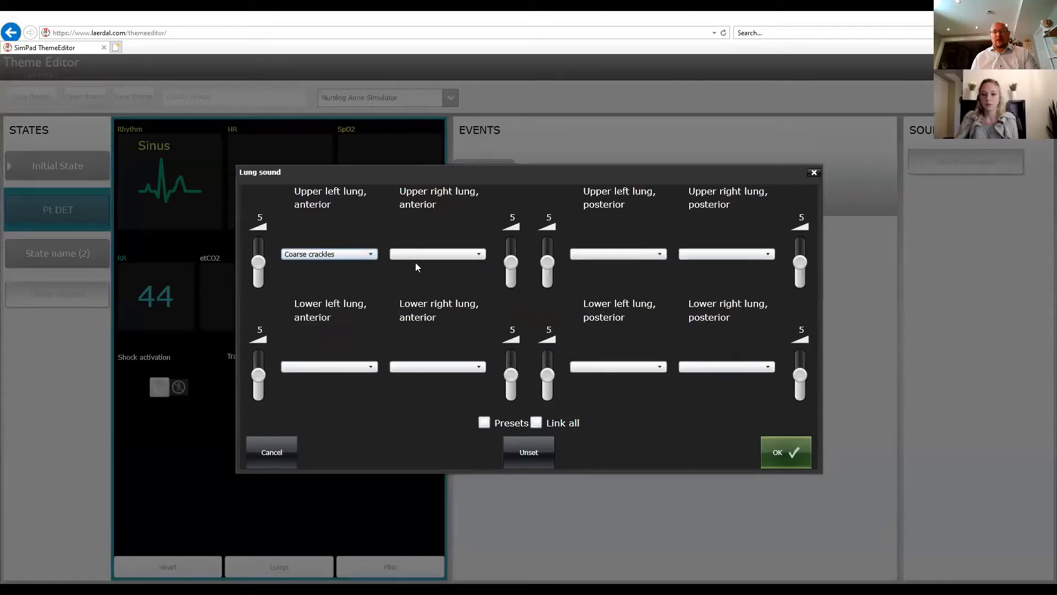
left_click(444, 255)
left_click(369, 238)
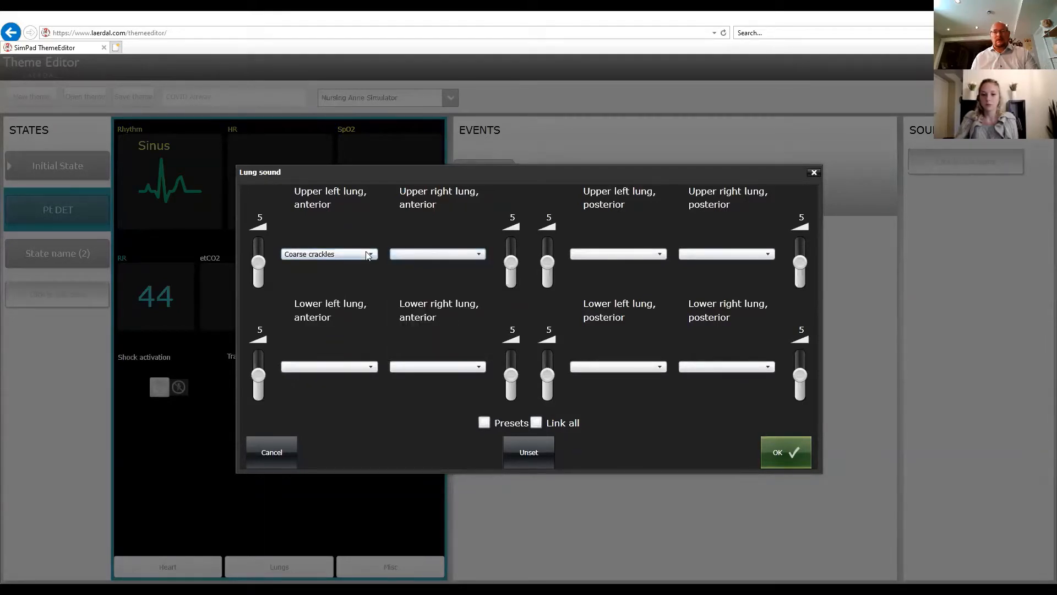
left_click(368, 254)
left_click(329, 357)
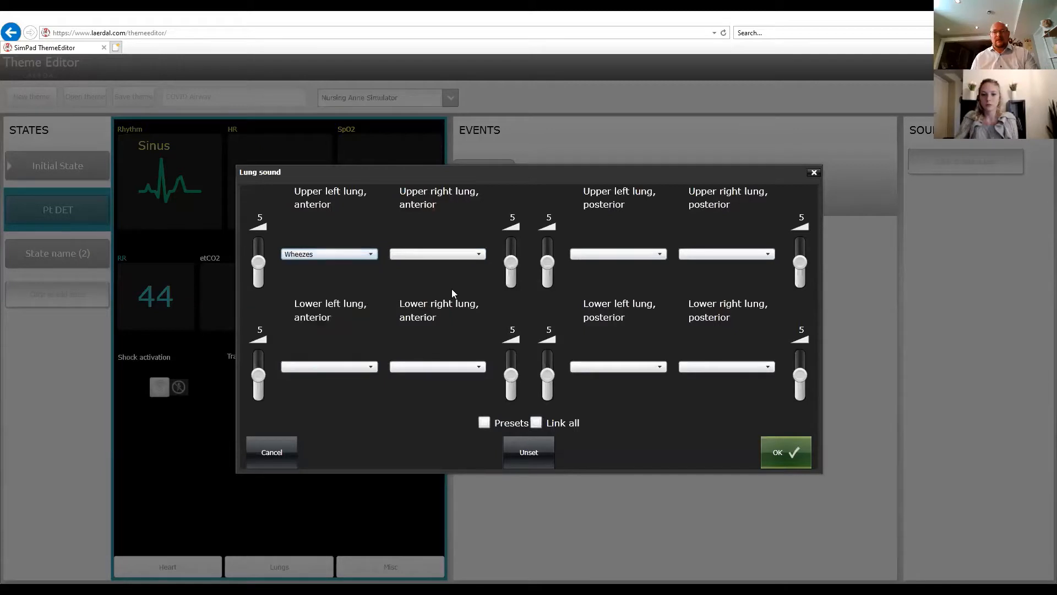
left_click(453, 255)
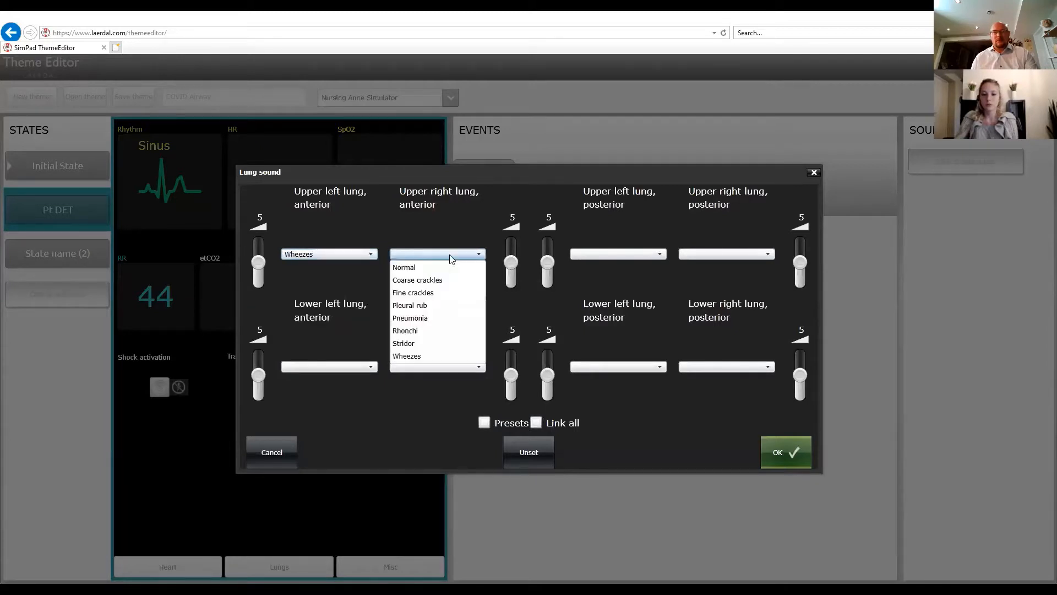
left_click(412, 357)
Set the upper left posterior lung to Stridor at volume 2 and the upper right posterior lung to Wheezes
left_click(634, 253)
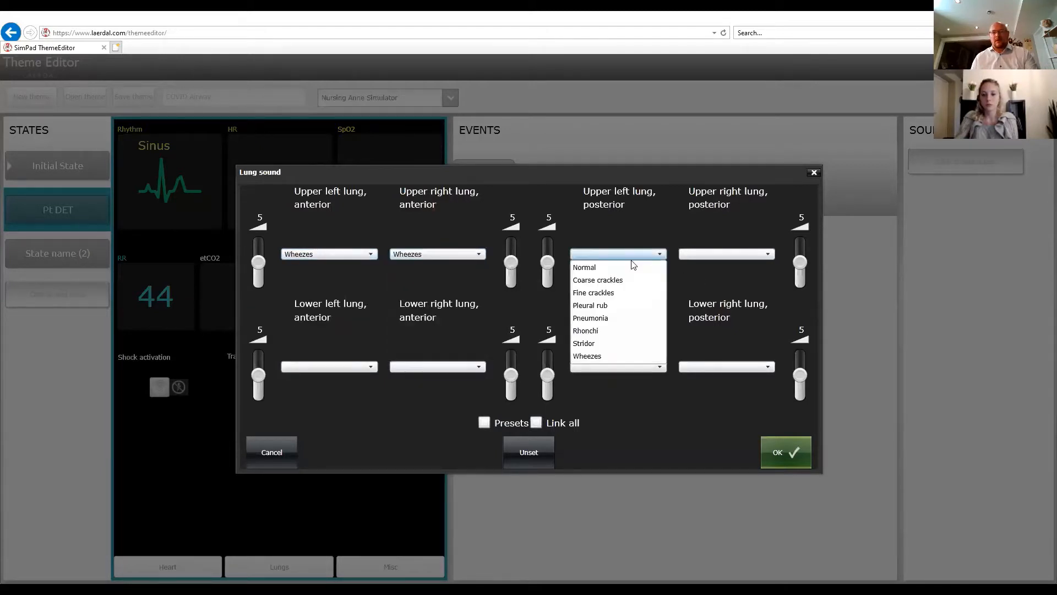
left_click(605, 345)
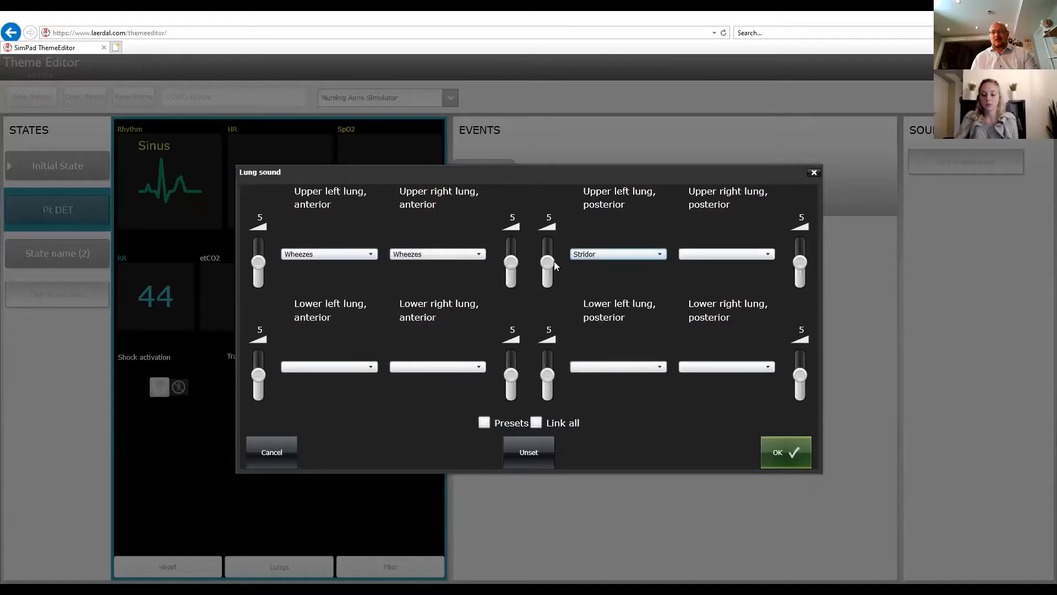
left_click_drag(550, 266, 549, 277)
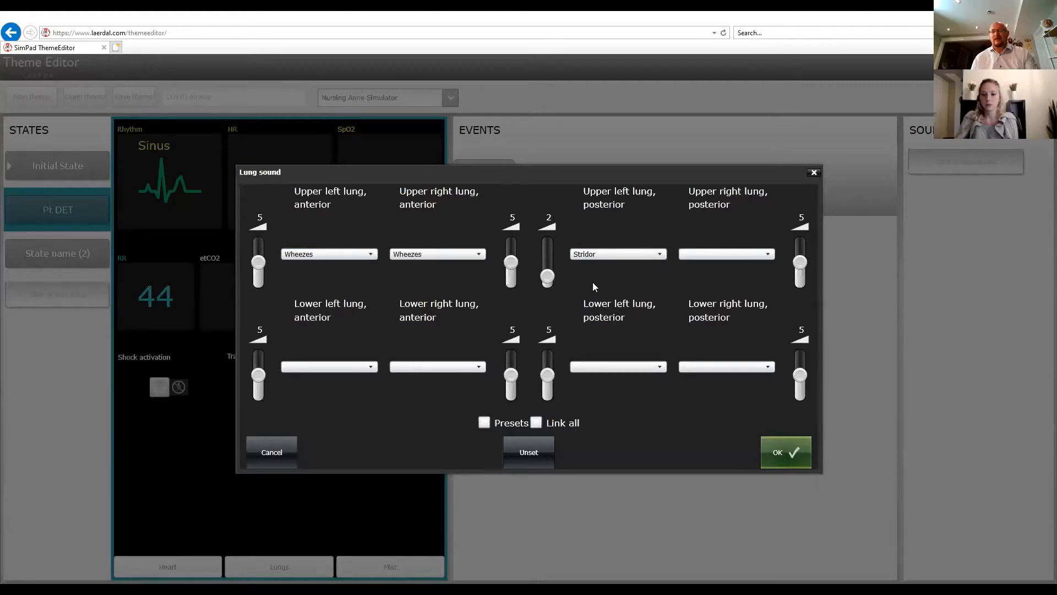
left_click(766, 255)
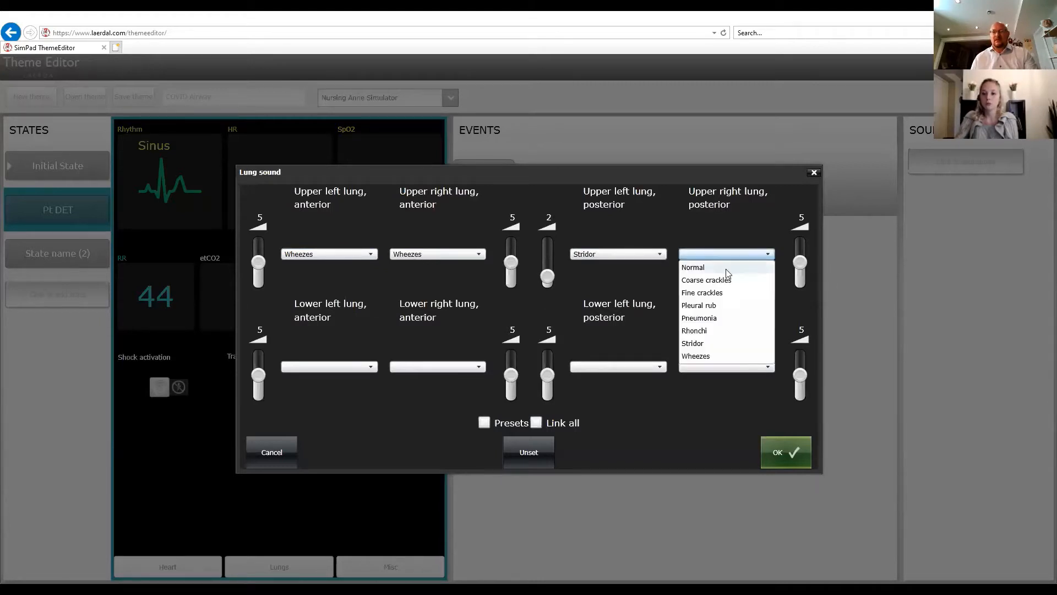
left_click(715, 356)
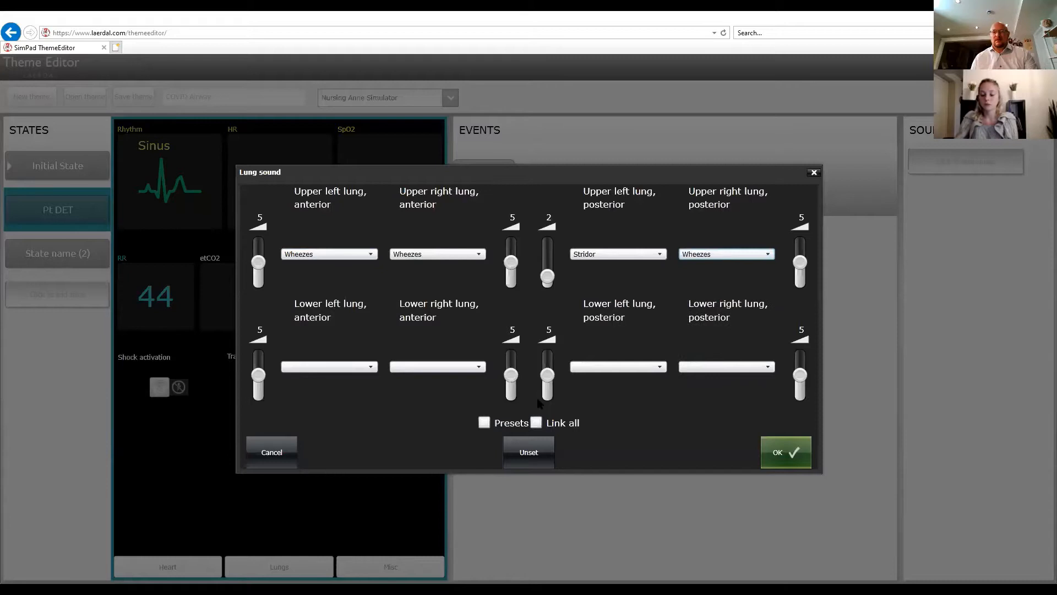
Assign Coarse crackles to both lower anterior lungs, with volume 6 for the left and 7 for the right
left_click(373, 370)
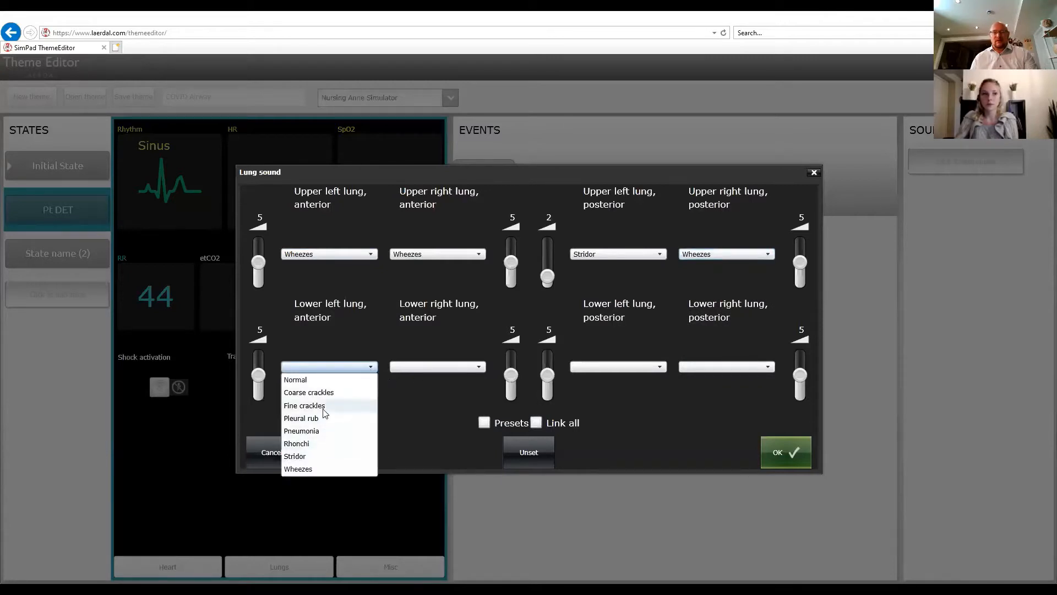
left_click(309, 393)
left_click(478, 368)
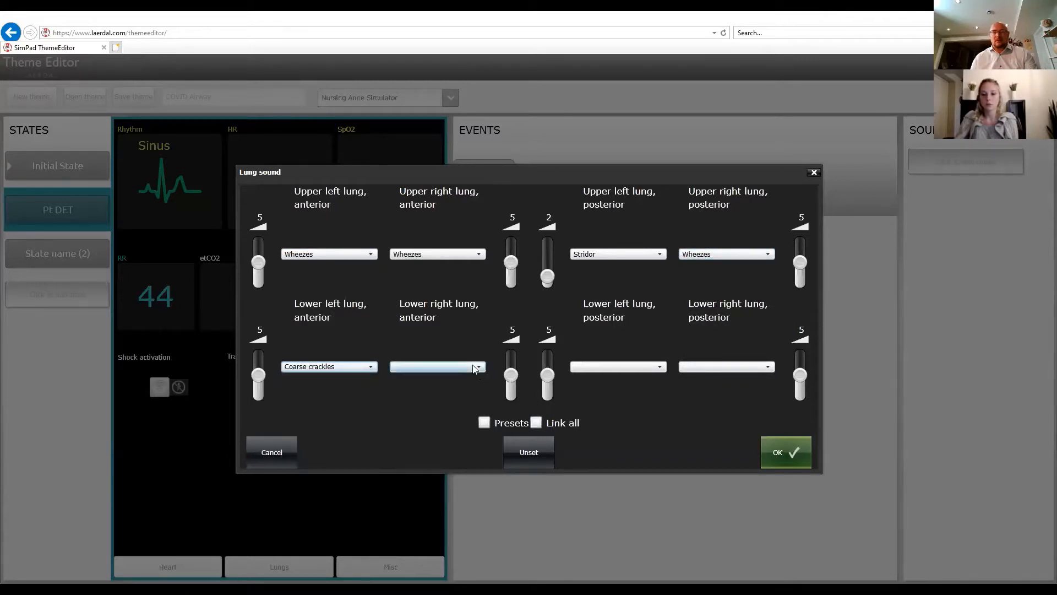
left_click(429, 394)
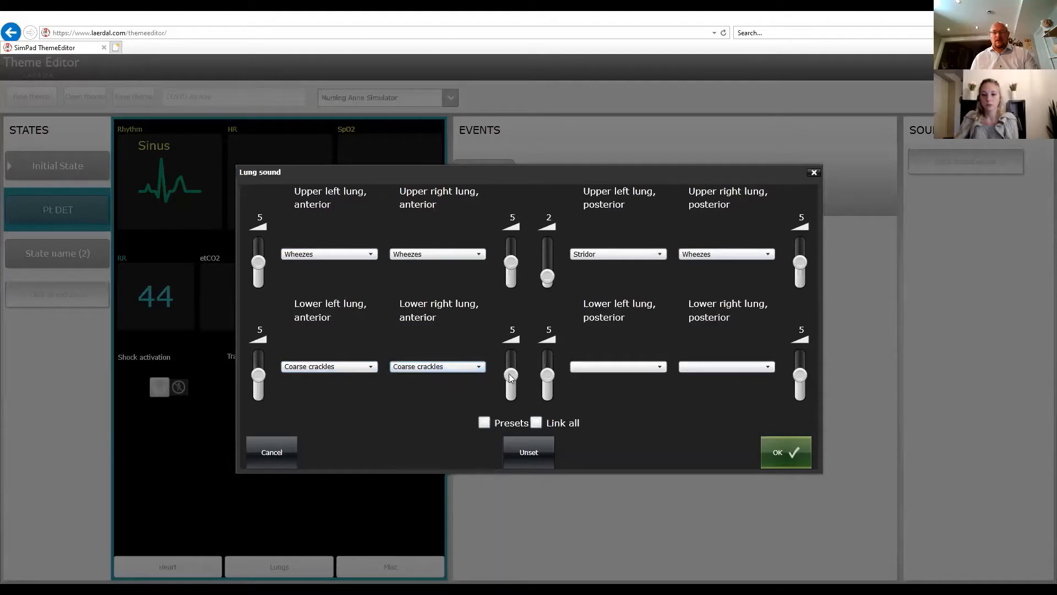
left_click_drag(256, 379, 257, 374)
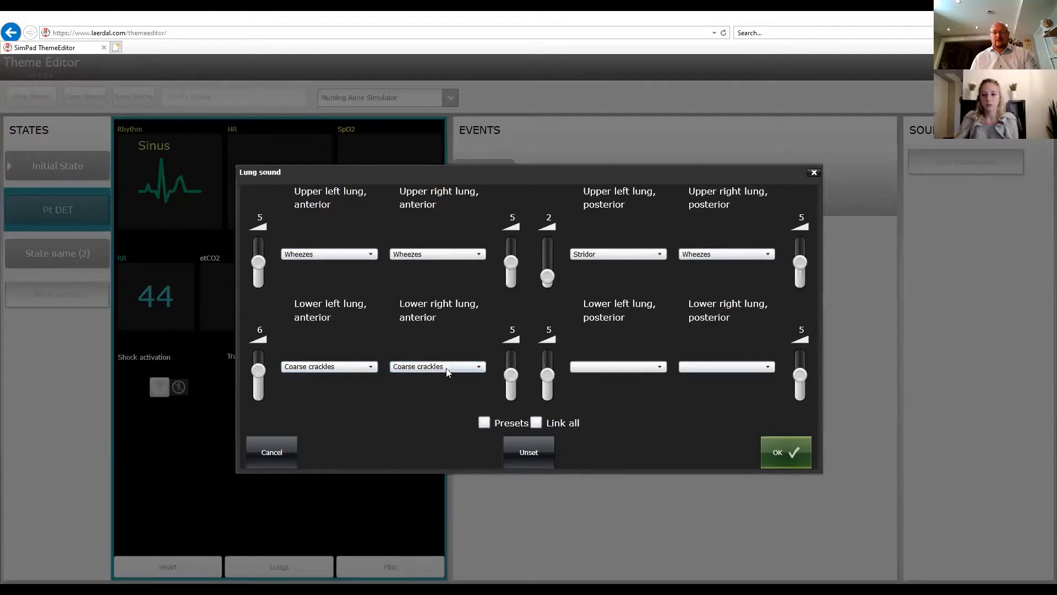
left_click_drag(509, 377, 509, 367)
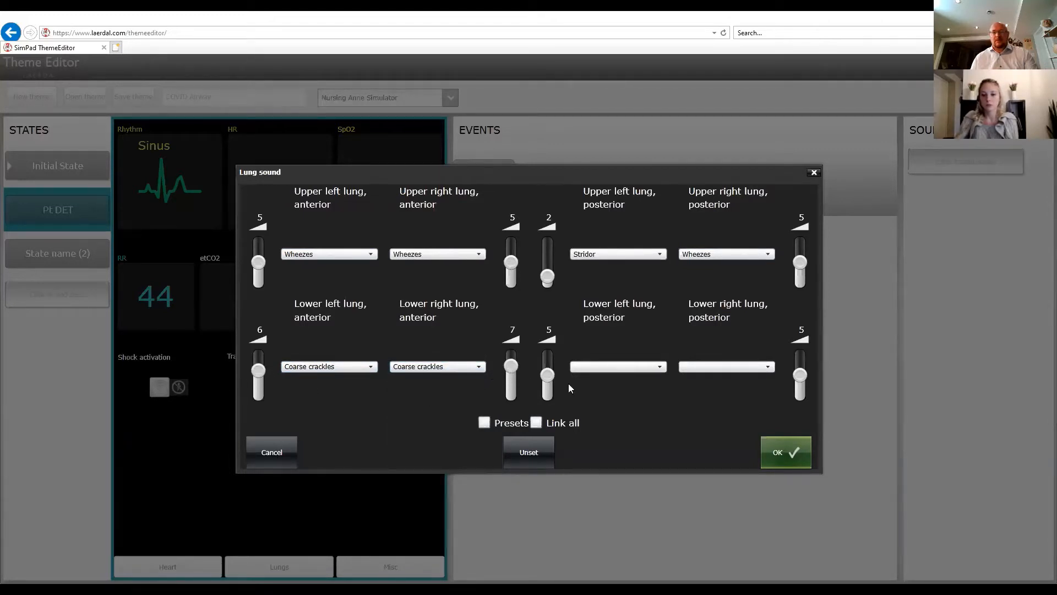
Assign Fine crackles to both lower posterior lungs and apply the lung sounds to the Pt DET state
left_click(616, 367)
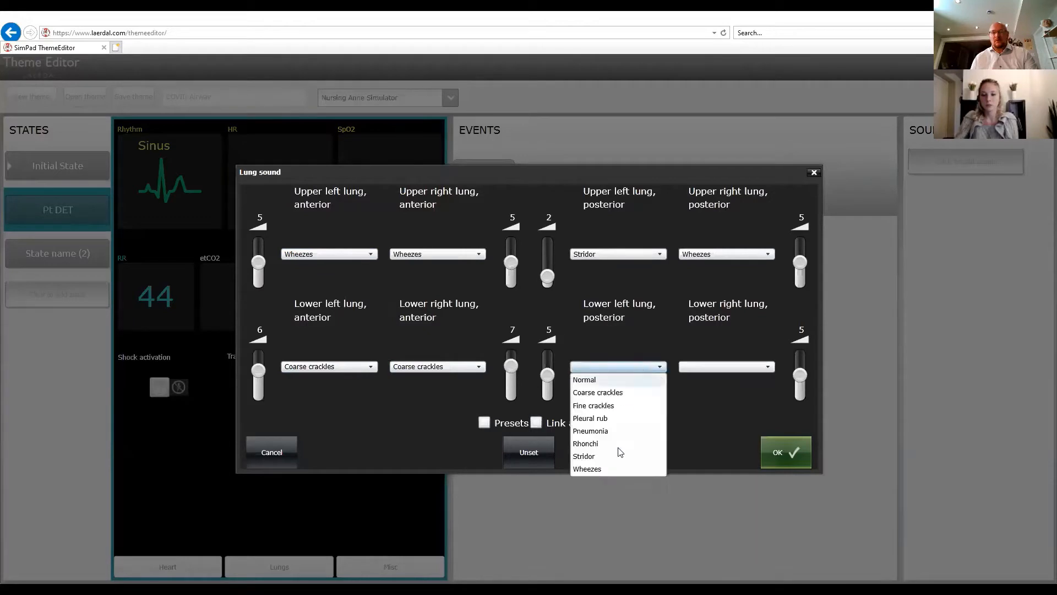
left_click(603, 406)
left_click(705, 367)
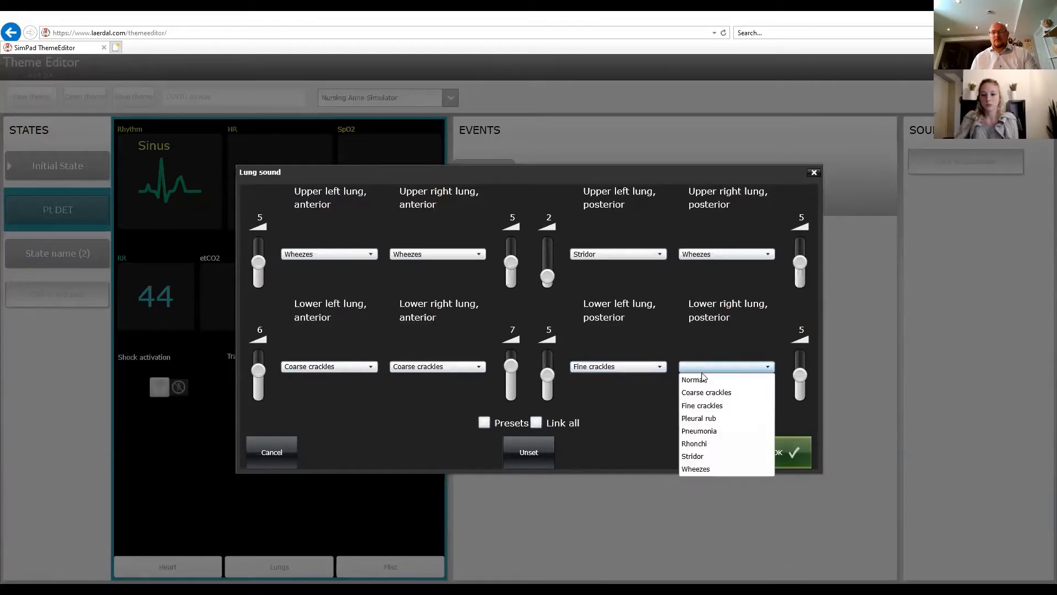
left_click(705, 406)
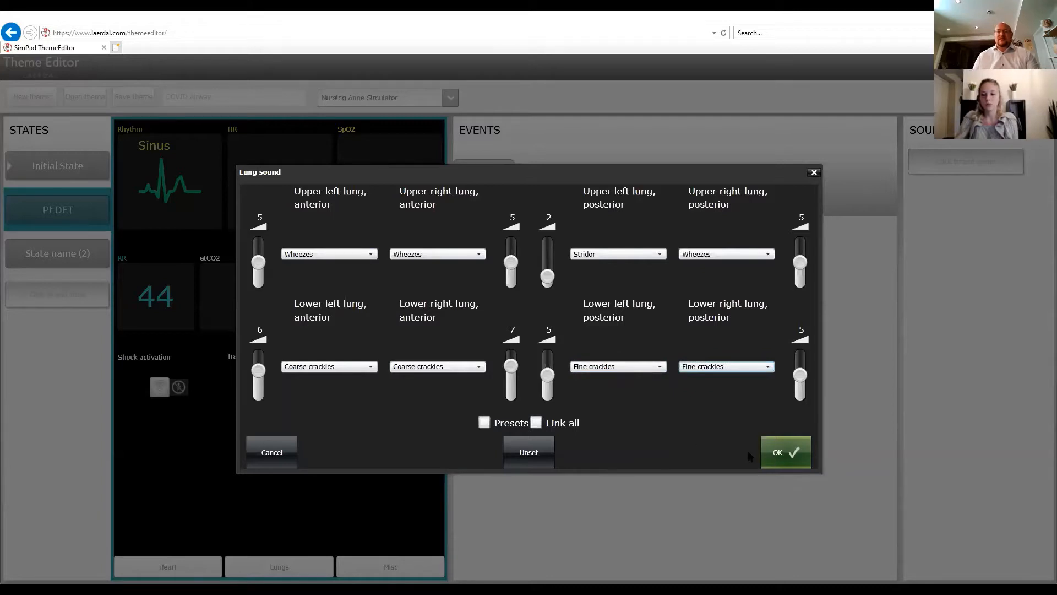
left_click(786, 463)
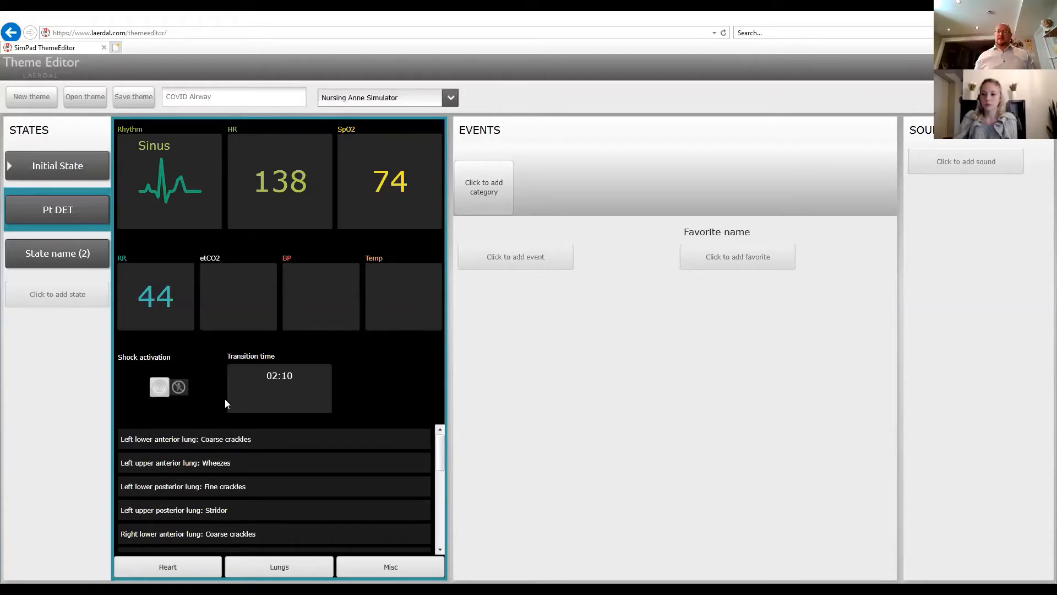
Rename the third state, State name (2), as "PT. IMPROVE"
mouse_move(70, 217)
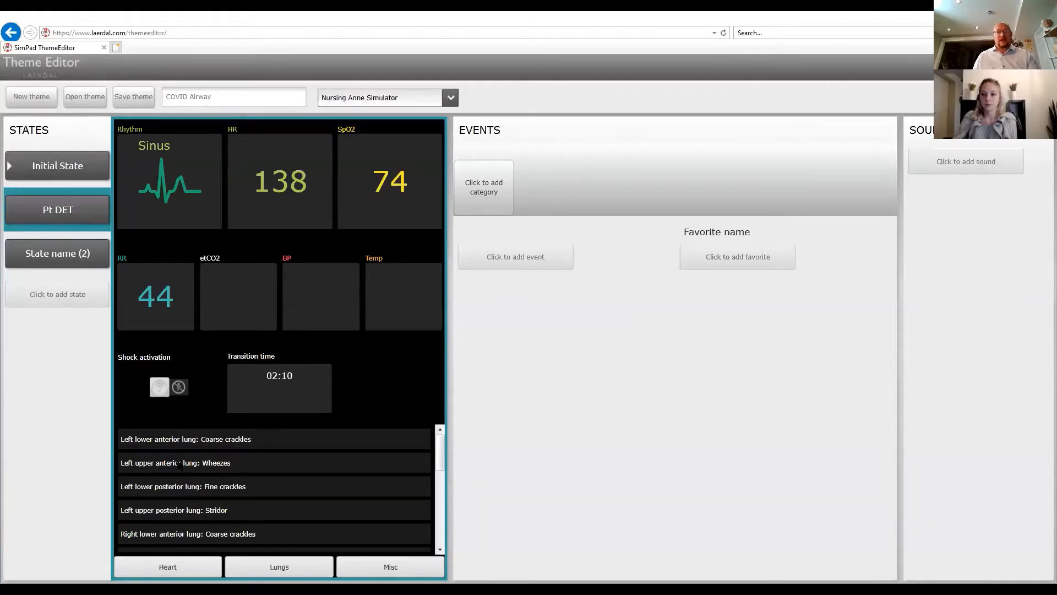
double_click(64, 257)
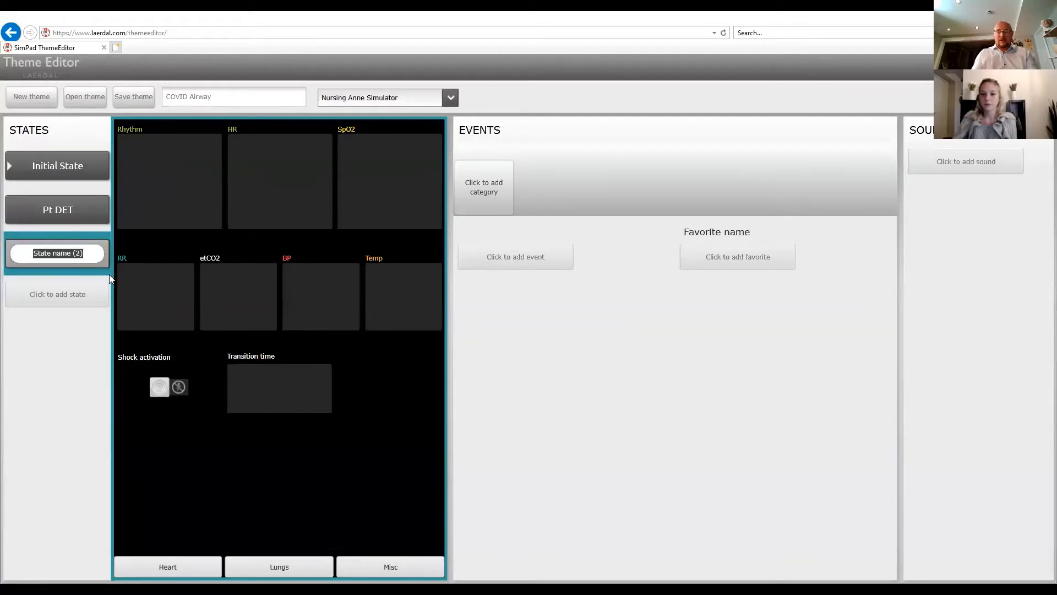
type("Pat")
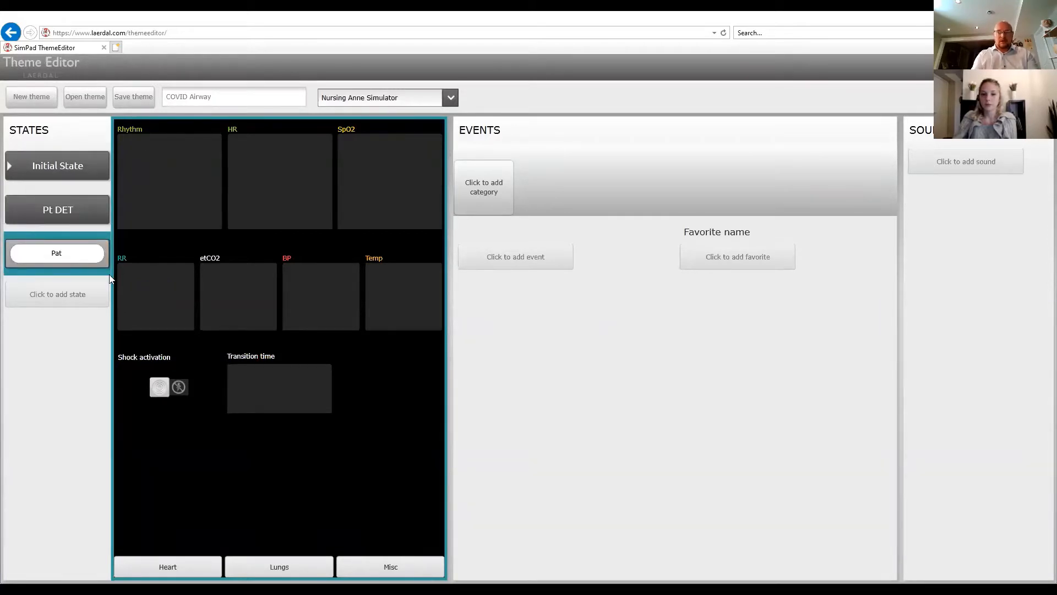
key("BackSpace")
key("BackSpace")
key("BackSpace")
type("T. Im")
key("BackSpace")
type("MPROVE")
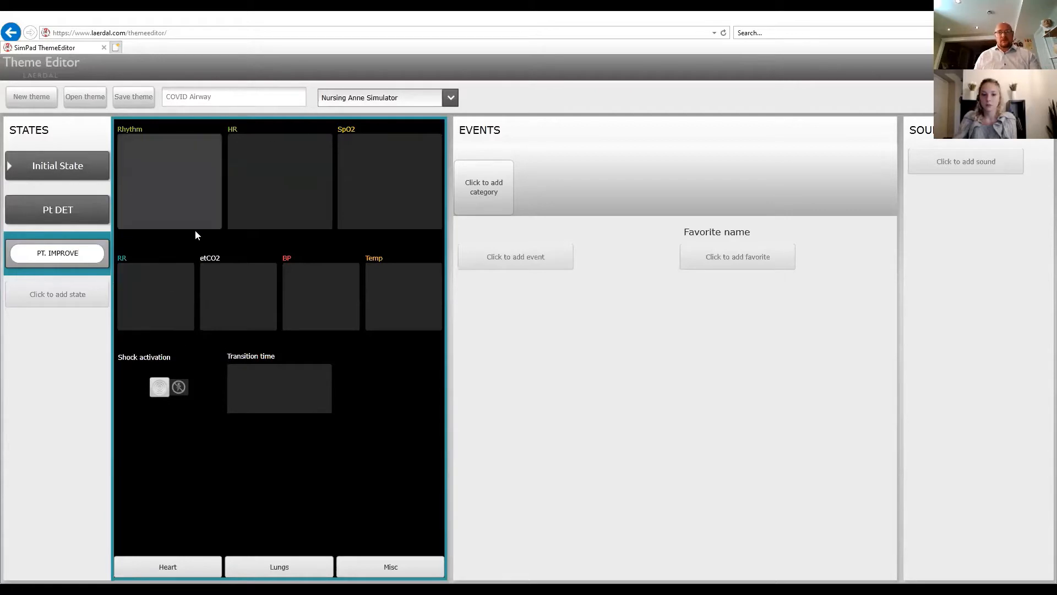
Set the PT. IMPROVE state to a Sinus rhythm with a heart rate of 105
left_click(170, 193)
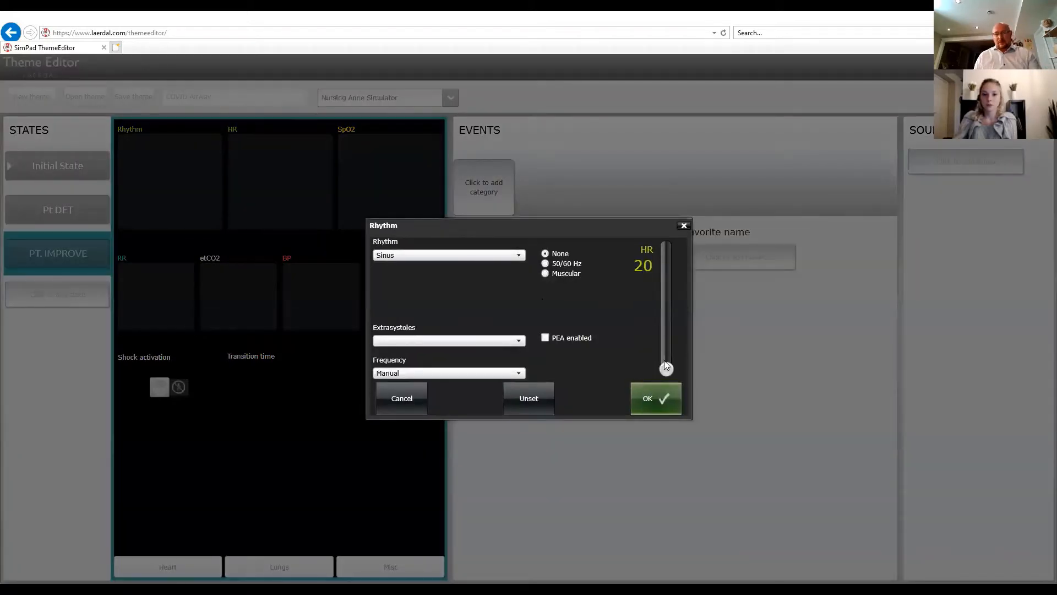
left_click_drag(666, 366, 664, 303)
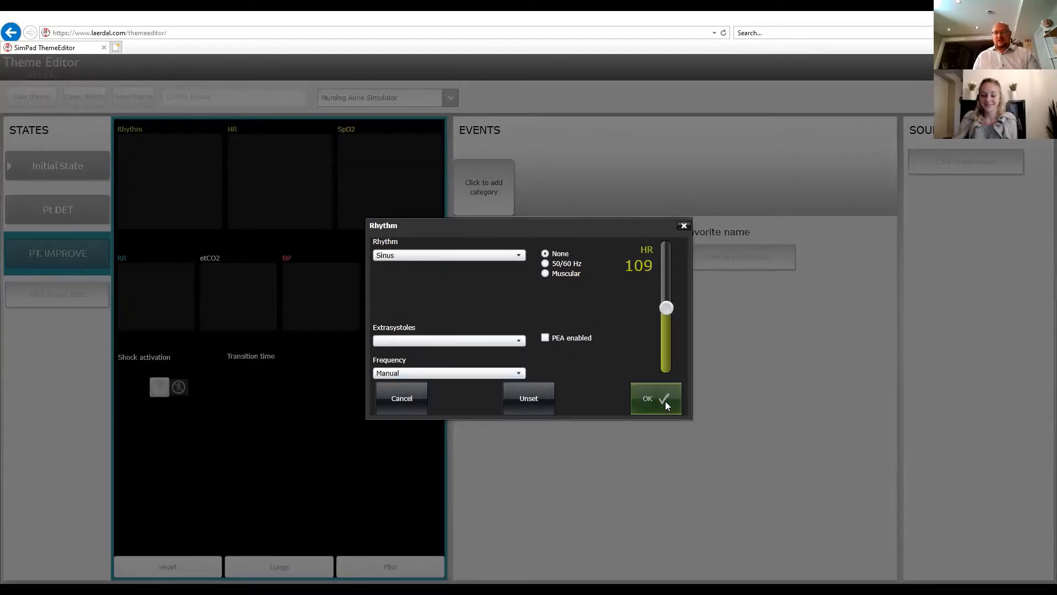
left_click_drag(664, 312, 663, 315)
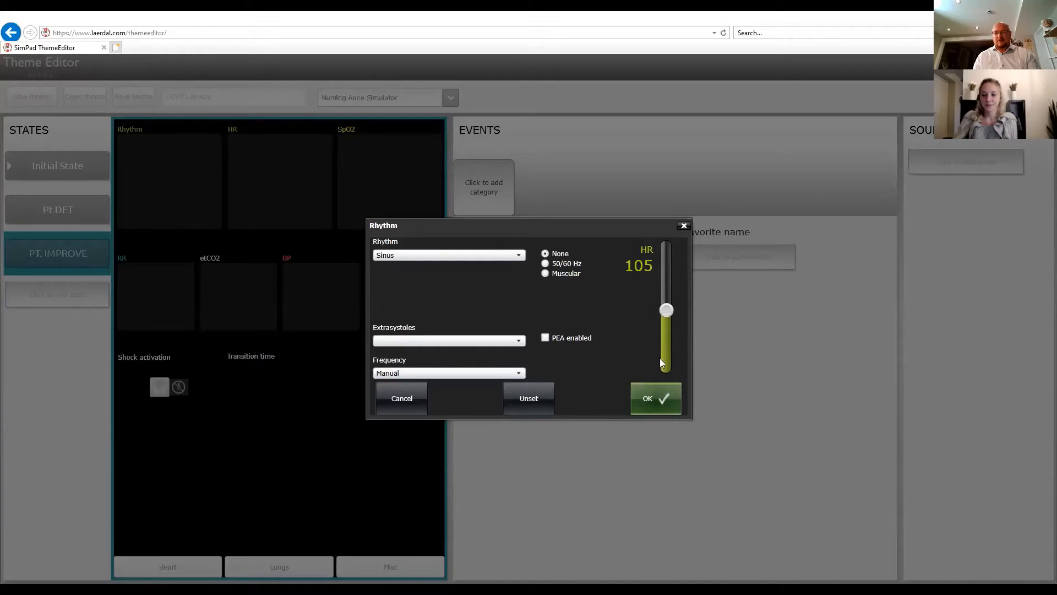
left_click(658, 395)
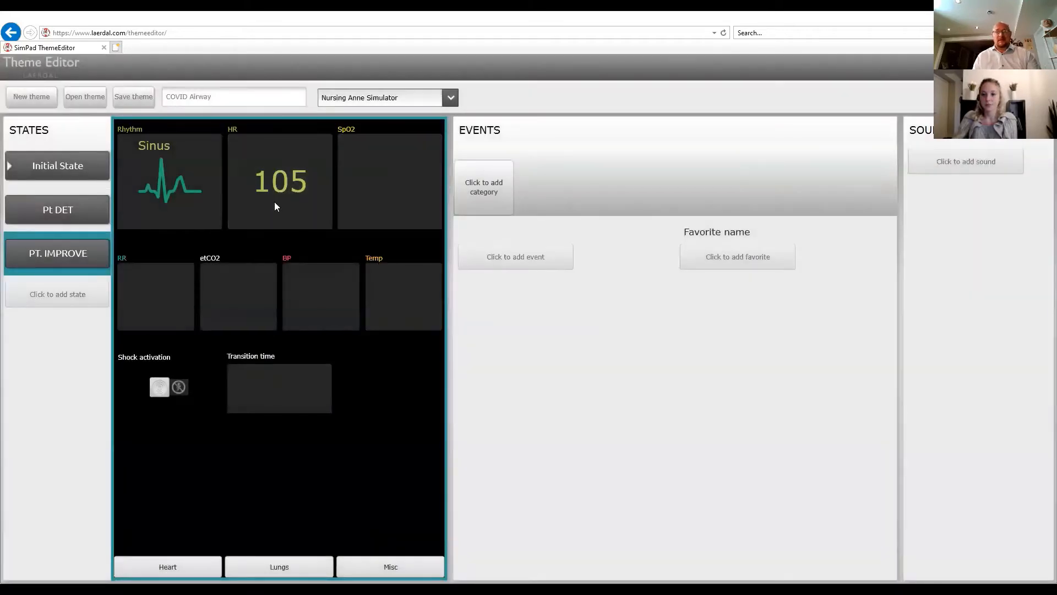
Set the PT. IMPROVE state's SpO2 to 91 and its respiration rate to 26
left_click(483, 197)
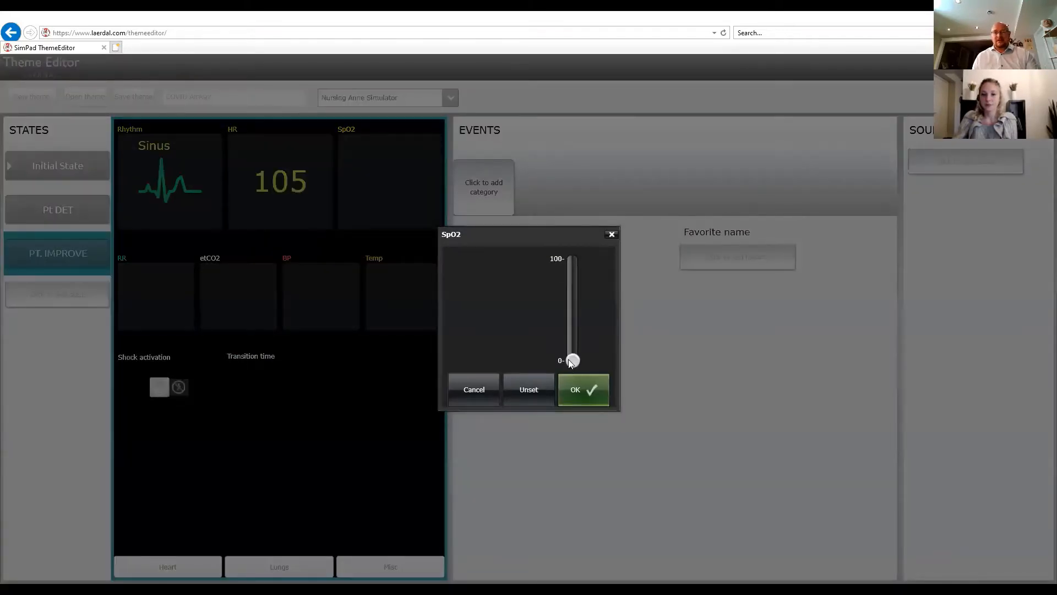
left_click_drag(571, 361, 572, 268)
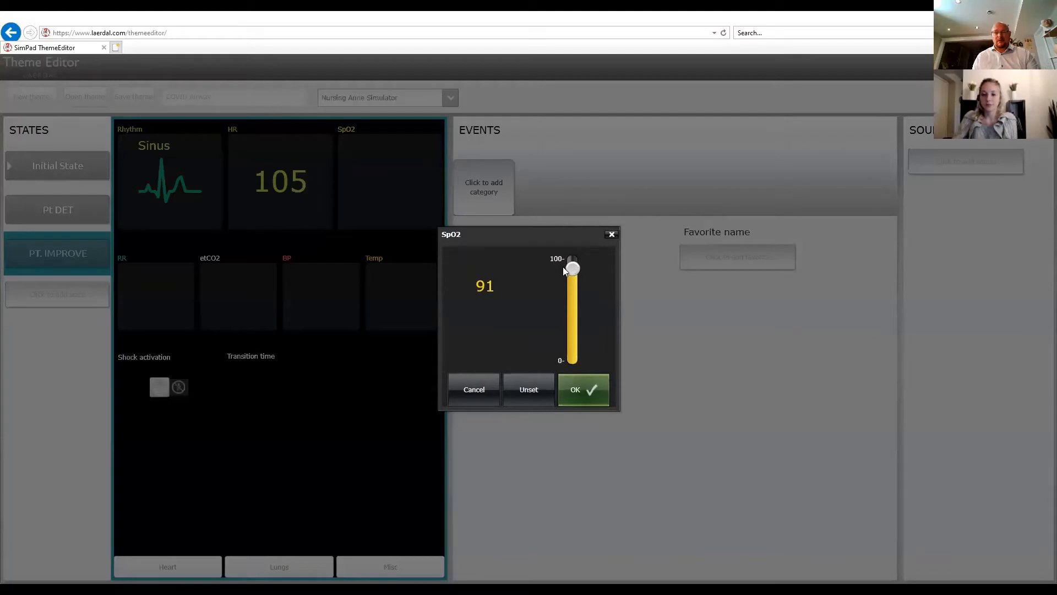
left_click(588, 388)
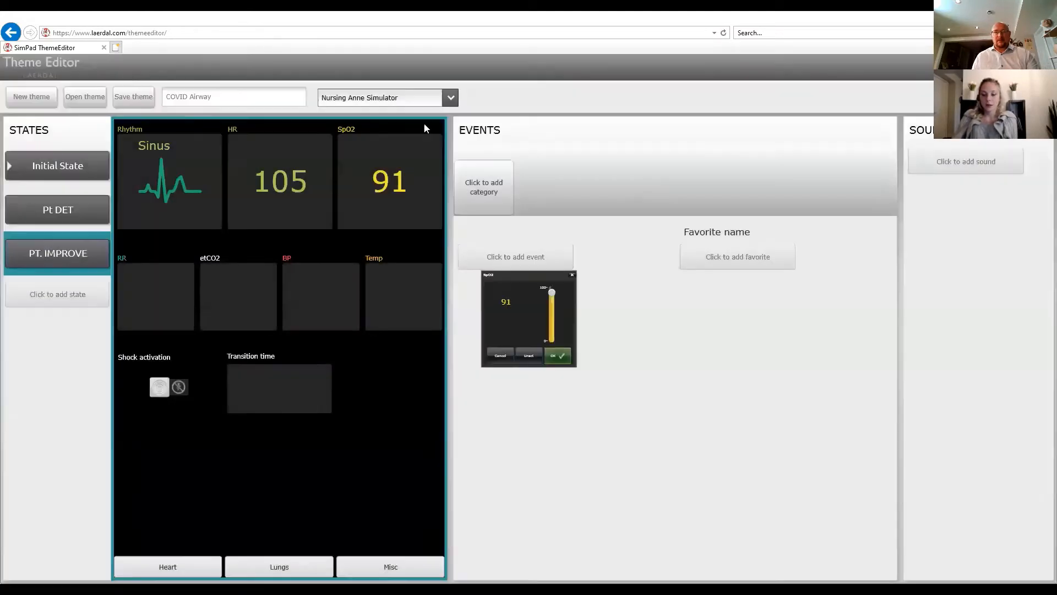
left_click(151, 301)
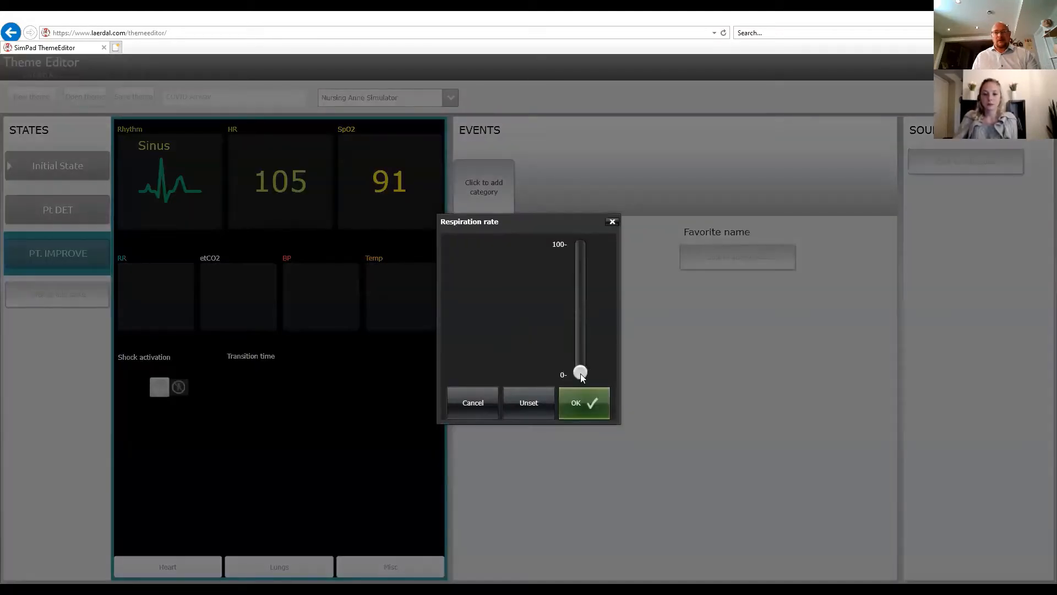
left_click_drag(581, 373, 576, 339)
left_click(585, 410)
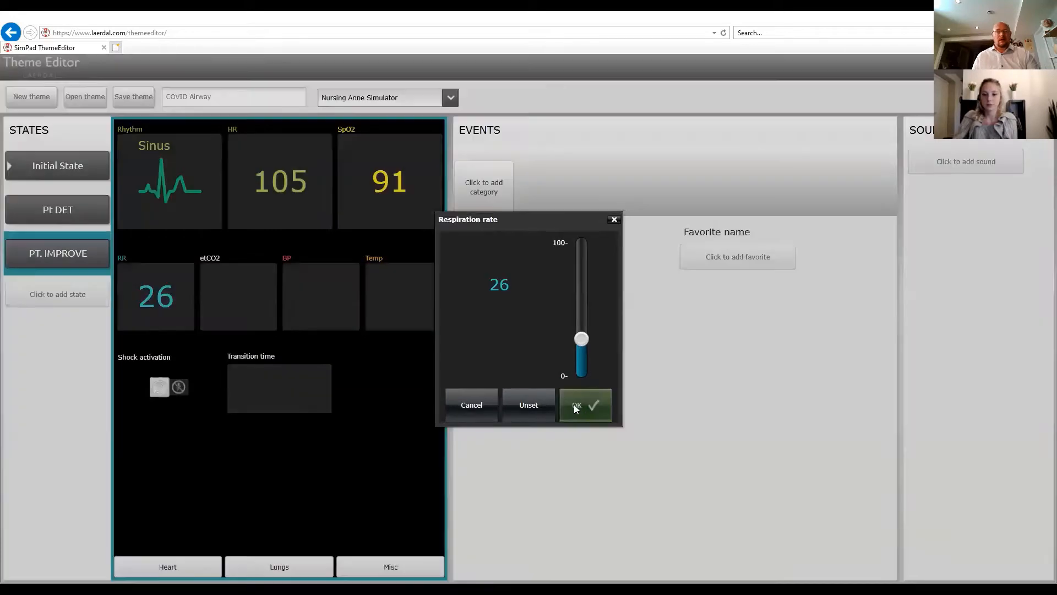
Set the PT. IMPROVE state's blood pressure to 111 systolic and 53 diastolic
left_click(354, 314)
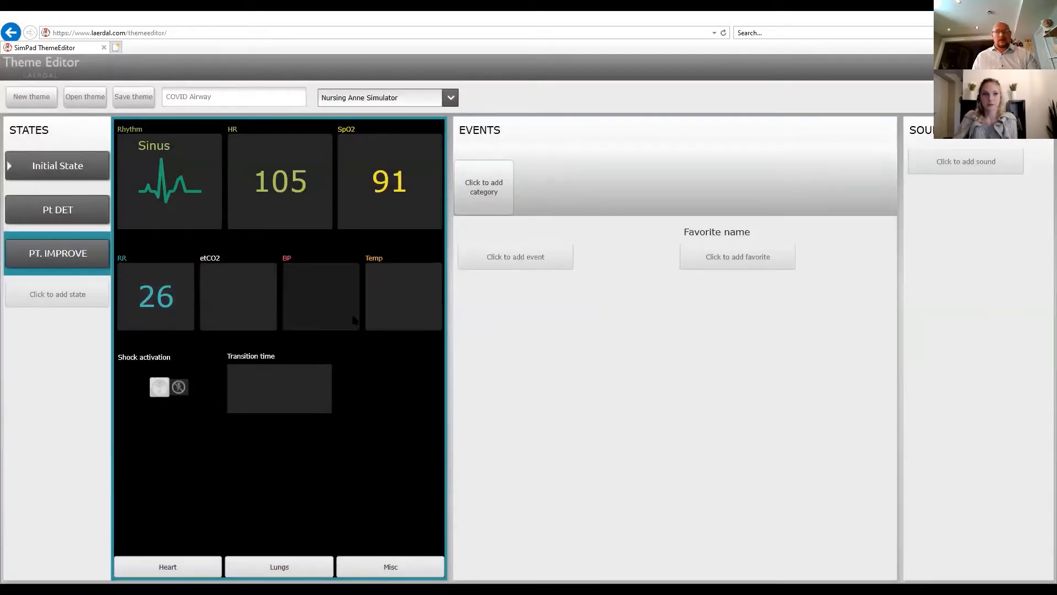
mouse_move(548, 333)
left_mouse_down()
mouse_move(547, 314)
mouse_move(547, 325)
left_mouse_up()
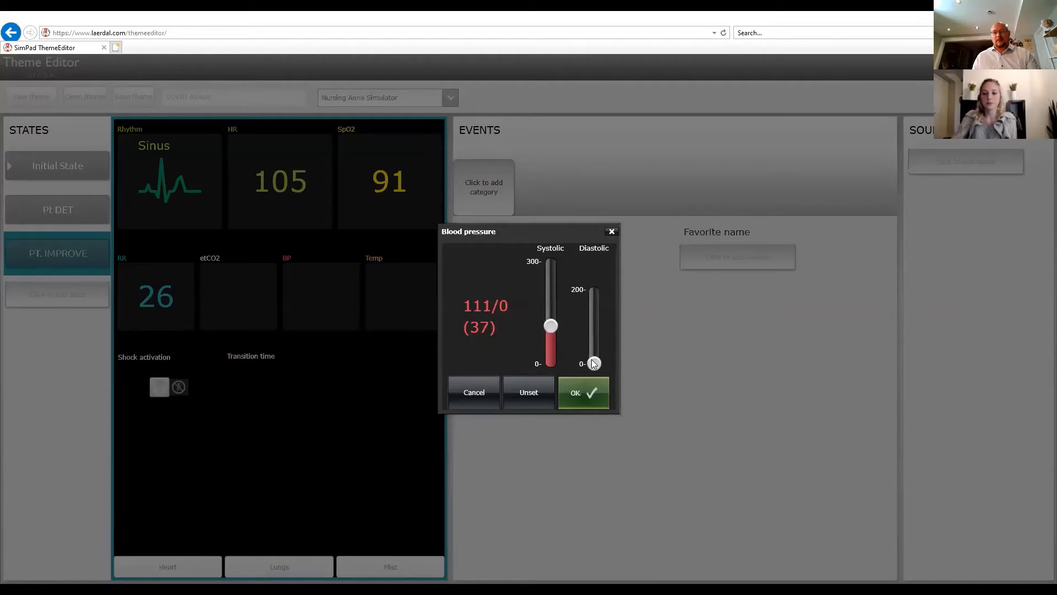
left_click_drag(591, 359, 588, 340)
left_click(590, 387)
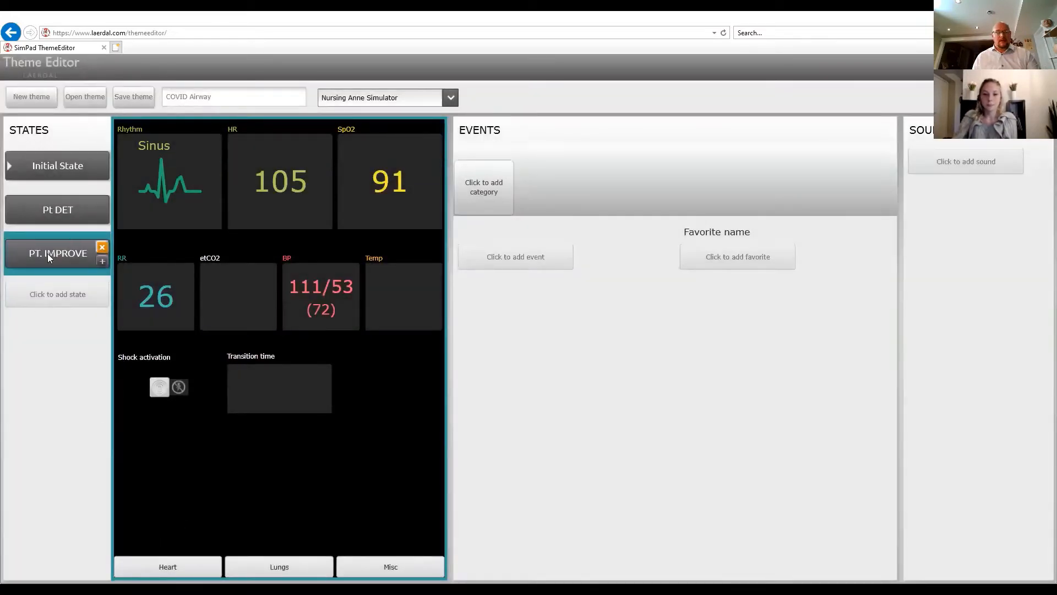
Review the Pt DET state's settings, and check the SpO2 and lung sound settings of the PT. IMPROVE state
left_click(58, 209)
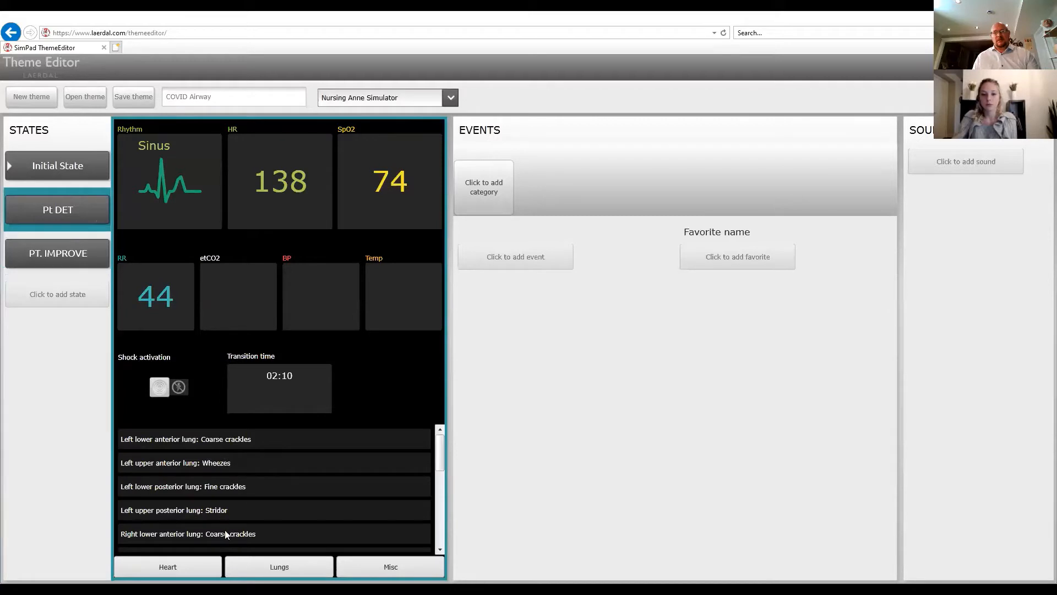
left_click(64, 256)
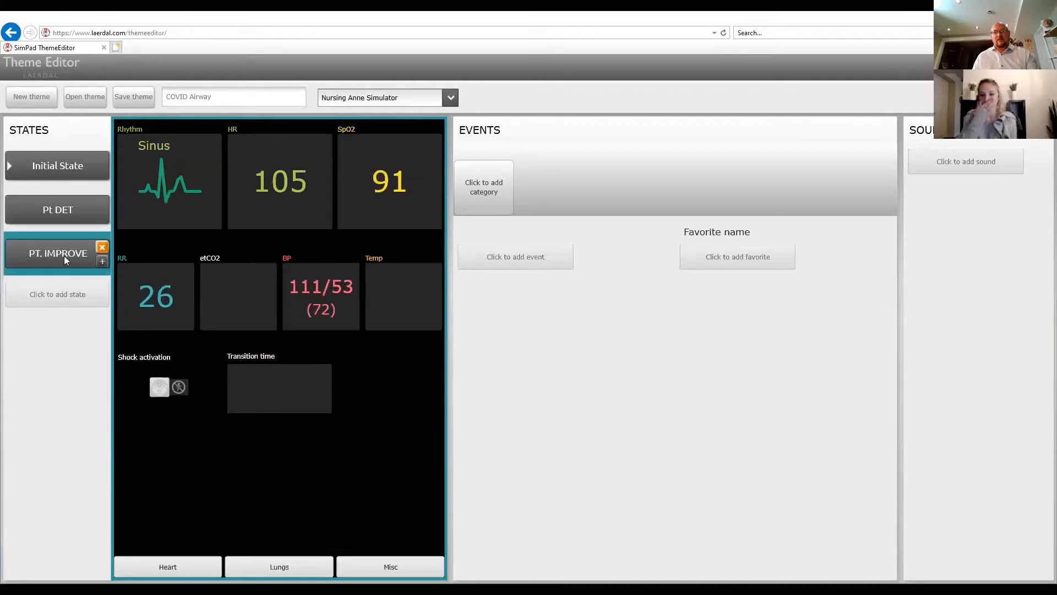
left_click(282, 568)
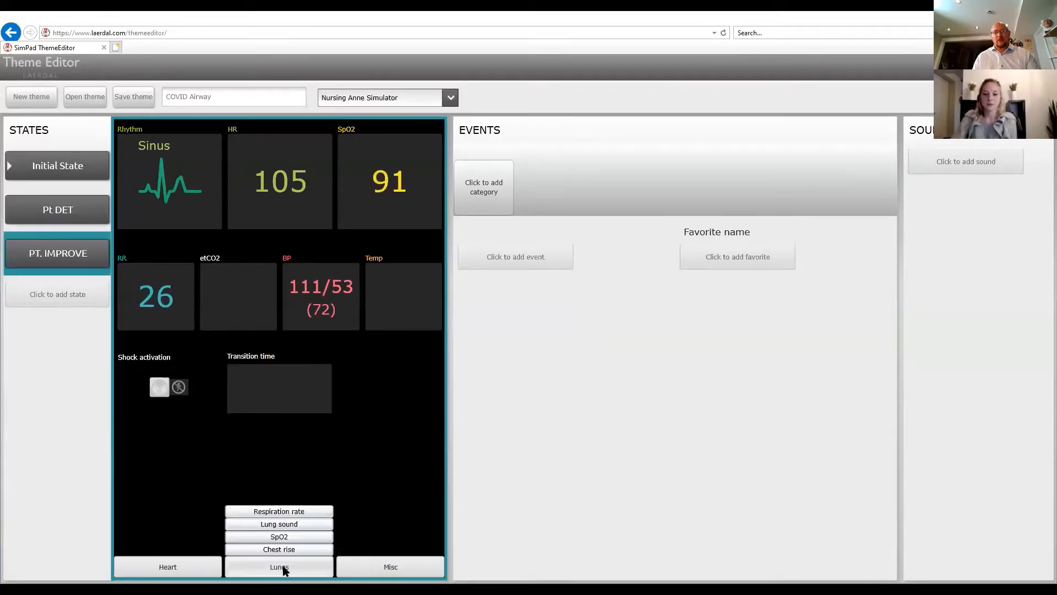
left_click(282, 533)
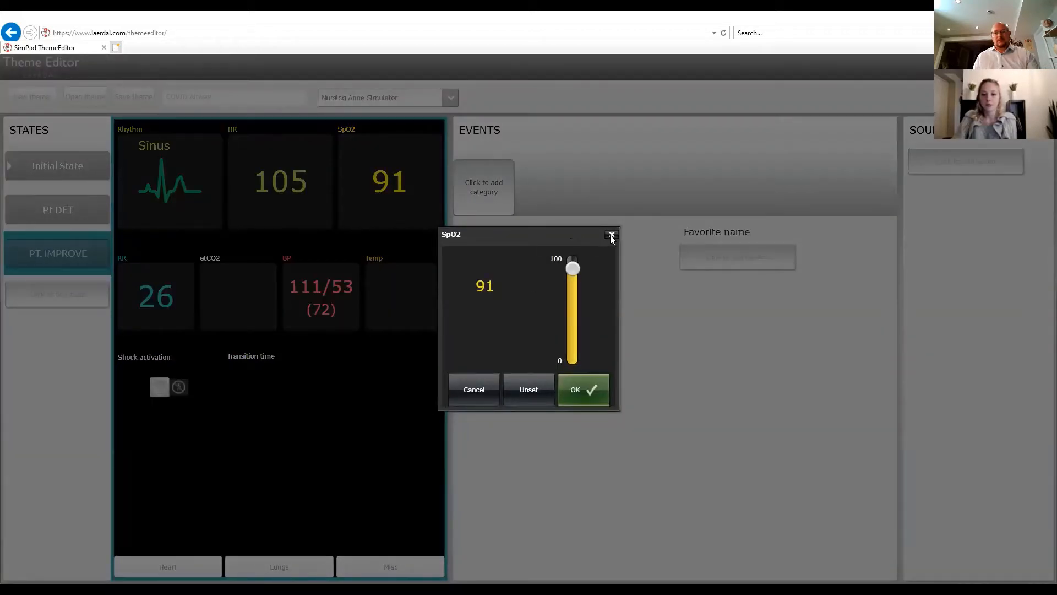
left_click(611, 235)
left_click(293, 560)
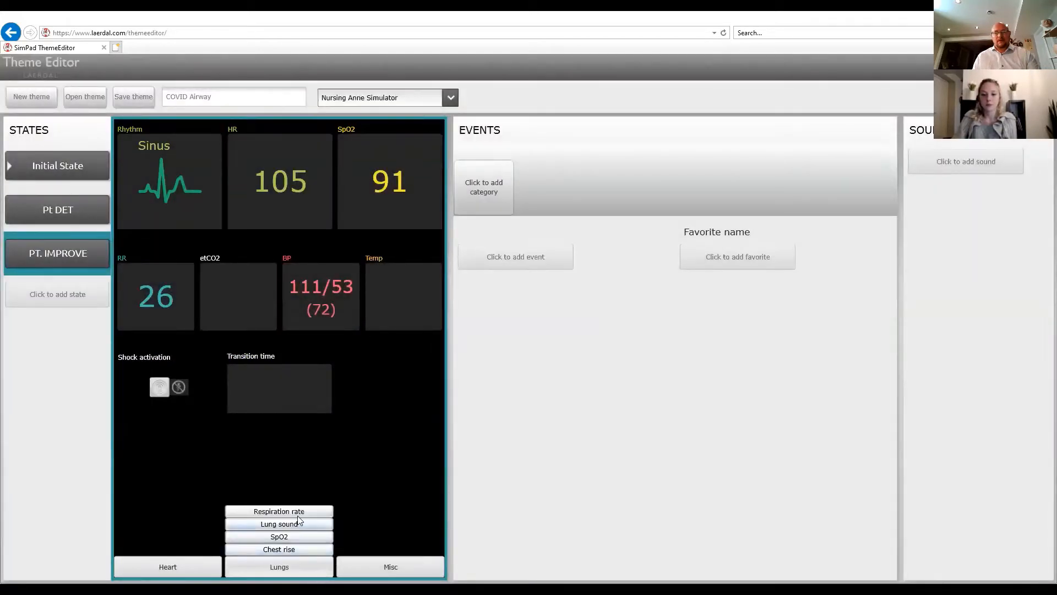
left_click(288, 524)
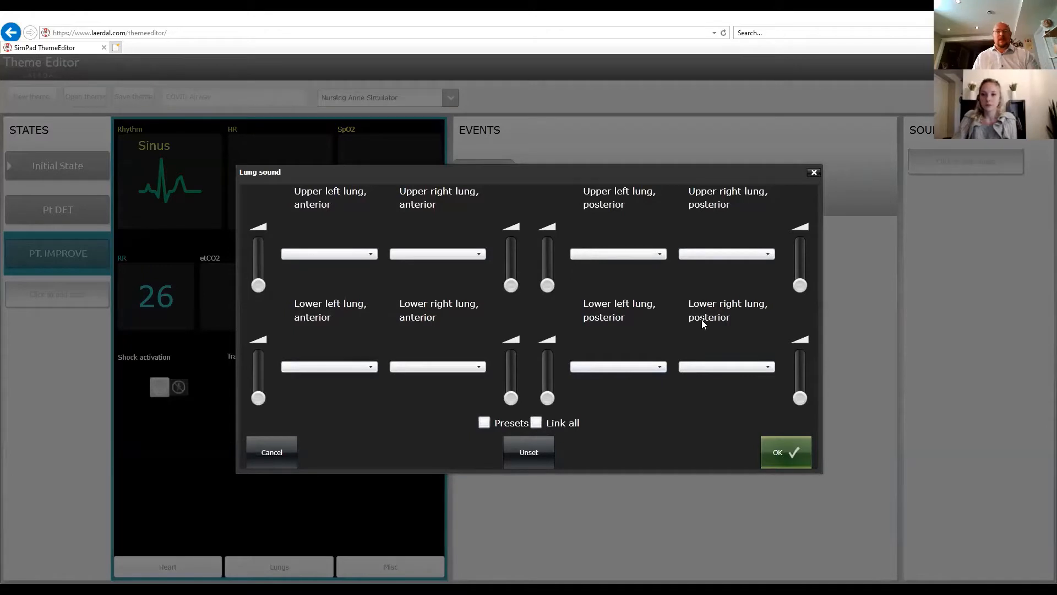
left_click(796, 453)
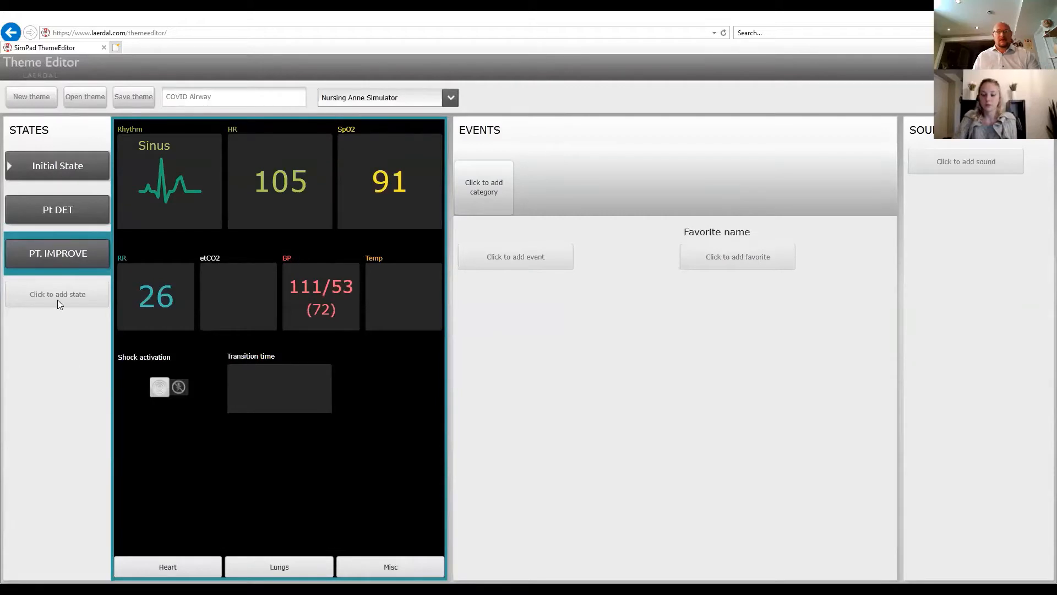
Add a fourth state below PT. IMPROVE and name it "CODE BLUE"
left_click(57, 298)
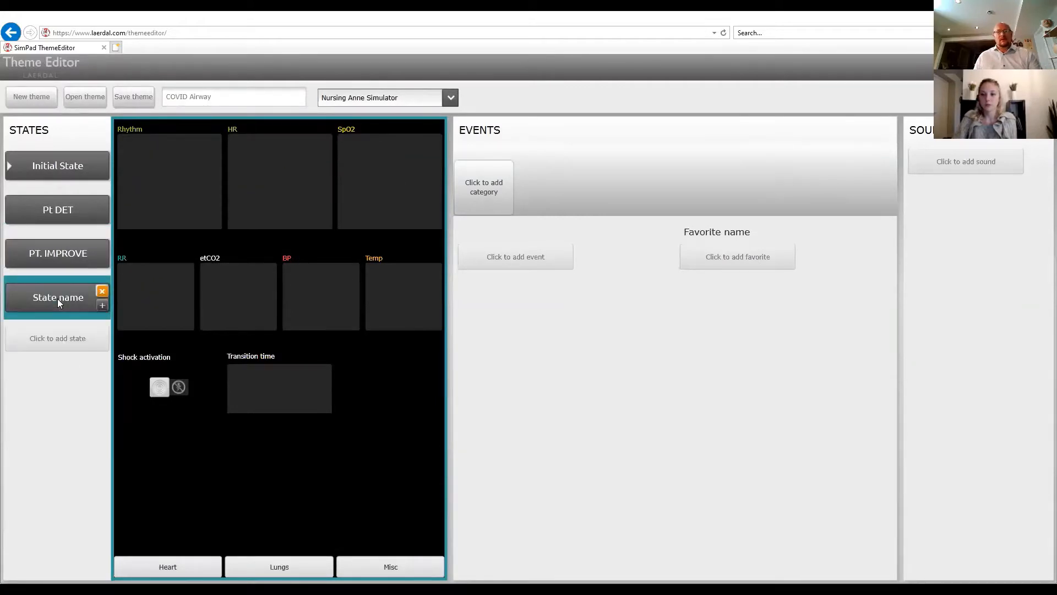
double_click(57, 299)
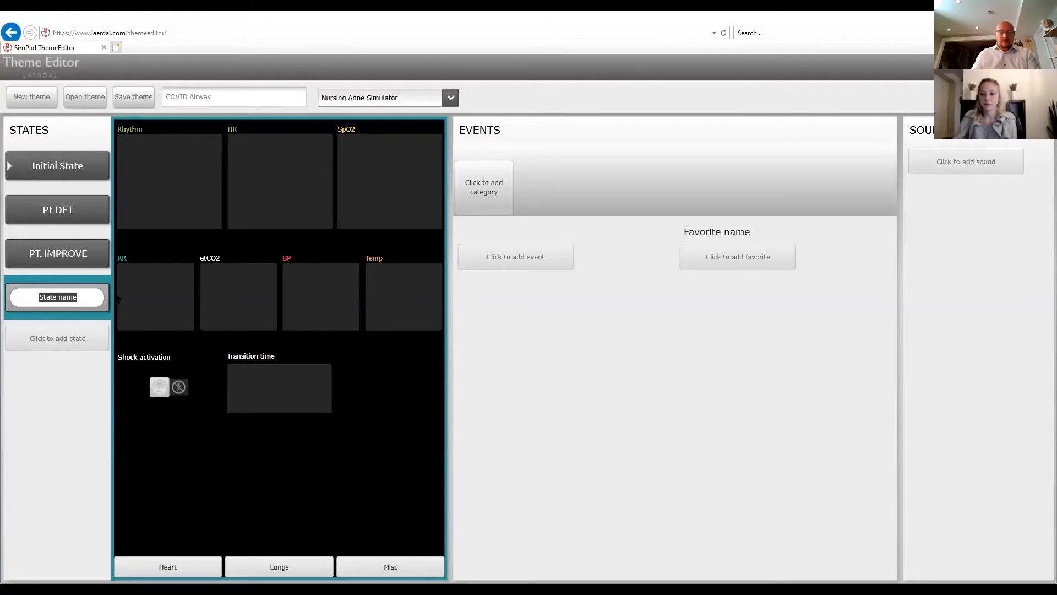
type("CODE")
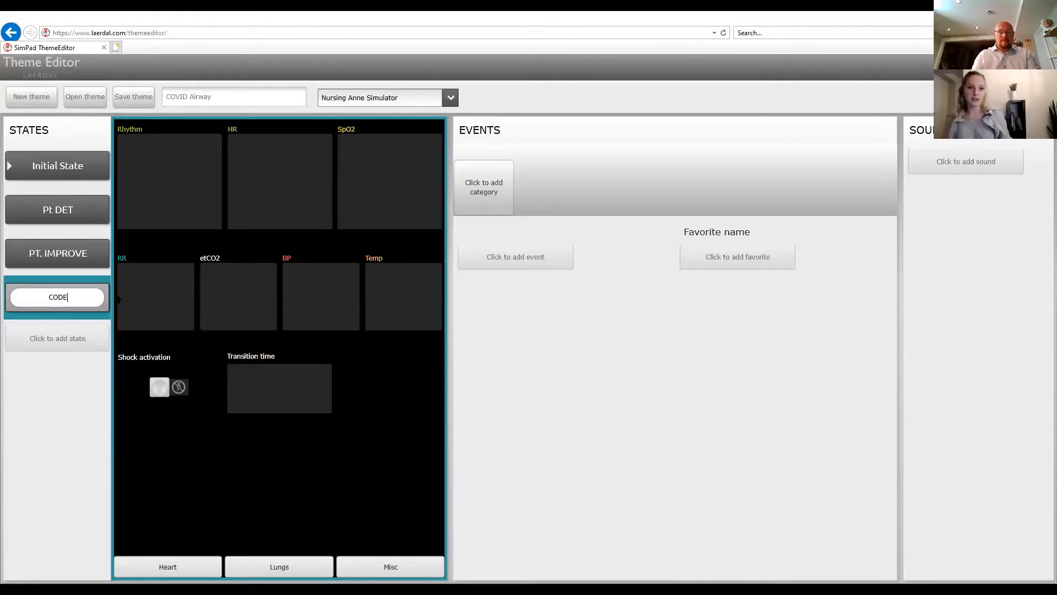
type(" BLUE")
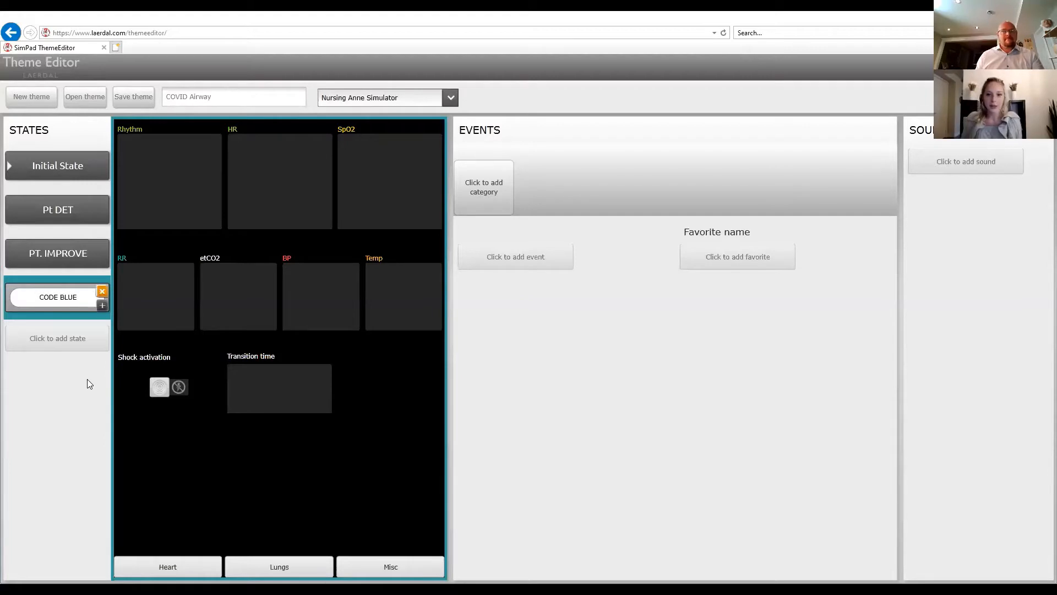
left_click(53, 406)
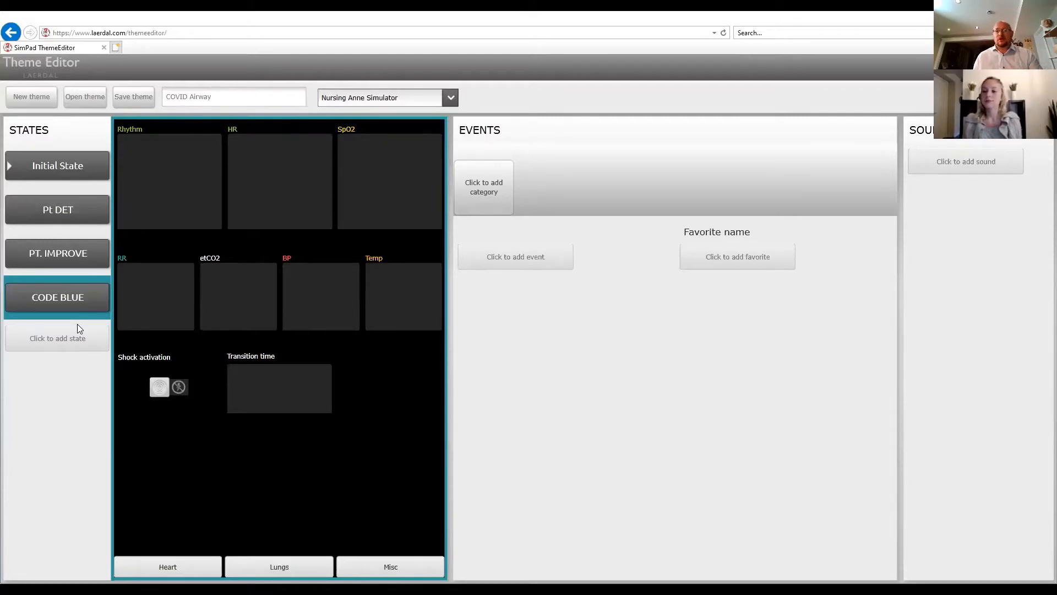
Set the CODE BLUE state's rhythm to VF with an amplitude of 38
left_click(162, 183)
left_click(514, 255)
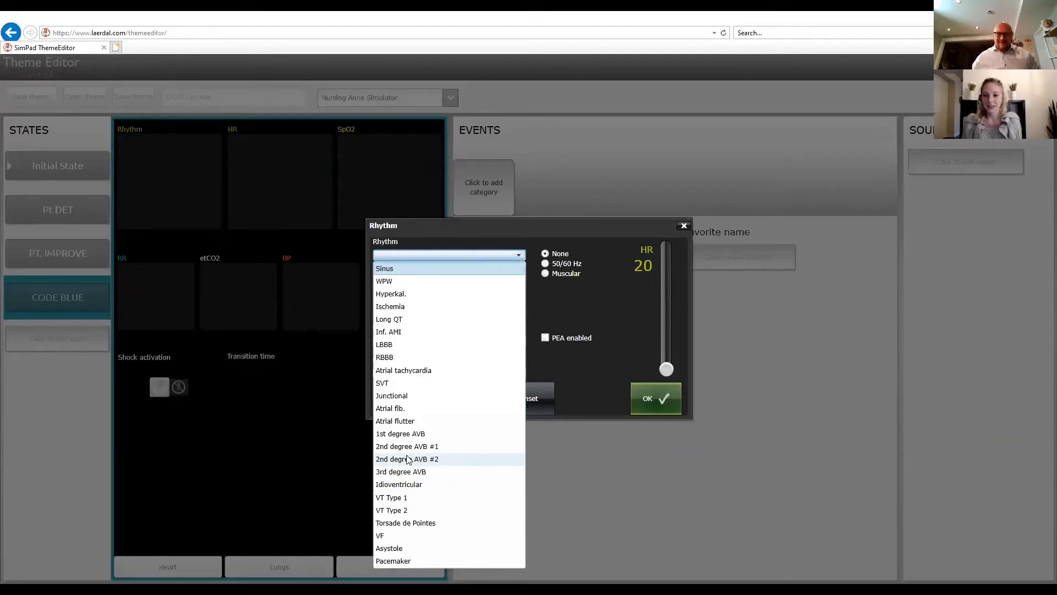
left_click(393, 536)
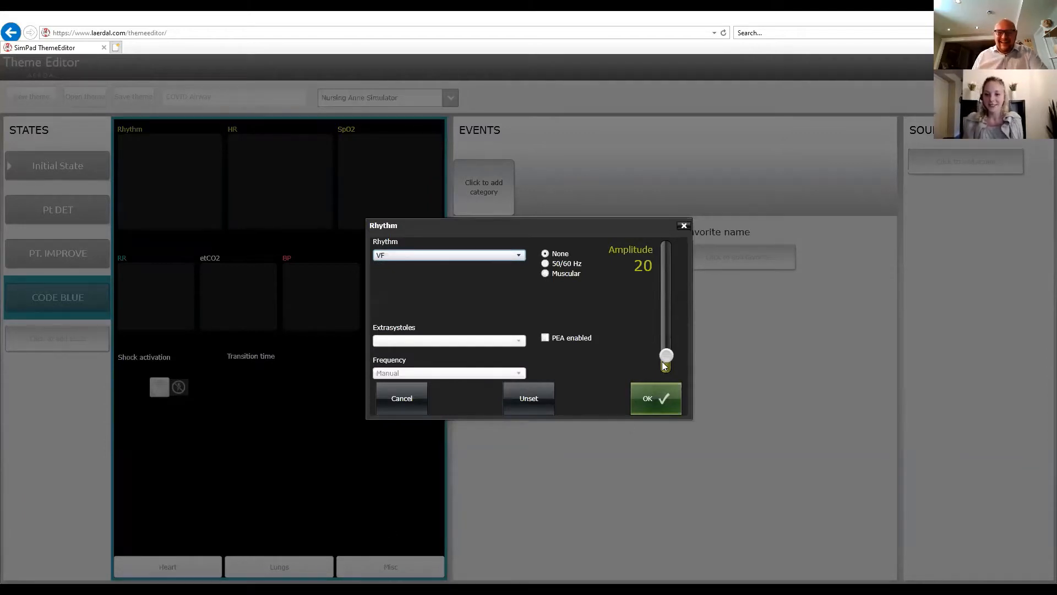
mouse_move(667, 357)
left_mouse_down()
mouse_move(659, 335)
mouse_move(654, 348)
left_mouse_up()
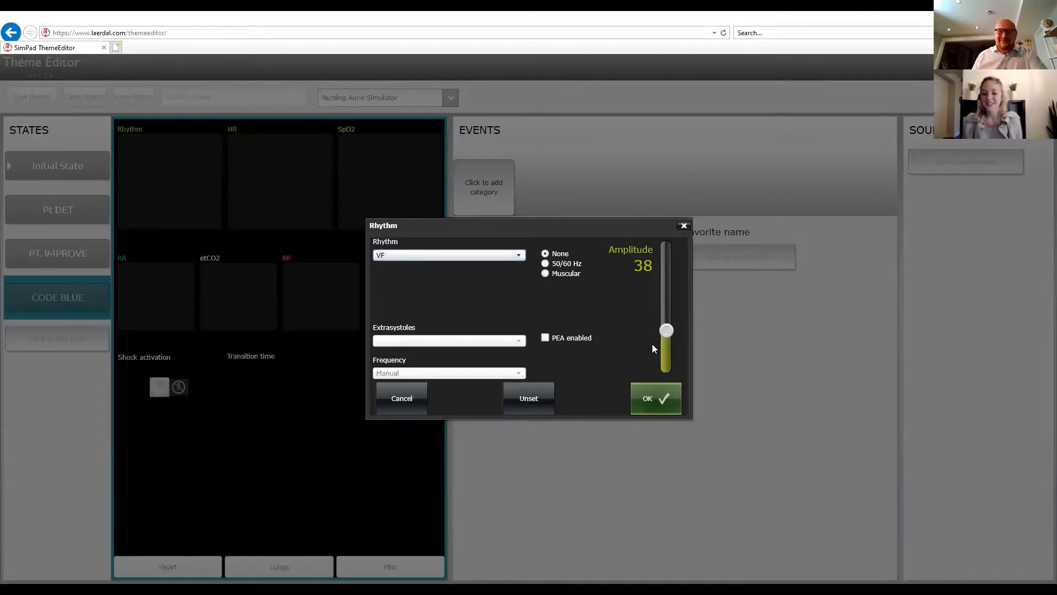
left_click(653, 401)
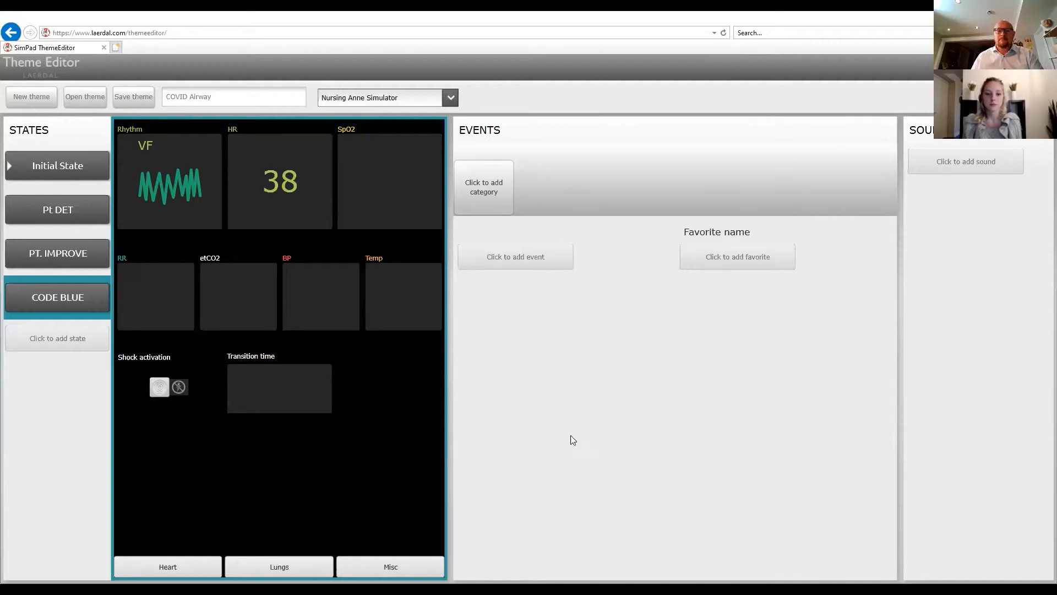
Add a fifth state below CODE BLUE and name it "ROSC"
mouse_move(81, 293)
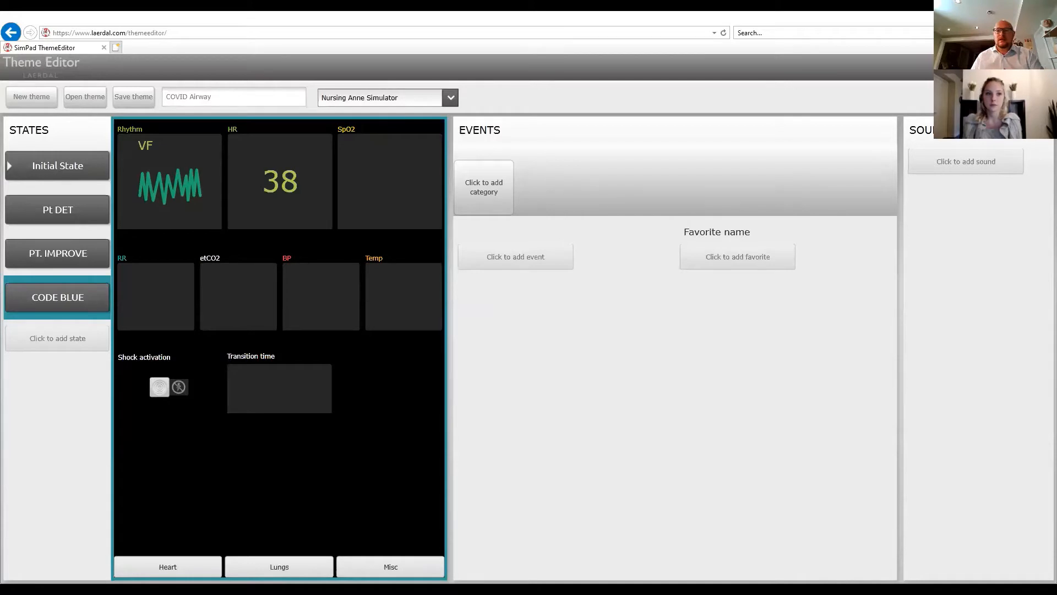
left_click(74, 339)
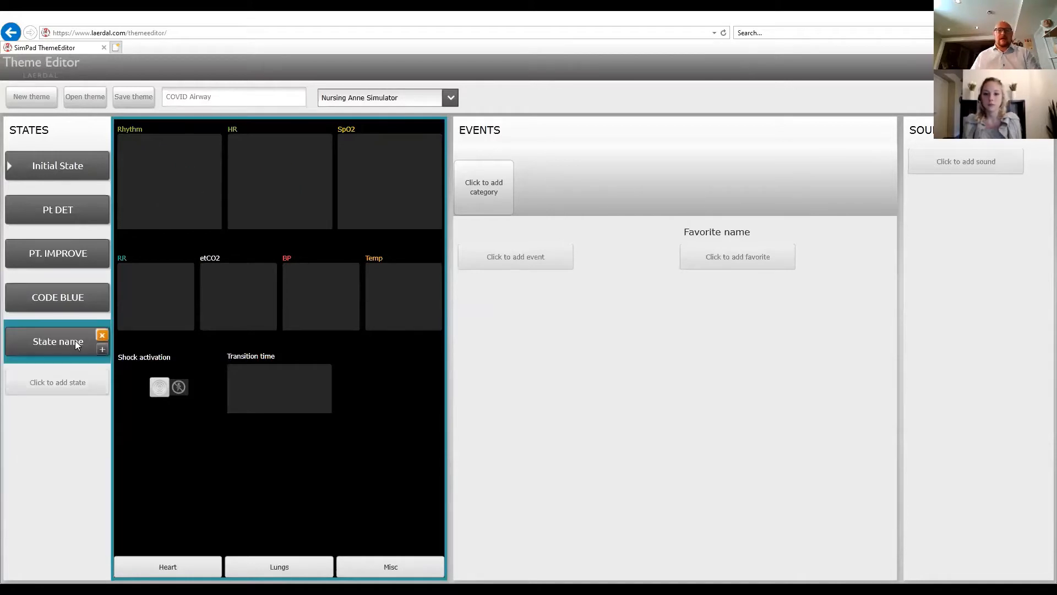
left_click(75, 341)
type("ROSC")
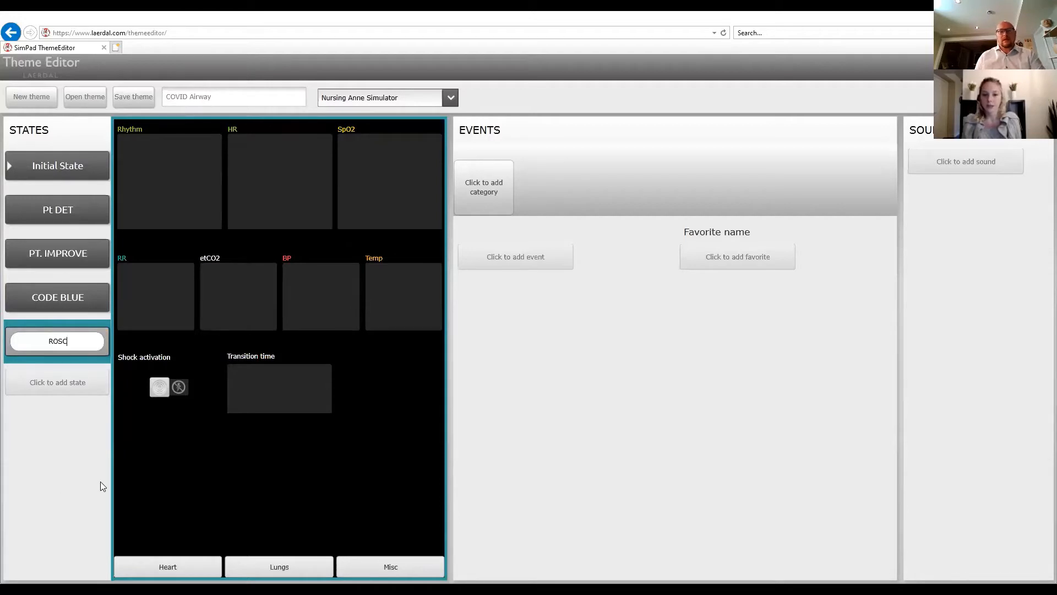
key("Return")
mouse_move(98, 342)
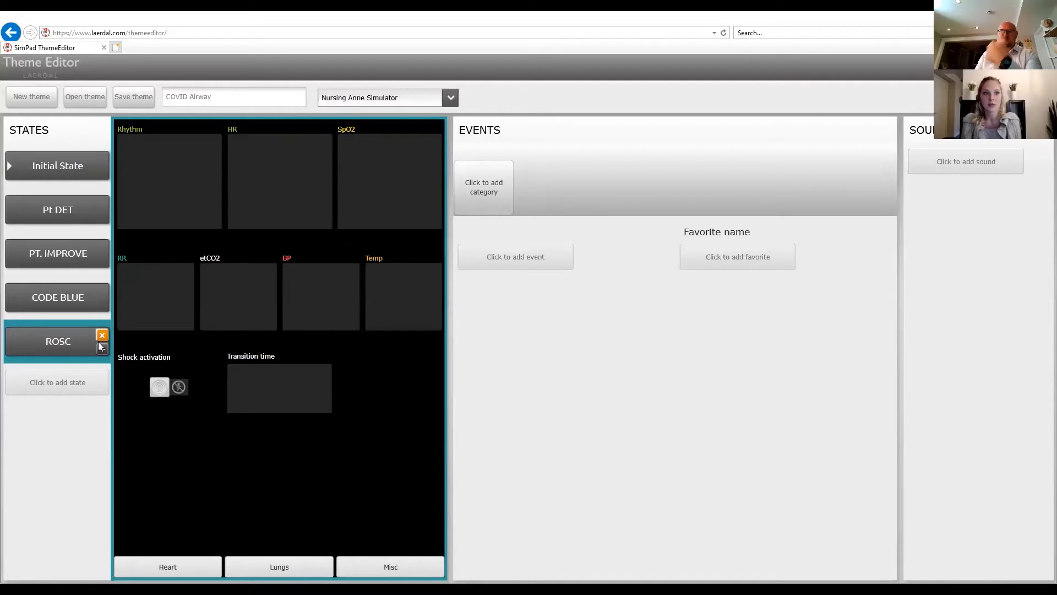
Check the CODE BLUE state's shock setting and turn on shock activation for the ROSC state
left_click(83, 297)
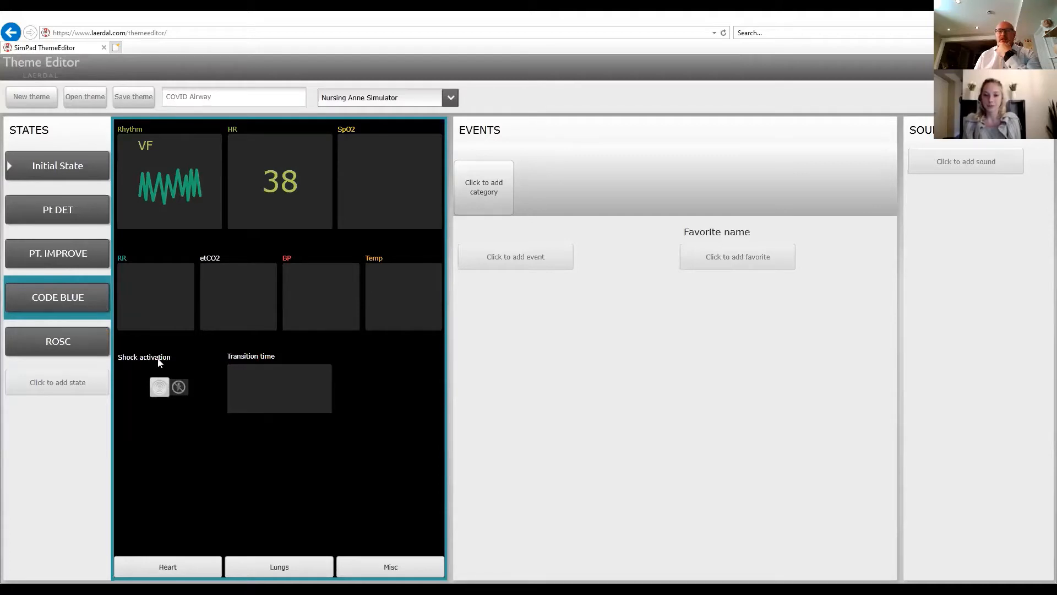
left_click(54, 338)
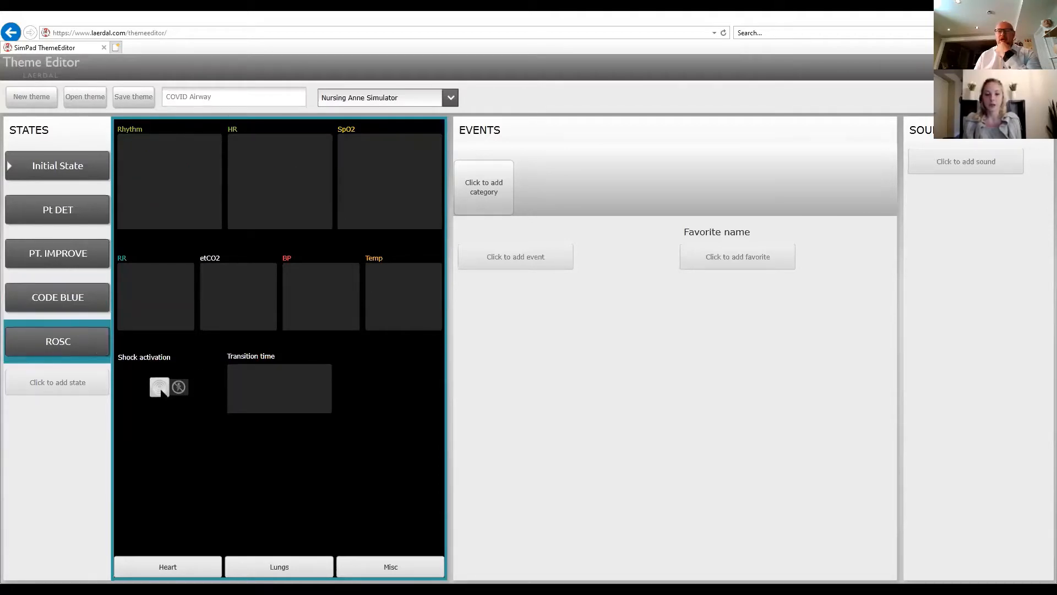
left_click(176, 392)
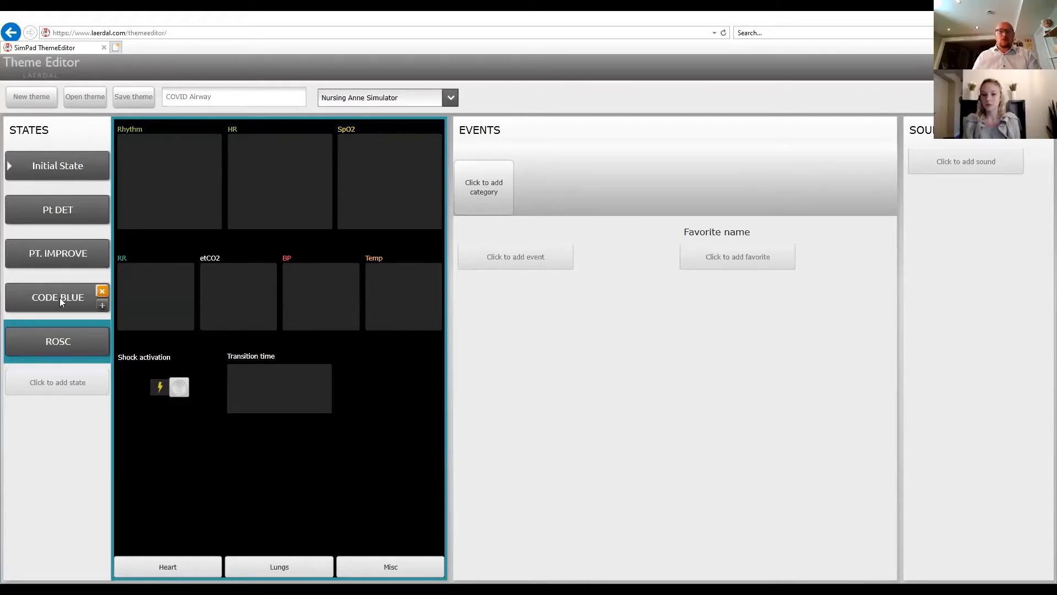
Rename the ROSC state as "PEA" and keep it selected after checking the CODE BLUE state
double_click(69, 340)
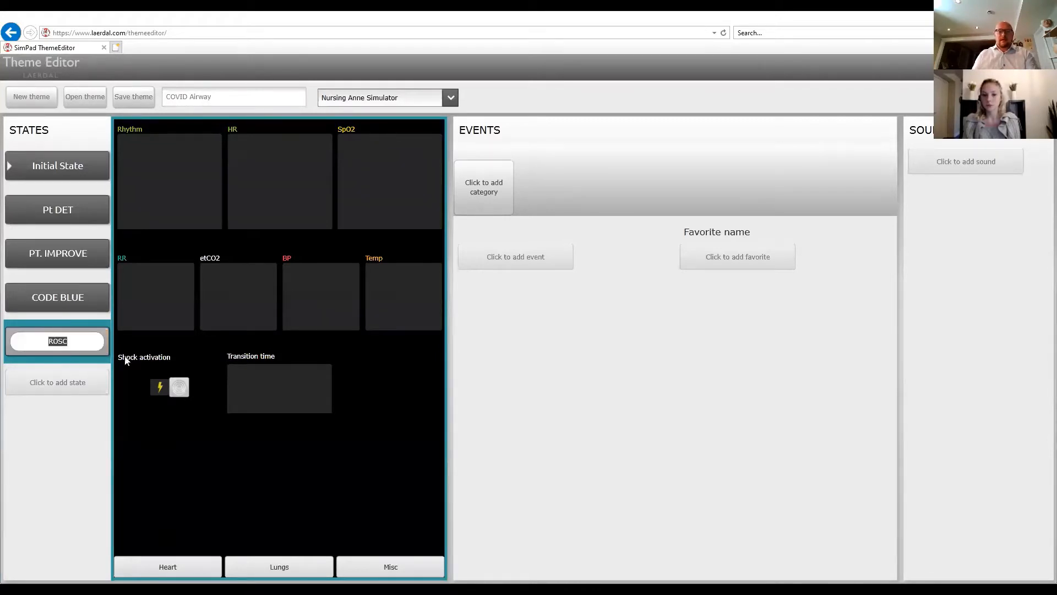
type("PEA")
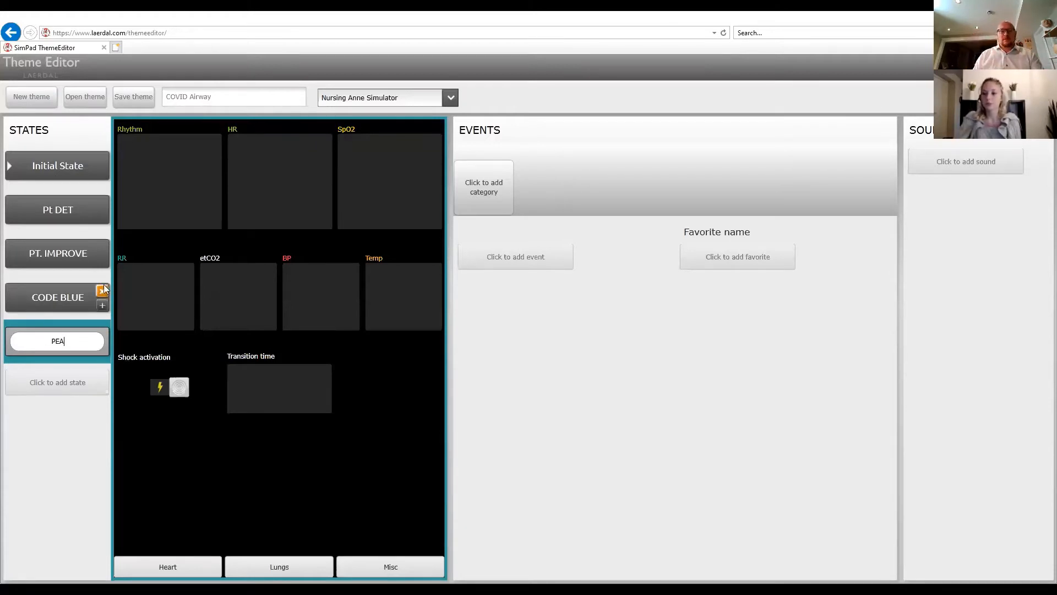
left_click(72, 299)
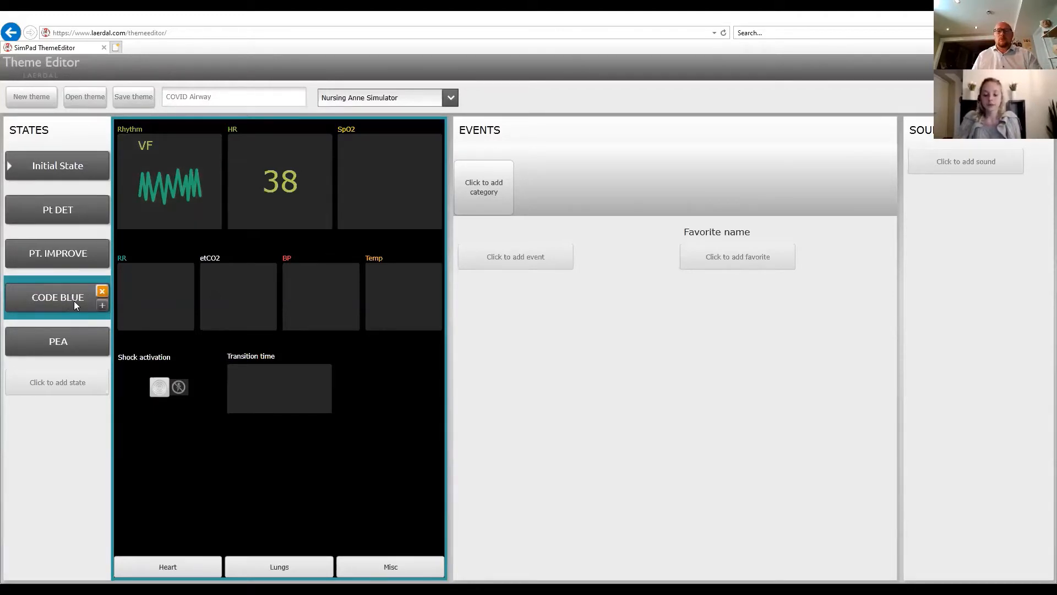
left_click(66, 341)
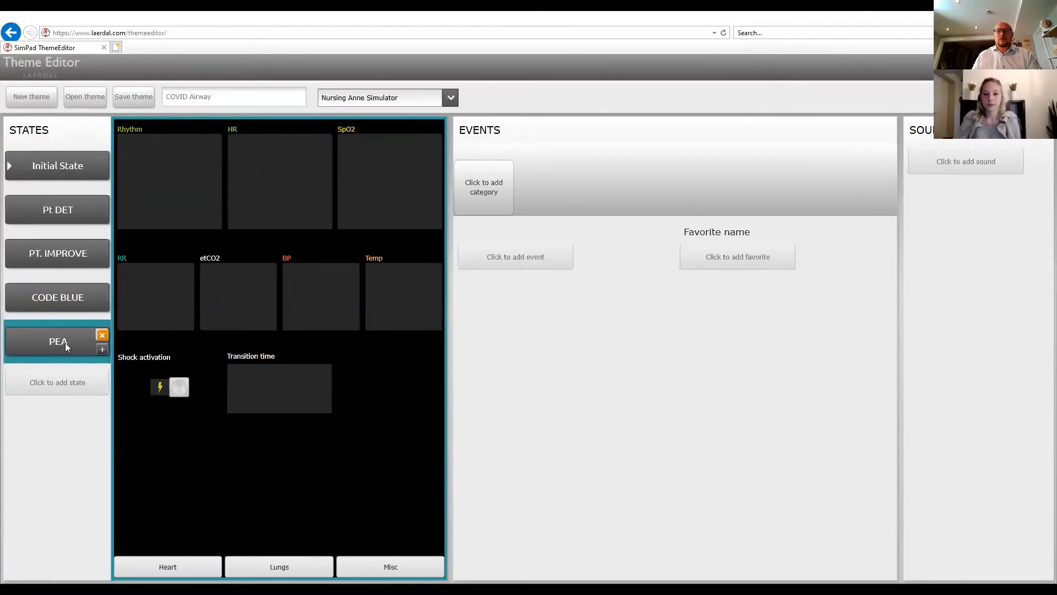
Set the PEA state's rhythm to Asystole
left_click(156, 199)
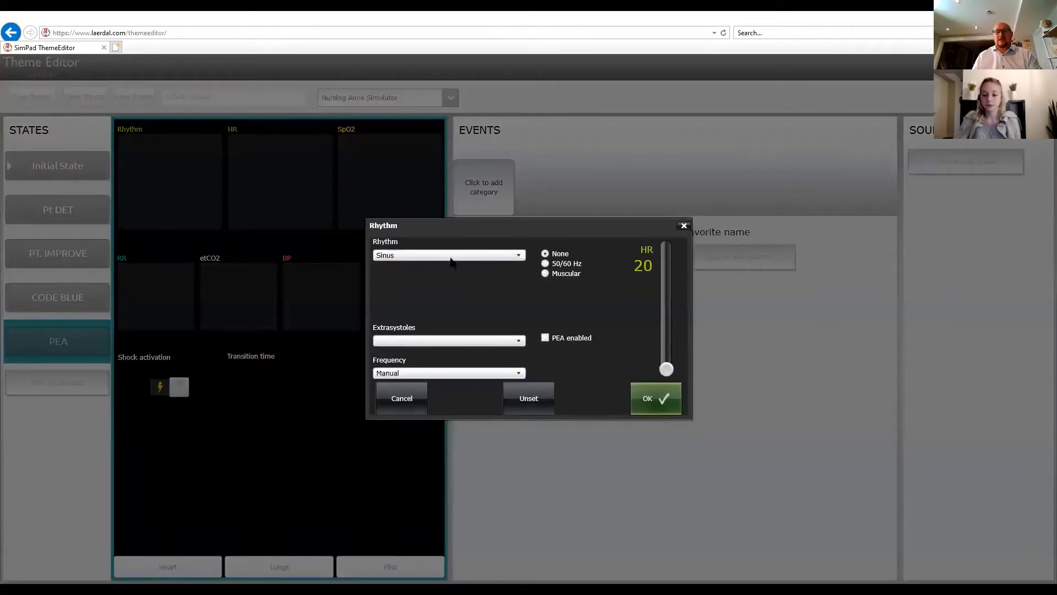
left_click(449, 257)
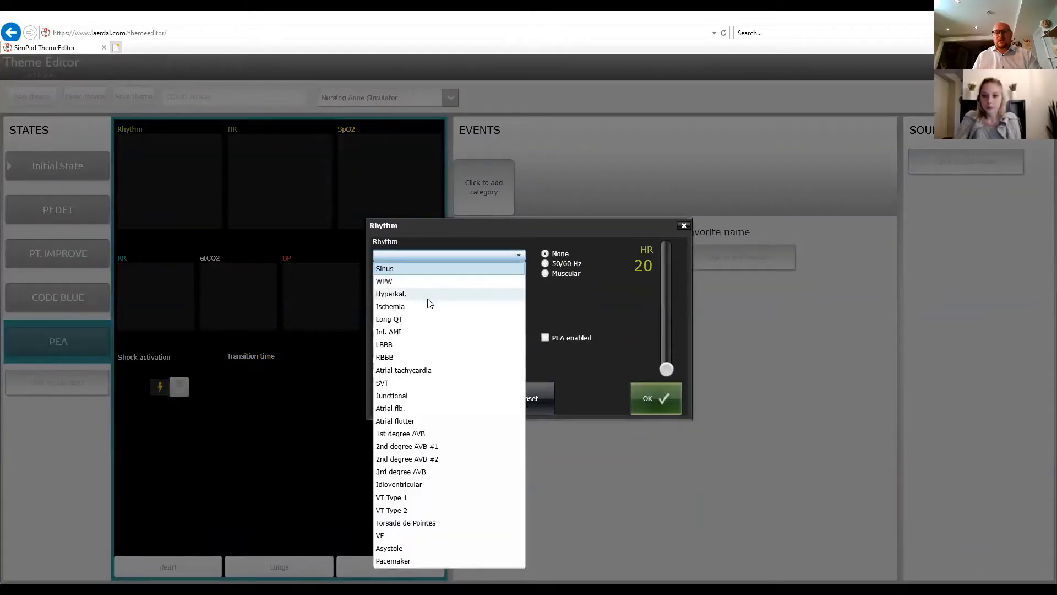
left_click(396, 554)
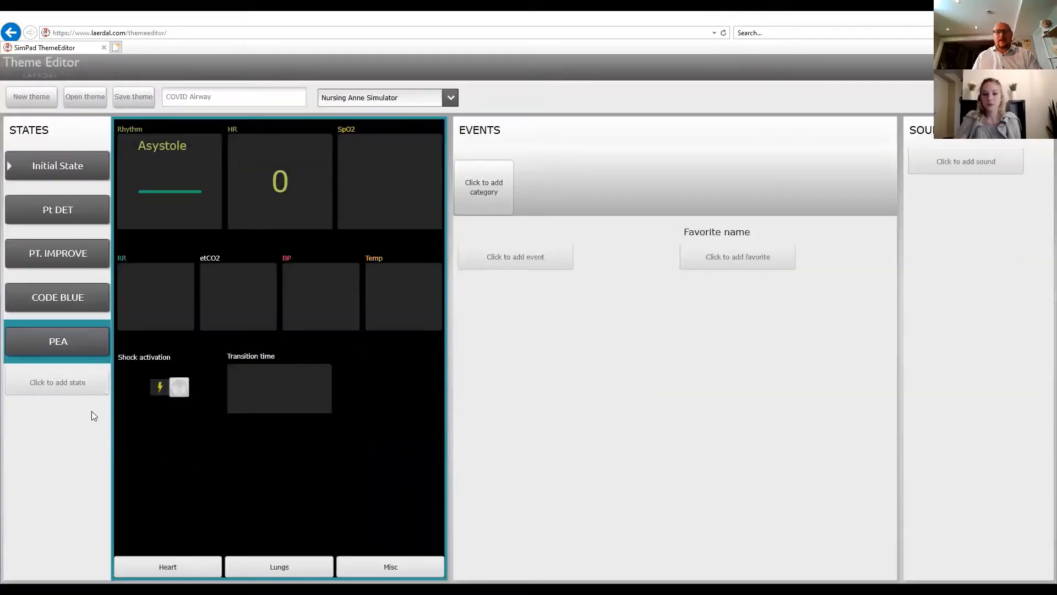
Add a sixth state below PEA and name it "ROSC"
left_click(58, 378)
left_click(54, 387)
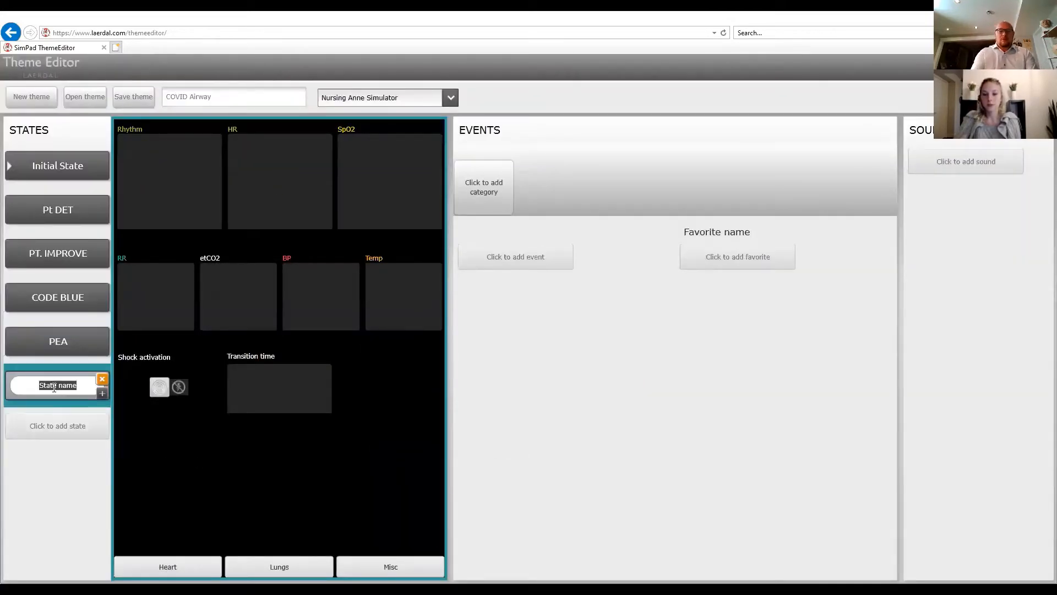
type("Rosc")
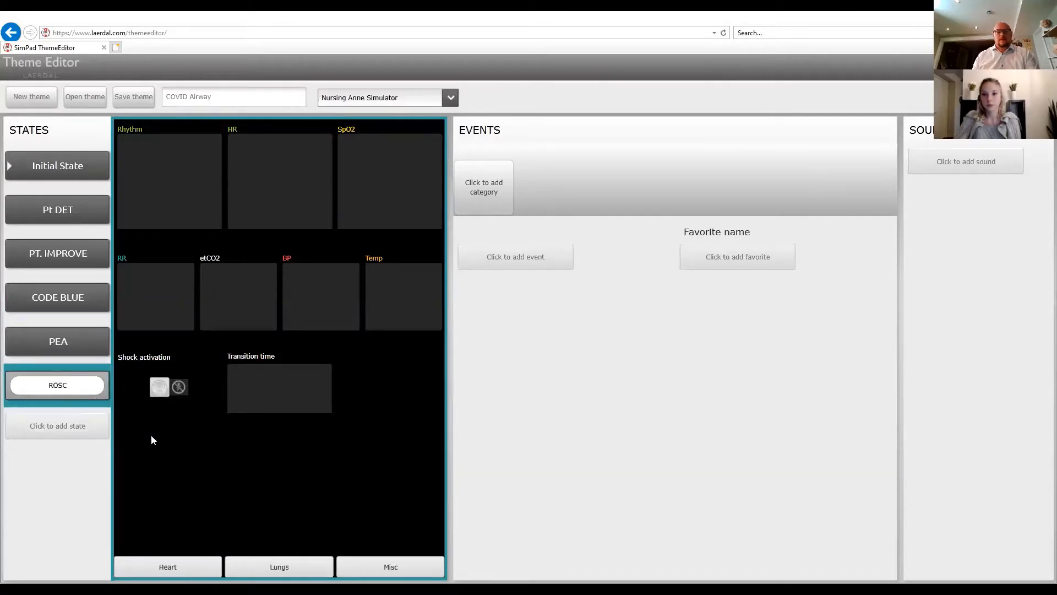
left_click(111, 445)
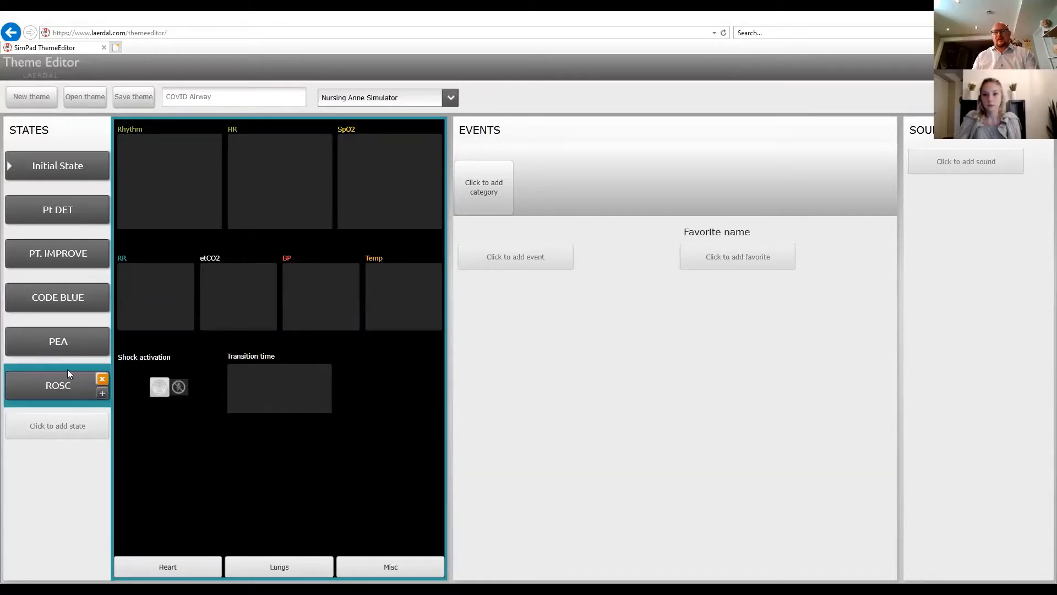
Review the rhythm and shock settings of the CODE BLUE and PEA states and return to the ROSC state
left_click(63, 290)
mouse_move(104, 337)
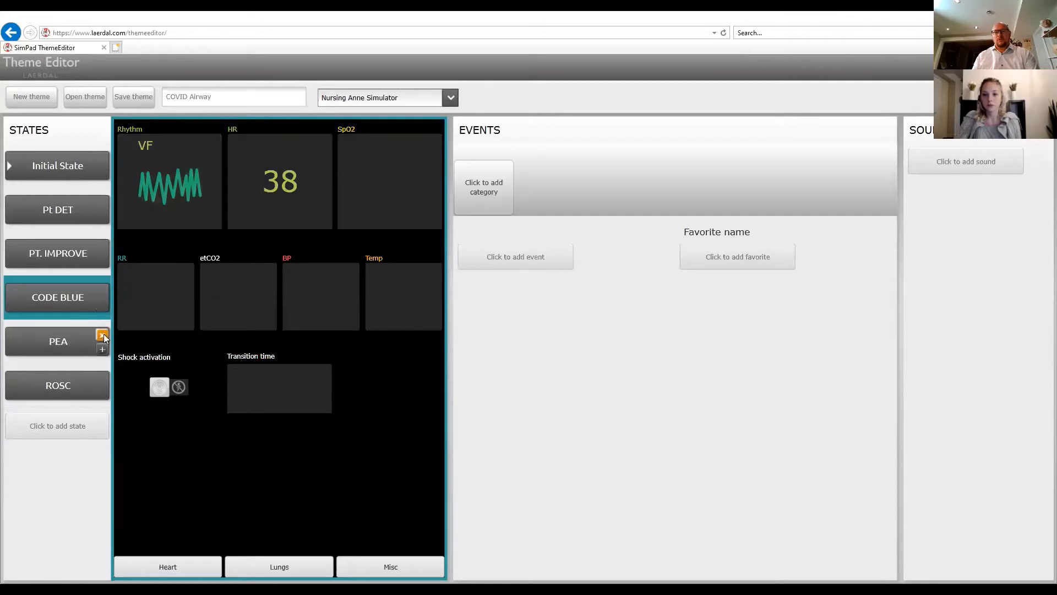
left_click(64, 344)
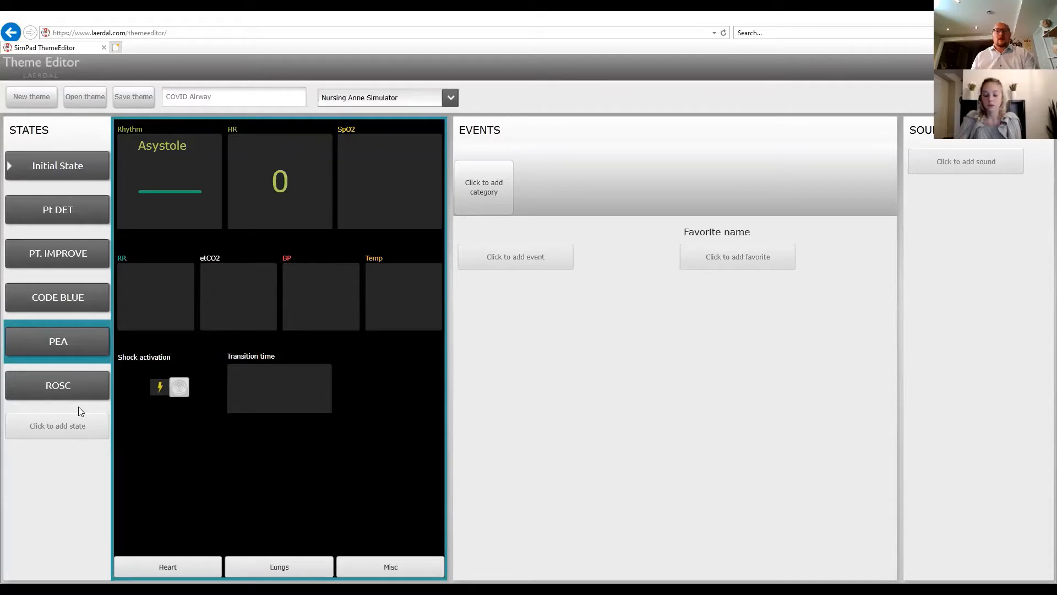
left_click(60, 389)
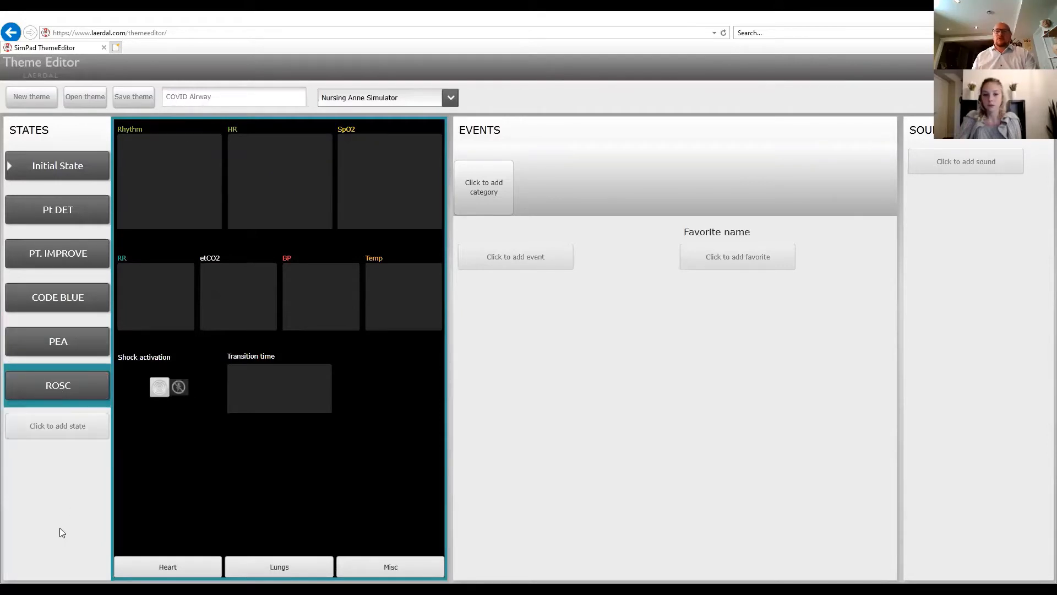
Choose a Sinus rhythm with a heart rate of 75 for the ROSC state
mouse_move(75, 339)
mouse_move(72, 395)
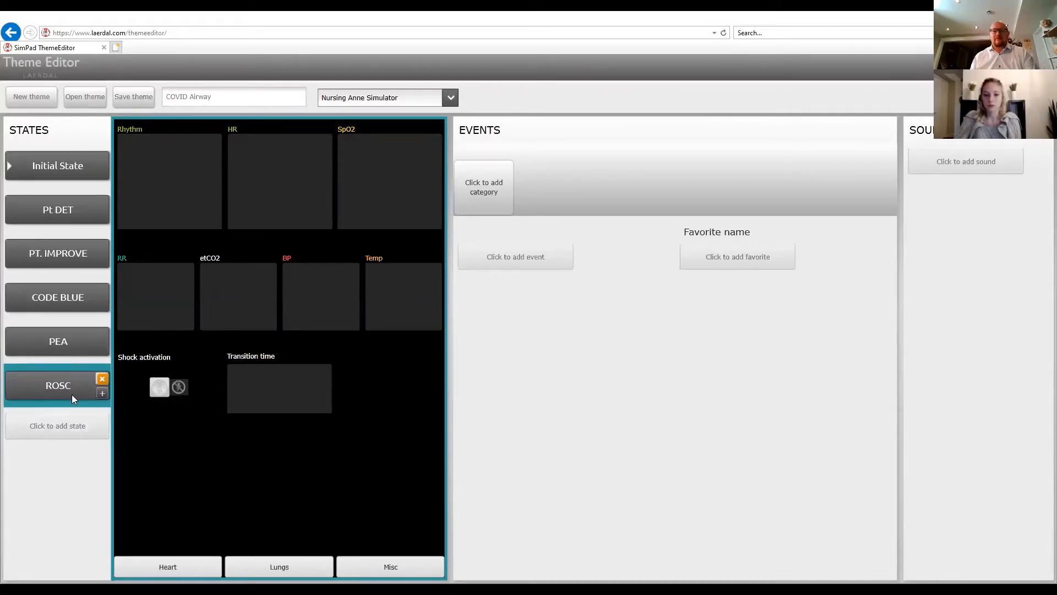
left_click(136, 204)
left_click(510, 256)
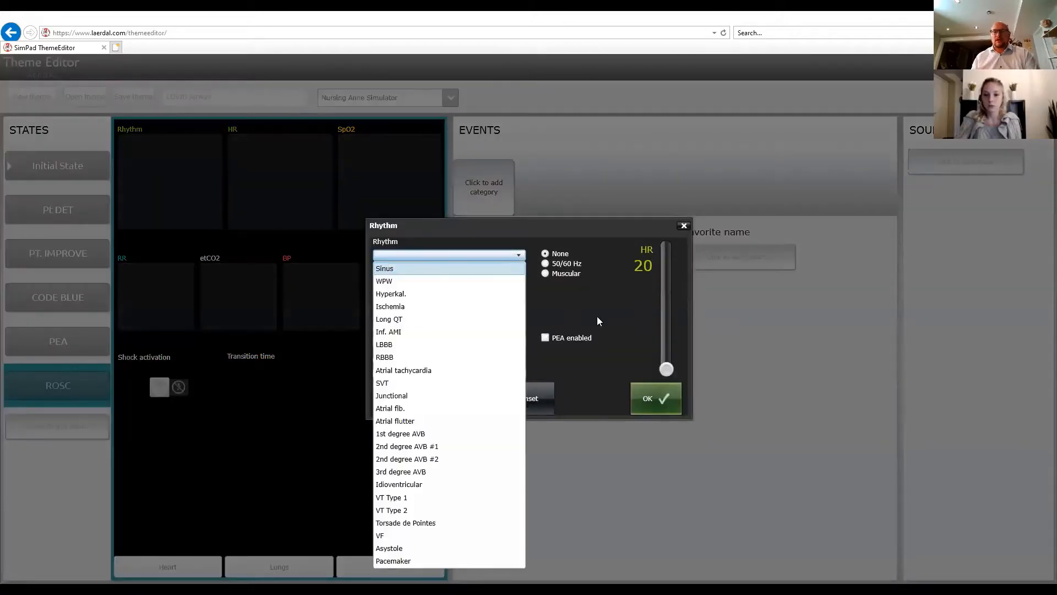
left_click(645, 357)
left_click_drag(665, 369, 667, 332)
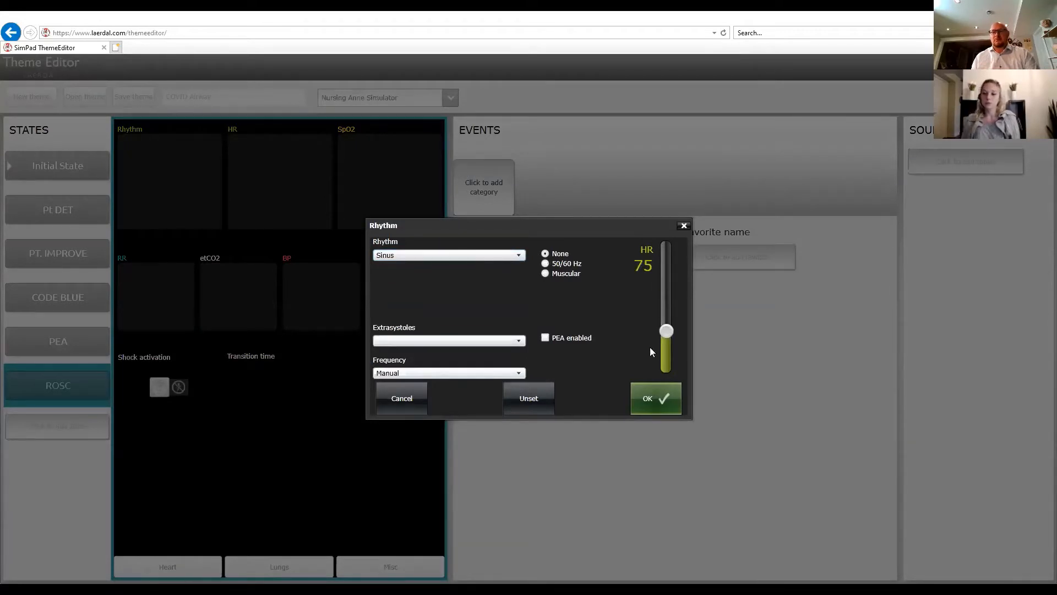
Add Unifocal PVC extrasystoles with the frequency Frequent to the ROSC rhythm and apply the rhythm settings
left_click(472, 340)
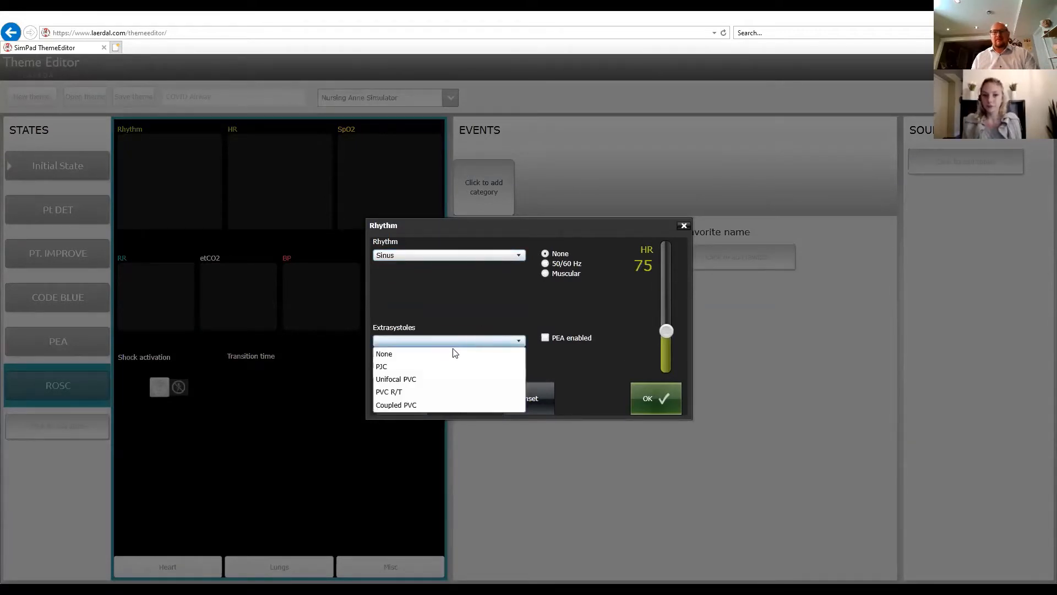
left_click(419, 379)
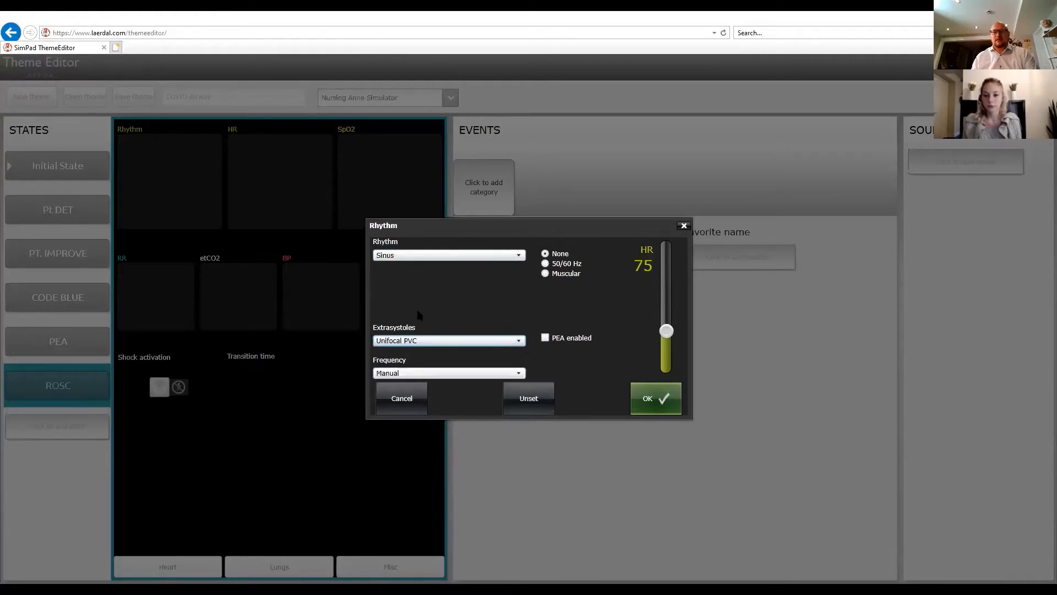
left_click(434, 374)
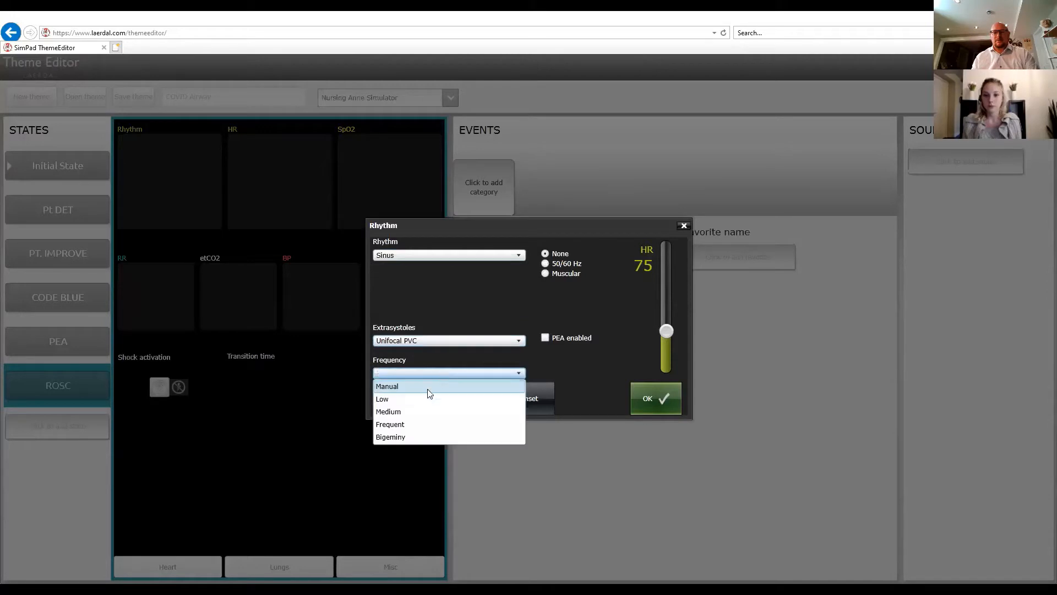
left_click(410, 424)
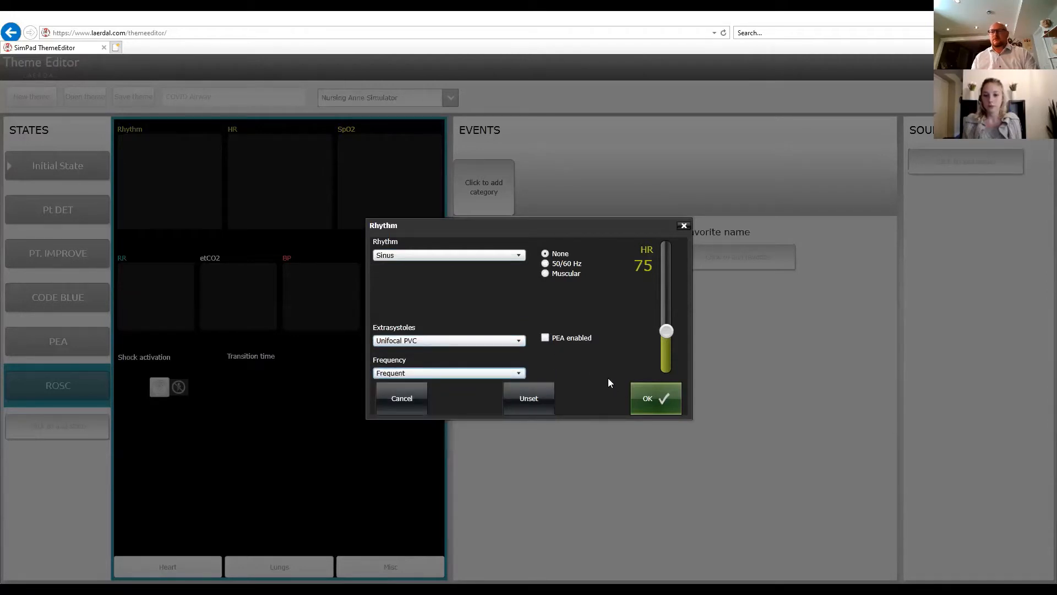
left_click(648, 400)
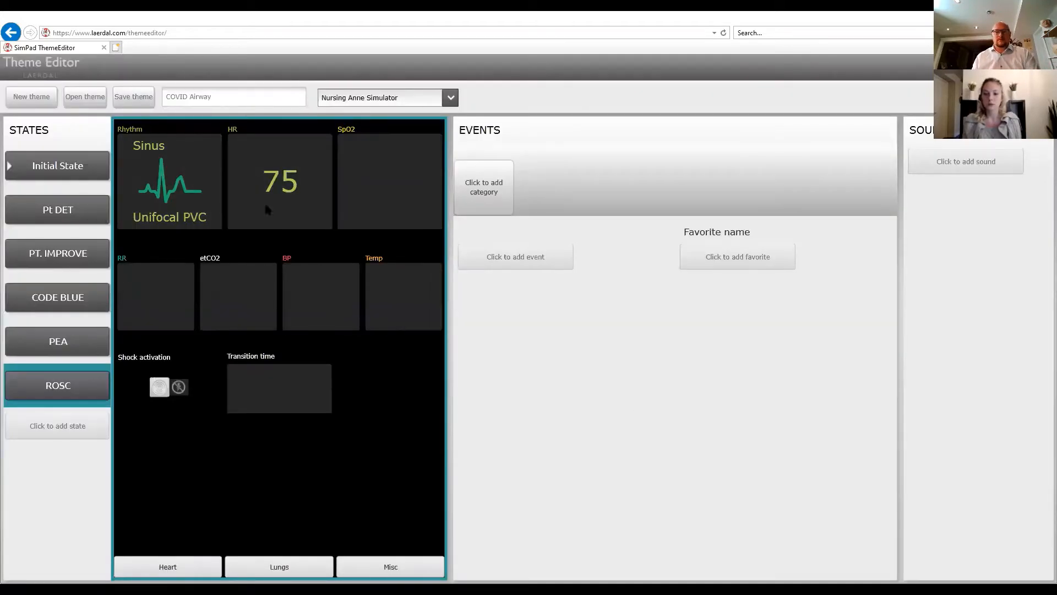
Set the ROSC state's SpO2 to 84 and its etCO2 to 62 mmHg
left_click(350, 191)
left_click_drag(573, 357, 573, 272)
left_click(578, 392)
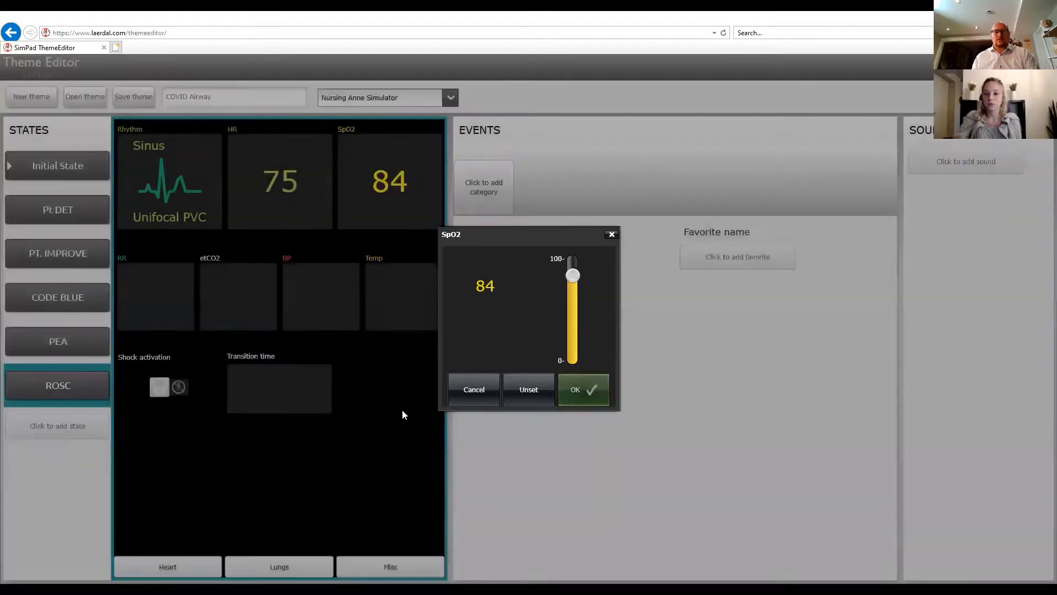
left_click(247, 320)
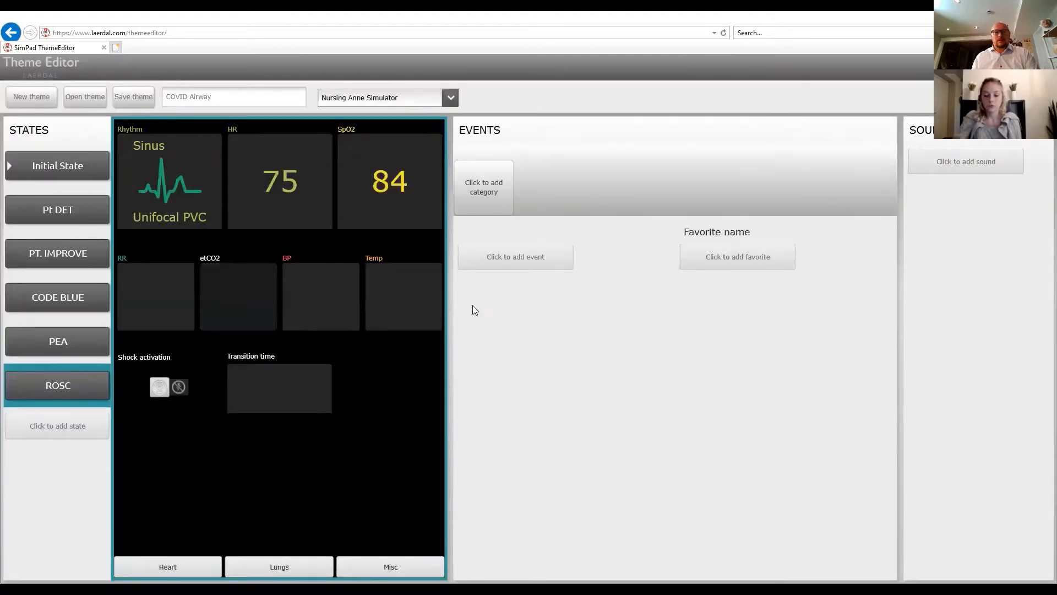
left_click_drag(600, 375, 598, 339)
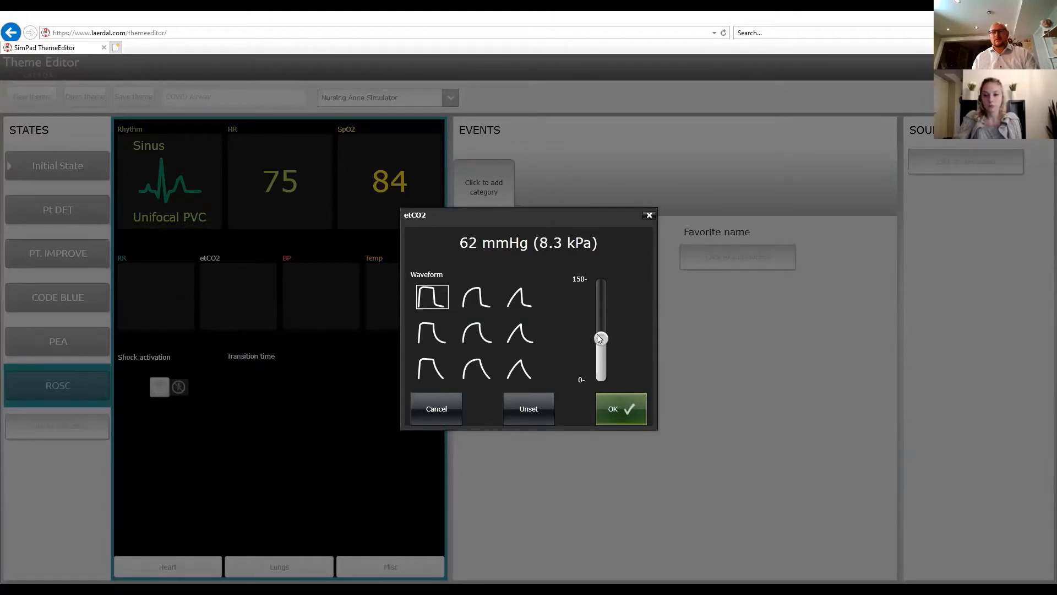
left_click(628, 410)
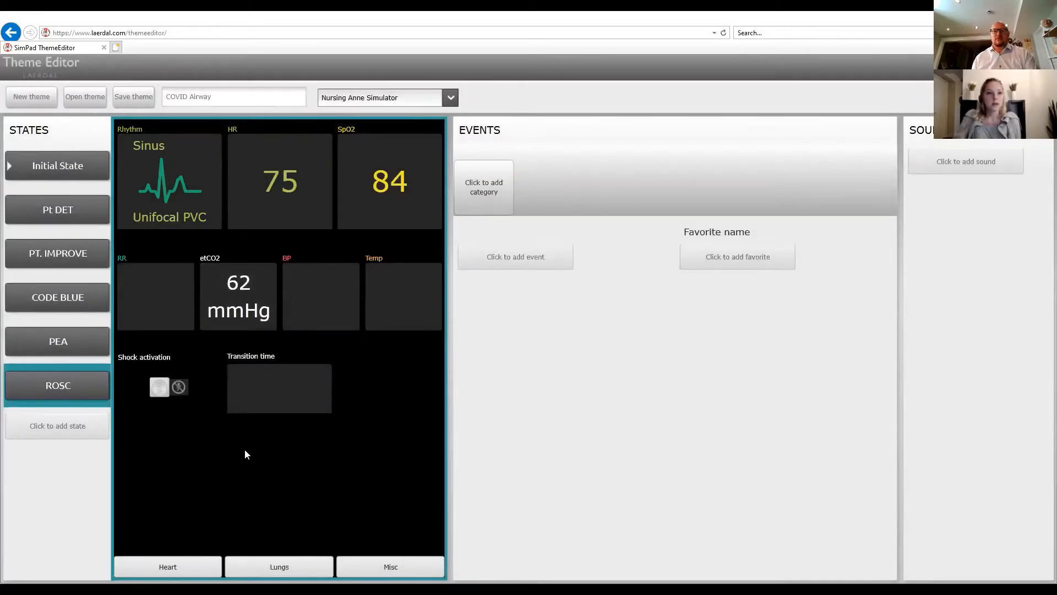
Set the ROSC state's blood pressure to 84/41
left_click(325, 289)
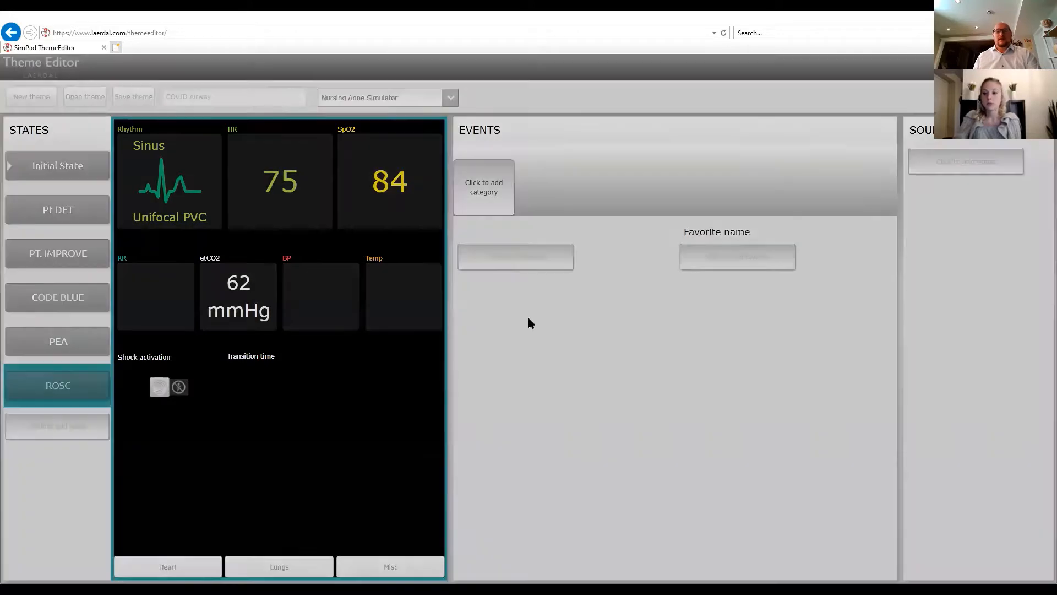
left_click_drag(550, 364, 550, 332)
mouse_move(594, 363)
left_mouse_down()
mouse_move(549, 337)
mouse_move(595, 351)
left_mouse_up()
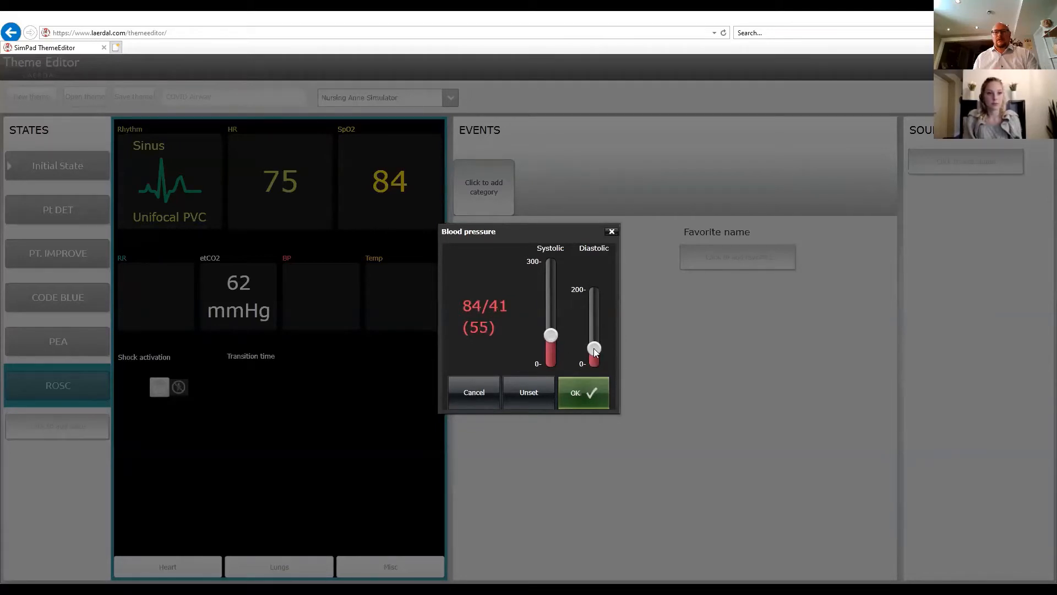
left_click(576, 392)
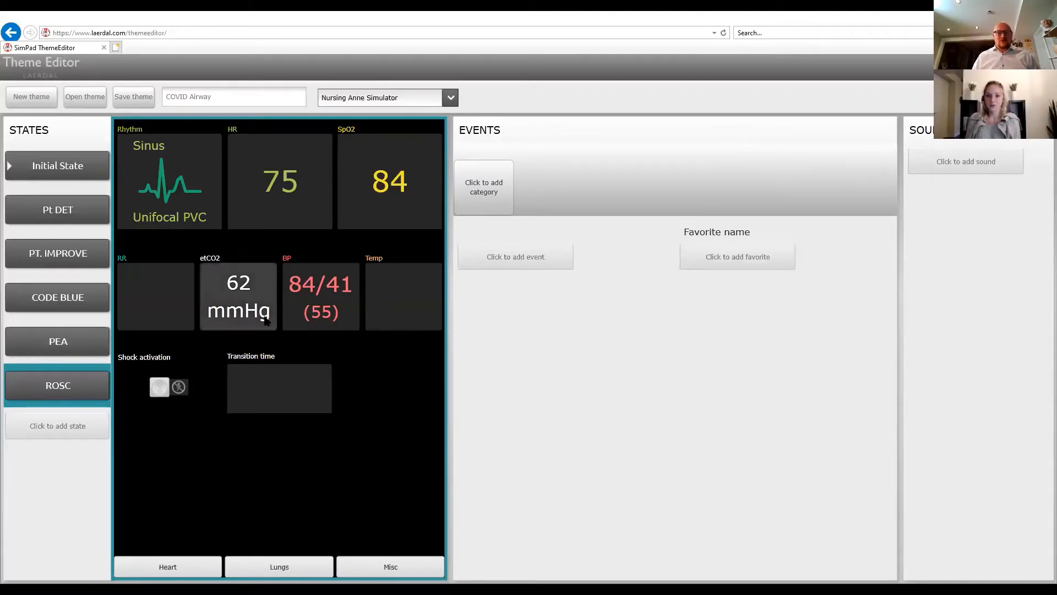
Inspect the Korotkoff sound settings and the other available heart parameters for the ROSC state
left_click(189, 565)
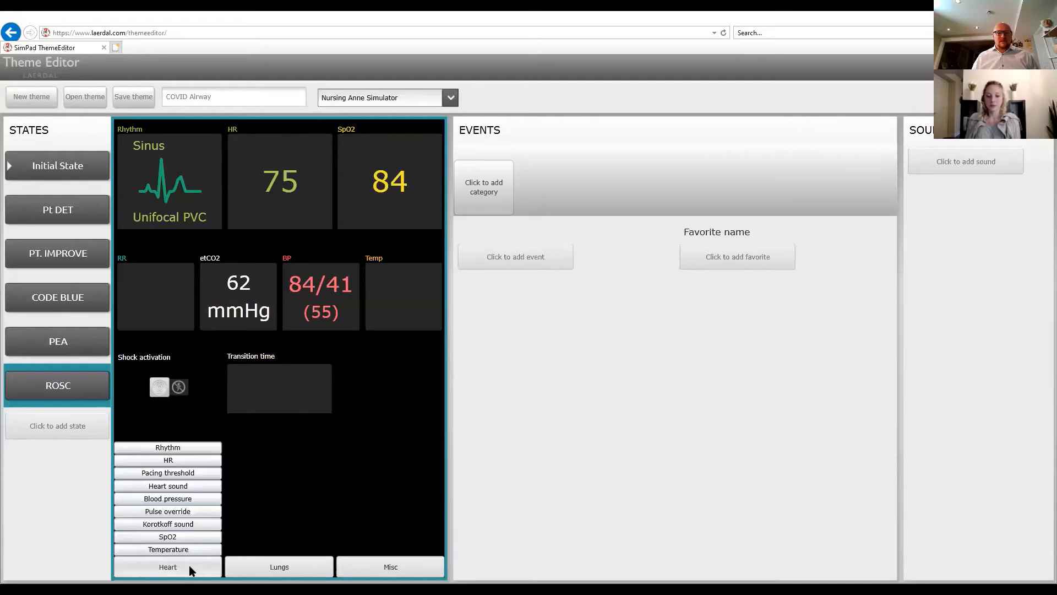
left_click(172, 525)
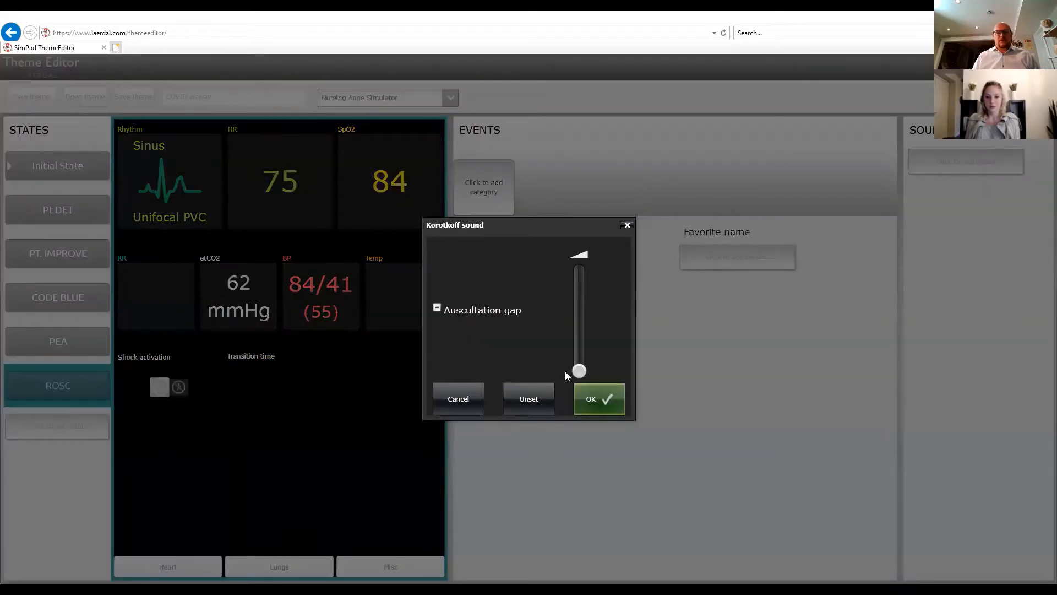
left_click(627, 225)
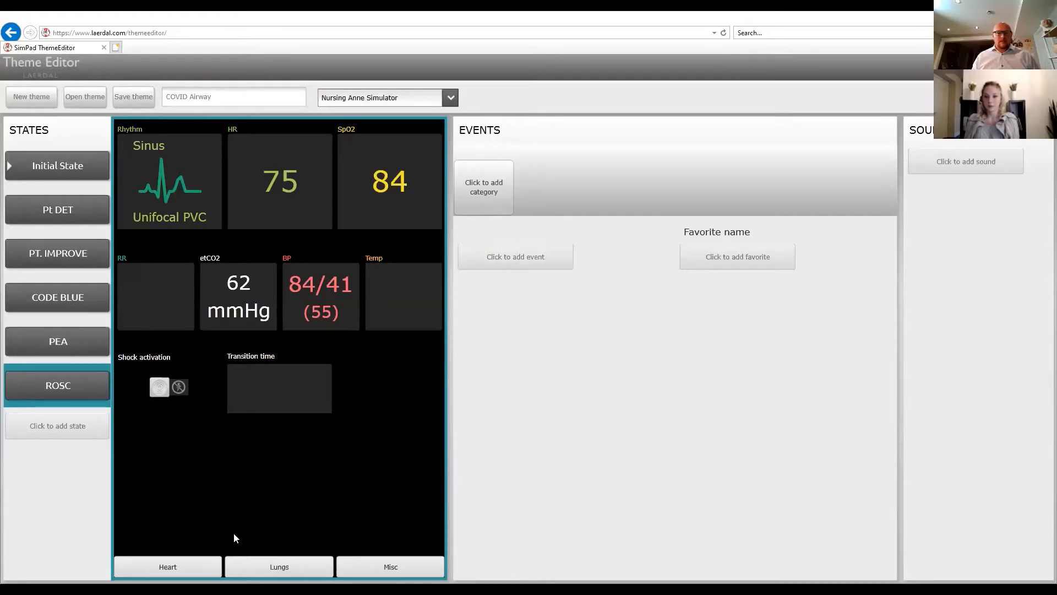
left_click(194, 566)
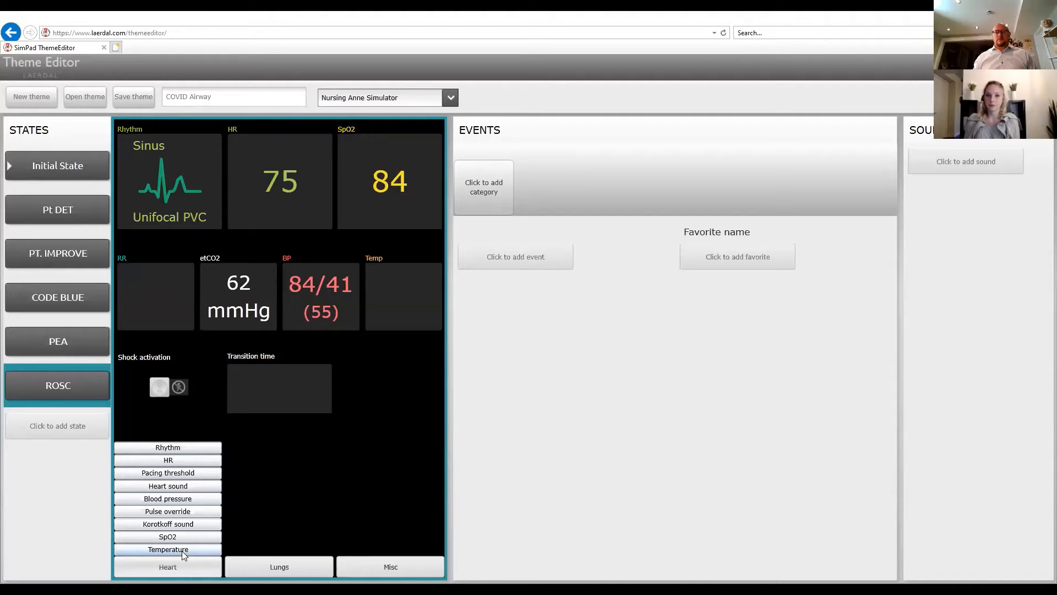
Set the ROSC state's eyelid status to Half open and its blink rate to Infrequently
left_click(389, 567)
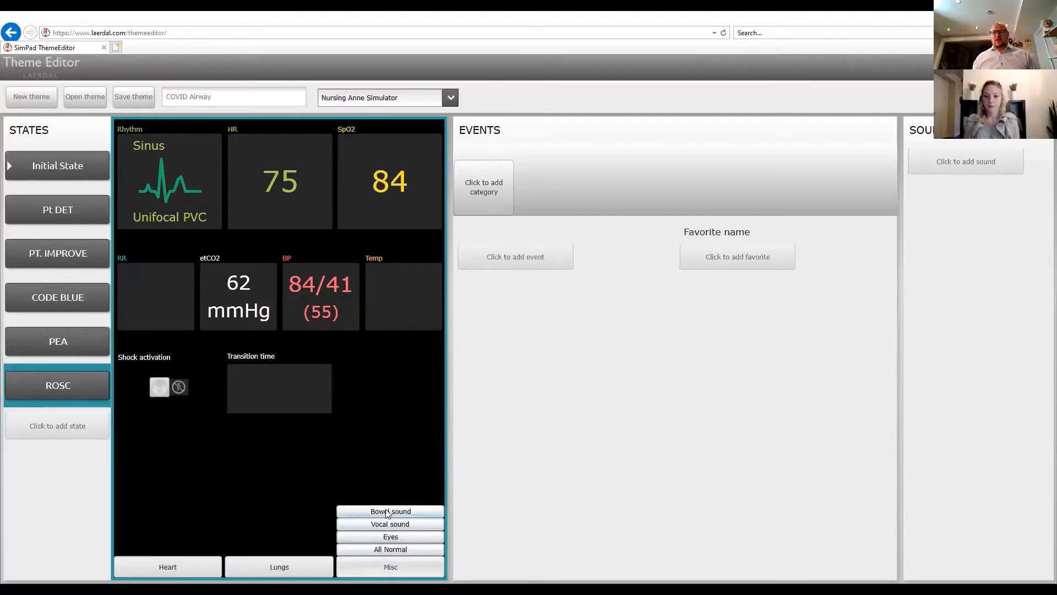
left_click(405, 537)
left_click(577, 309)
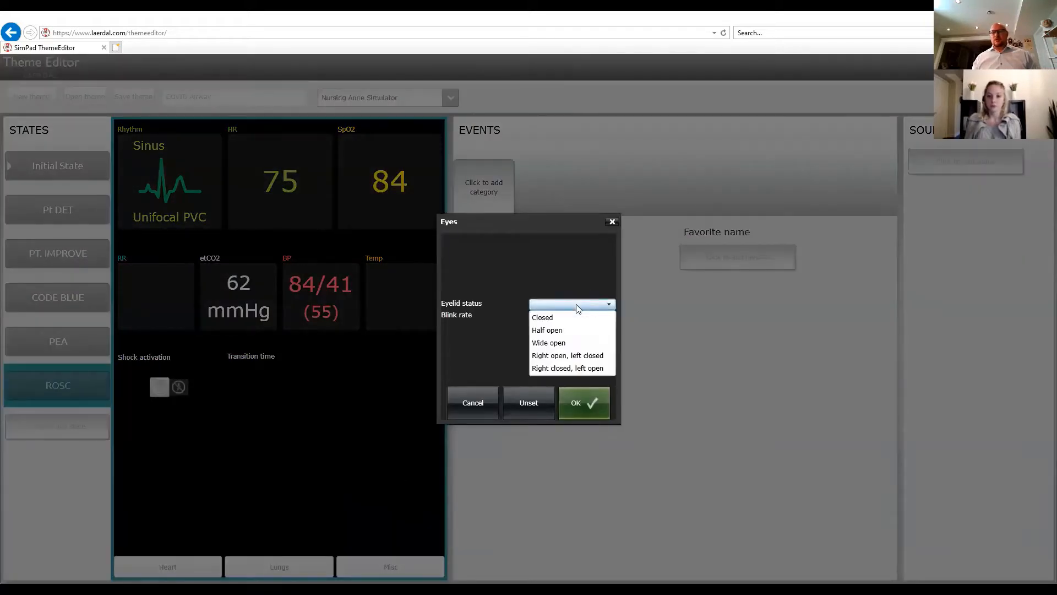
left_click(541, 331)
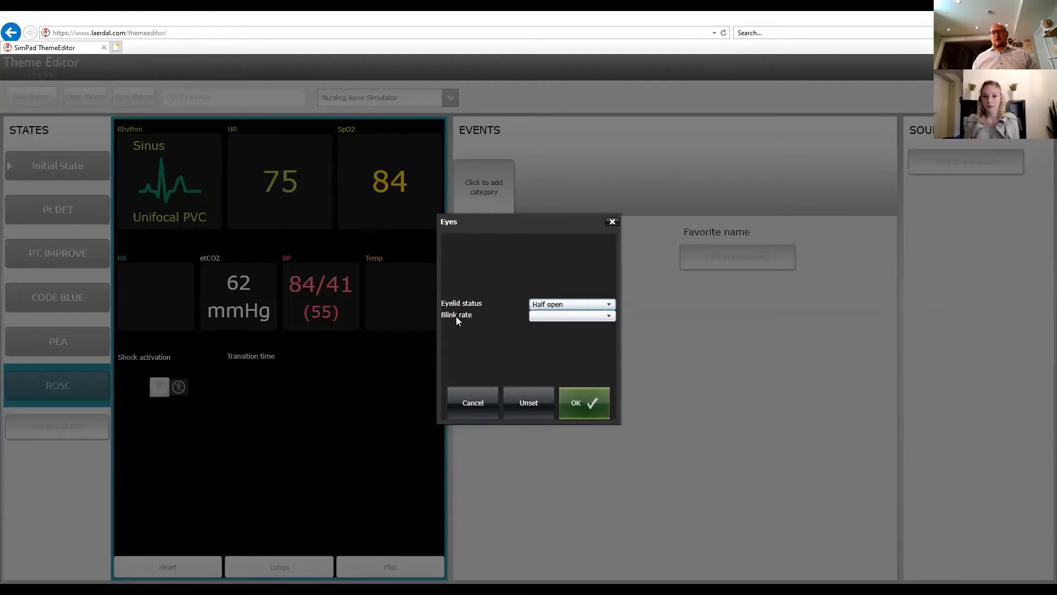
left_click(553, 318)
left_click(555, 343)
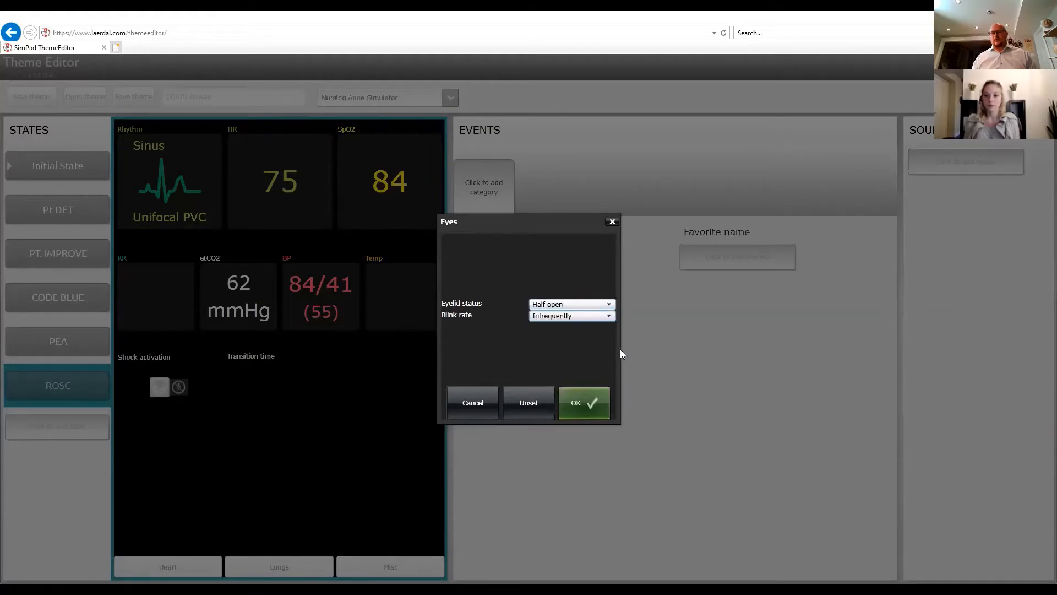
left_click(594, 404)
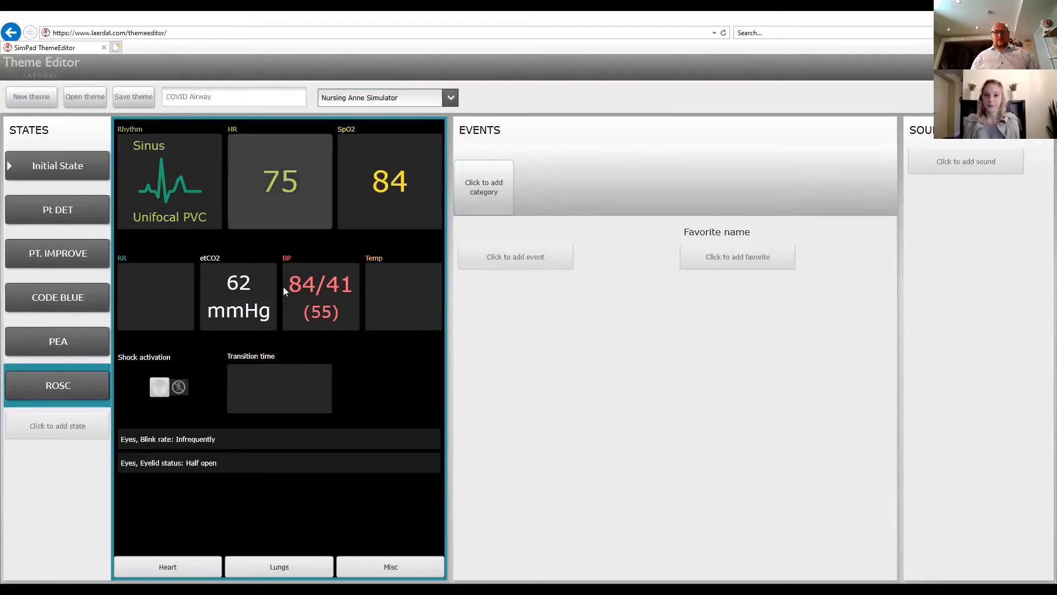
Examine the vocal sounds available for the ROSC state without choosing one
left_click(382, 568)
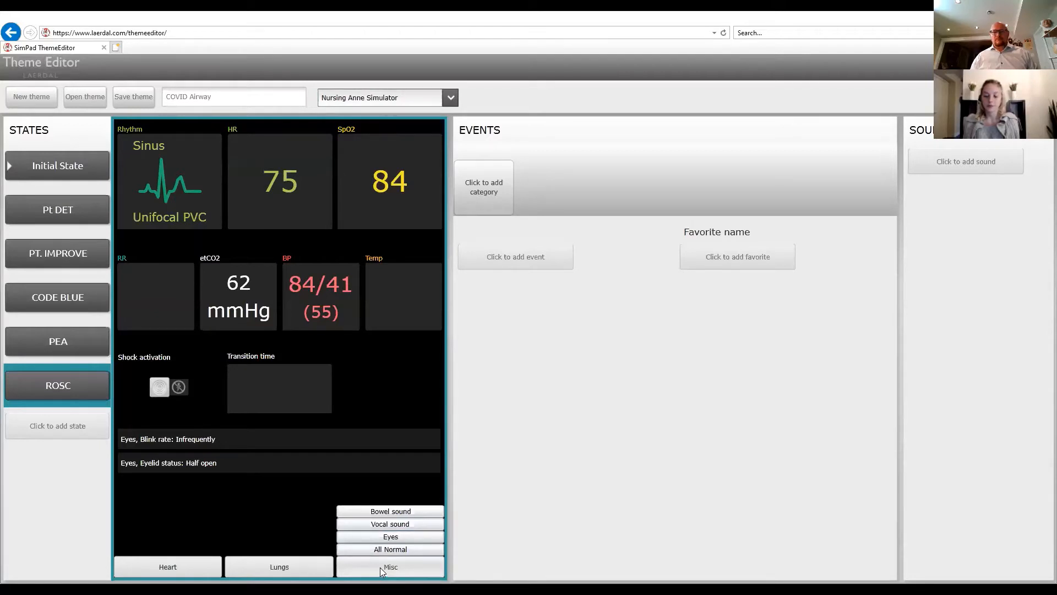
left_click(389, 524)
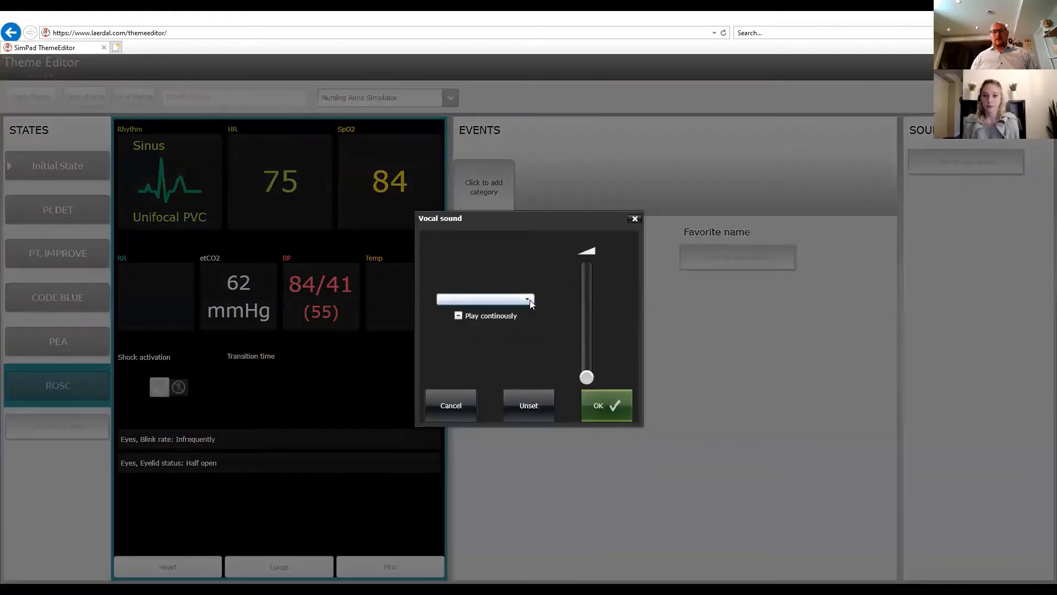
left_click(529, 301)
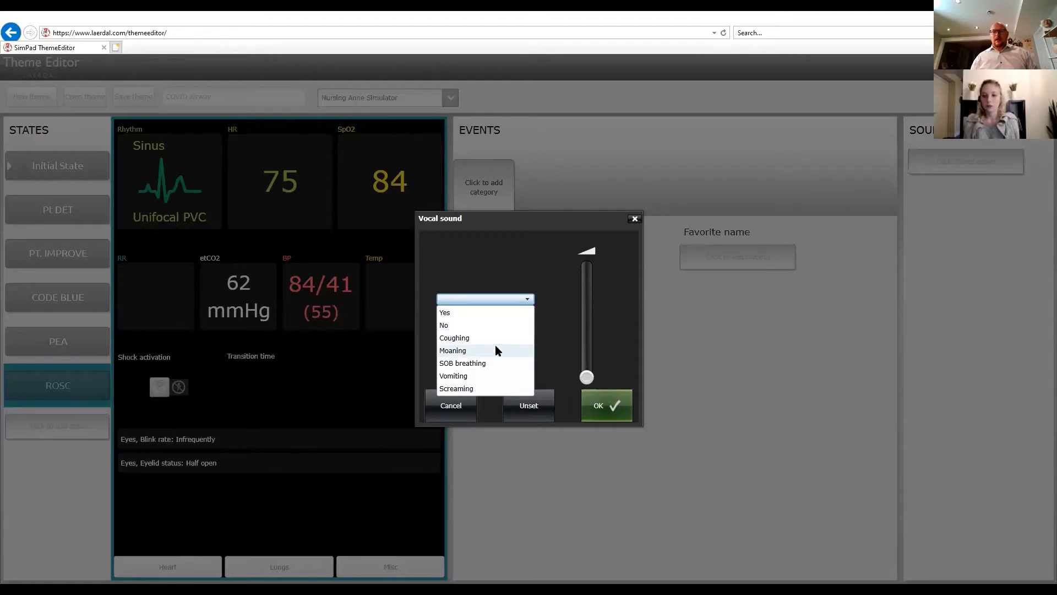
left_click(558, 327)
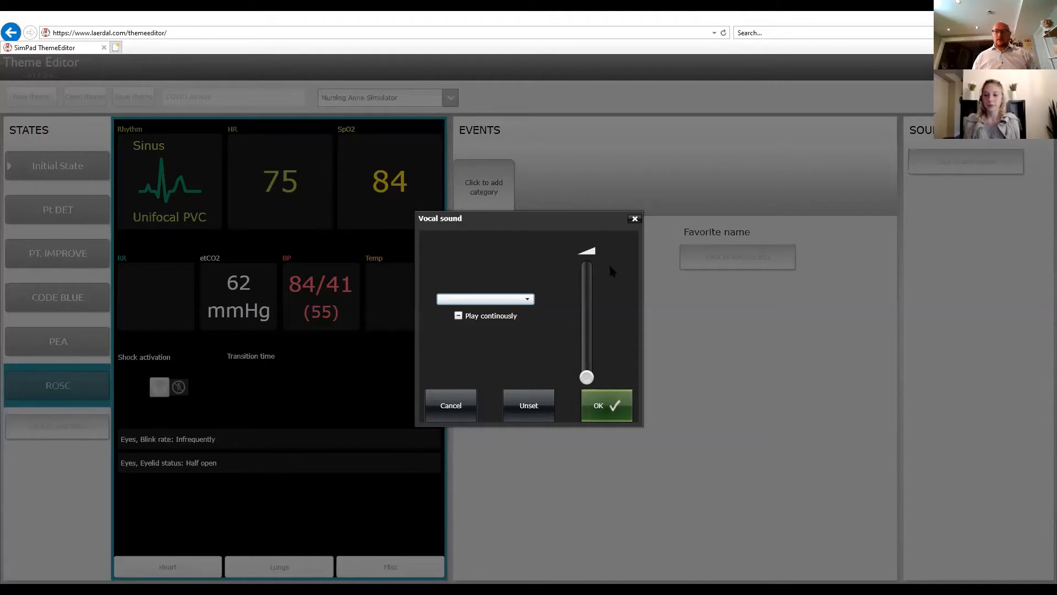
left_click(635, 220)
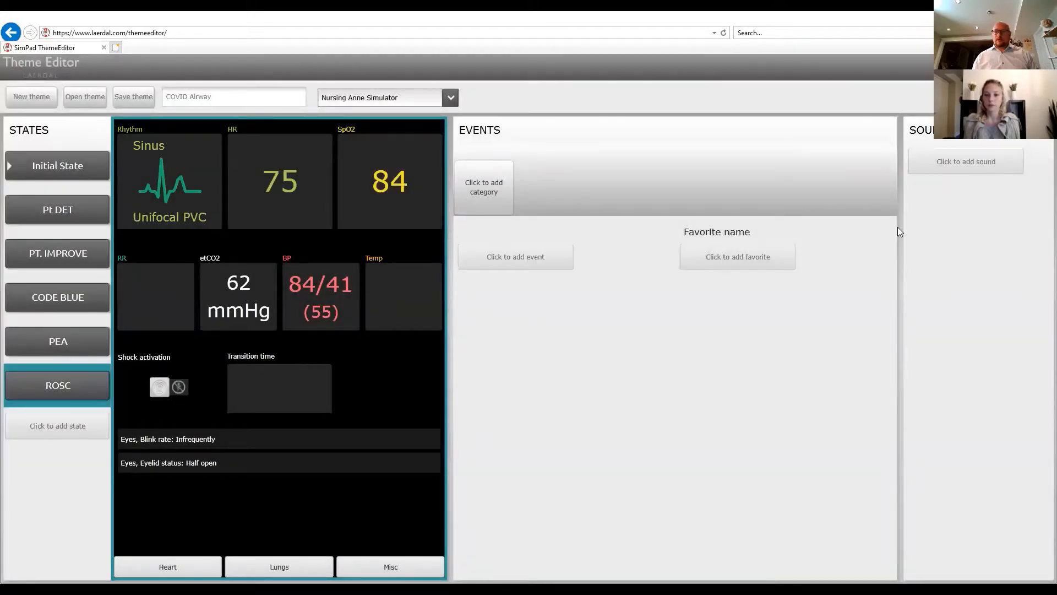
left_click(967, 170)
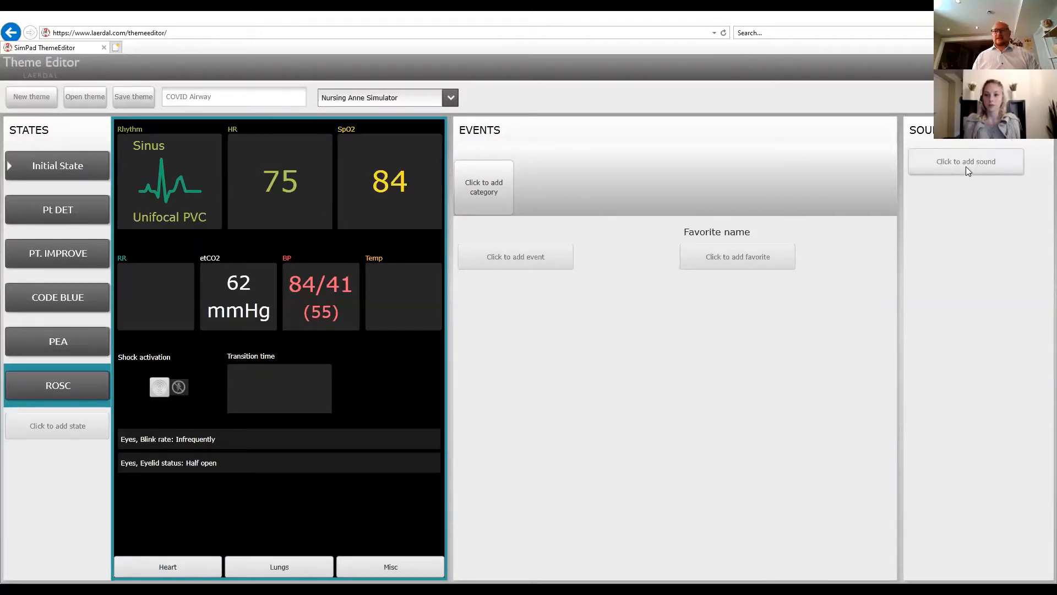
left_click(967, 168)
left_click(967, 170)
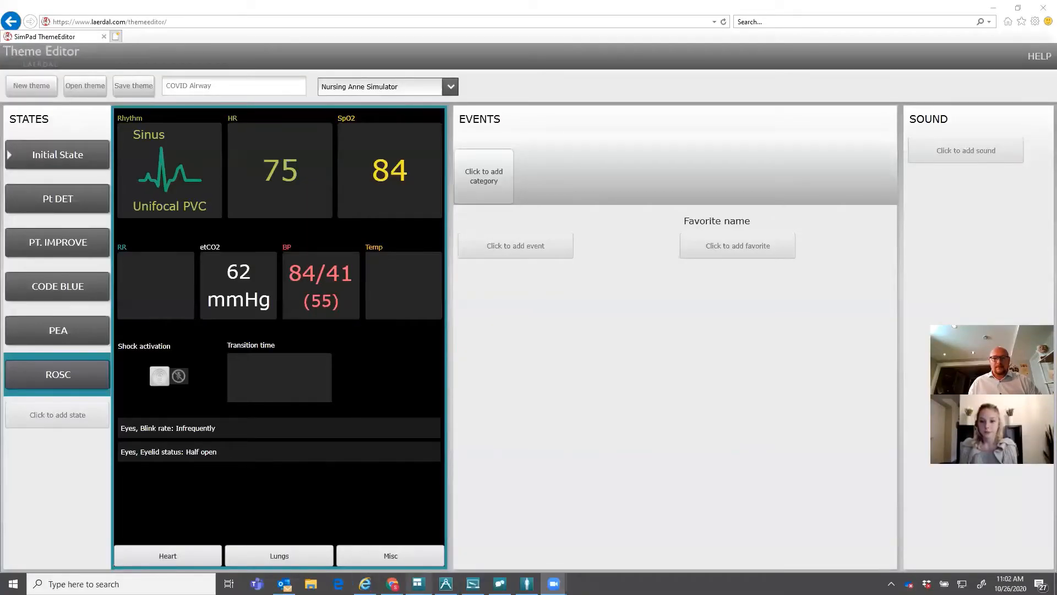
Switch to Laerdal Simulation Home, open the Sound recorder and set it to SimPad's .raw format
left_click(419, 584)
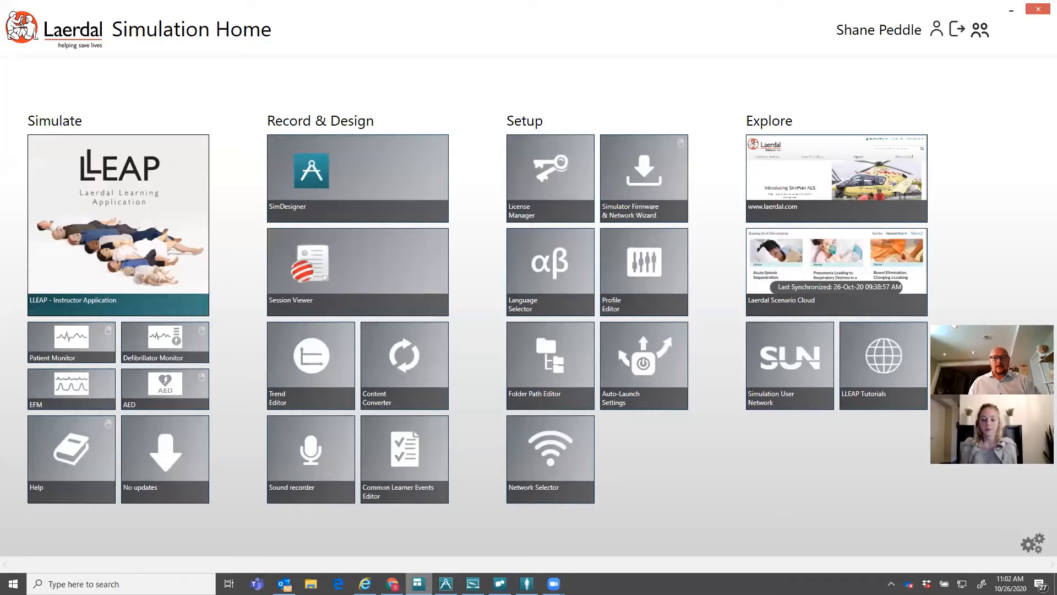
left_click(312, 460)
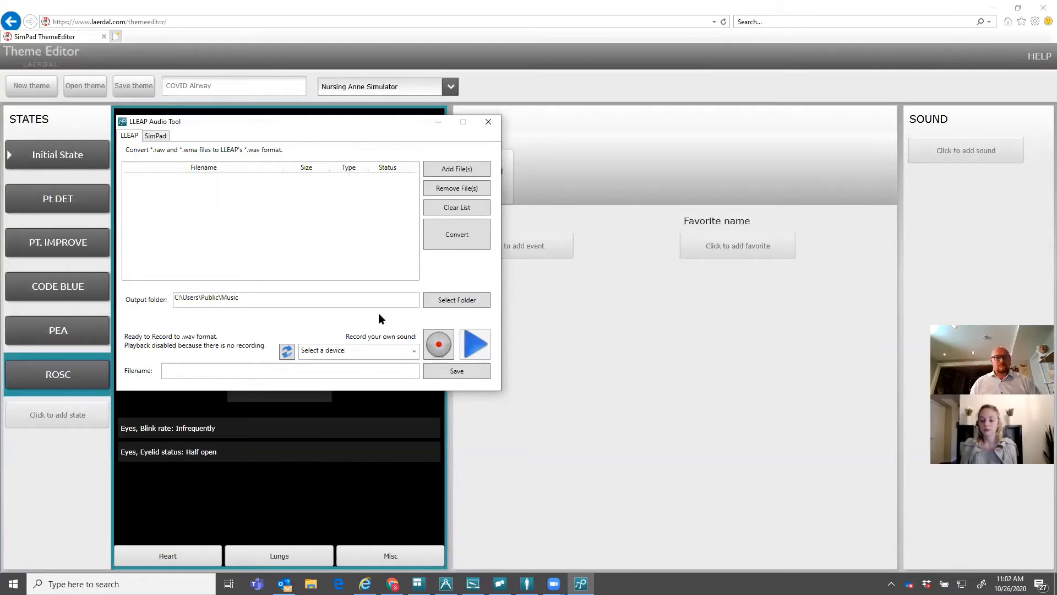
left_click(155, 137)
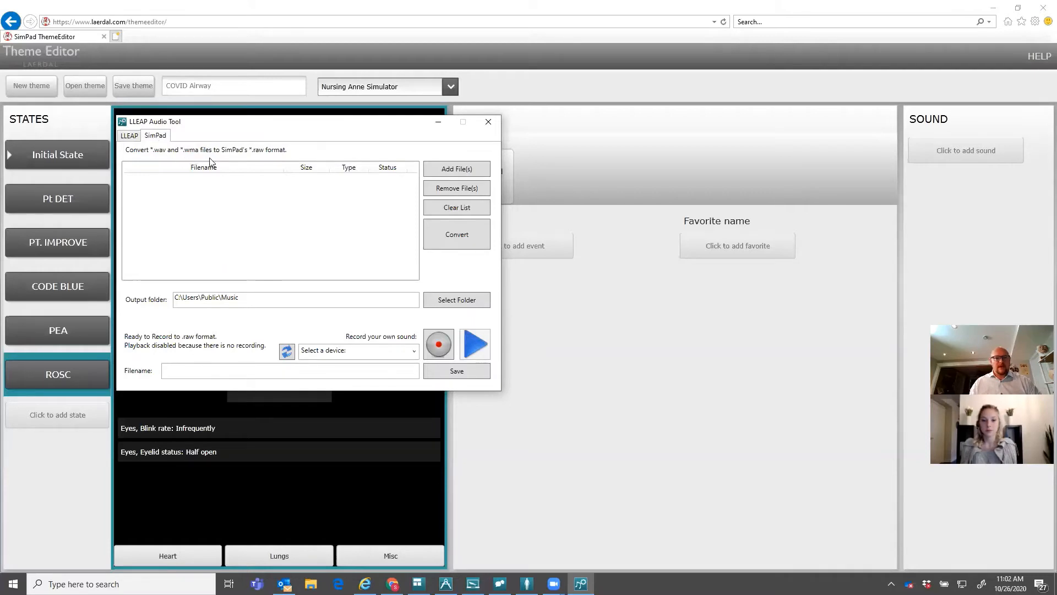
left_click(261, 157)
key("ctrl")
key("ctrl")
key("ctrl")
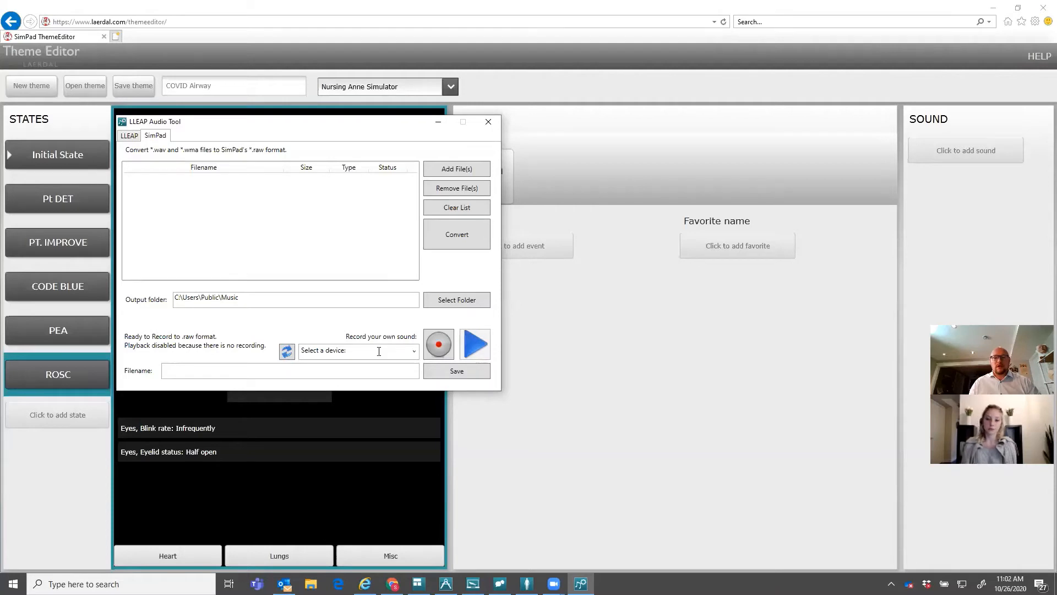
Record a short sound using Microphone (Blue Snowball) as the recording device
left_click(414, 353)
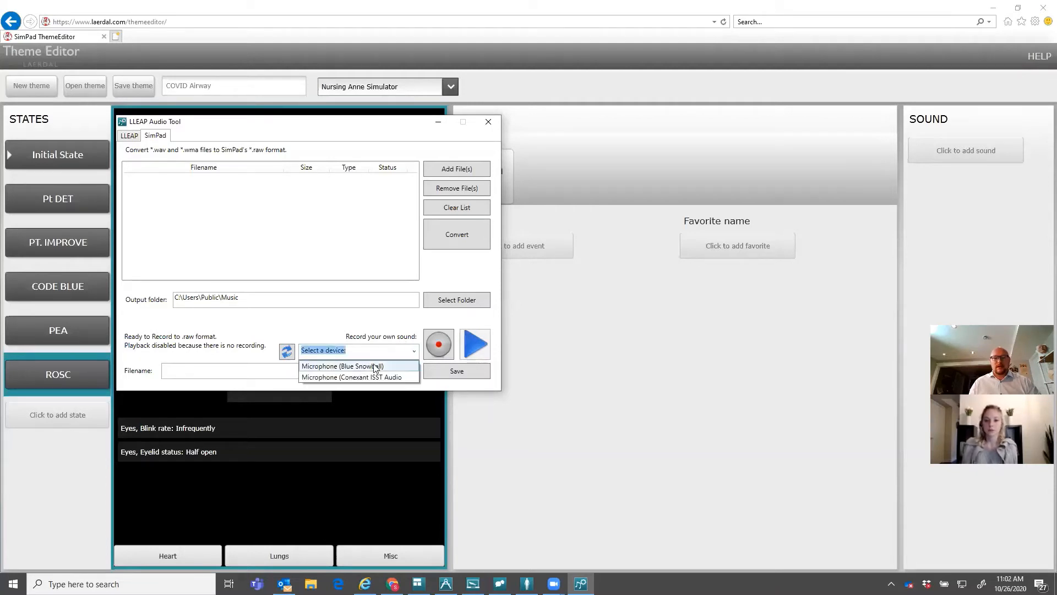
left_click(373, 366)
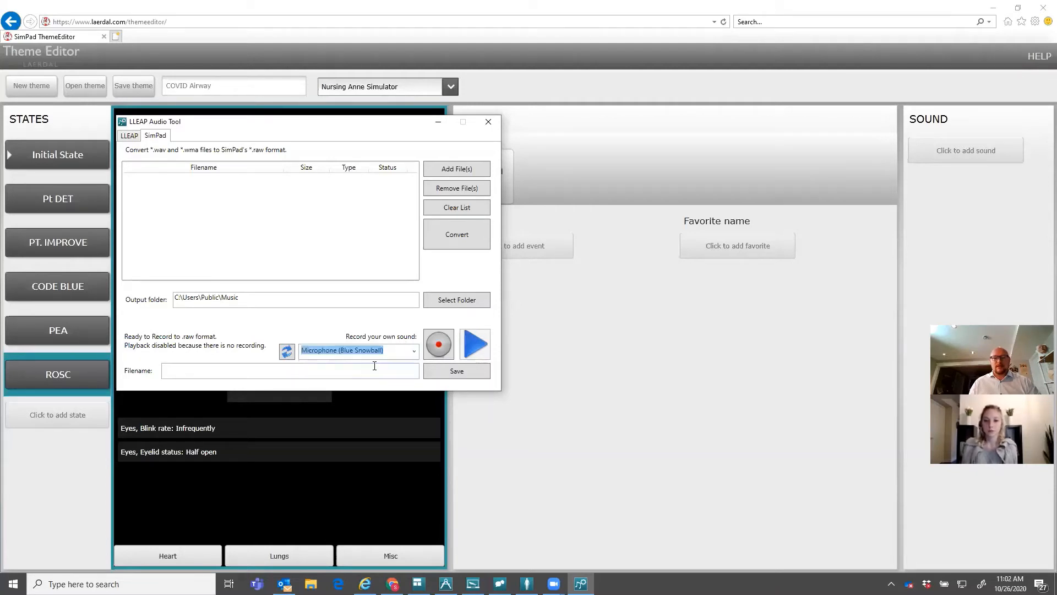
left_click(224, 371)
left_click(439, 347)
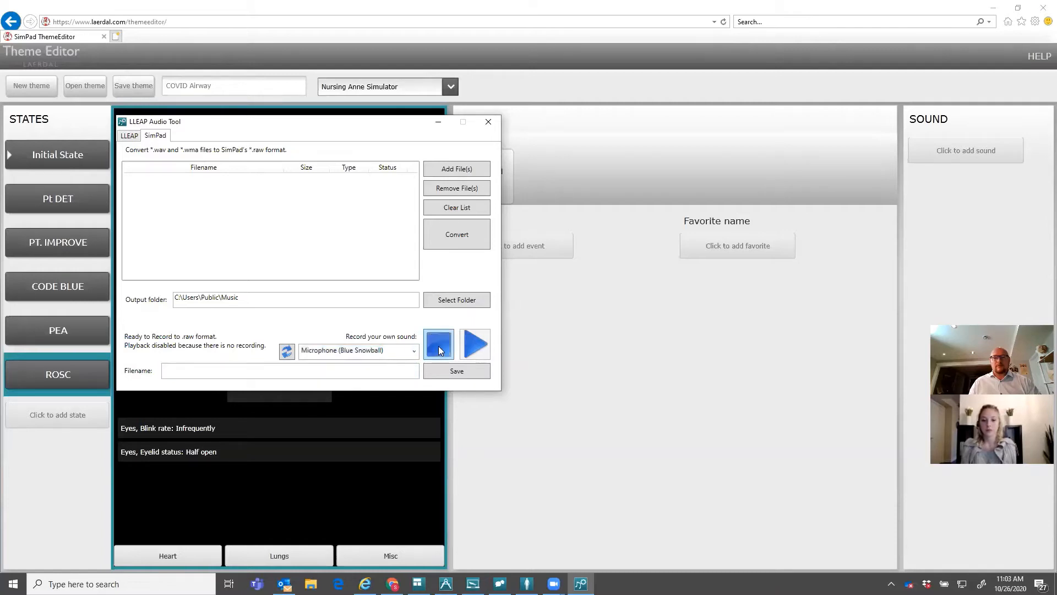
left_click(437, 346)
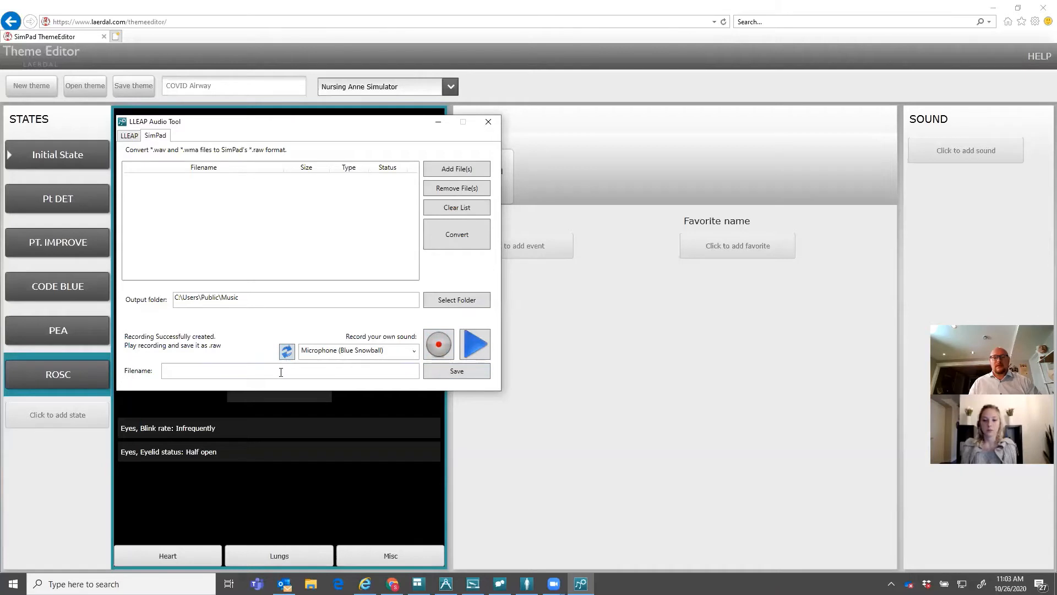
Save the recording as "blagh blagh.raw" in the output folder
left_click(349, 374)
type("bla")
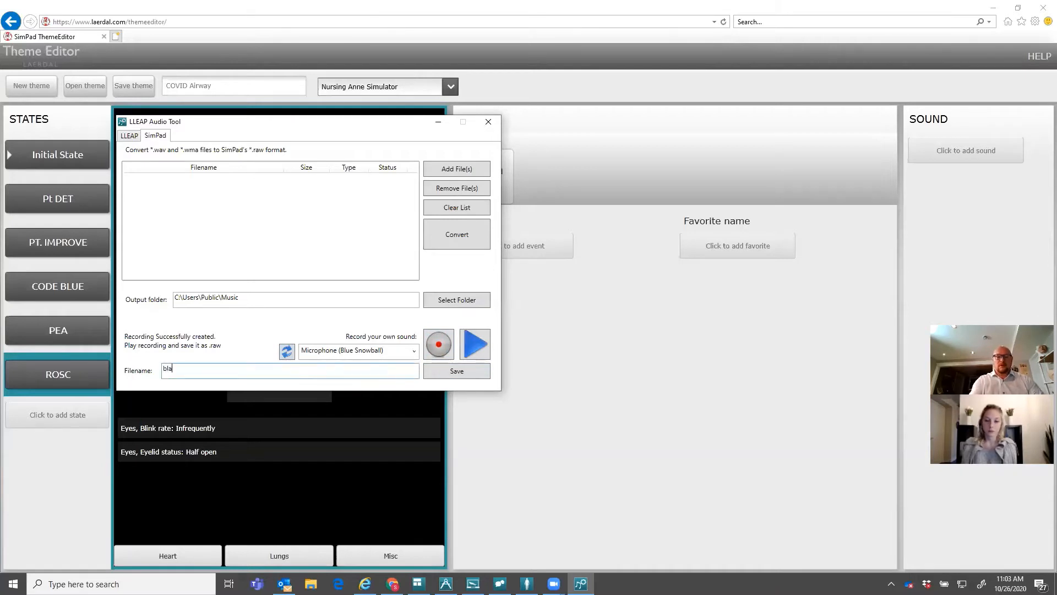
type("gh blagh.")
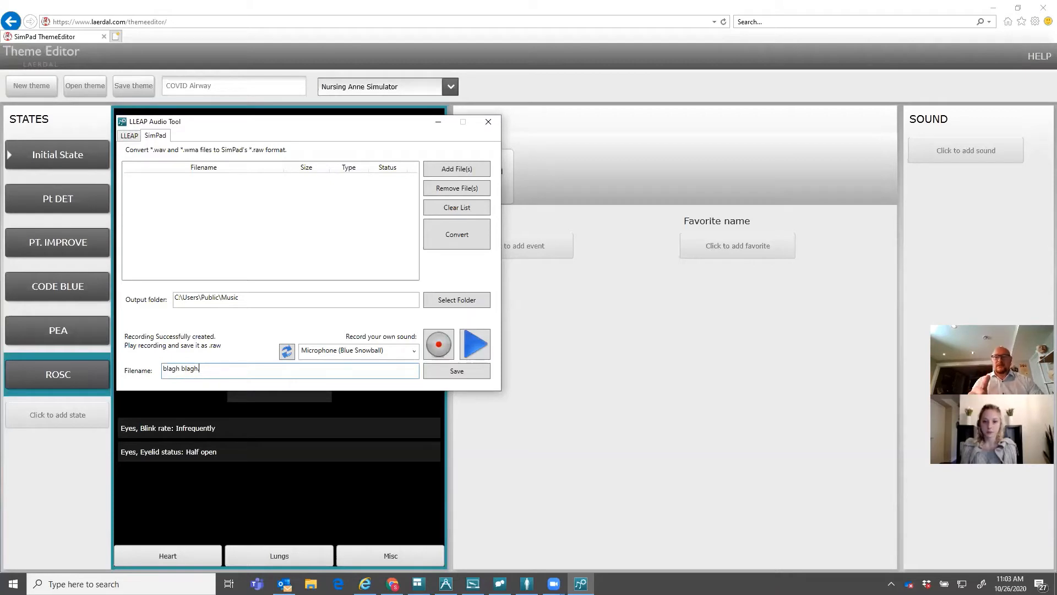
type("r")
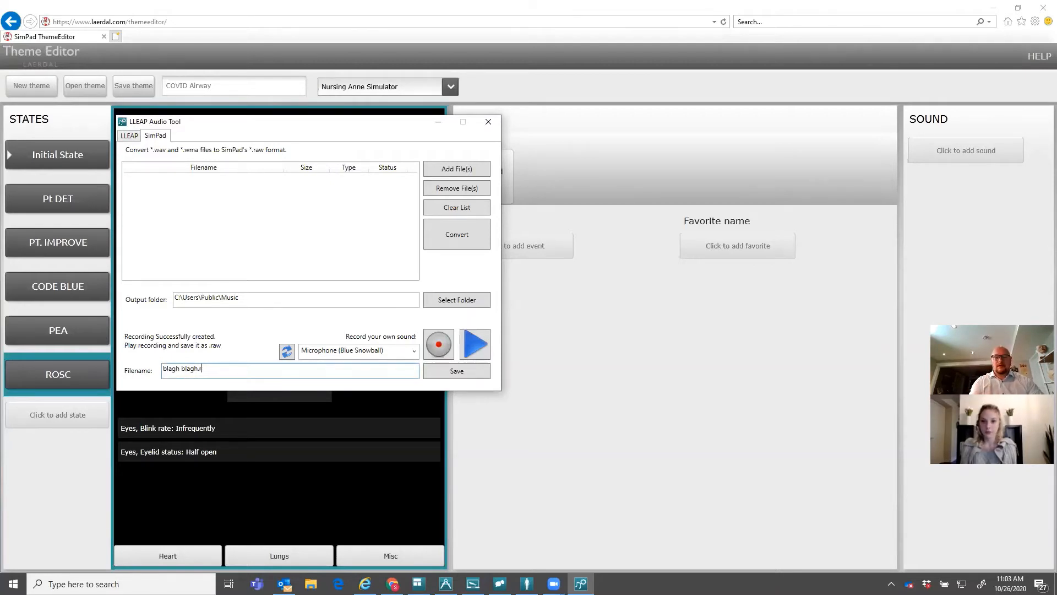
type("aw")
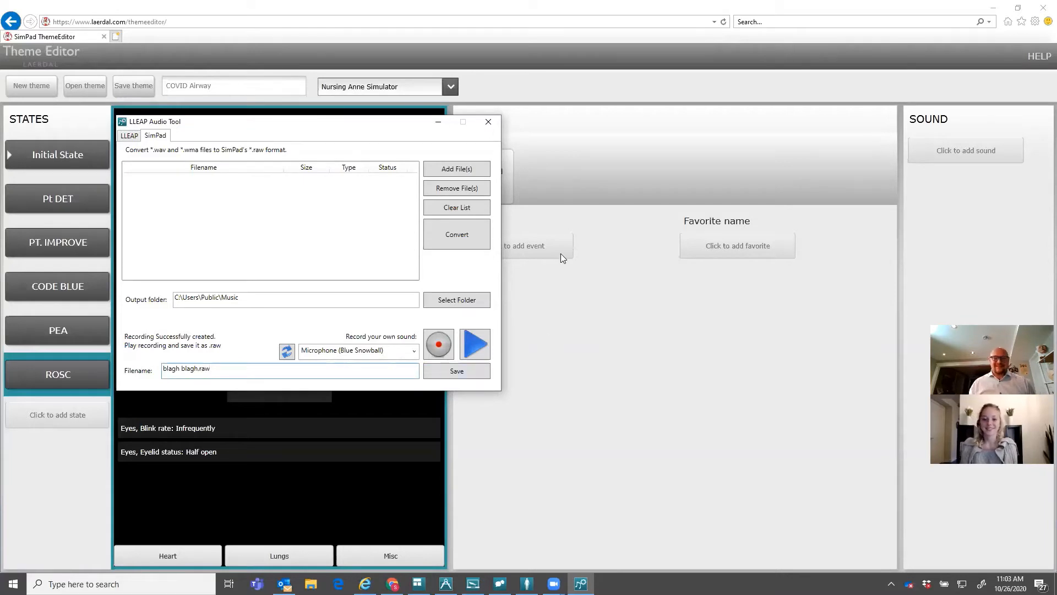
left_click(464, 376)
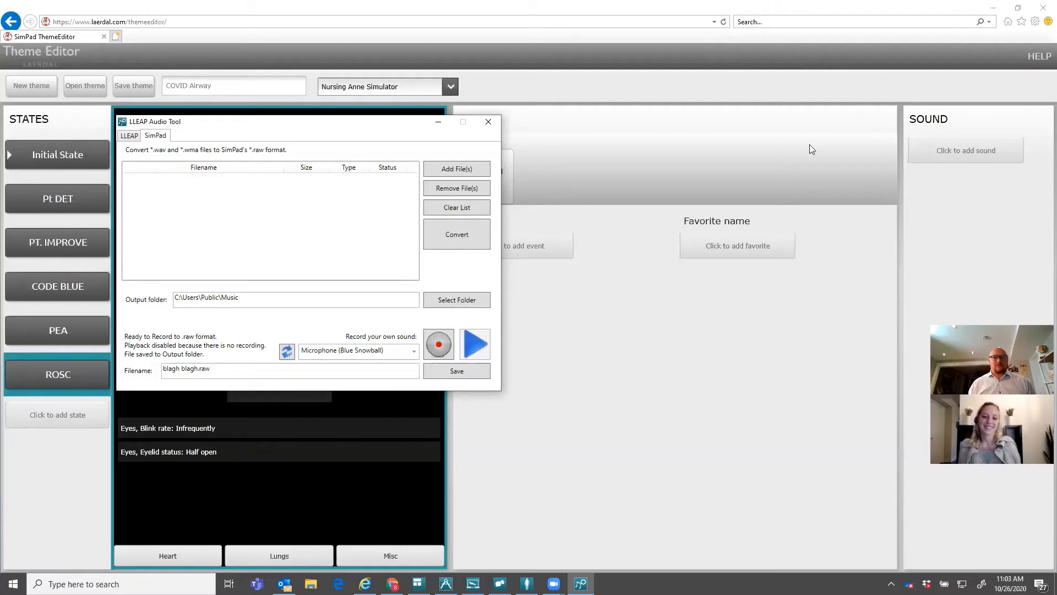
Return to the Theme Editor and look at the file selection for adding a RAW sound, without importing one
left_click(437, 122)
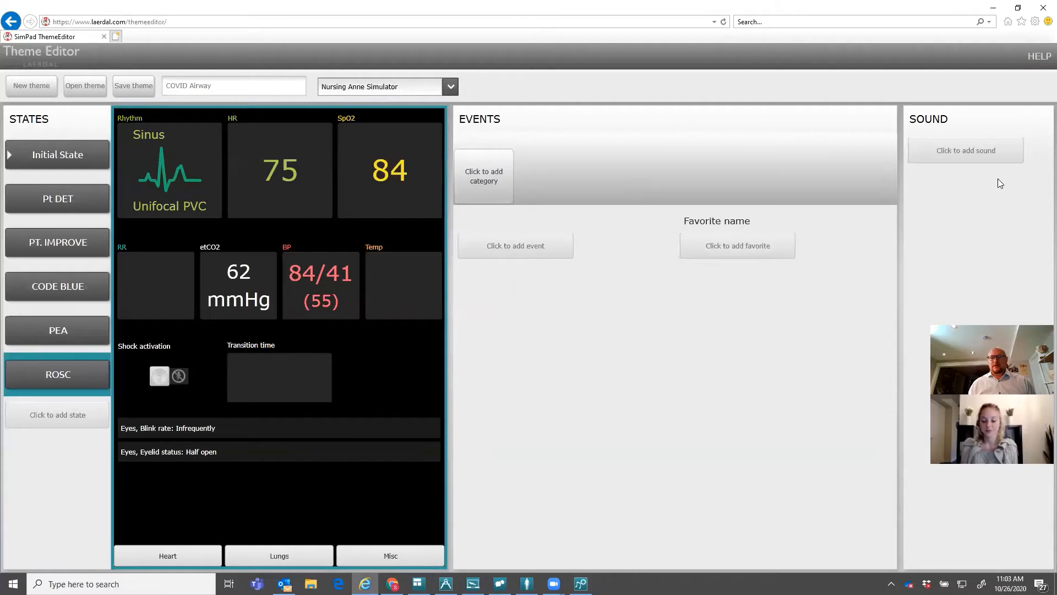
left_click(971, 148)
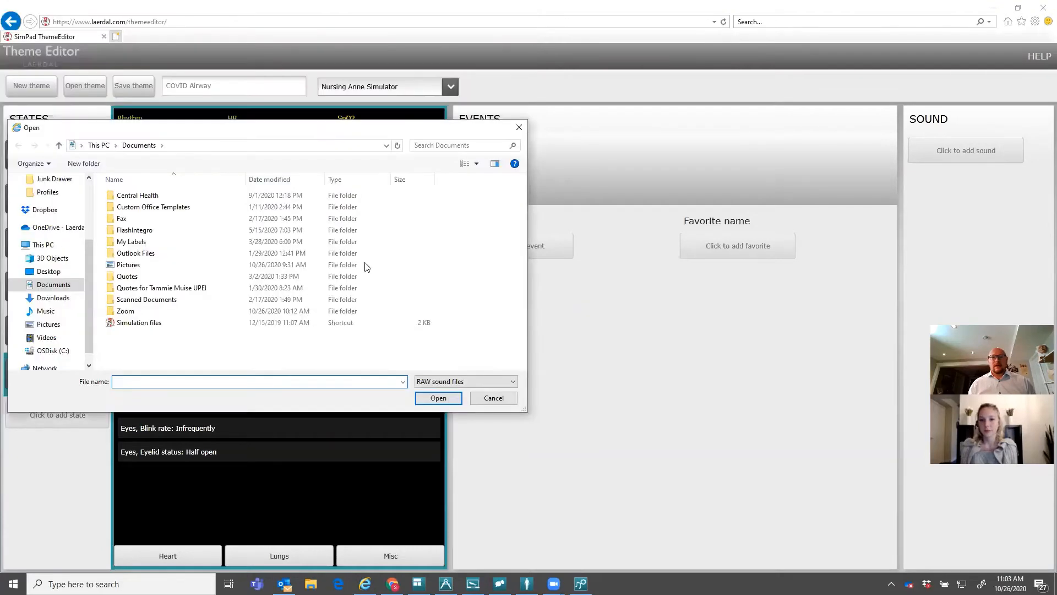
left_click(519, 127)
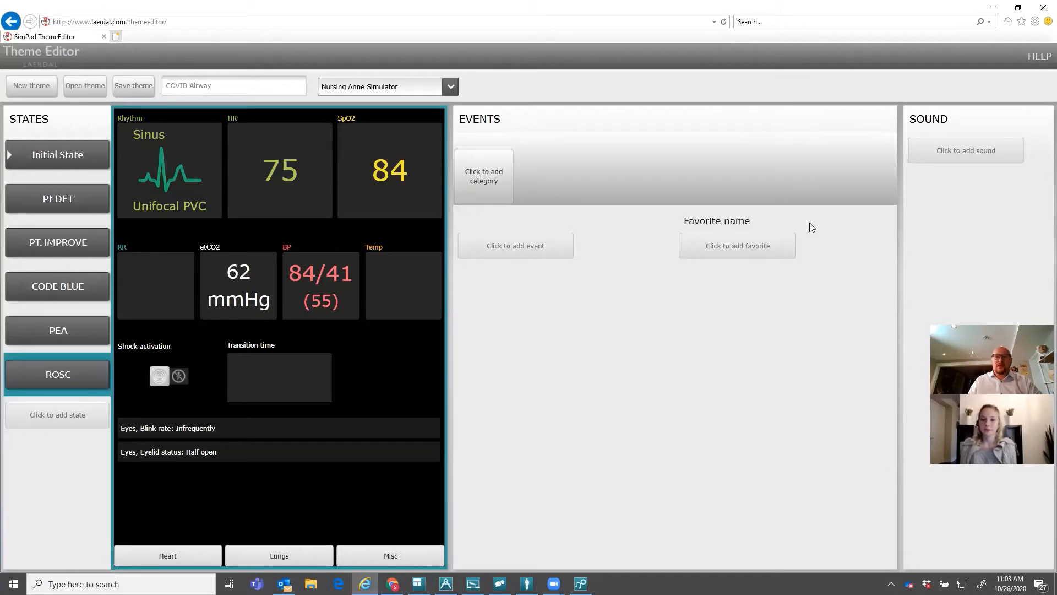
Rename the favorites column in the events area to "Critical Objectives"
left_click(727, 220)
left_click(728, 220)
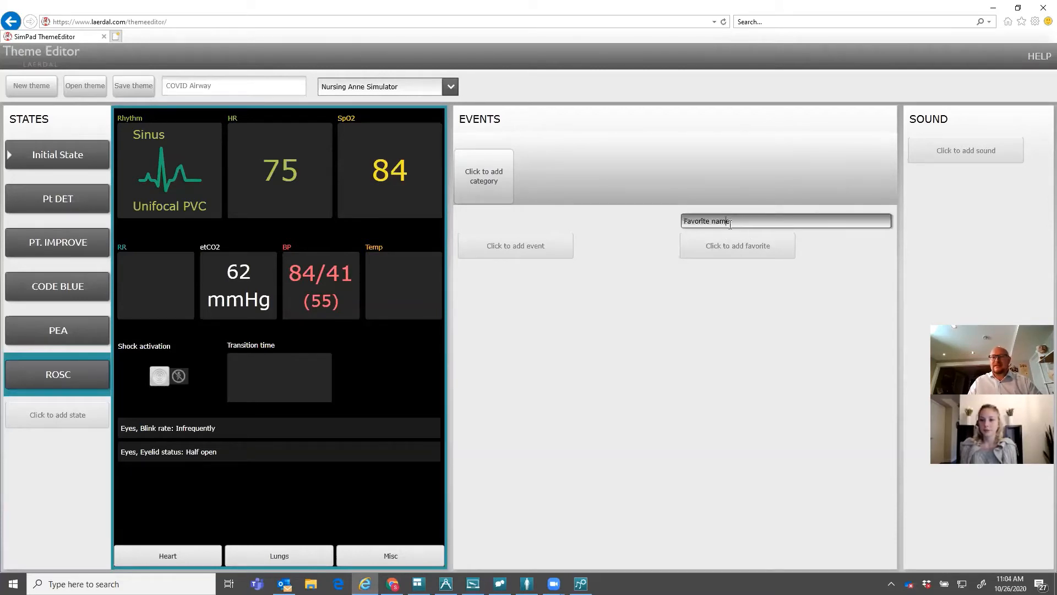
left_click_drag(737, 220, 646, 219)
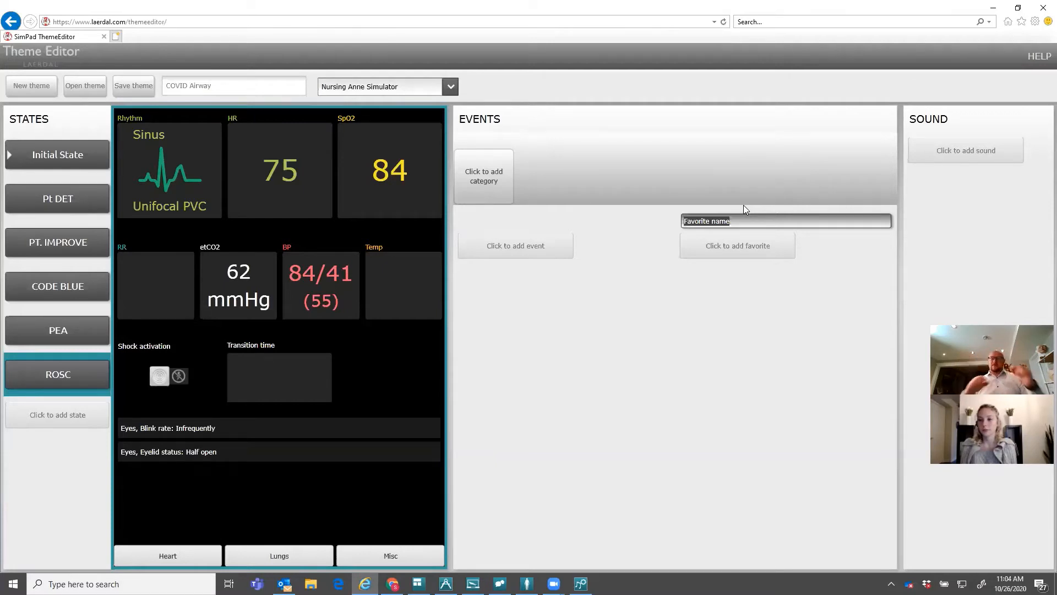
type("Main")
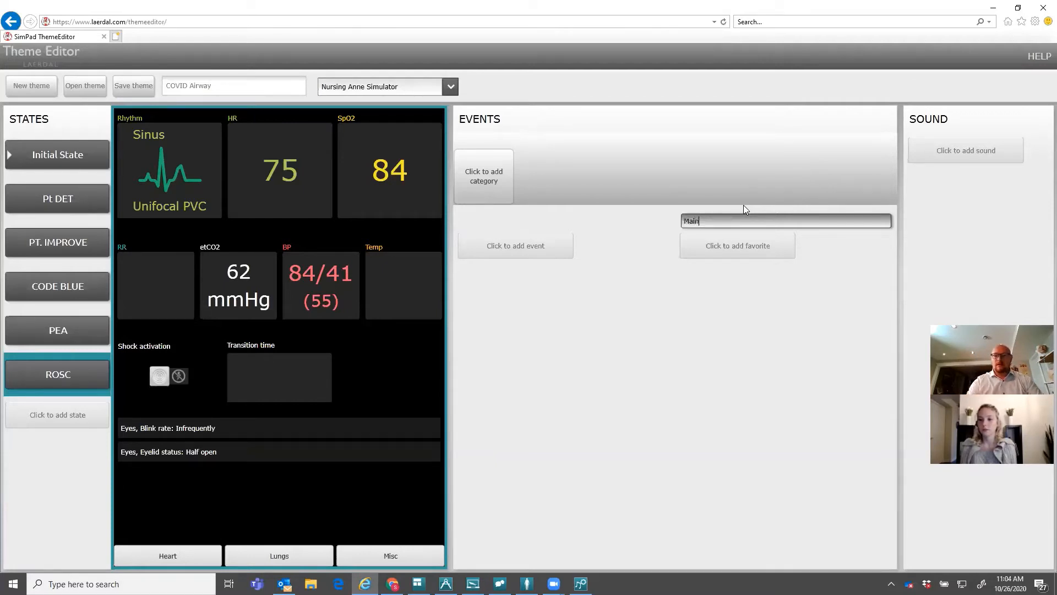
key("BackSpace")
key("BackSpace")
key("BackSpace")
key("BackSpace")
key("BackSpace")
type("critical O")
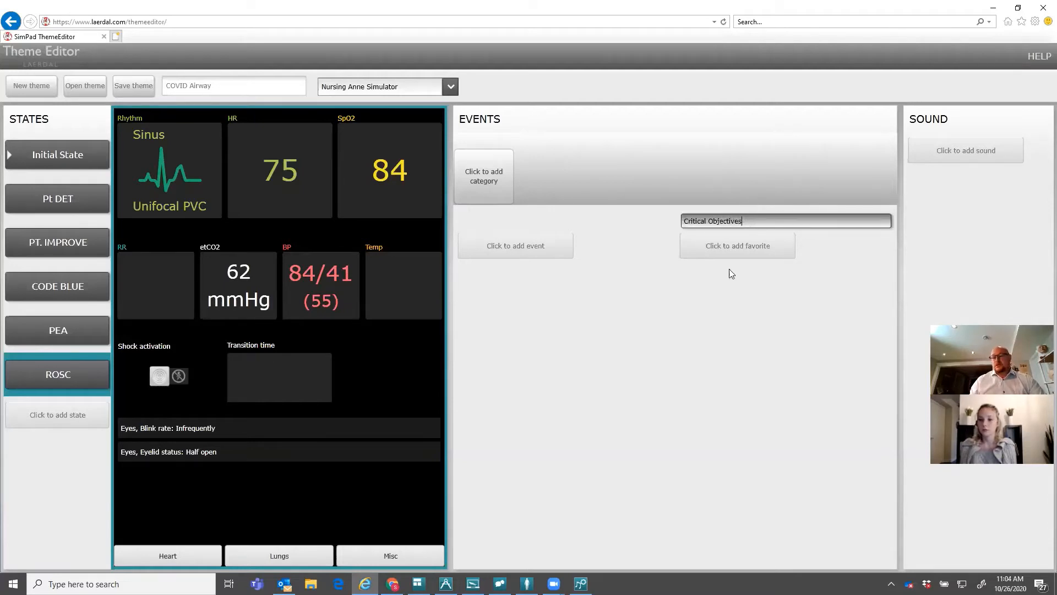
Add a favorite event named "Recogn Breathing Emerg" under Critical Objectives
left_click(709, 249)
left_click(718, 252)
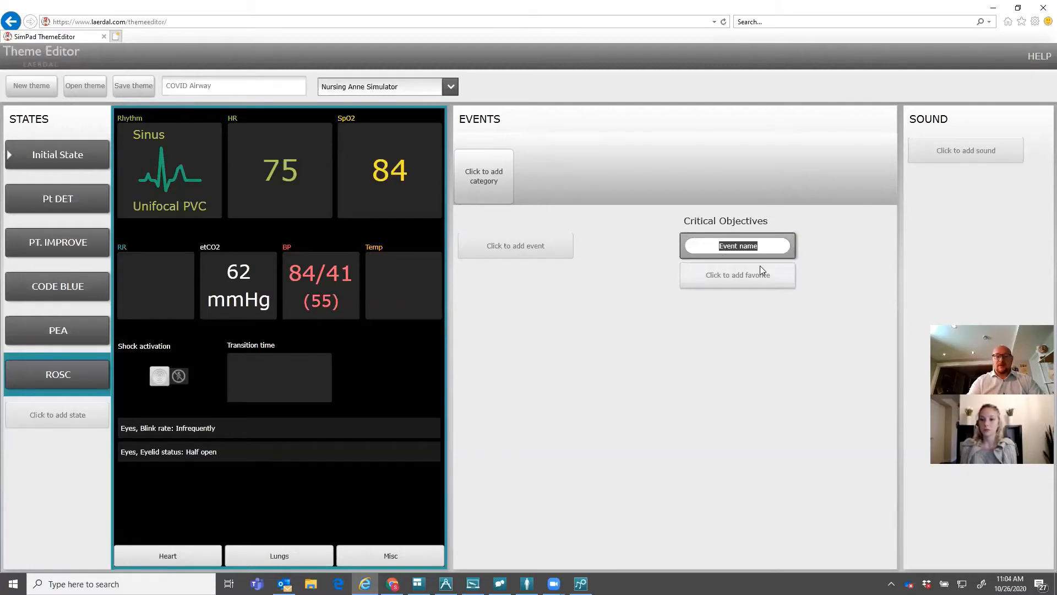
type("Recogn Br")
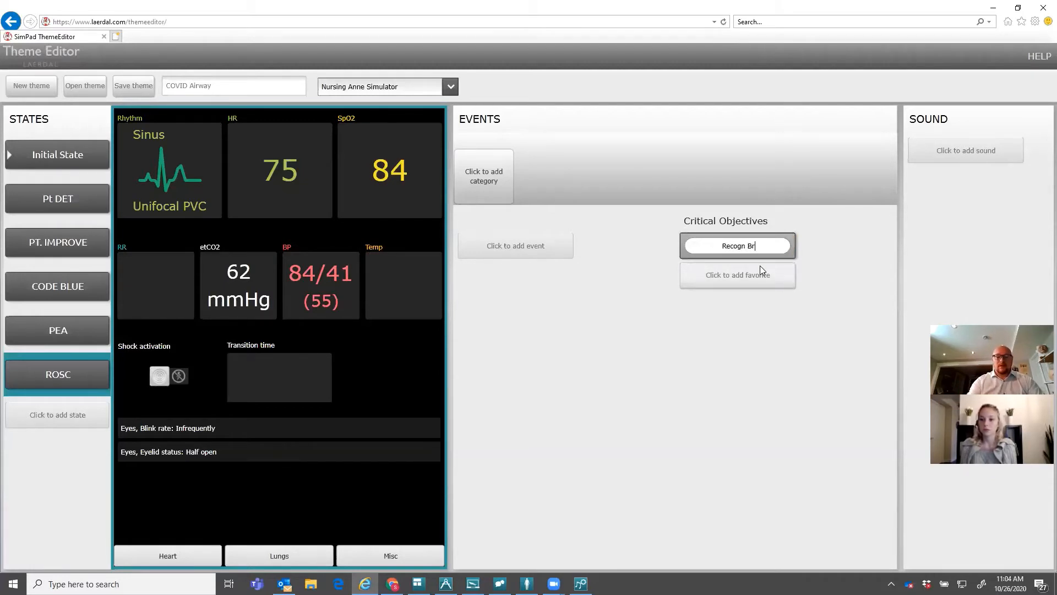
type("eathing Emergenc")
key("BackSpace")
key("BackSpace")
key("BackSpace")
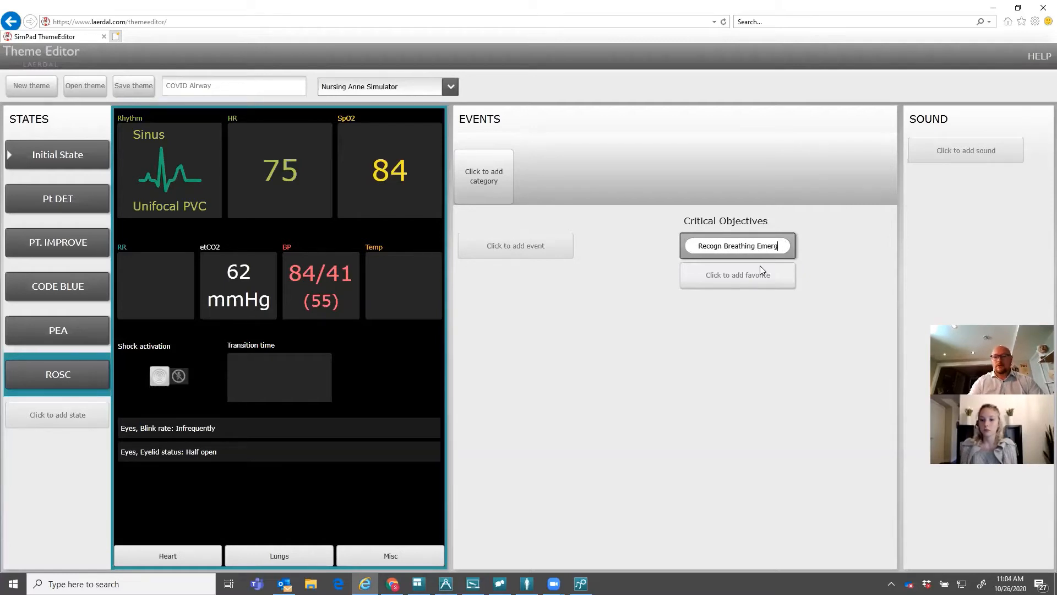
left_click(758, 324)
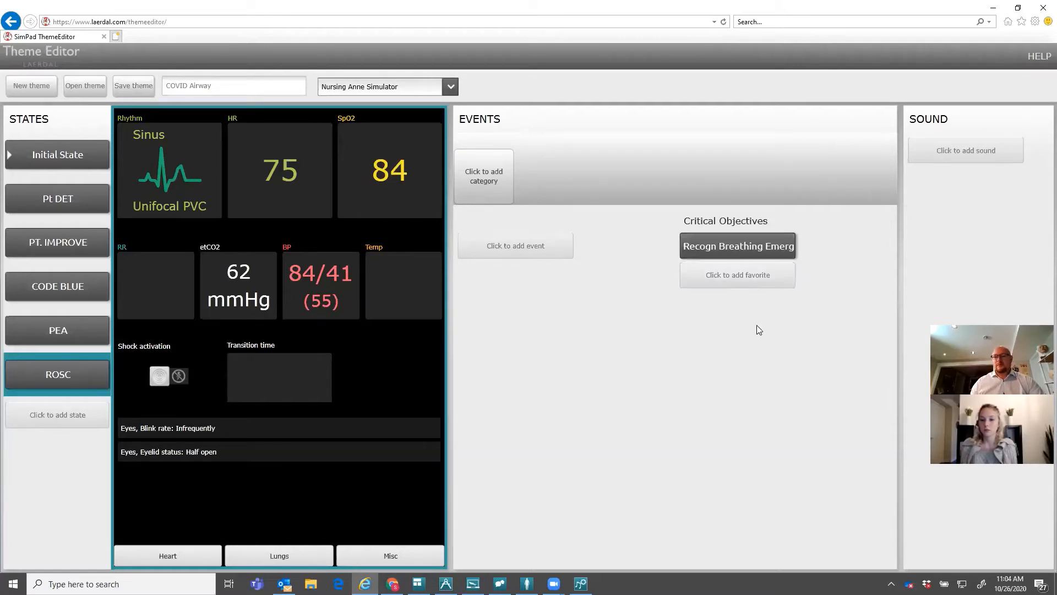
Add a second favorite event named "Provide Tx for SOB" under Critical Objectives
left_click(726, 280)
left_click(726, 275)
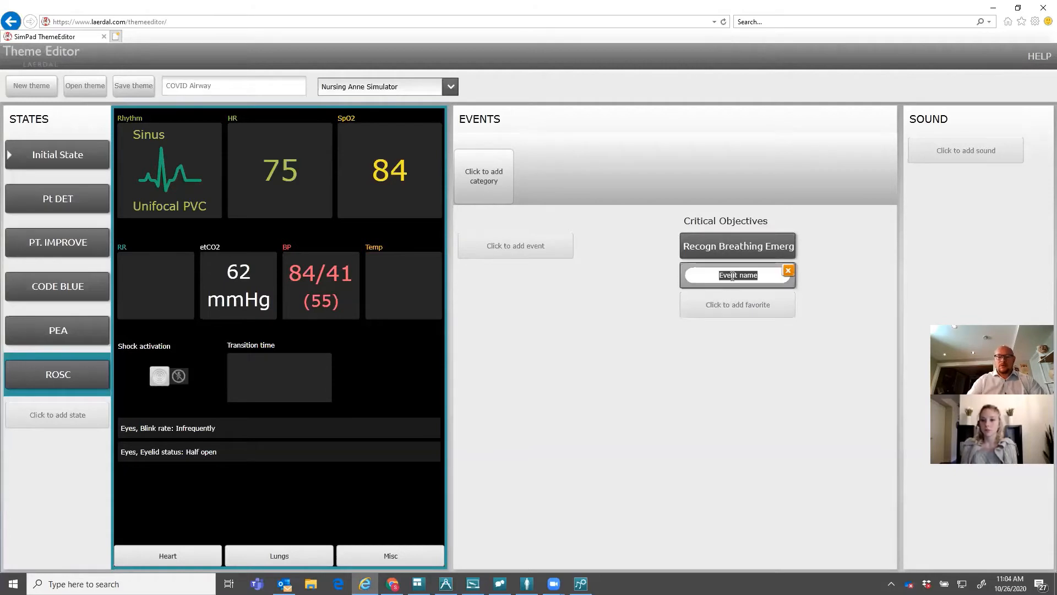
type("Provide T")
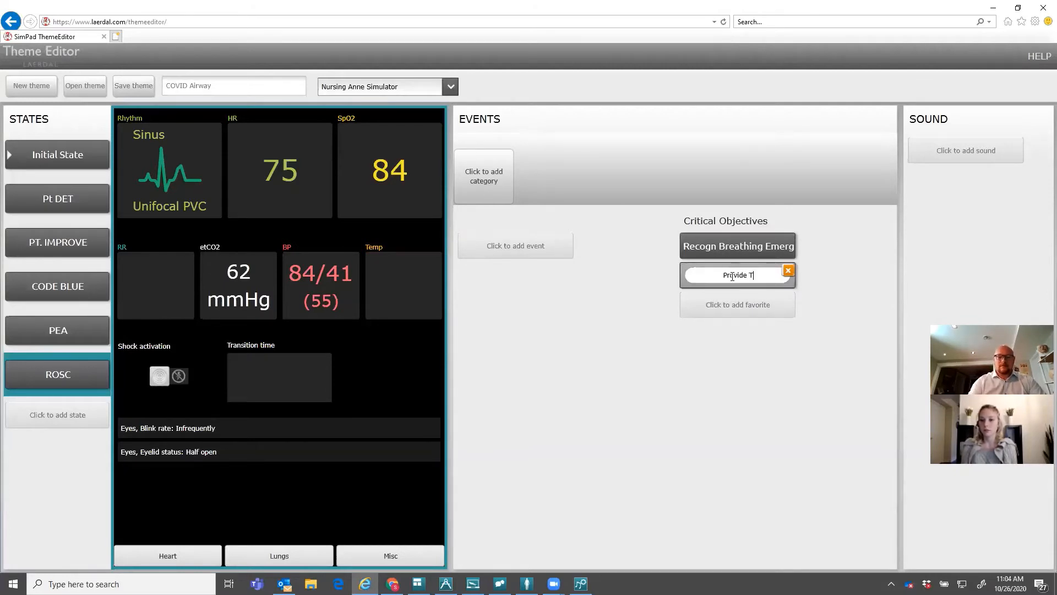
type("x for ")
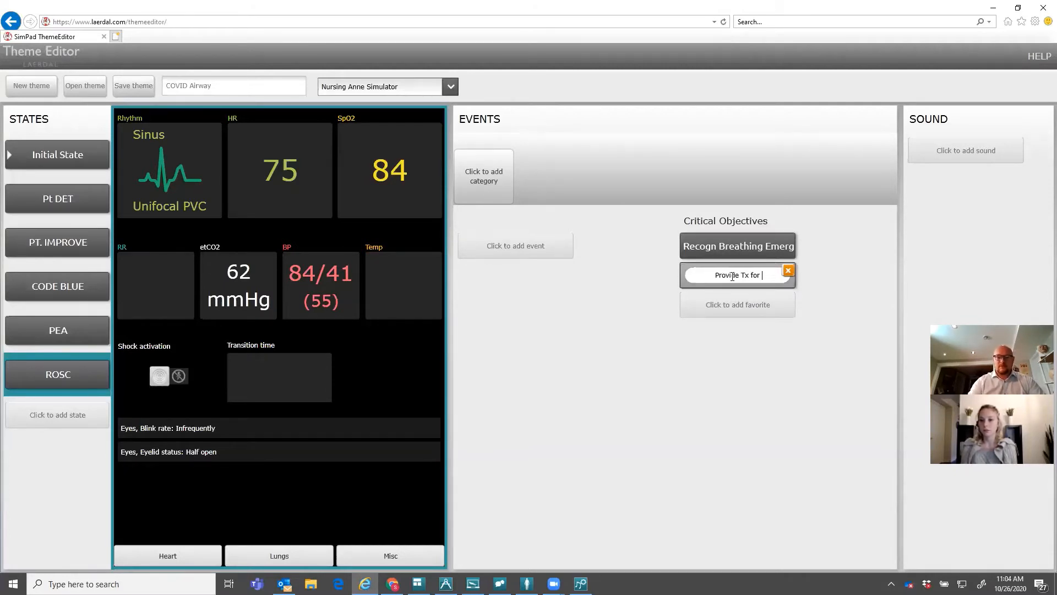
type("SOB")
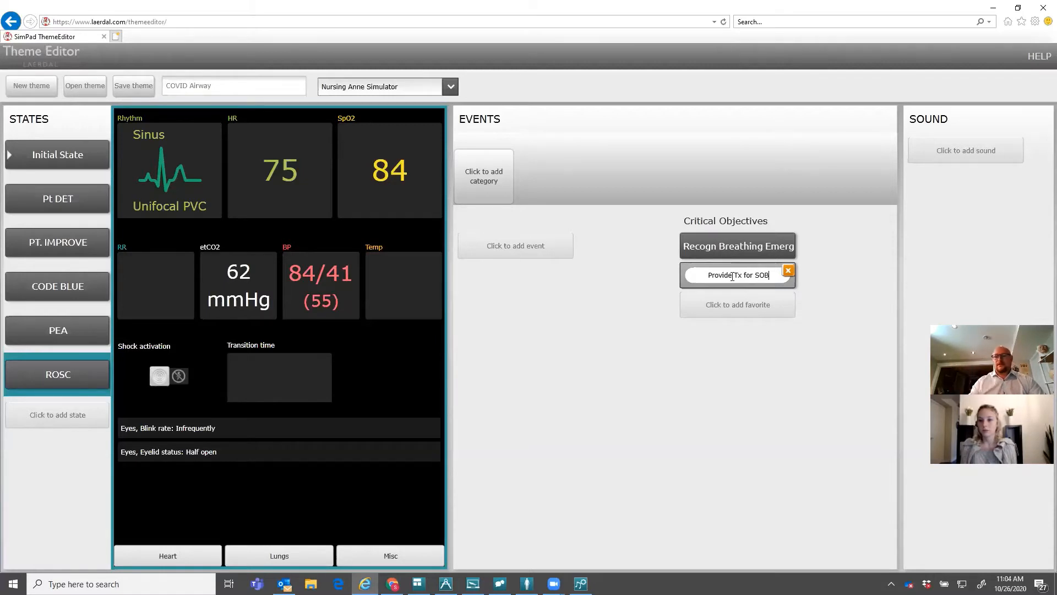
Add a third favorite event named "Code Blue performance" under Critical Objectives
left_click(769, 367)
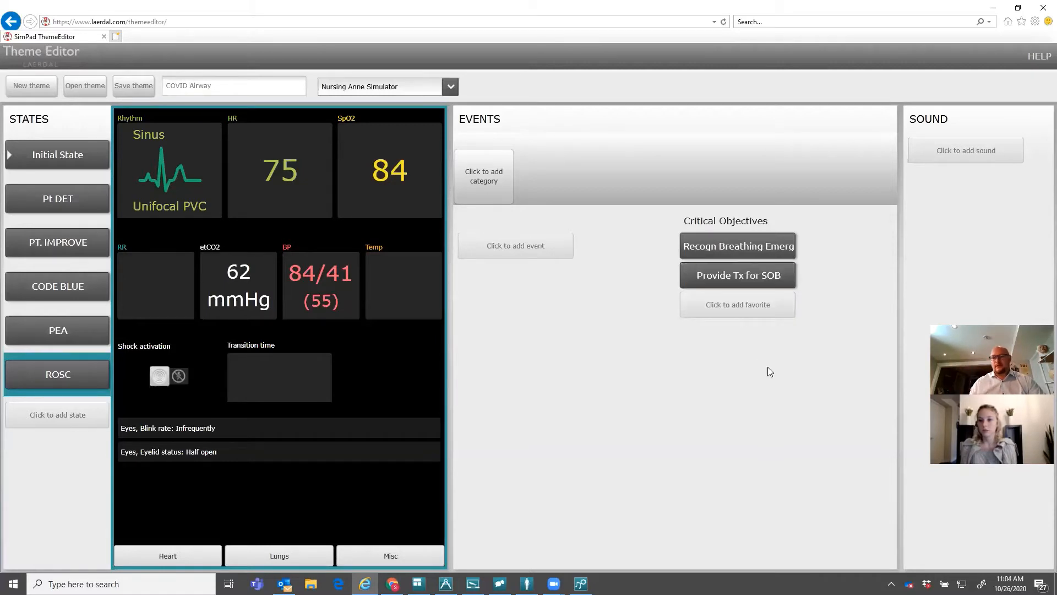
left_click(737, 305)
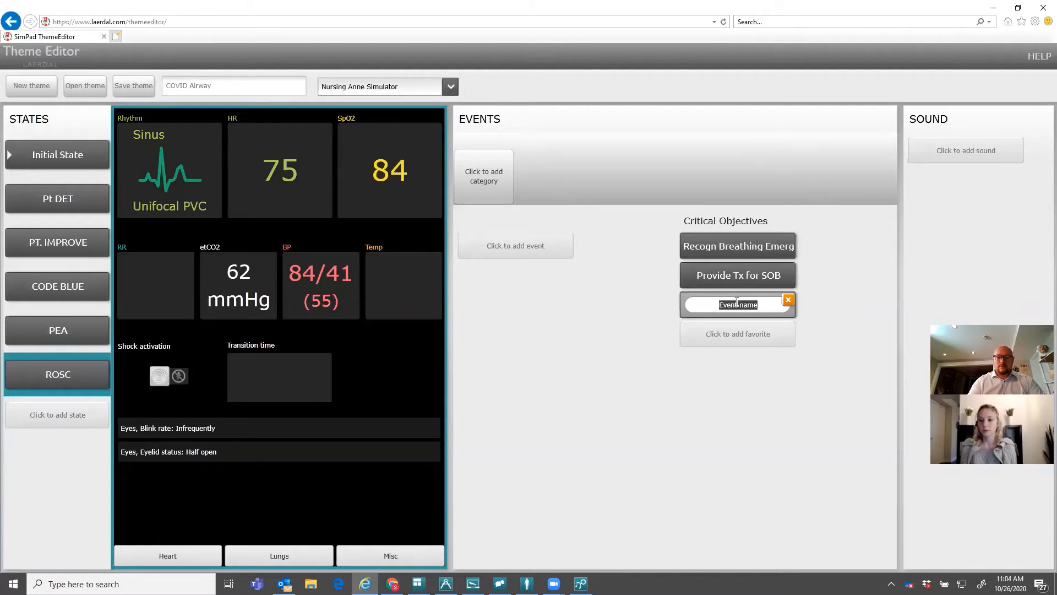
type("Code Blue performance")
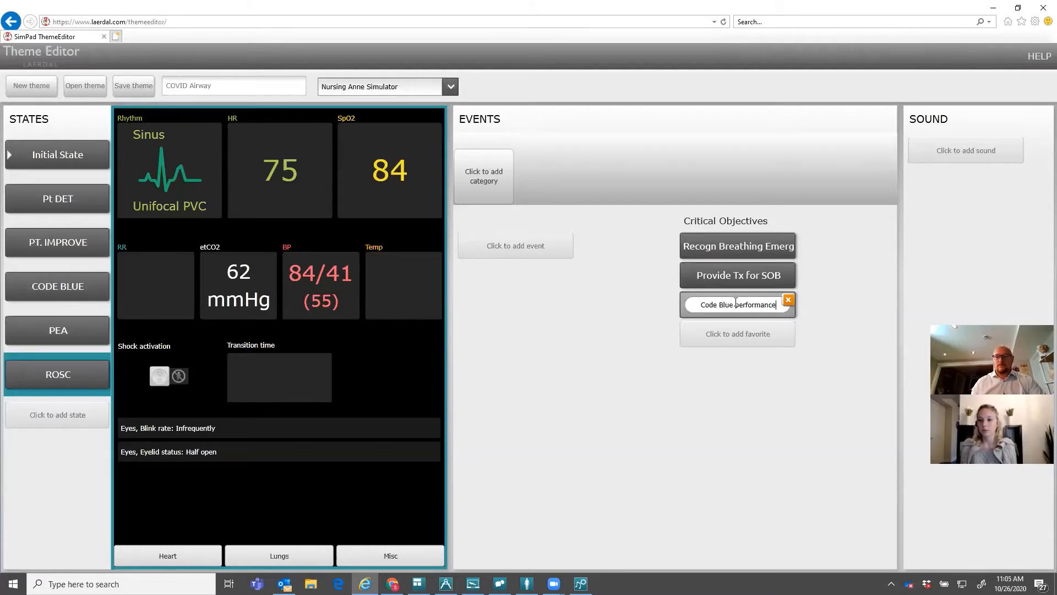
key("Return")
Add a fourth favorite event named "Team communication" under Critical Objectives
left_click(721, 339)
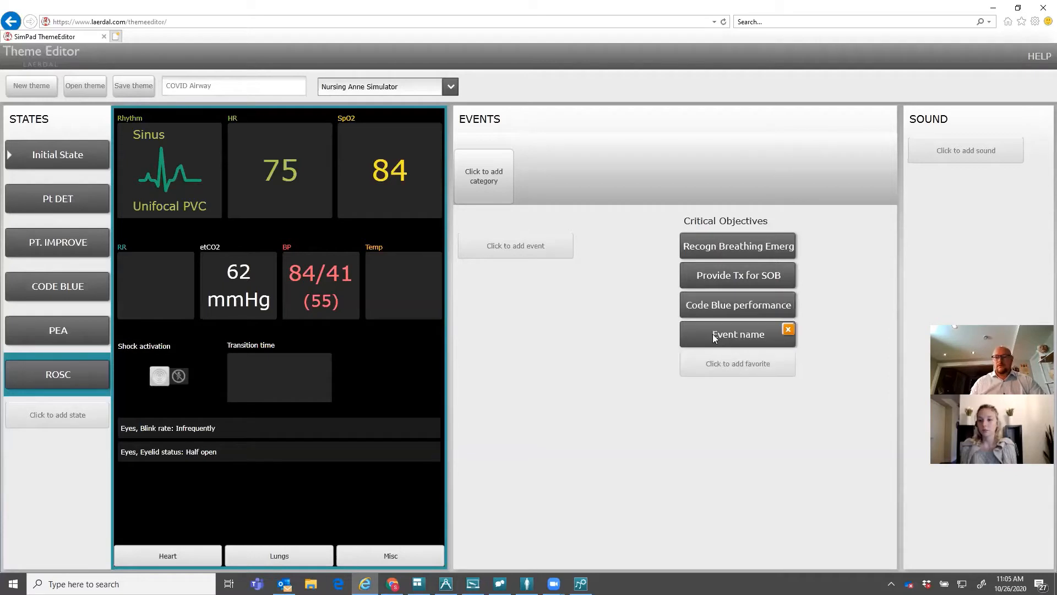
left_click(713, 334)
type("Team communication")
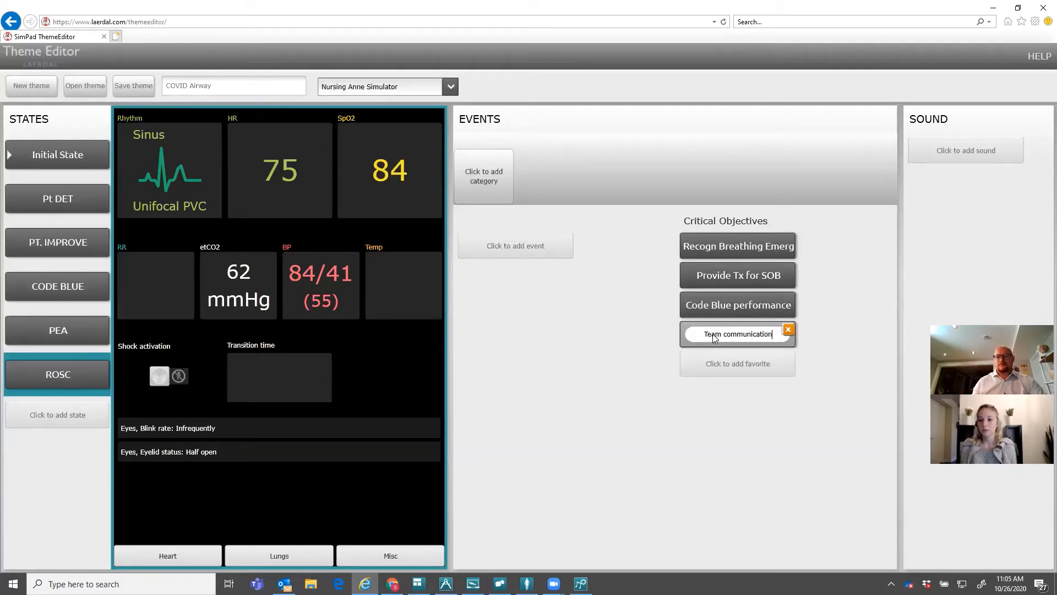
key("Return")
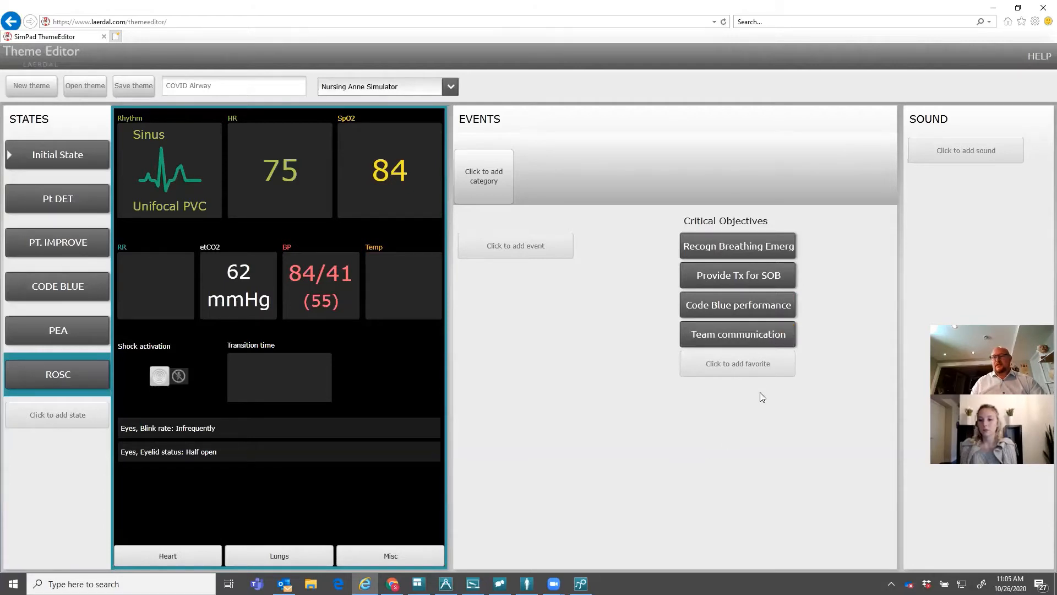
Rename the second Critical Objectives favorite as "Provide Tx for SOB 1.1.b.c" and dismiss the e-mail notification
double_click(766, 276)
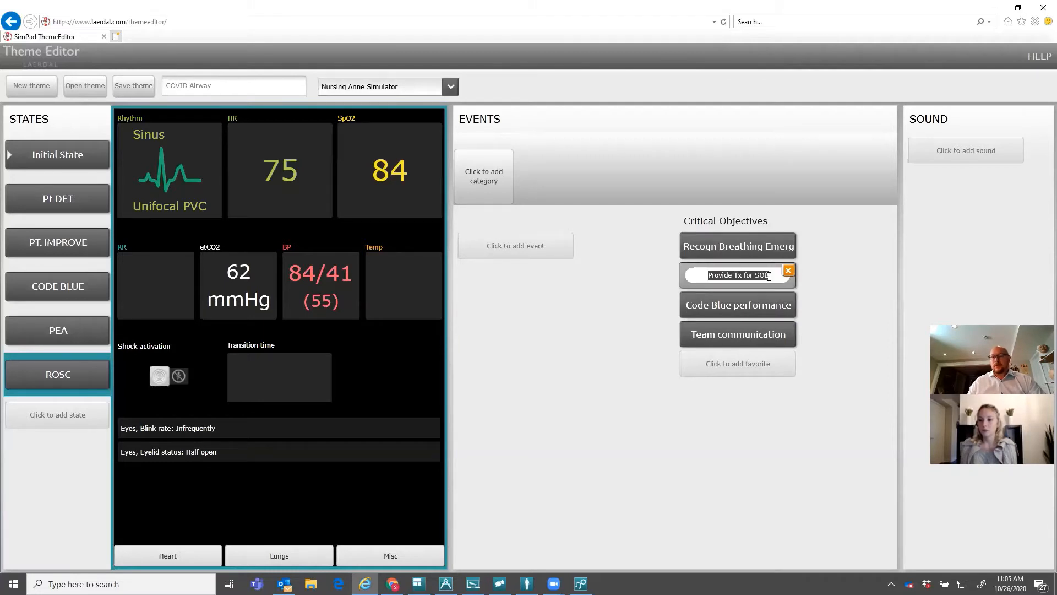
left_click(769, 277)
type("1.")
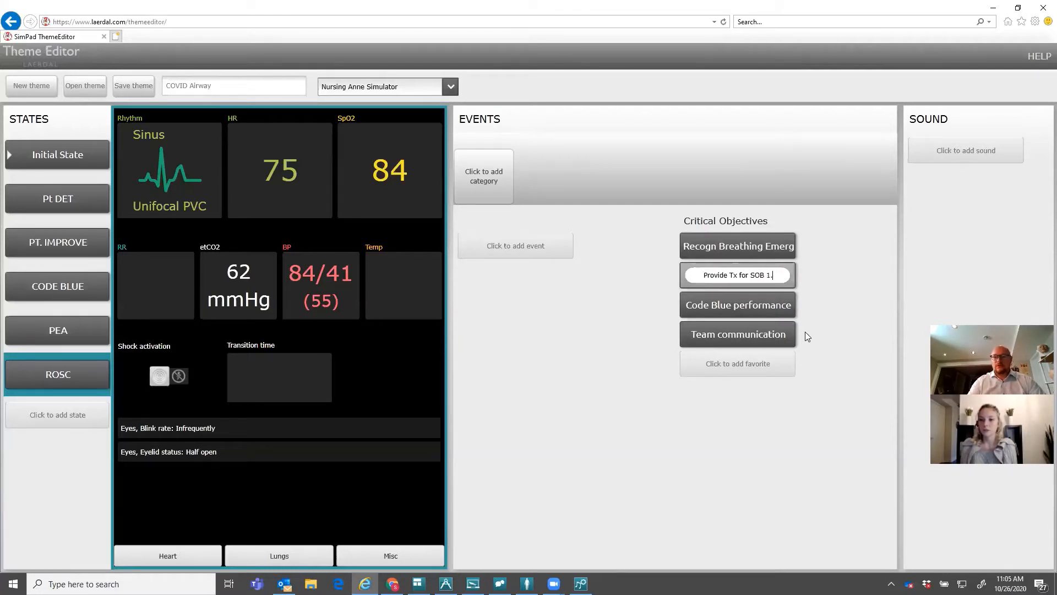
type("1.b")
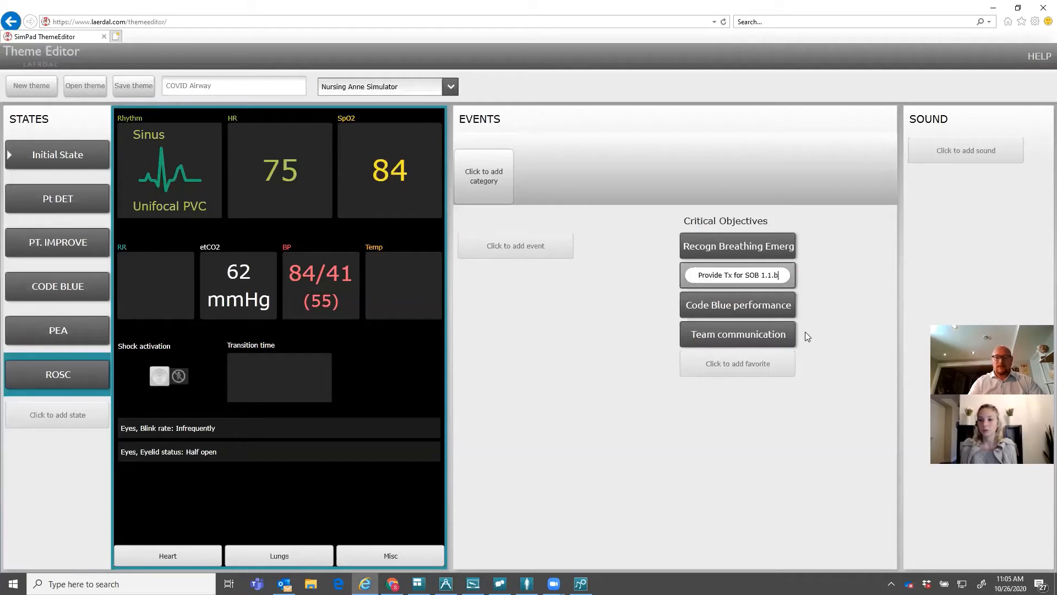
type(".c")
key("Return")
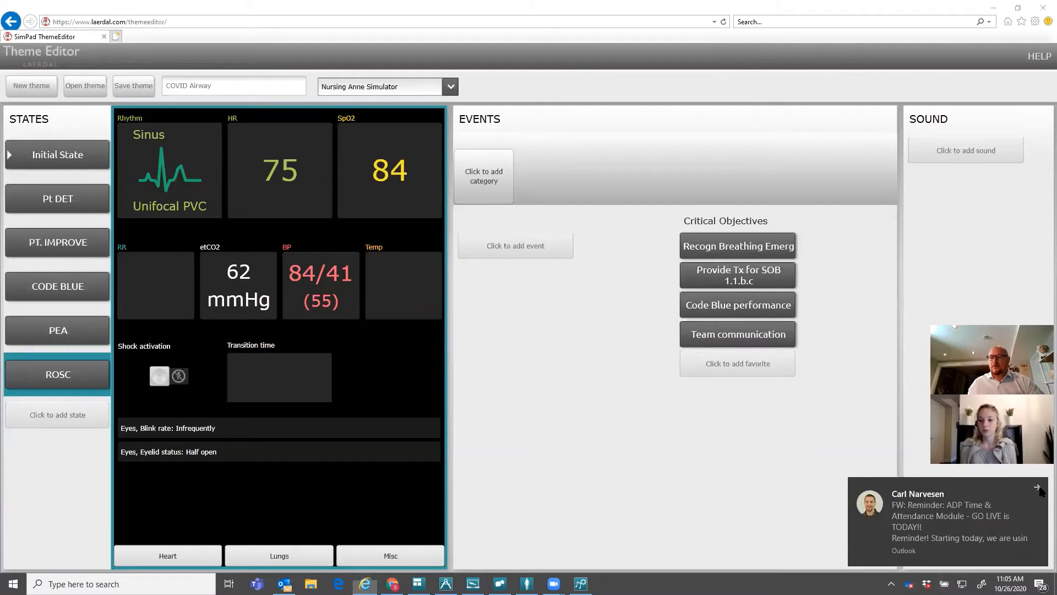
left_click(1039, 487)
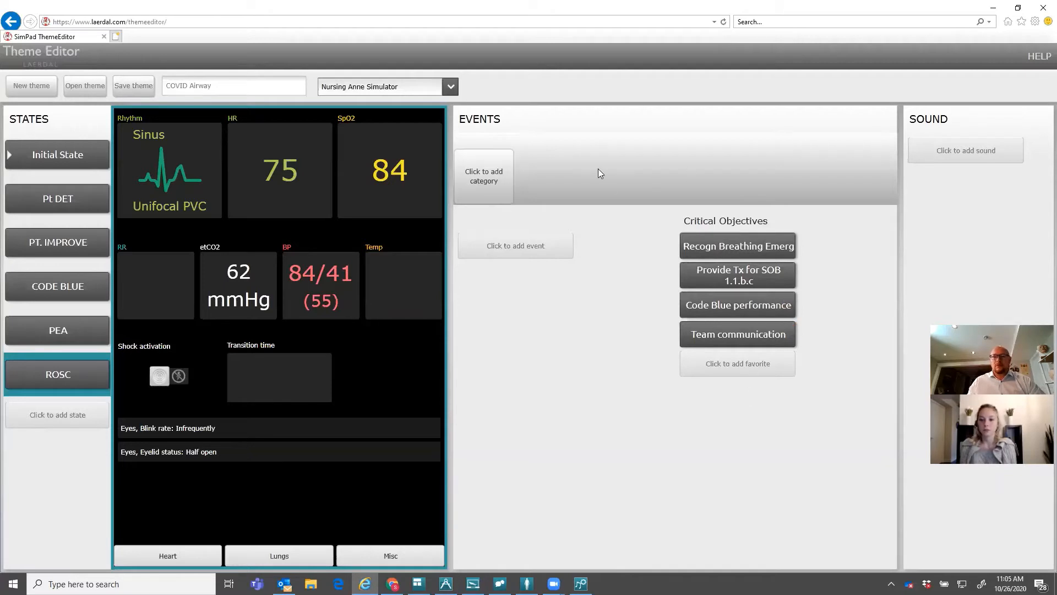
Add a first event category and name it "Airway"
left_click(488, 176)
left_click(502, 219)
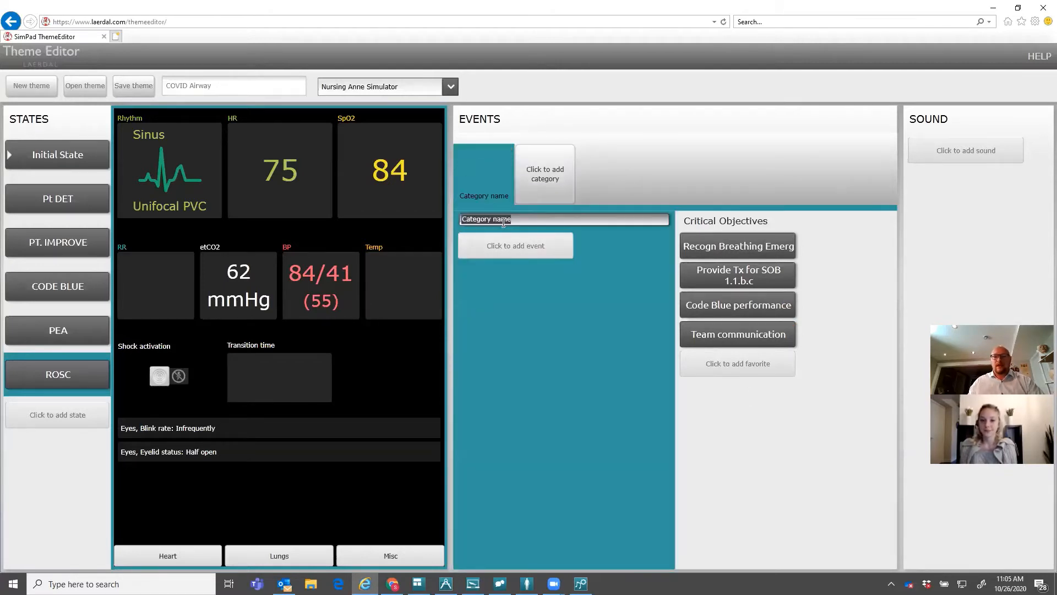
type("Airway")
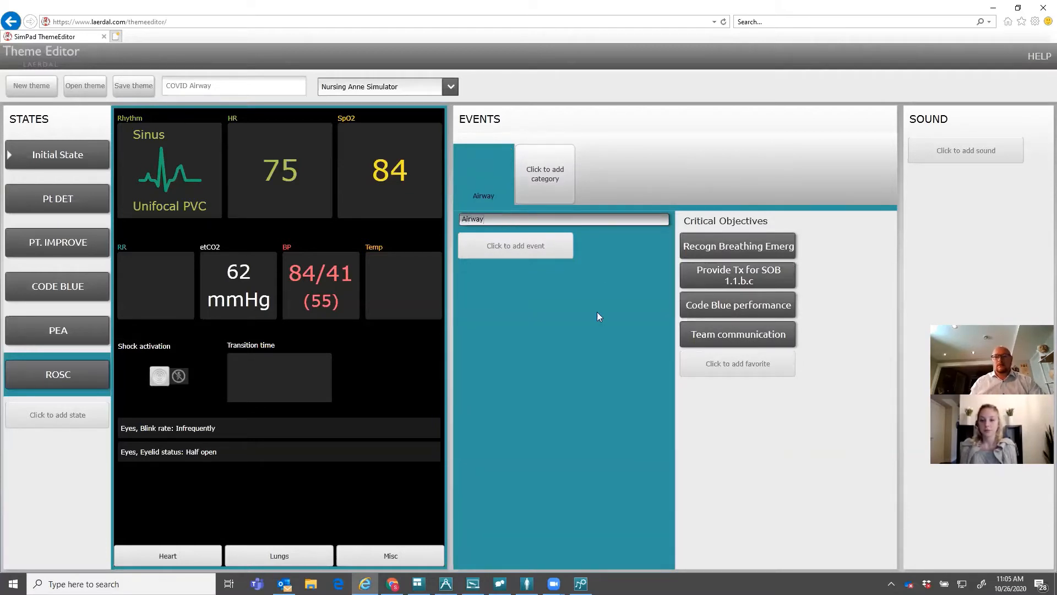
left_click(563, 465)
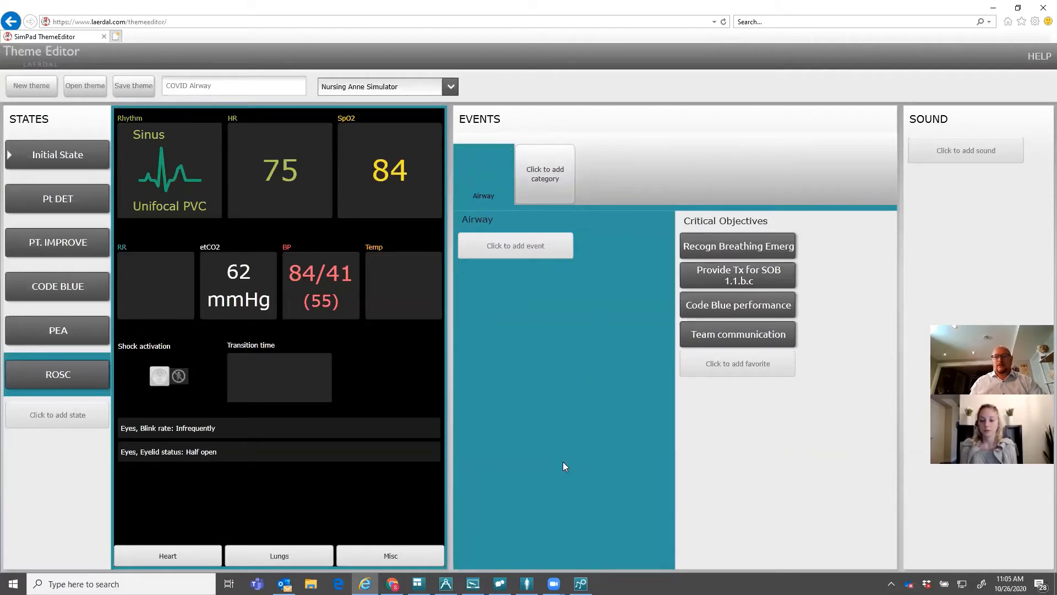
Extend the Airway category's name to "Airway / Breathing"
left_click(497, 219)
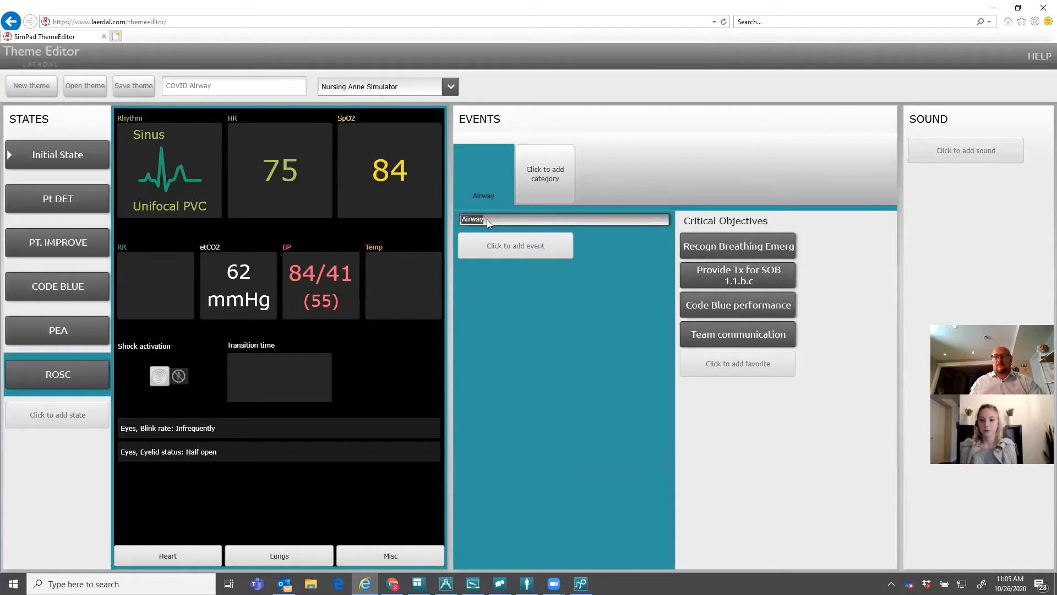
left_click(490, 220)
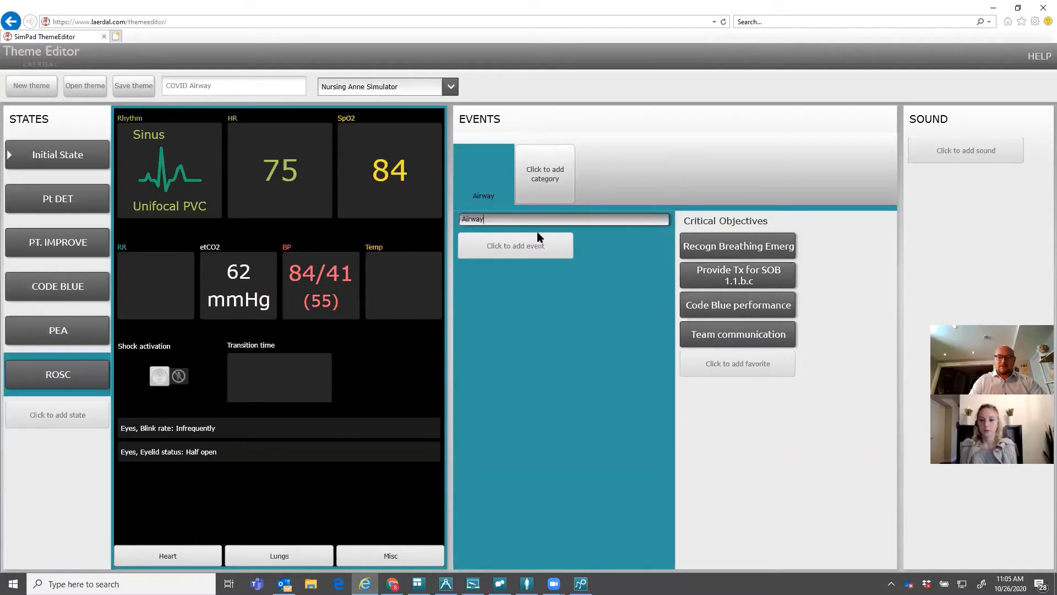
type("/ Breath")
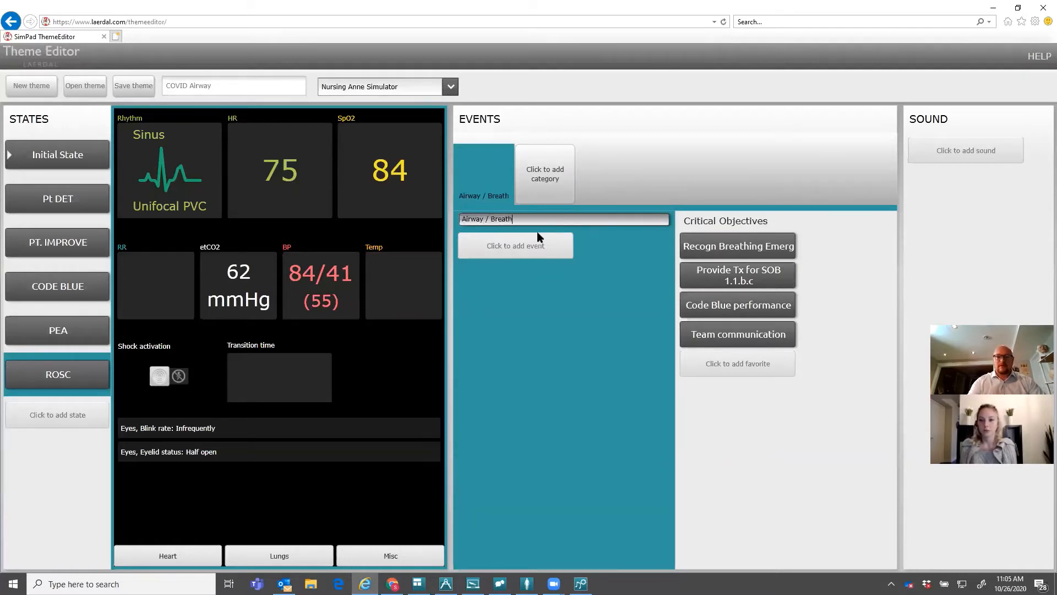
type("ing")
left_click(540, 432)
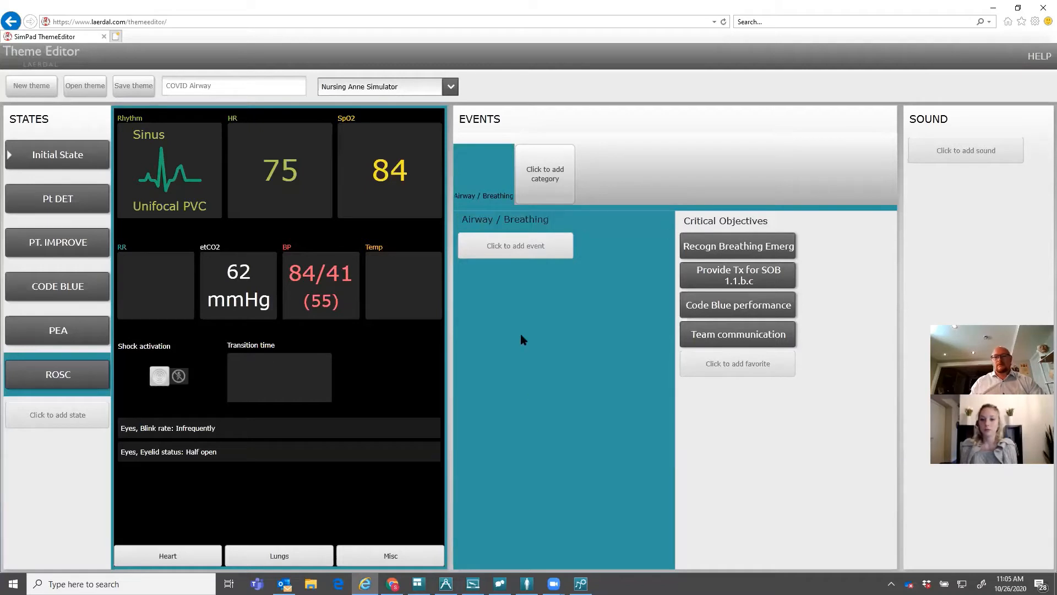
Replace the category's name with "irway/Breathing", without spaces around the slash
left_click(542, 220)
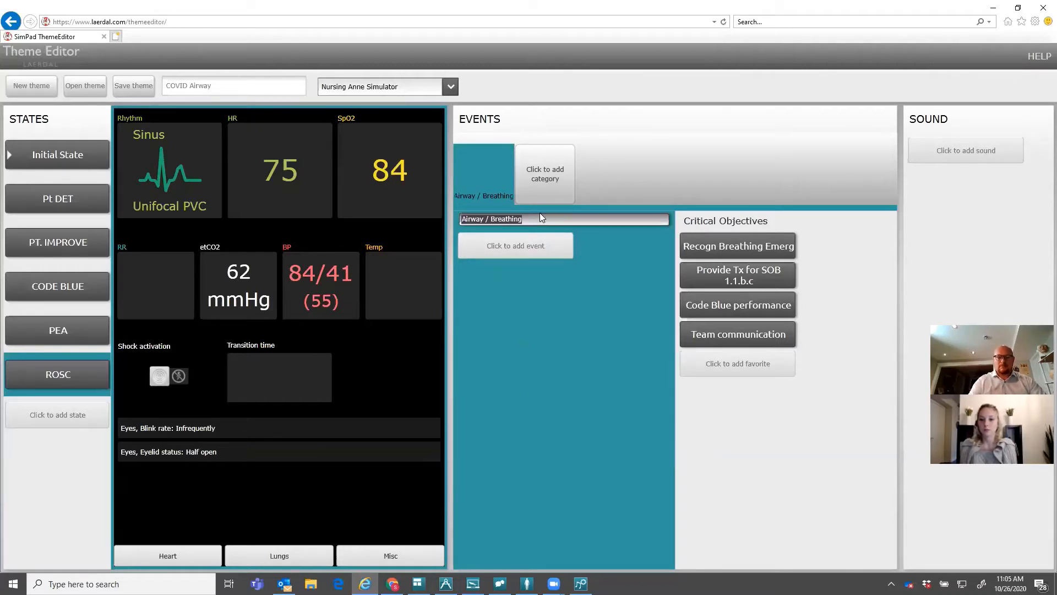
key("BackSpace")
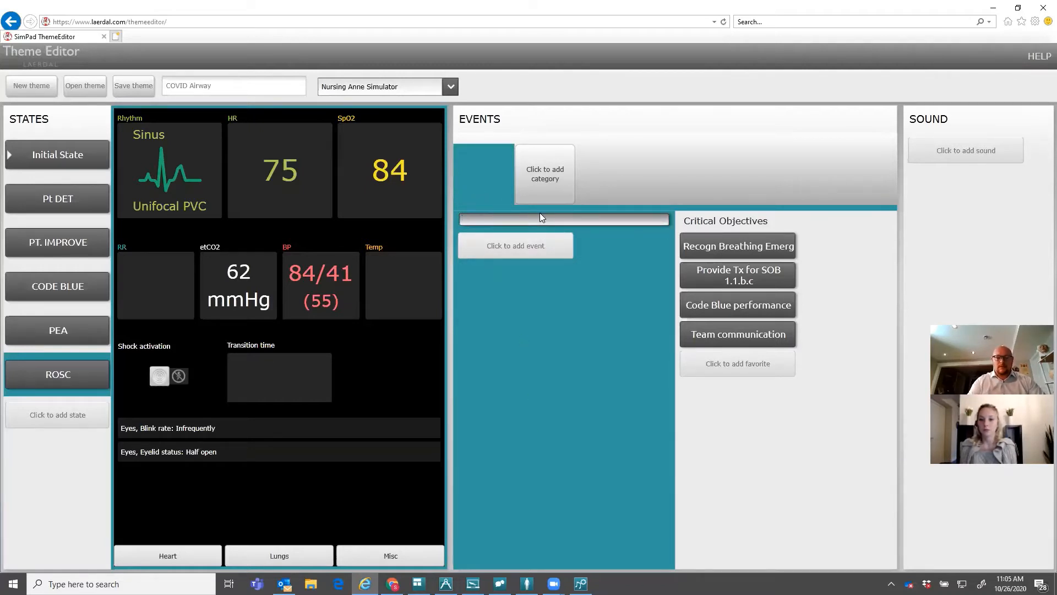
type("irway/Bre")
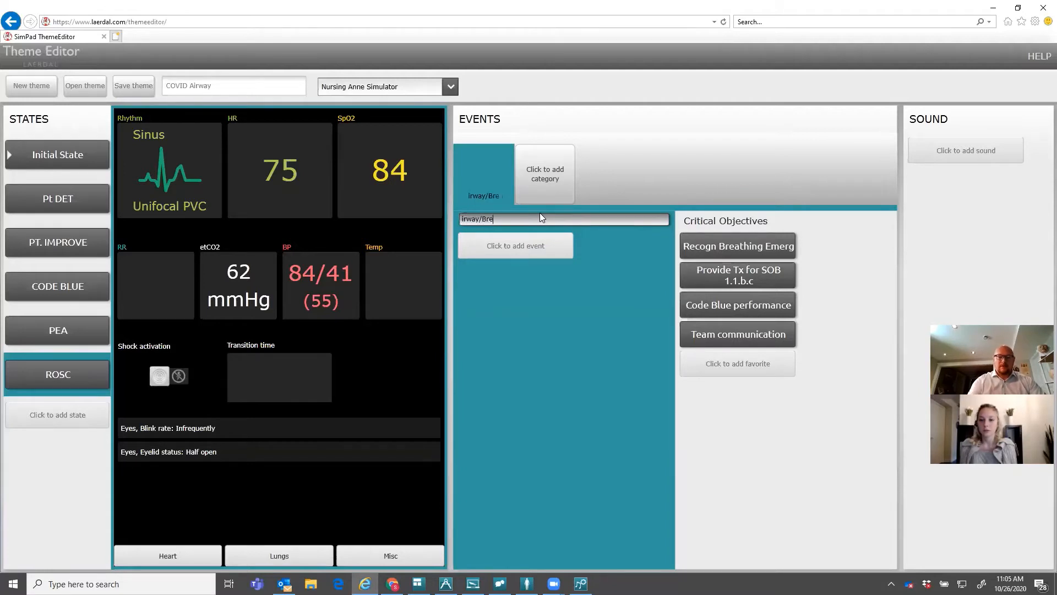
type("athing")
left_click(532, 318)
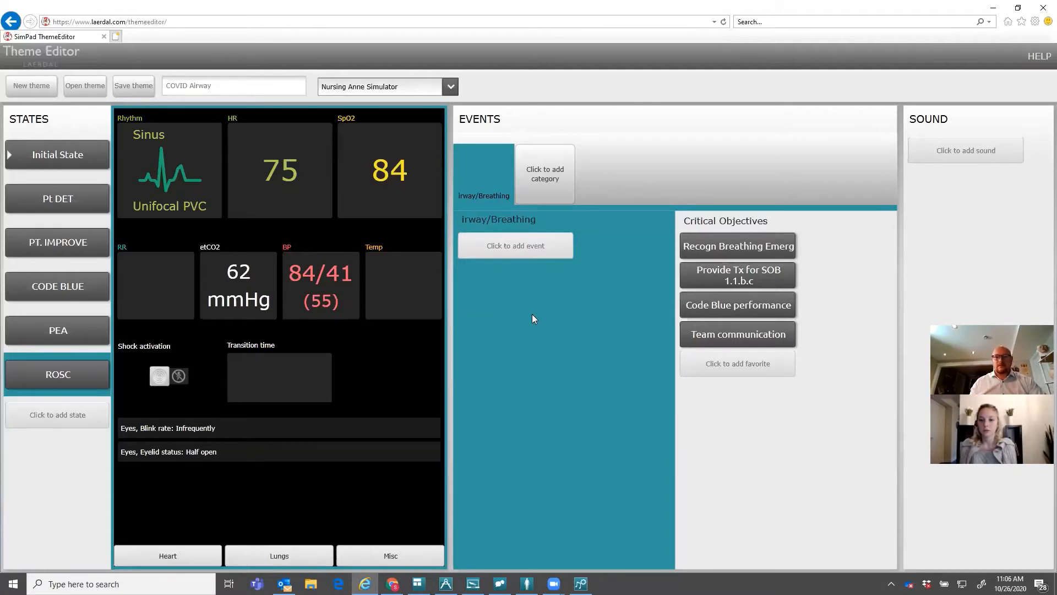
Rename the first event category as "A/B" and assign it the A/B icon
left_click(493, 219)
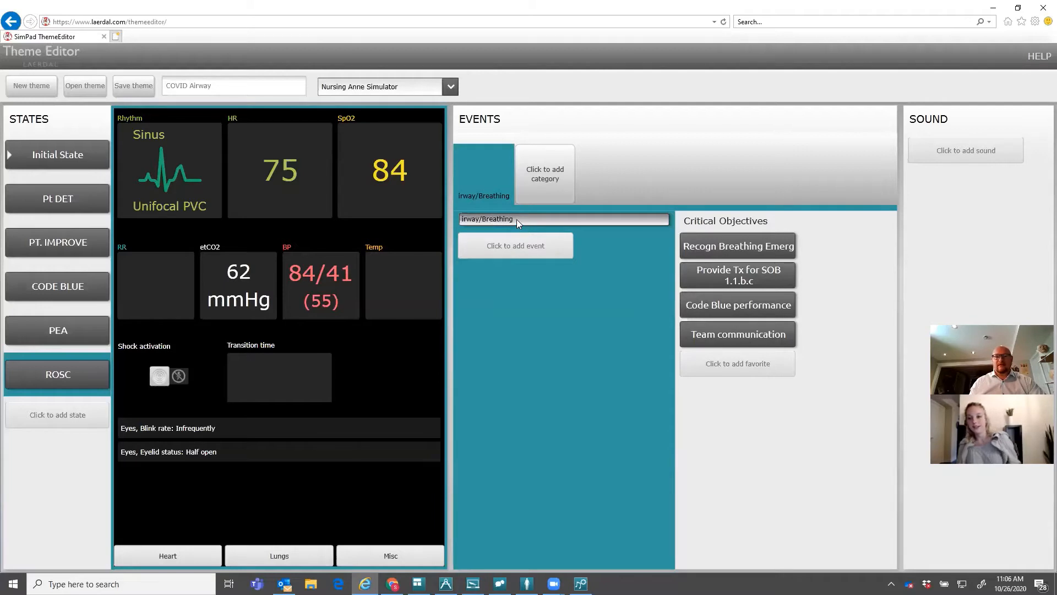
left_click(514, 220)
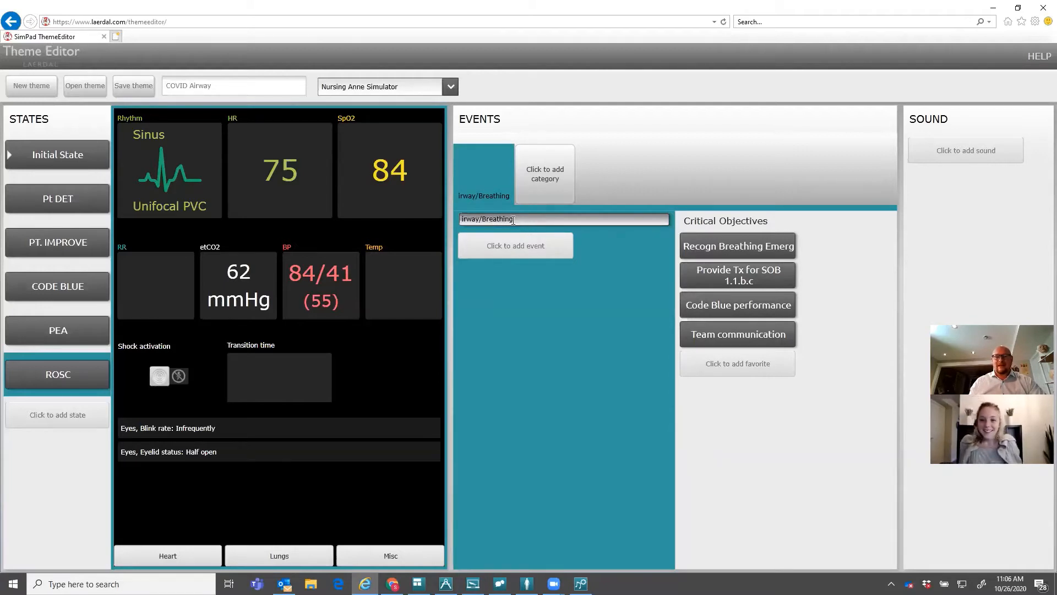
key("ctrl+a")
type("A/B")
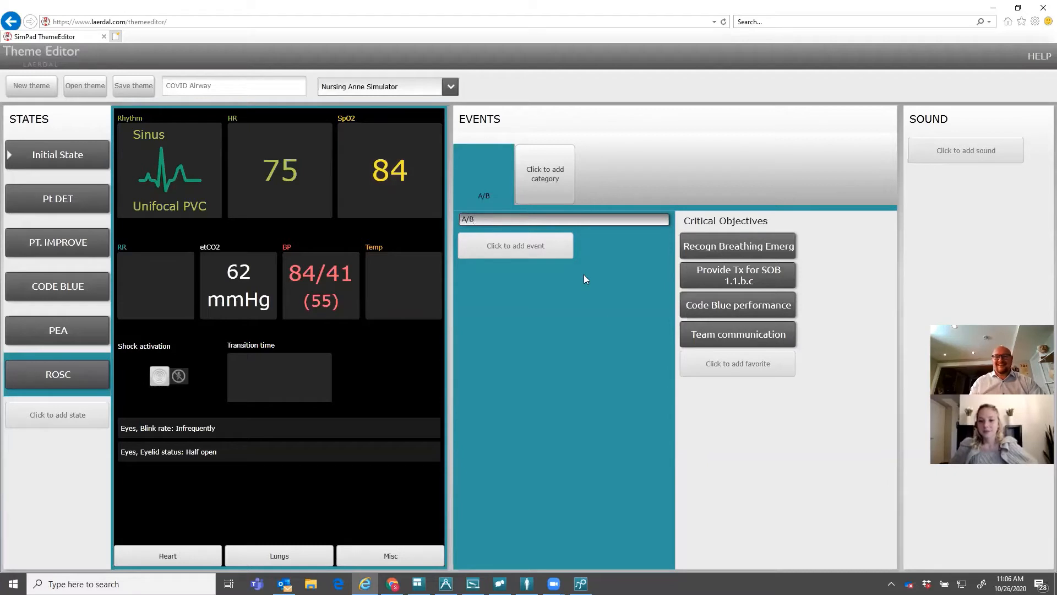
key("Return")
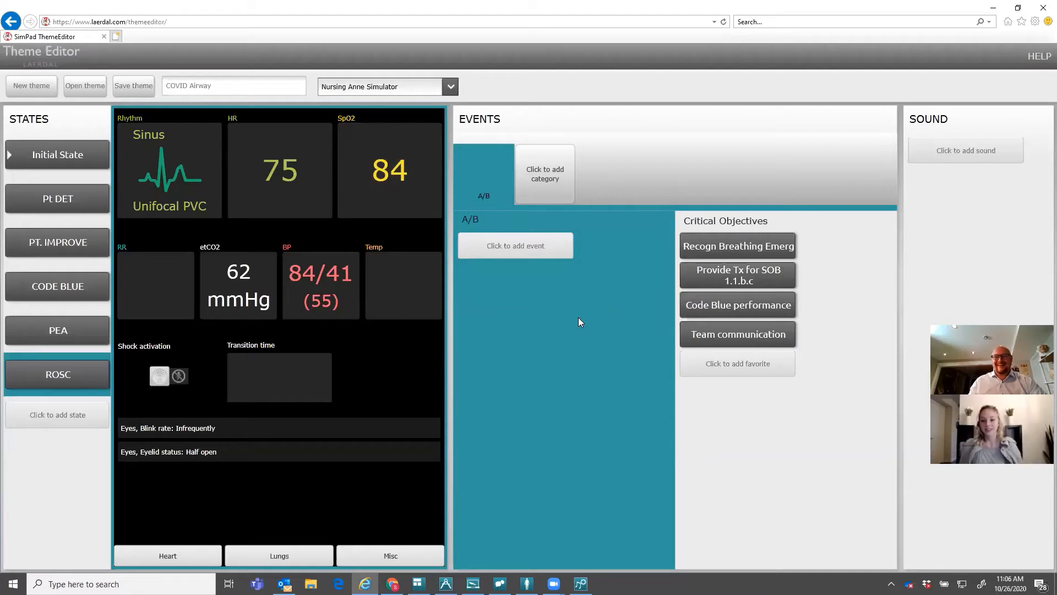
double_click(478, 170)
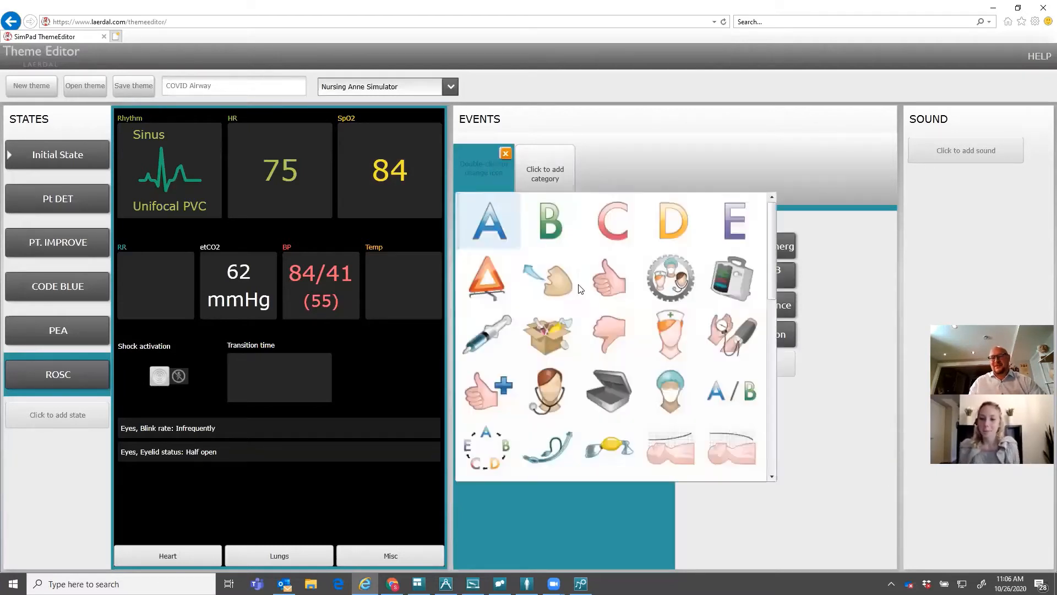
left_click(741, 385)
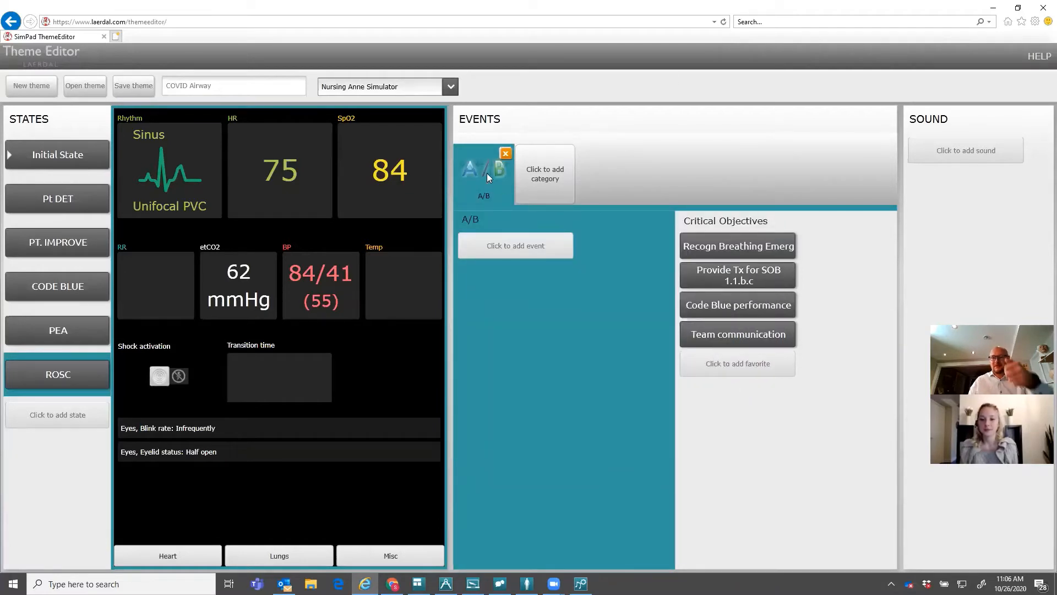
Add a second event category and assign it the C/D icon
left_click(562, 180)
double_click(538, 166)
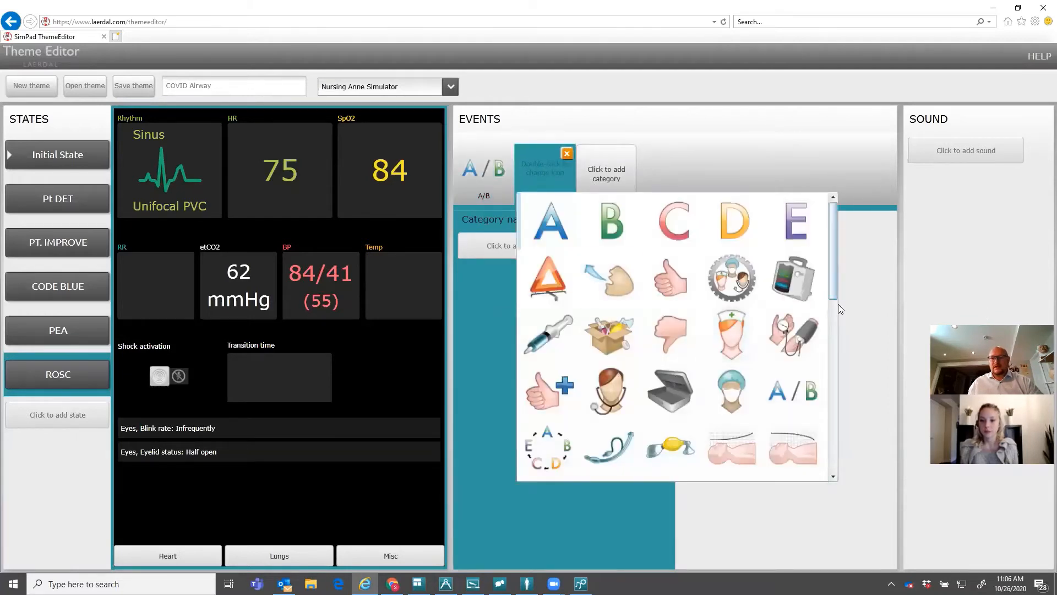
scroll(834, 304, "down", 3)
left_click(687, 351)
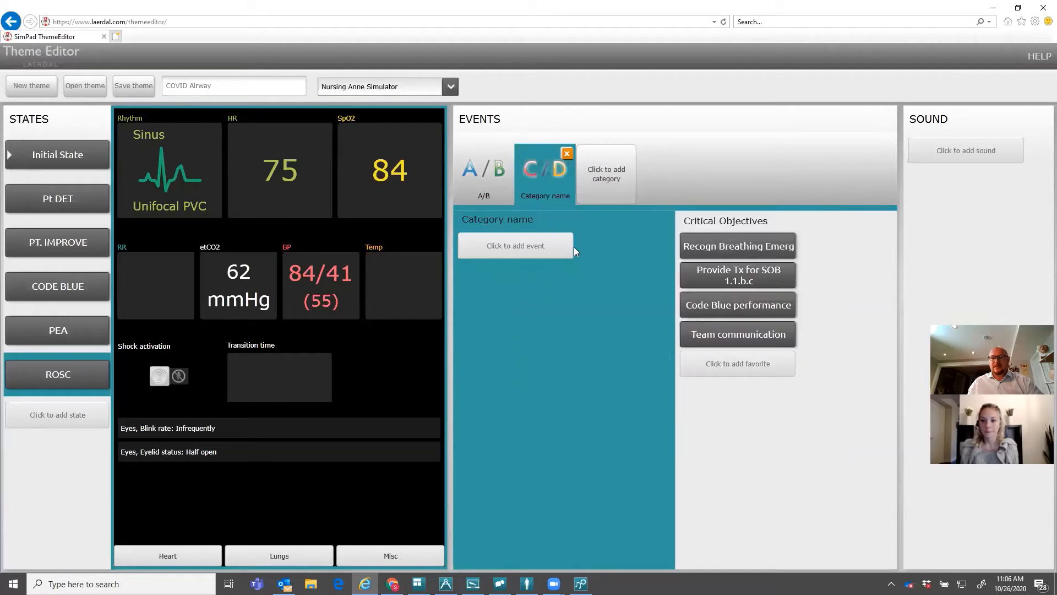
Add a third event category, assign it the gloved hands icon and name it "PPE"
left_click(607, 174)
double_click(607, 173)
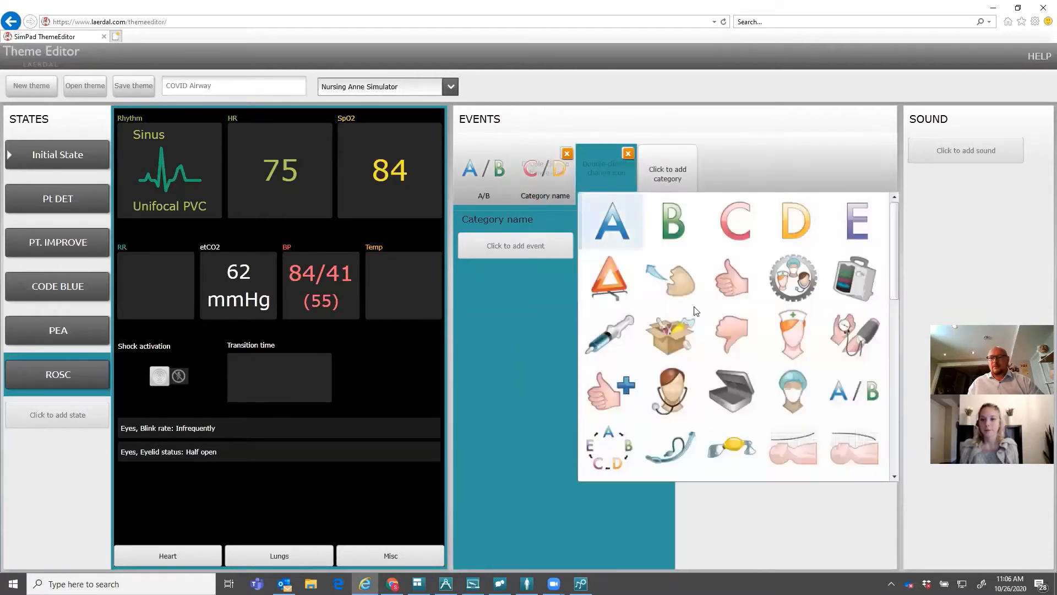
scroll(896, 306, "down", 3)
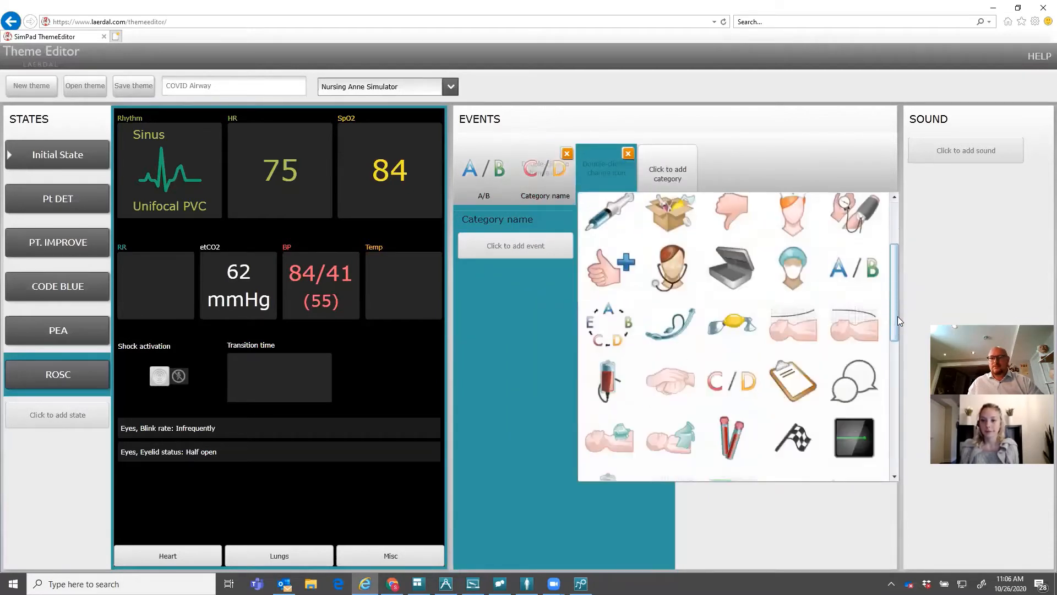
left_click_drag(901, 327, 902, 463)
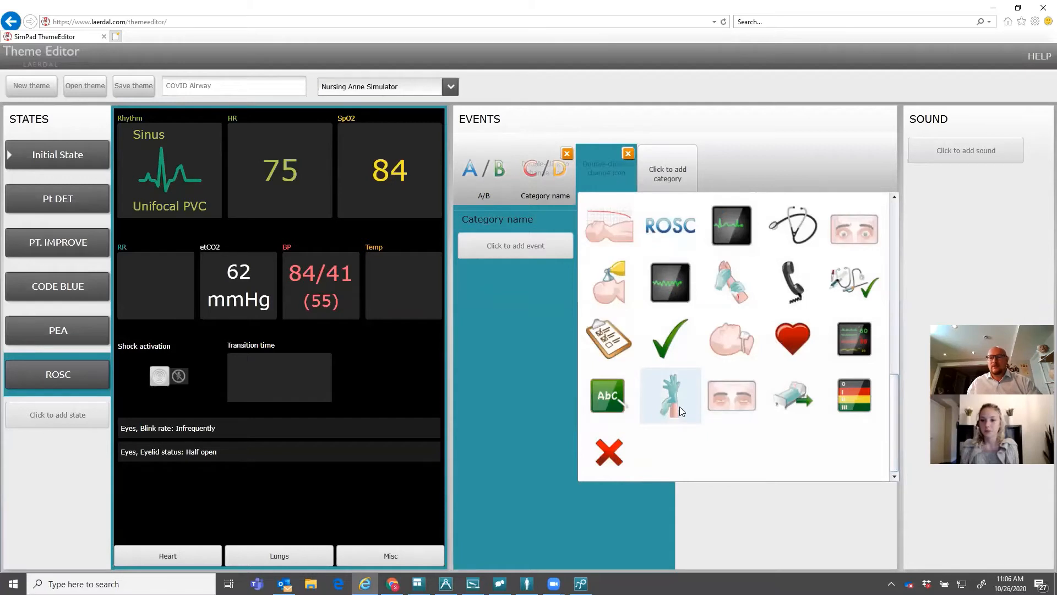
left_click(671, 395)
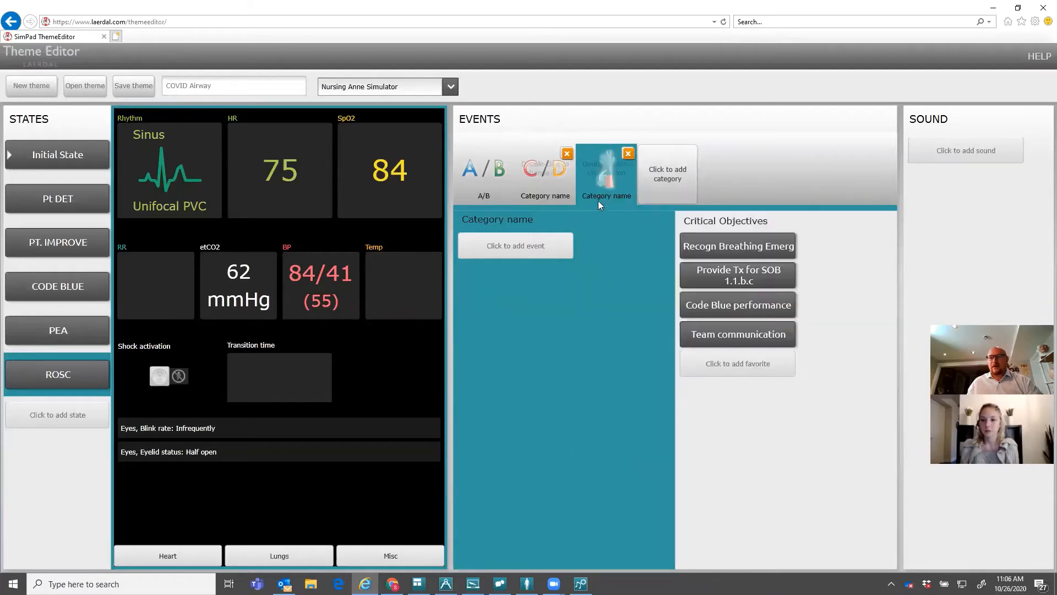
left_click(538, 221)
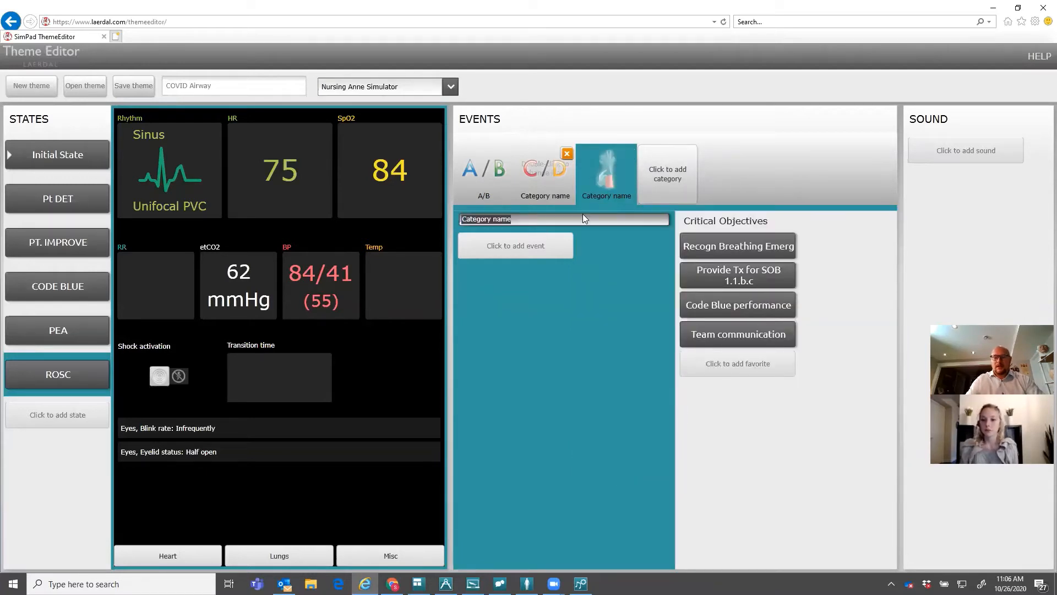
type("PPE")
left_click(577, 303)
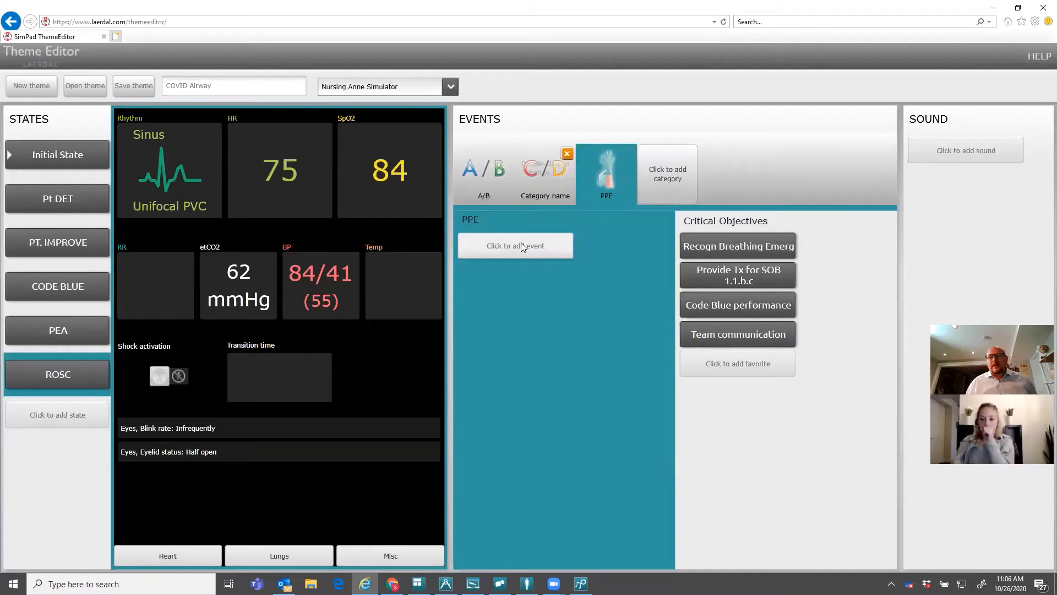
Add the events "Gloves" and "Mask" to the PPE category
mouse_move(628, 156)
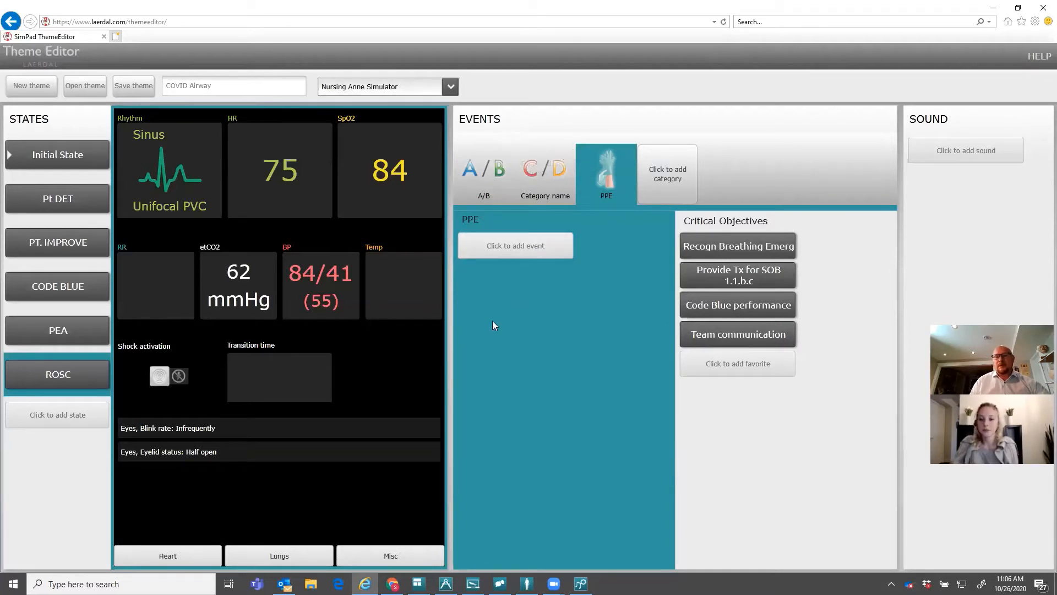
left_click(510, 244)
double_click(505, 248)
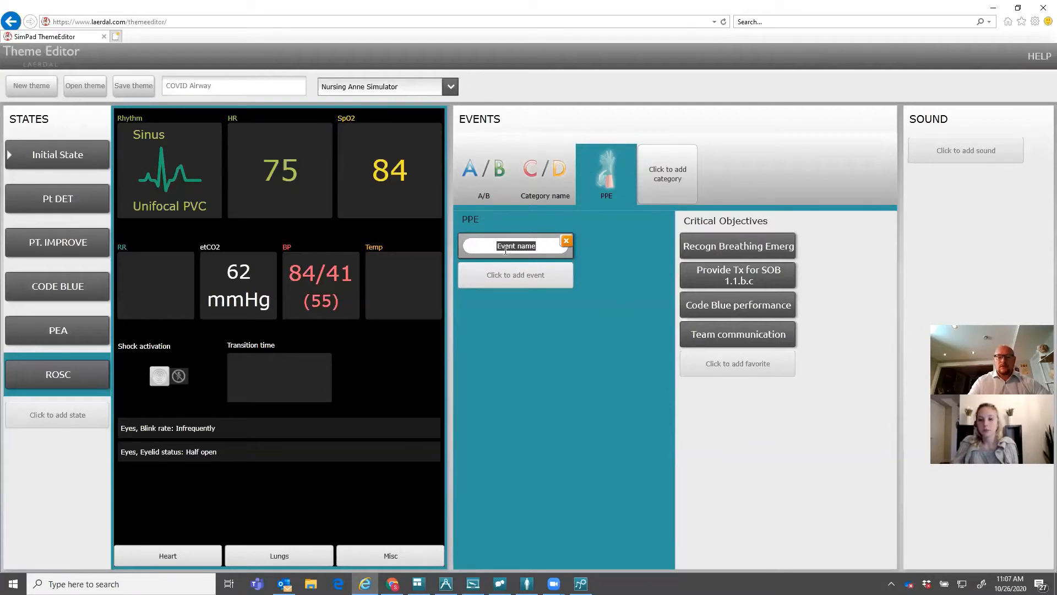
type("Gloves")
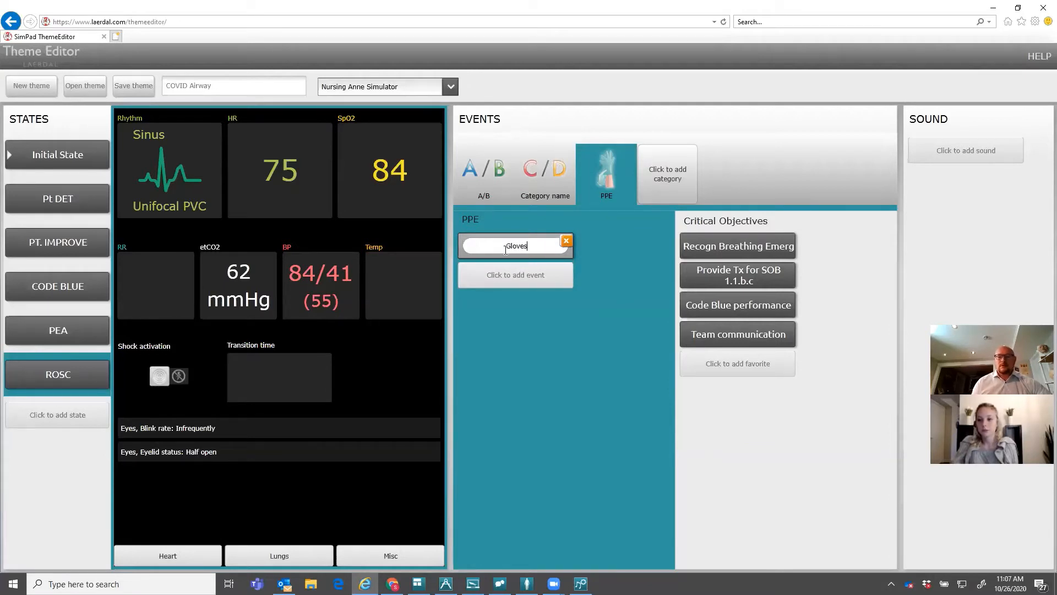
key("Return")
left_click(507, 276)
double_click(505, 275)
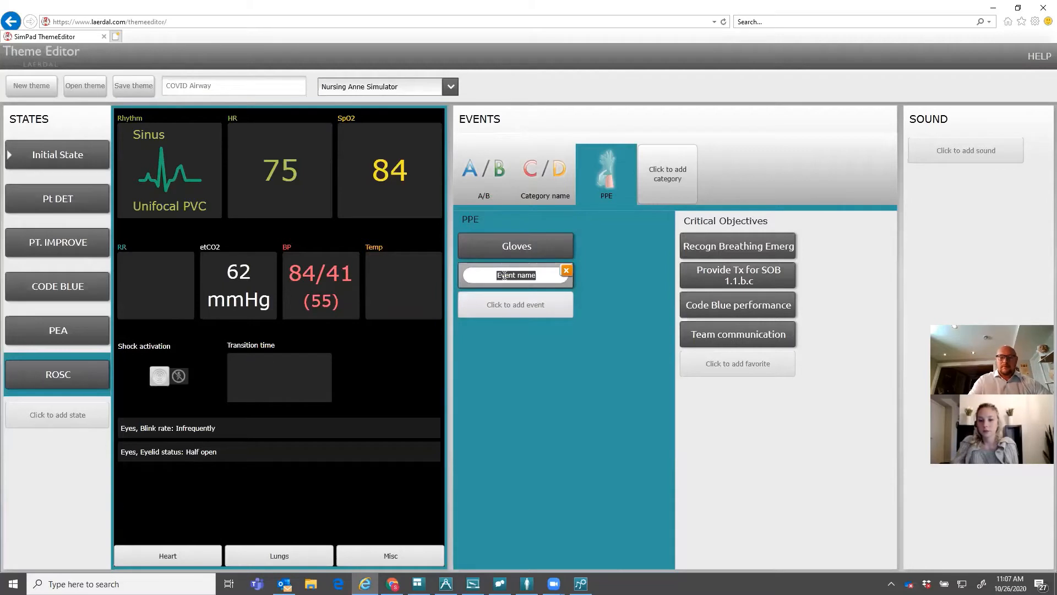
type("Mask")
key("Return")
Add the events "Shield" and "Gown" below Mask in the PPE category
left_click(544, 309)
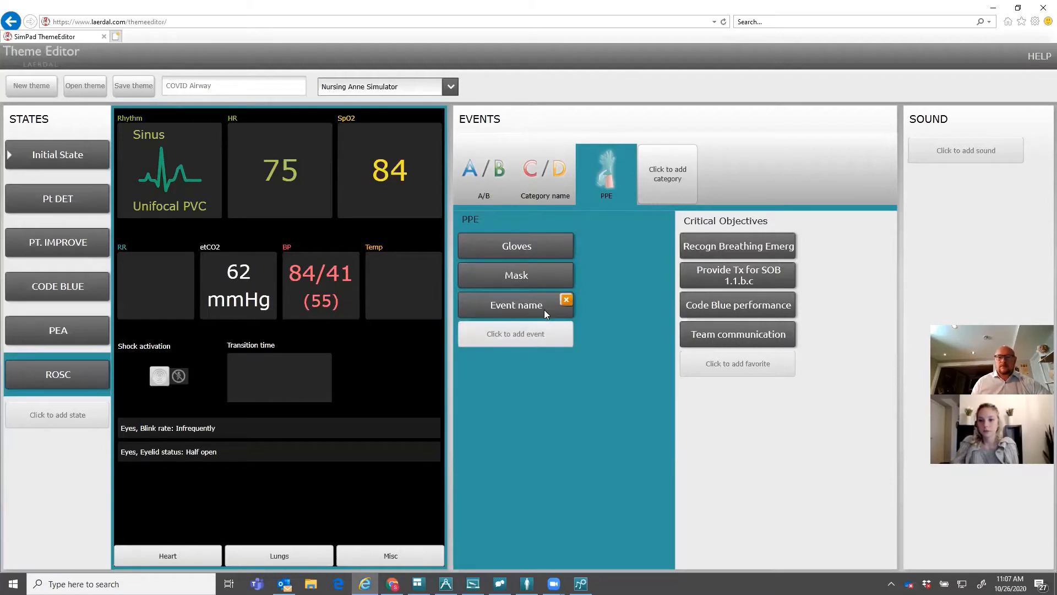
double_click(534, 309)
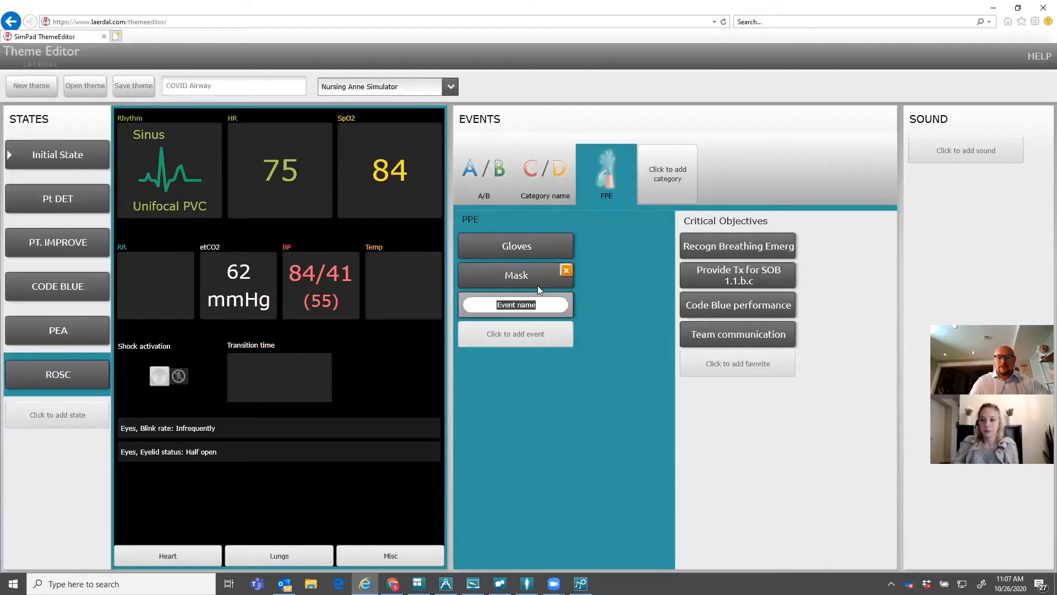
type("Shield")
key("Return")
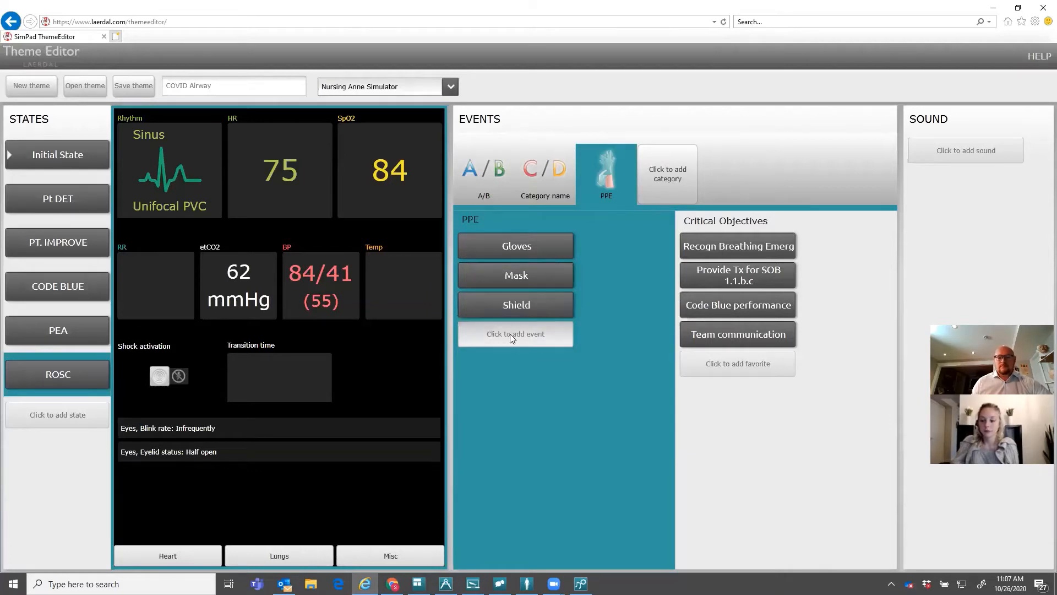
left_click(510, 334)
double_click(525, 334)
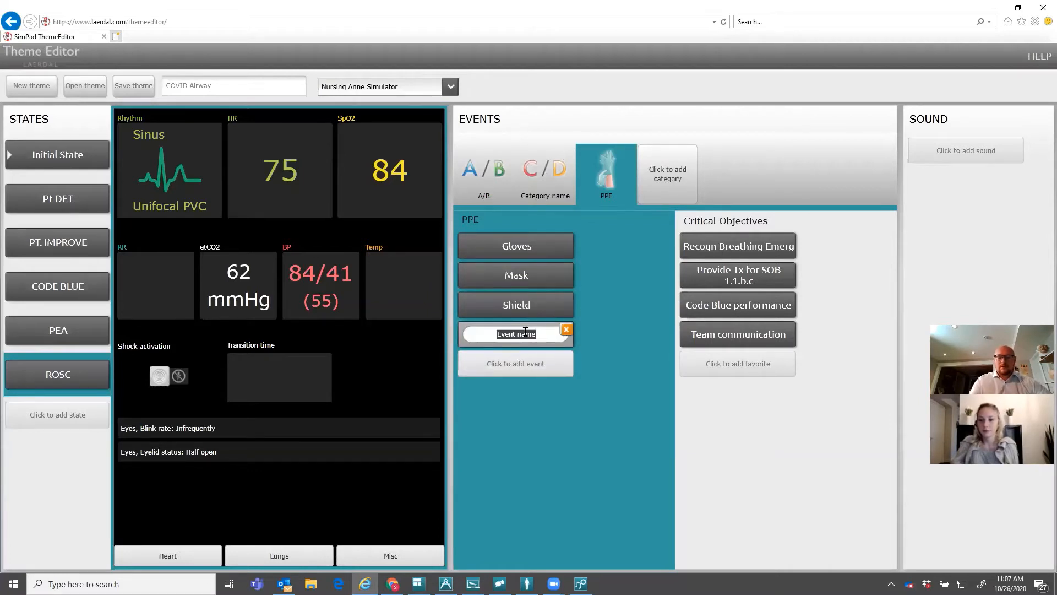
type("Gown")
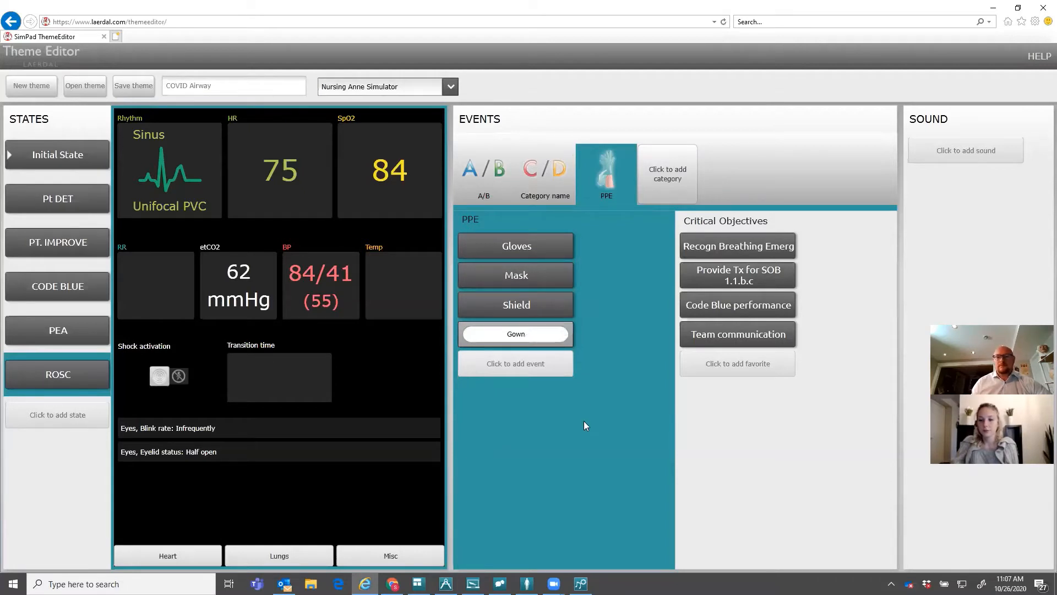
key("Return")
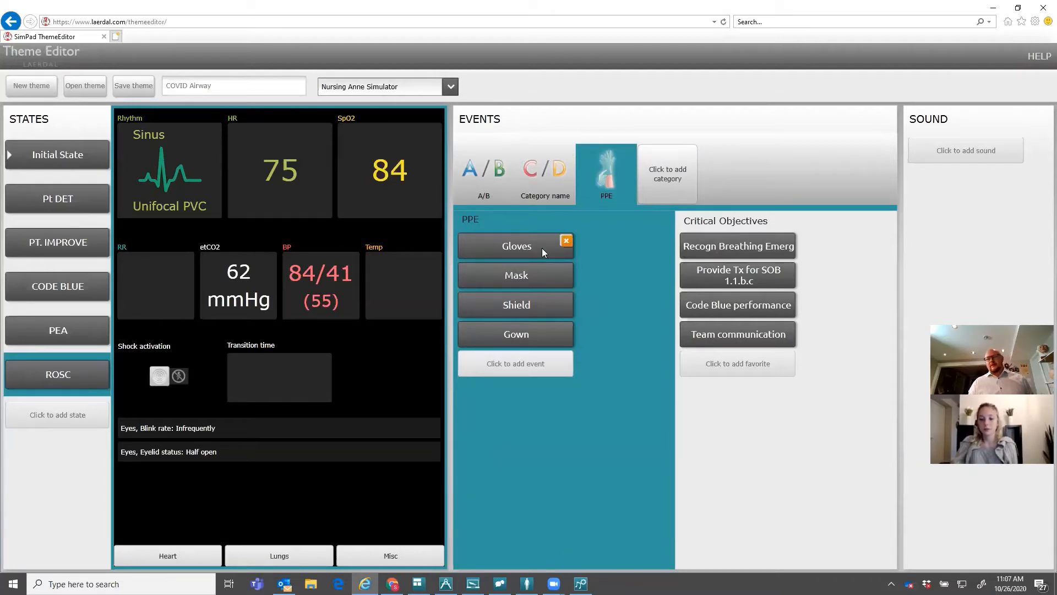
Look through the event lists of the A/B, C/D and PPE categories
left_click(487, 178)
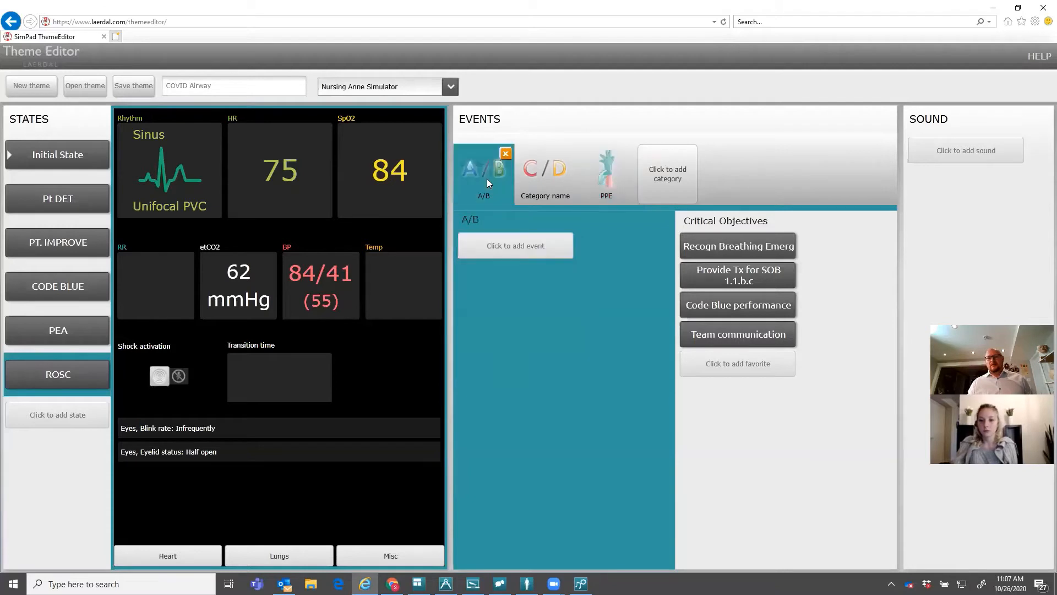
left_click(608, 175)
left_click(552, 182)
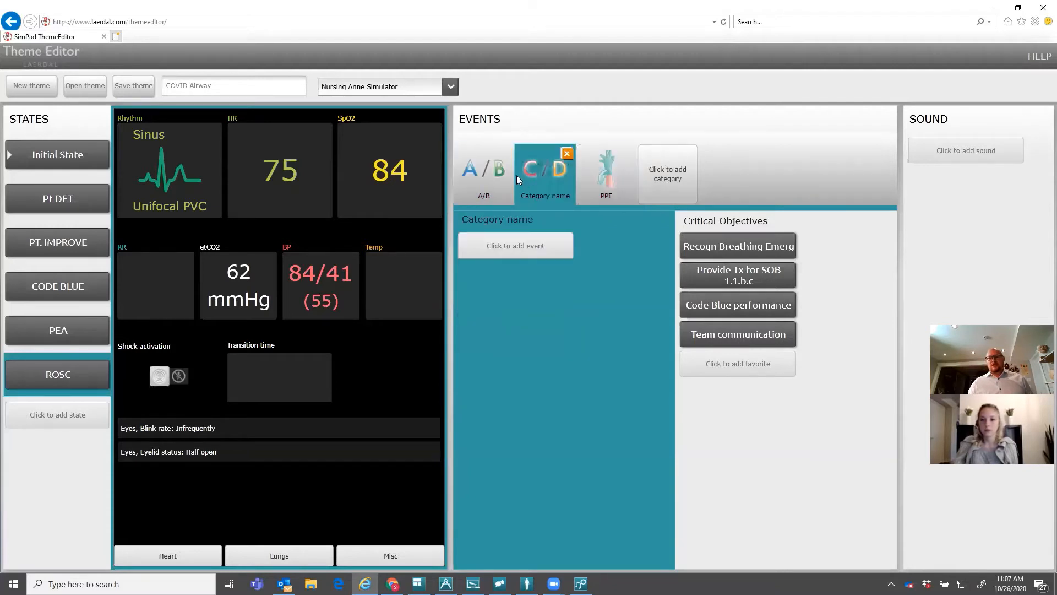
left_click(506, 175)
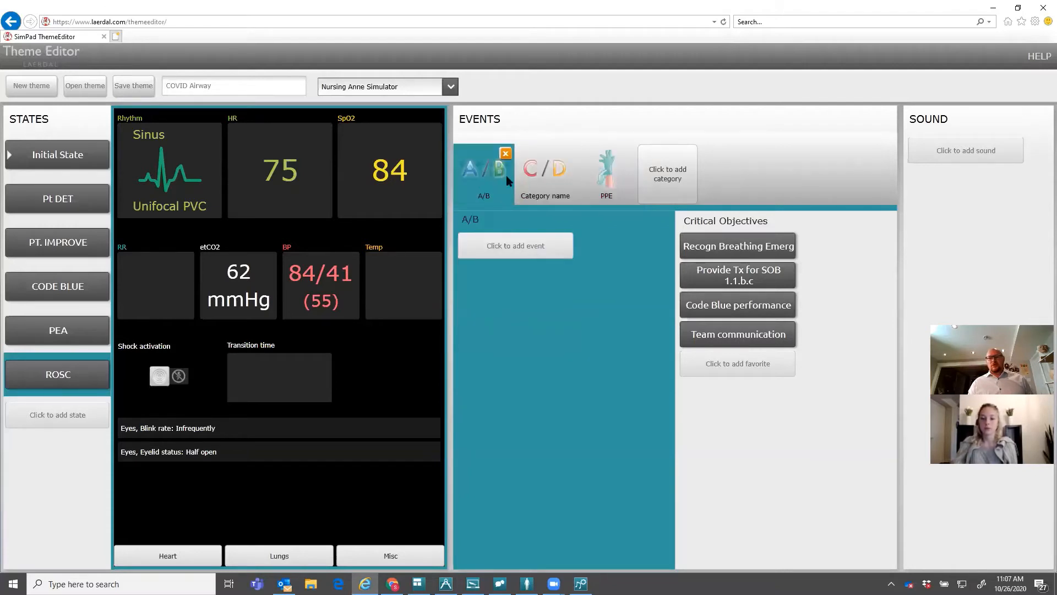
key("ctrl")
left_click(561, 173)
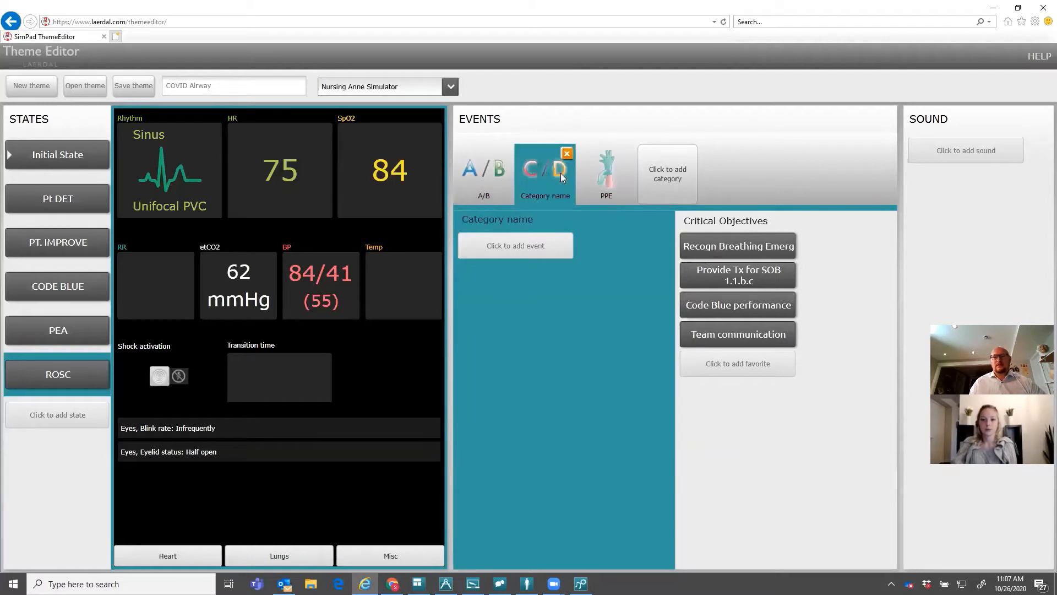
left_click(607, 169)
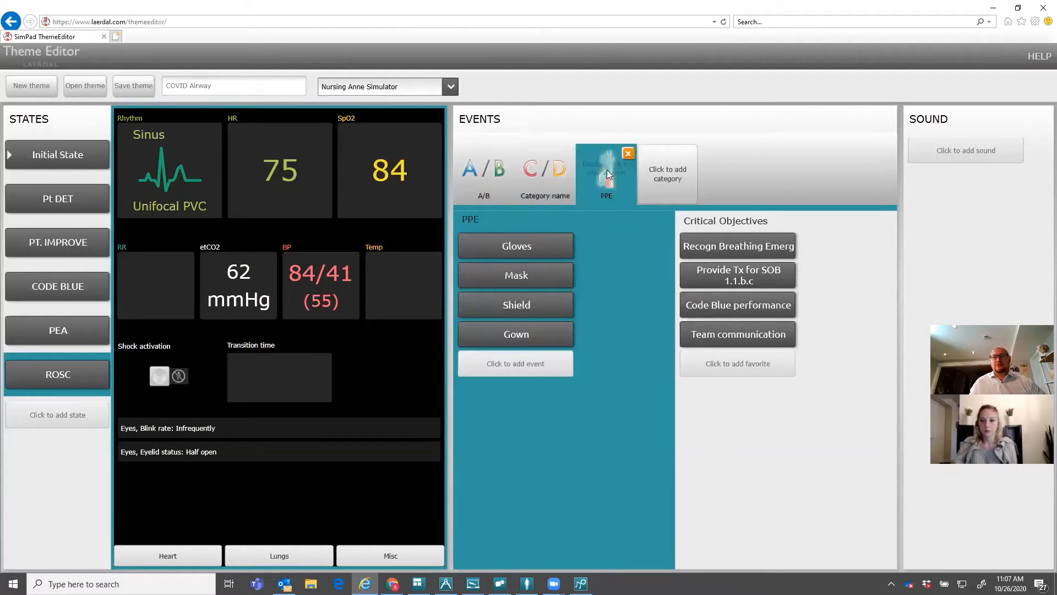
Add the events "Check airway patency" and "Breathing" to the A/B category
left_click(487, 184)
left_click(480, 250)
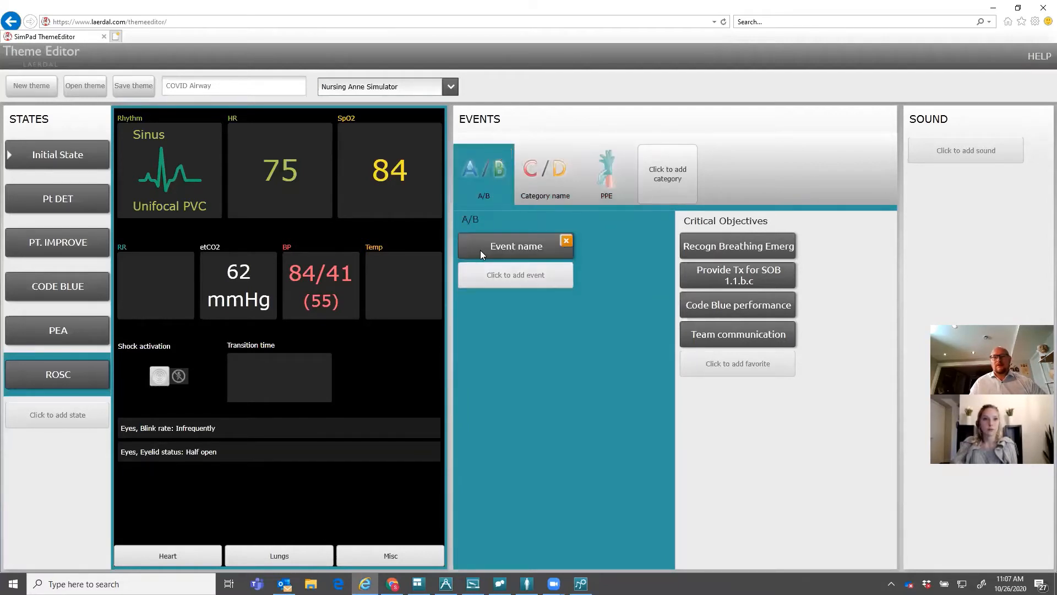
double_click(512, 246)
type("Che")
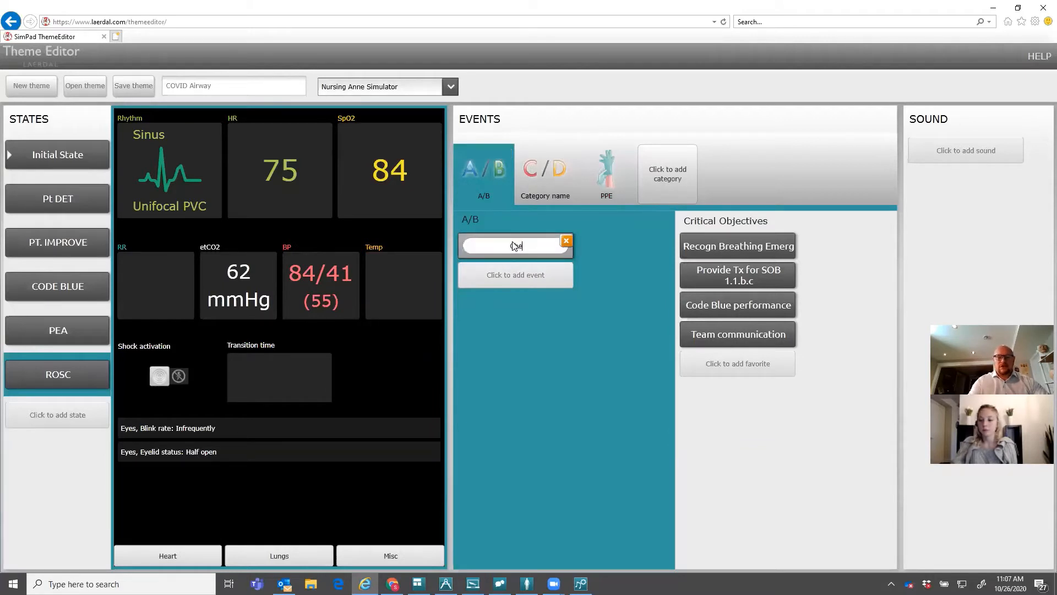
type("ck airwa")
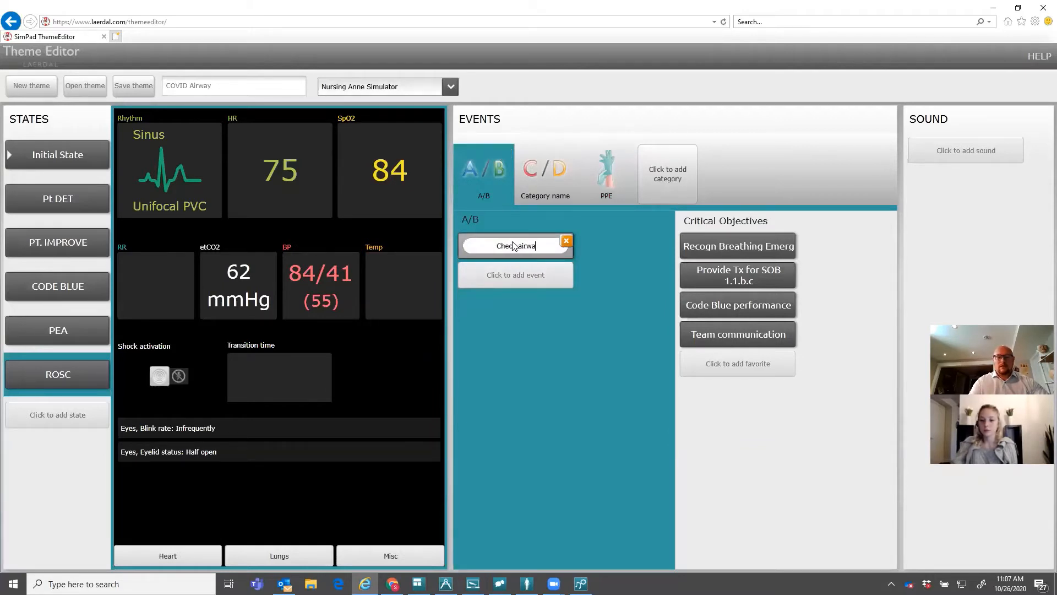
type("y patency")
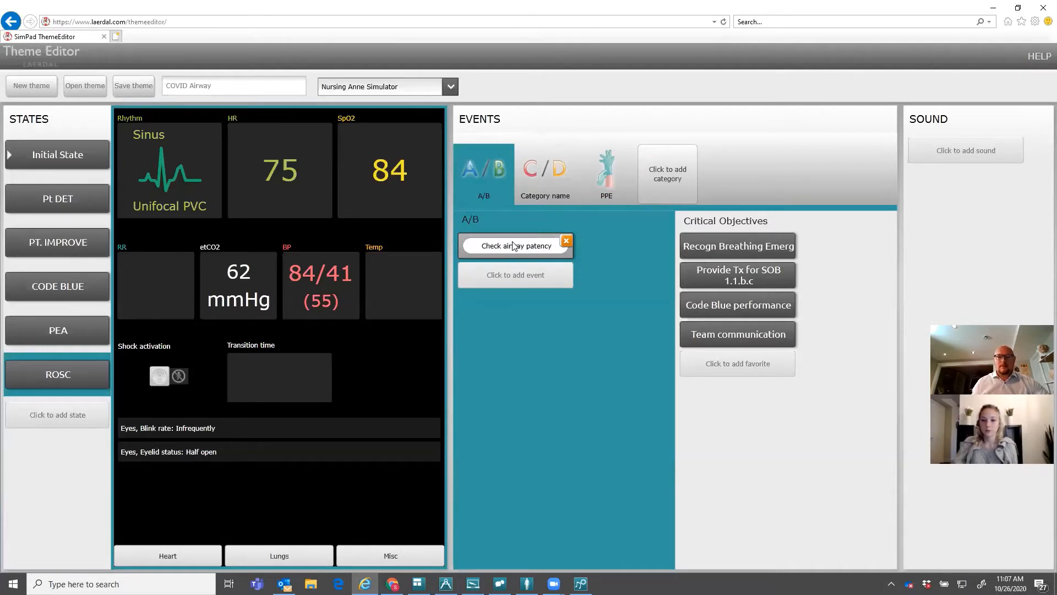
left_click(523, 275)
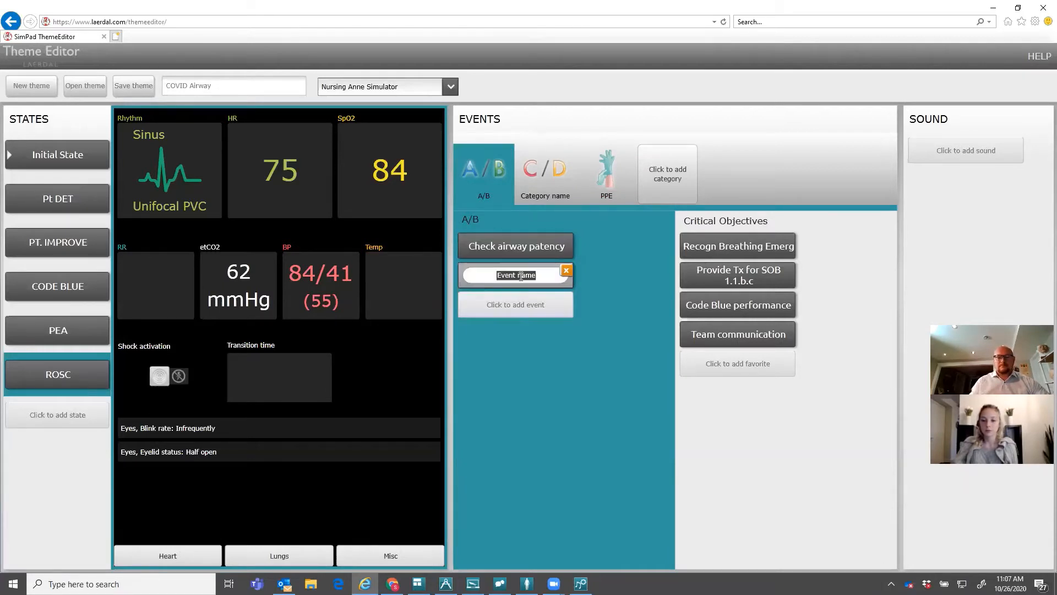
type("Breathing")
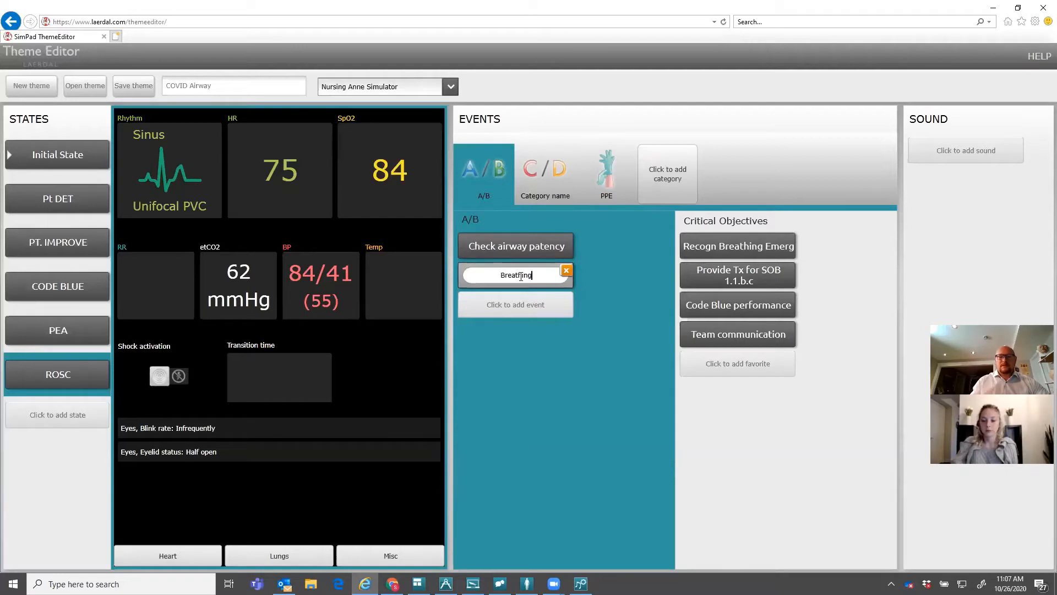
left_click(528, 374)
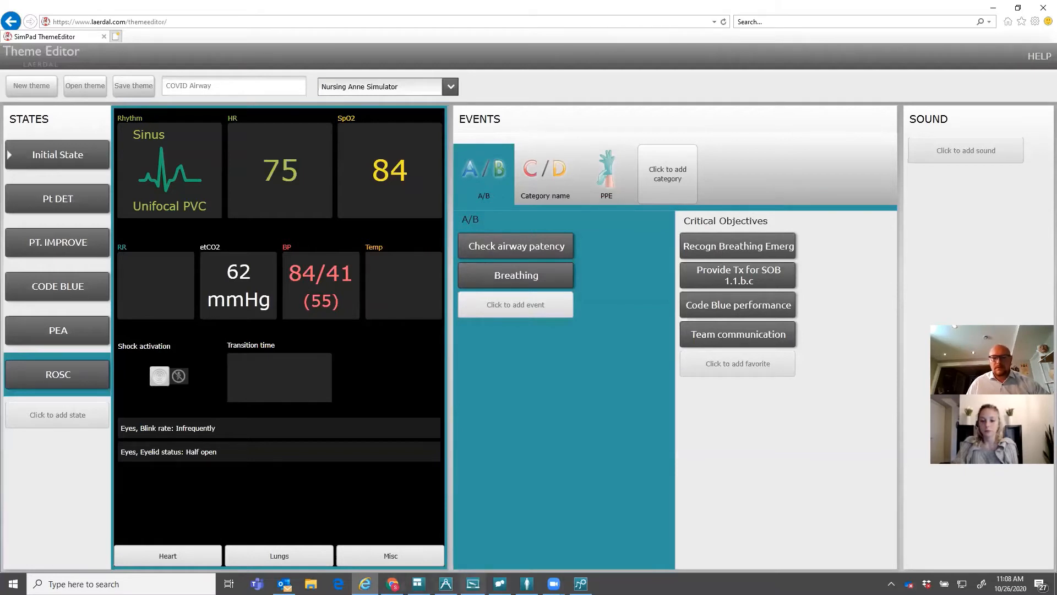
mouse_move(553, 584)
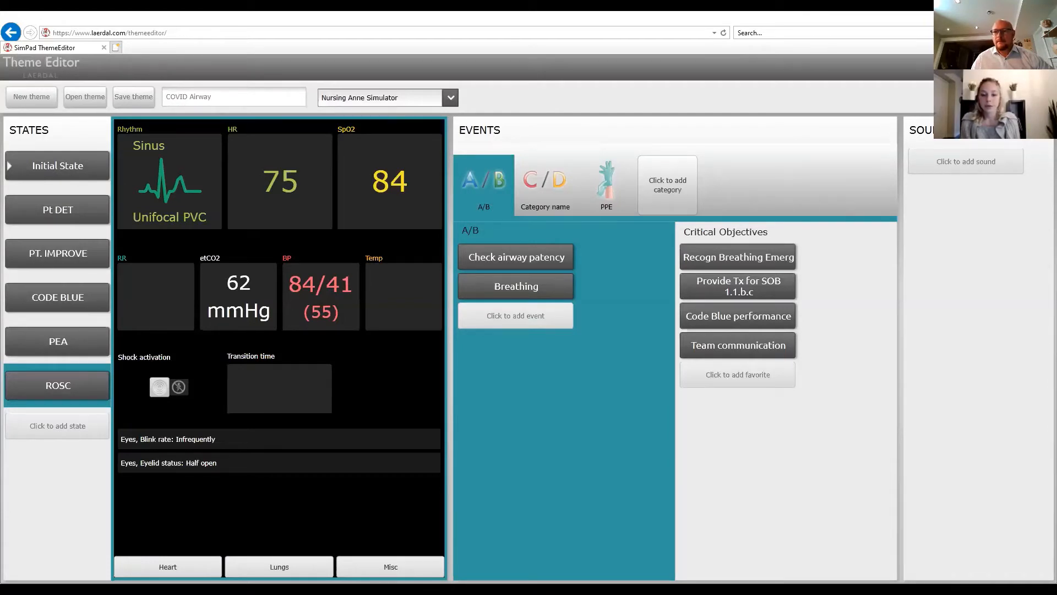
left_click(1019, 18)
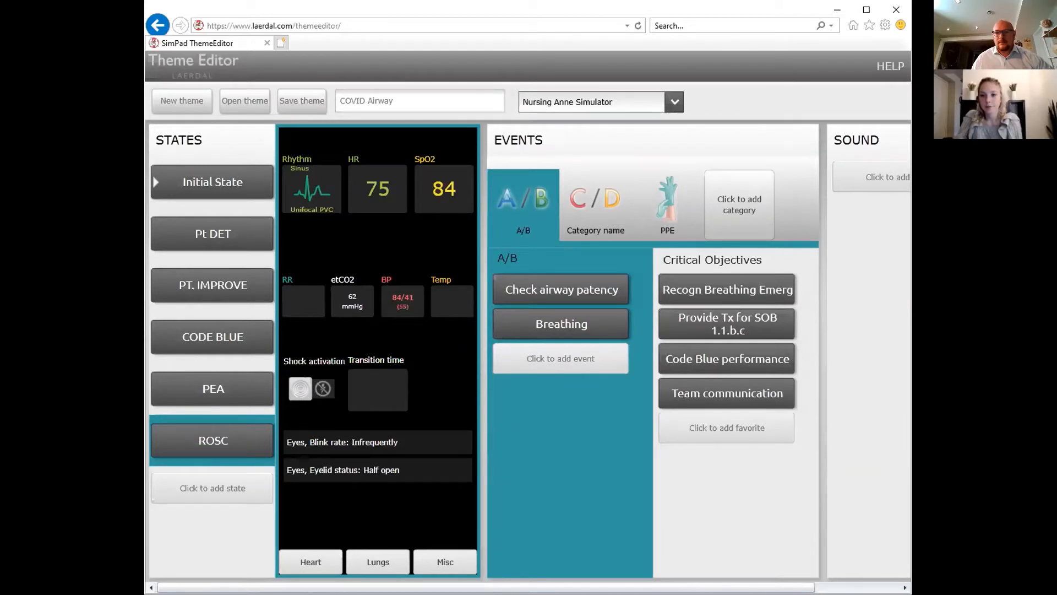
left_click(867, 10)
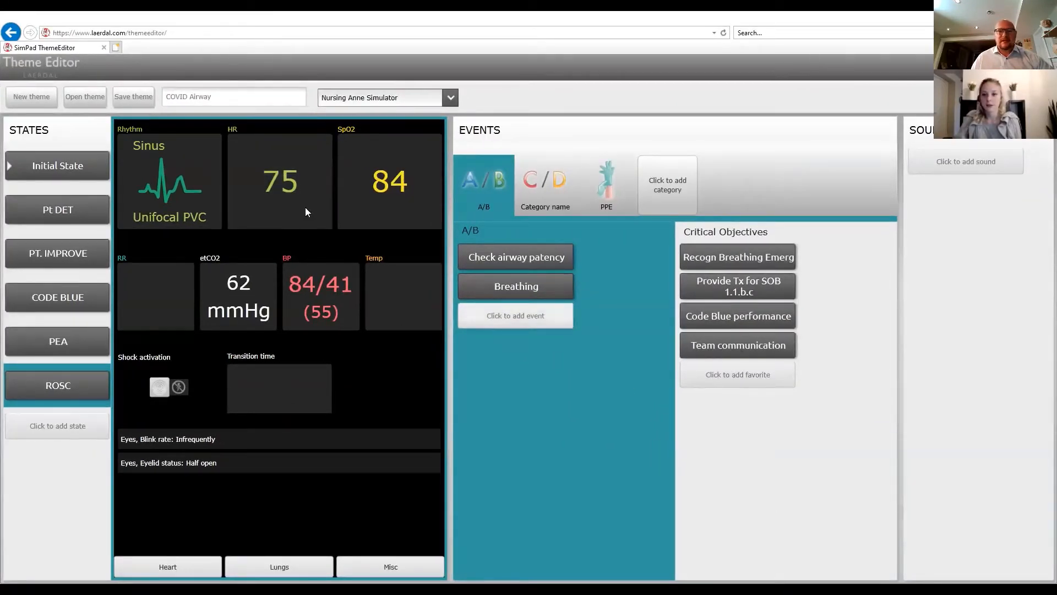
Save the theme to the Desktop as a SimPad Theme file named "HSL webcast"
left_click(121, 99)
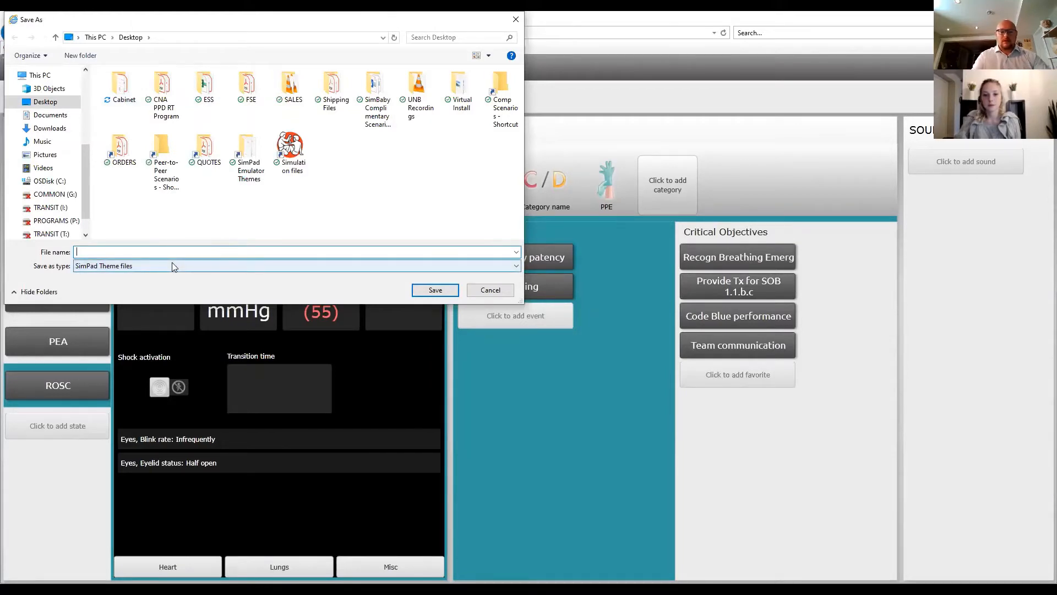
type("HSL webcast")
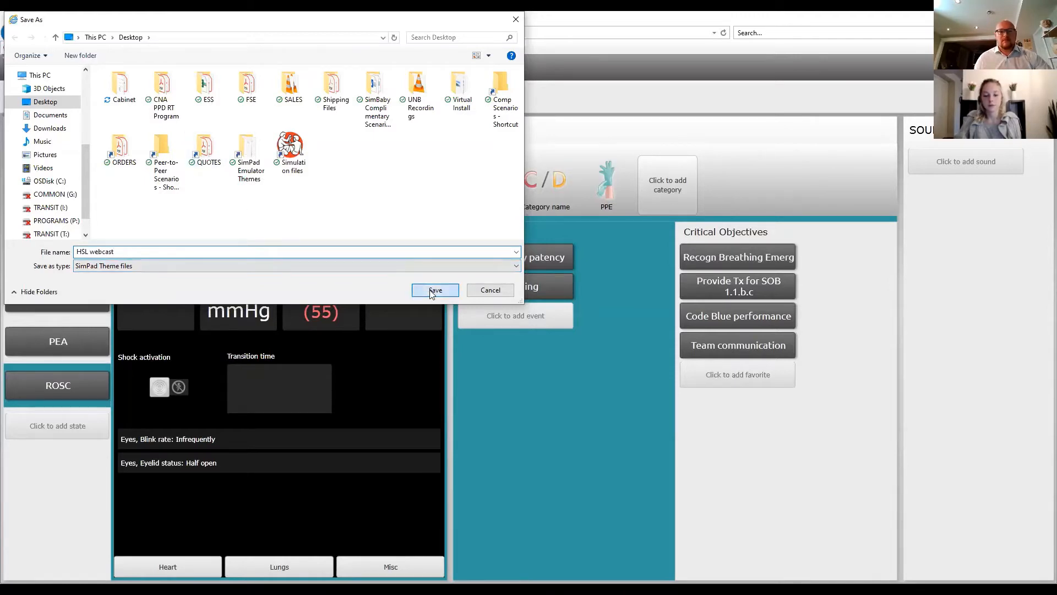
left_click(435, 290)
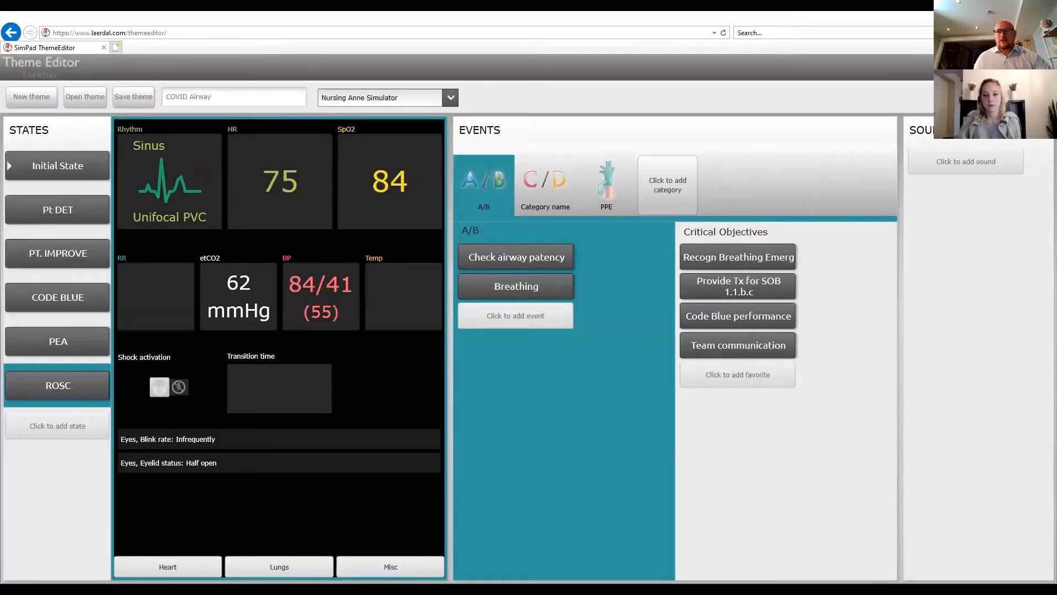
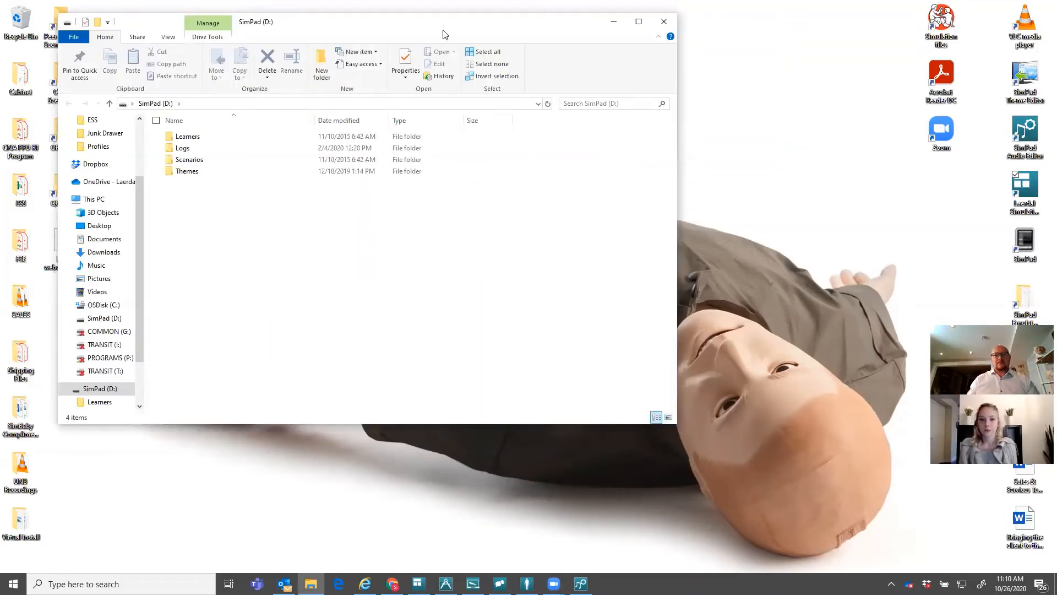
Copy the HSL webcast theme file from the Desktop into the Themes folder on the SimPad drive and open that folder
left_click_drag(228, 34, 389, 77)
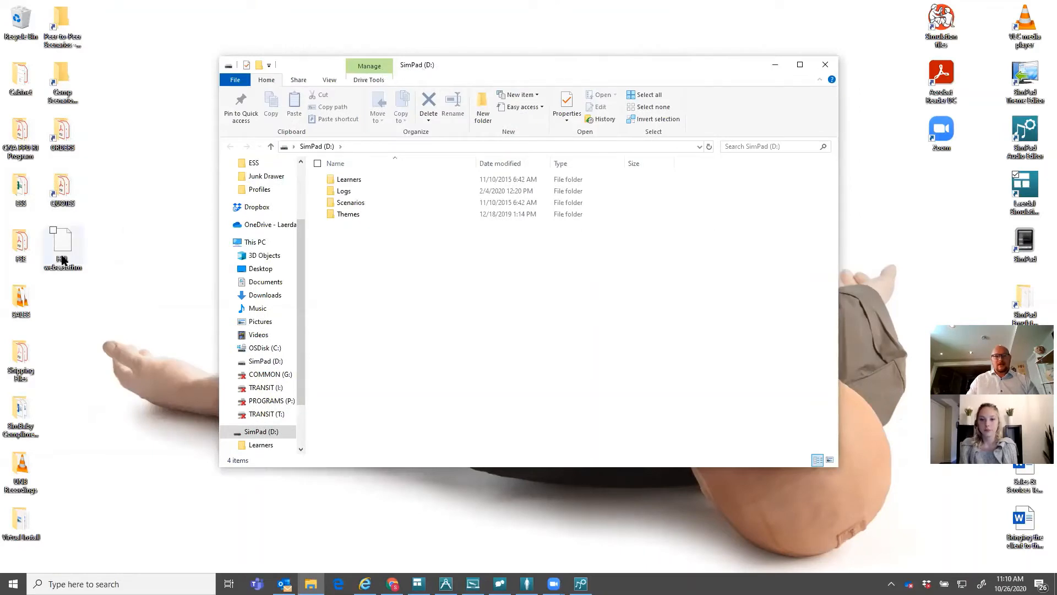
left_click_drag(62, 245, 355, 218)
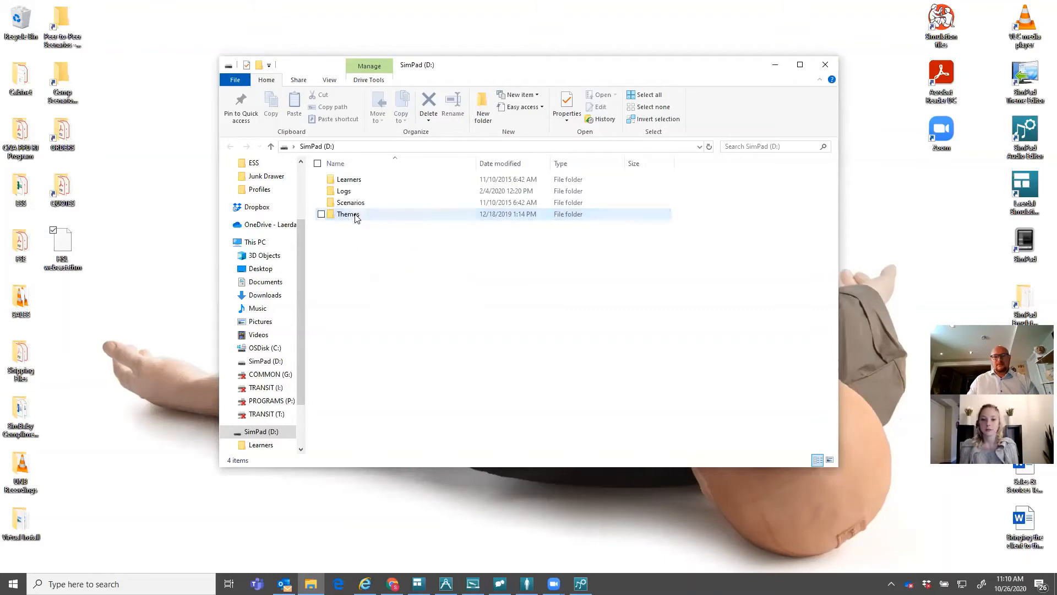
double_click(355, 217)
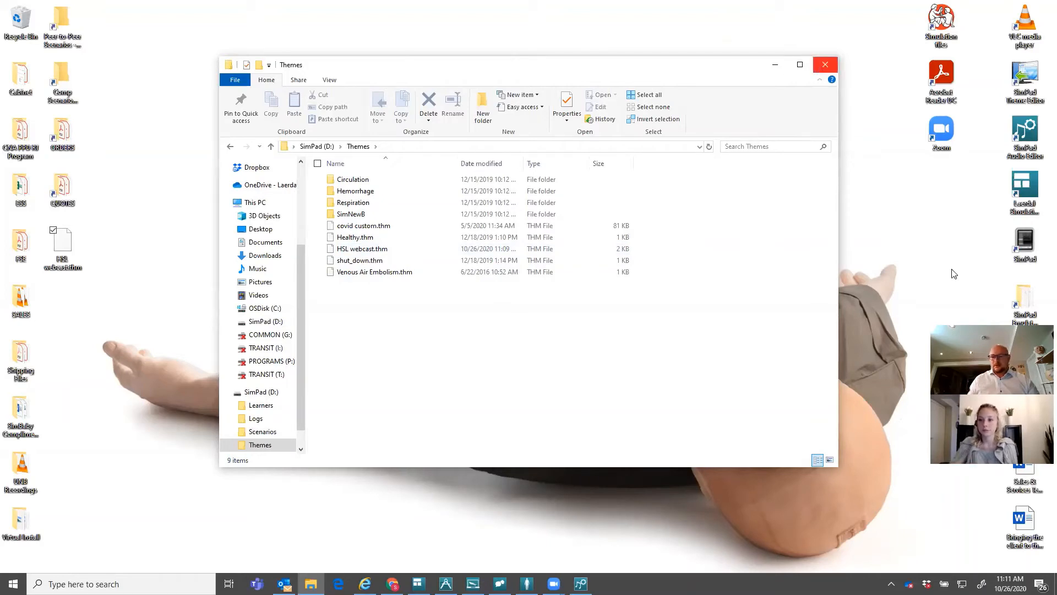
Eject the SimPad (D:) drive
right_click(982, 584)
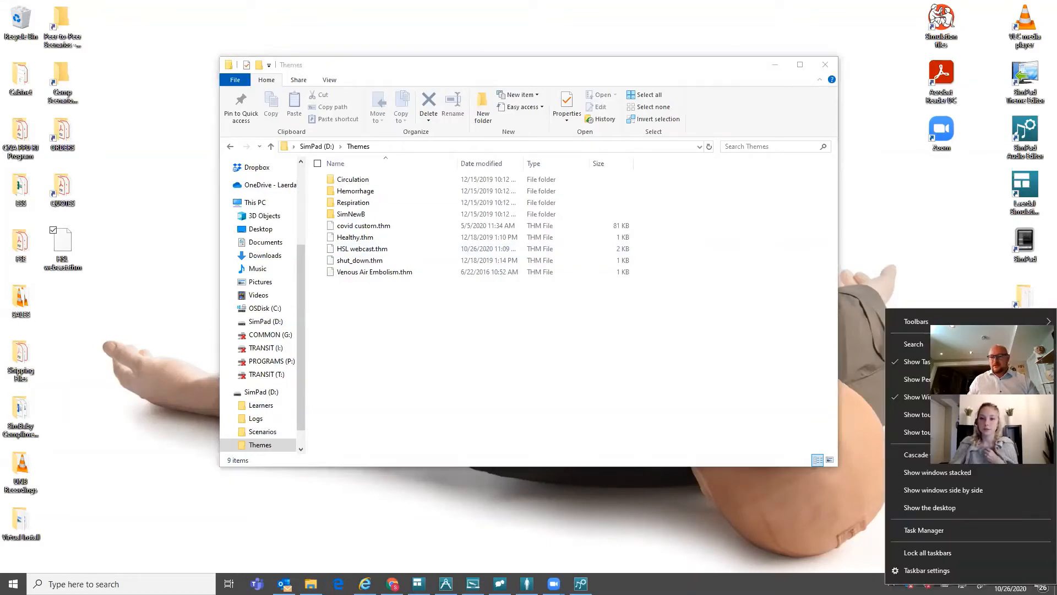
left_click(873, 229)
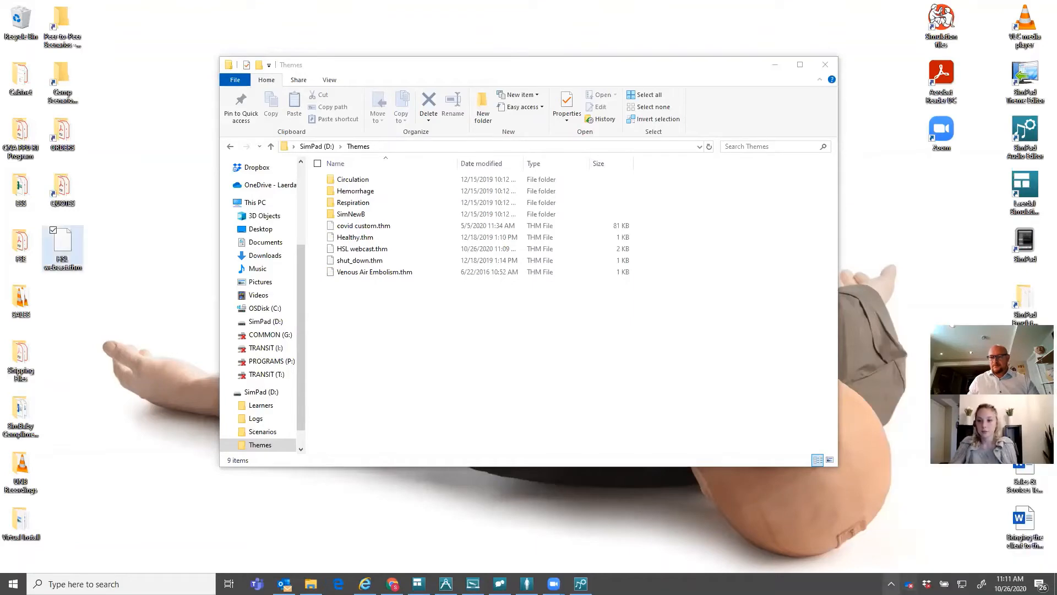
left_click(891, 583)
left_click(488, 538)
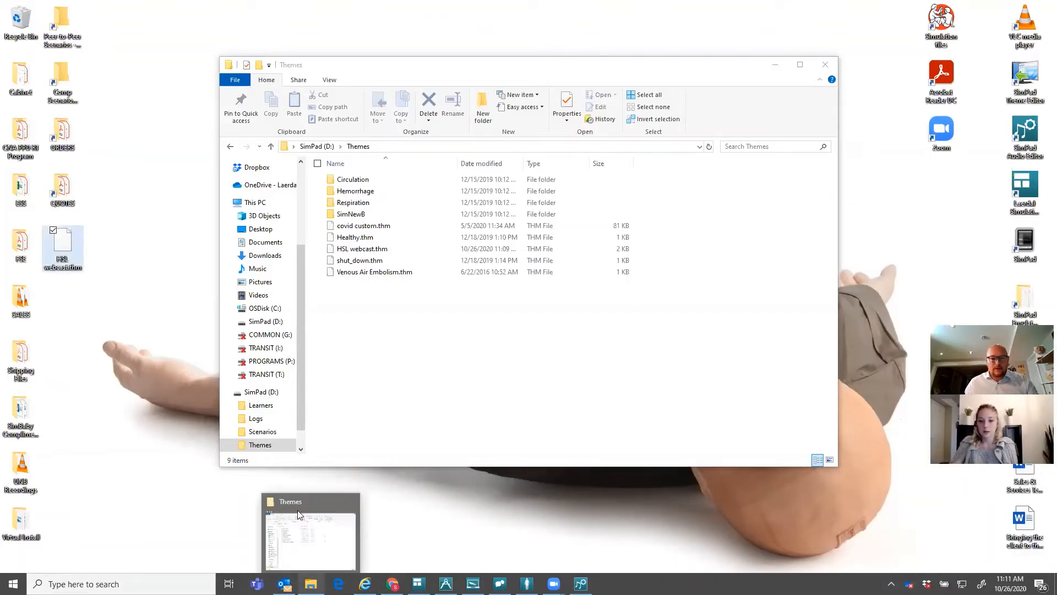
right_click(256, 392)
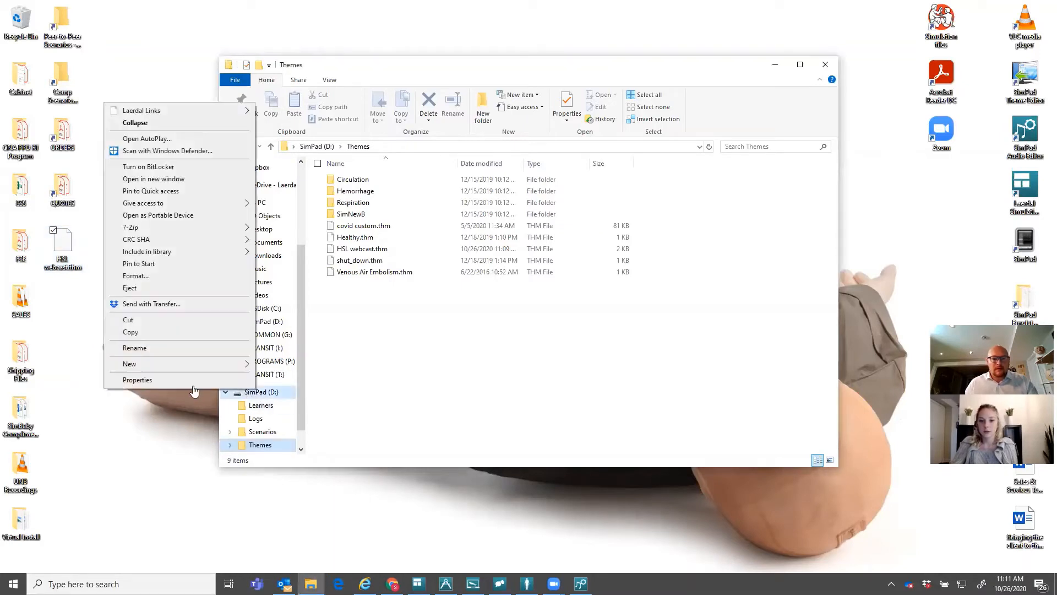
left_click(142, 288)
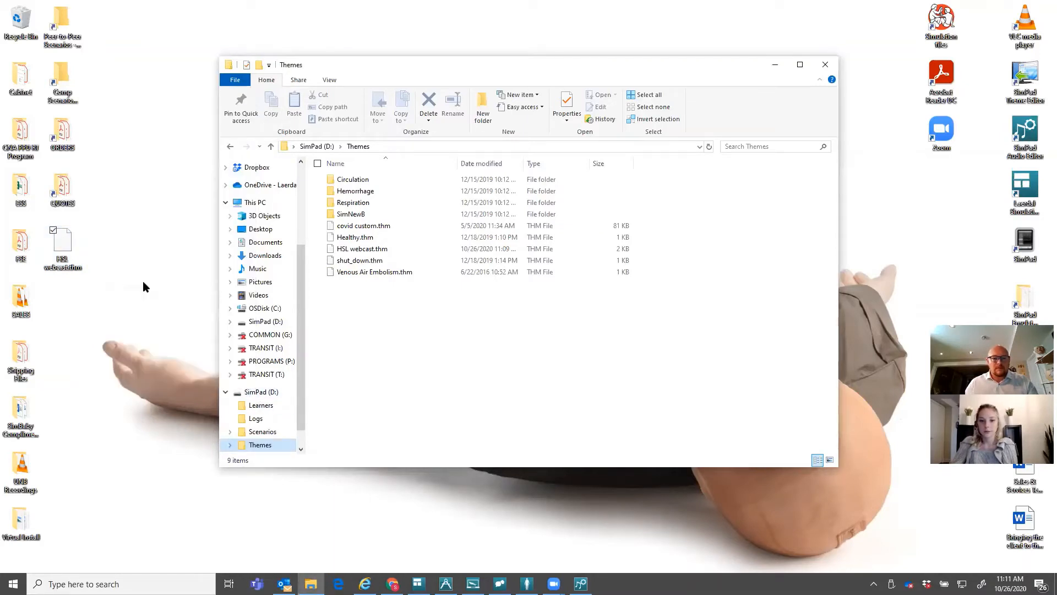
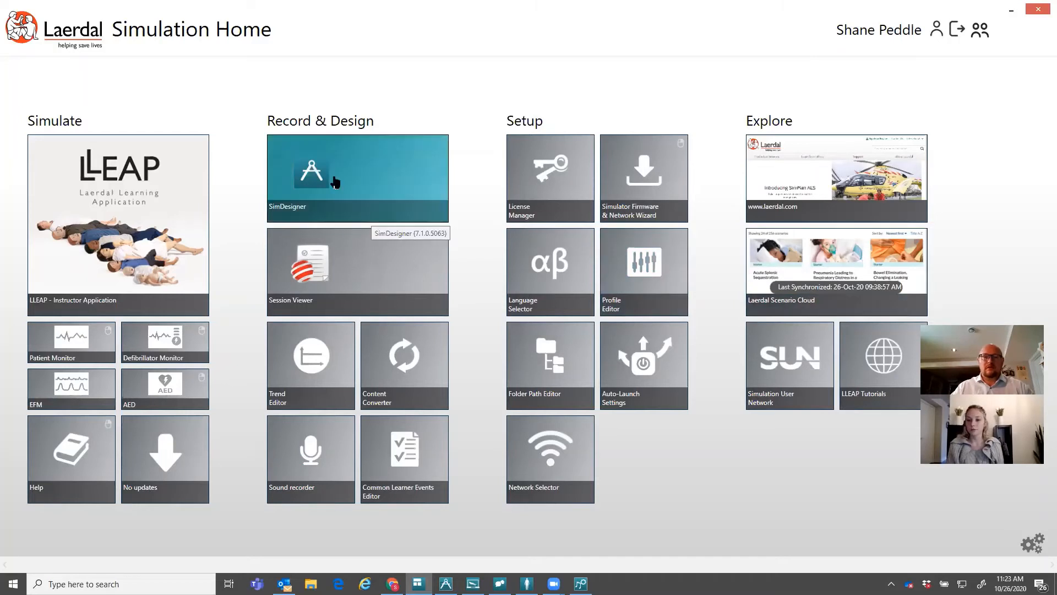
left_click(332, 180)
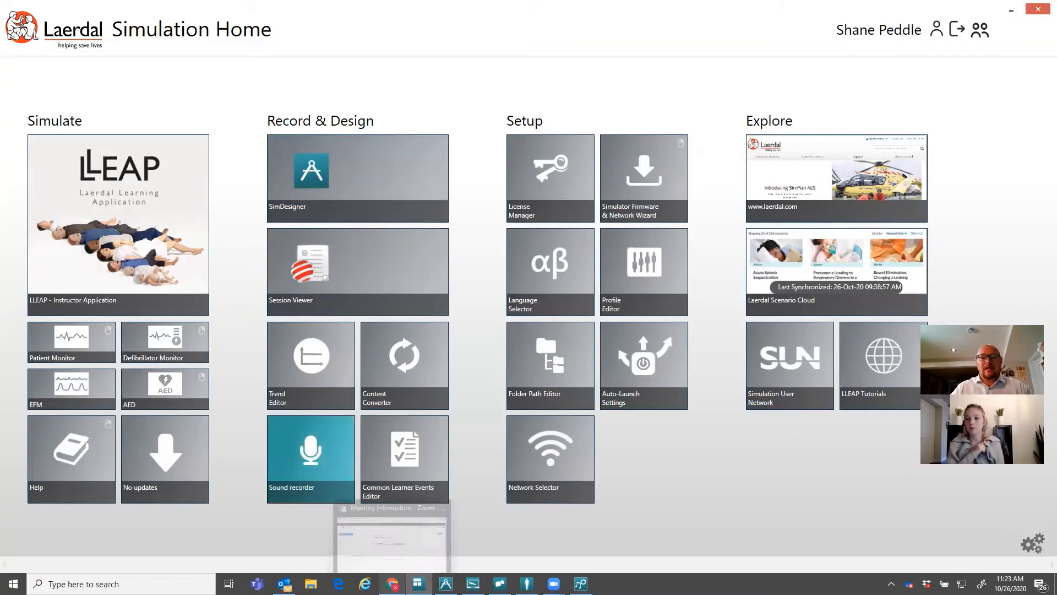
left_click(392, 583)
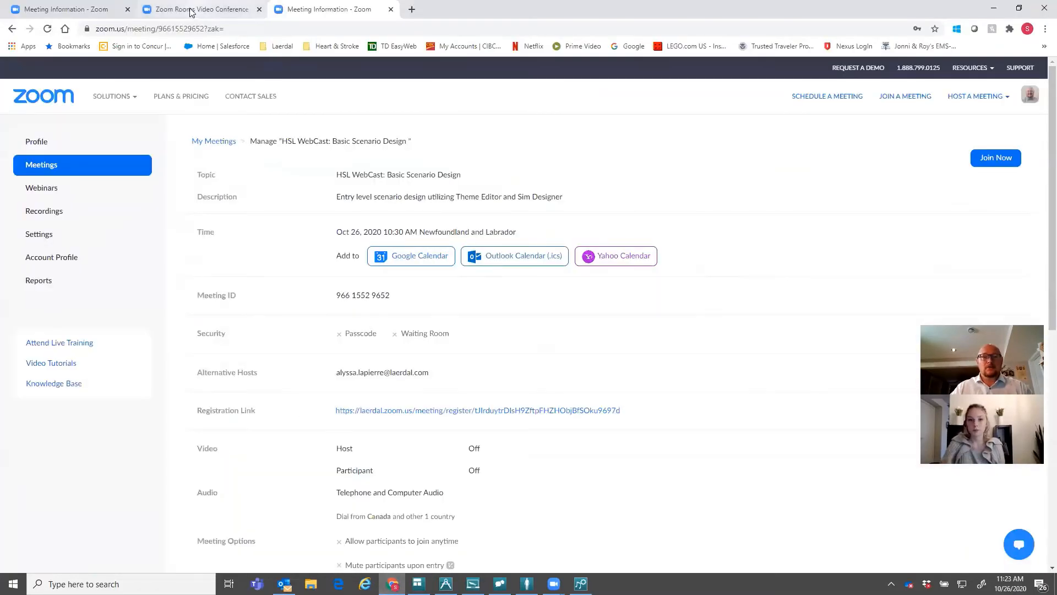
left_click(126, 9)
left_click(172, 34)
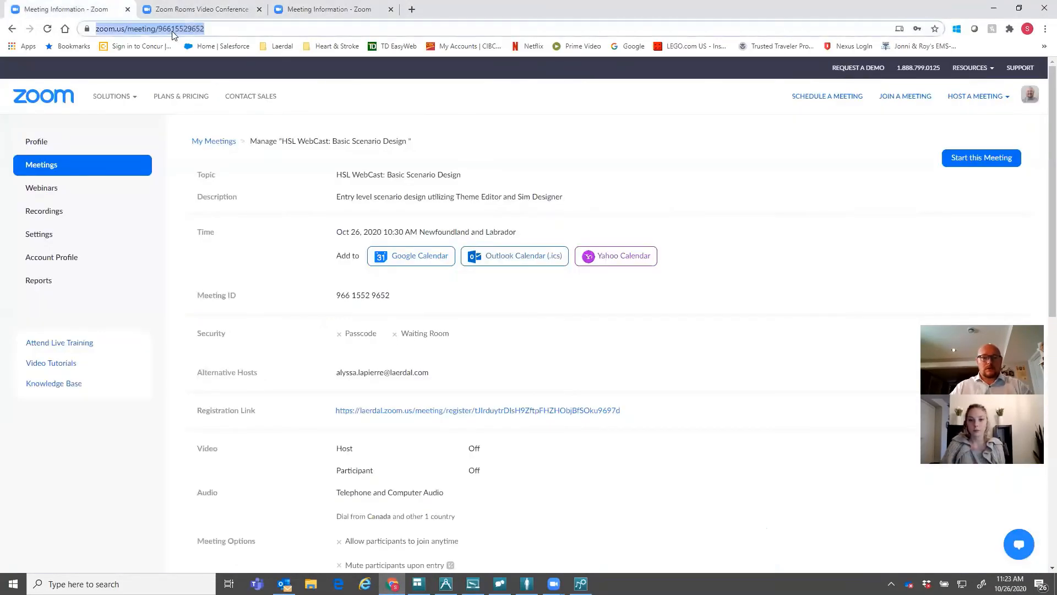
type("www.laerdal.")
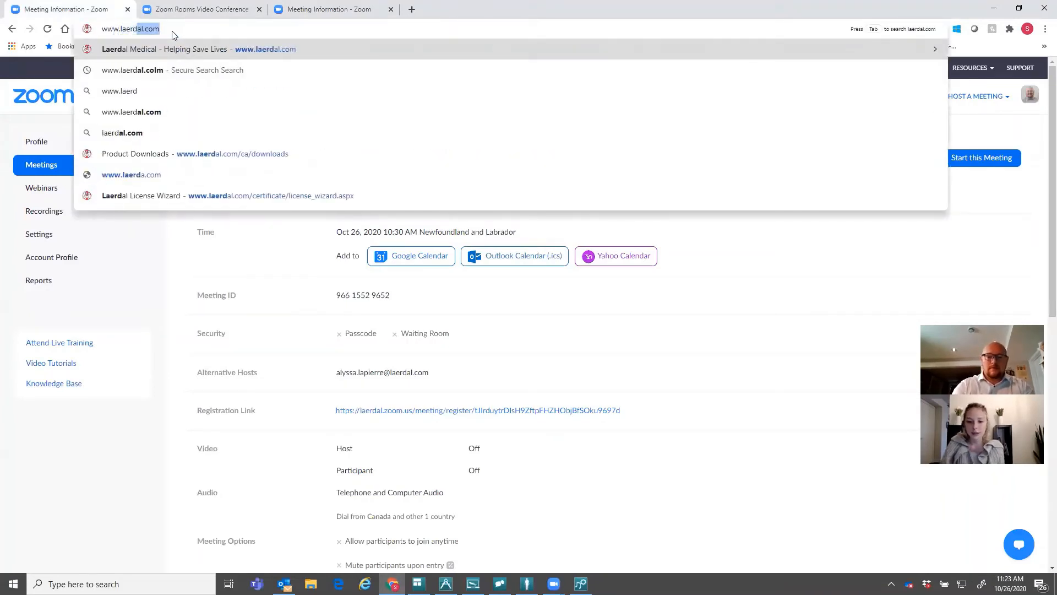
type("com")
key("Return")
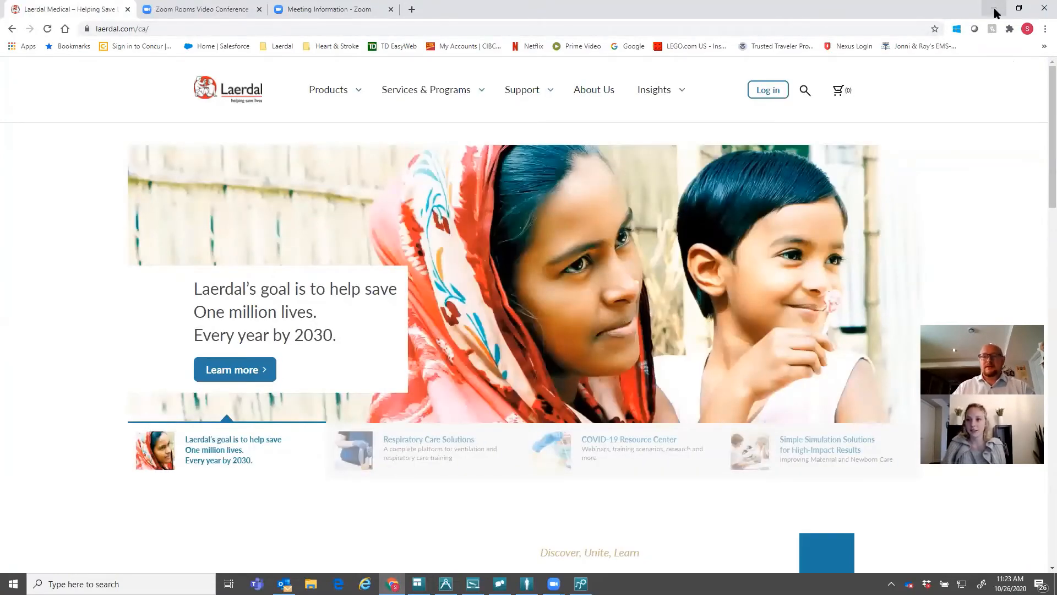
left_click(995, 11)
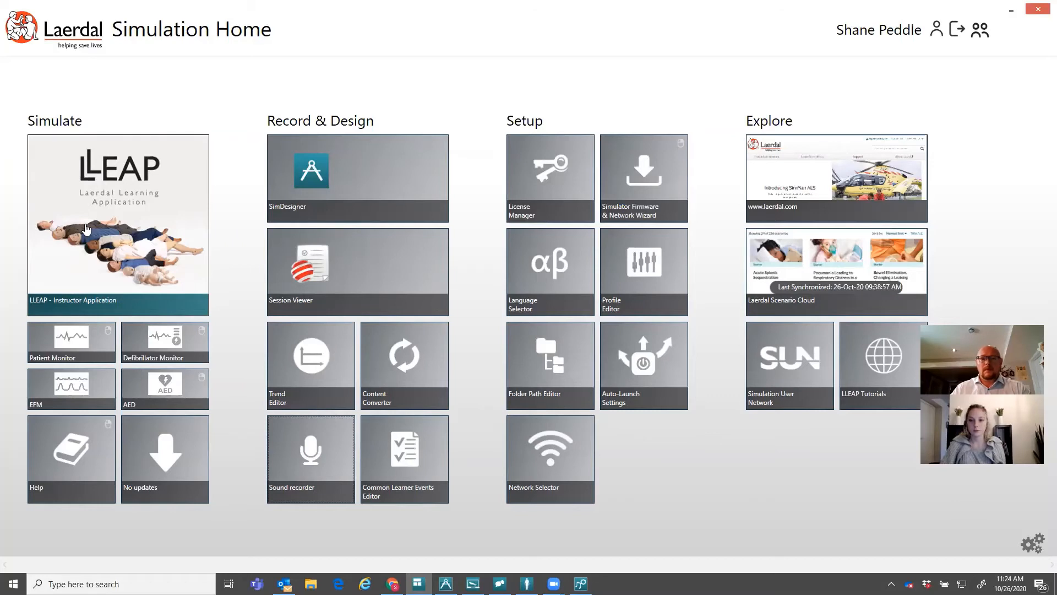
Launch SimDesigner from Simulation Home, look at the running LLEAP session, and return to SimDesigner
left_click(328, 181)
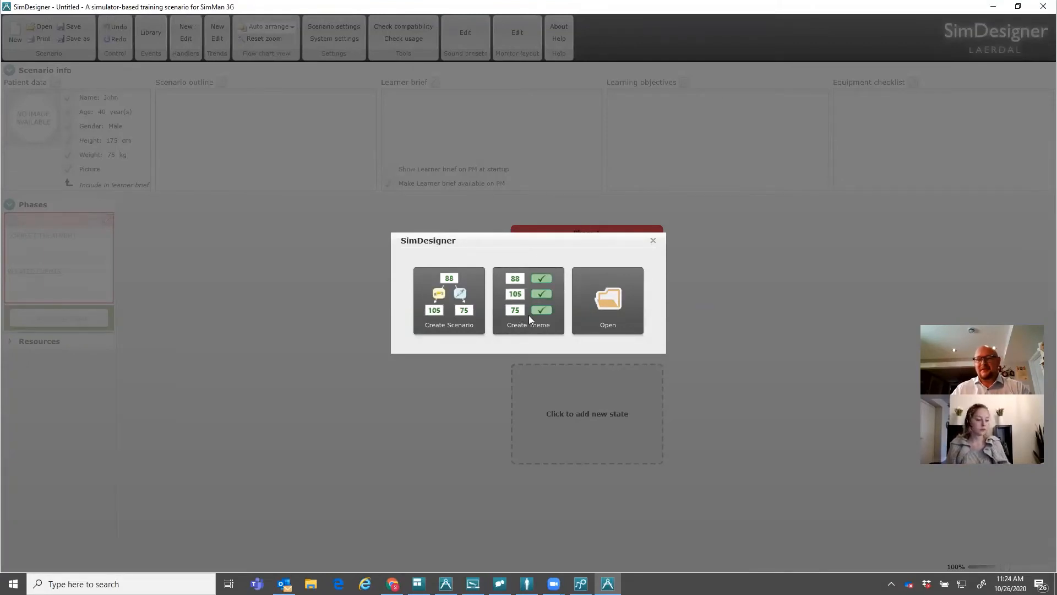
key("ctrl")
key("ctrl")
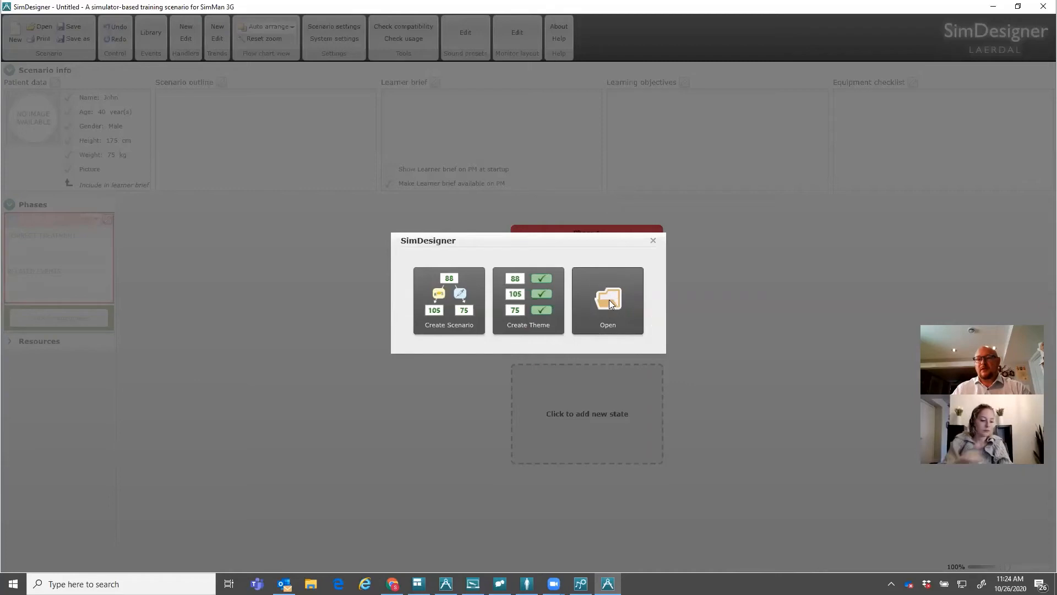
key("ctrl")
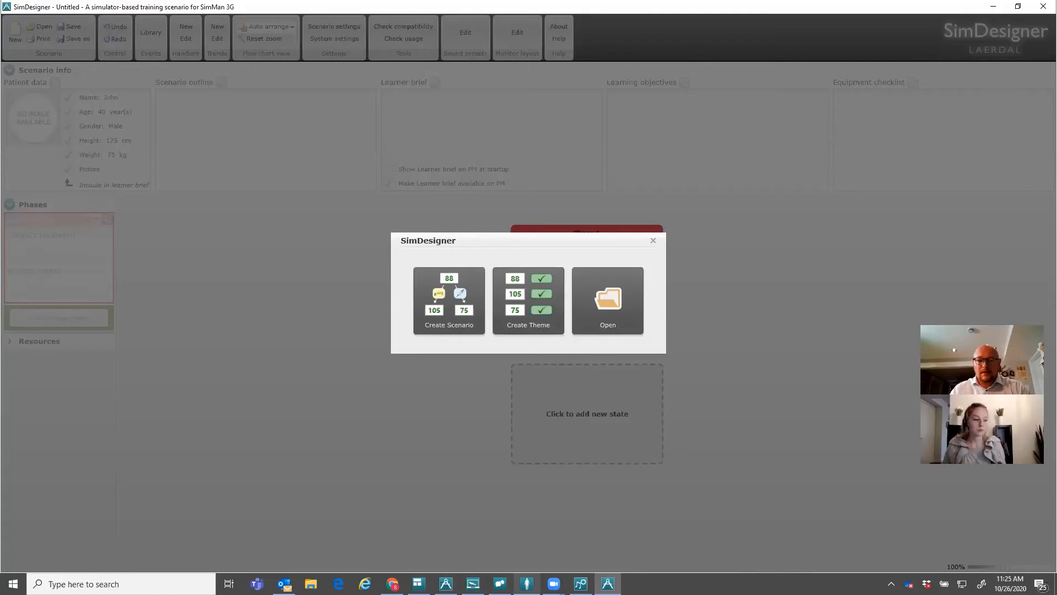
left_click(527, 584)
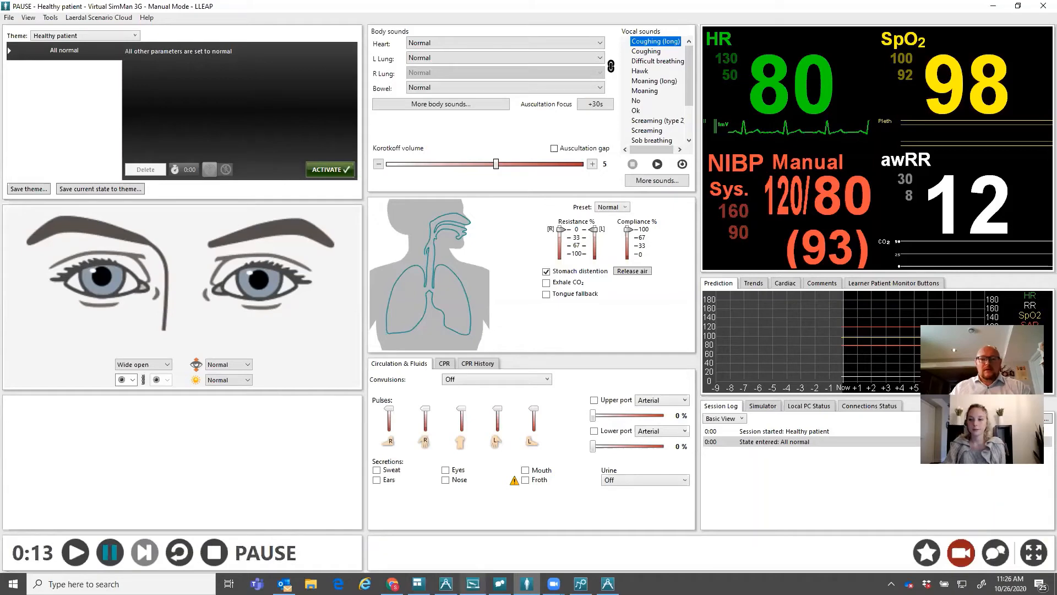
left_click(446, 584)
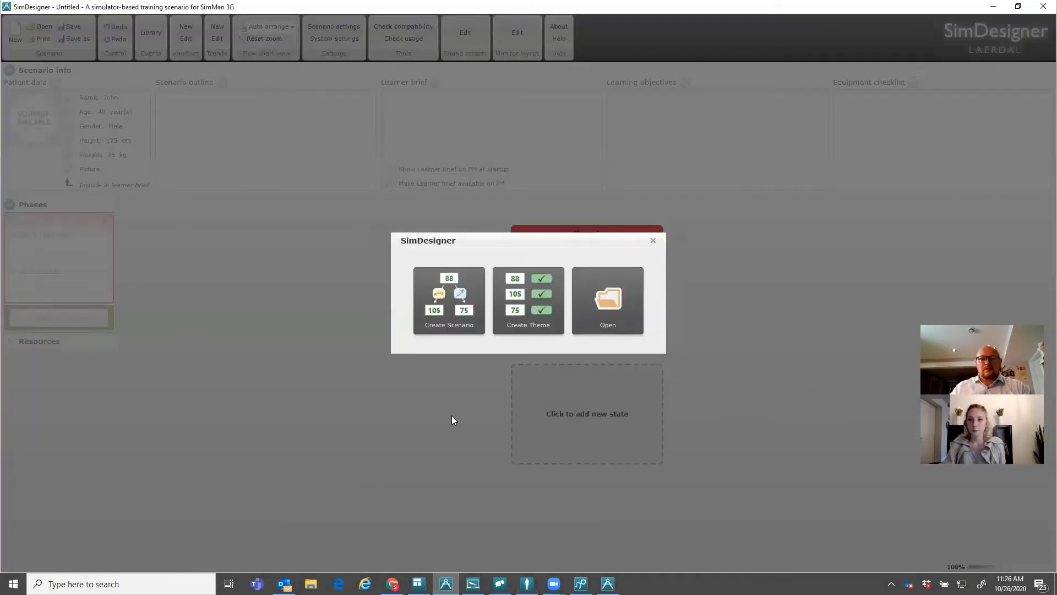
Start a new scenario and name it "COVID Airway"
left_click(446, 310)
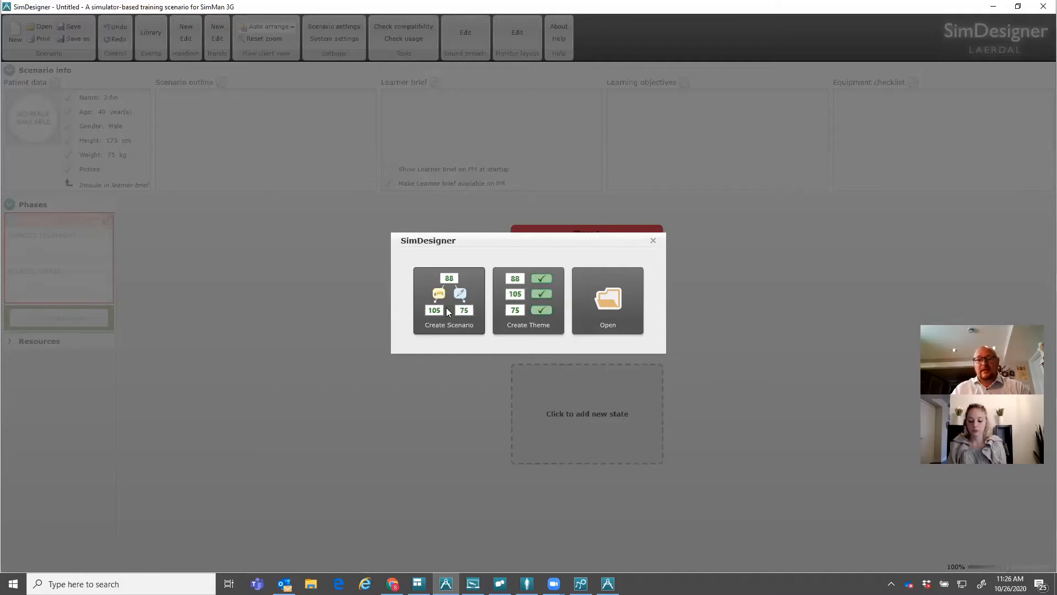
left_click(446, 308)
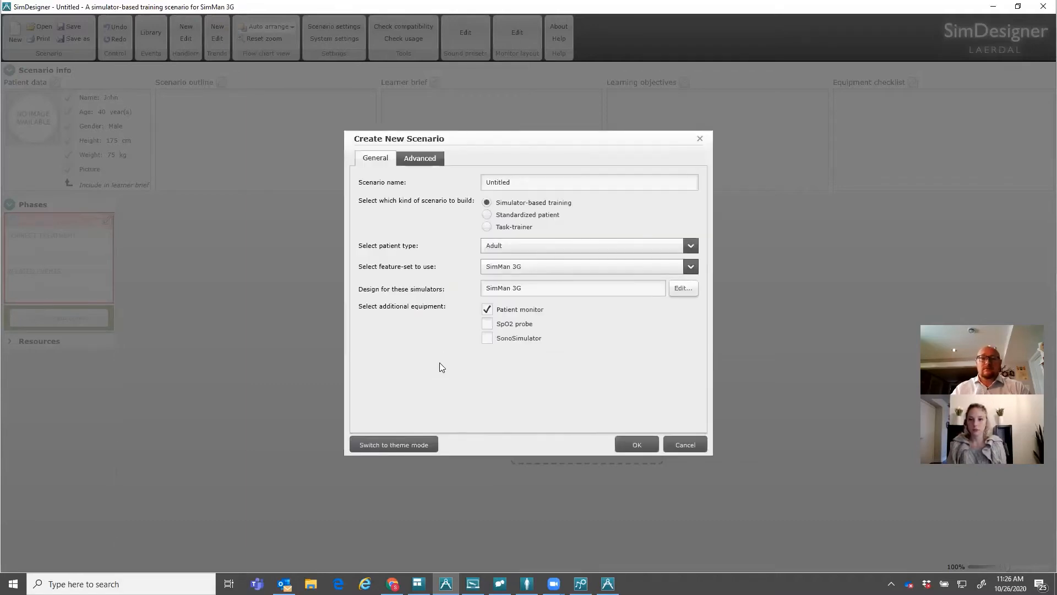
left_click_drag(510, 182, 468, 190)
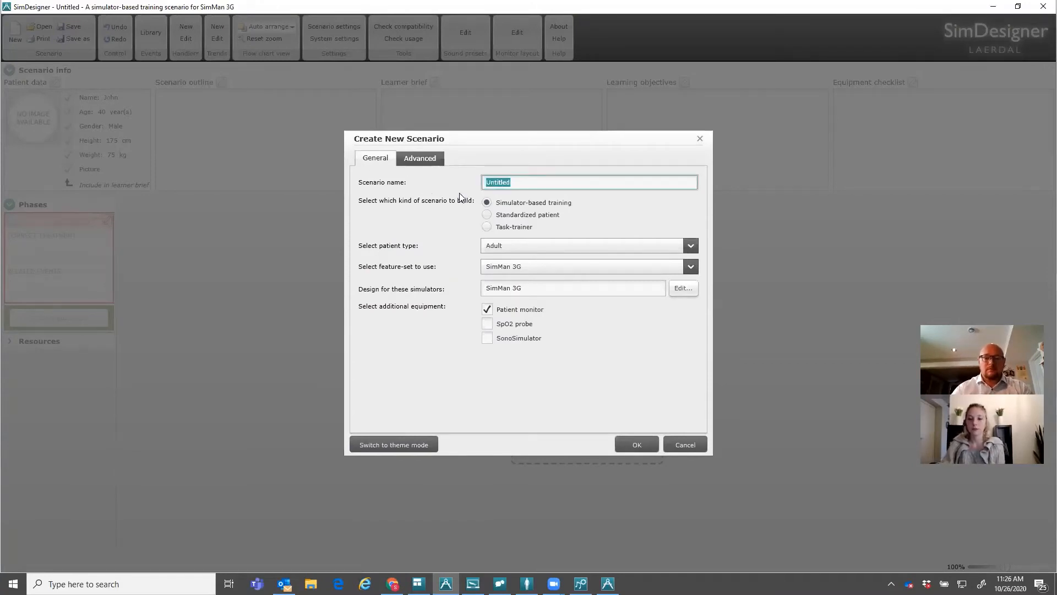
type("COV")
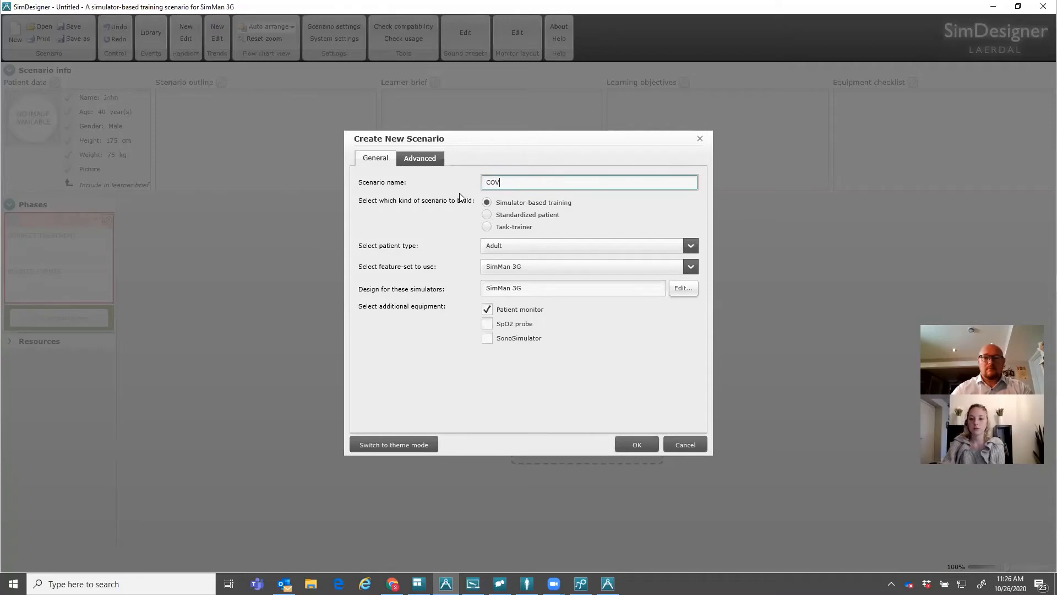
type("ID Airway")
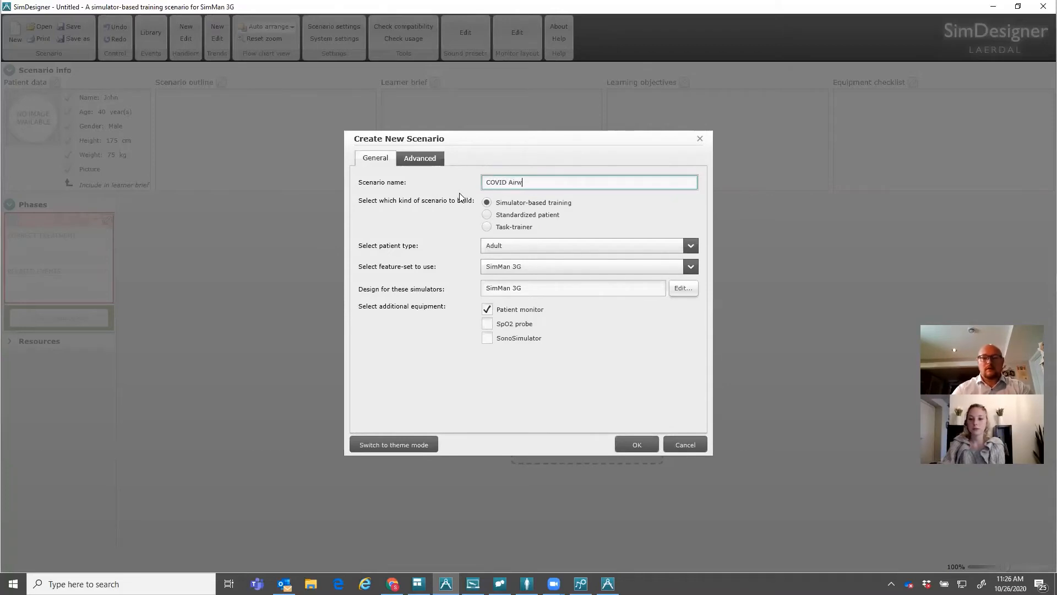
Set the scenario's feature-set to Nursing Anne Simulator, include the SpO2 probe as additional equipment, and create the scenario
left_click(526, 264)
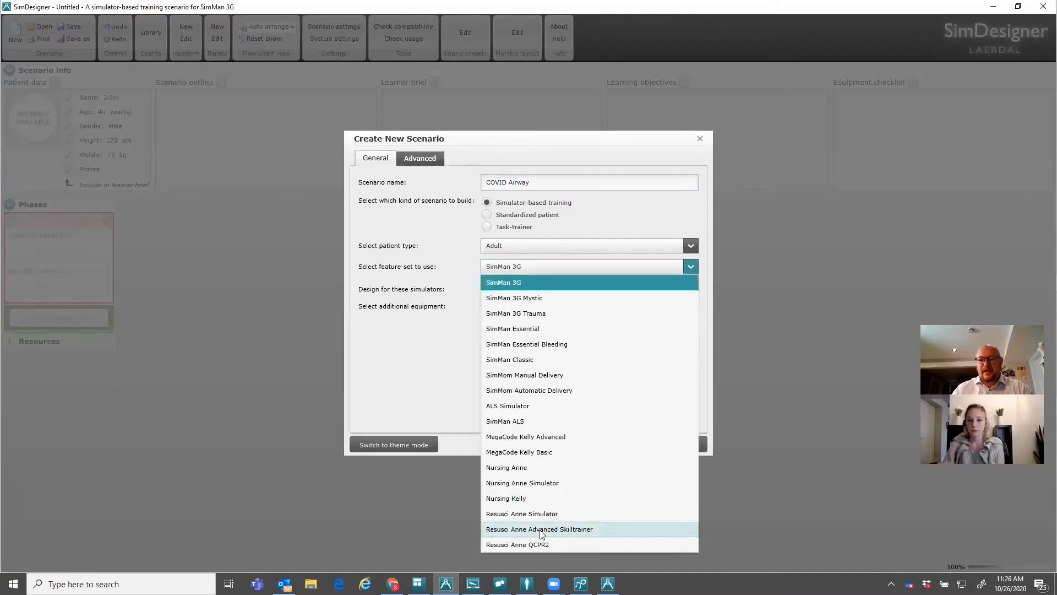
left_click(523, 483)
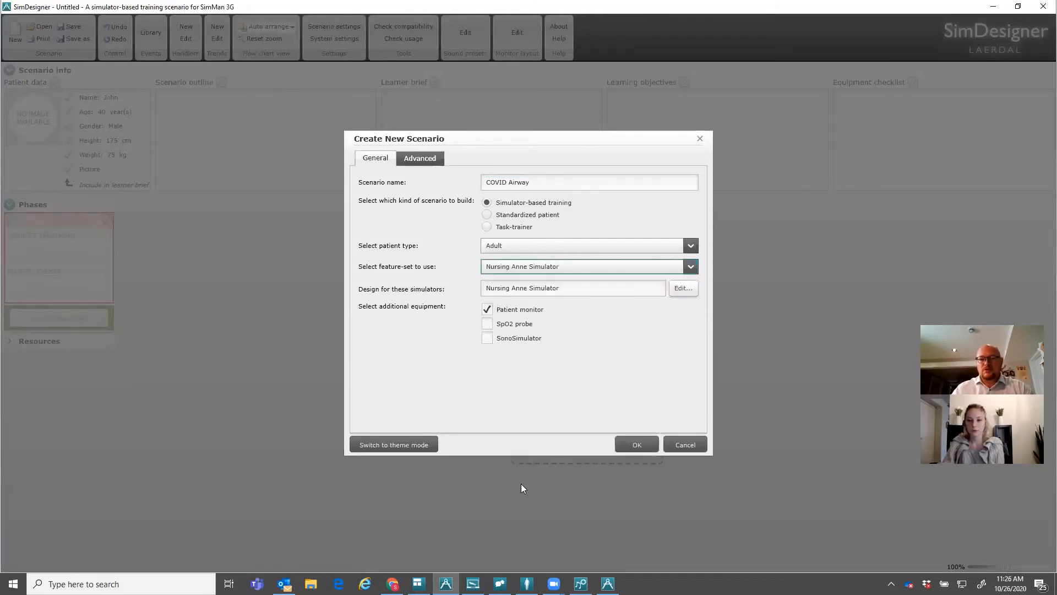
left_click(487, 324)
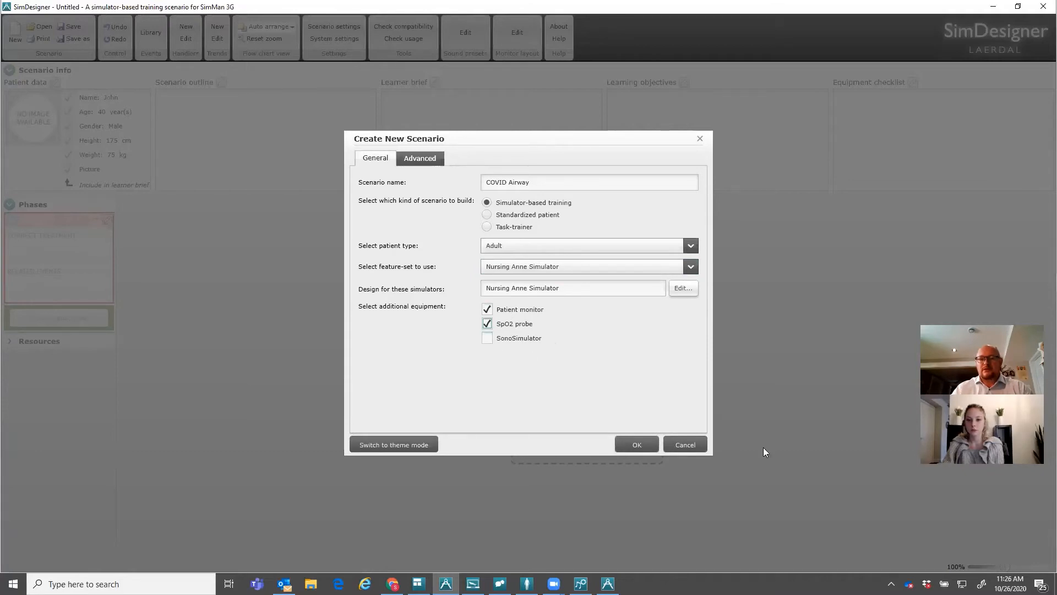
left_click(640, 442)
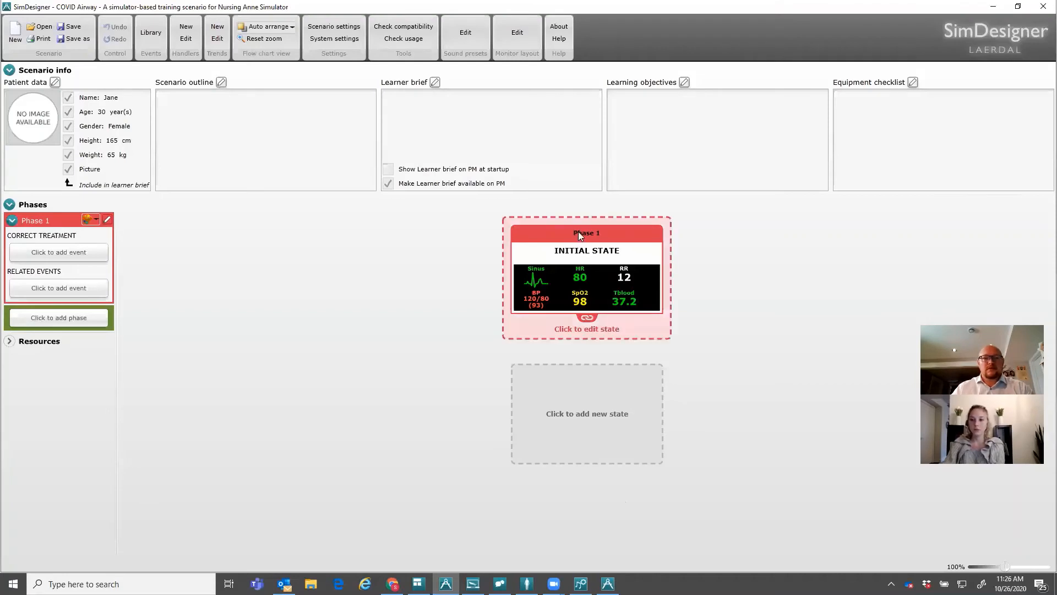
Move the initial state to the left of the flow chart and add three new states spread out to its right
left_click(262, 223)
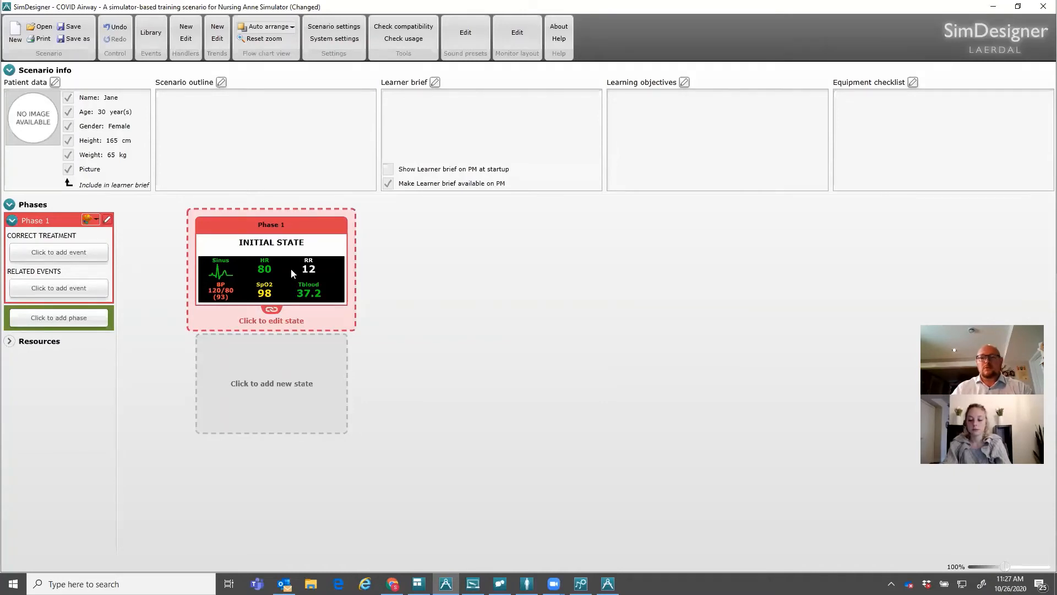
left_click(262, 378)
left_click_drag(265, 337, 485, 234)
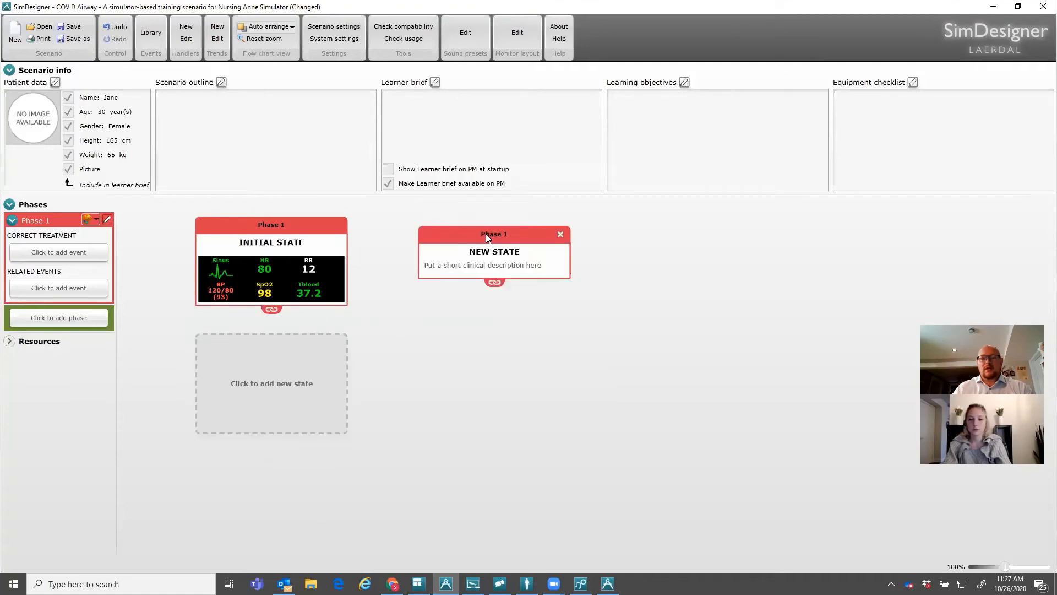
left_click(305, 354)
left_click_drag(291, 336, 775, 345)
left_click(269, 427)
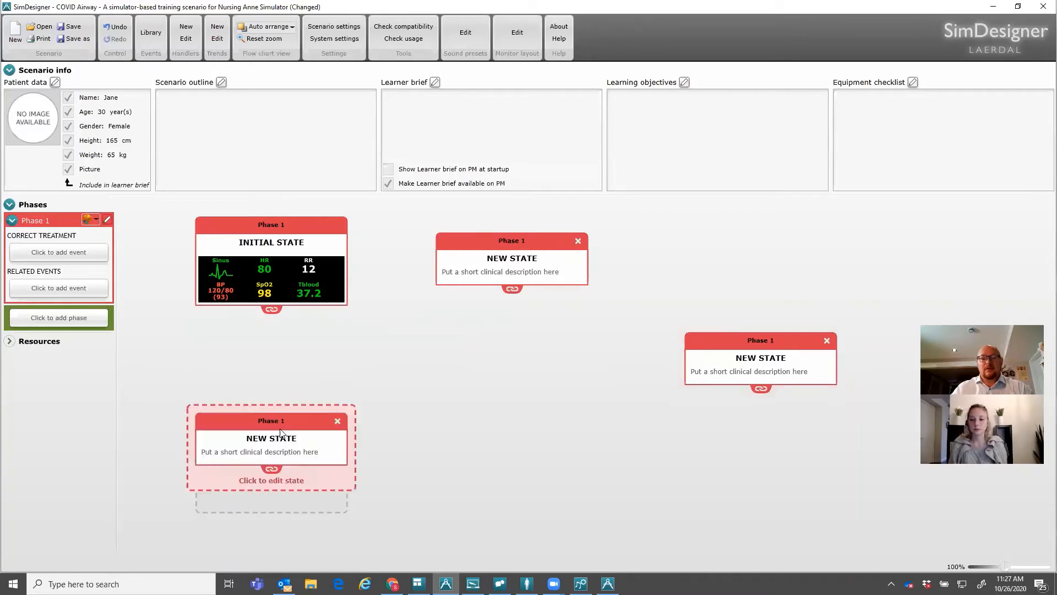
left_click_drag(269, 423, 516, 448)
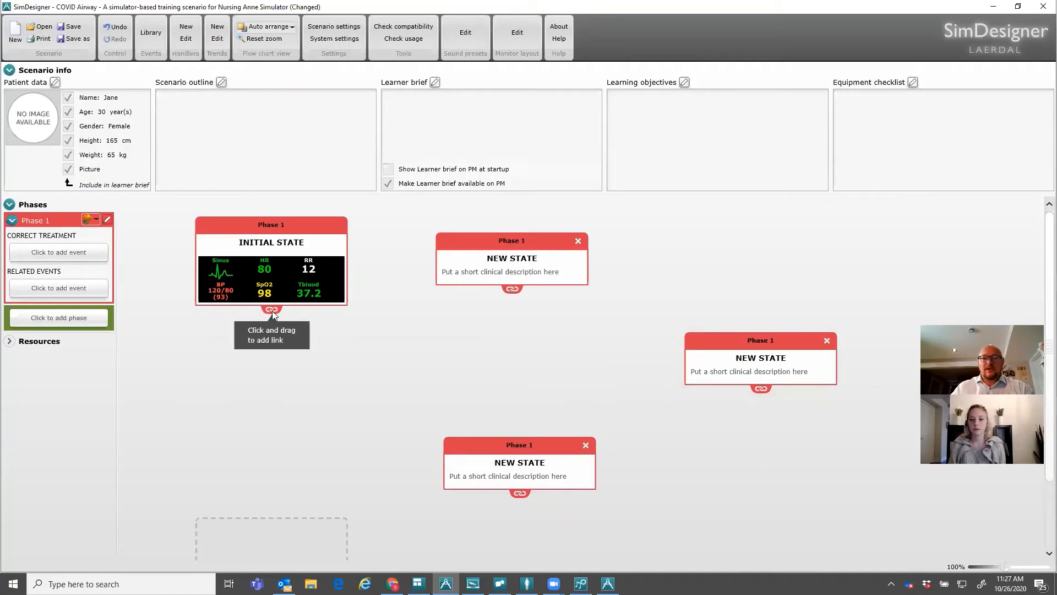
Try to draw a link from the initial state
left_click_drag(272, 311, 274, 314)
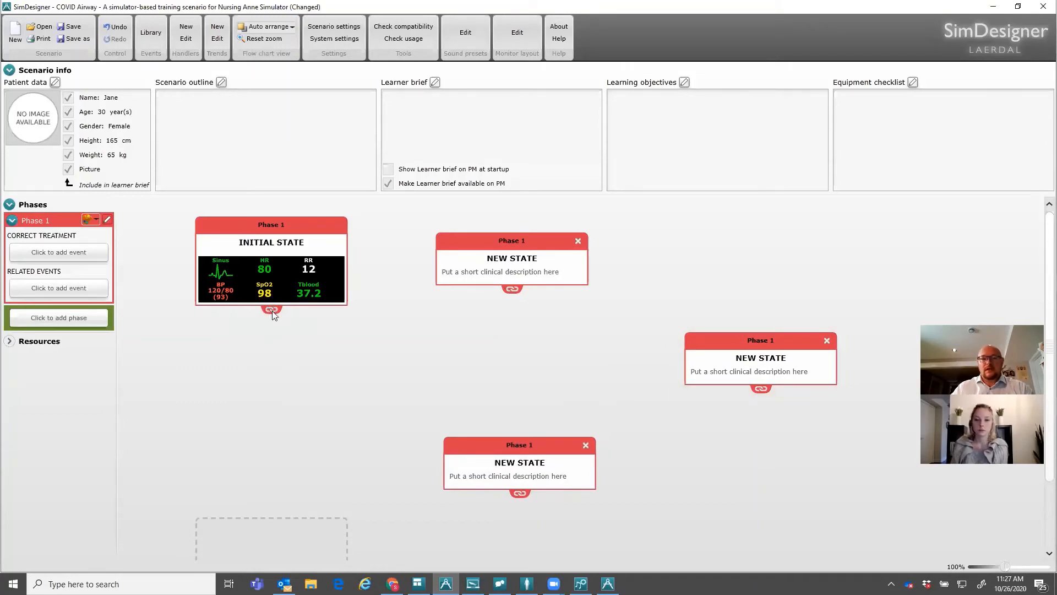
left_click(271, 304)
left_click(775, 85)
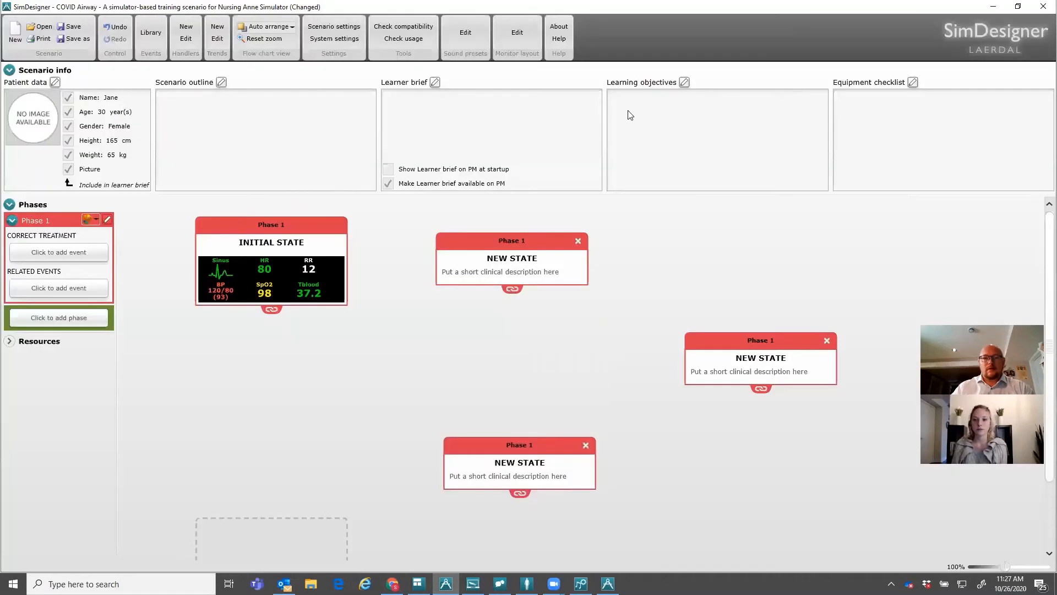
Save the scenario as "COVID Airway" in the Nursing Anne Simulator scenarios folder
left_click(77, 39)
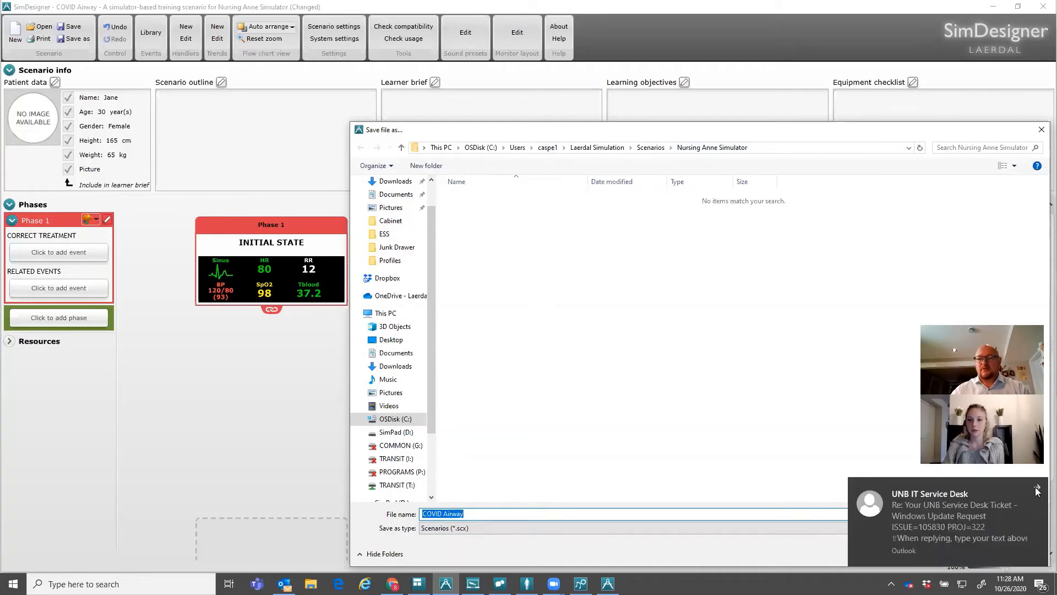
left_click(1038, 490)
left_click(961, 551)
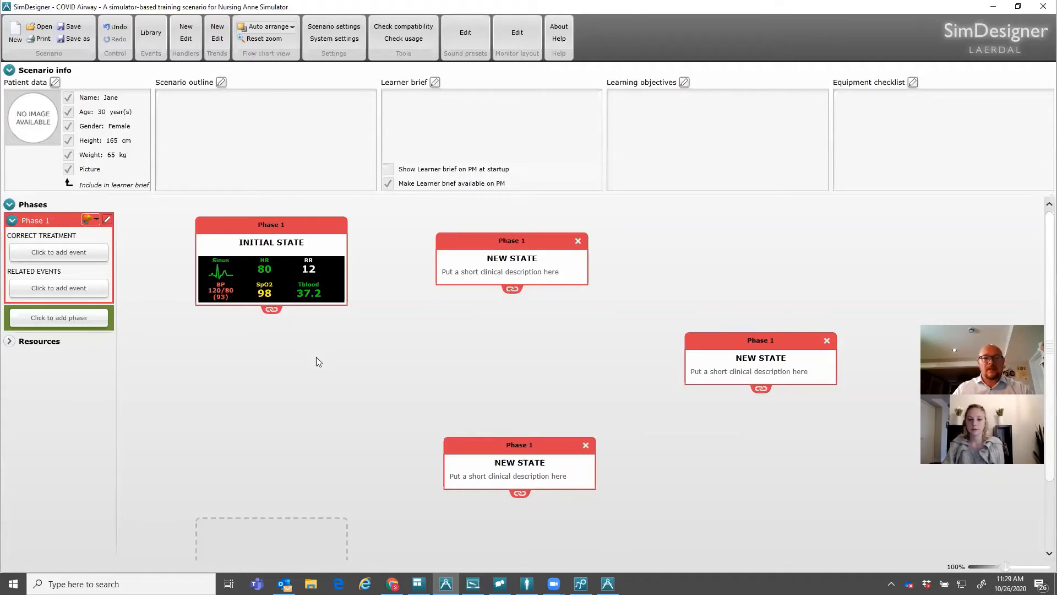
Try linking the initial state to the upper new state and open the link's trigger definition
left_click_drag(273, 313, 482, 281)
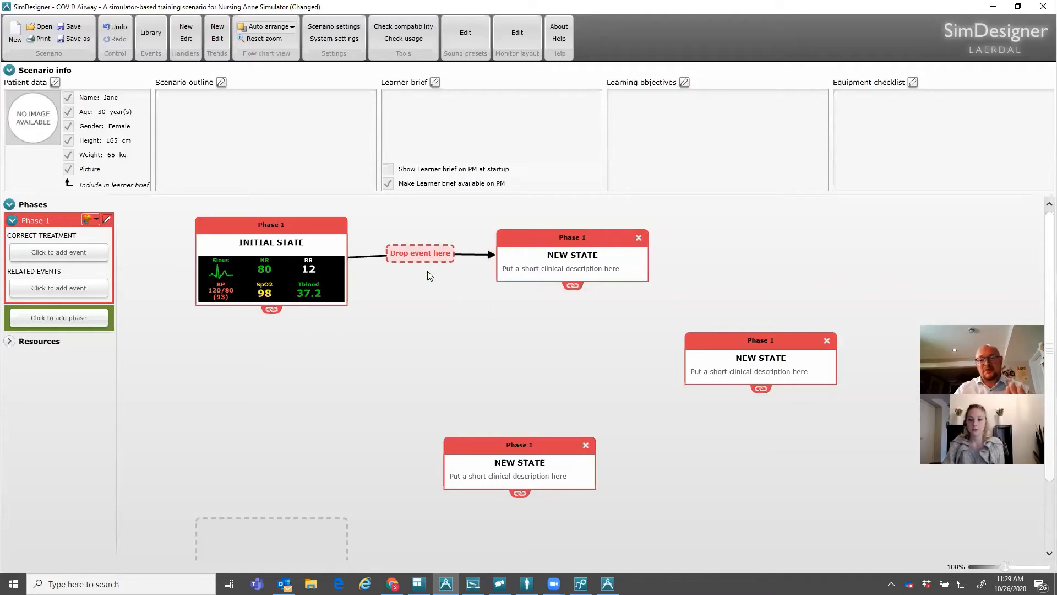
left_click(433, 253)
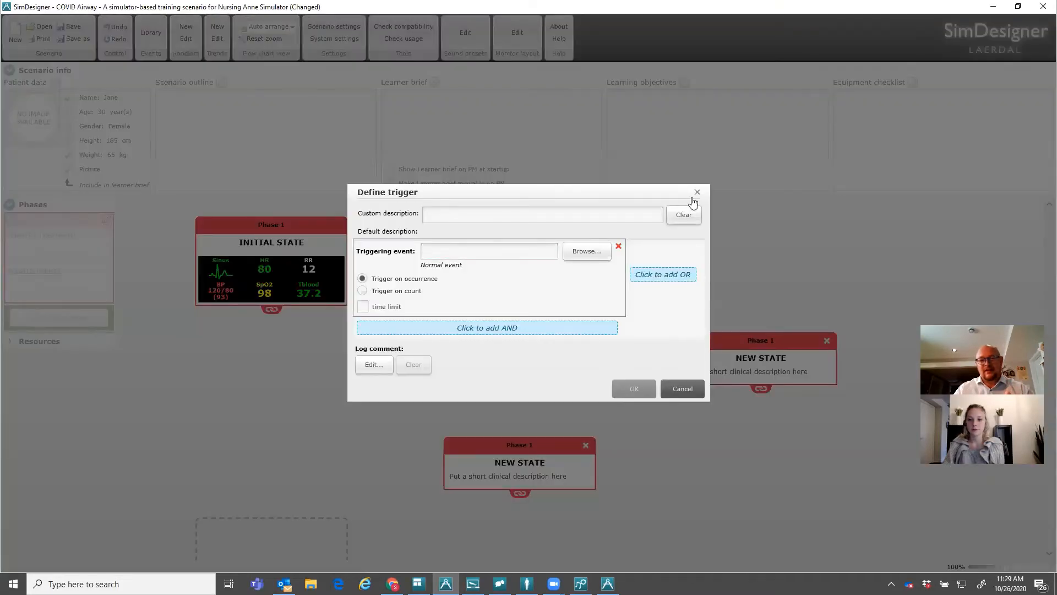
left_click(697, 192)
left_click(454, 245)
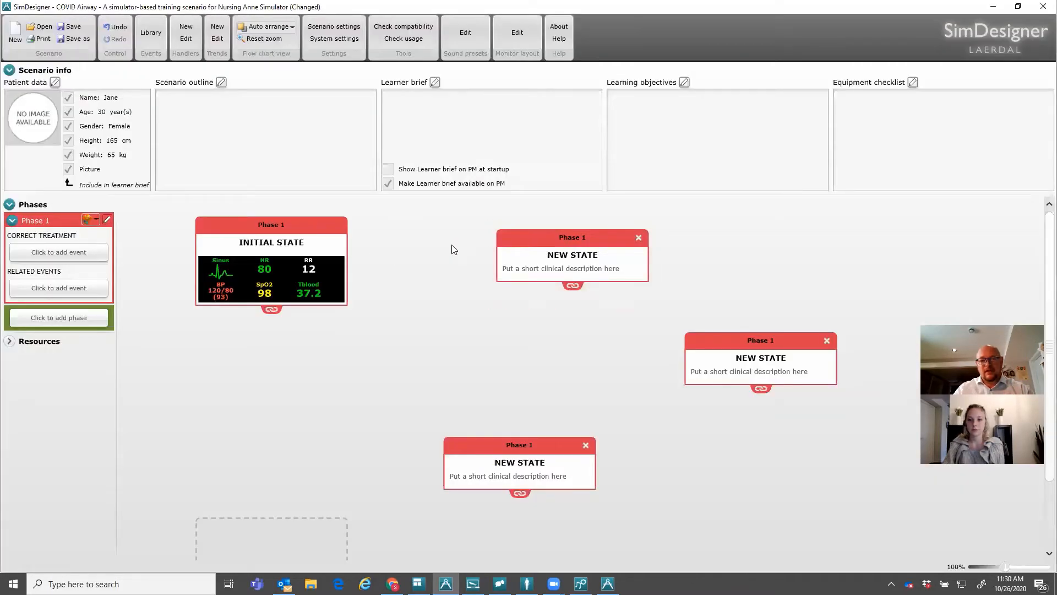
Draw a link from the initial state to the upper new state
left_click_drag(275, 311, 593, 269)
mouse_move(455, 254)
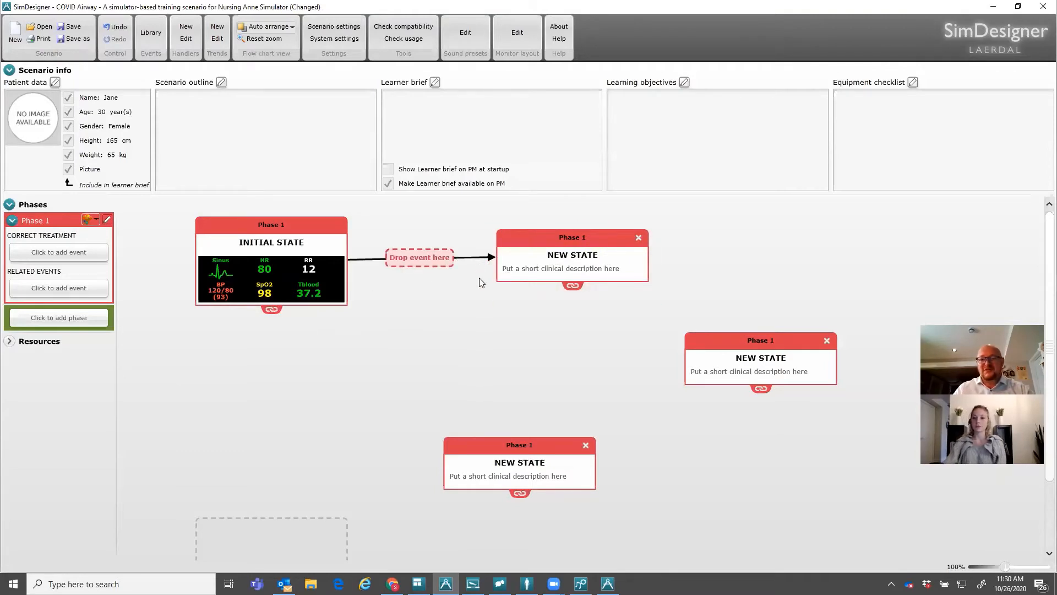
left_click_drag(492, 258, 460, 321)
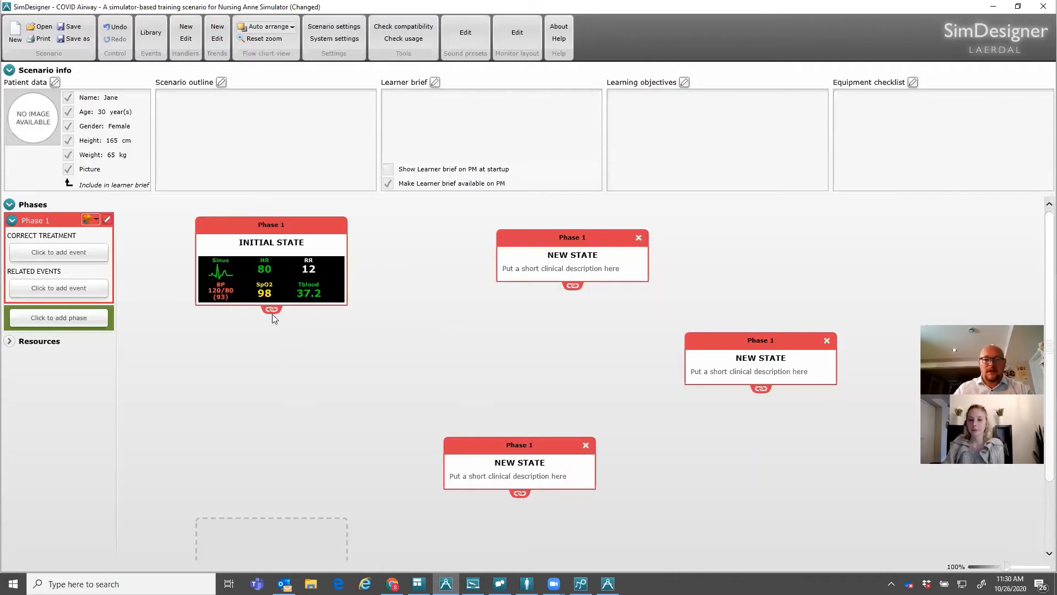
left_click_drag(272, 310, 498, 263)
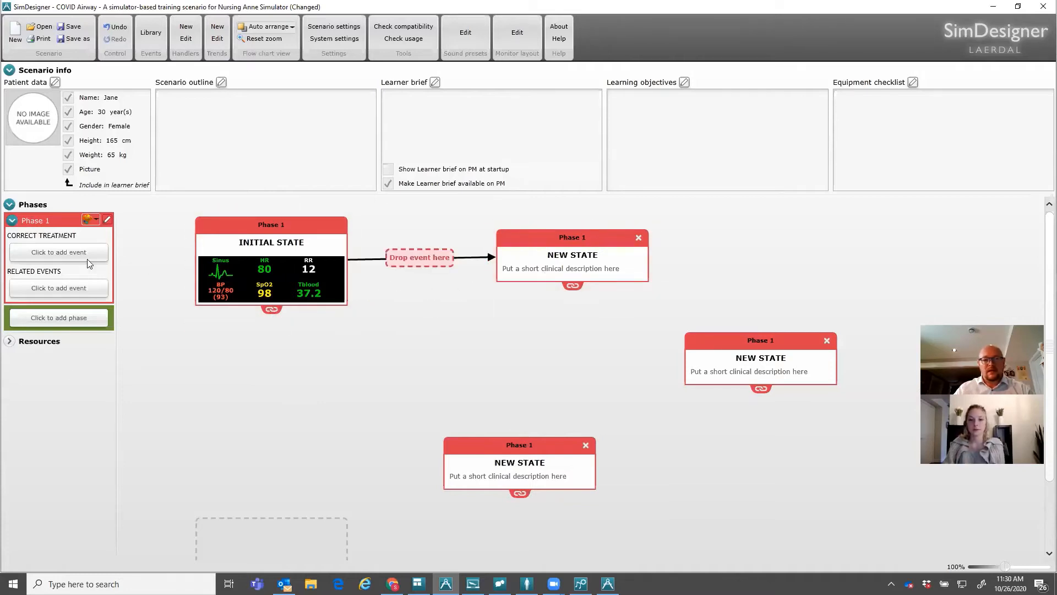
Search for "Start" as a related event of Phase 1, then clear the entry
left_click(36, 288)
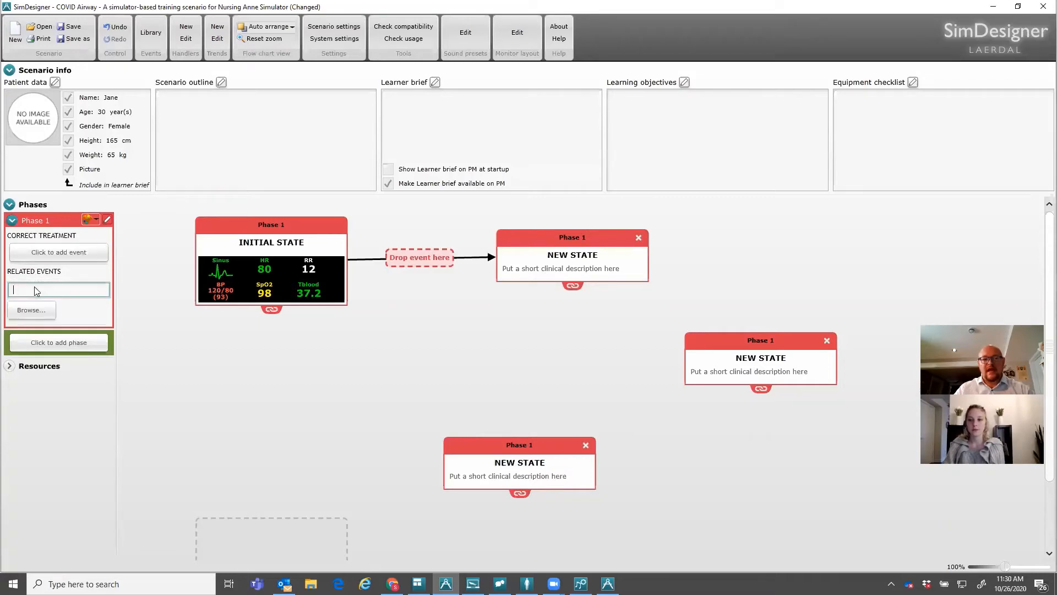
left_click(283, 365)
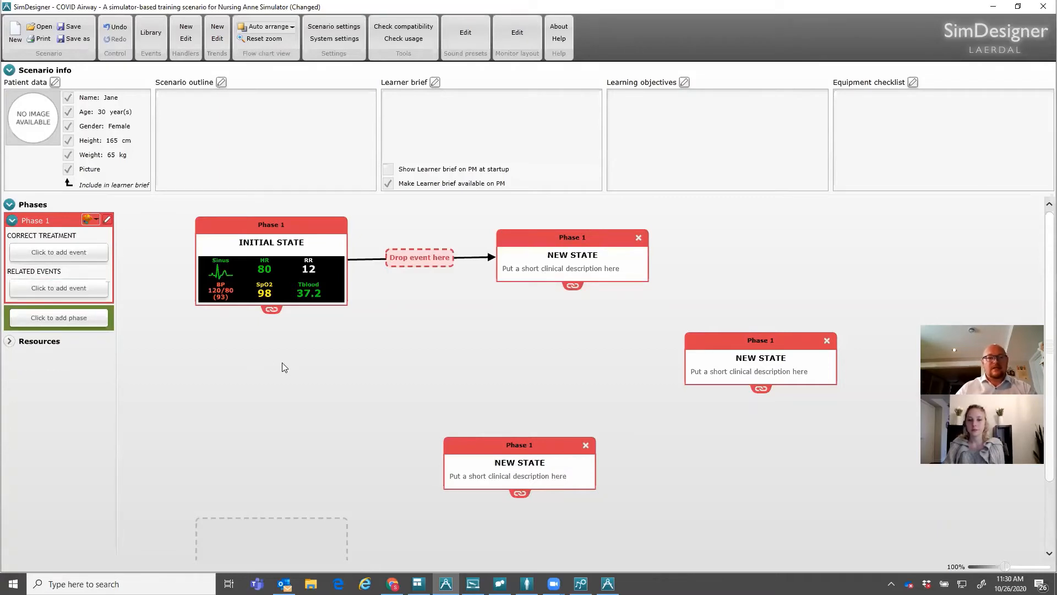
left_click(73, 289)
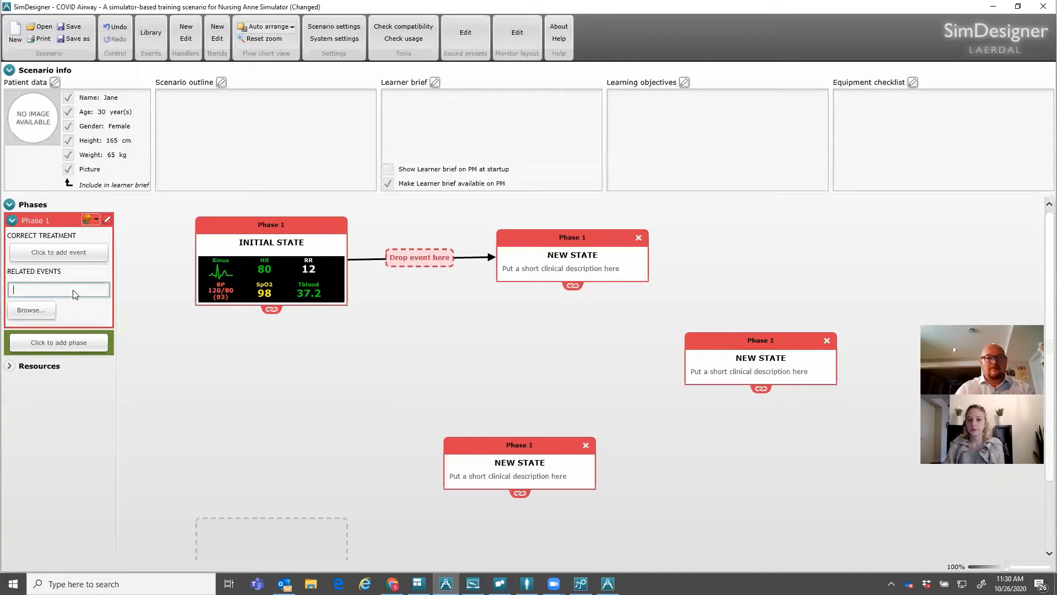
type("Start")
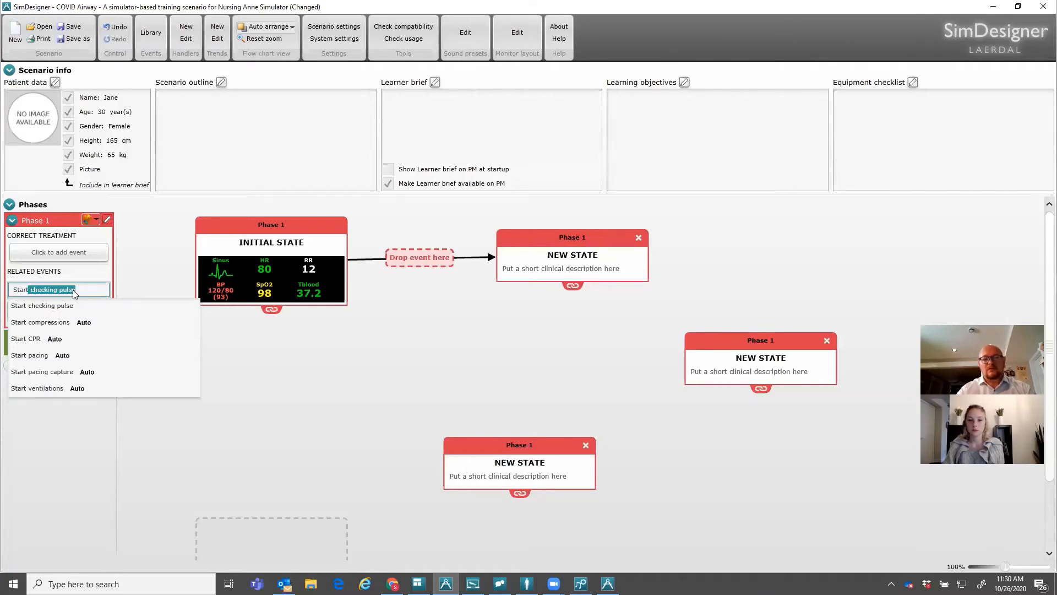
key("BackSpace")
key("BackSpace")
key("BackSpace")
key("BackSpace")
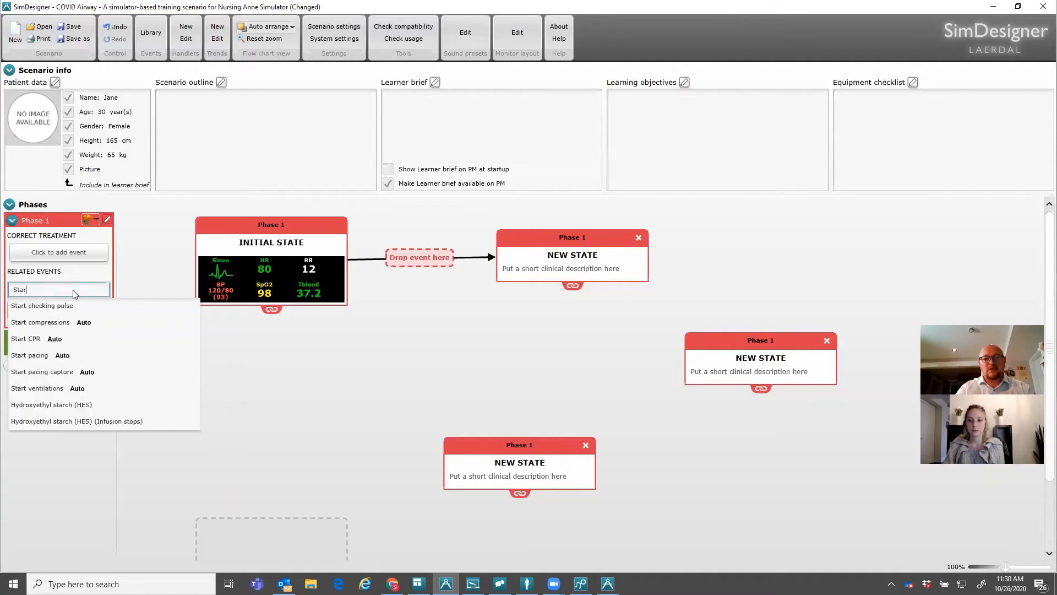
key("BackSpace")
key("BackSpace")
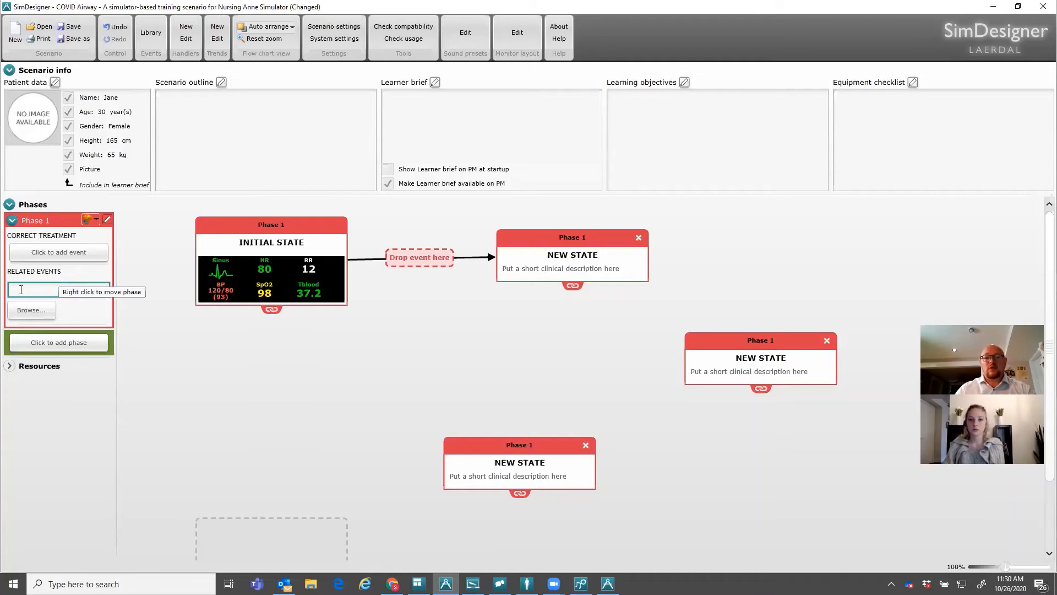
Begin creating a new event from the event library for Phase 1's related events
left_click(30, 311)
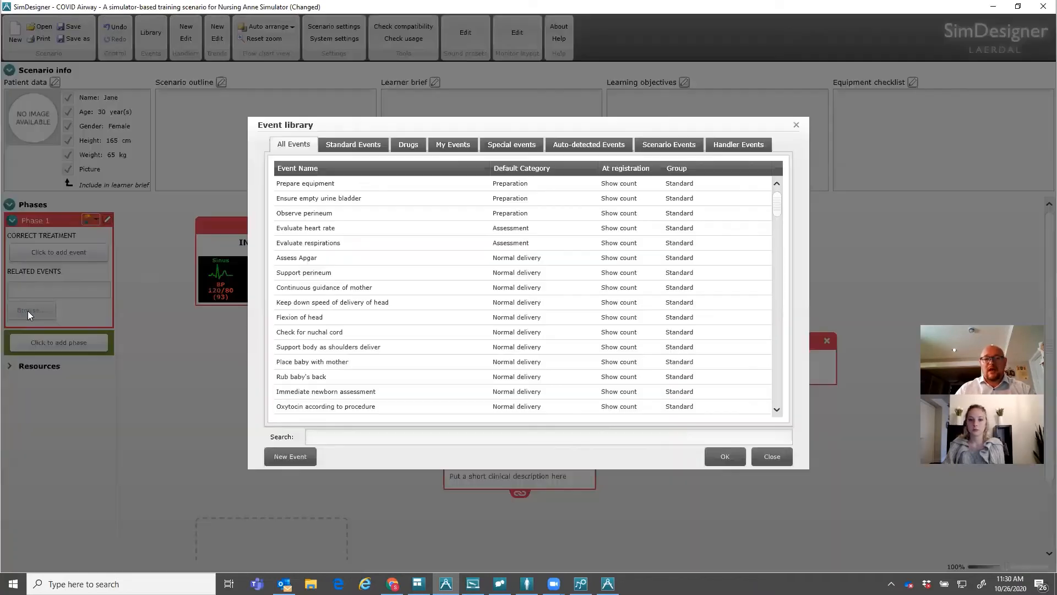
left_click(288, 457)
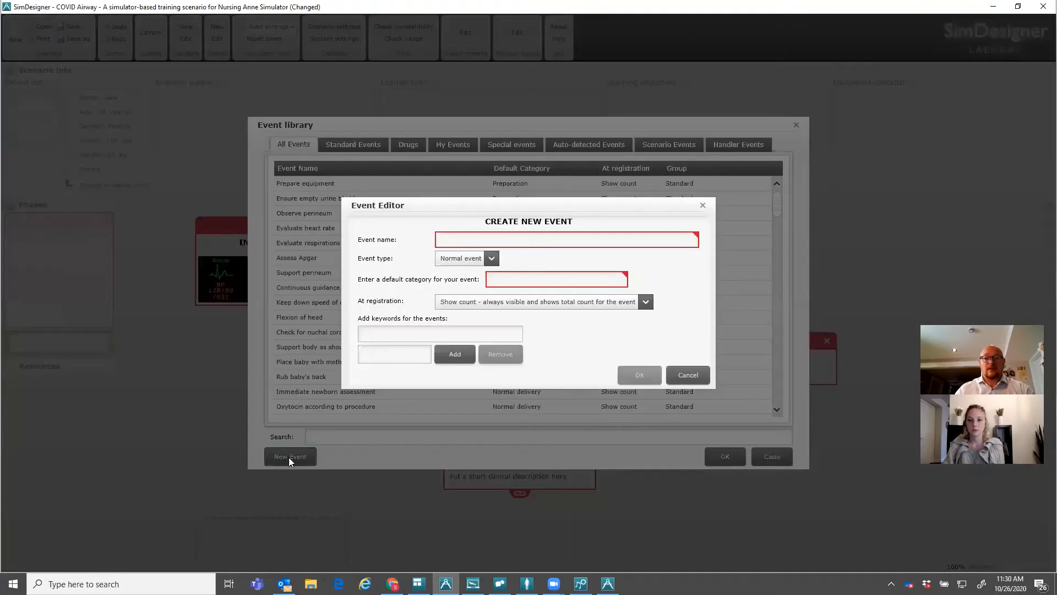
left_click(453, 237)
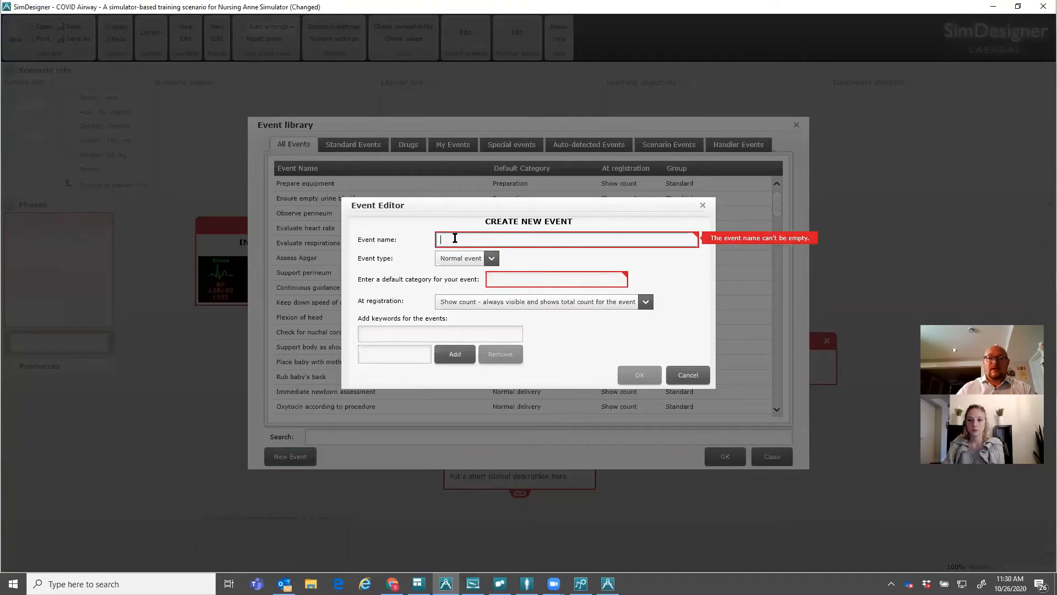
Create a normal event named START SCENARIO in the category Scenario Shifters and add it to Phase 1's related events
type("START SC")
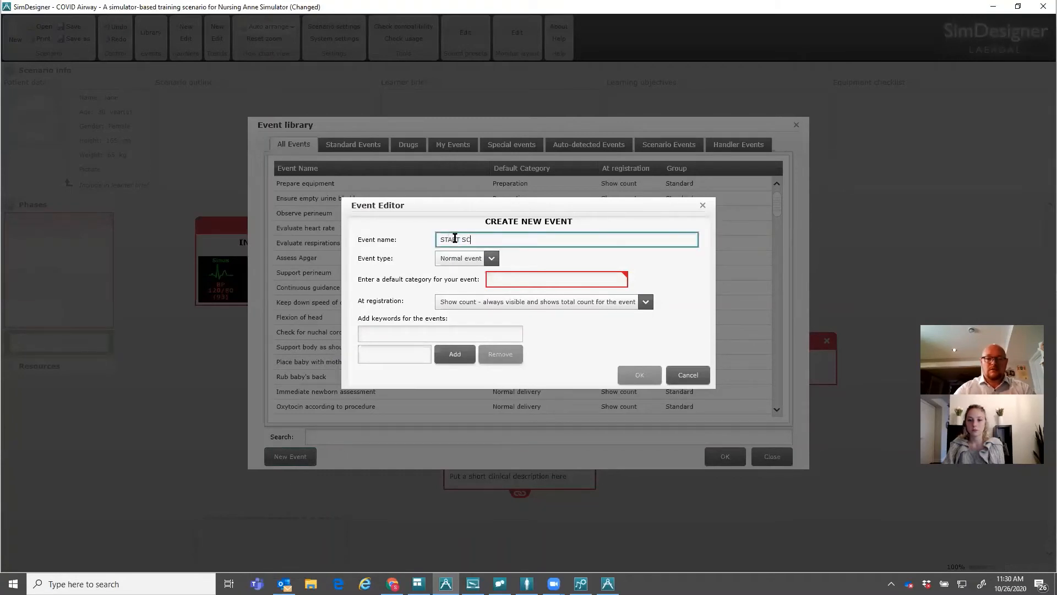
type("ENARIO")
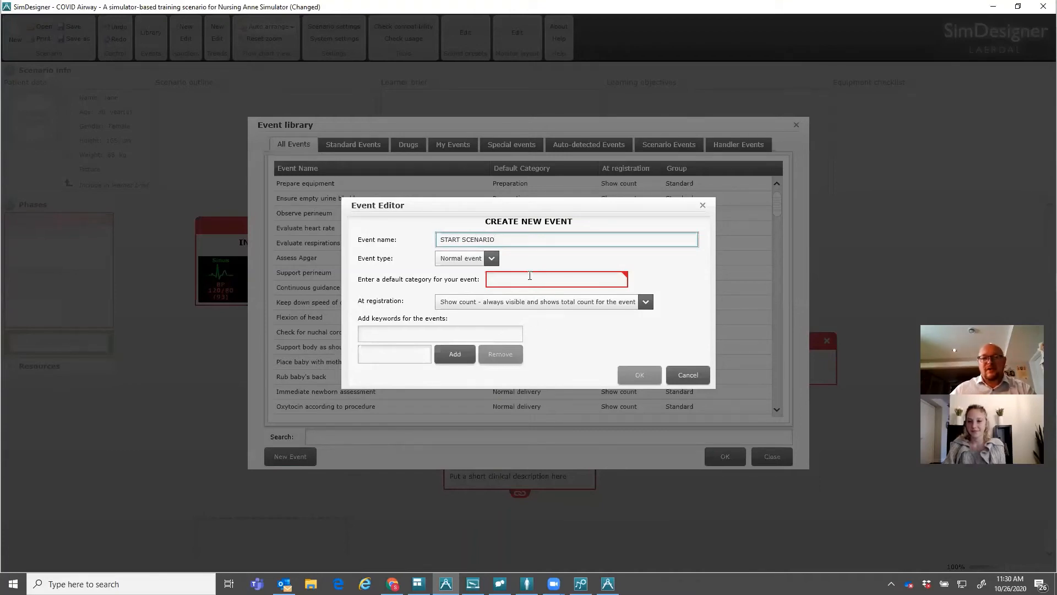
left_click(527, 279)
type("Scen")
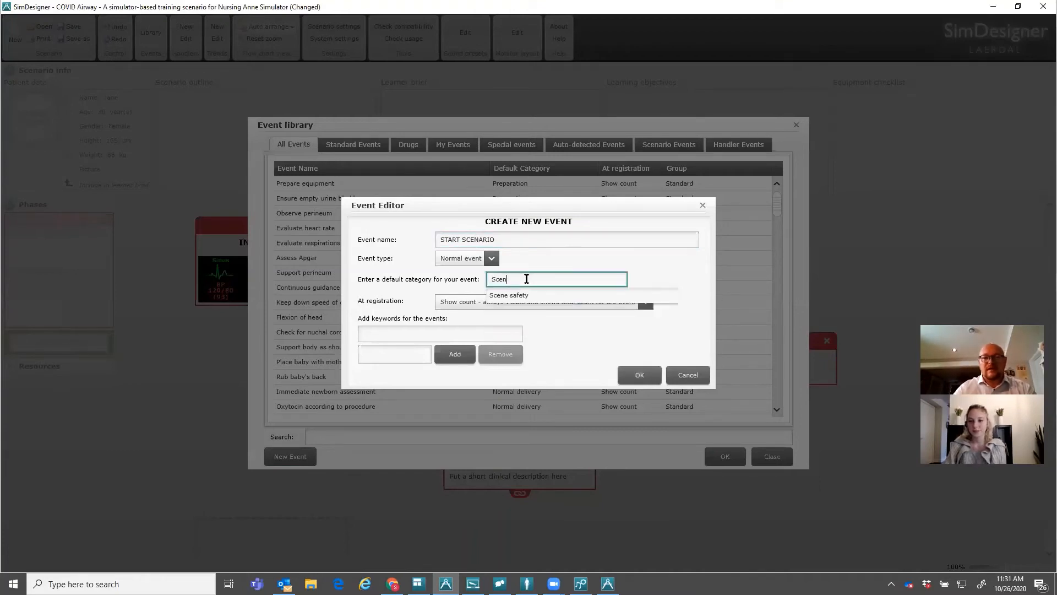
type("ario Shifters")
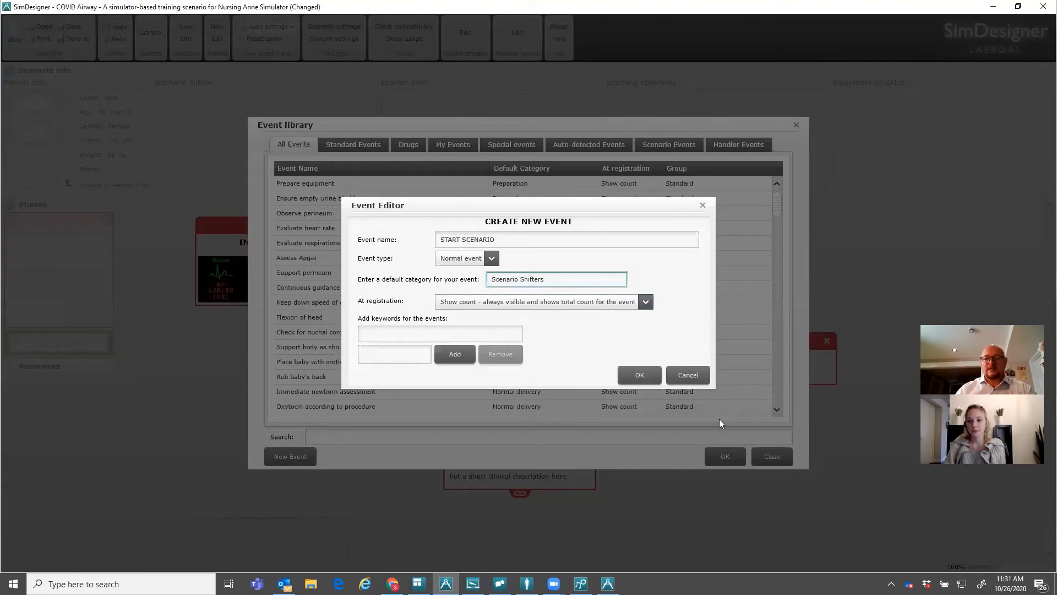
left_click(634, 375)
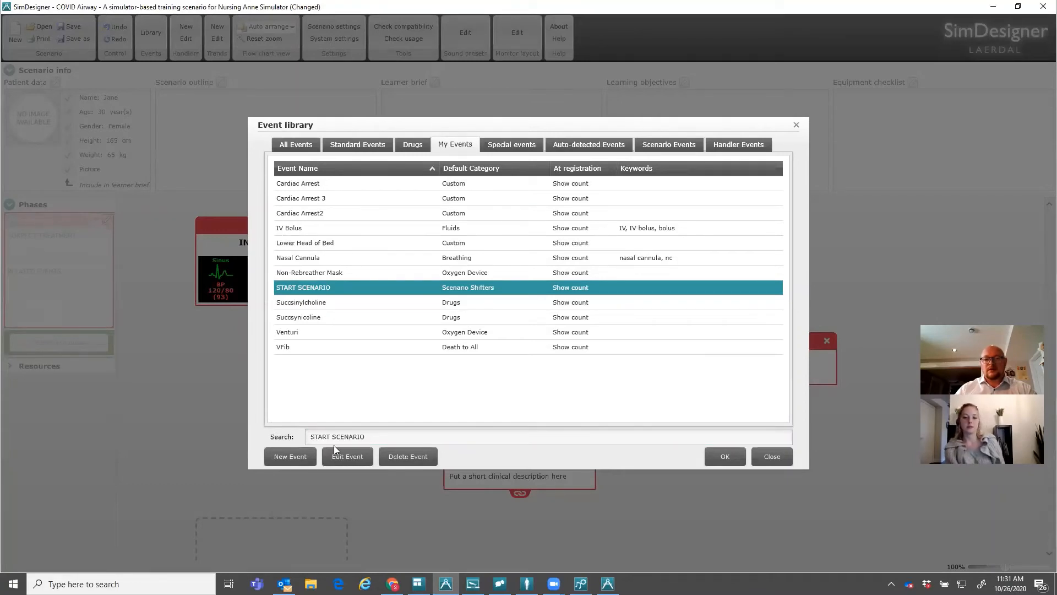
left_click(725, 458)
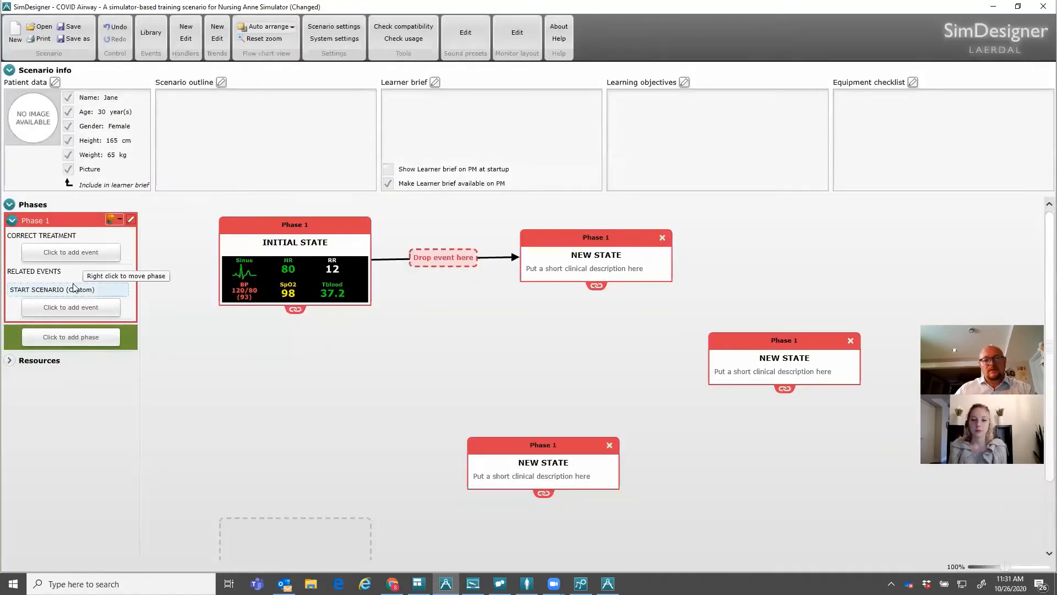
Assign the START SCENARIO event to the link leaving the initial state, and move the lowest unlinked state up beneath that link
left_click(36, 294)
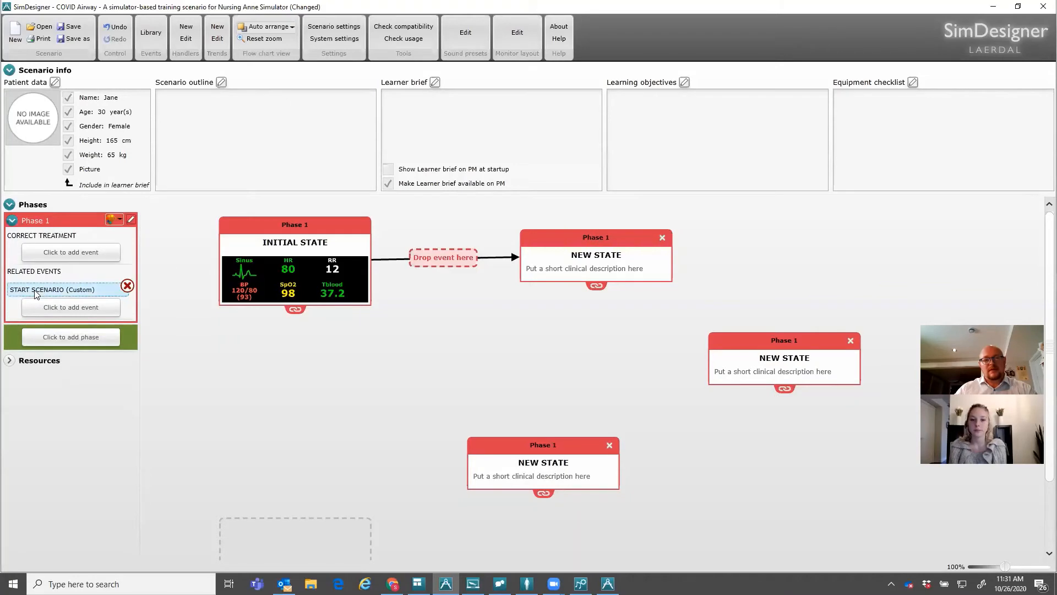
left_click_drag(36, 294, 435, 263)
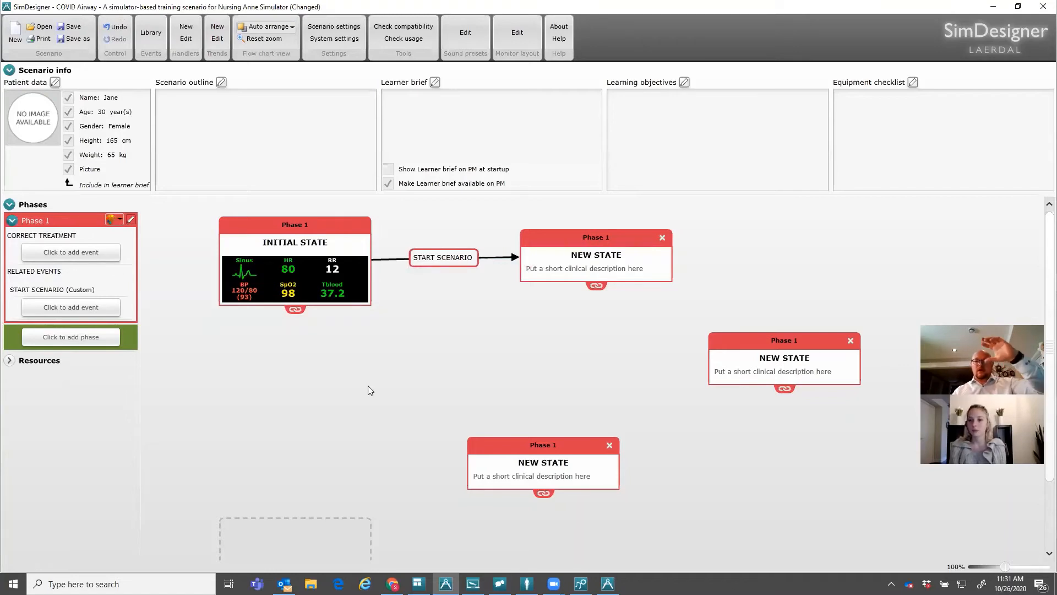
mouse_move(442, 266)
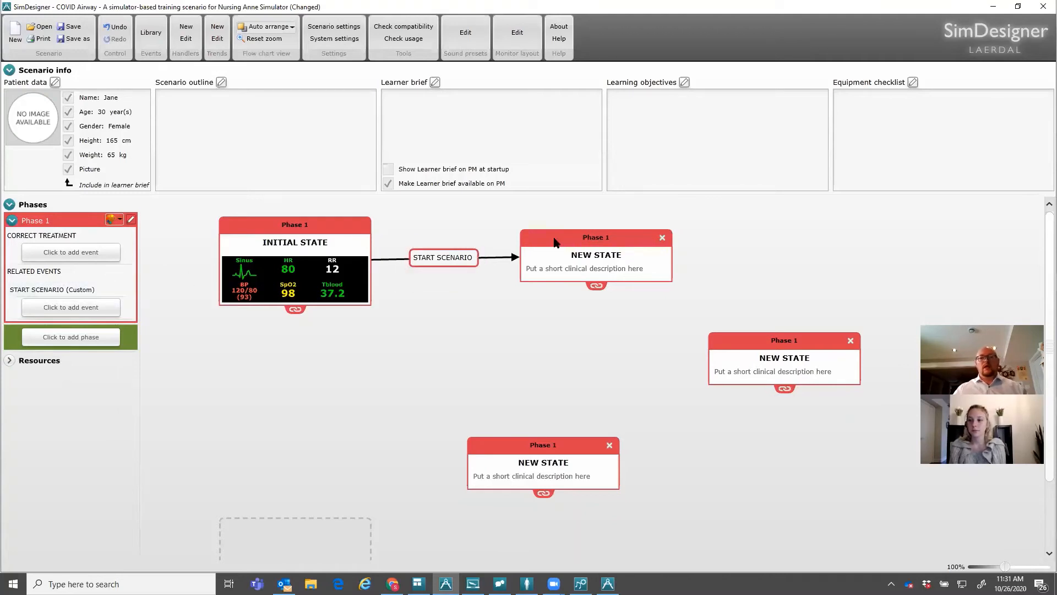
mouse_move(582, 263)
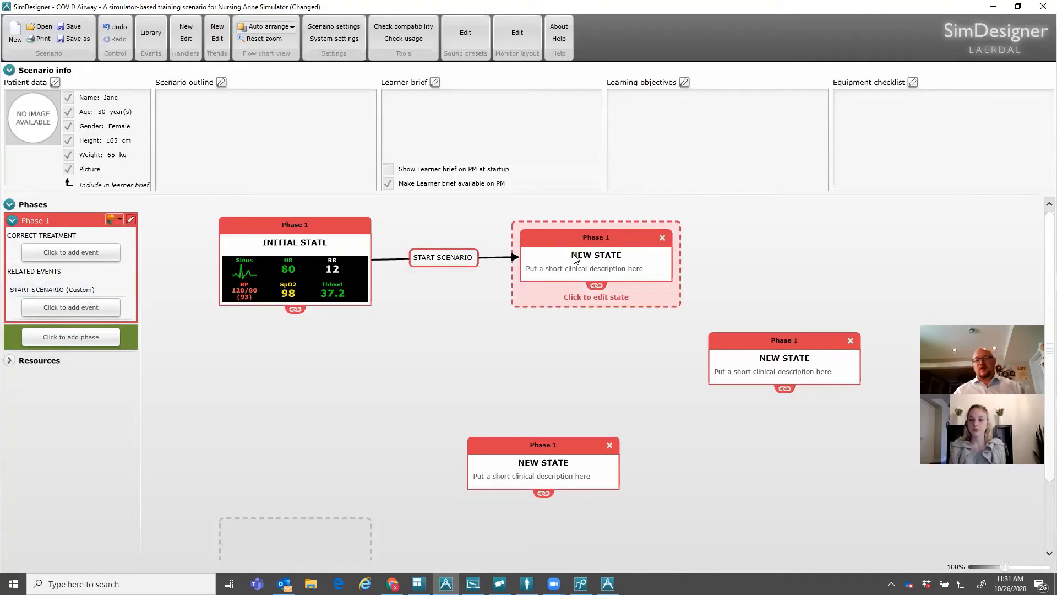
mouse_move(307, 266)
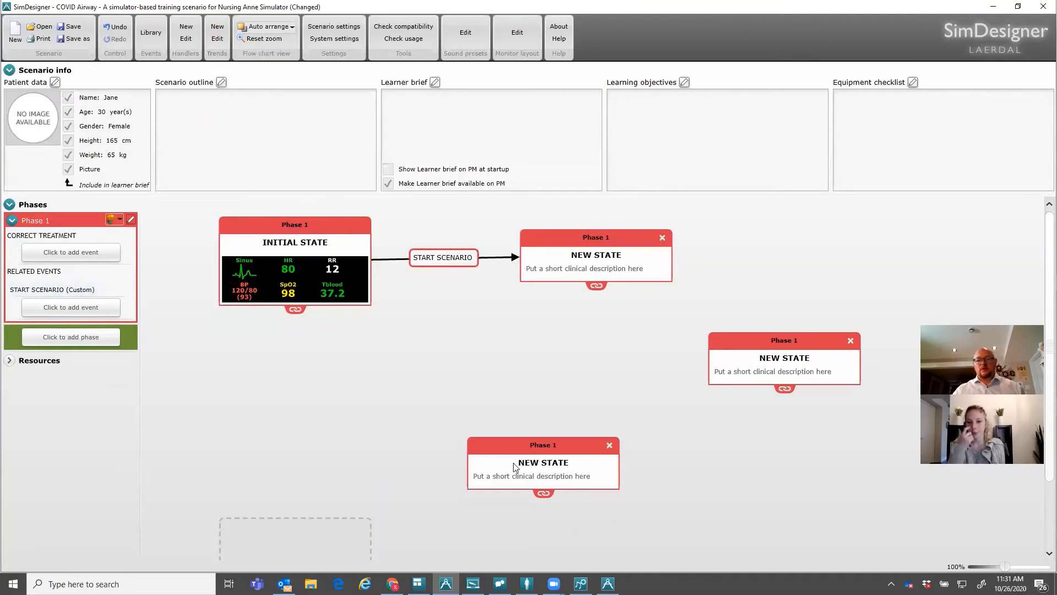
left_click_drag(508, 456, 380, 352)
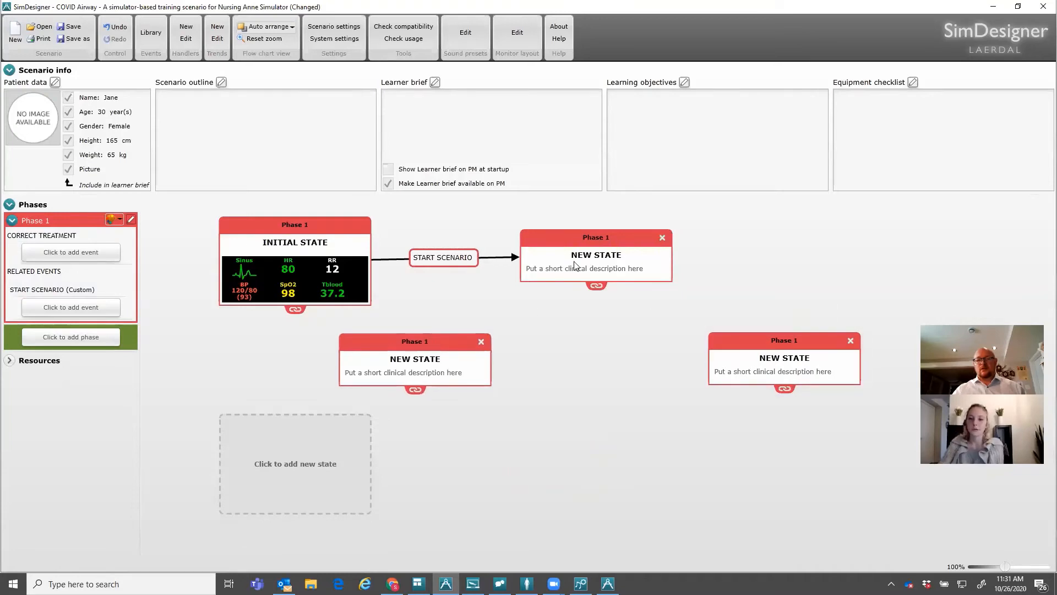
In the new state linked from the initial state, set the heart rate to 112 bpm and the ECG to Sinus Rhythm
left_click(593, 254)
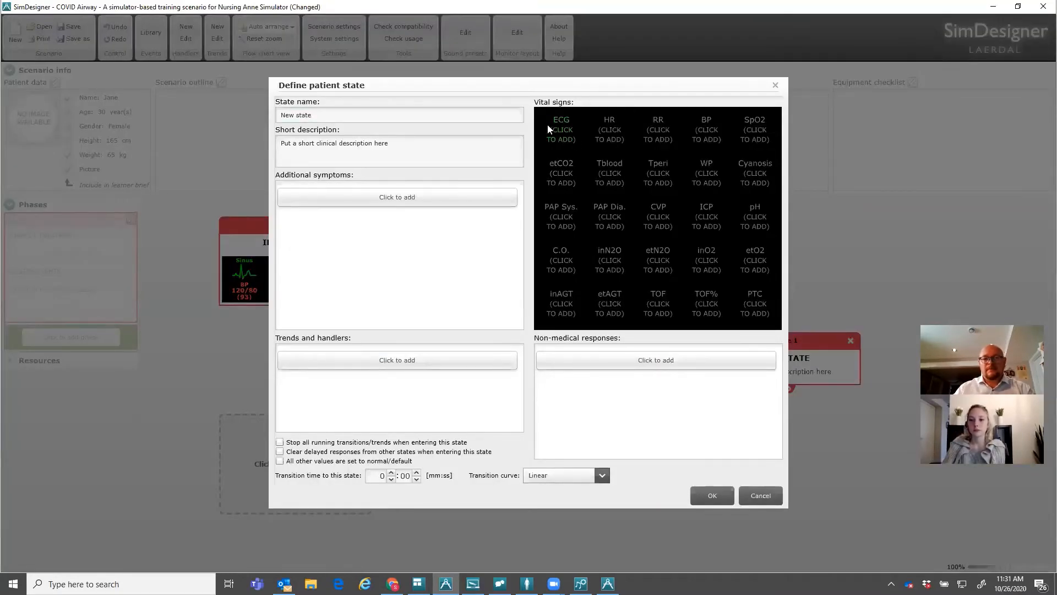
left_click(618, 135)
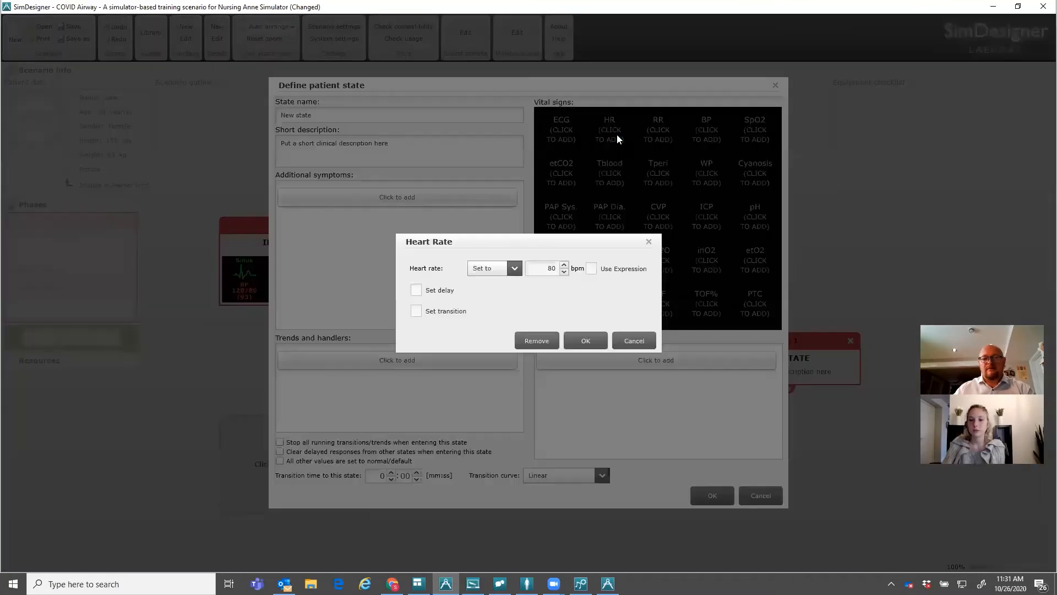
key("Tab")
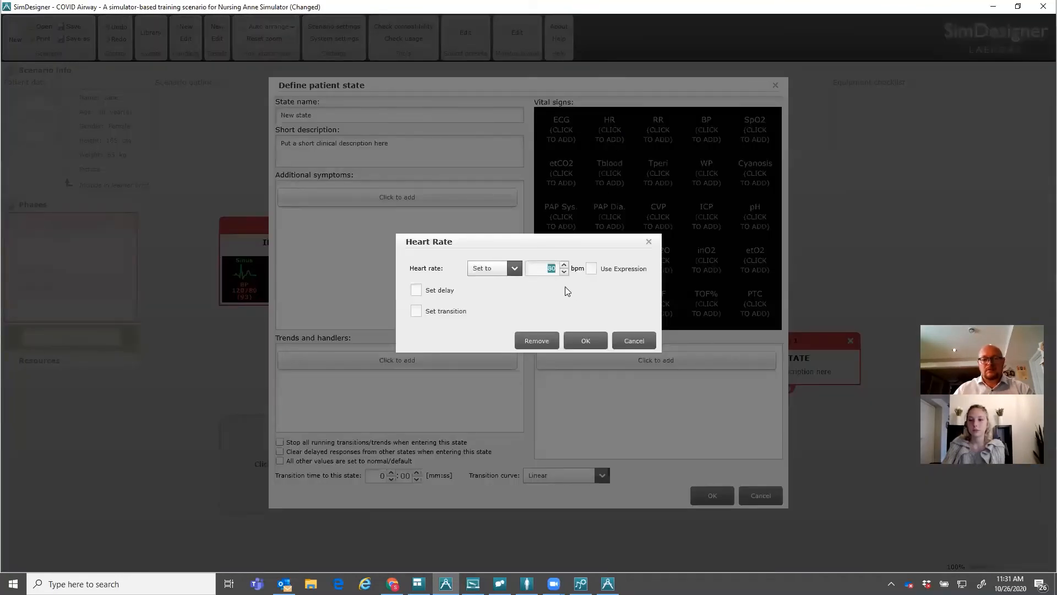
type("112")
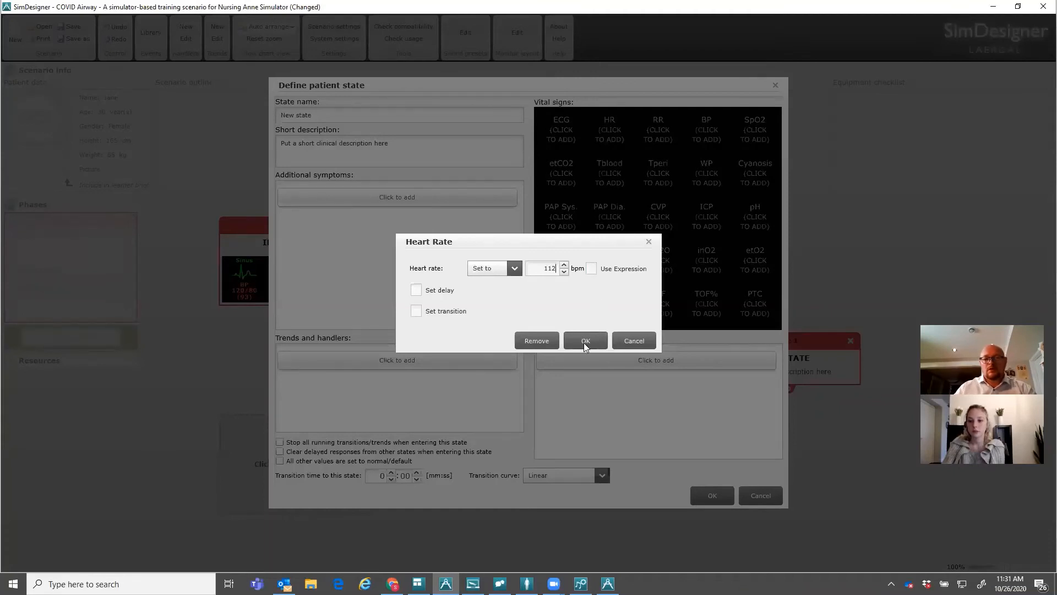
left_click(584, 341)
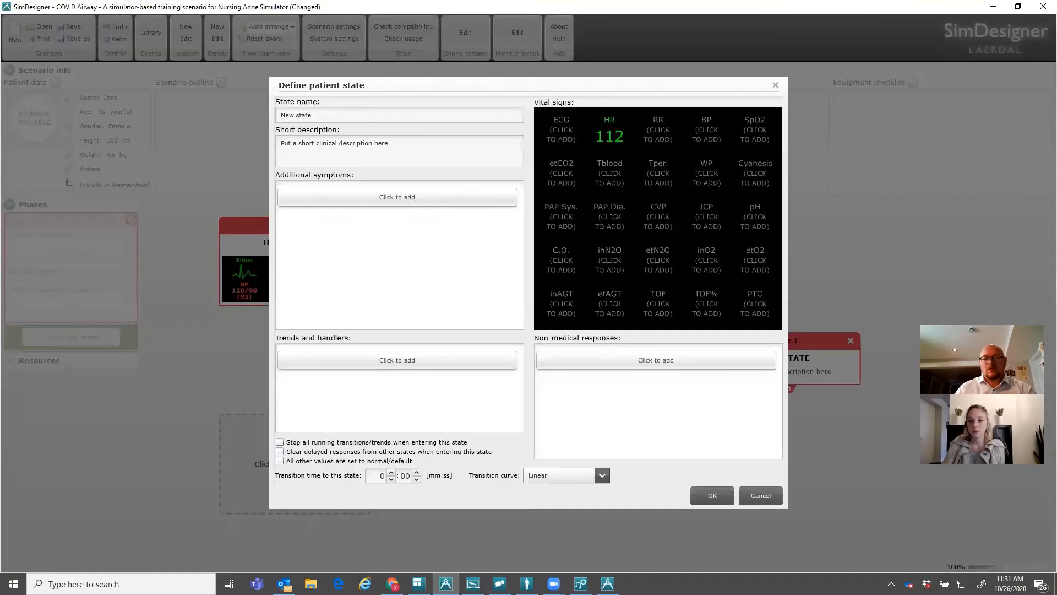
left_click(562, 135)
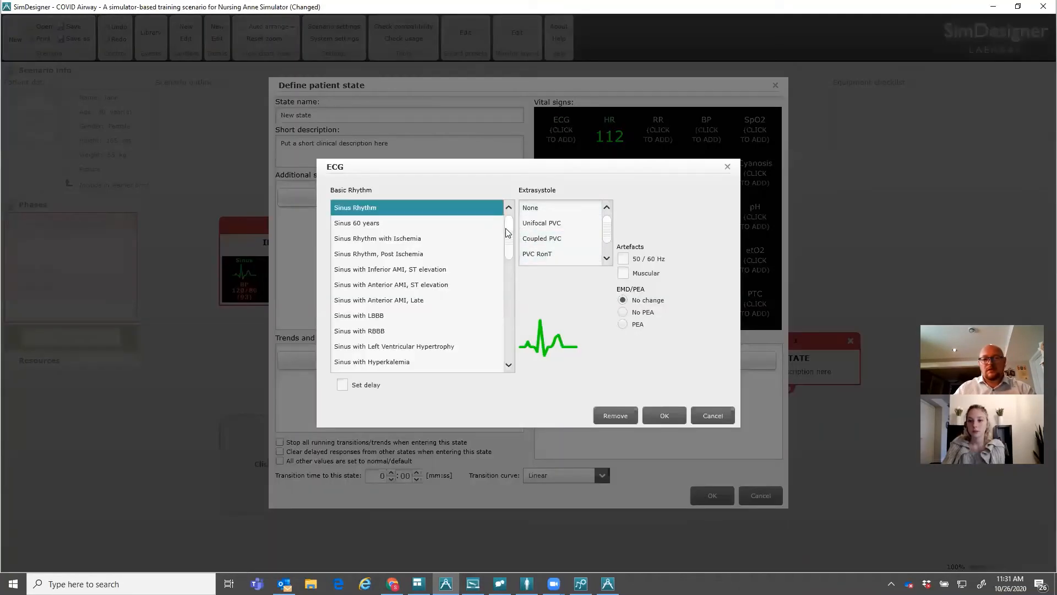
left_click(664, 415)
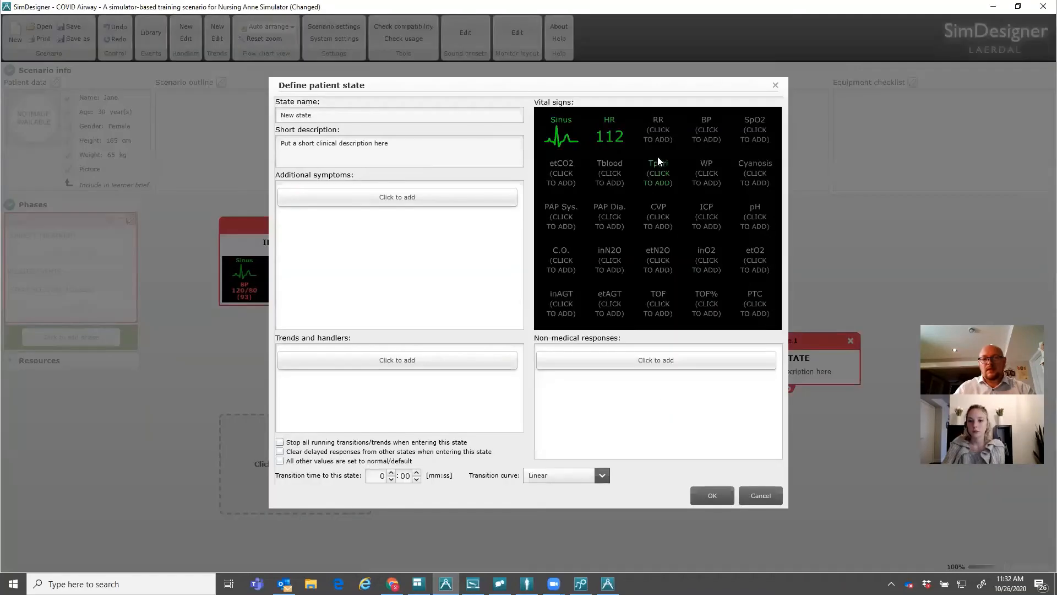
Set the new state's respiration rate to 34 bpm
left_click(655, 149)
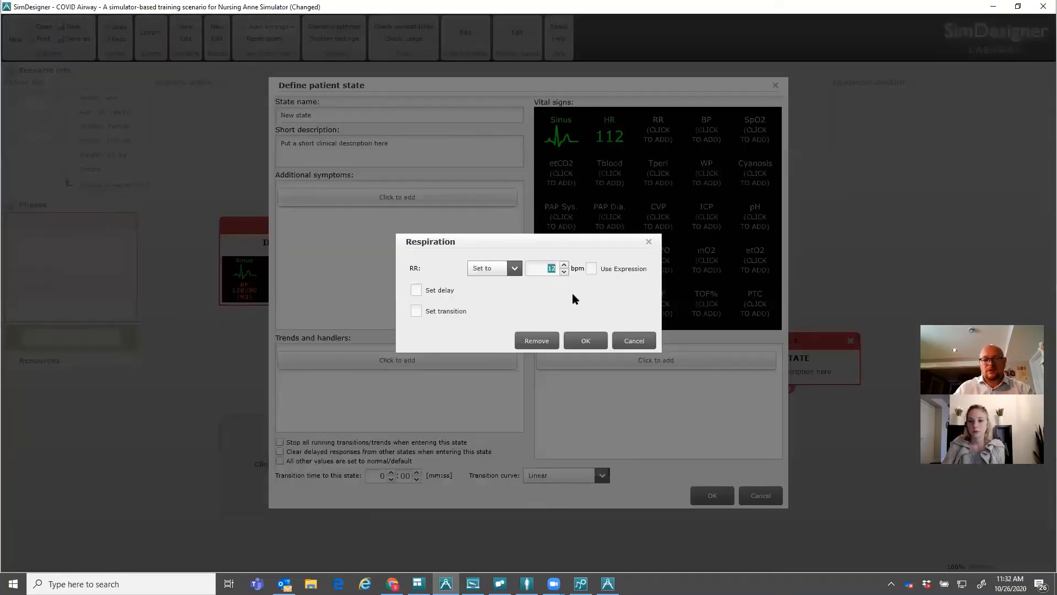
type("34")
left_click(585, 339)
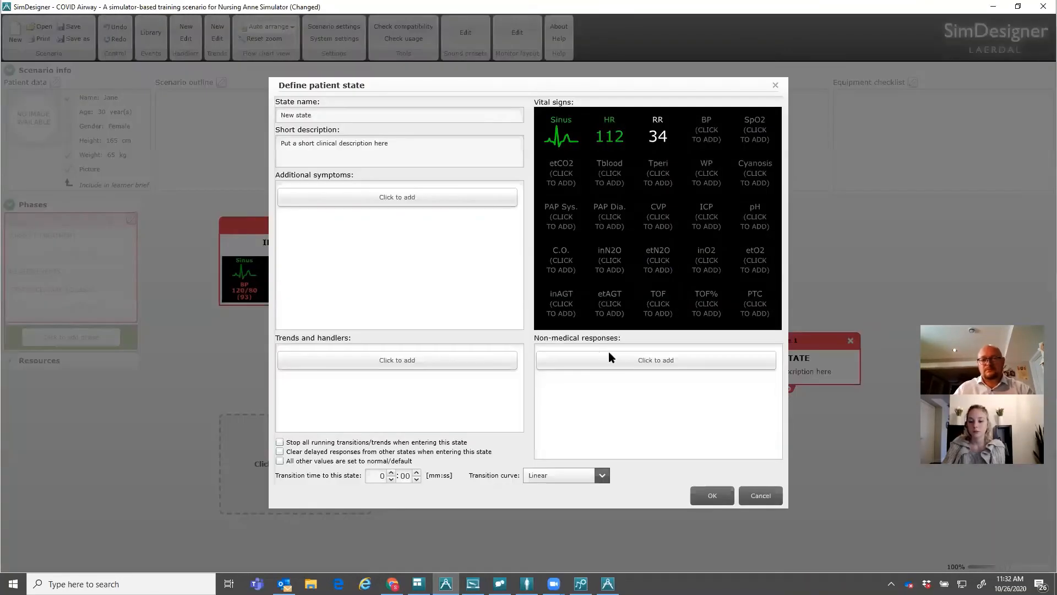
Set the new state's blood pressure to 100 mmHg systolic and 65 mmHg diastolic
left_click(715, 140)
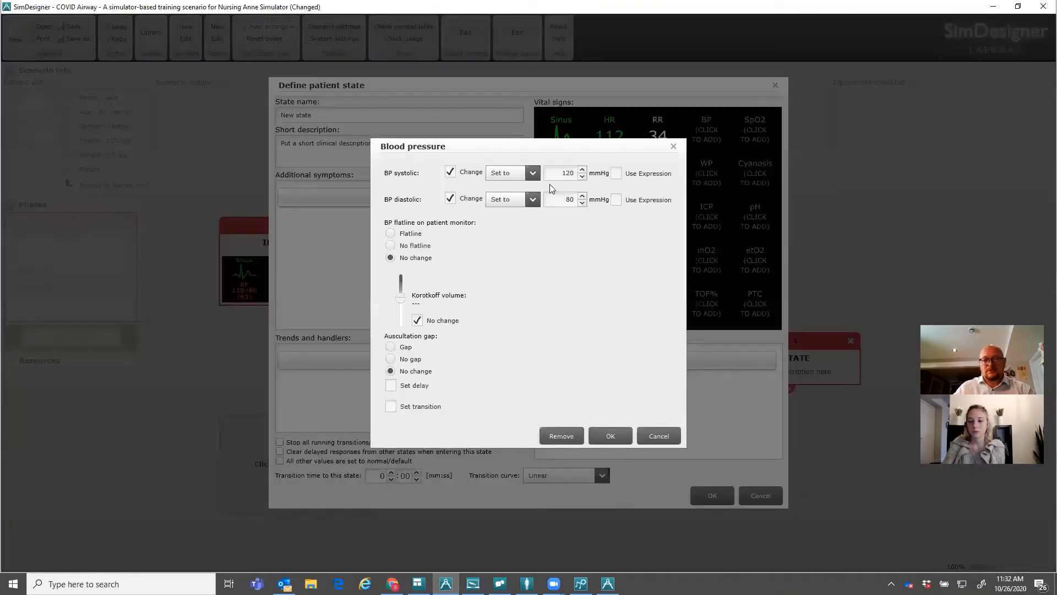
double_click(568, 173)
type("100")
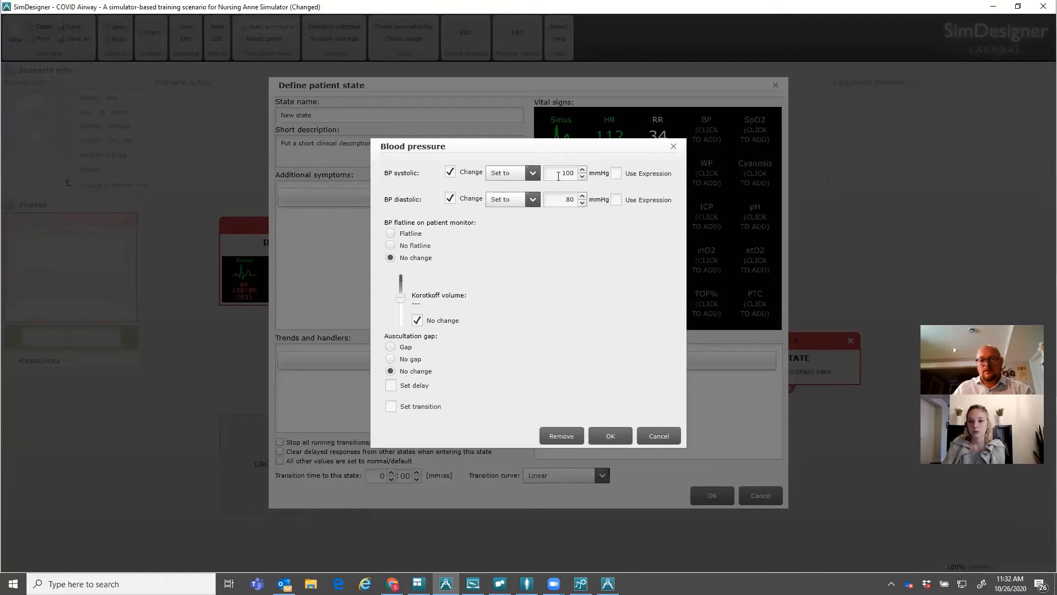
double_click(569, 199)
type("65")
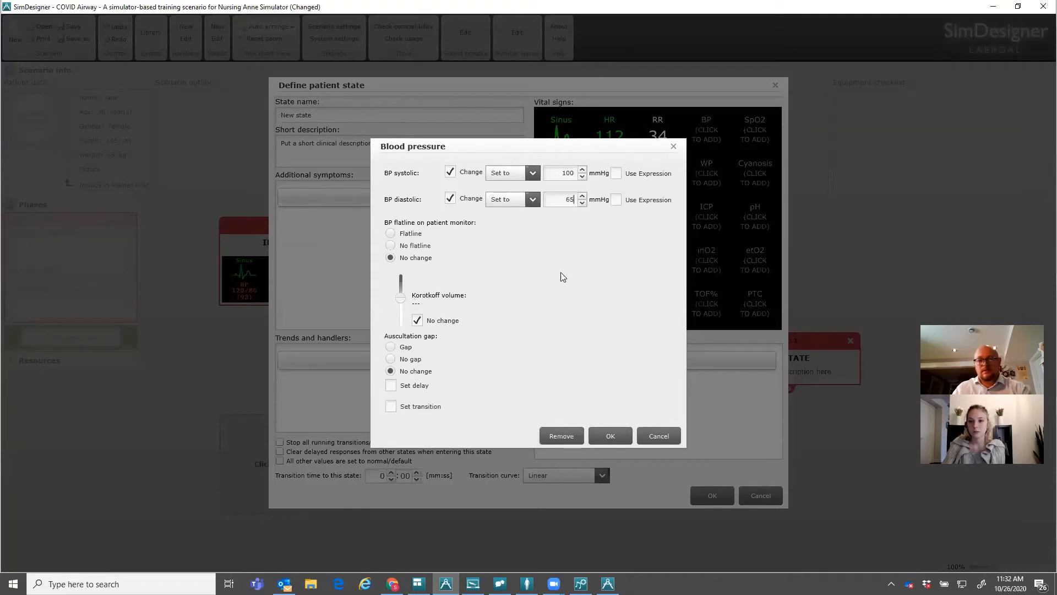
left_click(620, 436)
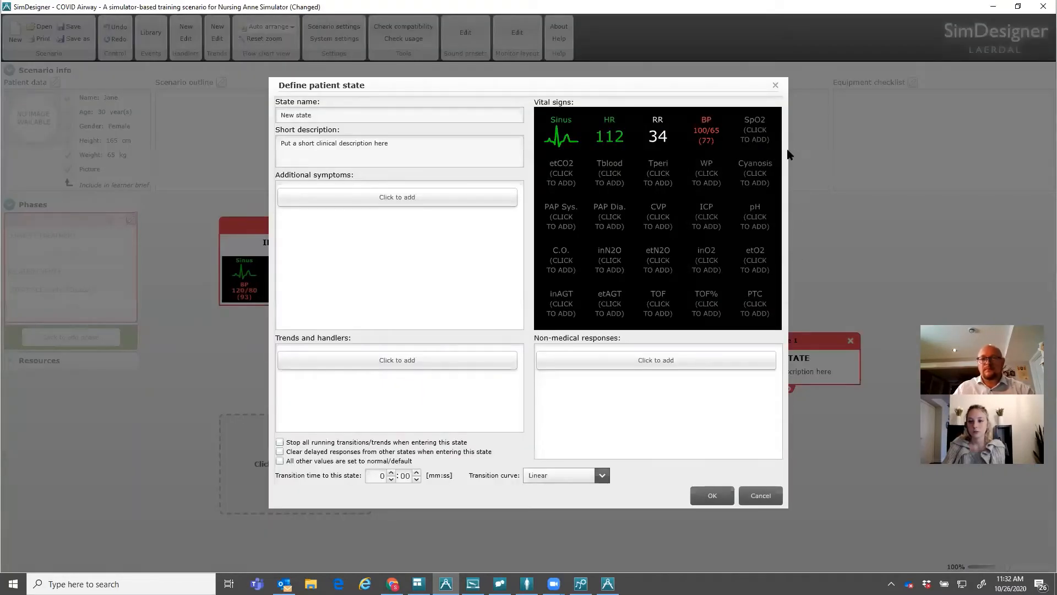
Set the new state's SpO2 to 84 %
left_click(763, 140)
double_click(554, 268)
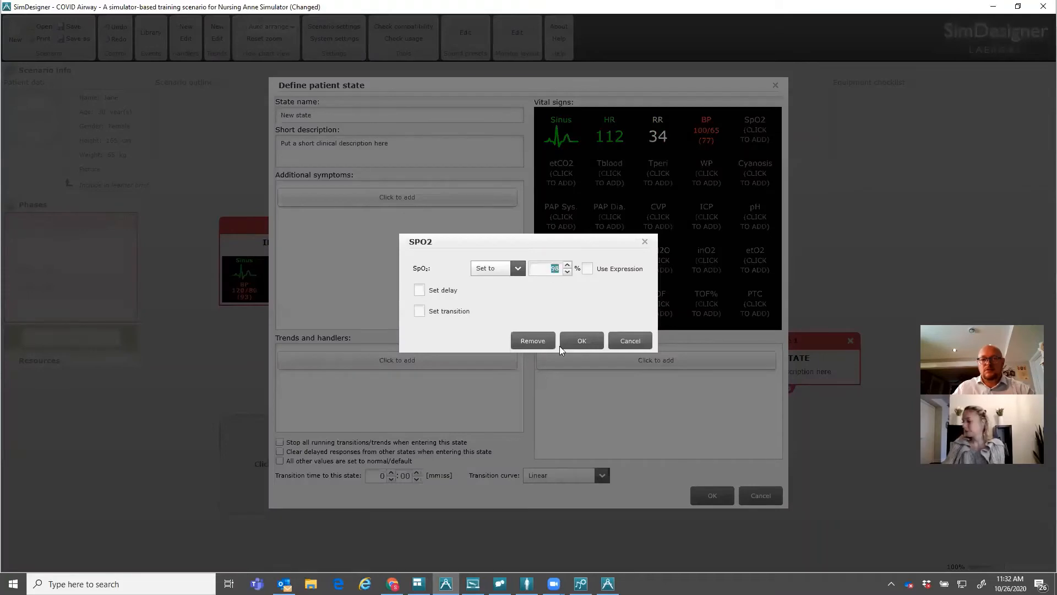
type("84")
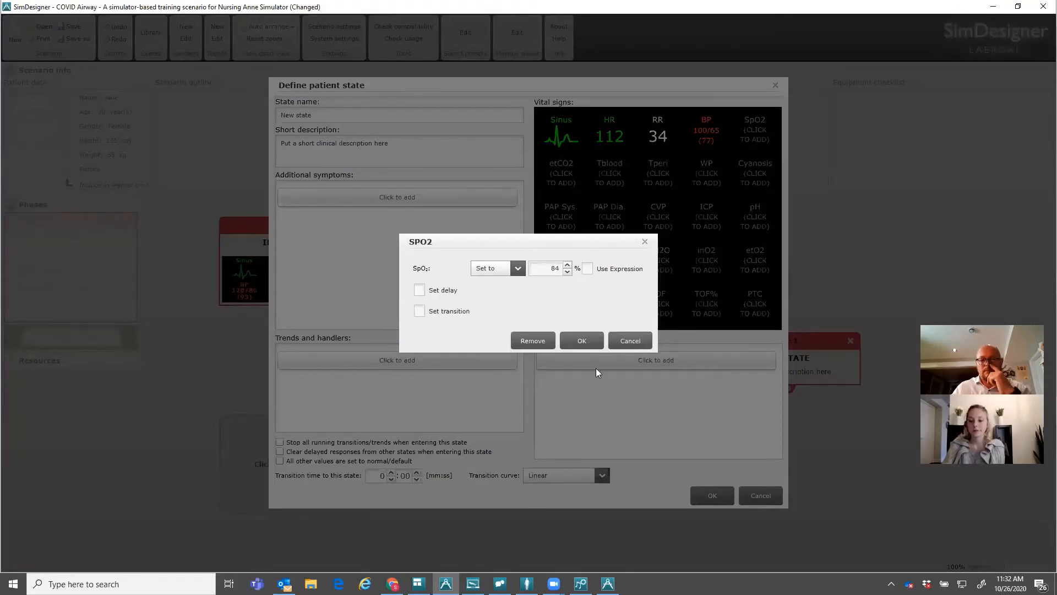
left_click(585, 340)
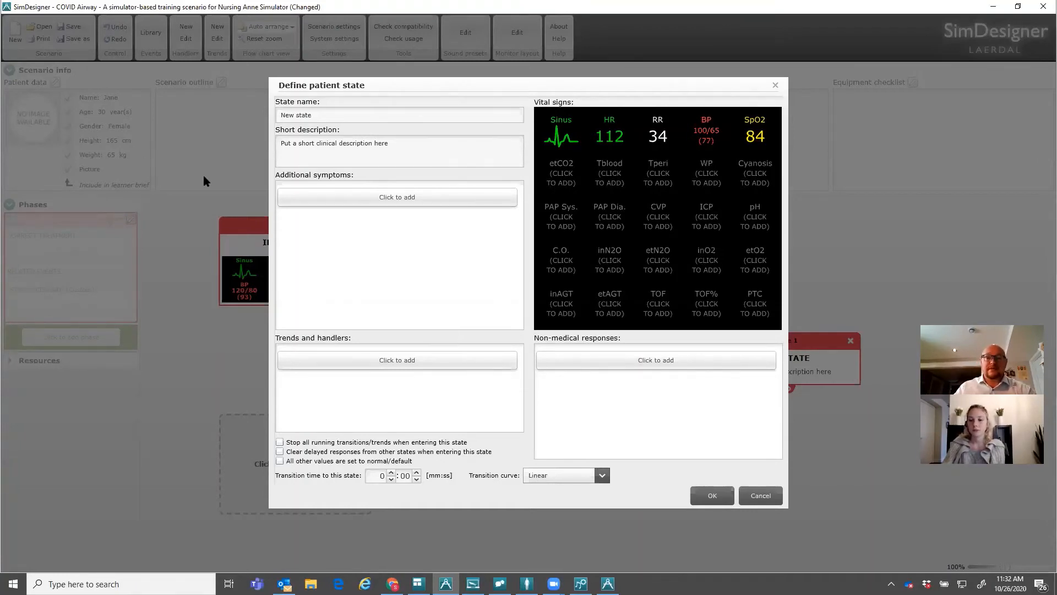
Add the left lung sound preset as an additional symptom of the state and set it to Fine crackles
left_click(386, 198)
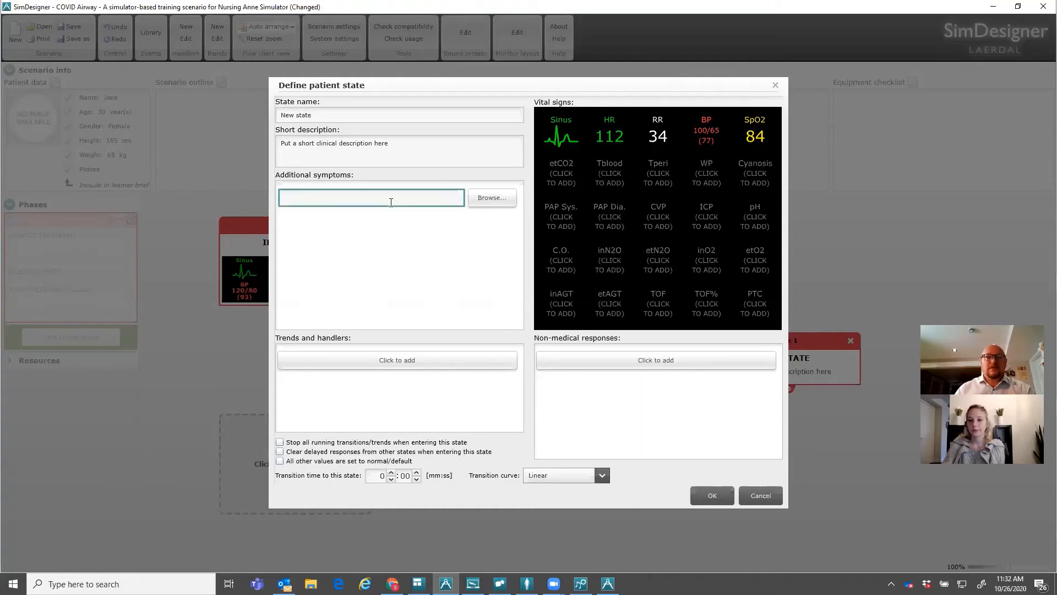
type("lung")
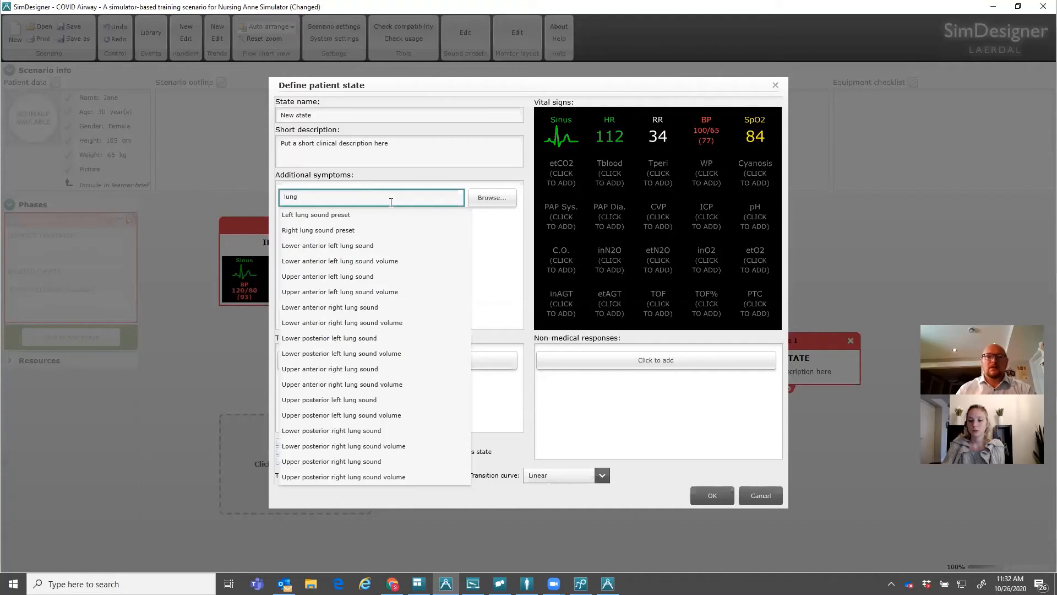
left_click(335, 218)
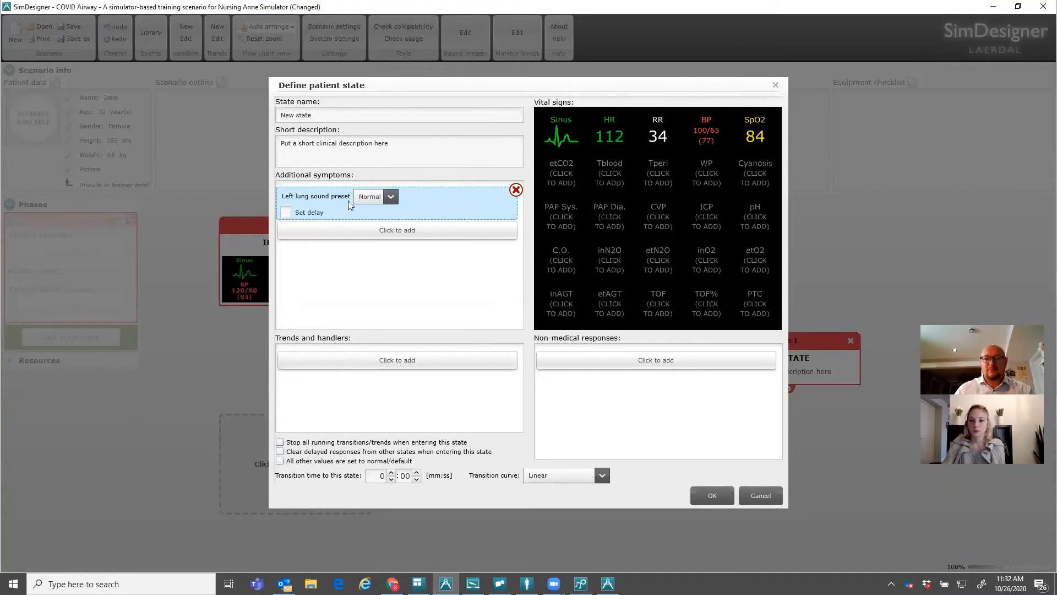
left_click(392, 198)
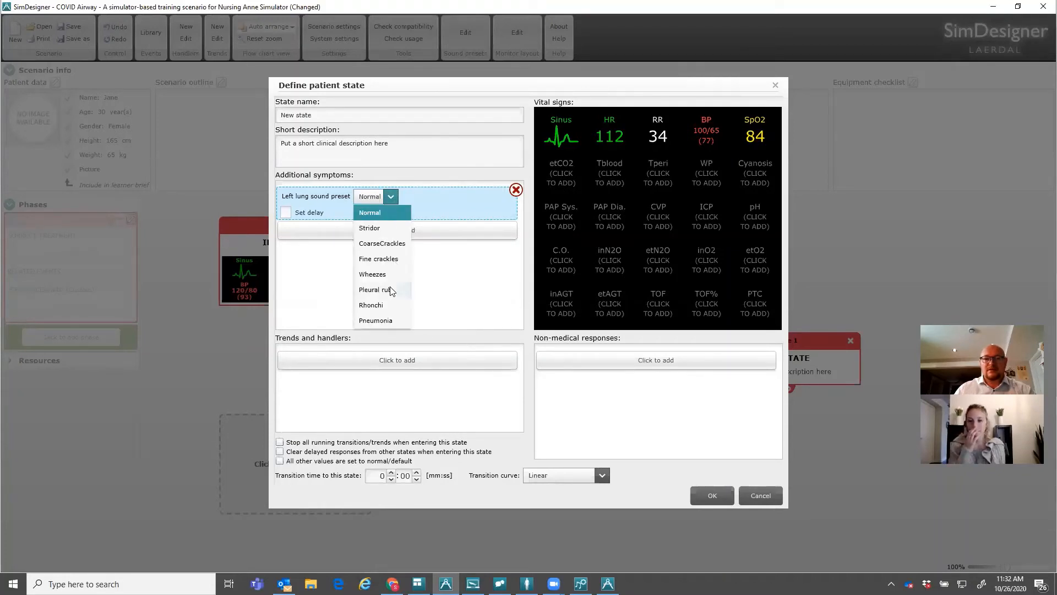
left_click(380, 260)
Add the right lung sound preset as an additional symptom of the state and set it to CoarseCrackles
left_click(380, 234)
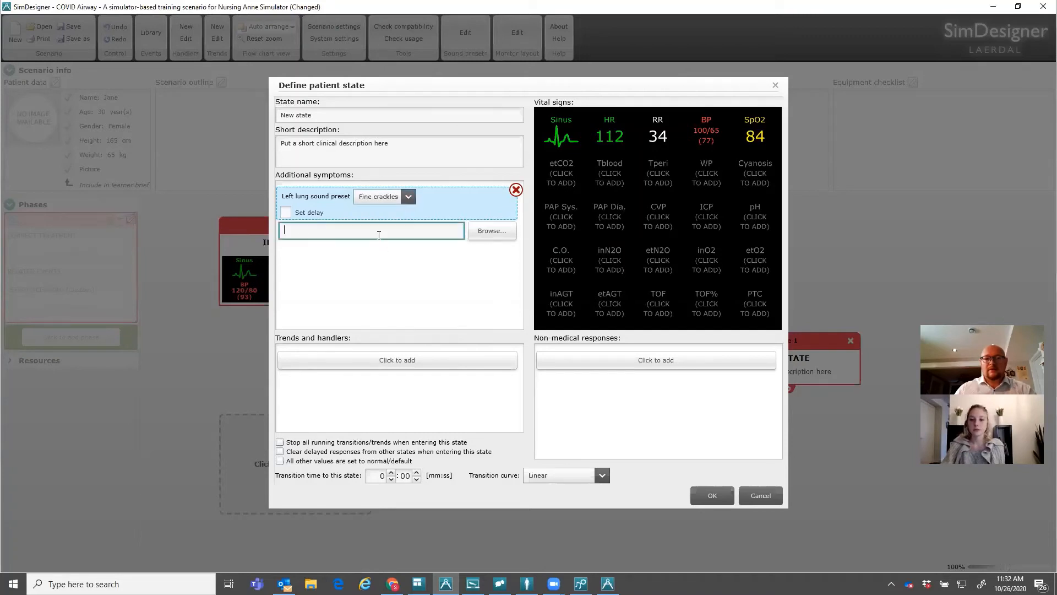
type("right")
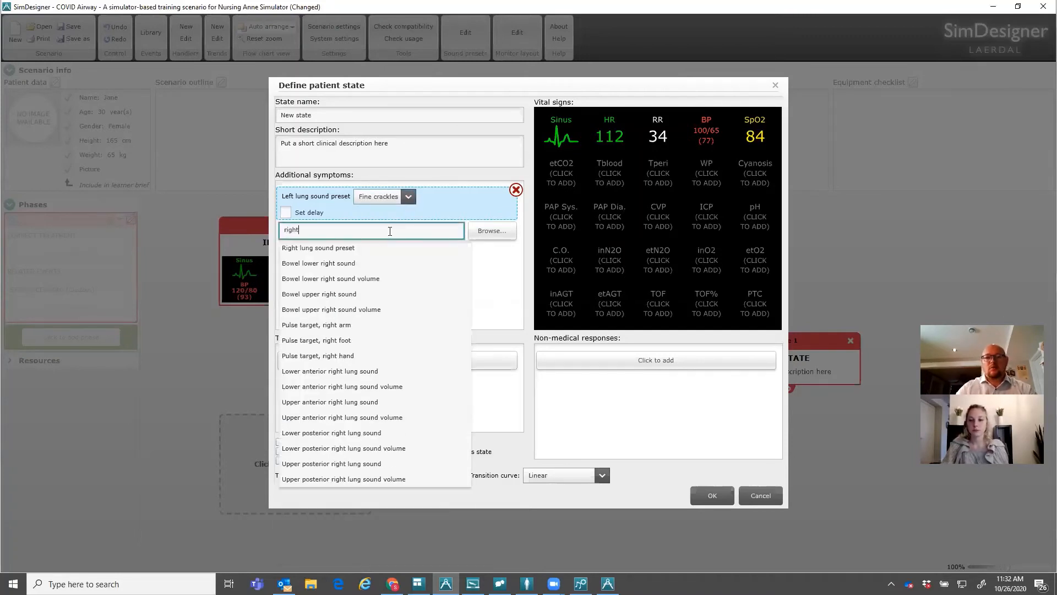
left_click(364, 248)
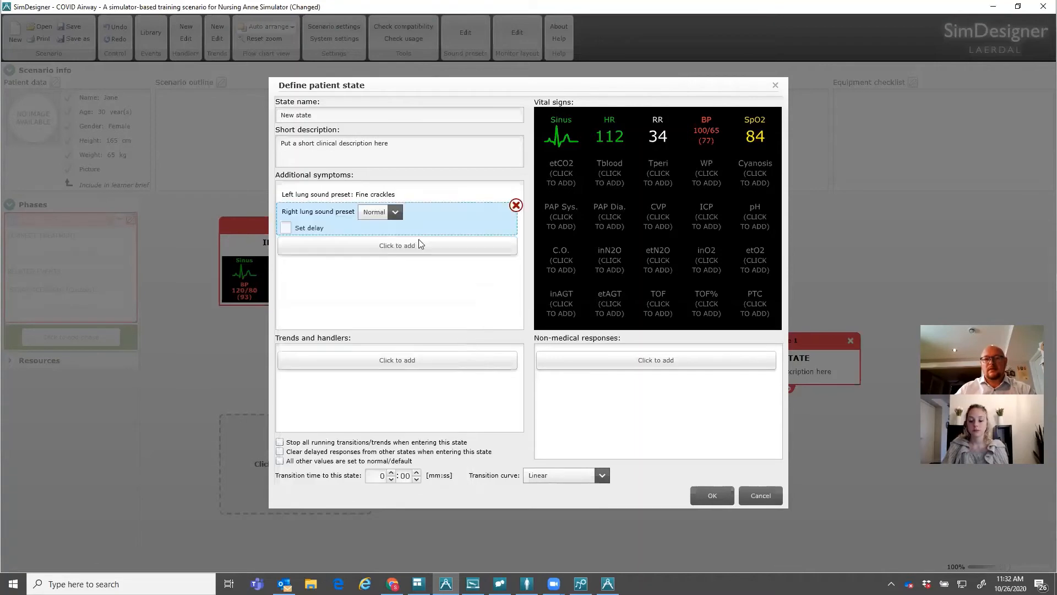
left_click(394, 214)
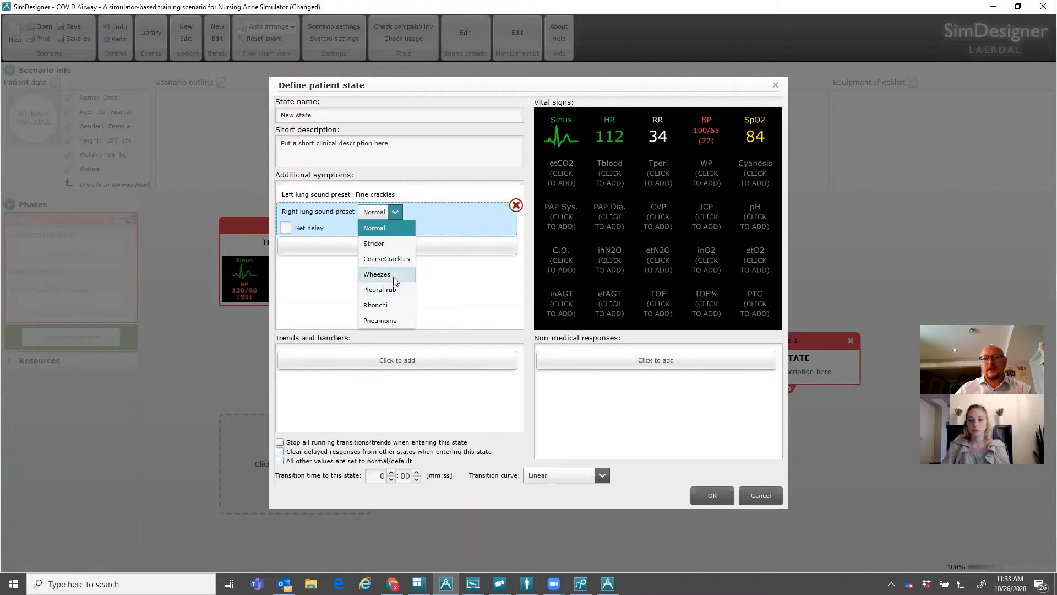
left_click(440, 215)
left_click(395, 213)
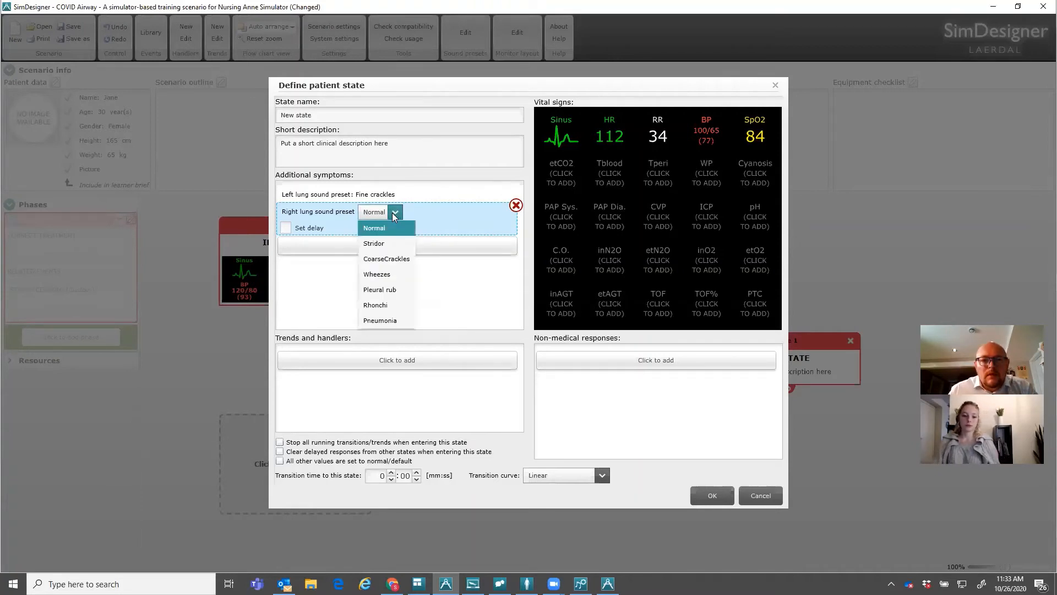
left_click(404, 259)
Change the left lung sound preset to CoarseCrackles and review the options offered for the right lung preset
left_click(400, 195)
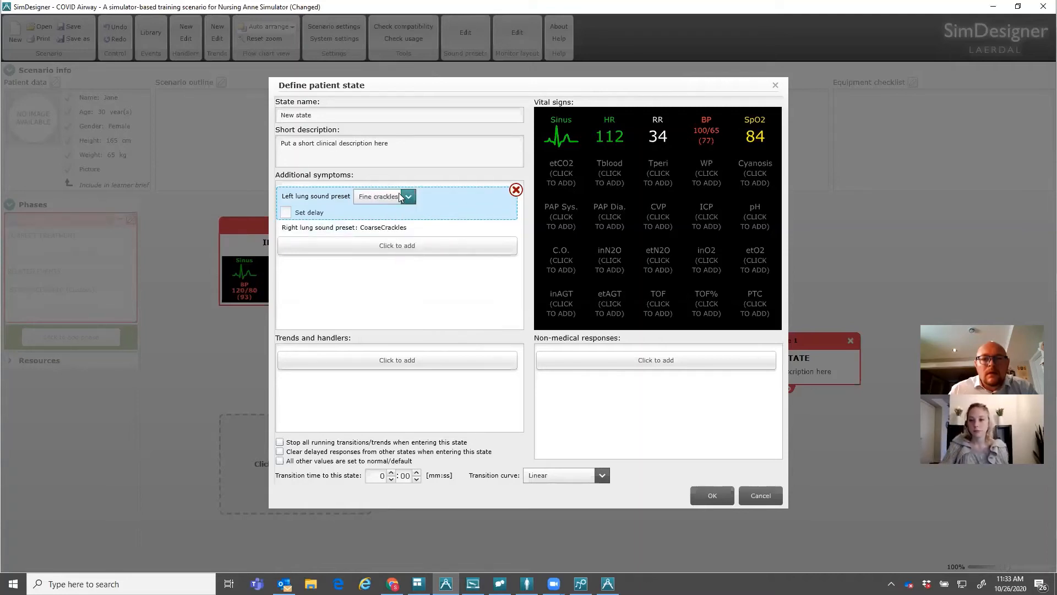
left_click(408, 197)
left_click(395, 243)
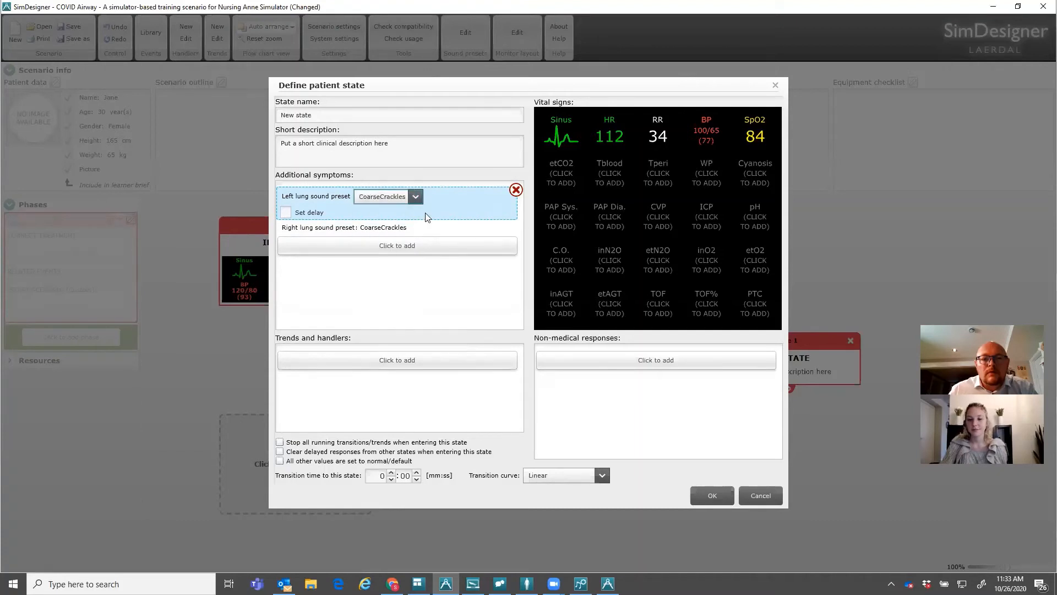
left_click(418, 227)
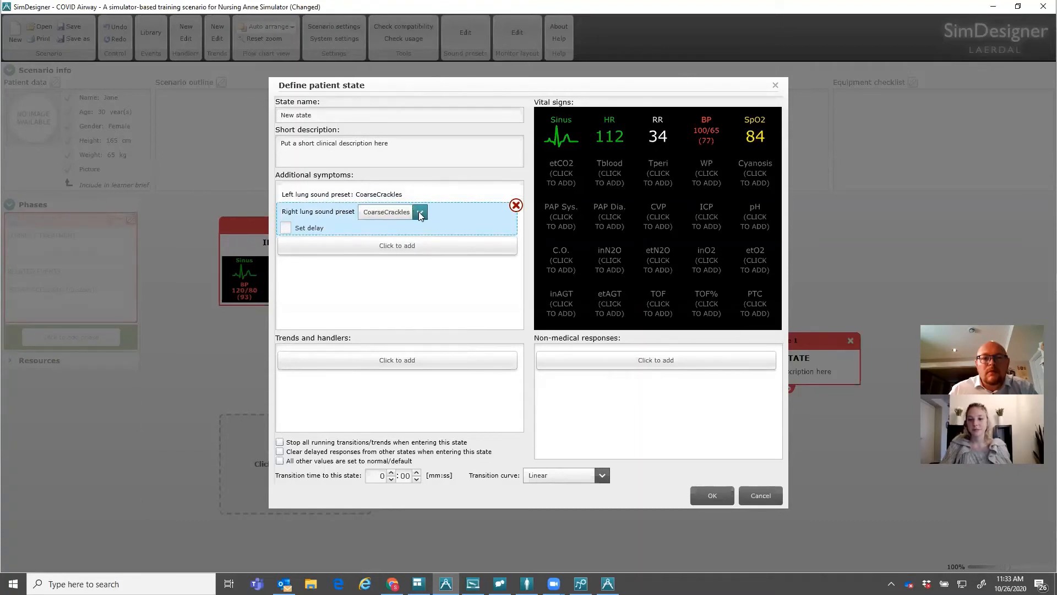
left_click(419, 215)
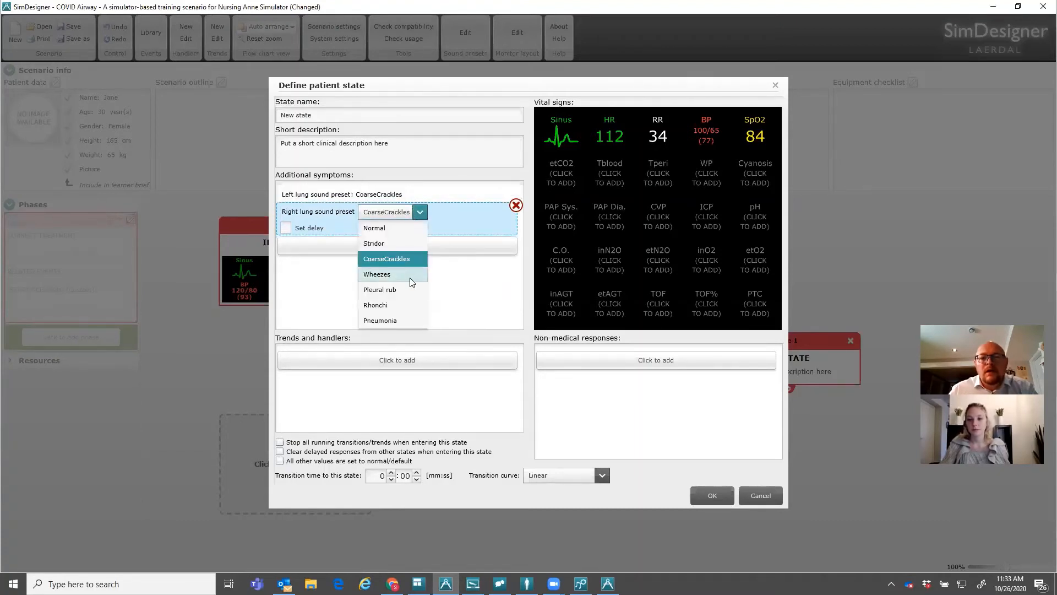
left_click(484, 298)
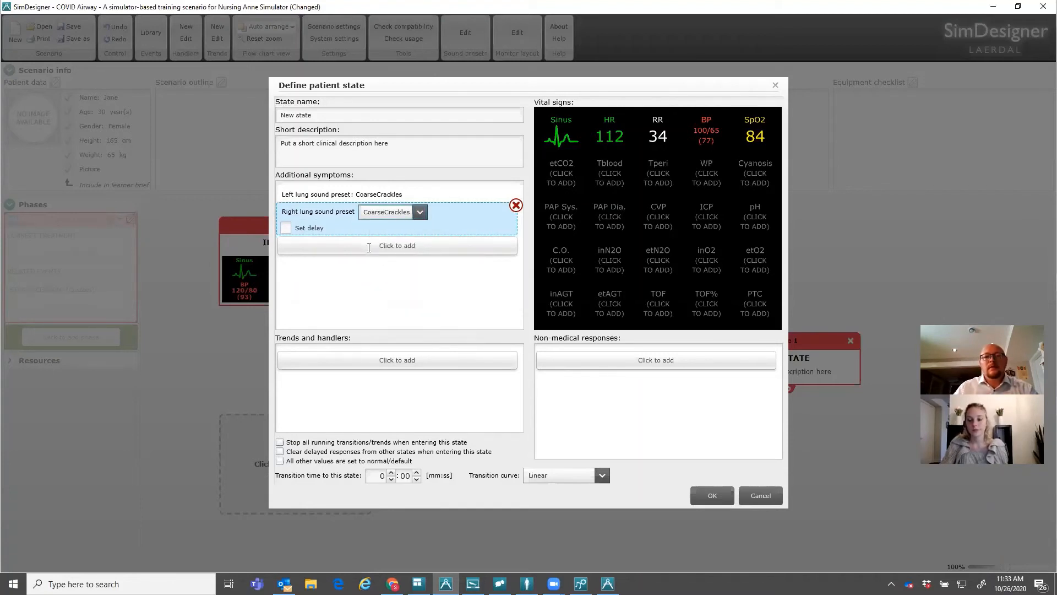
Add eyelid status as an additional symptom of the state and set it to Half open
left_click(369, 248)
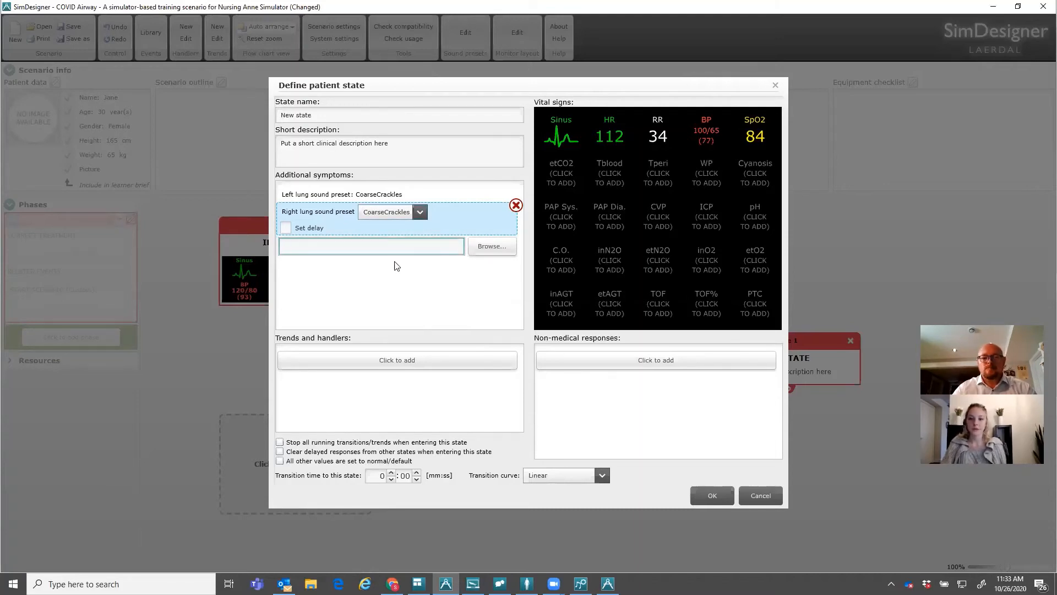
left_click(351, 295)
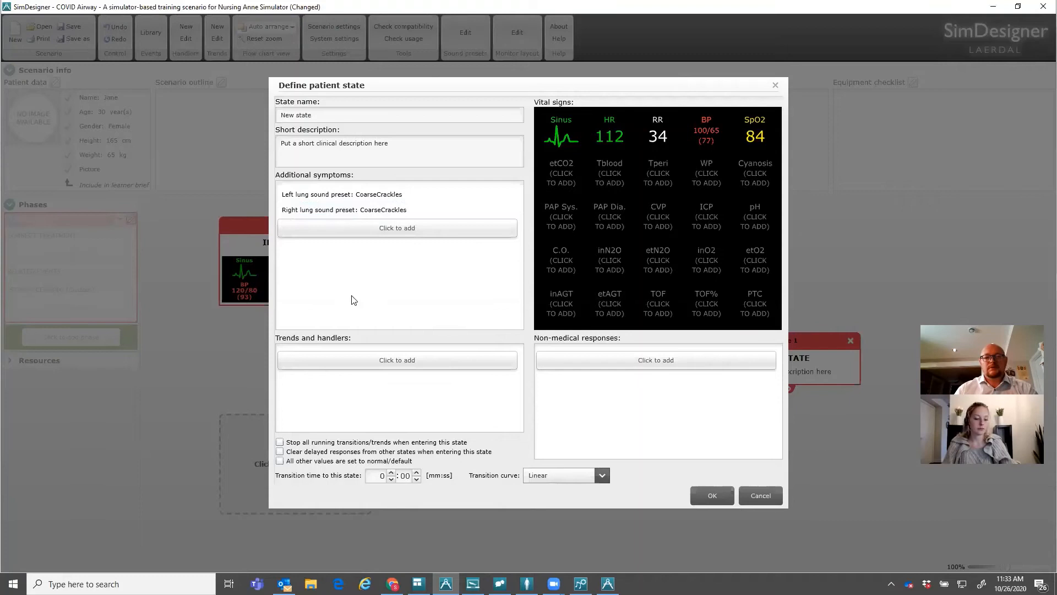
left_click(372, 228)
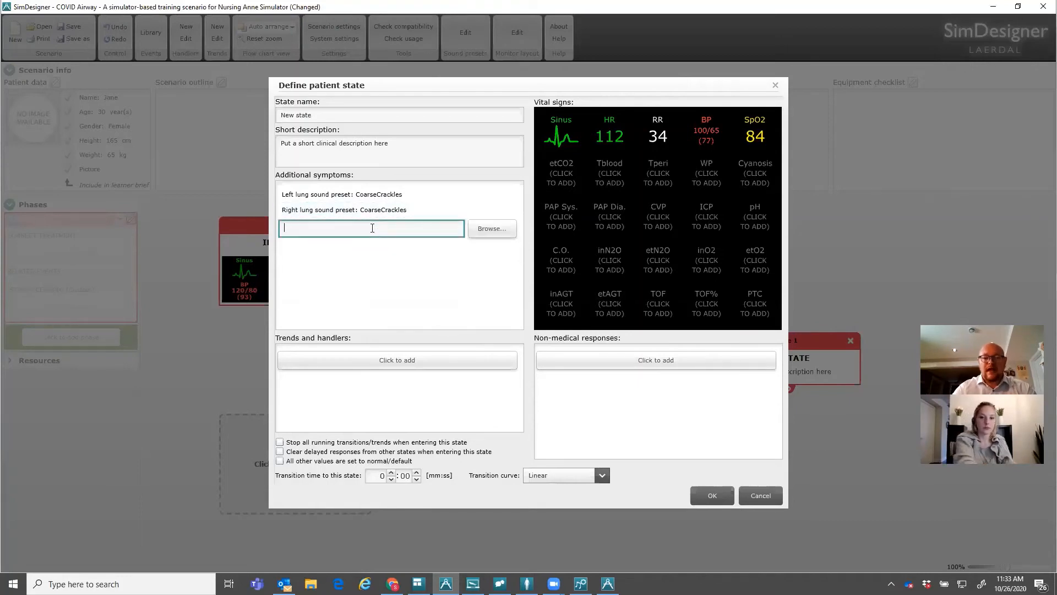
type("eye")
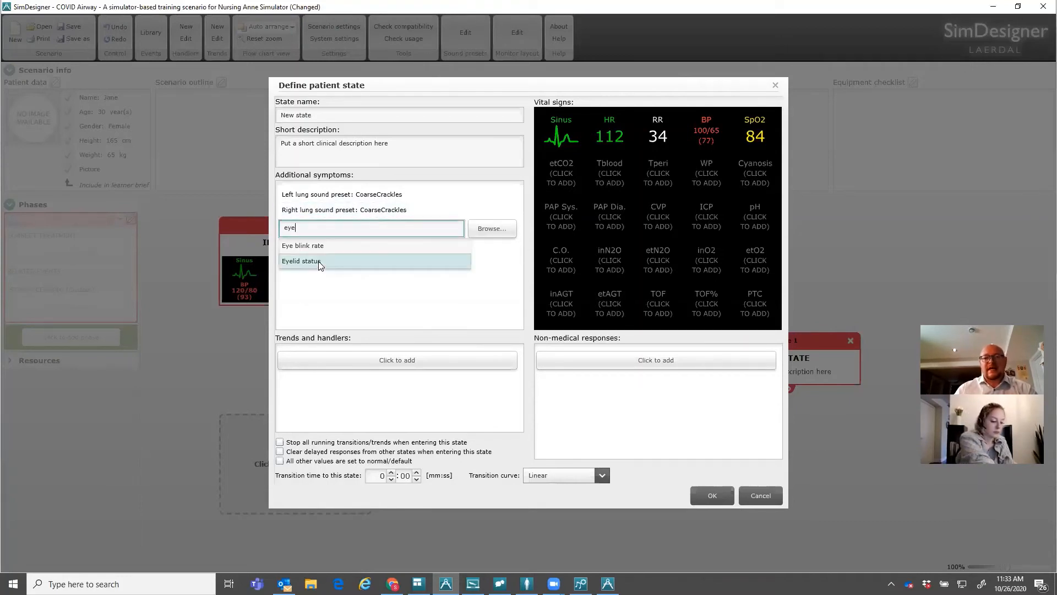
left_click(320, 262)
left_click(372, 228)
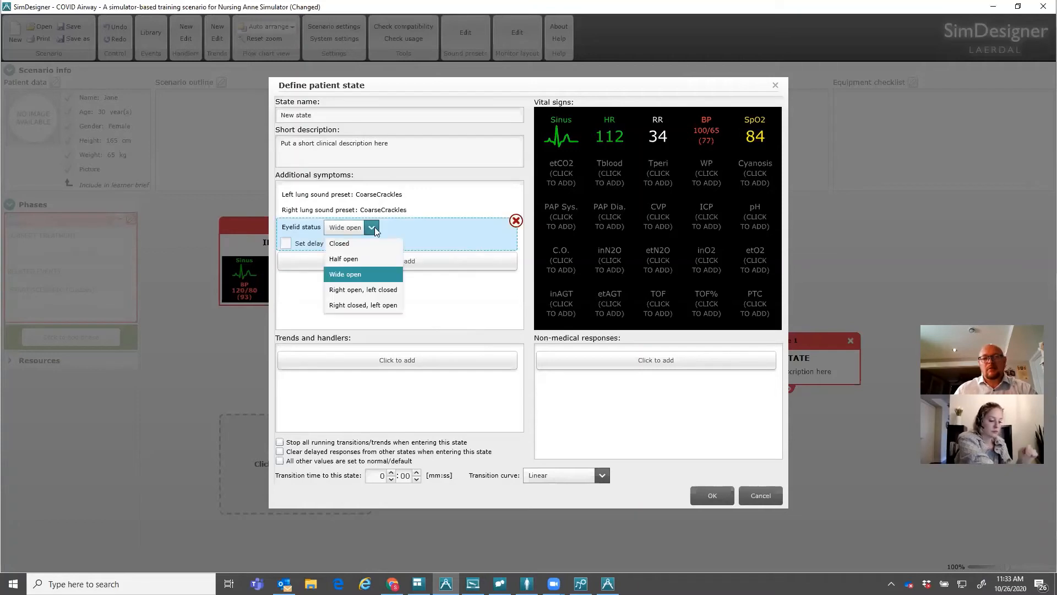
left_click(348, 297)
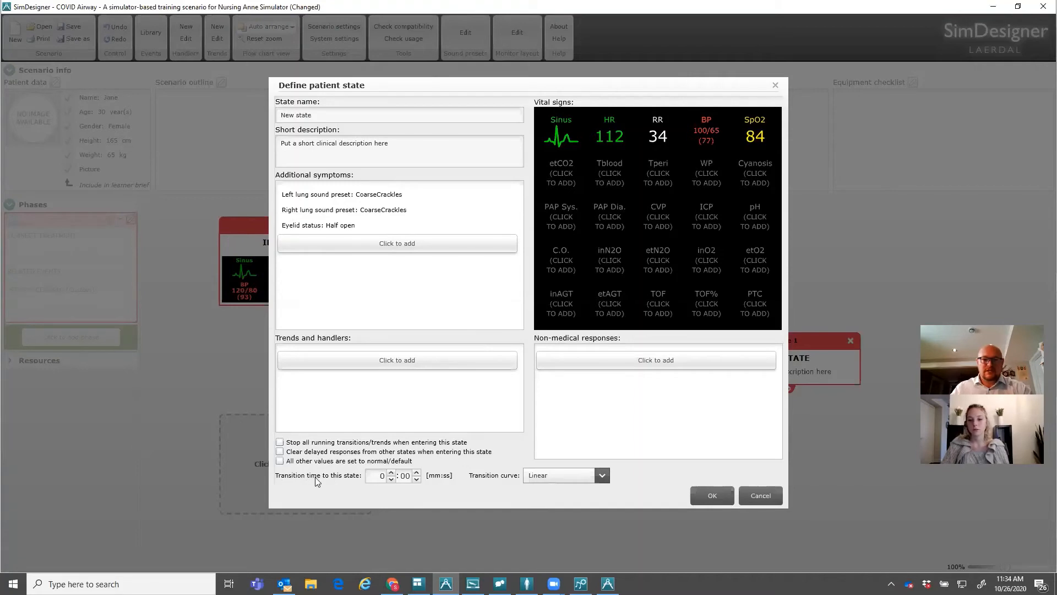
Set the transition time to this state to 2:00 with a Linear curve and save the state definition
left_click(391, 472)
left_click(392, 472)
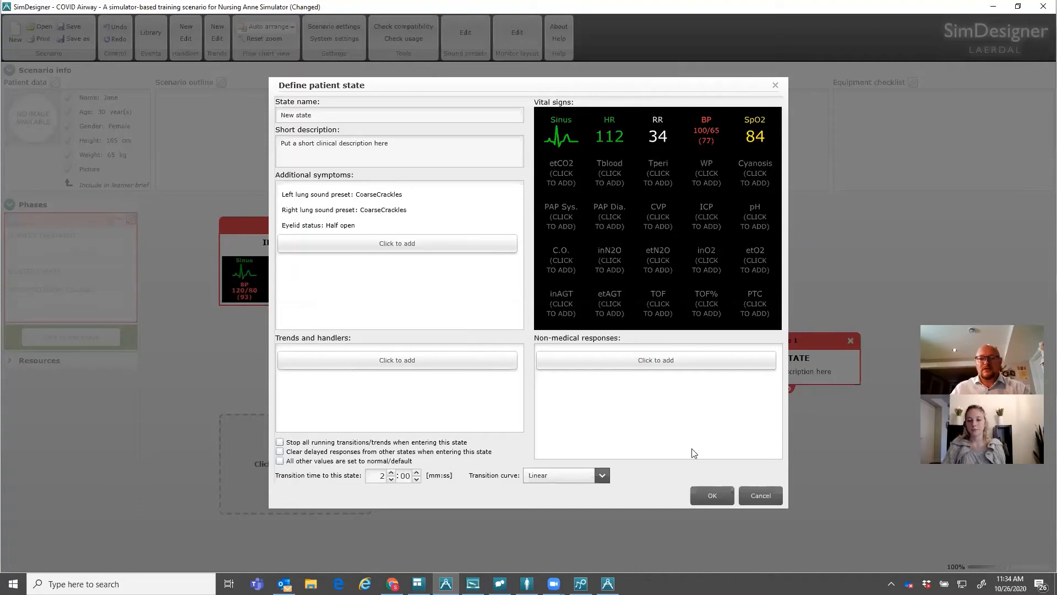
left_click(602, 478)
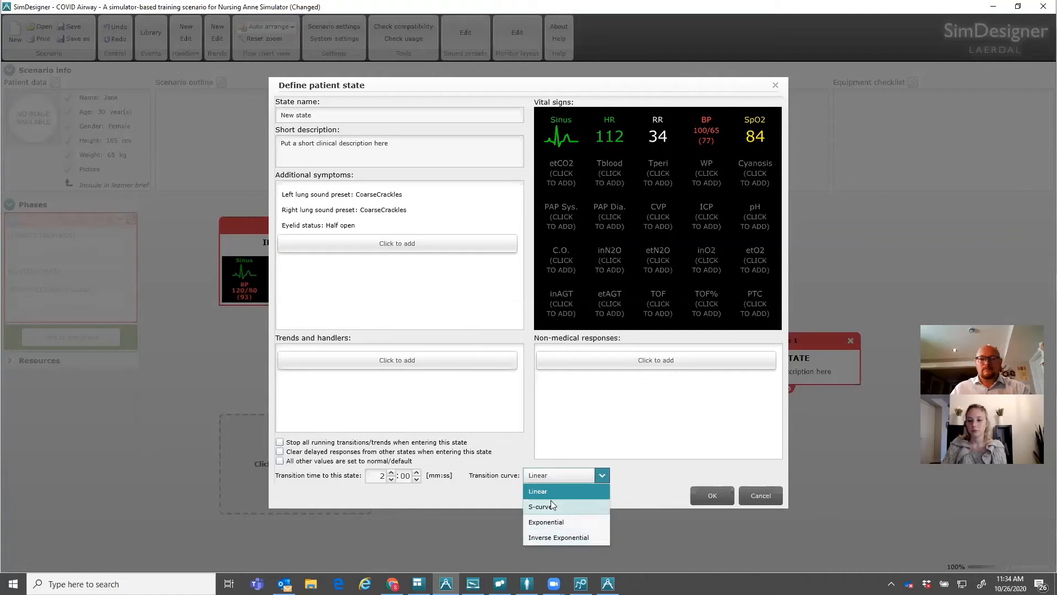
left_click(574, 488)
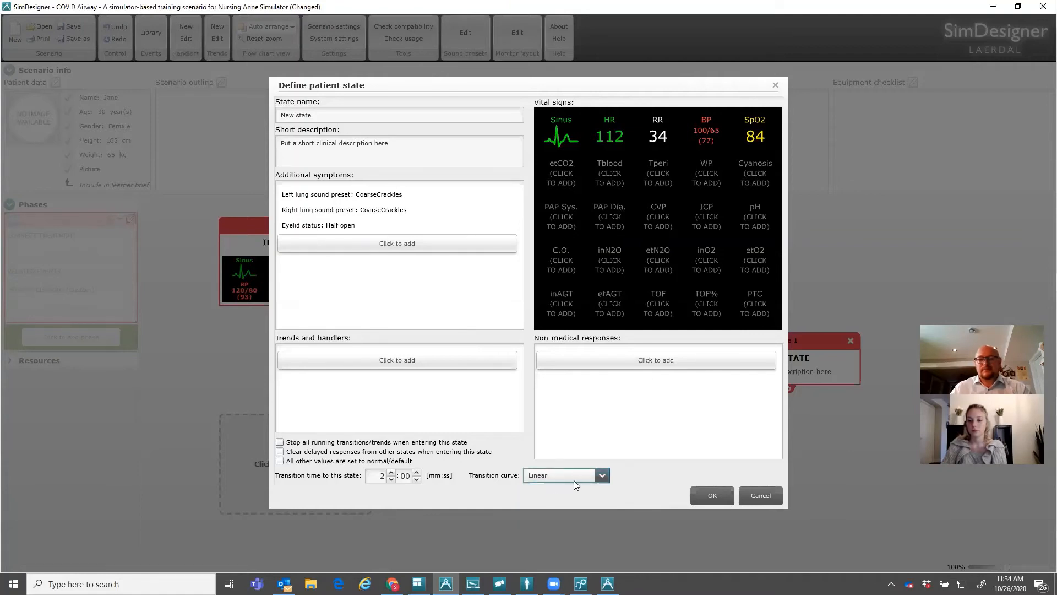
left_click(714, 495)
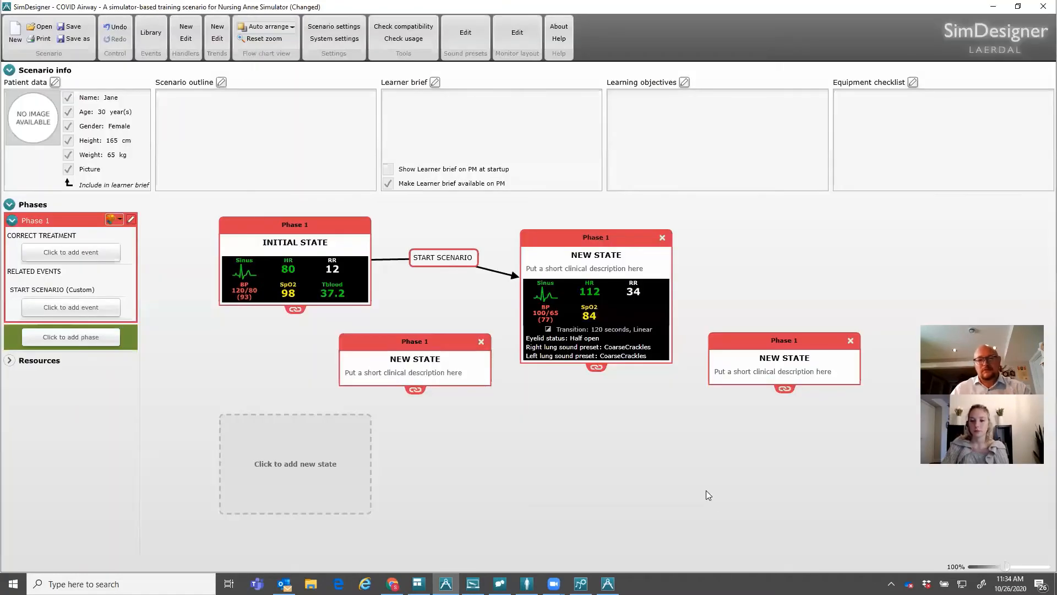
Move the two undefined states lower and farther apart in the flow chart, one on each side beneath the defined state
left_click_drag(418, 346, 416, 424)
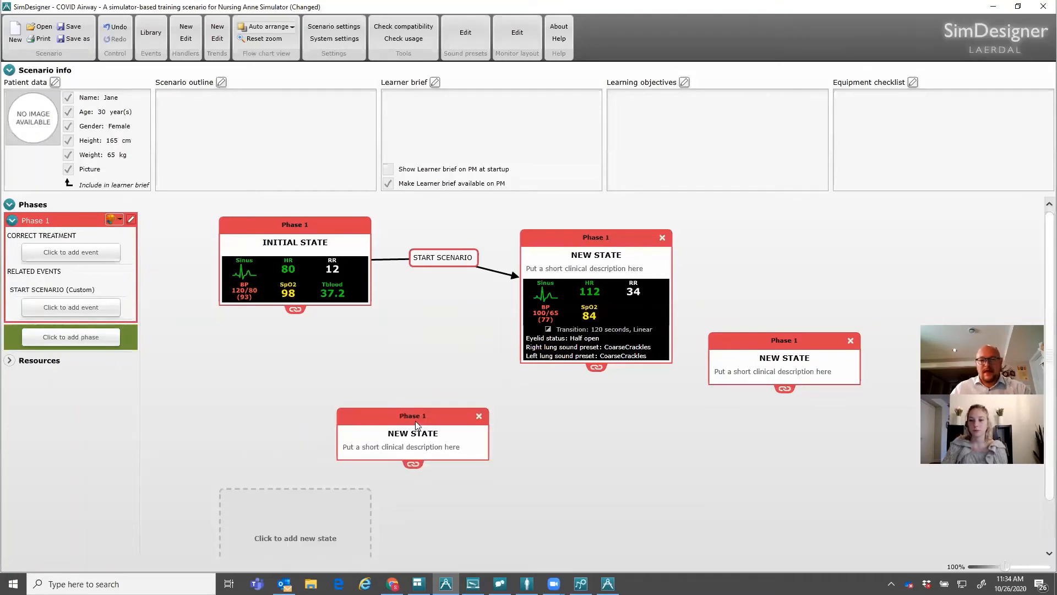
left_click_drag(725, 357, 727, 435)
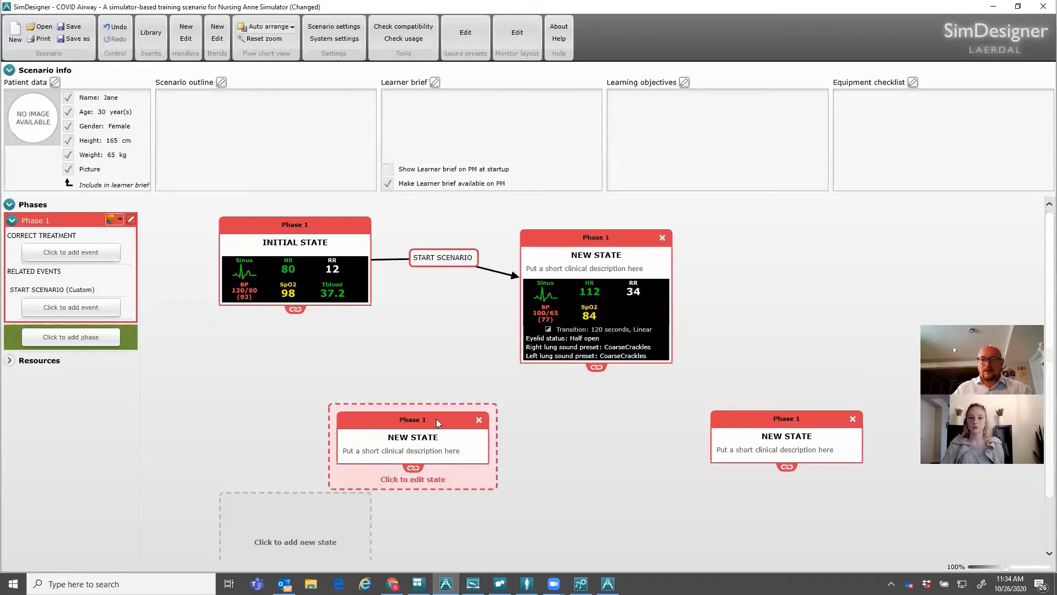
left_click_drag(434, 424, 394, 449)
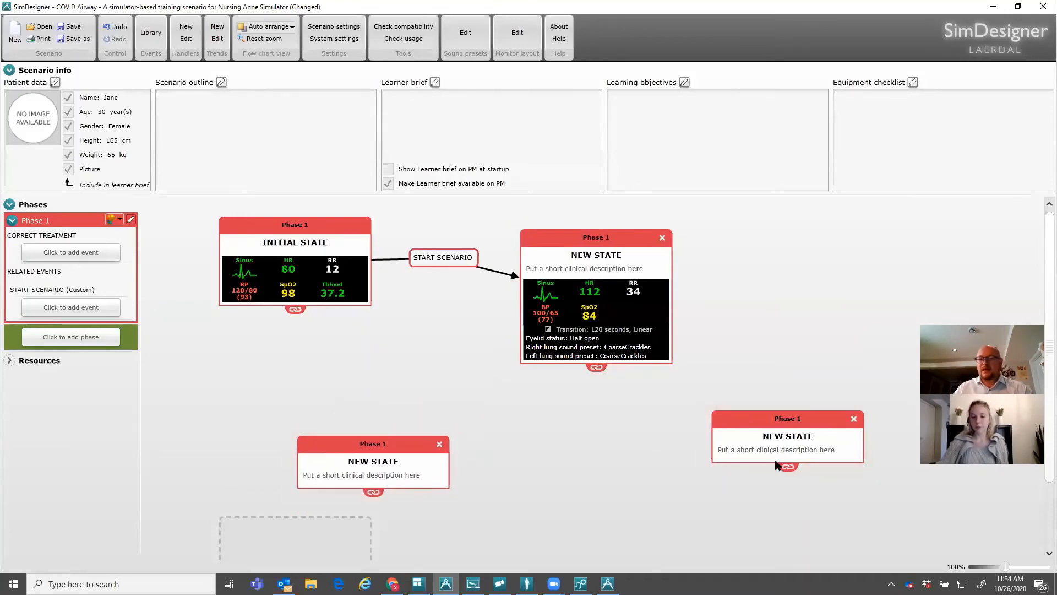
left_click_drag(771, 419, 828, 468)
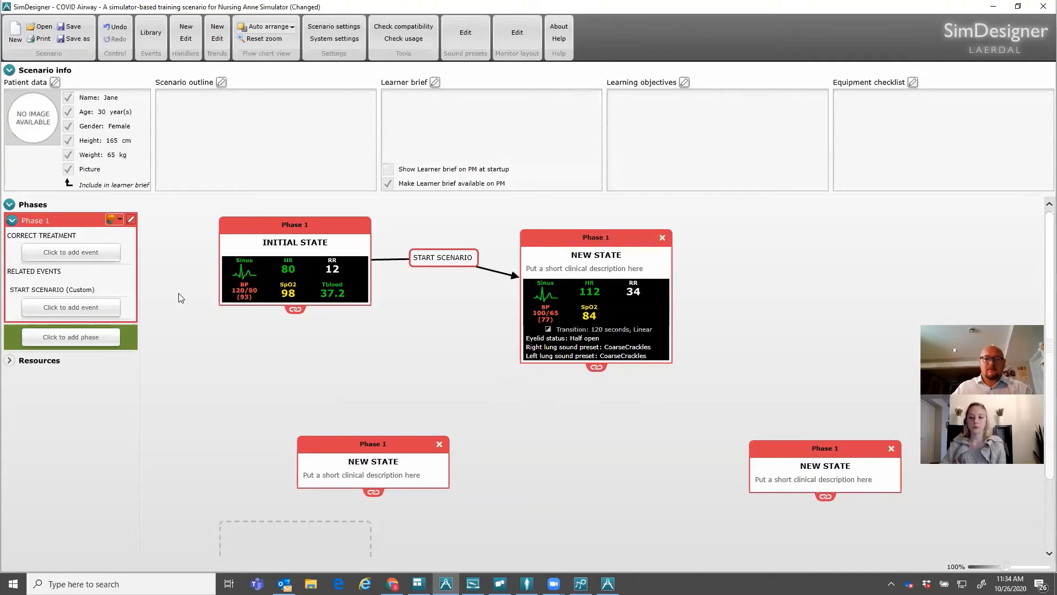
Rename the undefined state below the initial state as "Patient Det." with all other values set to normal/default
left_click(352, 461)
left_click_drag(350, 114, 66, 98)
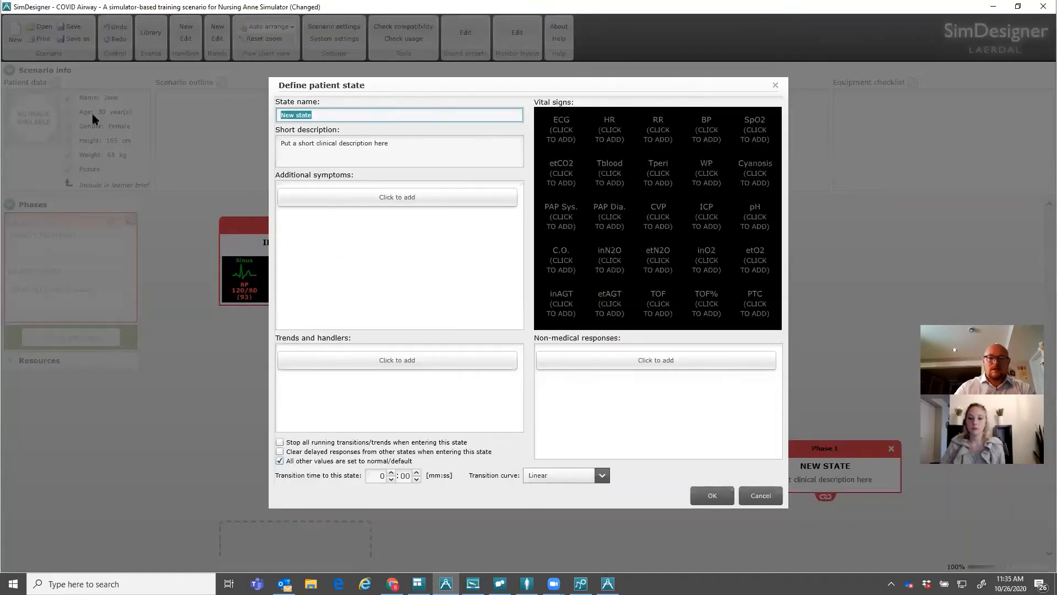
type("Patient ")
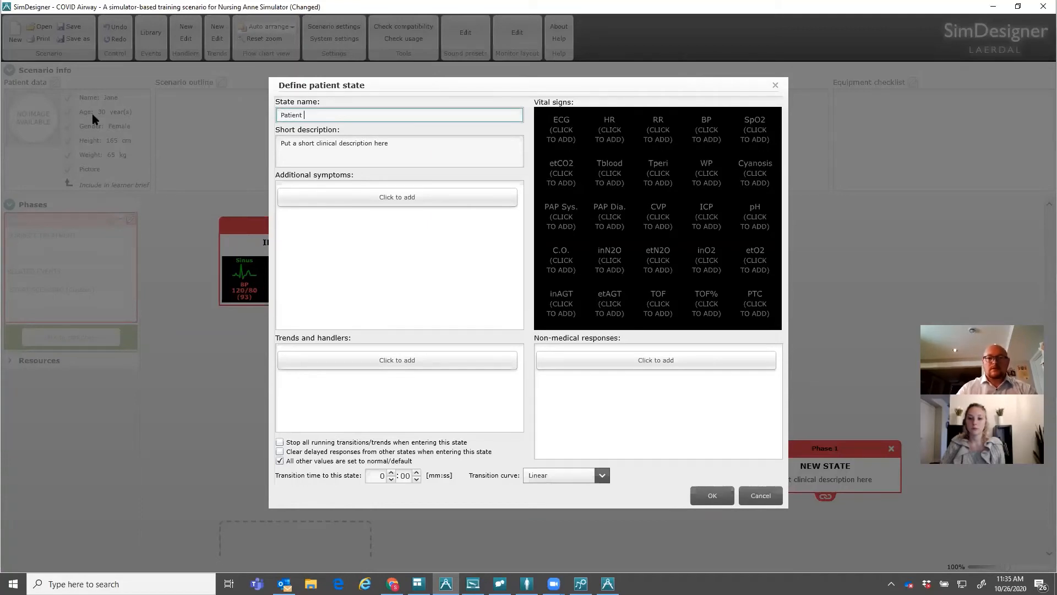
type("Det.")
left_click(712, 495)
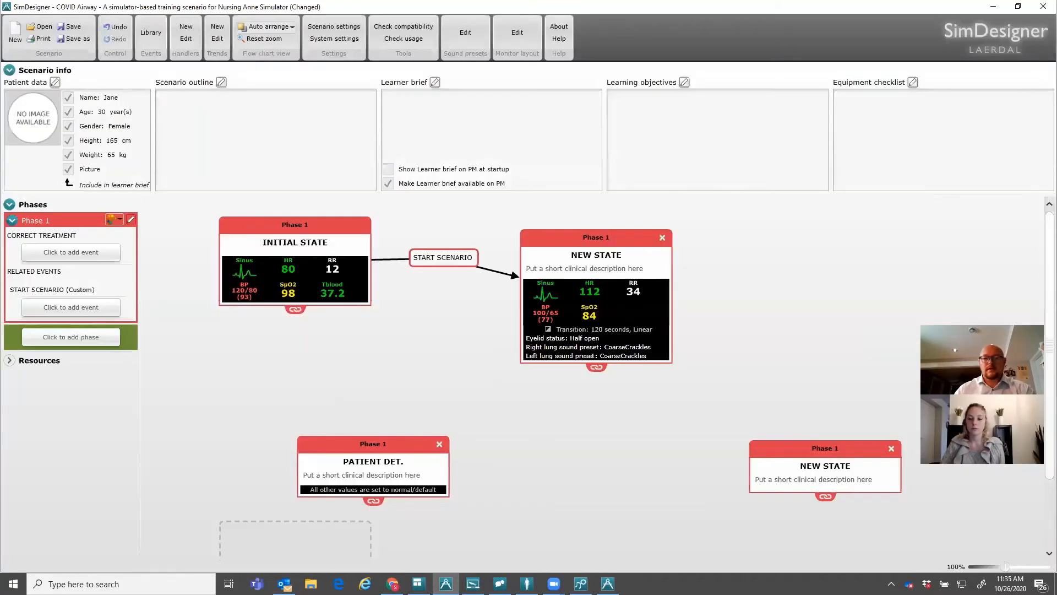
Rename the remaining undefined state as "Patient Improve"
left_click(785, 475)
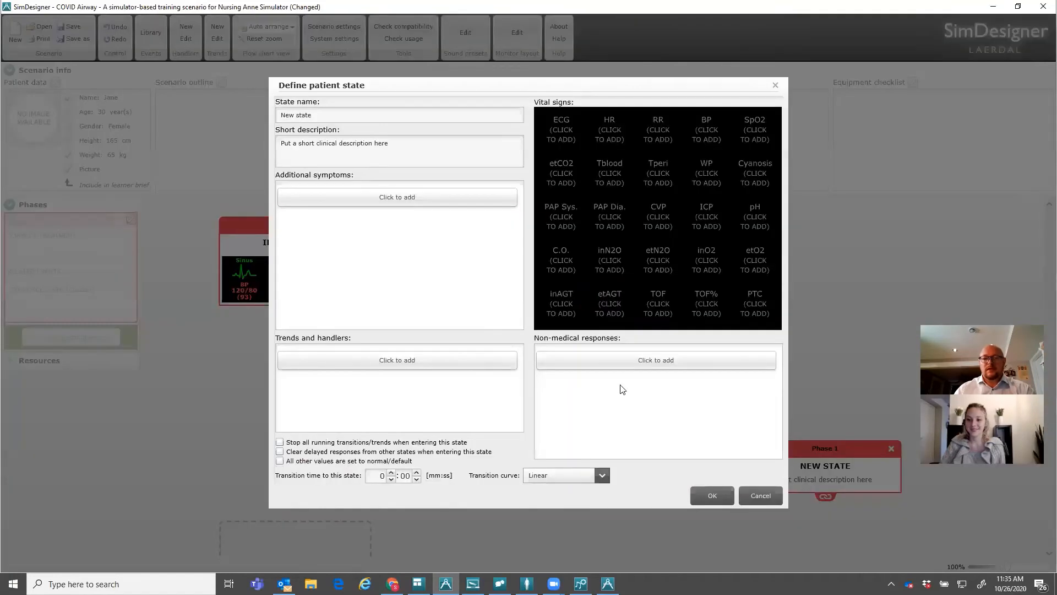
key("Tab")
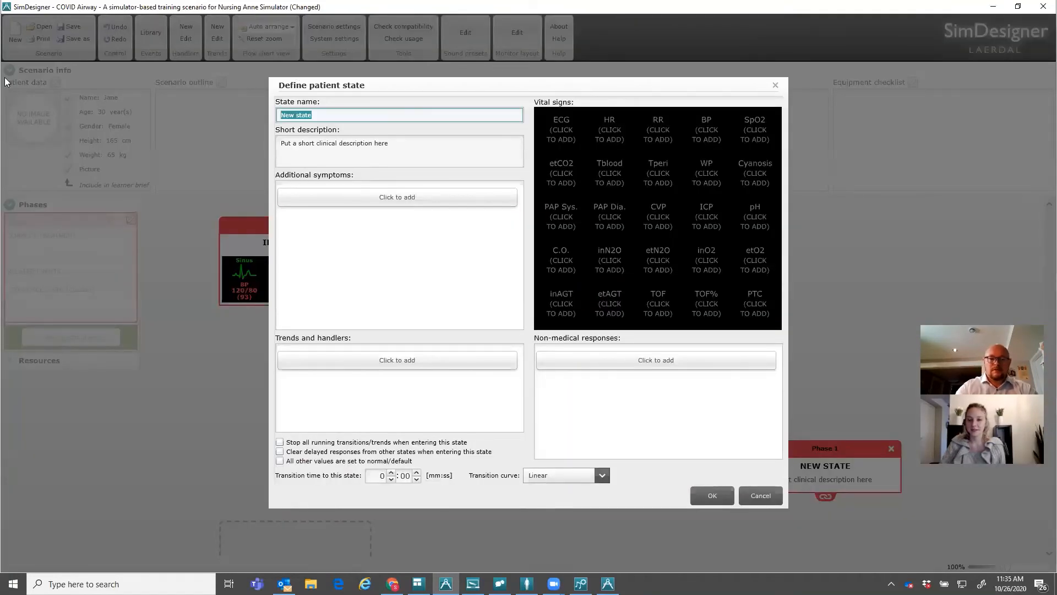
type("Pati")
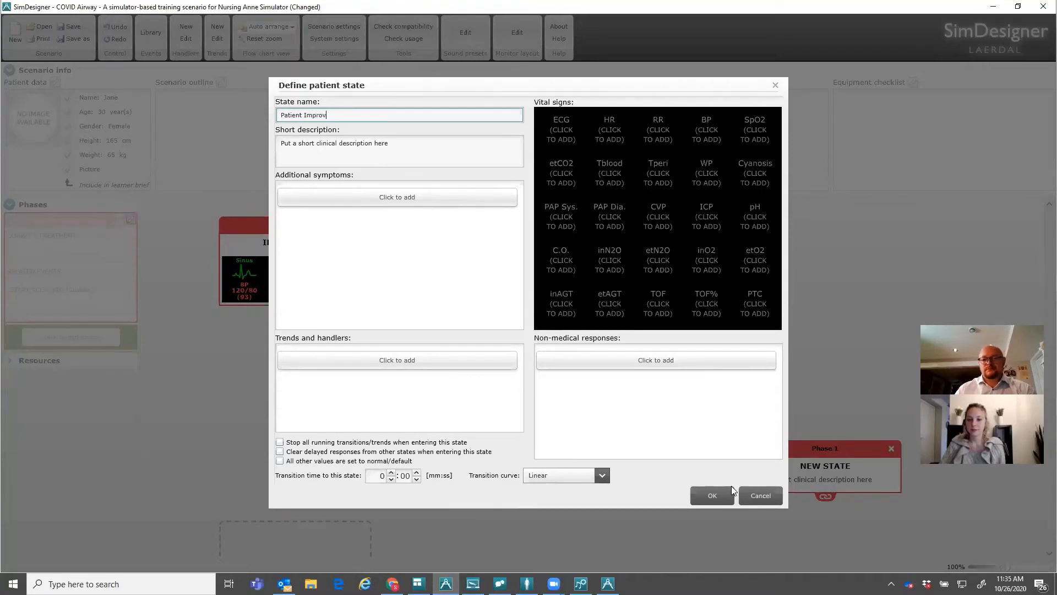
type("ent Improv")
left_click(732, 487)
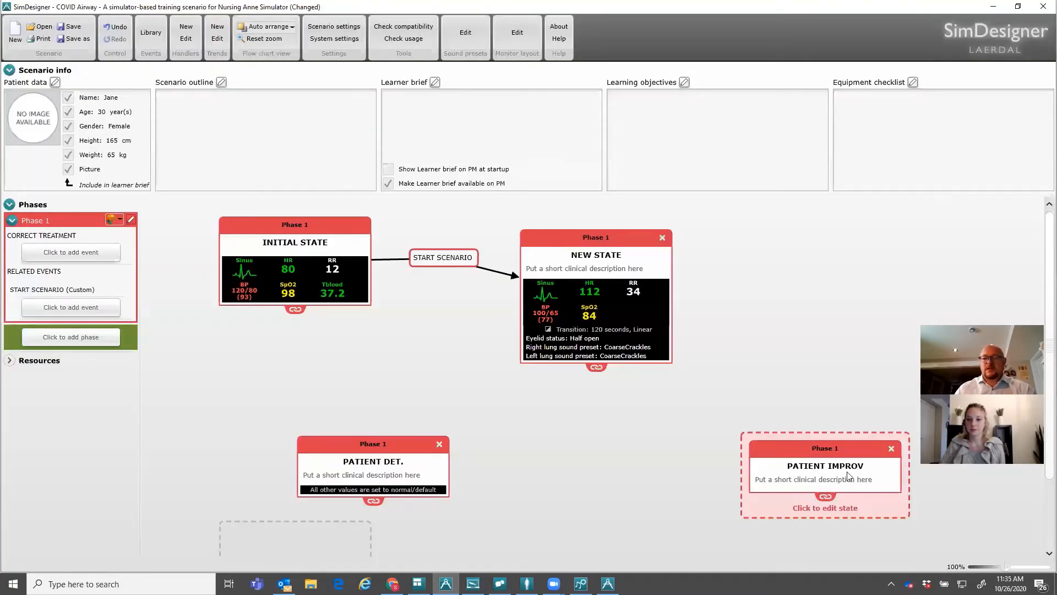
left_click(867, 468)
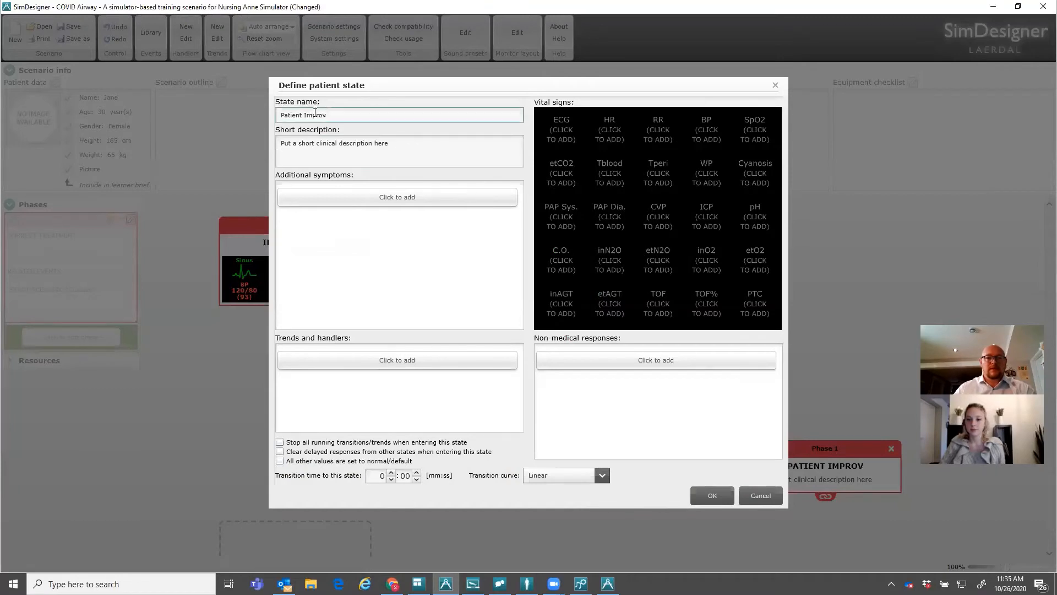
type("e")
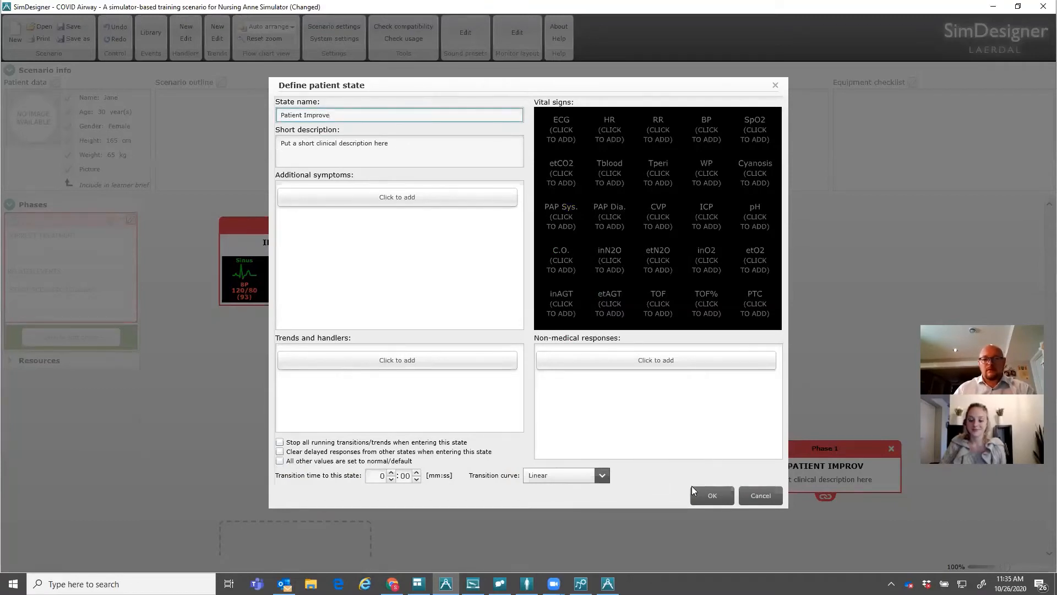
key("Return")
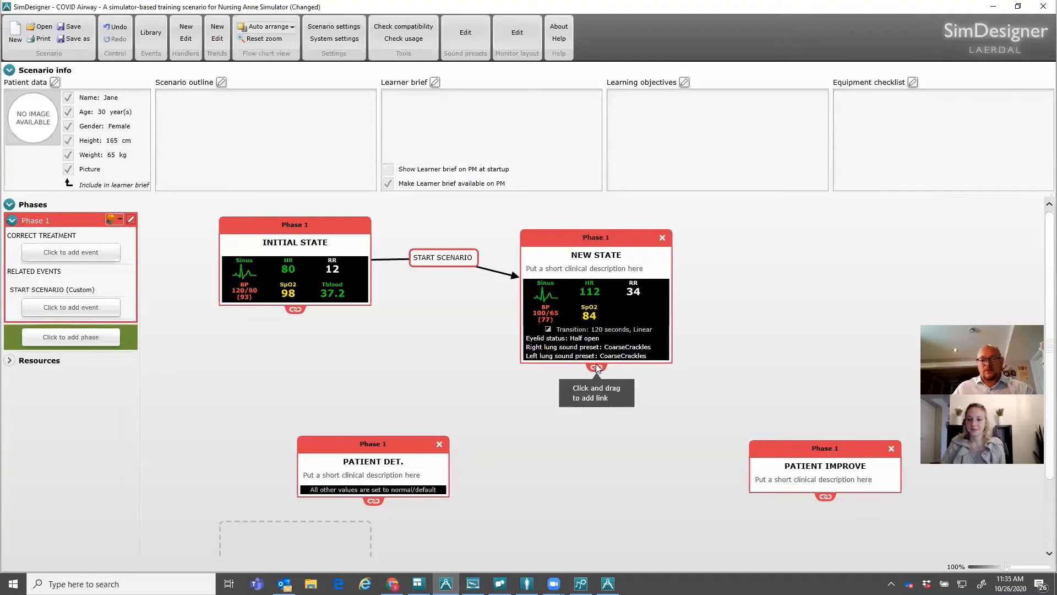
Link the defined new state to both the Patient Det. and Patient Improve states
left_click_drag(596, 367, 843, 458)
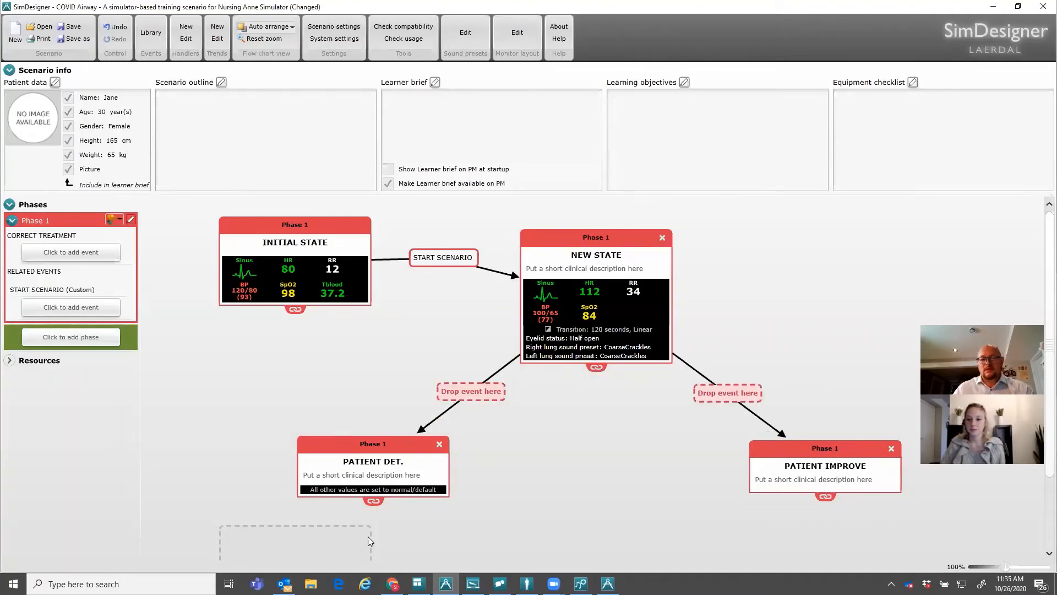
Create a Phase 1 related event "Patient Improvement" in the Scenario Shifters category and assign it to the link leading to the Patient Improve state
left_click(57, 308)
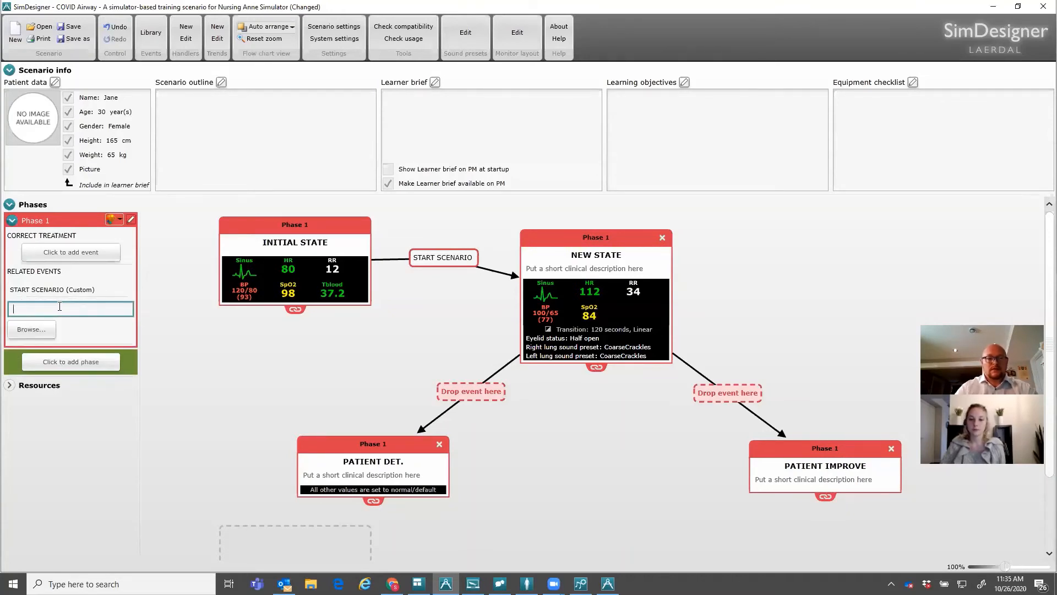
left_click(34, 330)
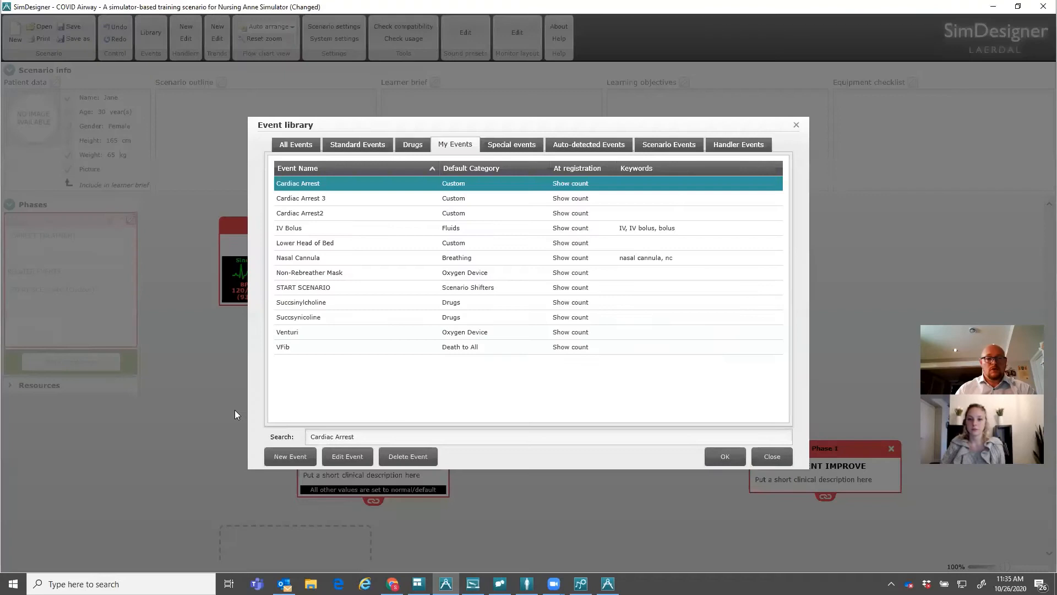
left_click(290, 457)
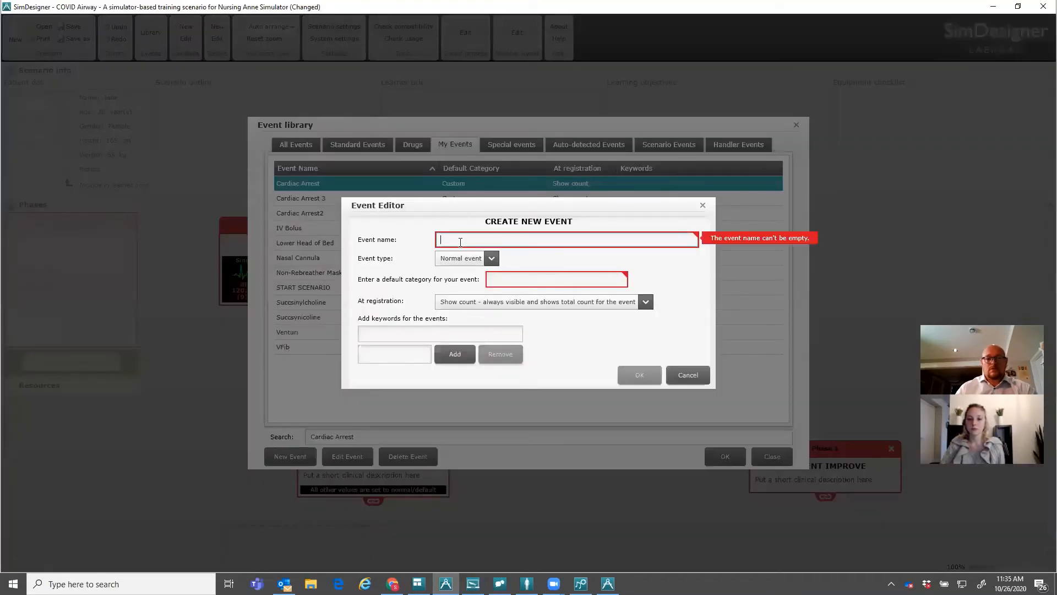
type("Patient")
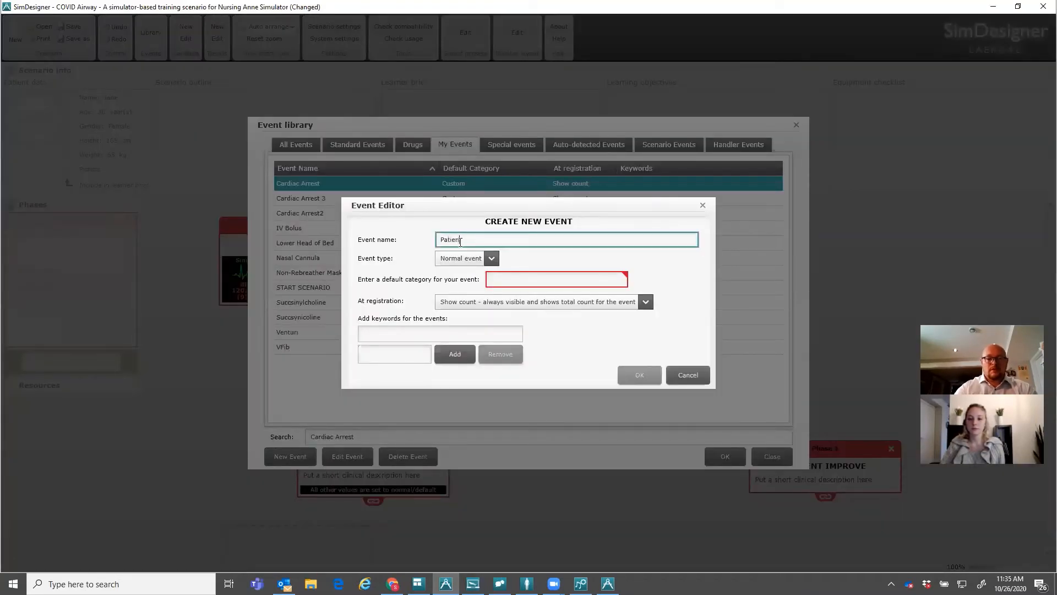
type(" Improvement")
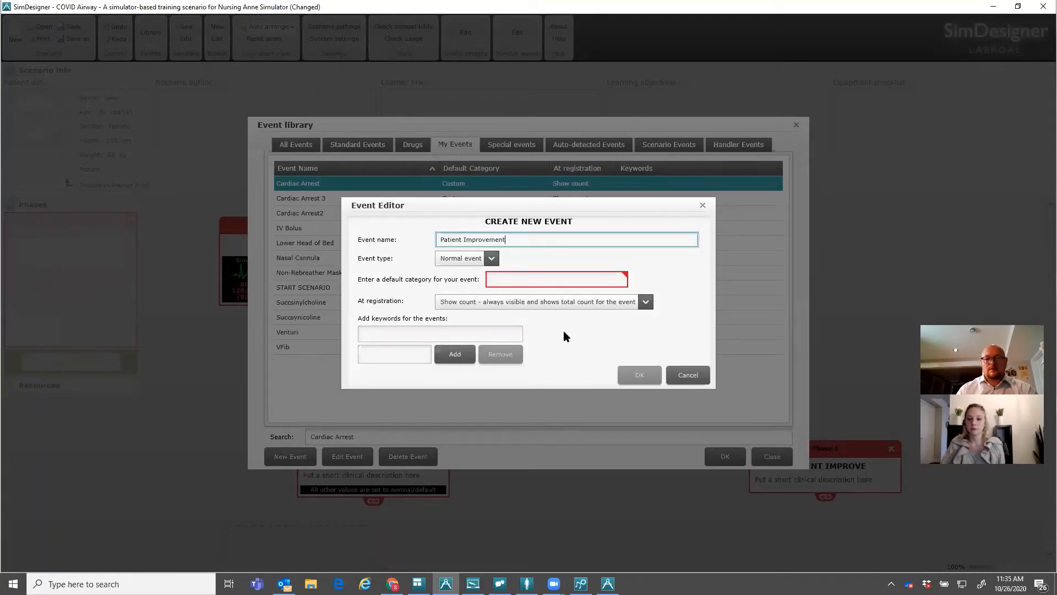
left_click(519, 279)
type("Scenario Shifters")
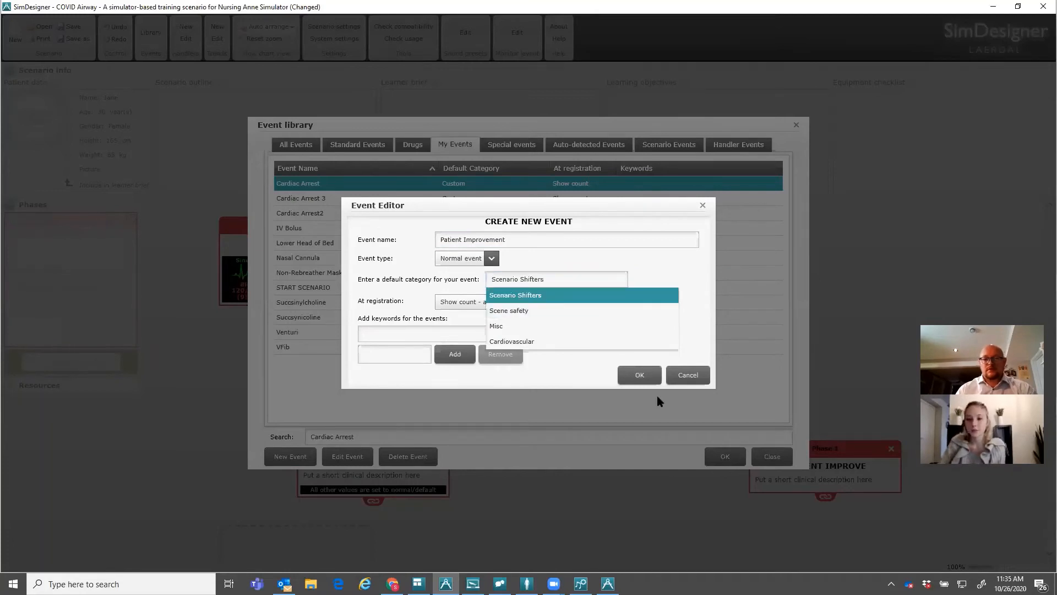
left_click(522, 297)
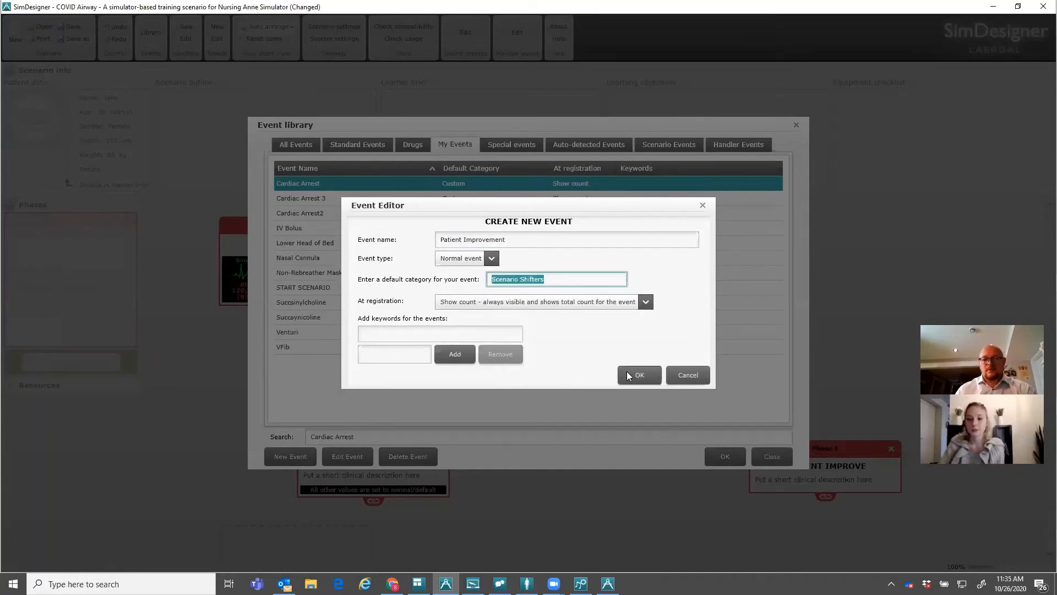
left_click(646, 375)
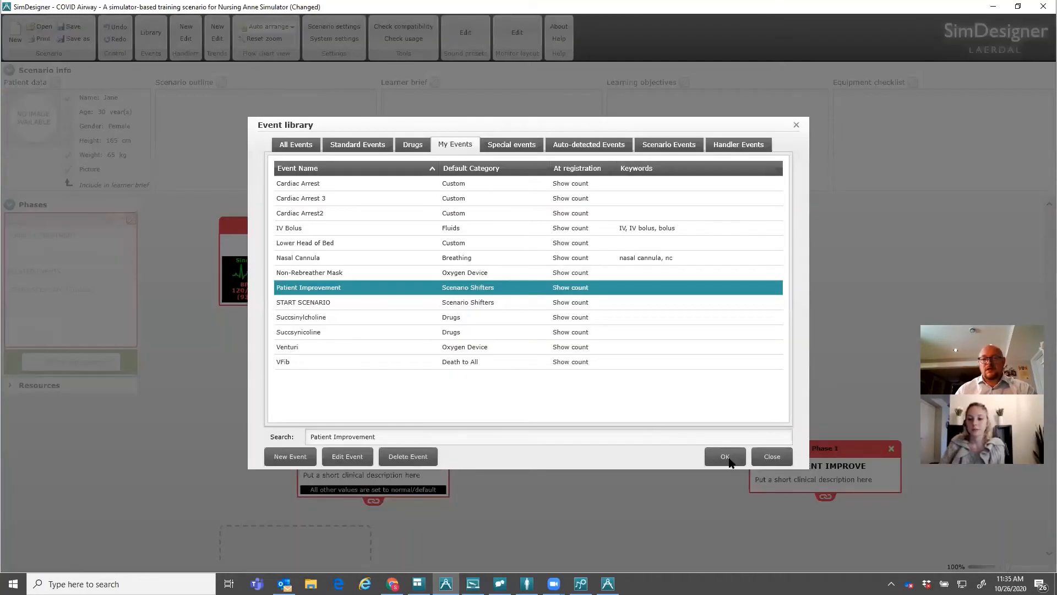
left_click(728, 461)
left_click(61, 303)
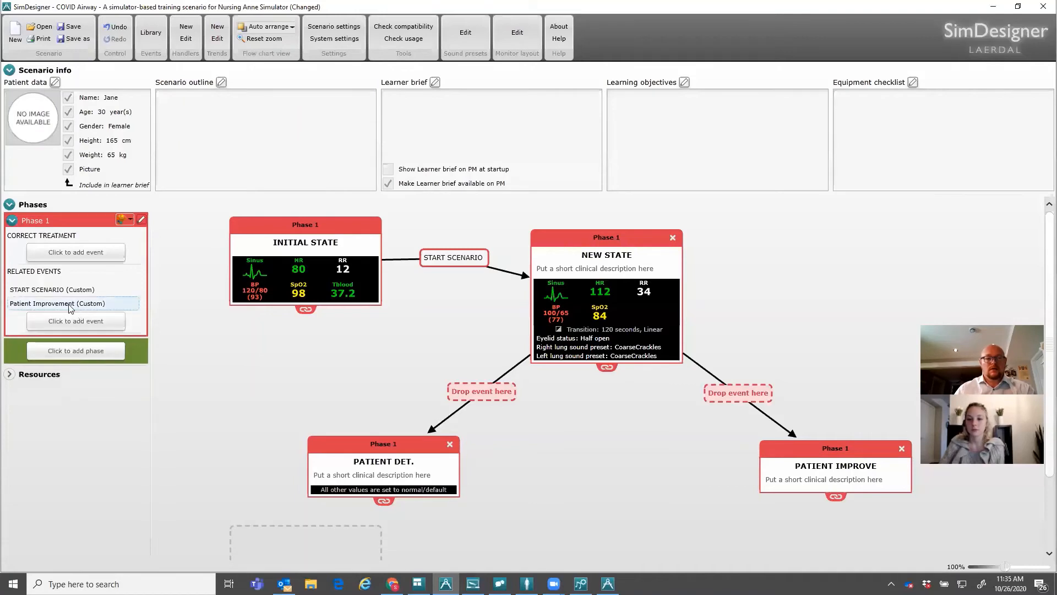
left_click_drag(58, 305, 730, 394)
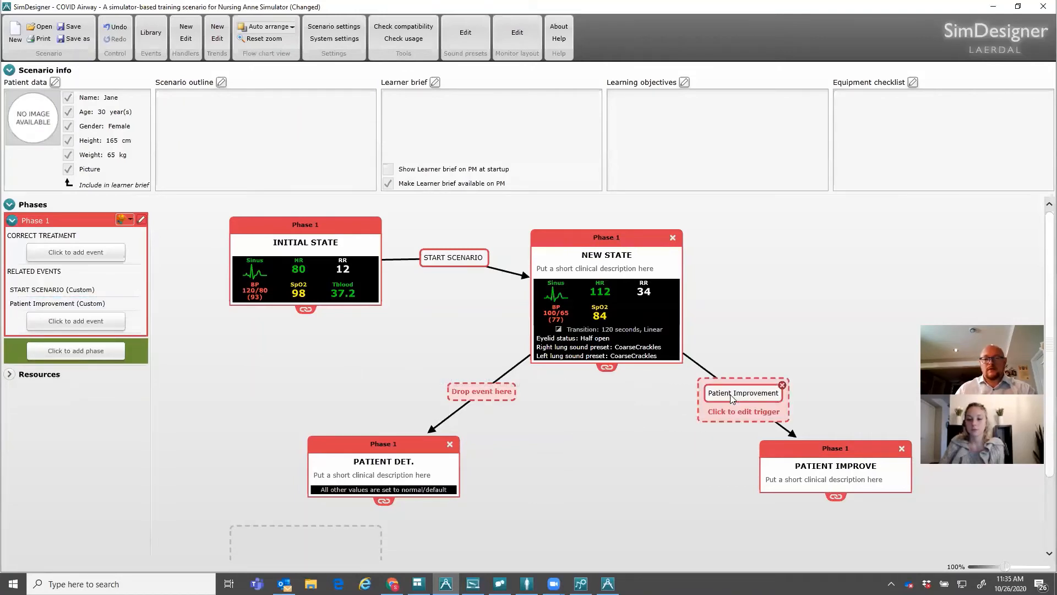
Create a Phase 1 related event "PT Det" in the Scenario Shifters category and assign it to the link leading to the Patient Det. state
left_click(75, 321)
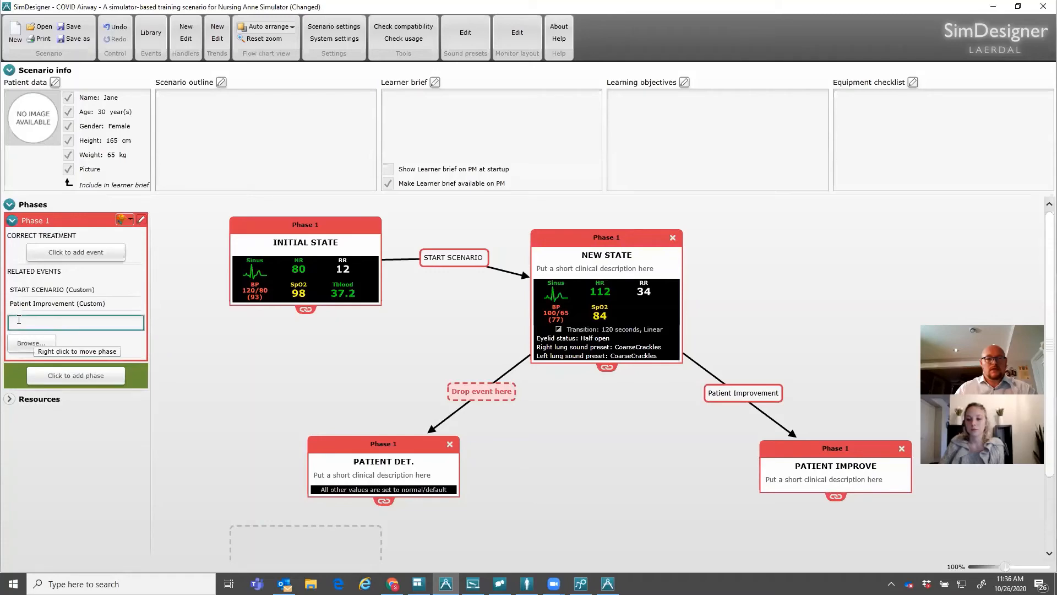
left_click(27, 343)
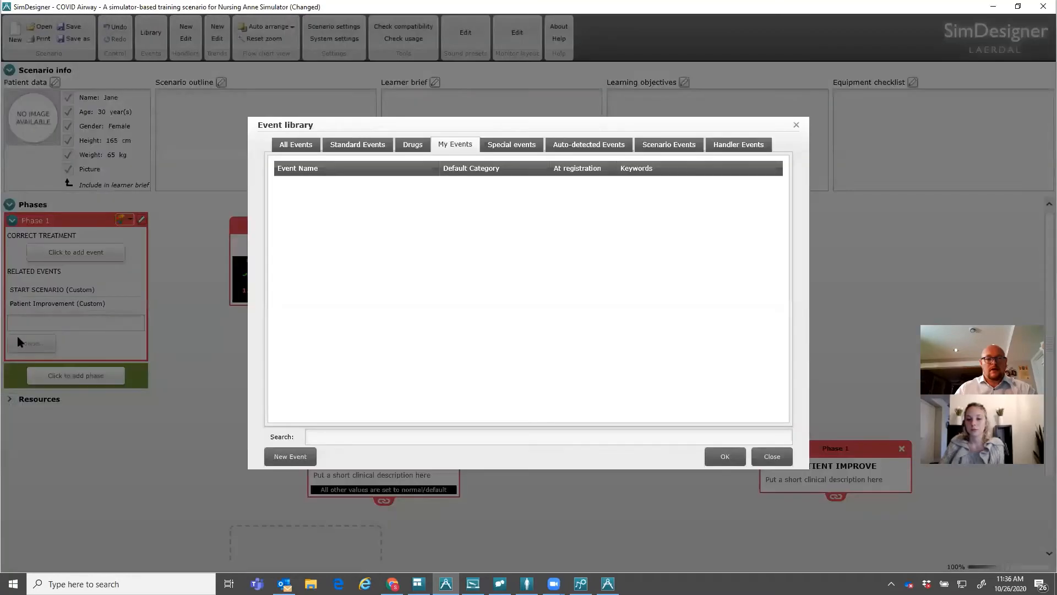
left_click(288, 457)
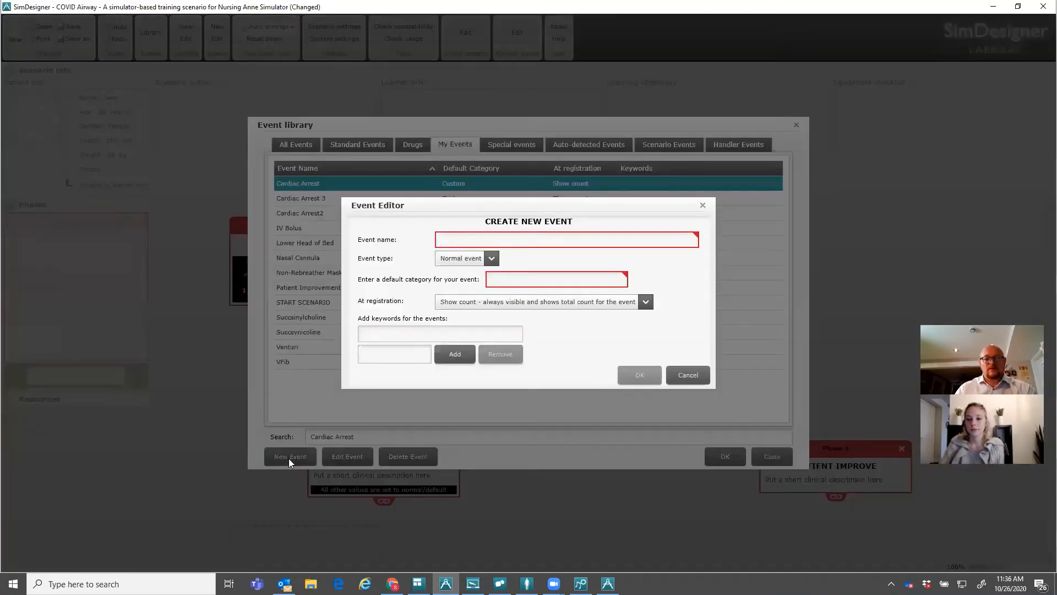
left_click(514, 238)
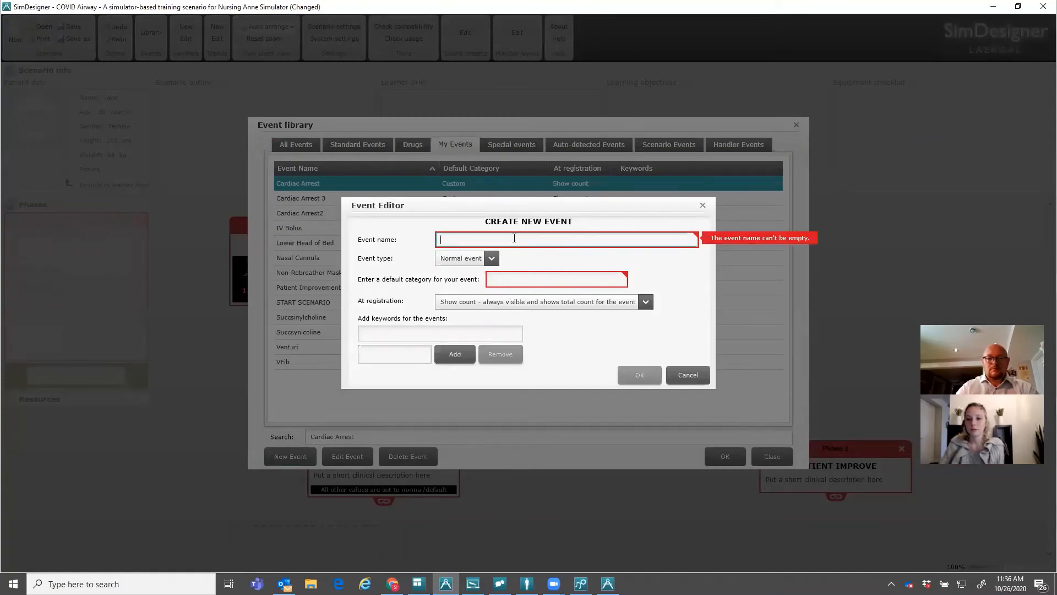
type("Pait")
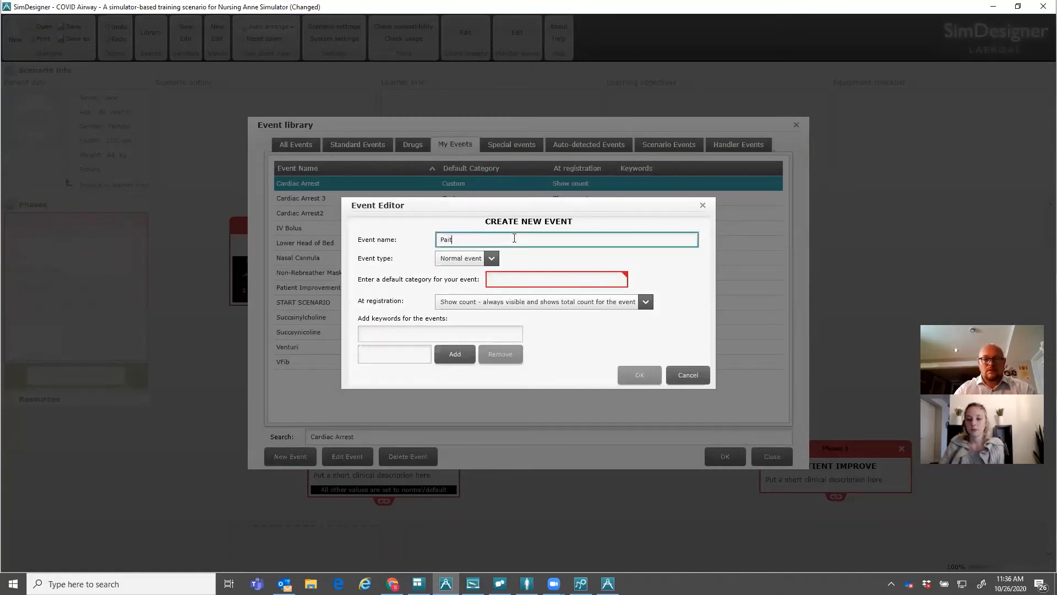
type("T Det")
left_click(537, 279)
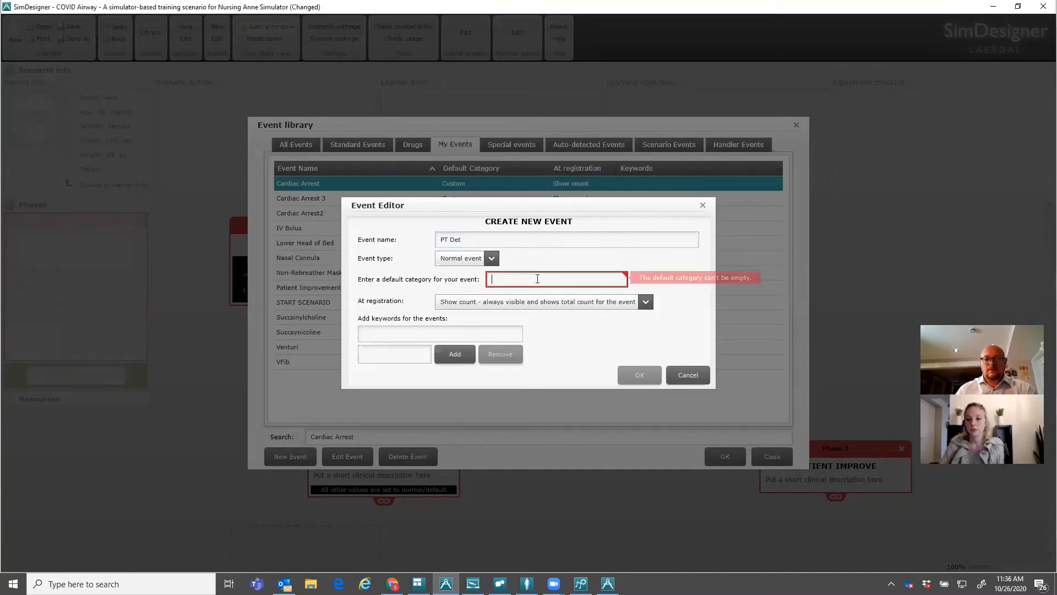
type("Sc")
left_click(539, 298)
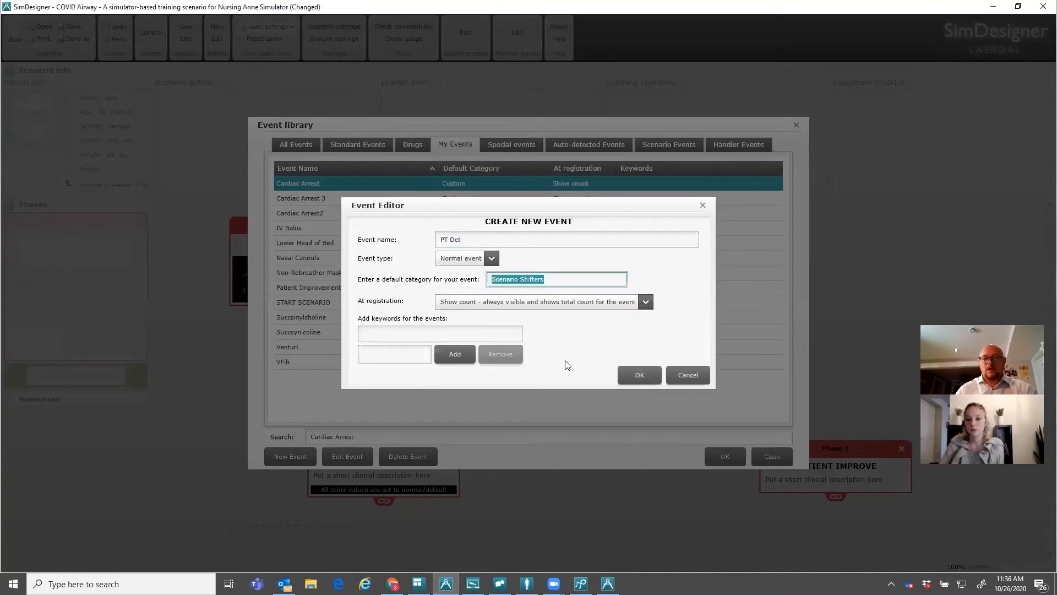
left_click(633, 380)
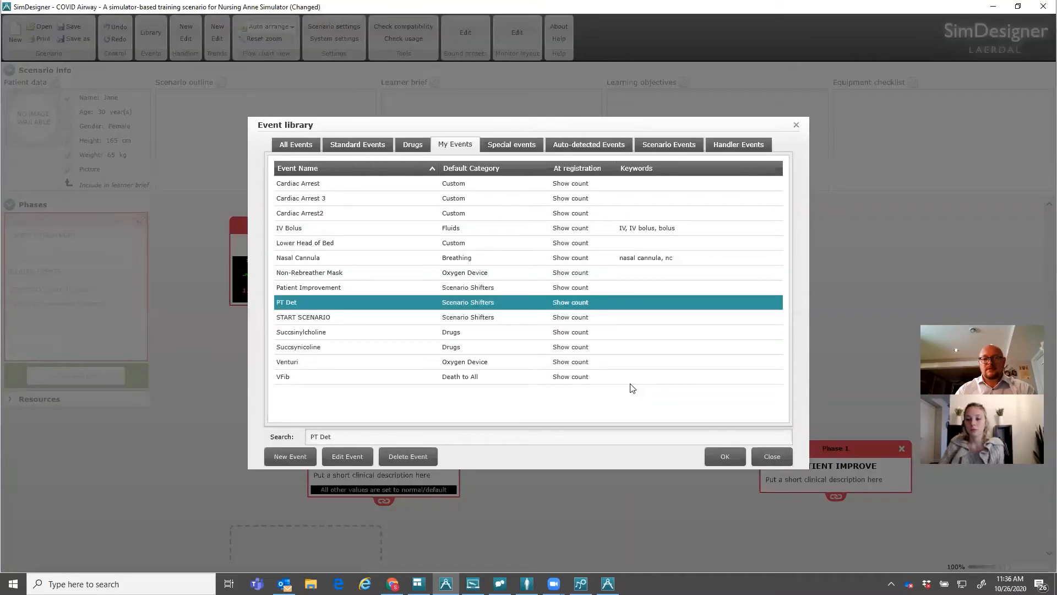
left_click(716, 457)
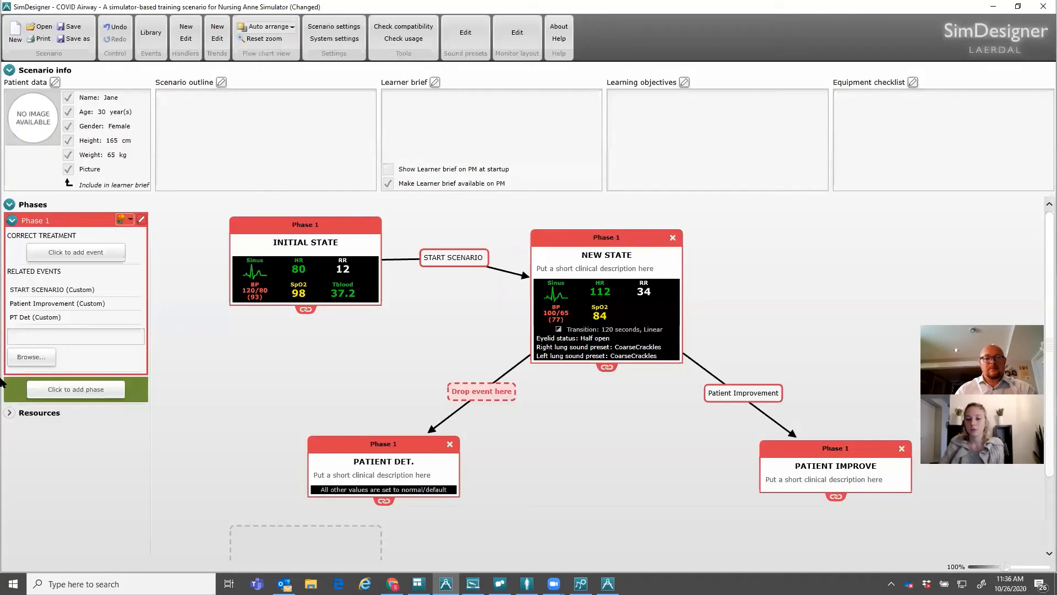
left_click_drag(41, 318, 500, 389)
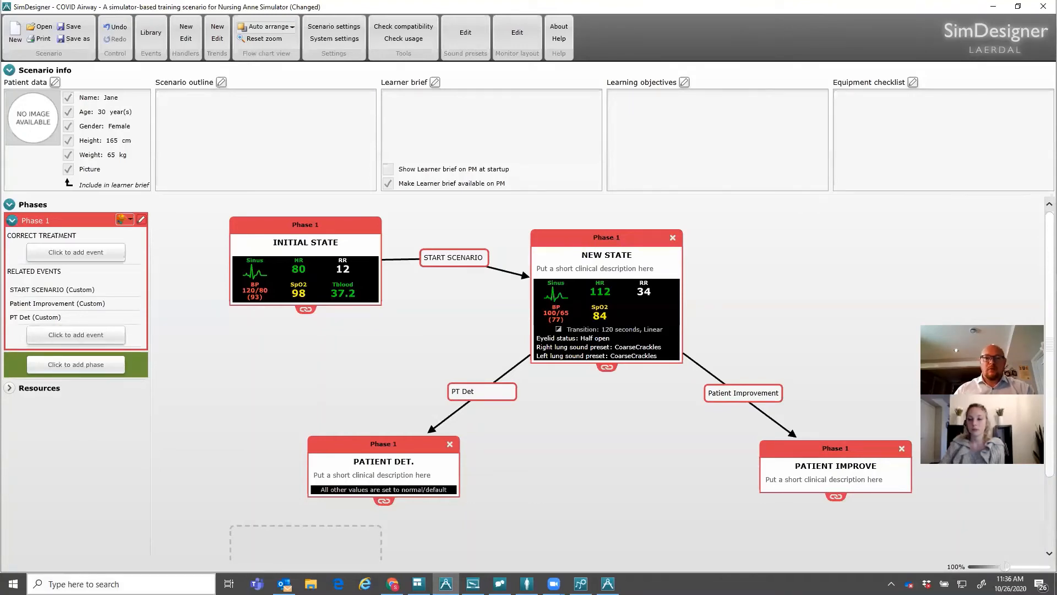
Add another new state to the flow chart and place it to the right of the defined new state
left_click(291, 536)
left_click_drag(291, 532, 832, 228)
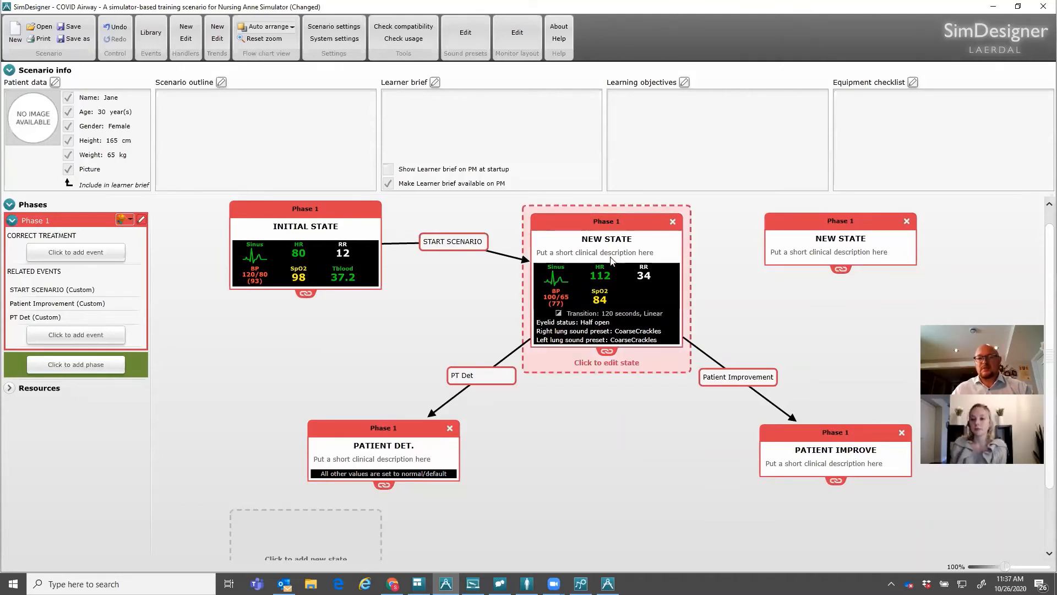
Rename the new state that has the defined vital signs as "Initial Assessment"
left_click(604, 239)
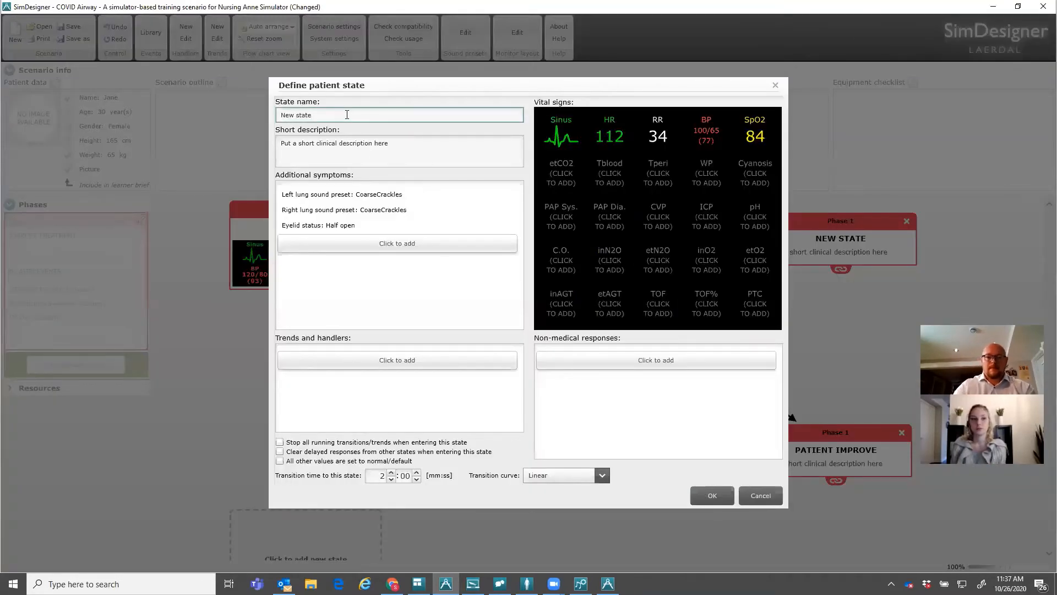
type("Initial A")
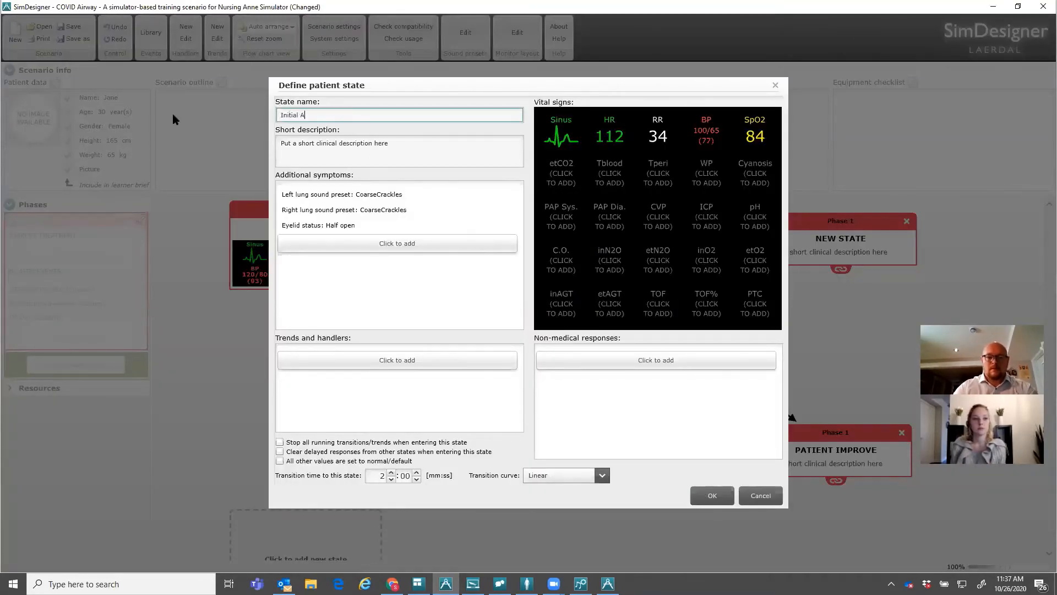
type("ssessment")
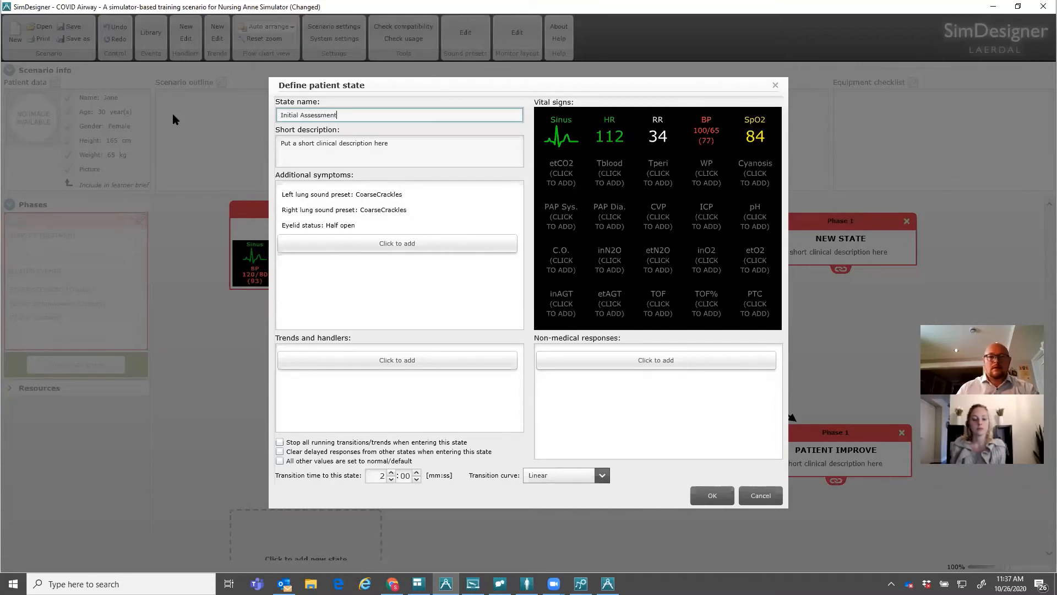
left_click(714, 498)
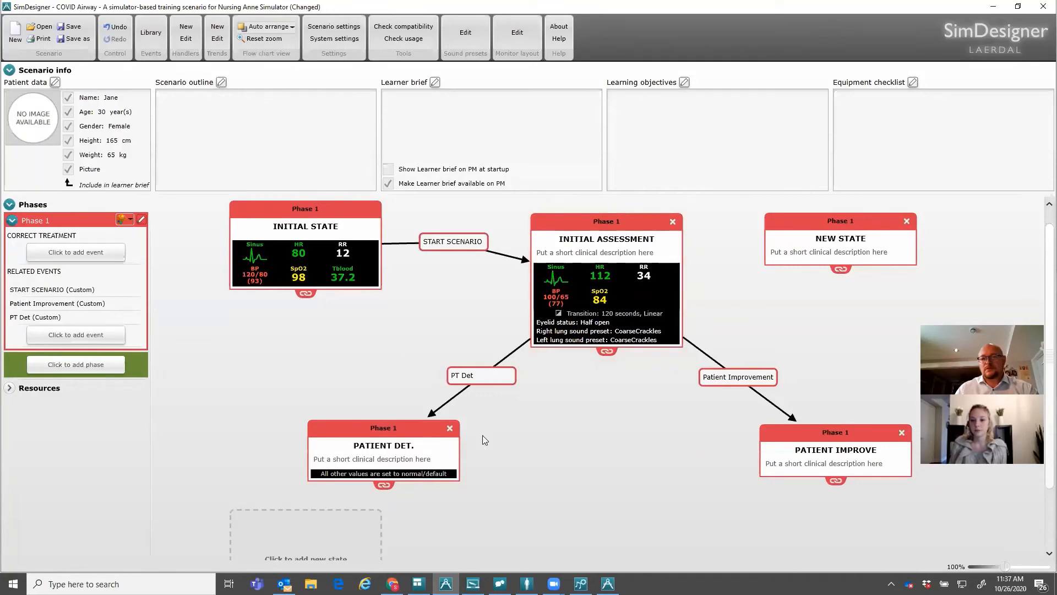
Rename the empty new state beside Initial Assessment as "CHeck PEARLA"
left_click(824, 239)
left_click(317, 115)
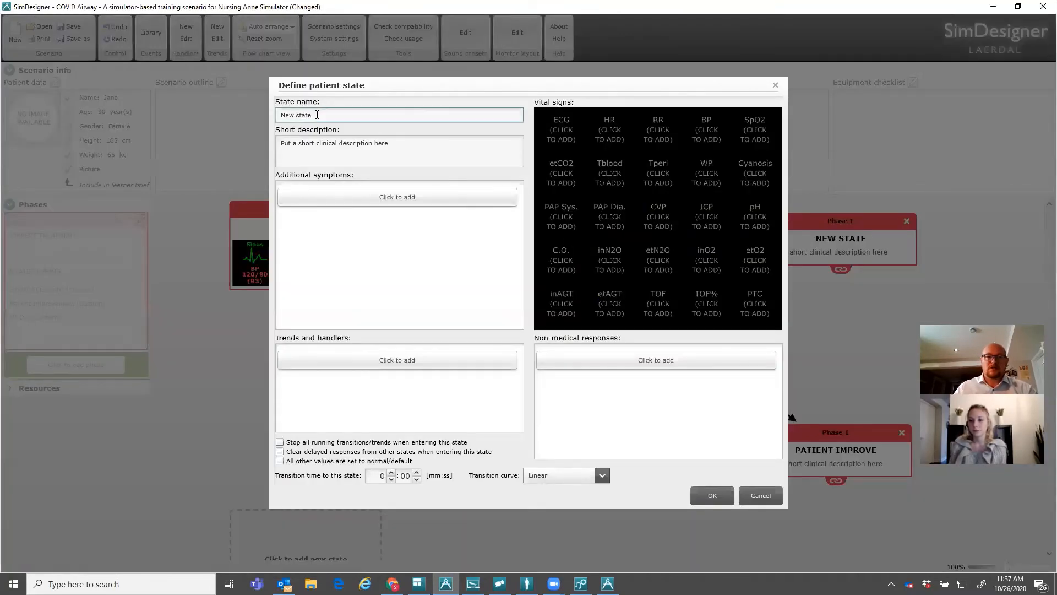
key("ctrl+a")
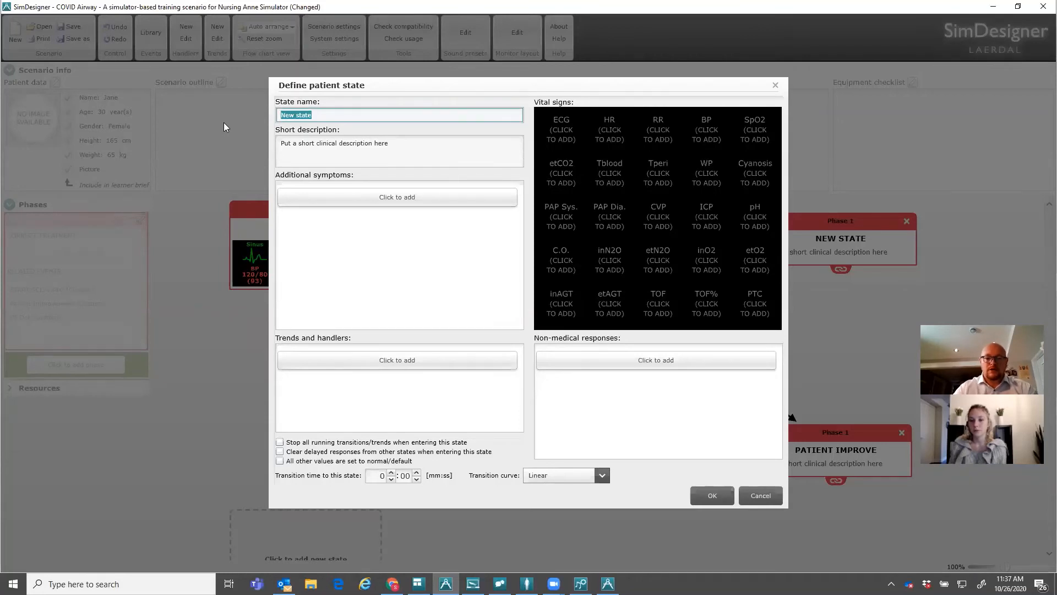
type("CHeck PEAL")
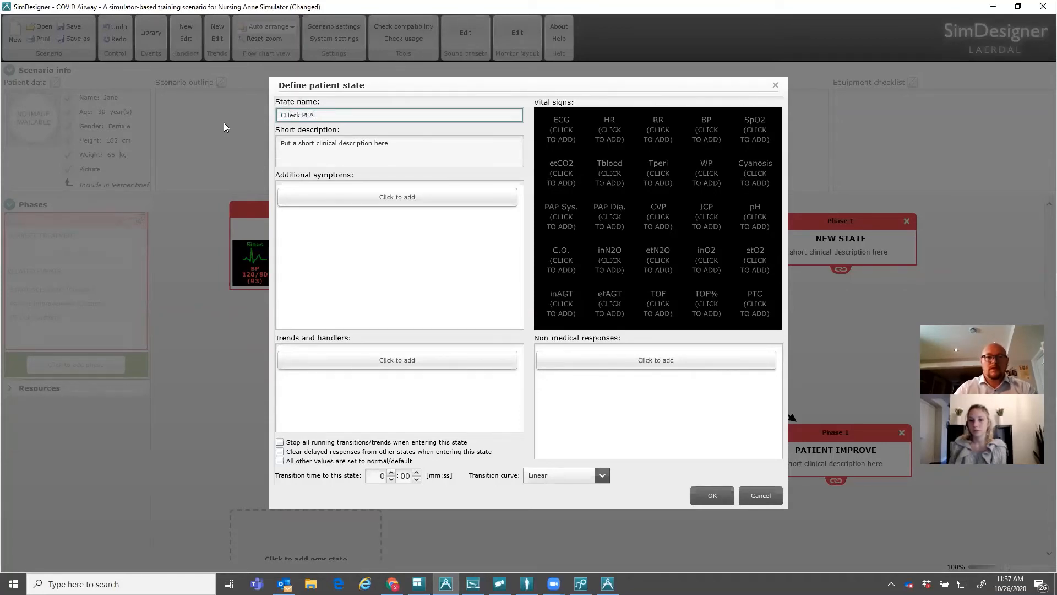
key("BackSpace")
key("BackSpace")
key("BackSpace")
type("EARL")
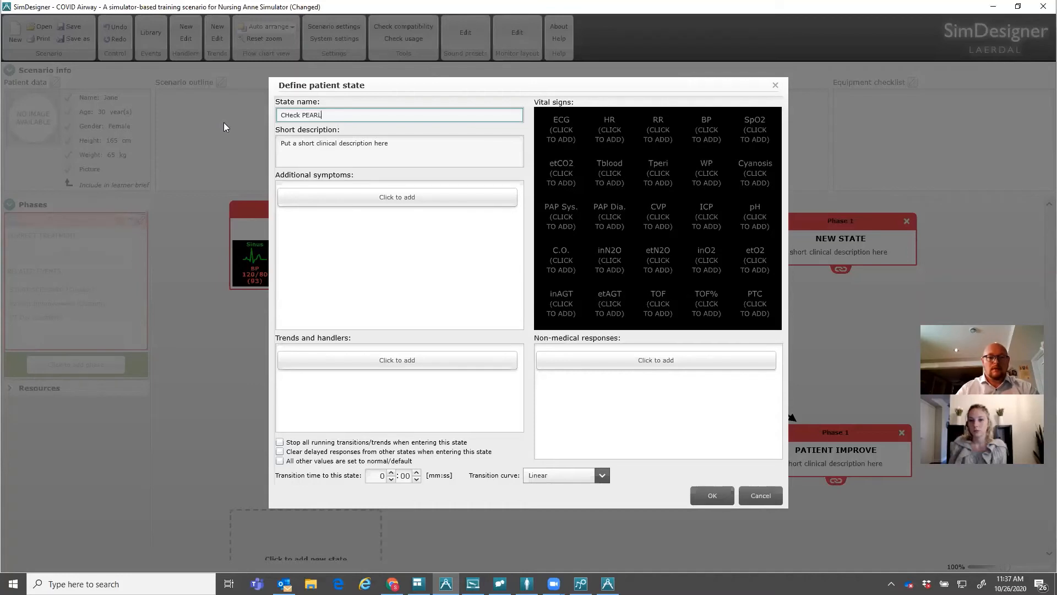
type("A")
left_click(700, 495)
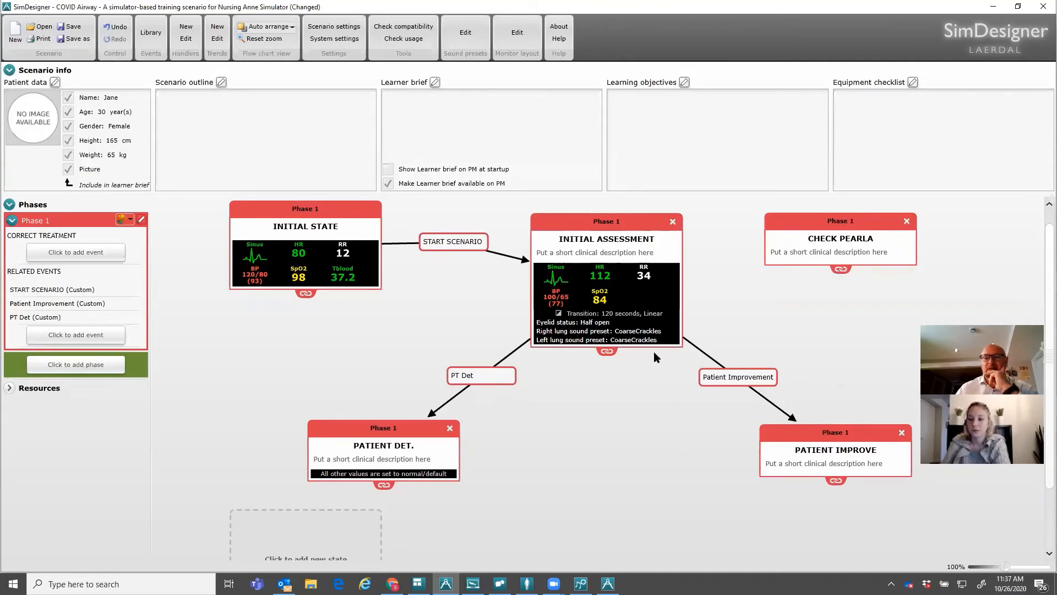
Add the existing library event "Examine eyes" to the related events of Phase 1
left_click(85, 337)
type("Examine dressing")
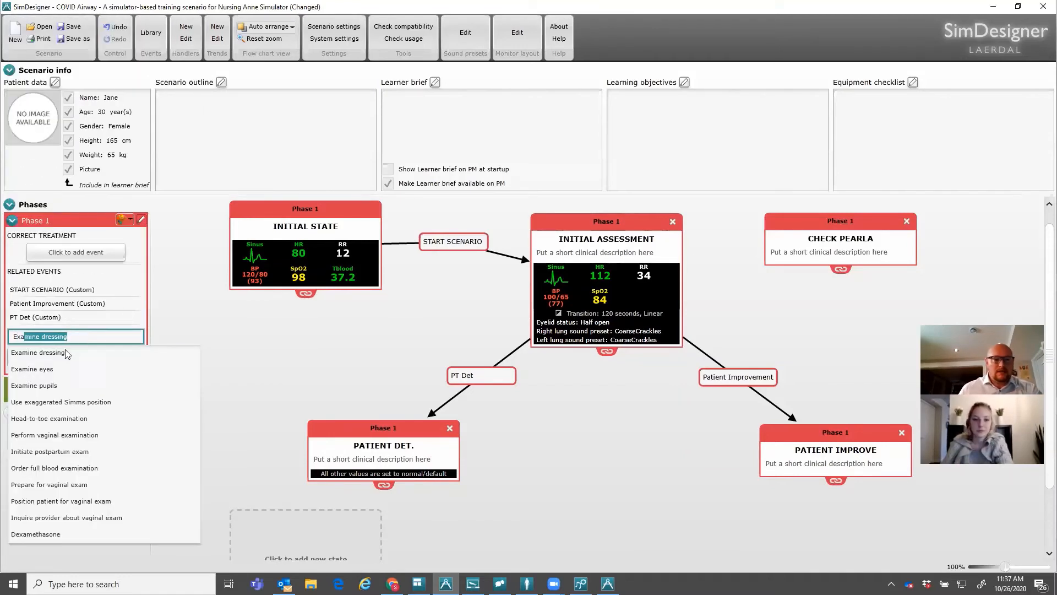
left_click(60, 369)
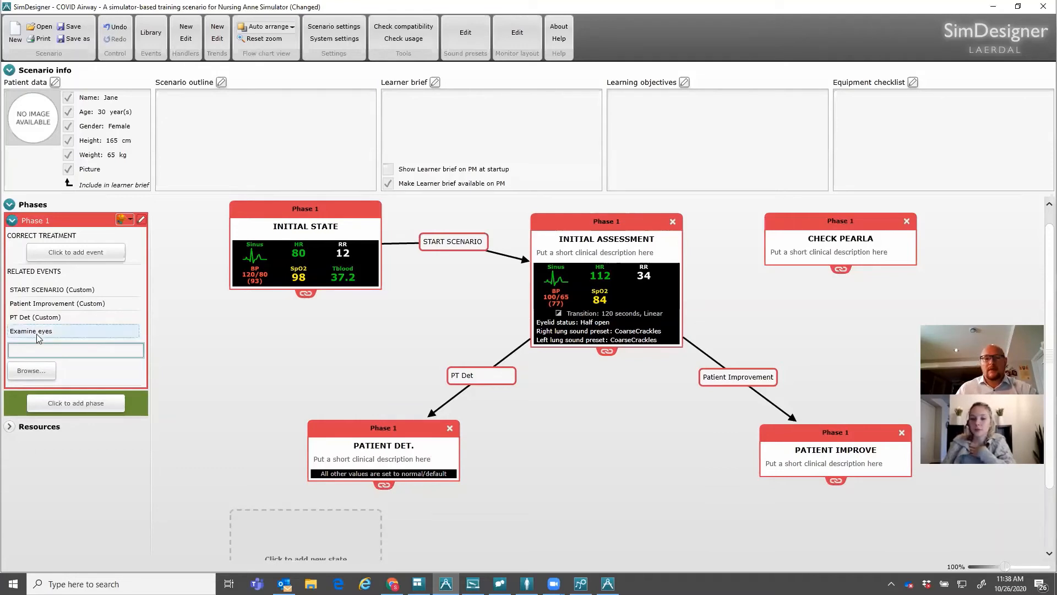
left_click(501, 338)
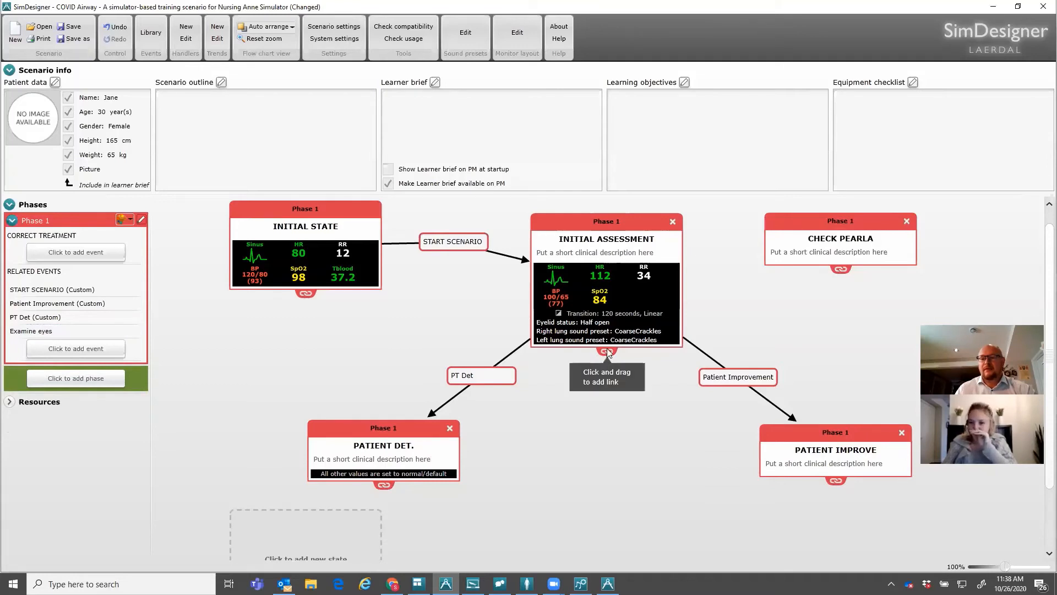
Link the Initial Assessment state to the Check PEARLA state and assign the Examine eyes event to that link
left_click_drag(607, 351, 804, 239)
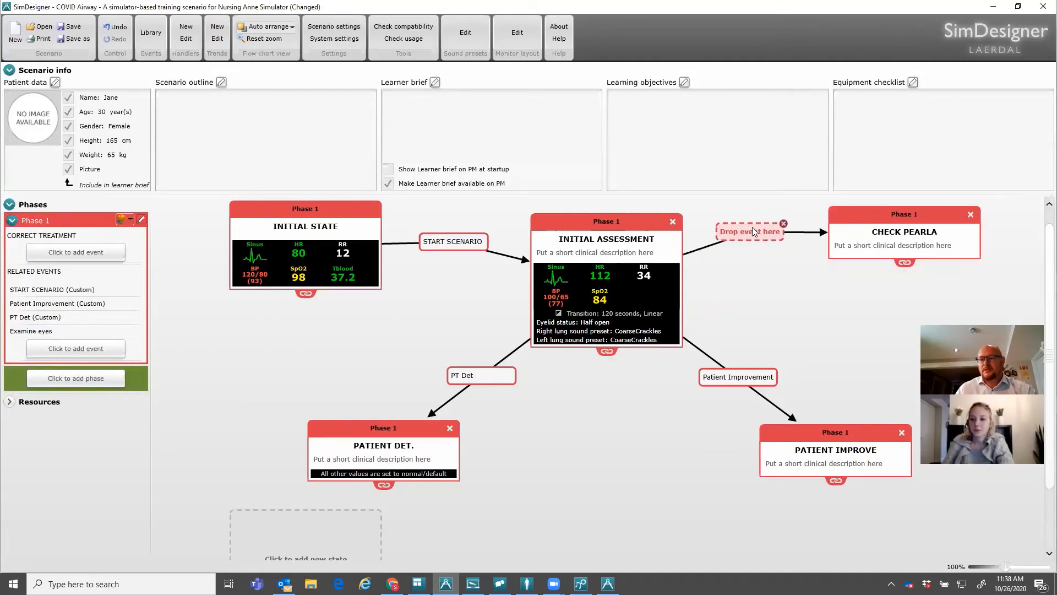
left_click_drag(31, 330, 744, 227)
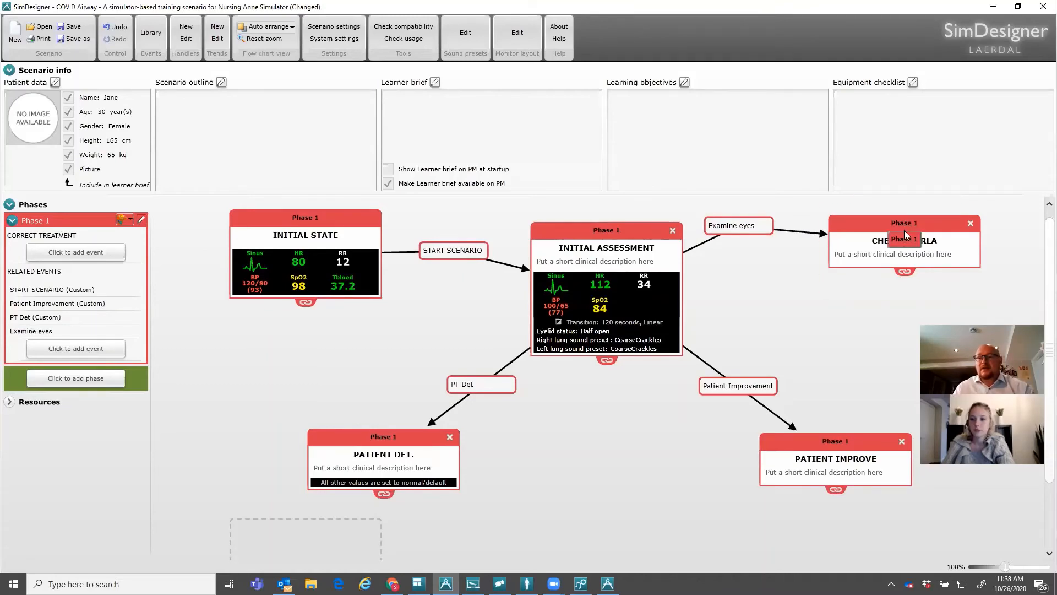
Add a Launch media file response to the Check PEARLA state using the pupil reflex video PupilReflex.avi
double_click(870, 243)
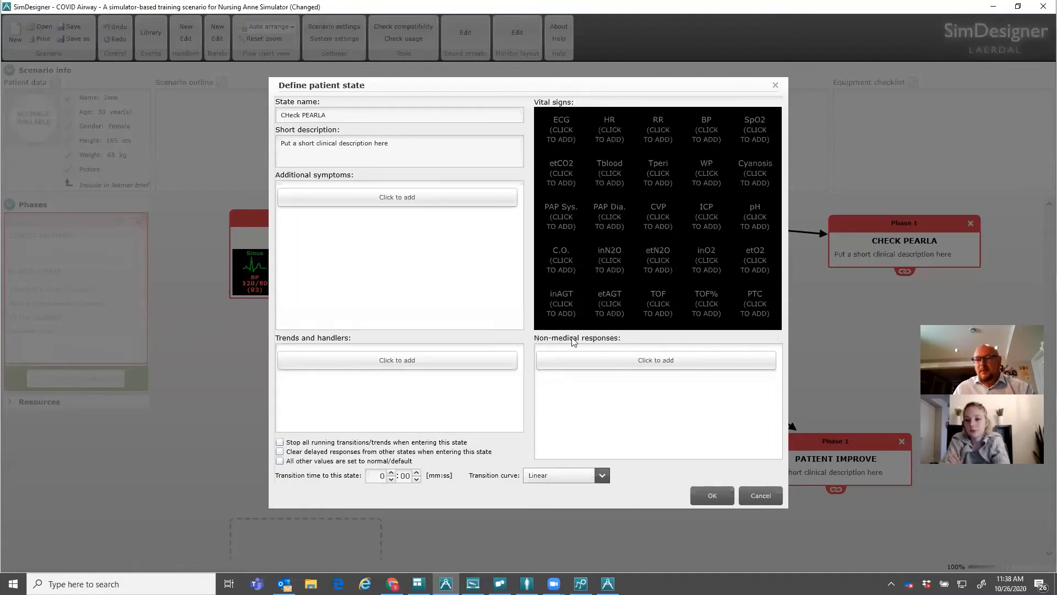
left_click(624, 363)
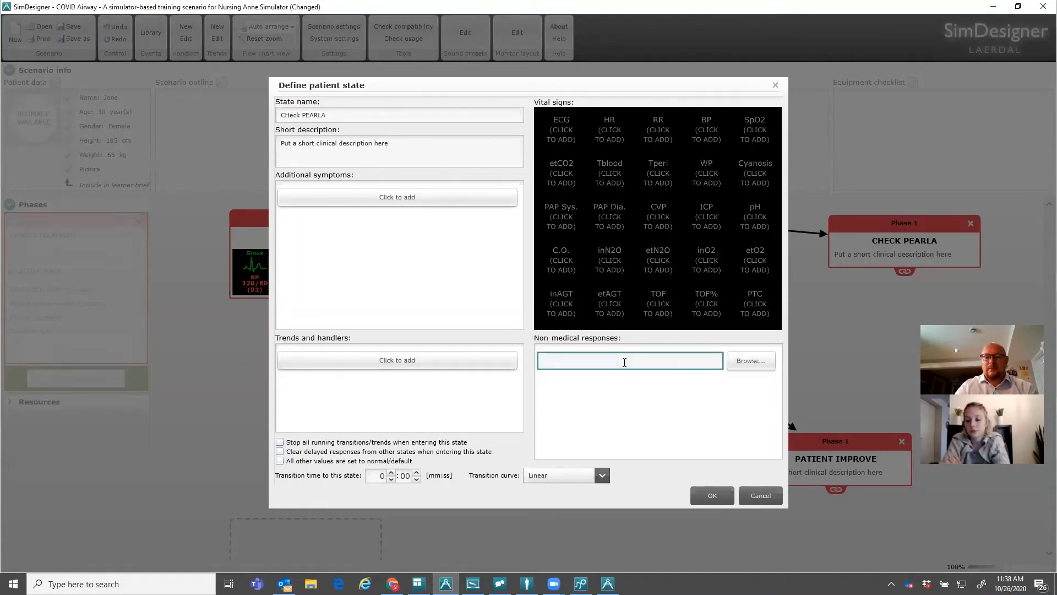
type("laun")
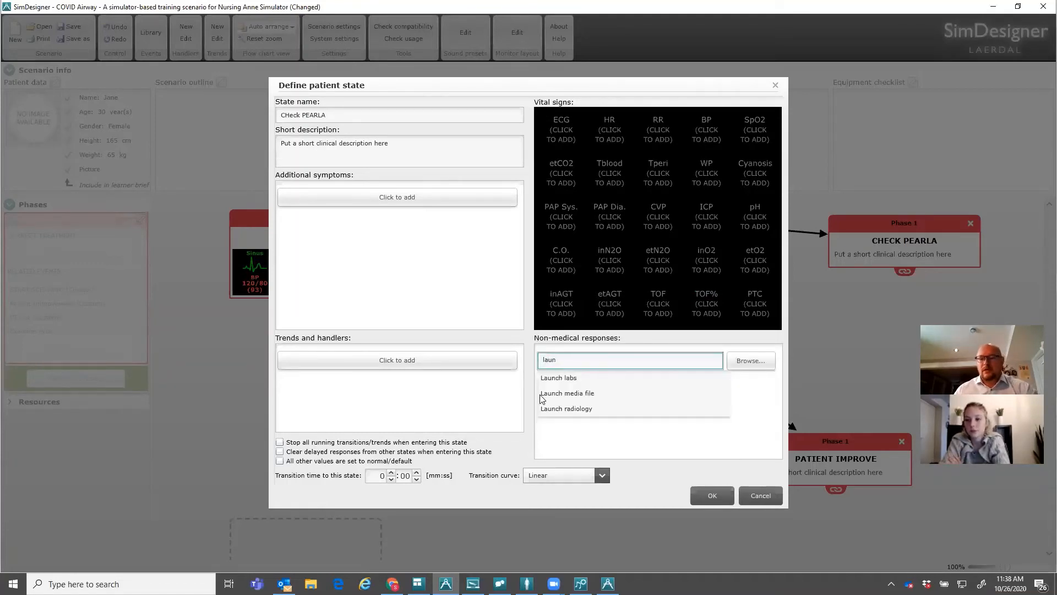
left_click(582, 395)
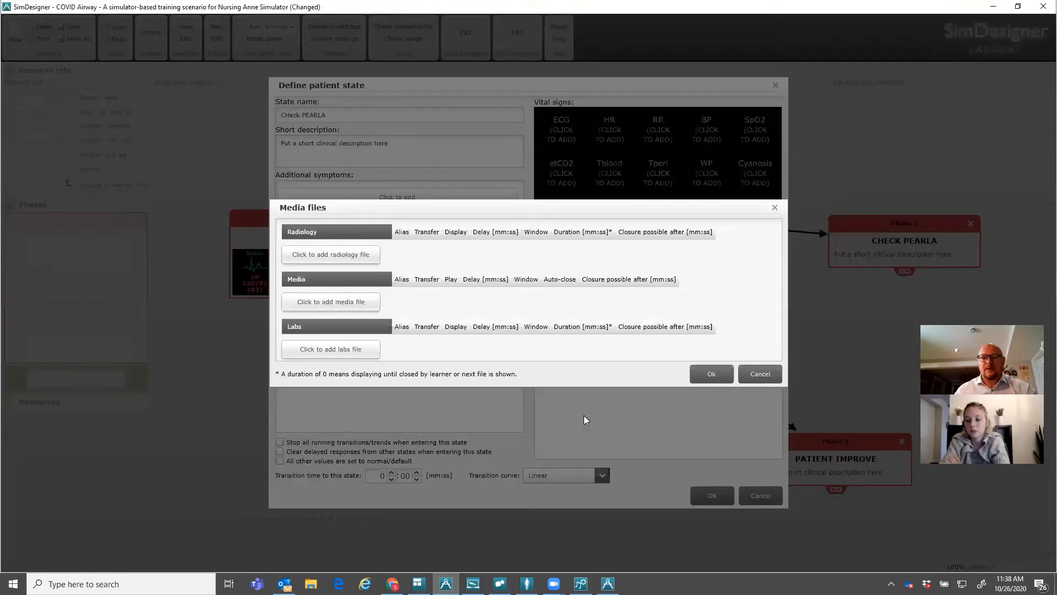
left_click(361, 306)
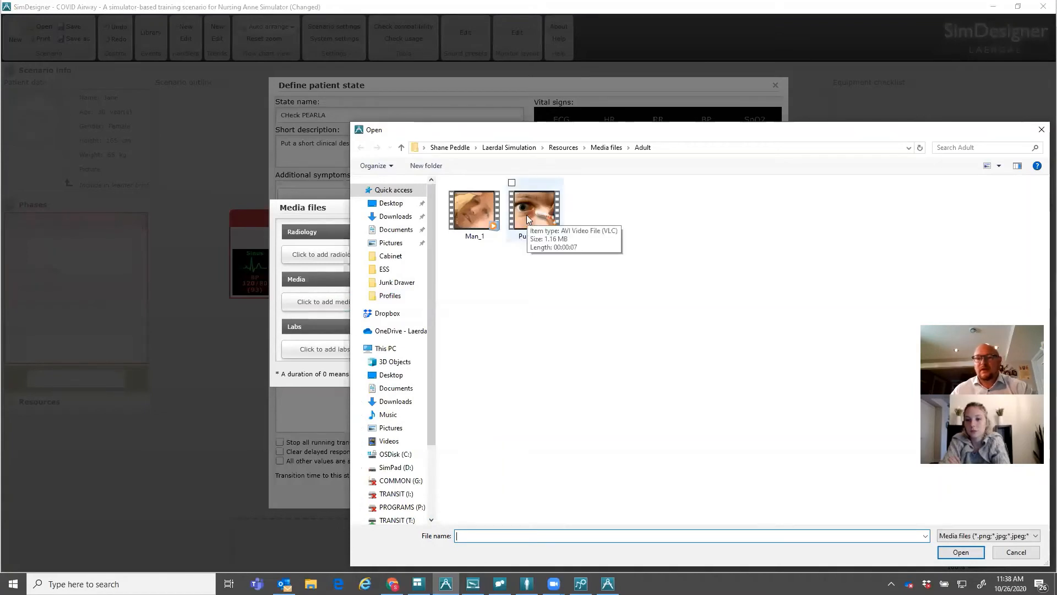
left_click(527, 218)
double_click(527, 215)
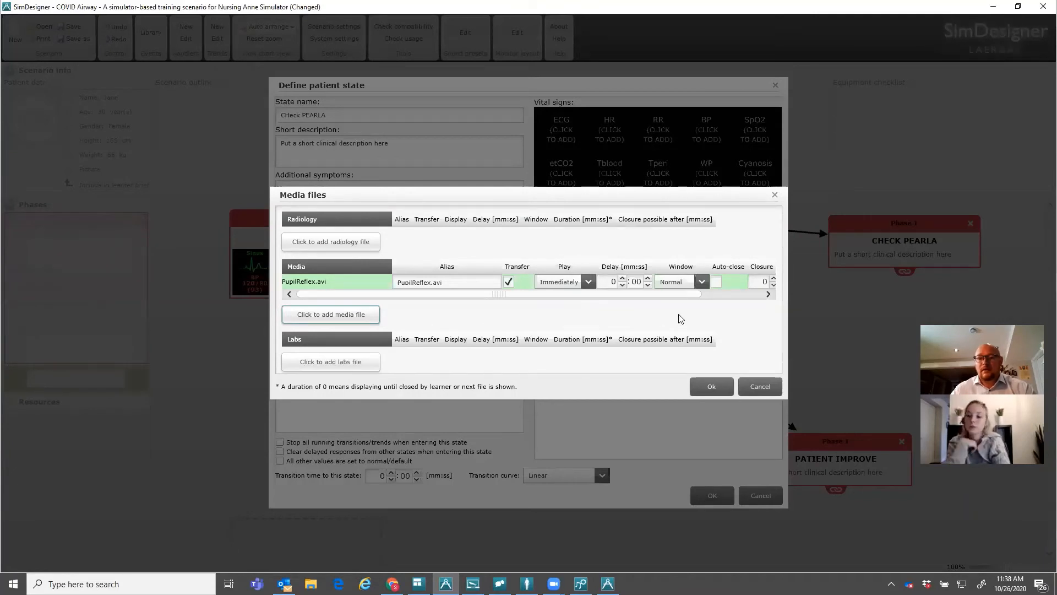
left_click(712, 386)
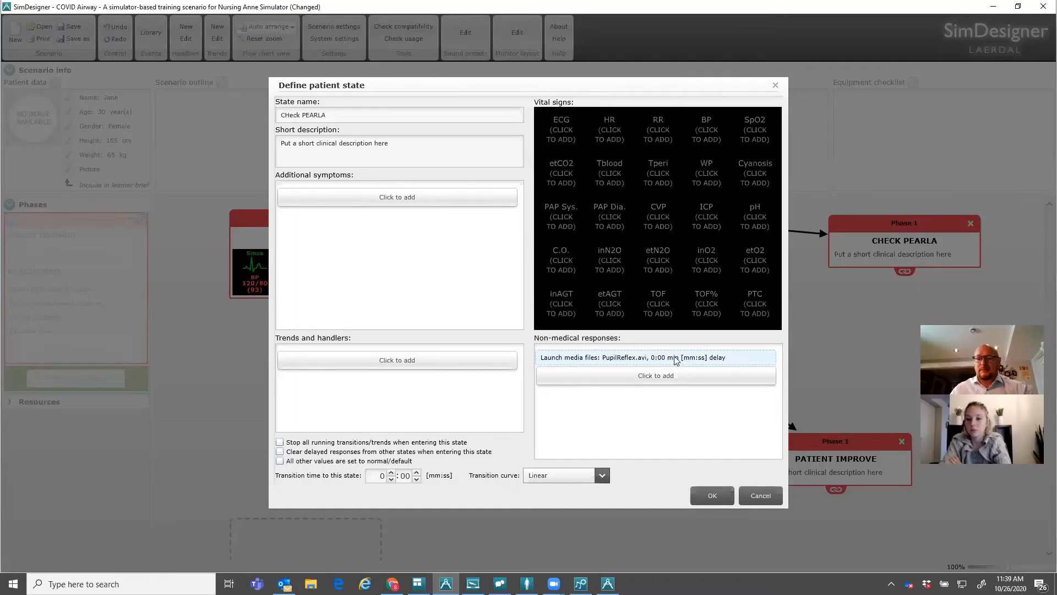
left_click(709, 495)
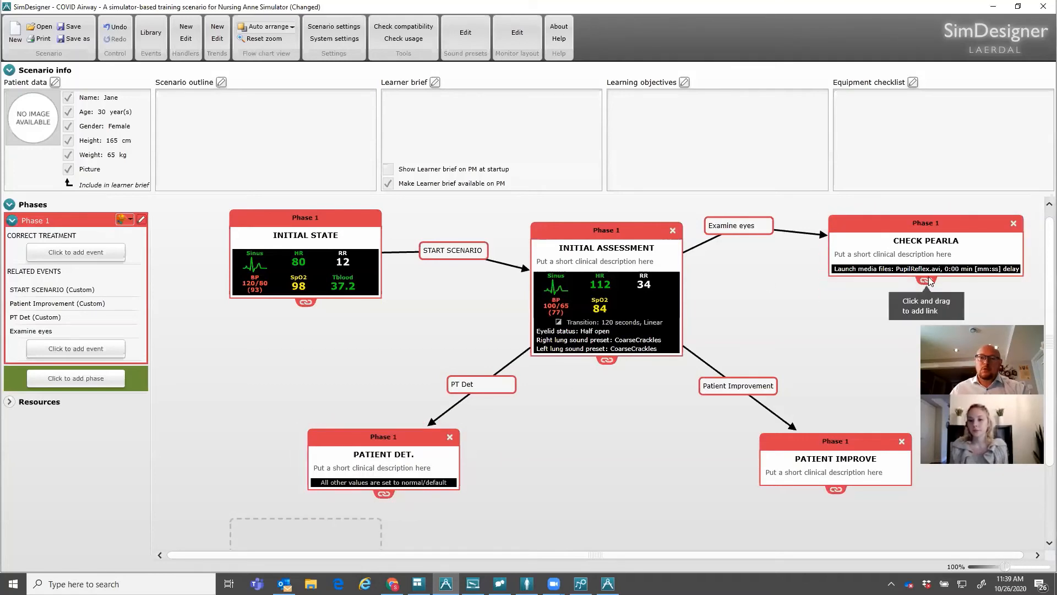
Link the Check PEARLA state back to Initial Assessment and add the Time in state event to Phase 1
left_click_drag(927, 278, 680, 292)
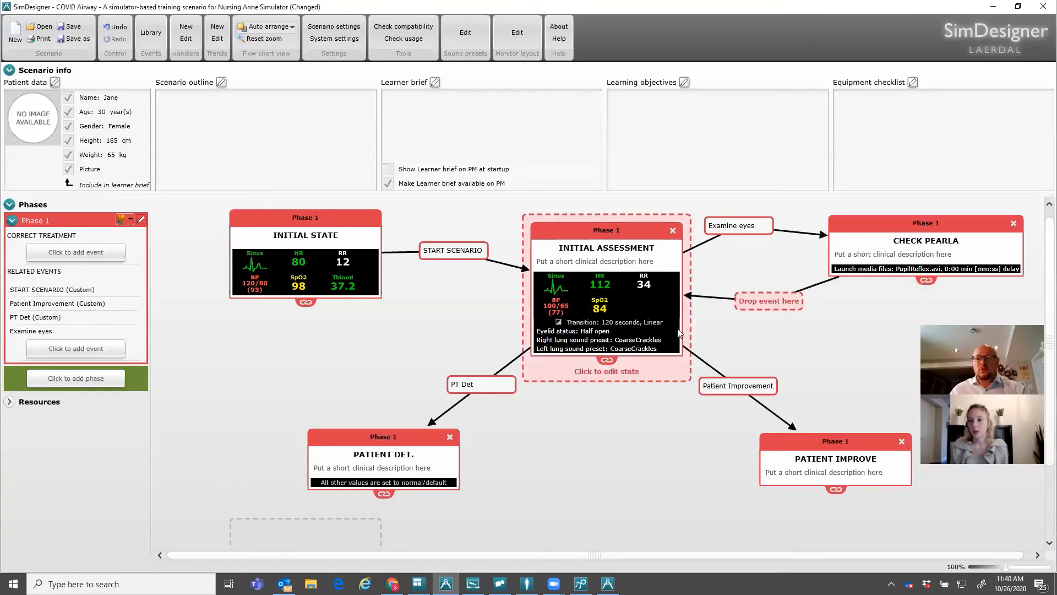
left_click(81, 349)
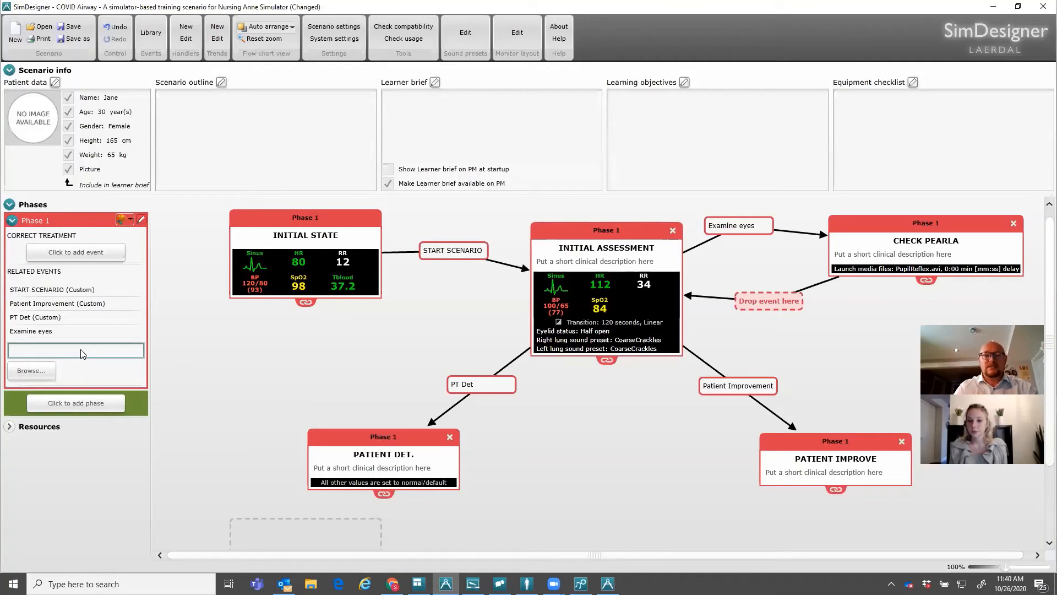
type("Tim")
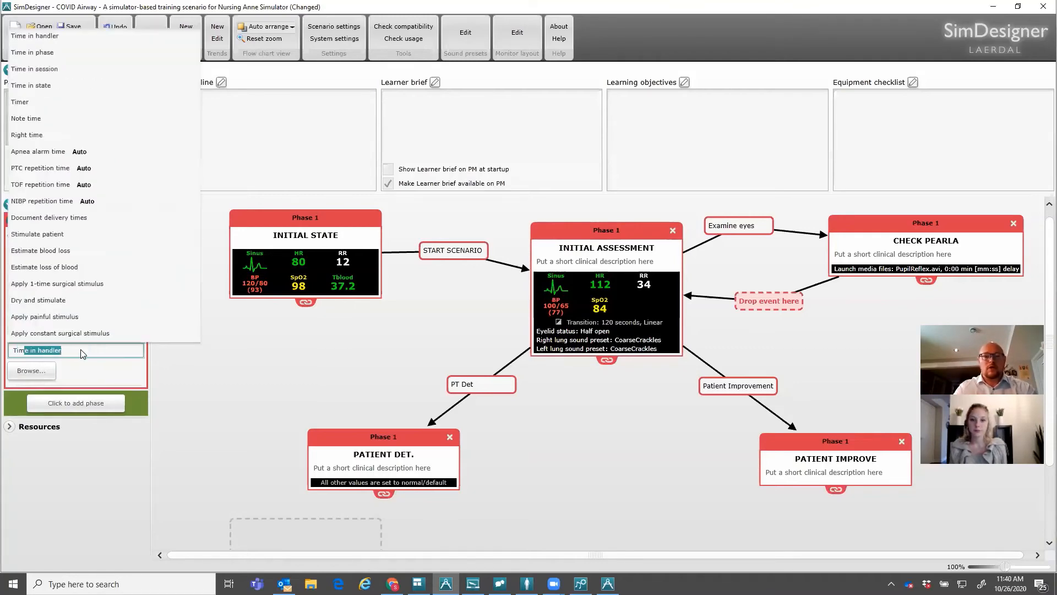
type("e")
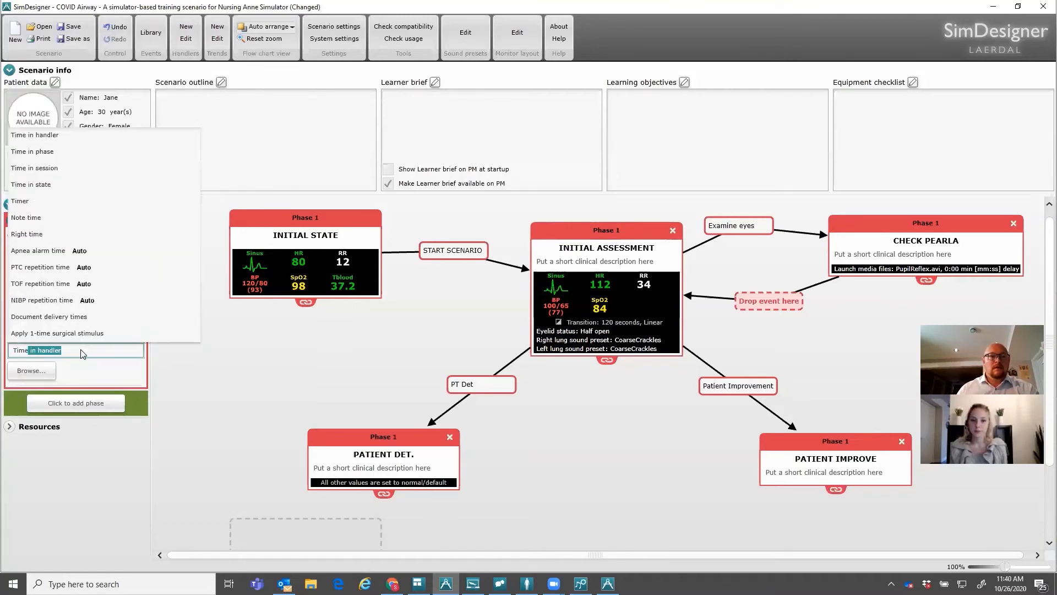
left_click(48, 186)
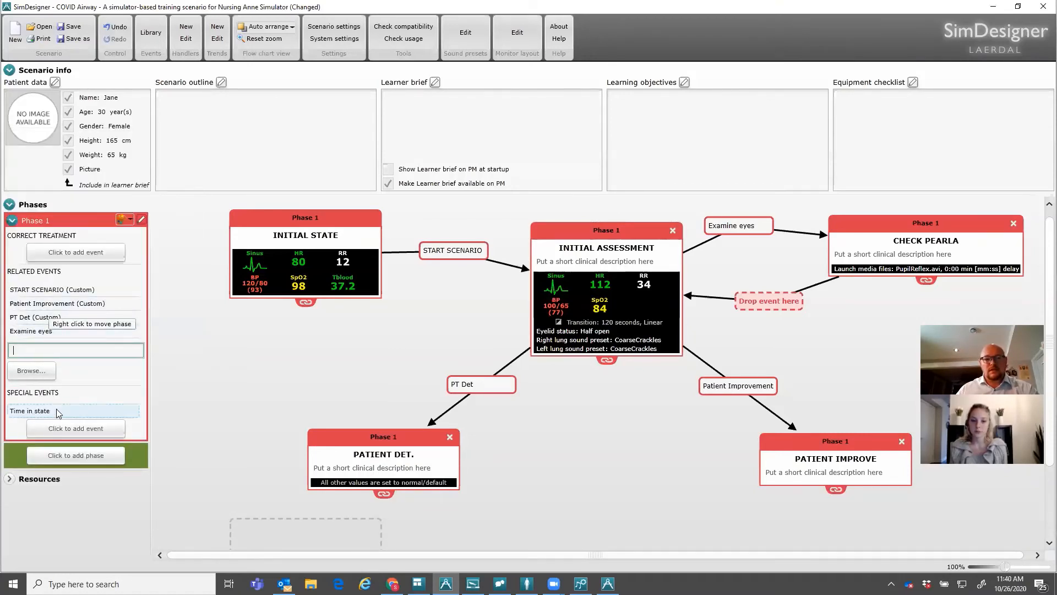
left_click(29, 415)
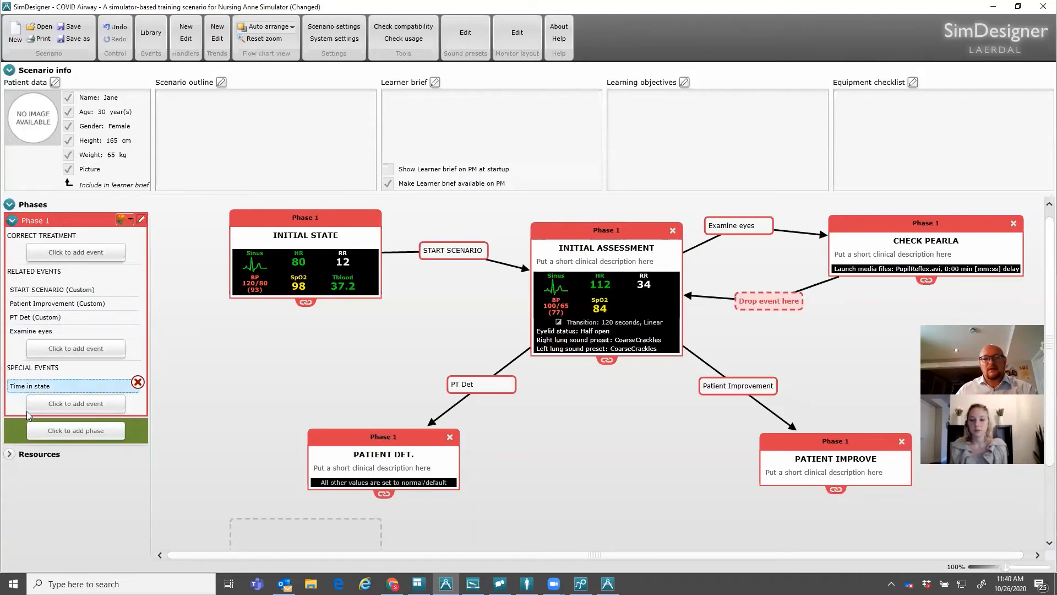
Assign the Time in state event to the return link, triggering at greater than or equal to 0:10
left_click_drag(14, 389, 768, 308)
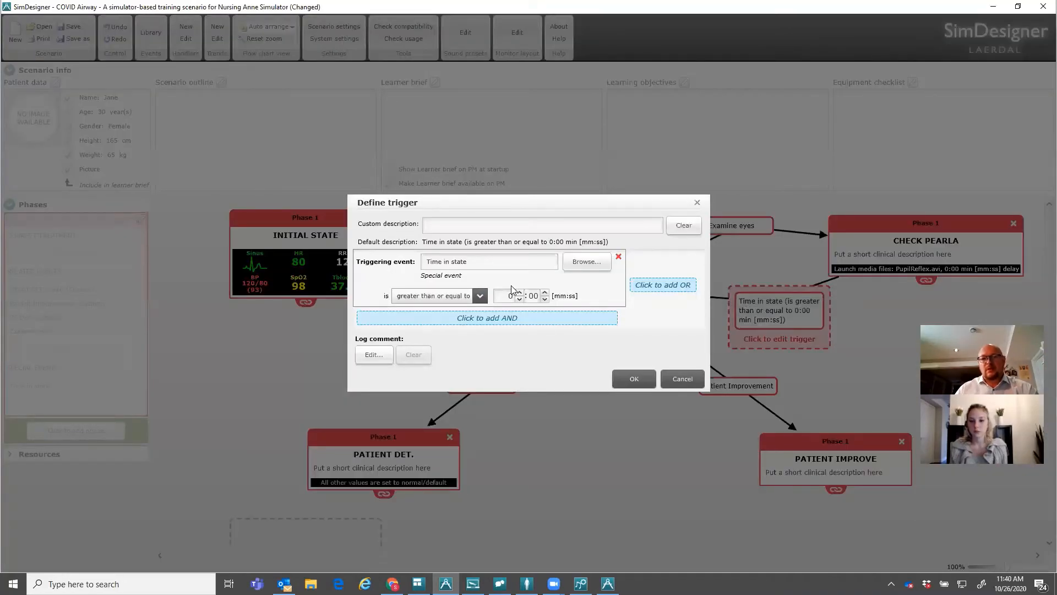
left_click(544, 293)
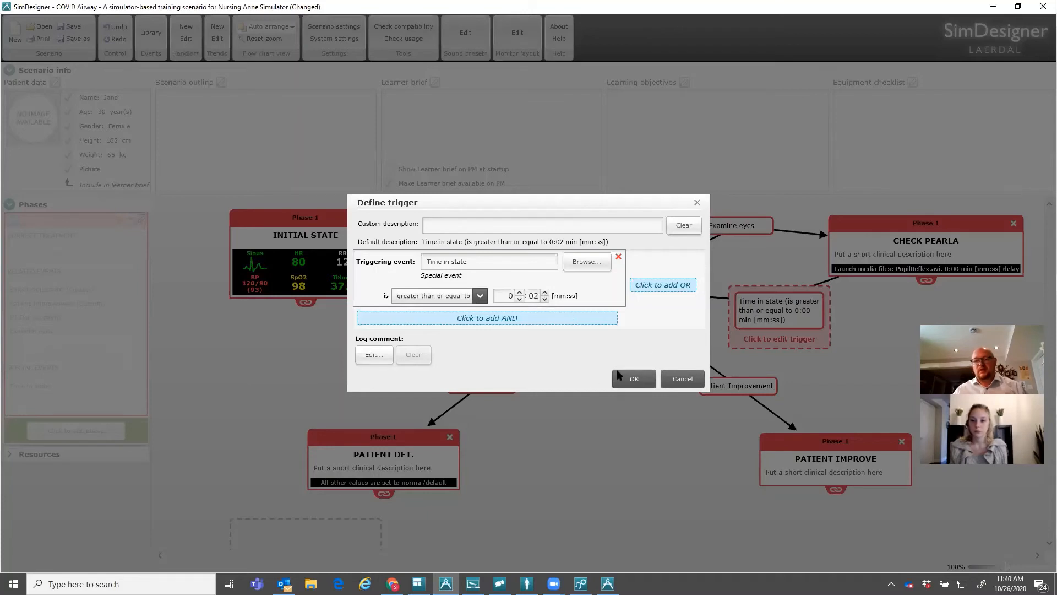
left_click(545, 293)
left_click(545, 293)
left_click(634, 378)
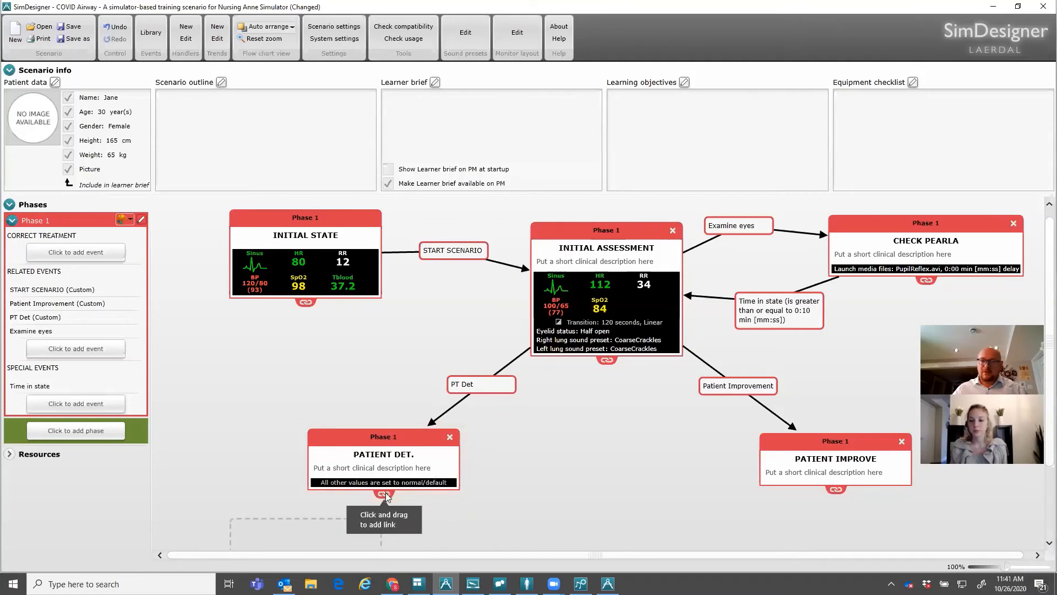
Link the Patient Det. state to Patient Improve and assign the Patient Improvement event to that link
left_click_drag(386, 494, 804, 472)
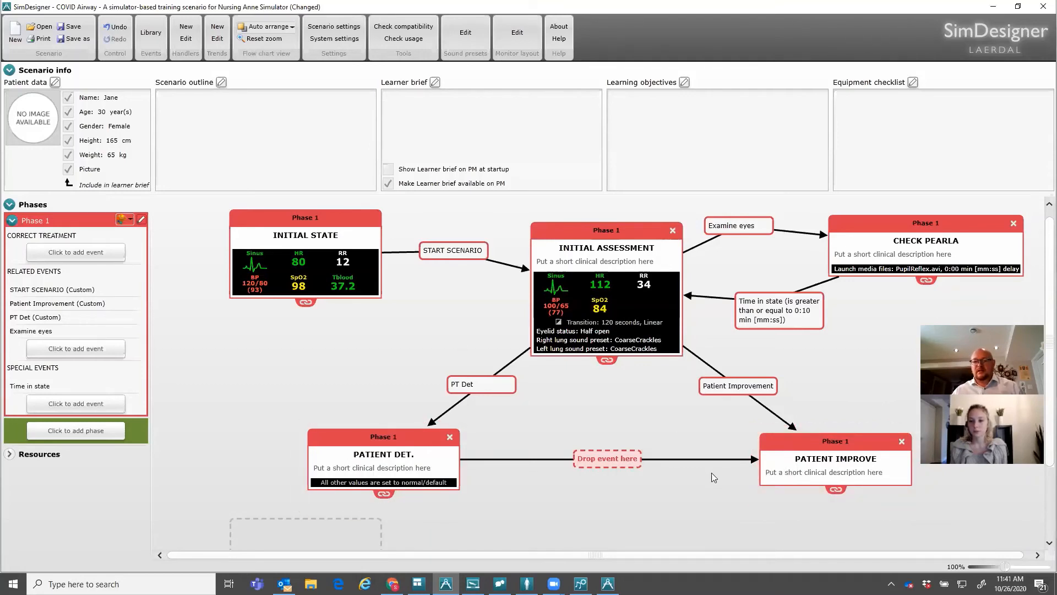
left_click(76, 349)
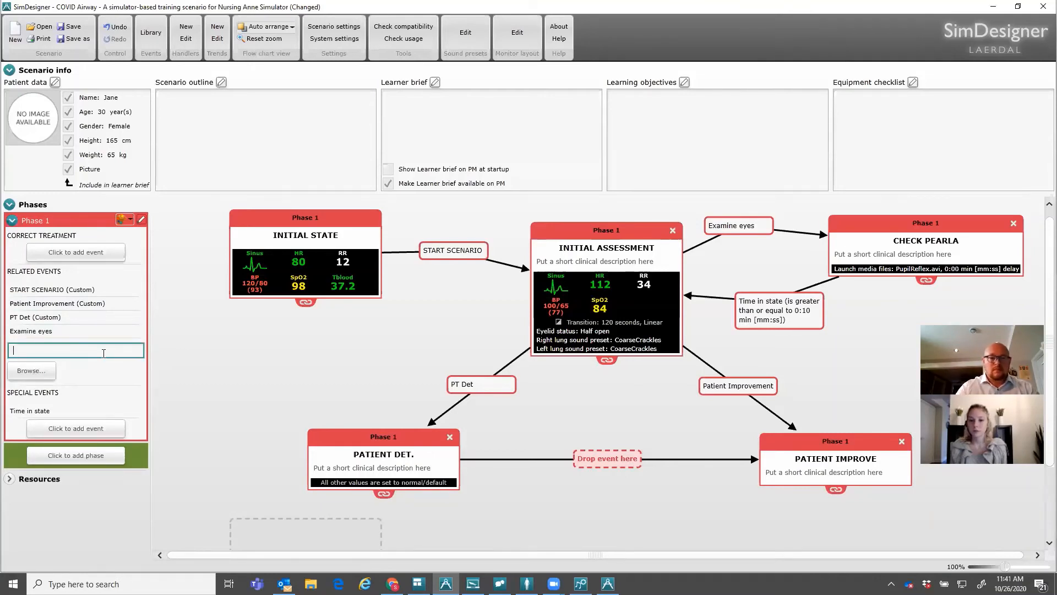
left_click(225, 340)
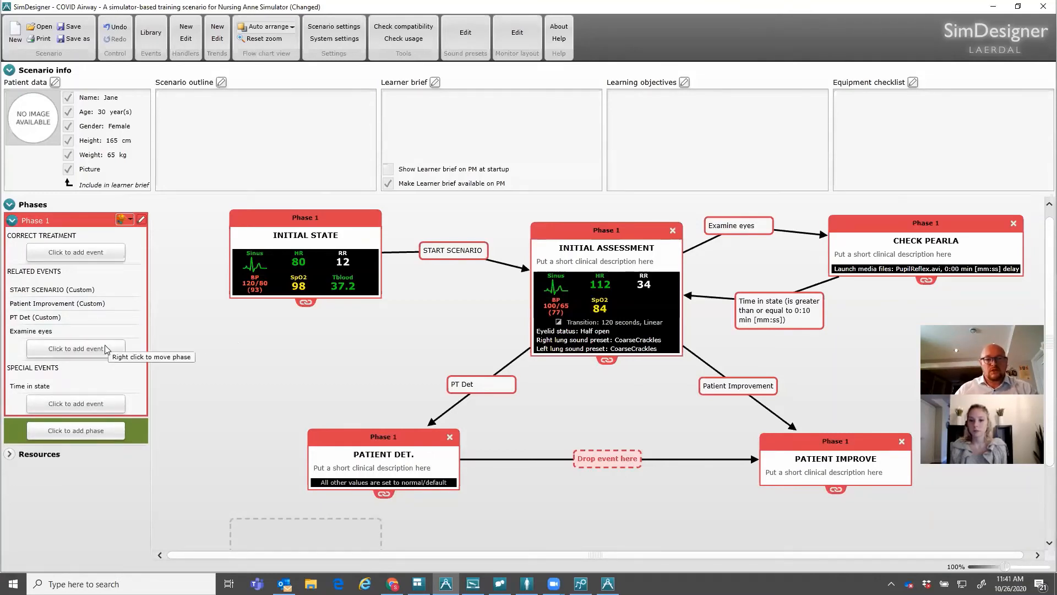
left_click(60, 305)
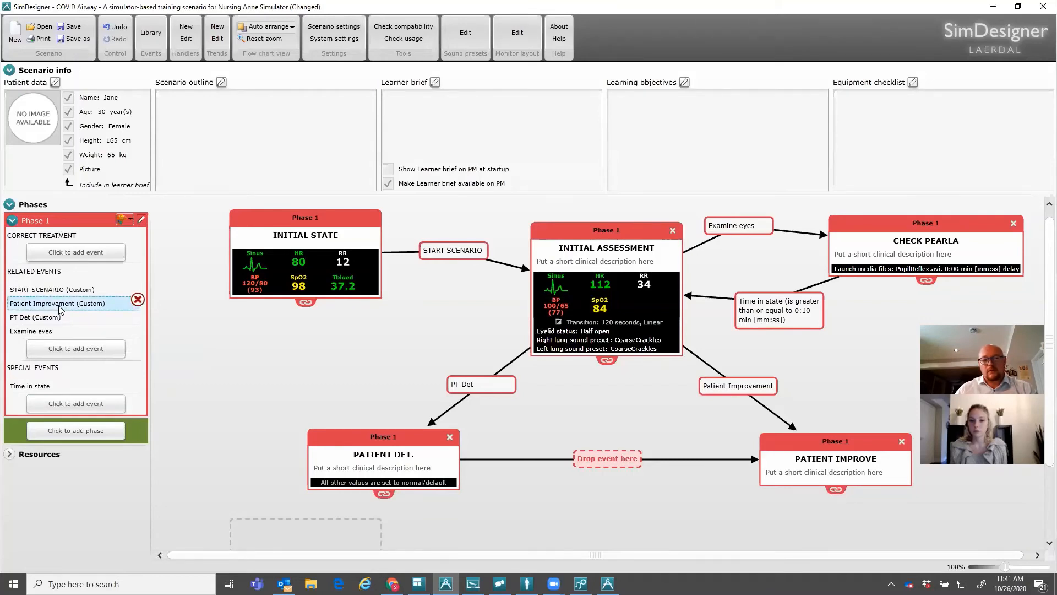
left_click_drag(61, 310, 620, 457)
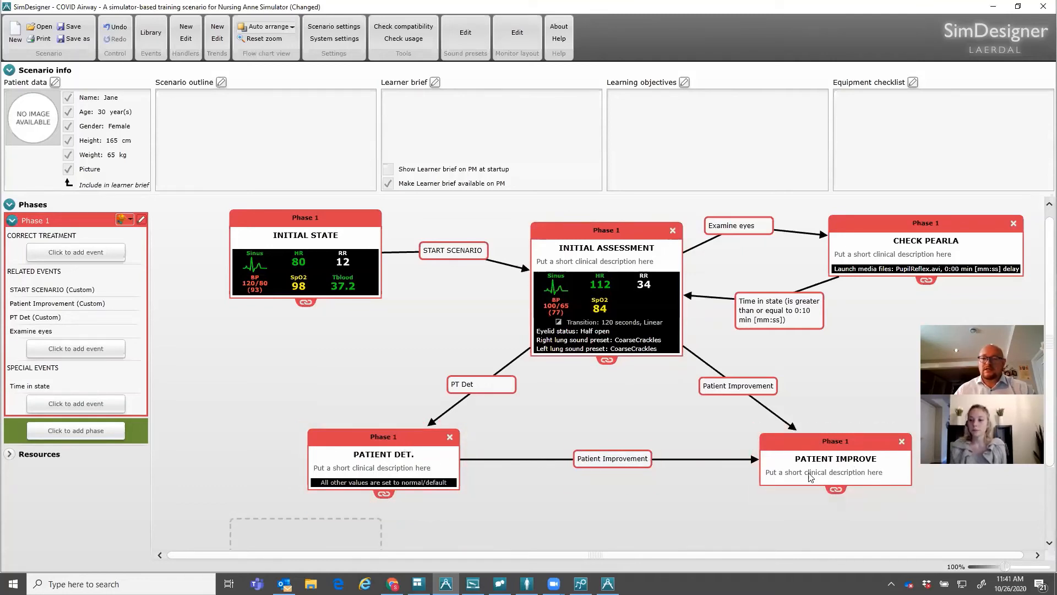
Add an instructor message response to the Patient Improve state, starting with the line "Once here - END SCENARIO go to debrief:"
left_click(839, 463)
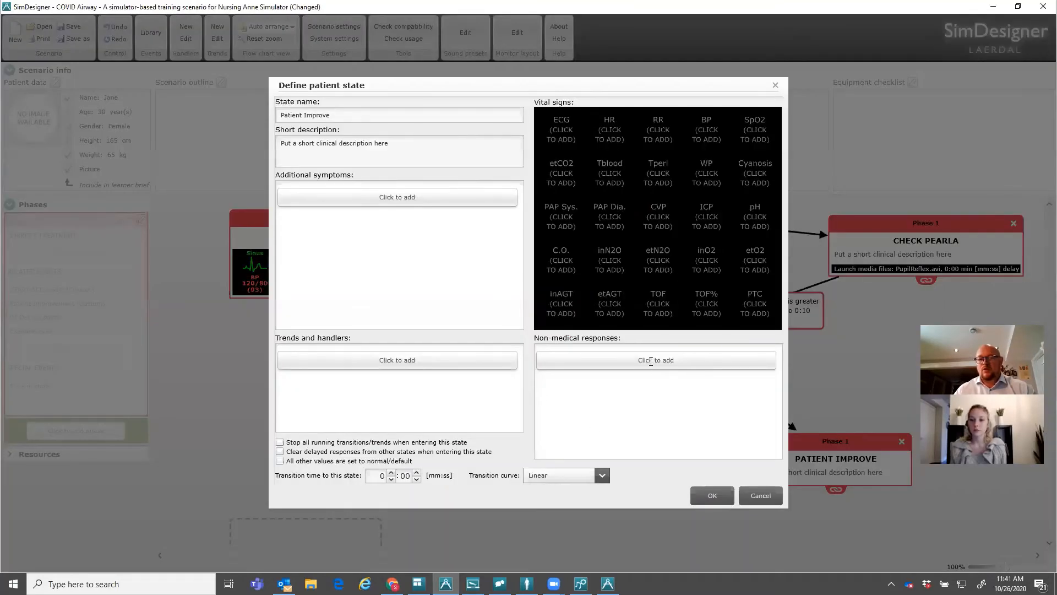
left_click(652, 361)
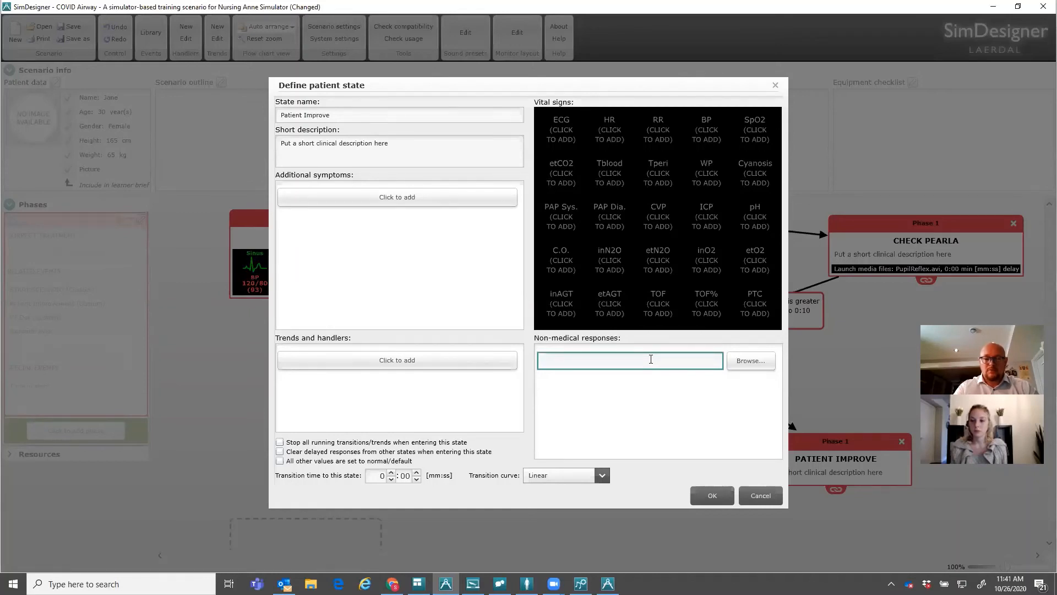
type("in")
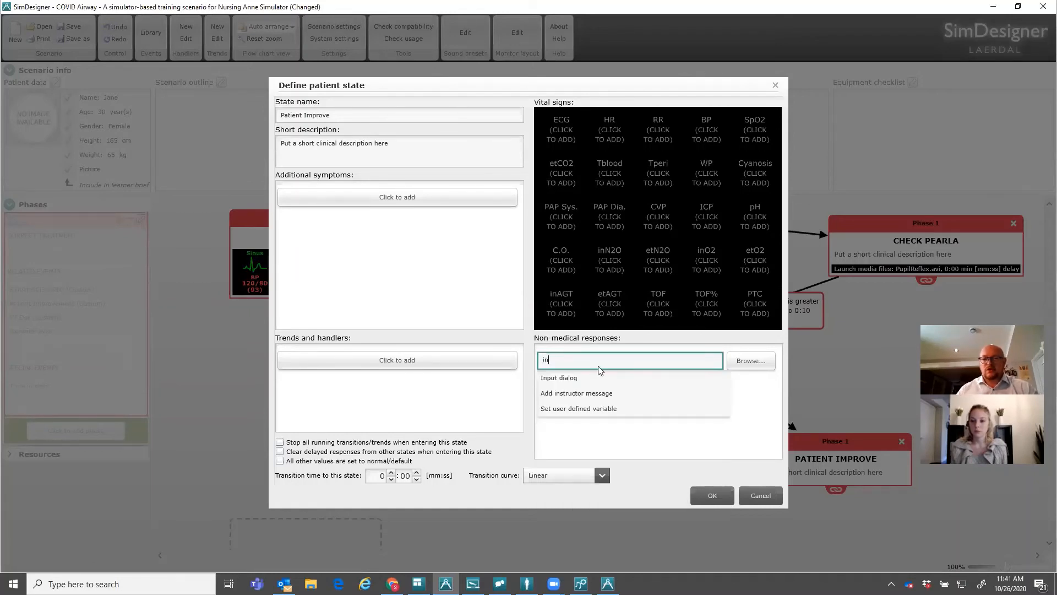
left_click(598, 393)
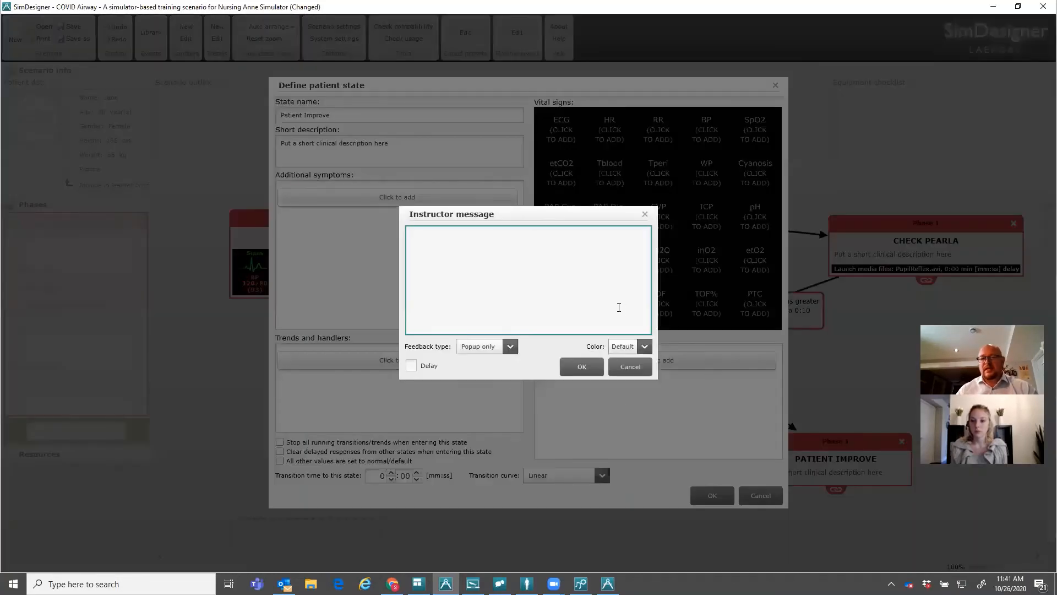
type("Once ")
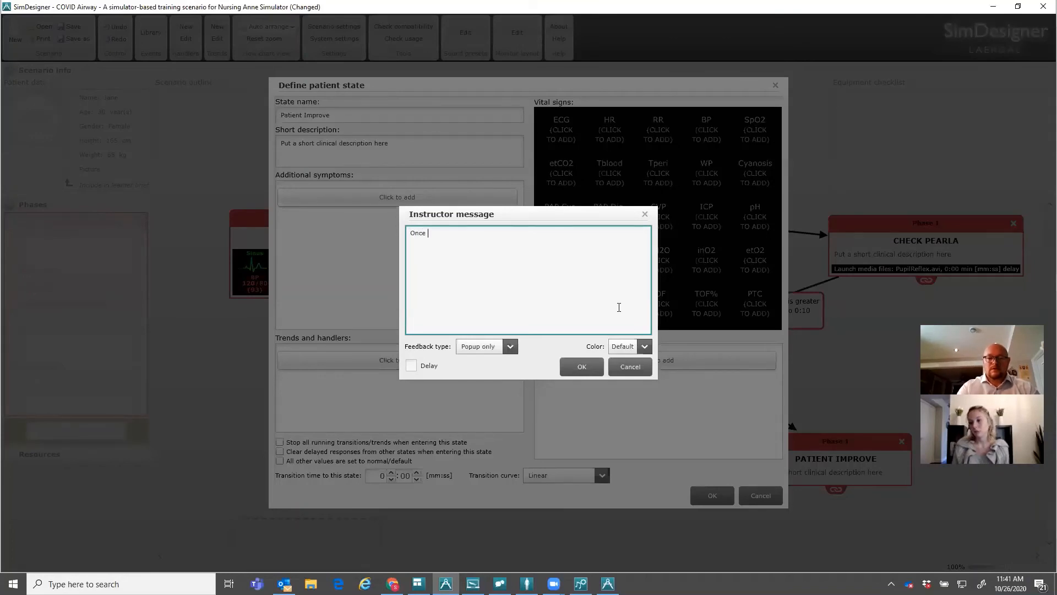
type("here - E")
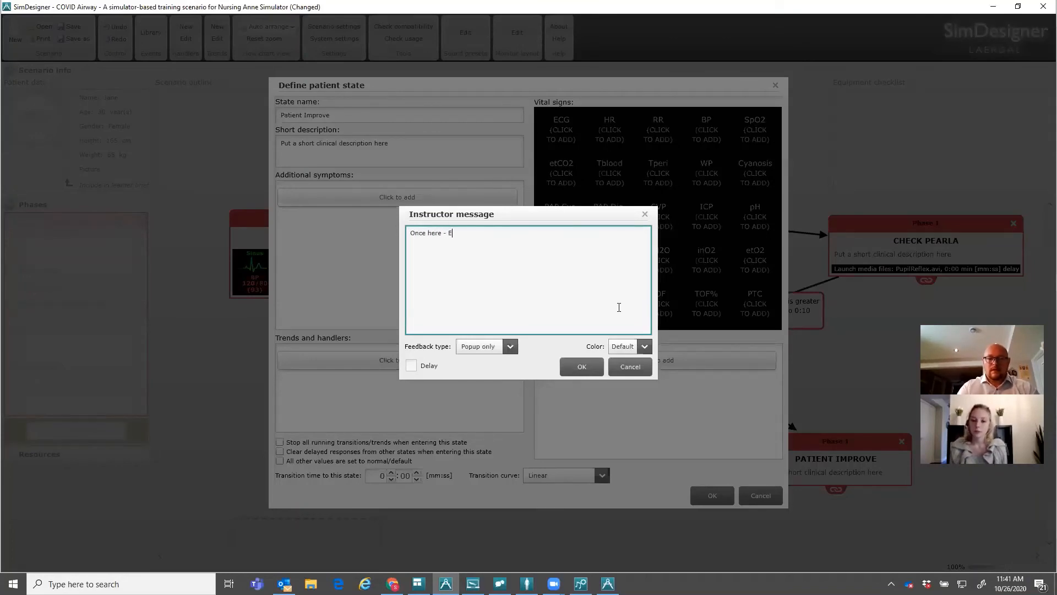
type("ND SCENARIO ")
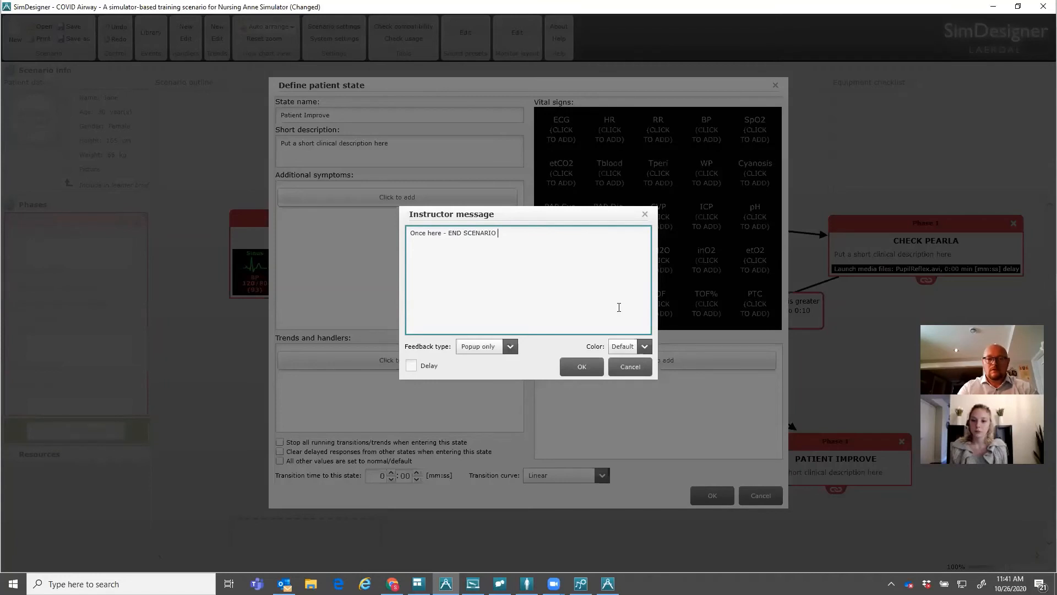
type("go to debr")
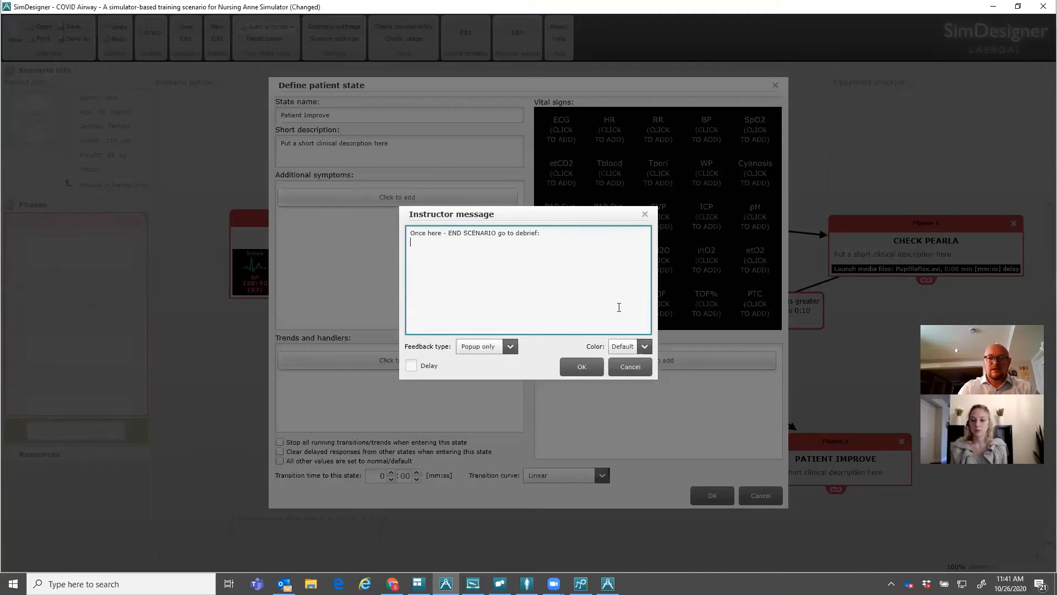
type("ief:")
key("Return")
Add the line "what do you think was the learning objectives for theis session?" to the instructor message and save the Patient Improve state
type("what ")
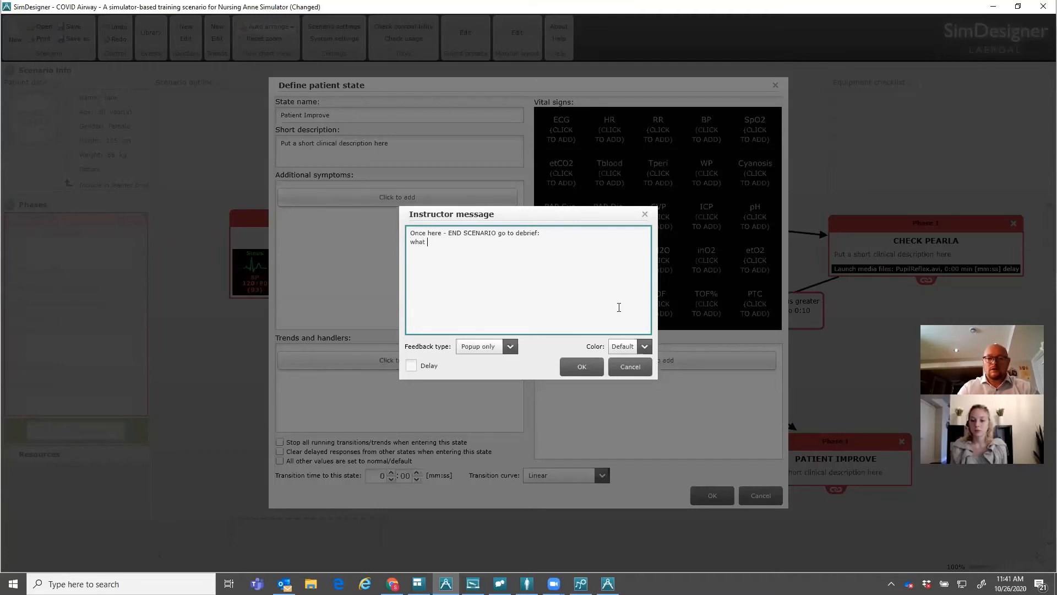
type("do you think")
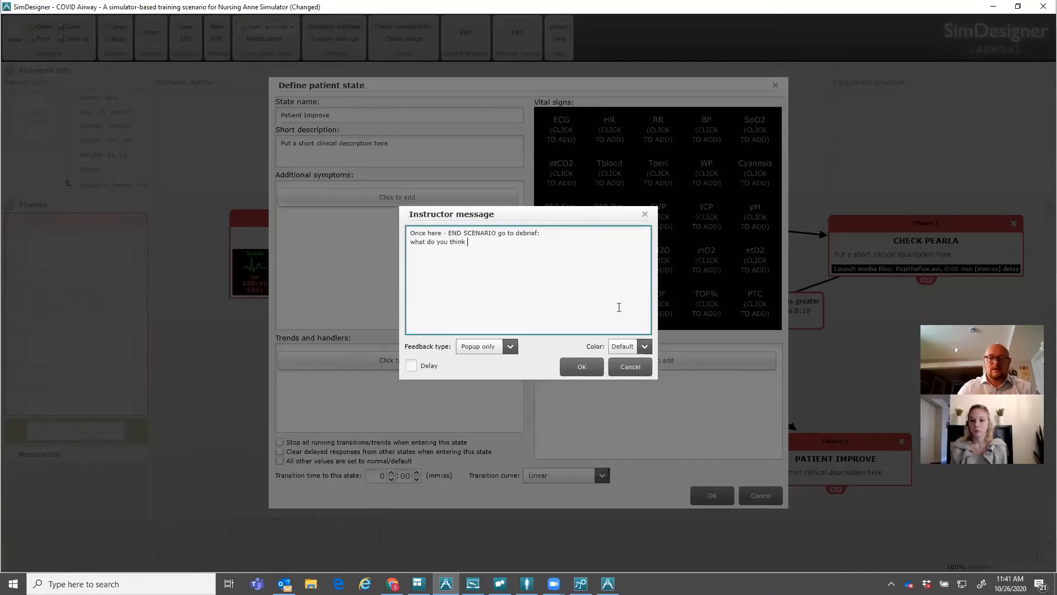
type(" was the learni")
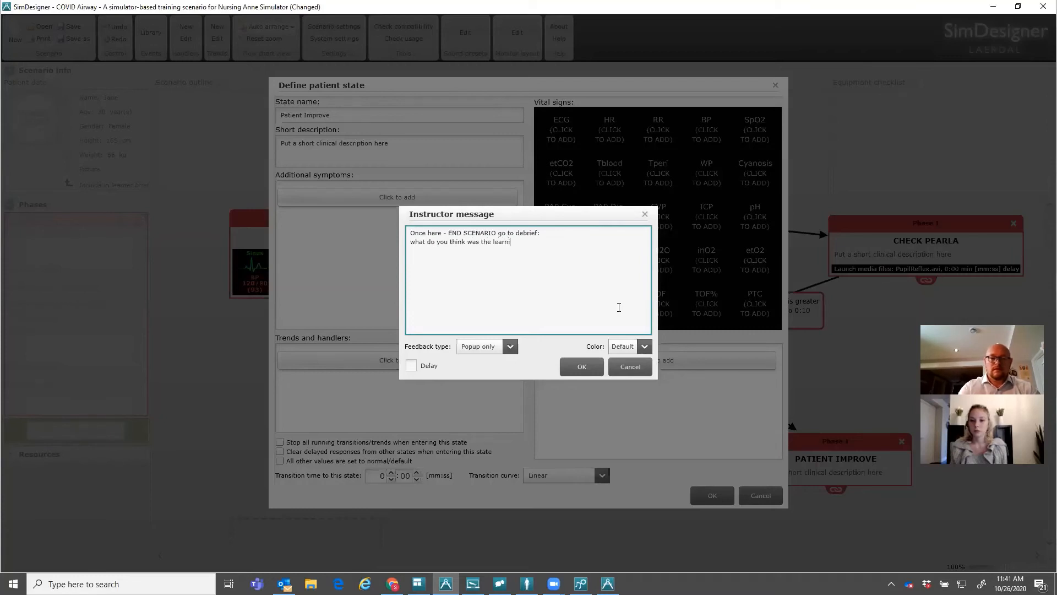
type("ng objectives for the")
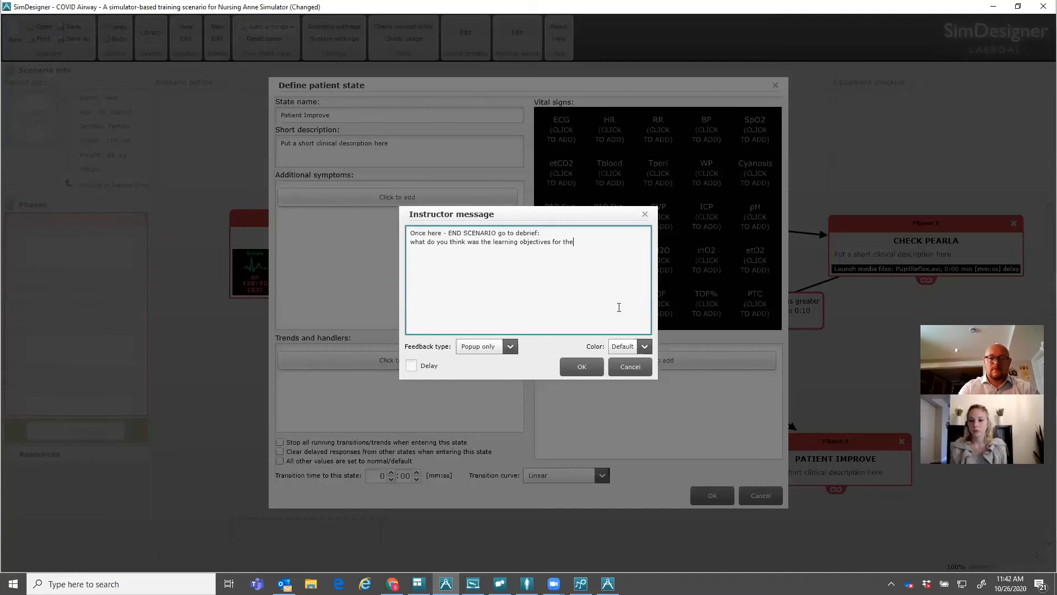
type("is session")
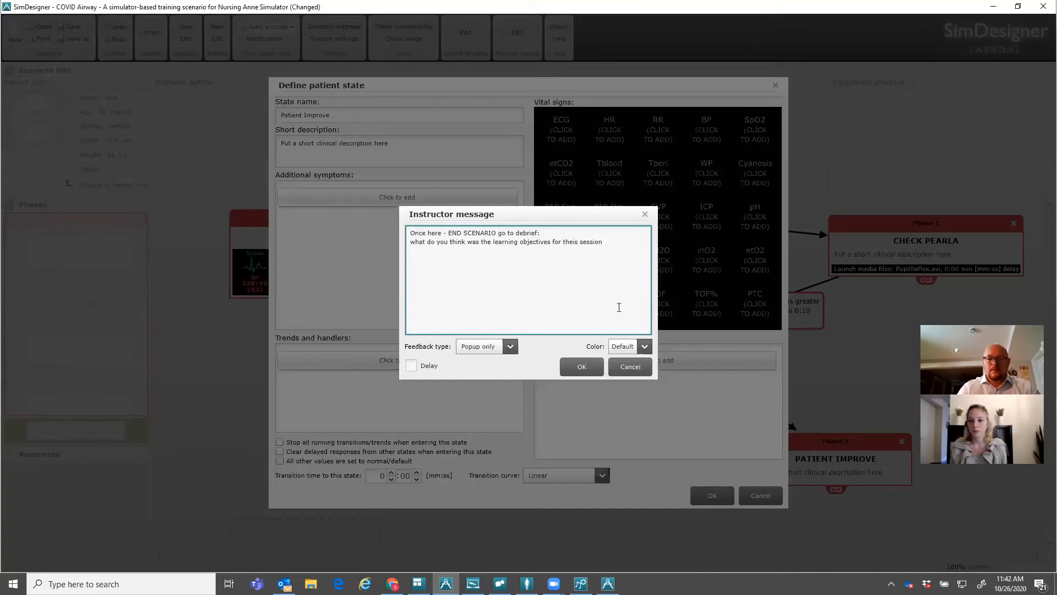
type("?")
key("Return")
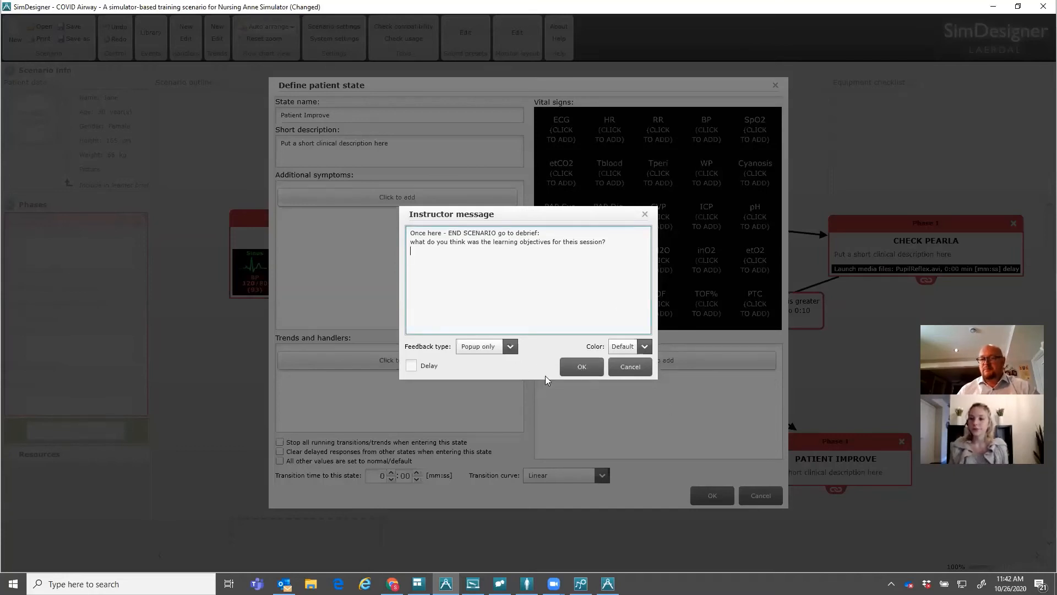
left_click(580, 367)
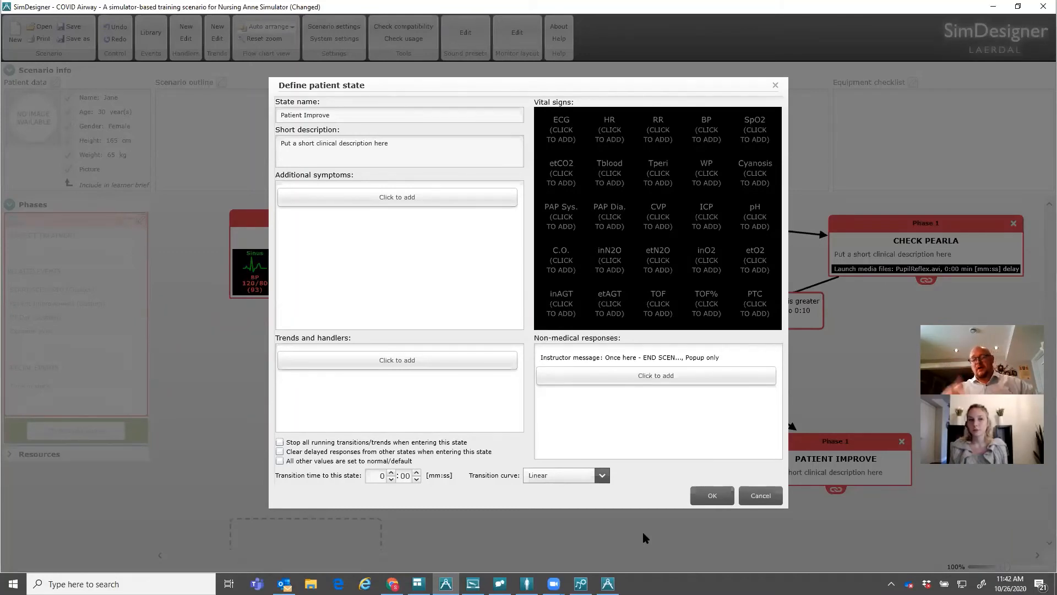
left_click(712, 495)
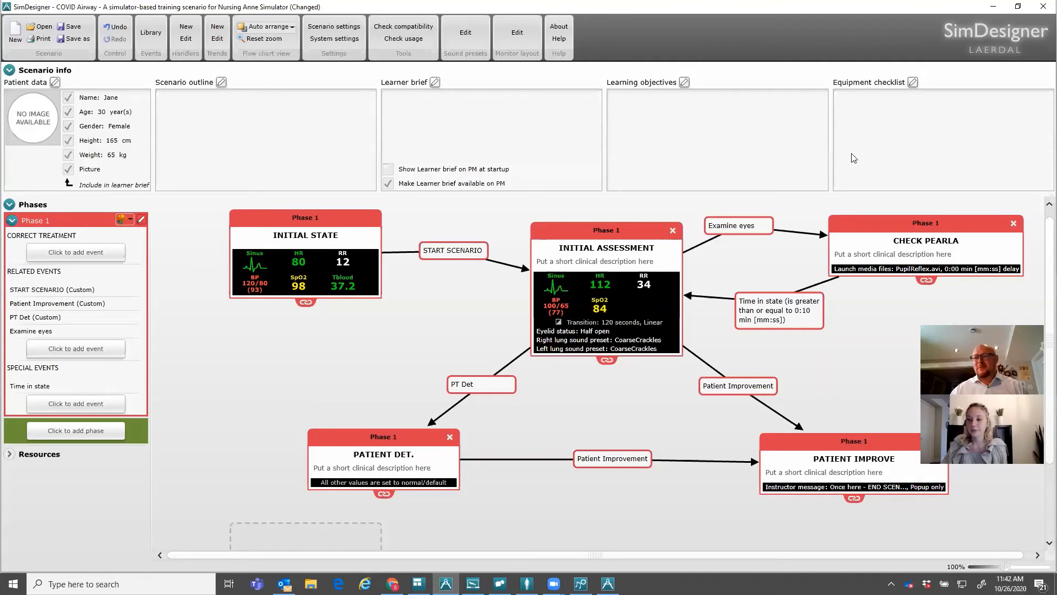
Start adding a Launch radiology response to the Check PEARLA state
left_click(935, 240)
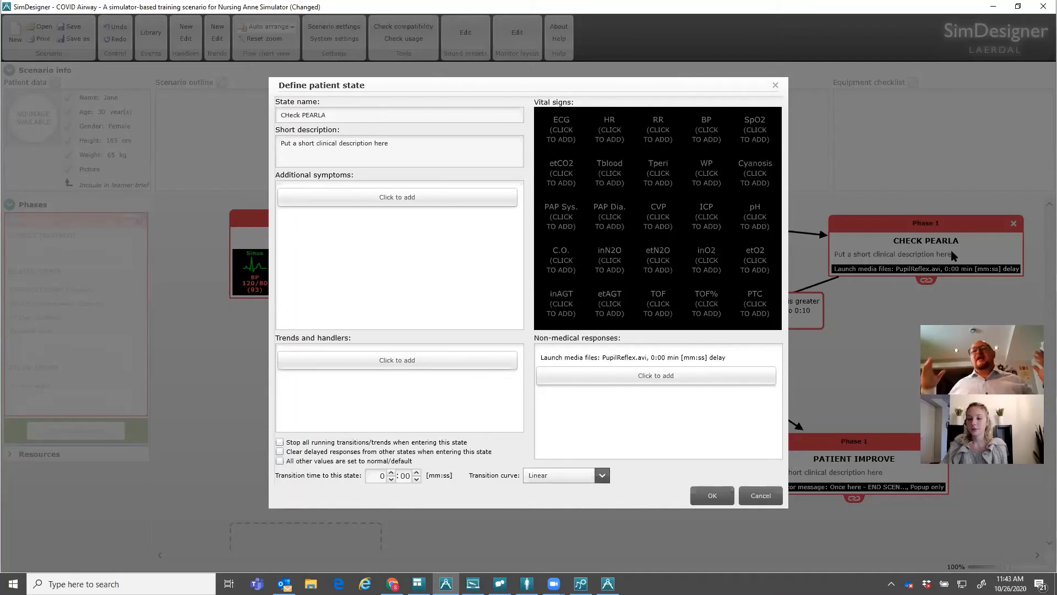
left_click(650, 376)
type("launcg")
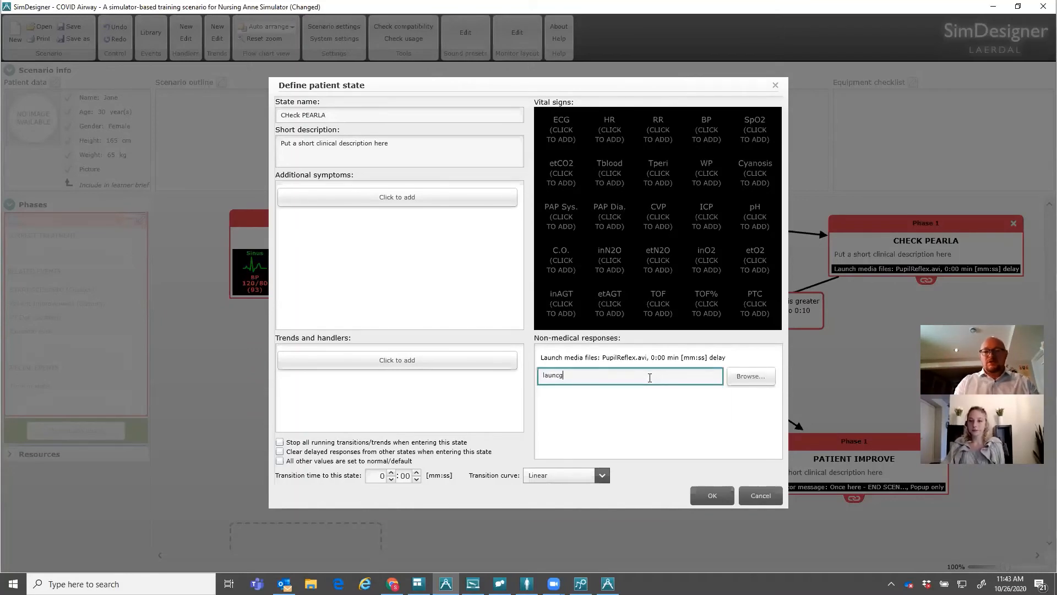
key("BackSpace")
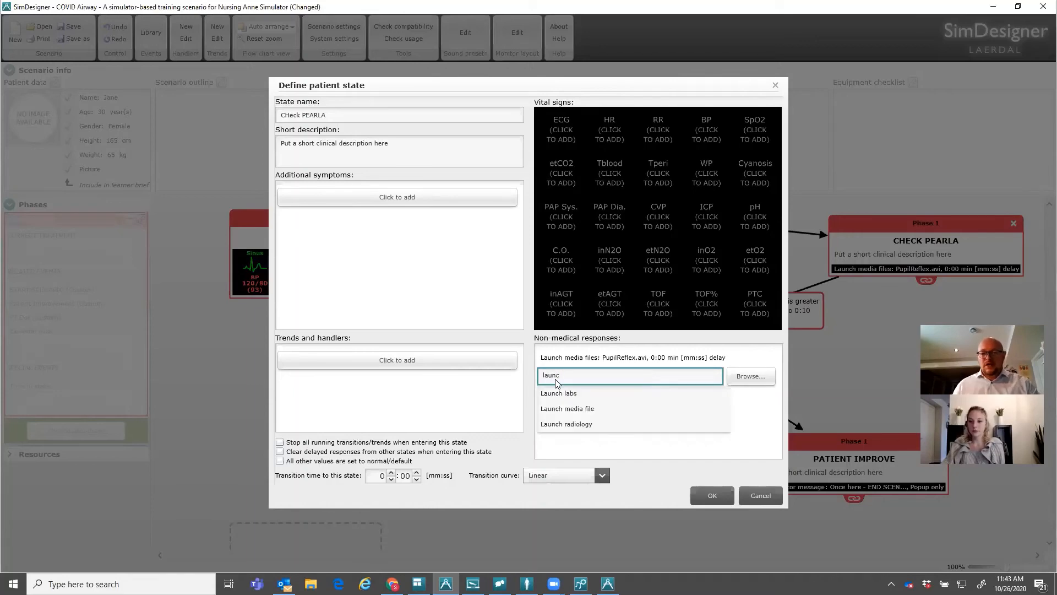
left_click(583, 424)
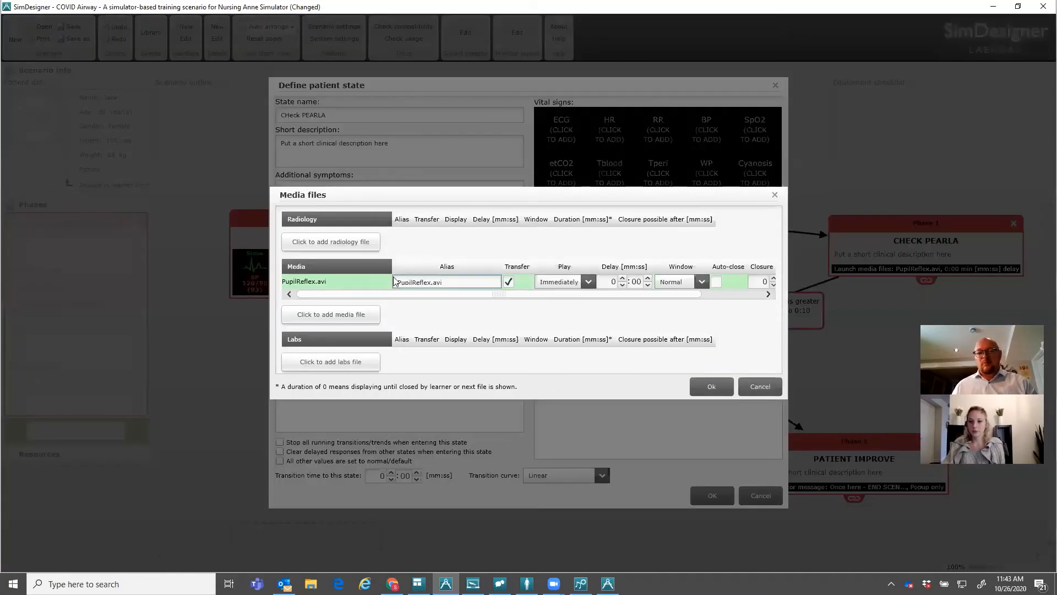
Try the PneumoniBilateralDiffuse1male68+FluidRightModerateAP image from the adult Pneumonia folder PnBilSe1 as the radiology file, discarding the state changes
left_click(358, 240)
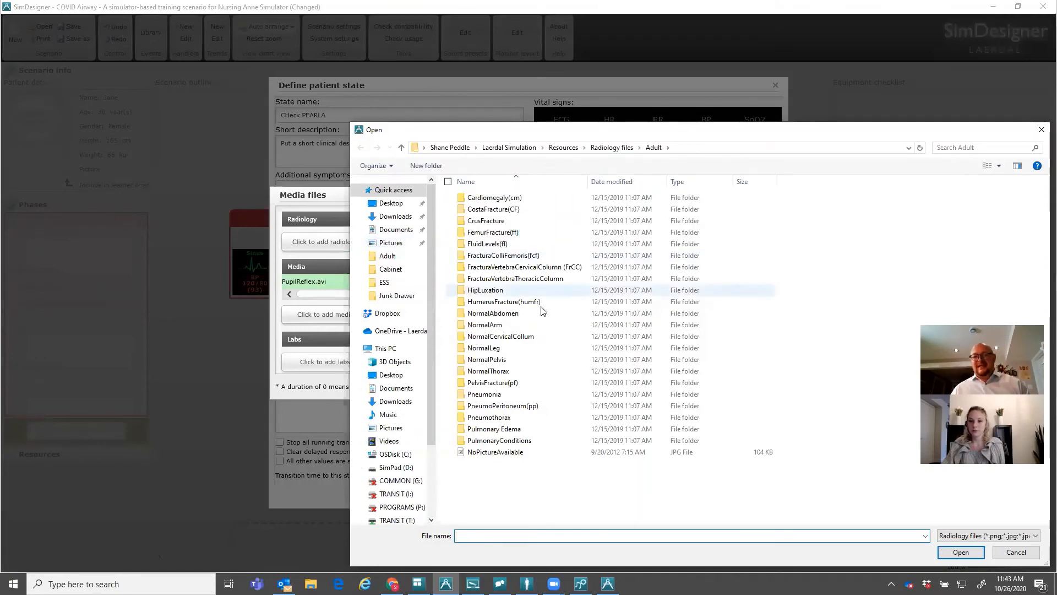
left_click(612, 148)
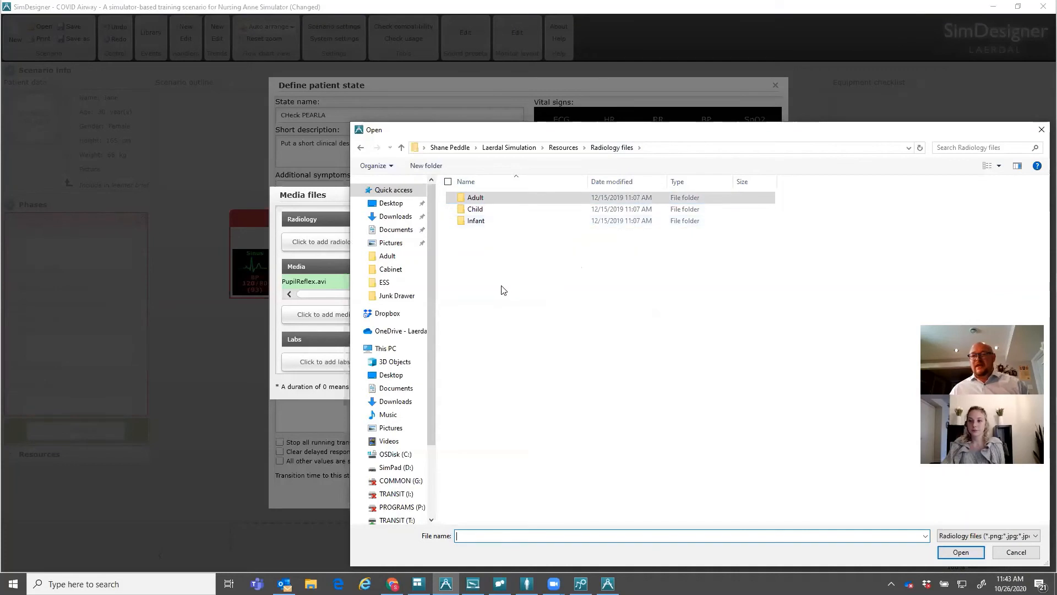
double_click(477, 199)
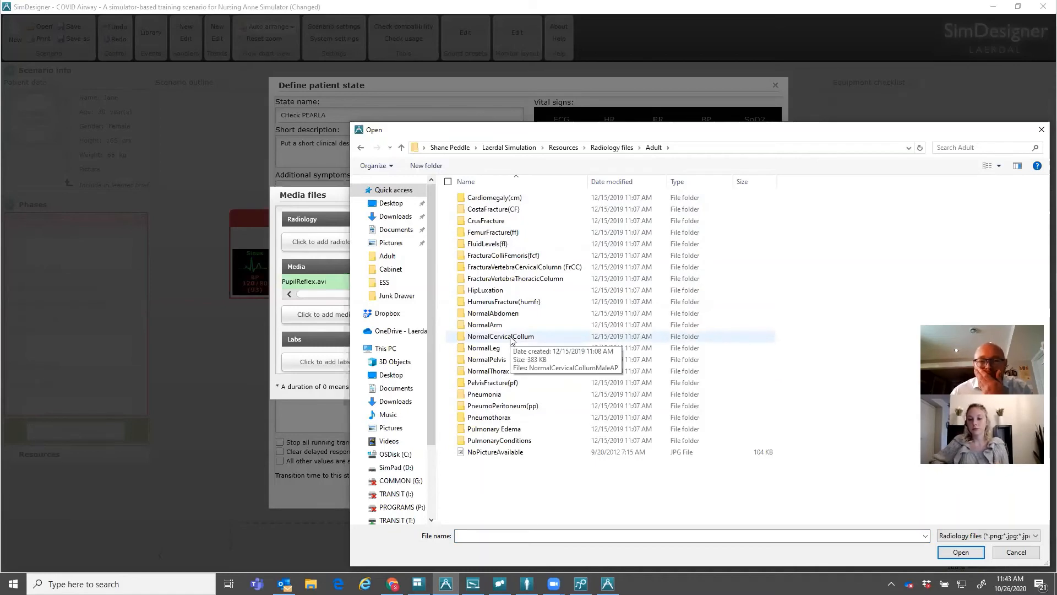
double_click(494, 394)
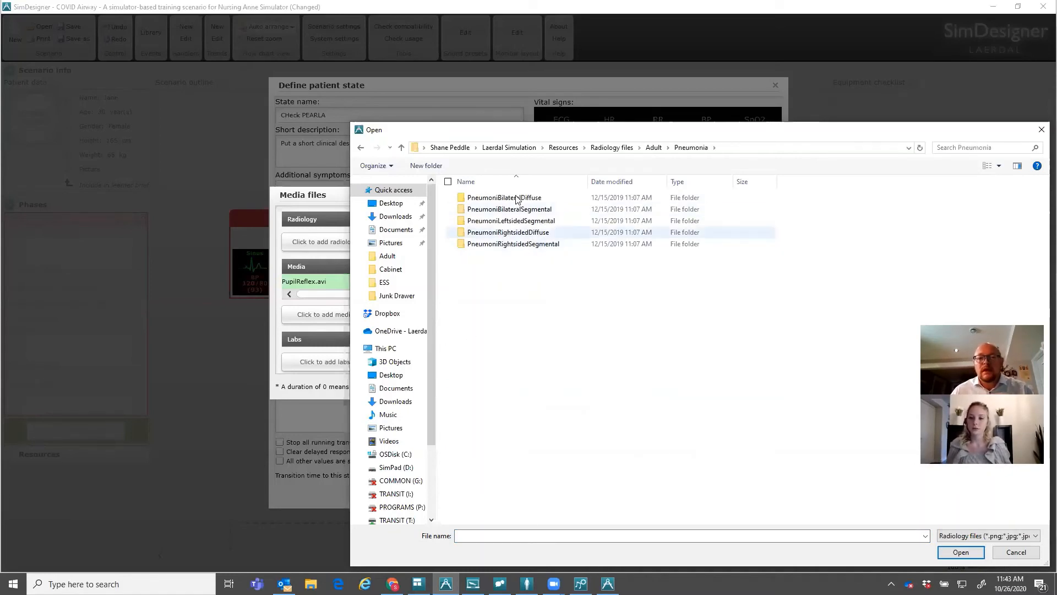
double_click(492, 199)
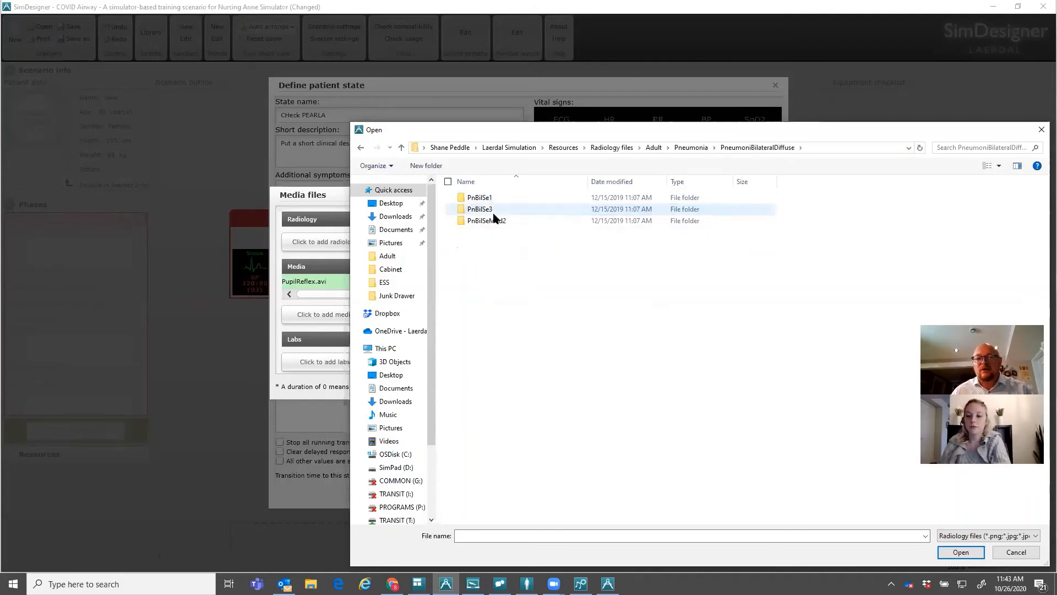
left_click(493, 201)
double_click(492, 201)
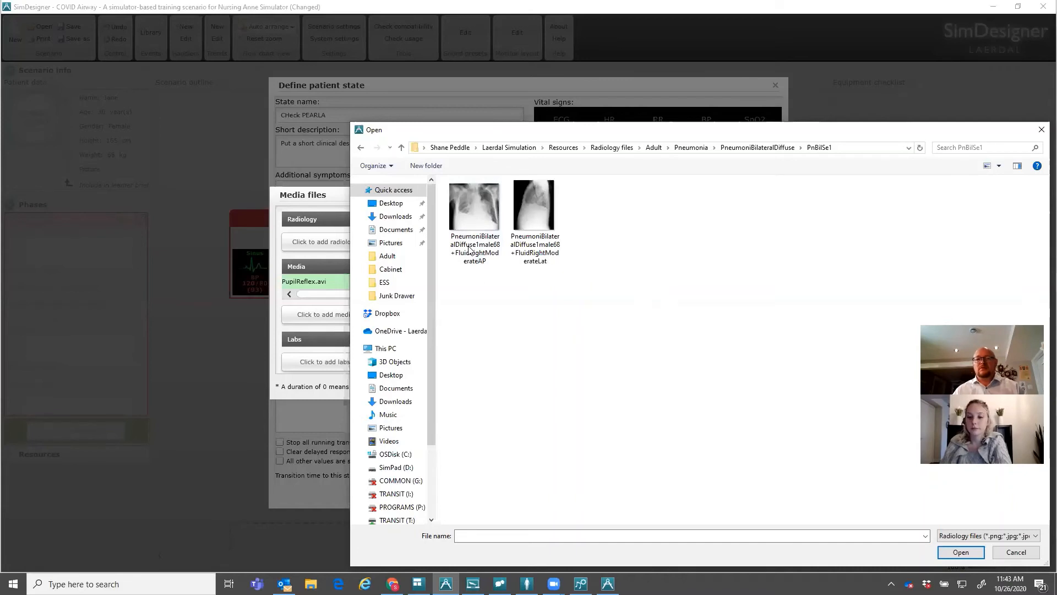
double_click(463, 205)
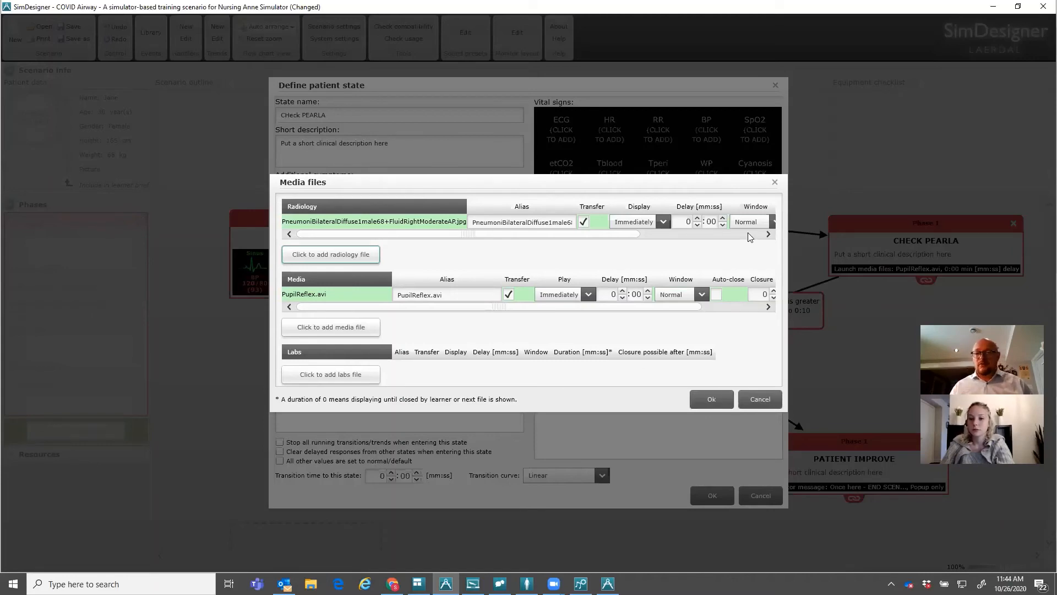
left_click(774, 182)
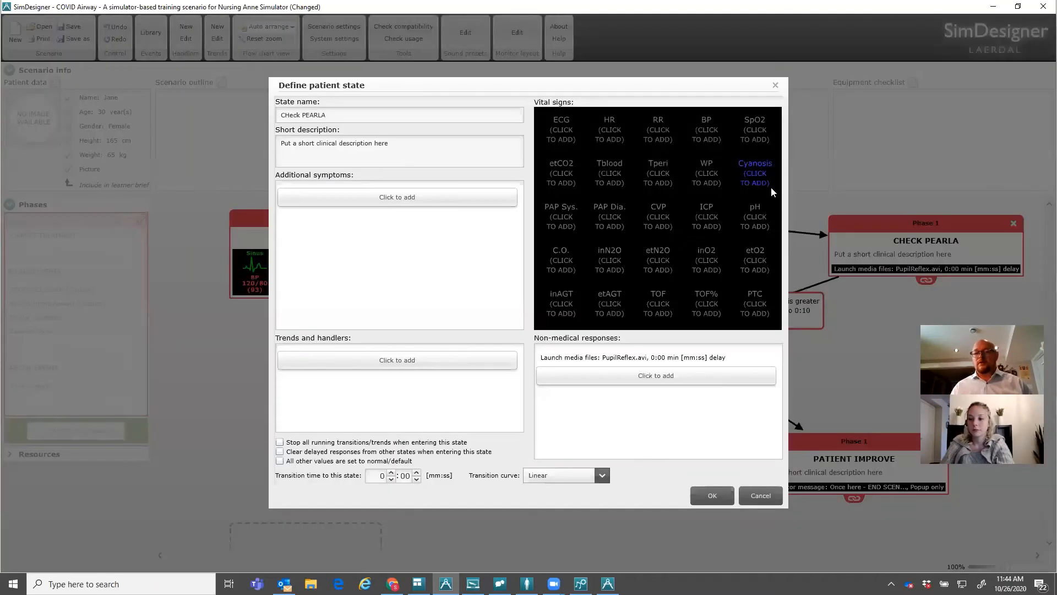
left_click(775, 86)
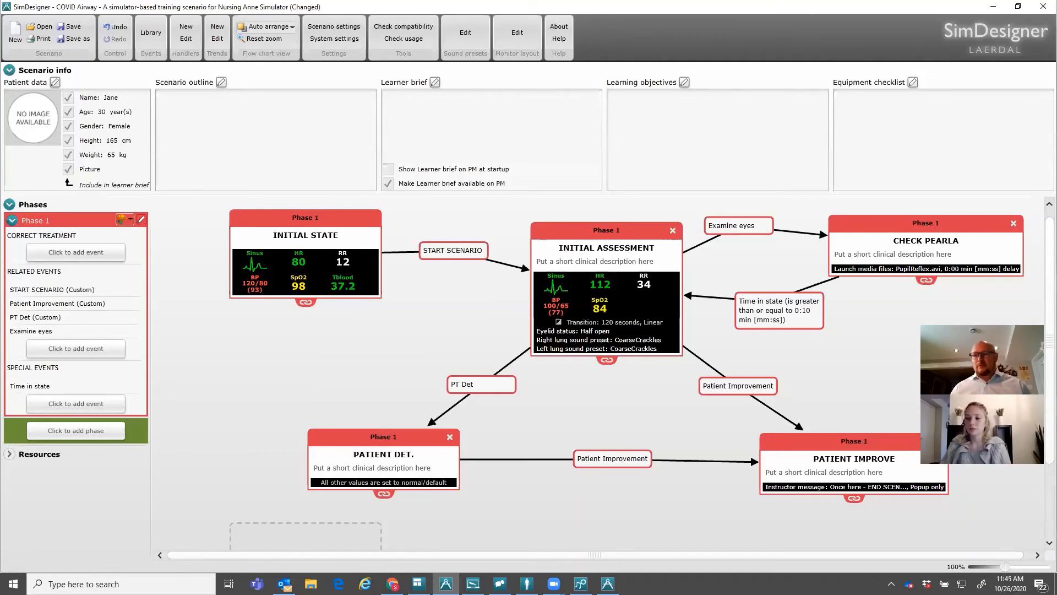
Switch to the LLEAP Healthy patient session, resume the simulation and add three bookmarks to the session log
left_click(994, 12)
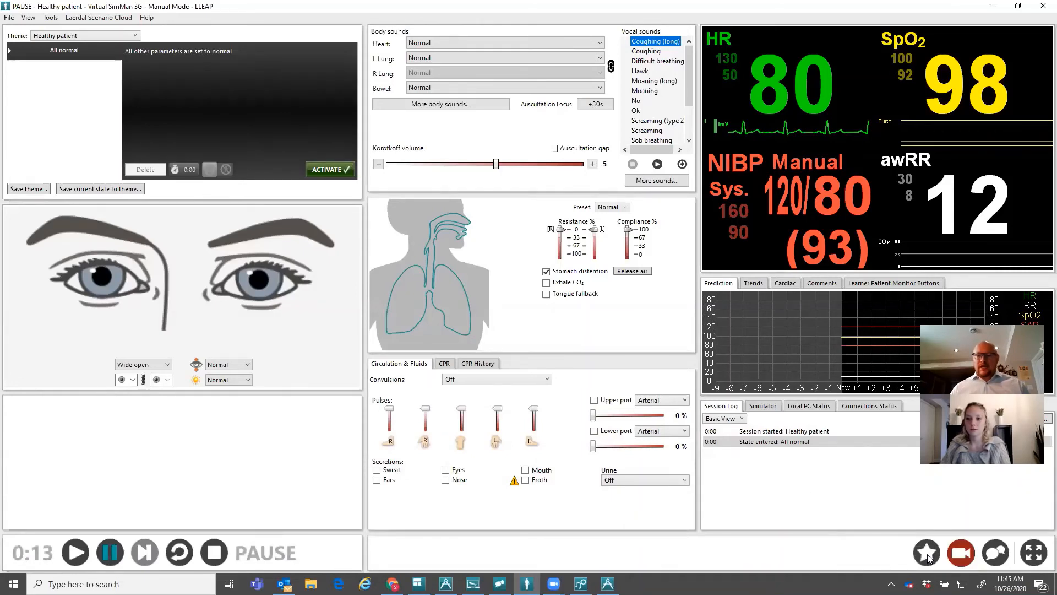
left_click(78, 554)
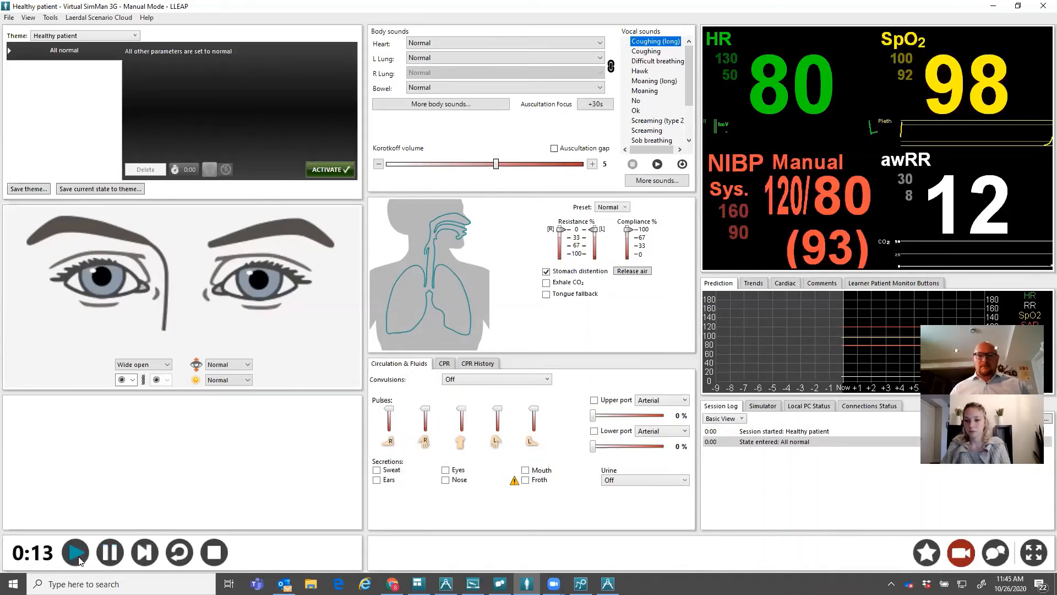
left_click(926, 552)
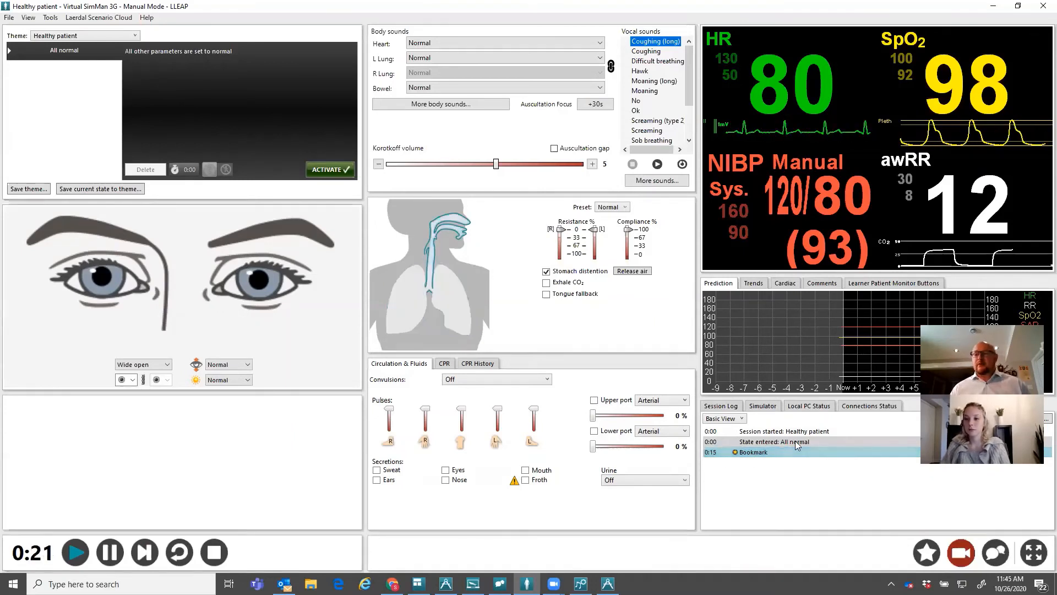
left_click(927, 553)
left_click(927, 553)
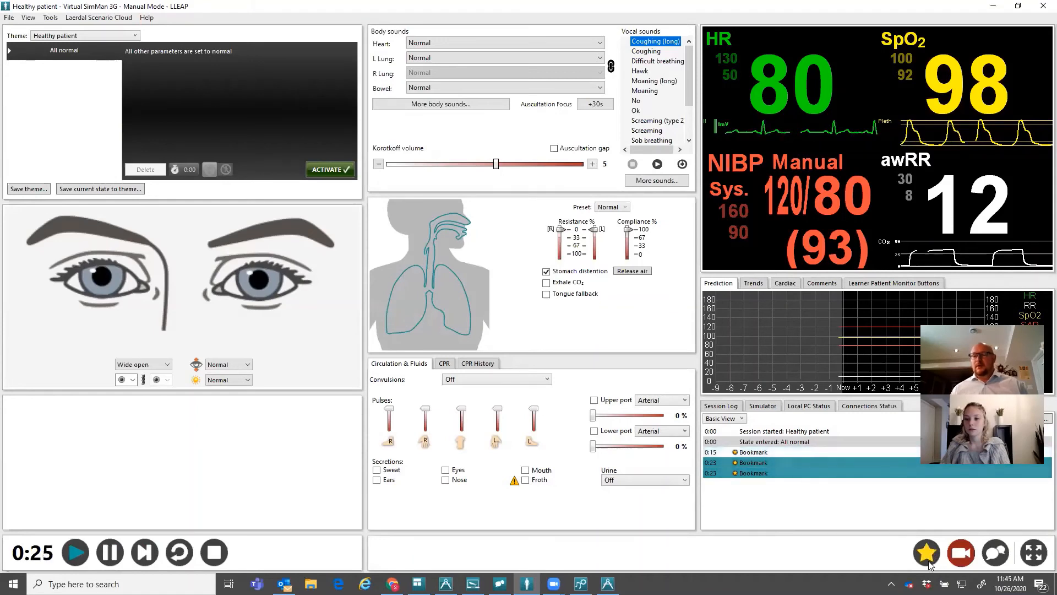
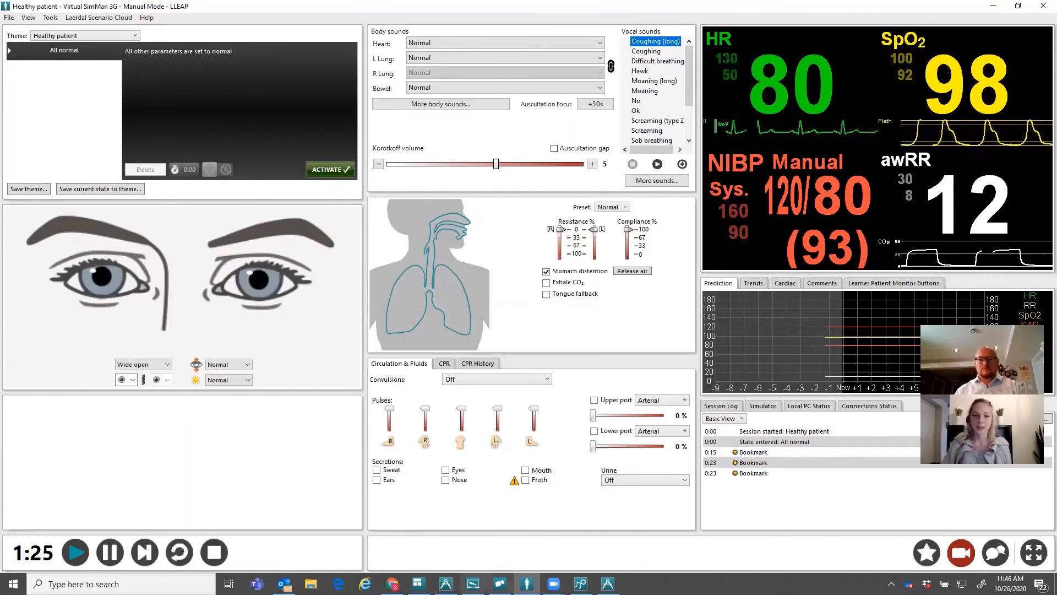
Switch back to SimDesigner and open the Phase 1 events for editing
left_click(446, 583)
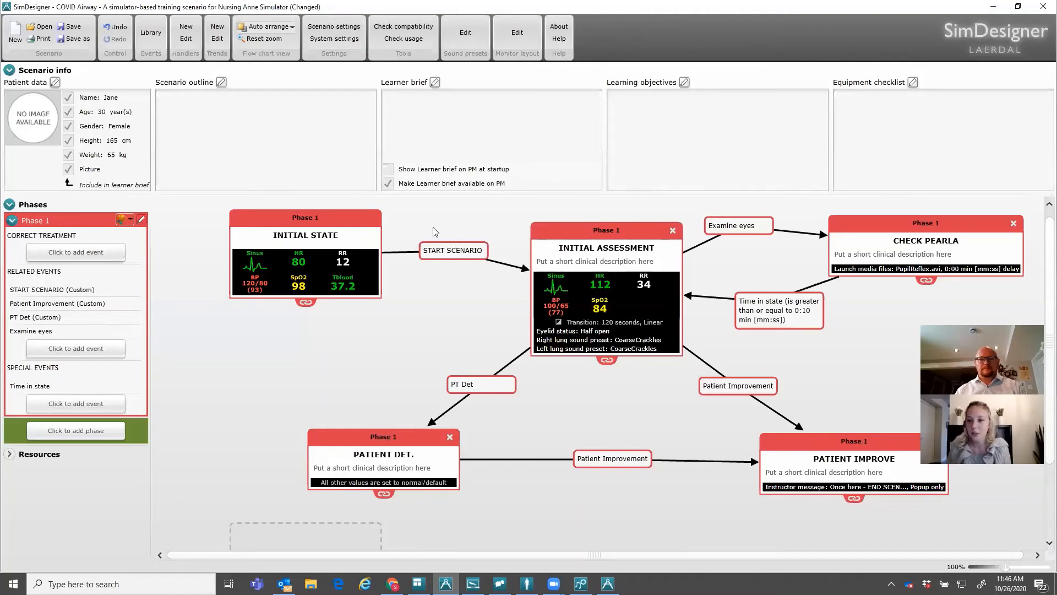
left_click(50, 308)
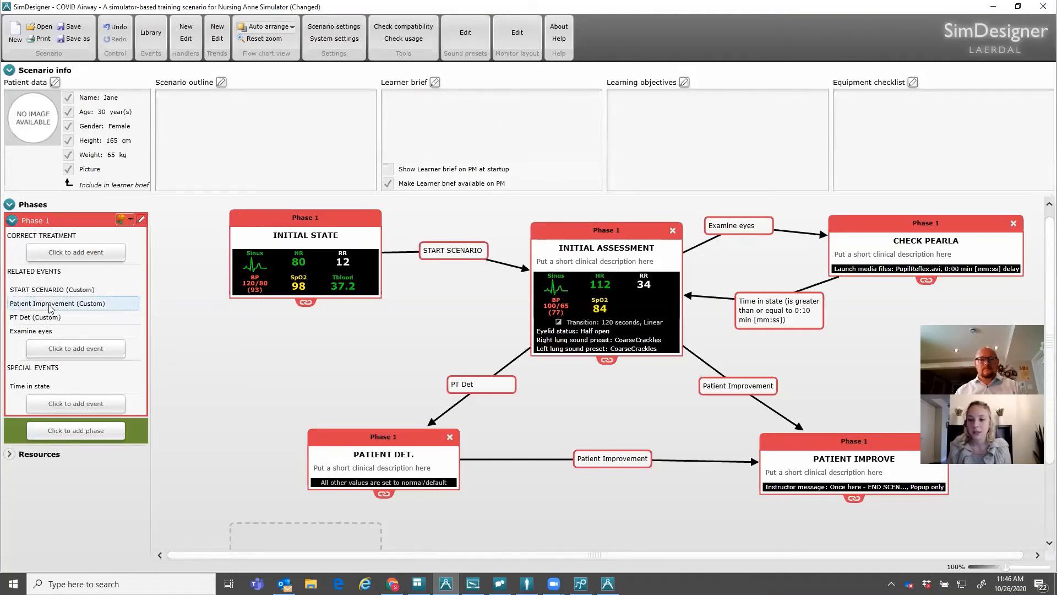
left_click(50, 308)
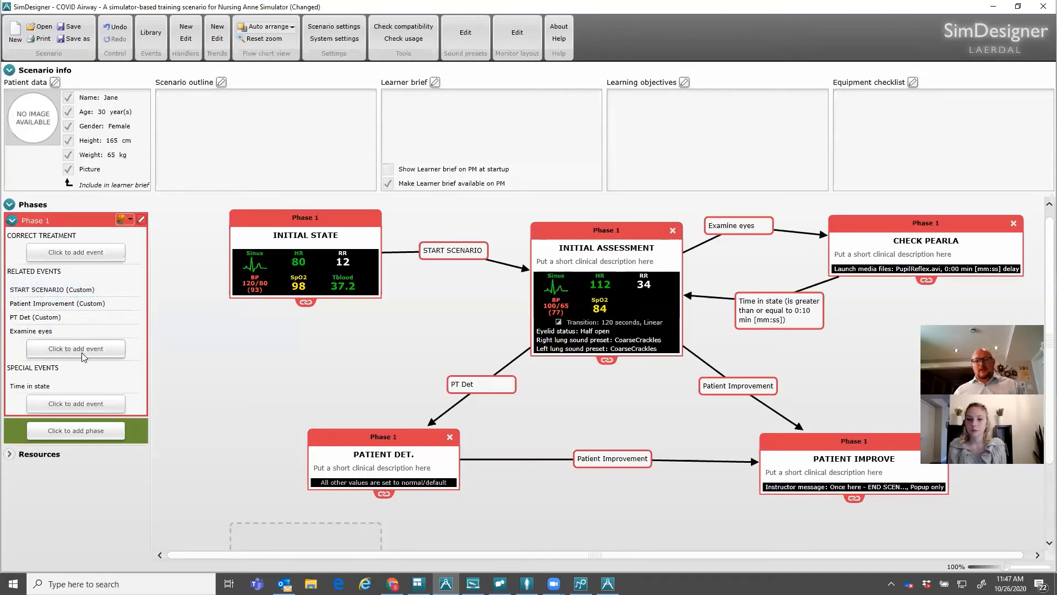
left_click(64, 292)
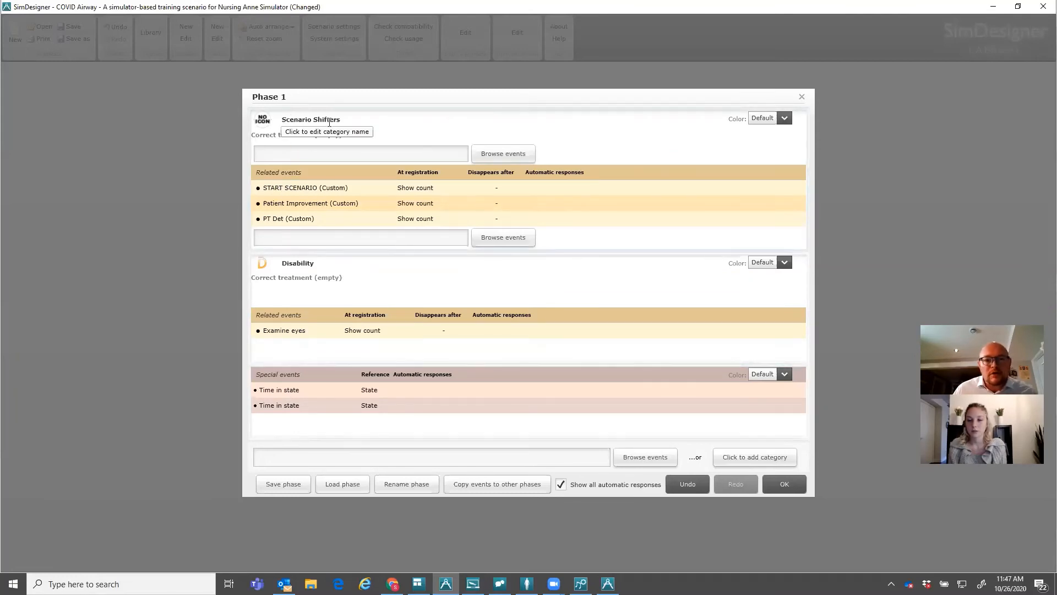
Try to move the two Time in state special events up into the Scenario Shifters category
left_click(285, 391)
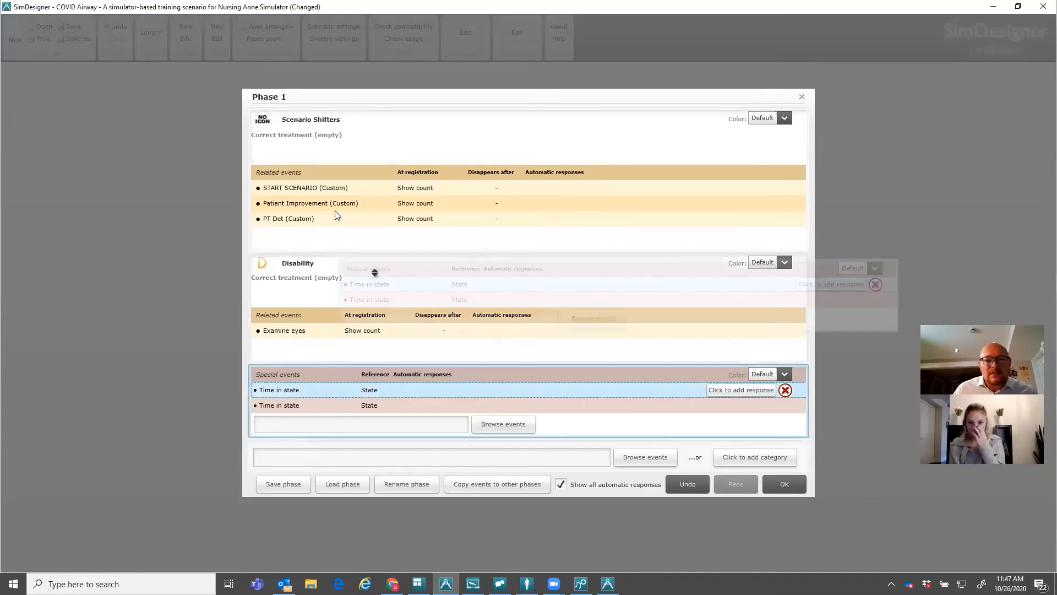
left_click(301, 406)
left_click_drag(300, 406, 303, 117)
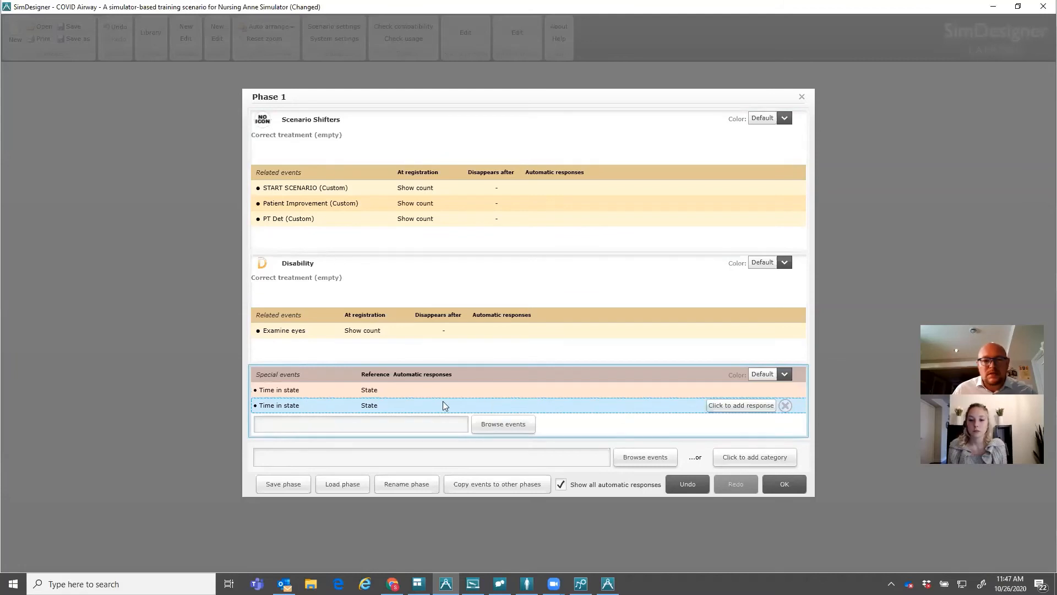
left_click_drag(271, 395, 391, 236)
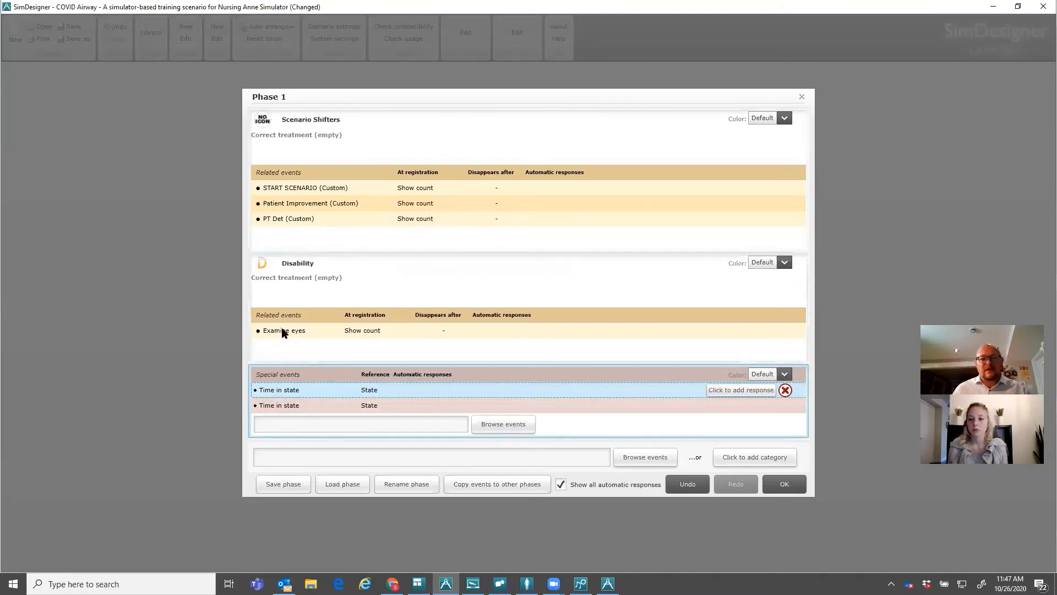
Move the Examine eyes event from Disability into Scenario Shifters, give Scenario Shifters the Surgeon icon, and apply the Phase 1 changes
left_click_drag(282, 333, 293, 205)
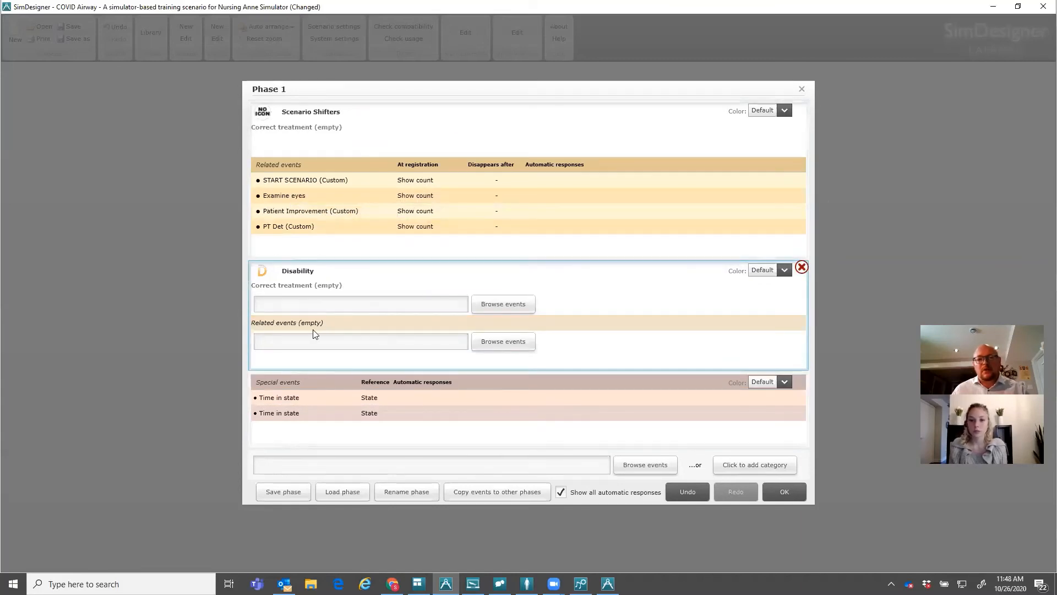
left_click(264, 113)
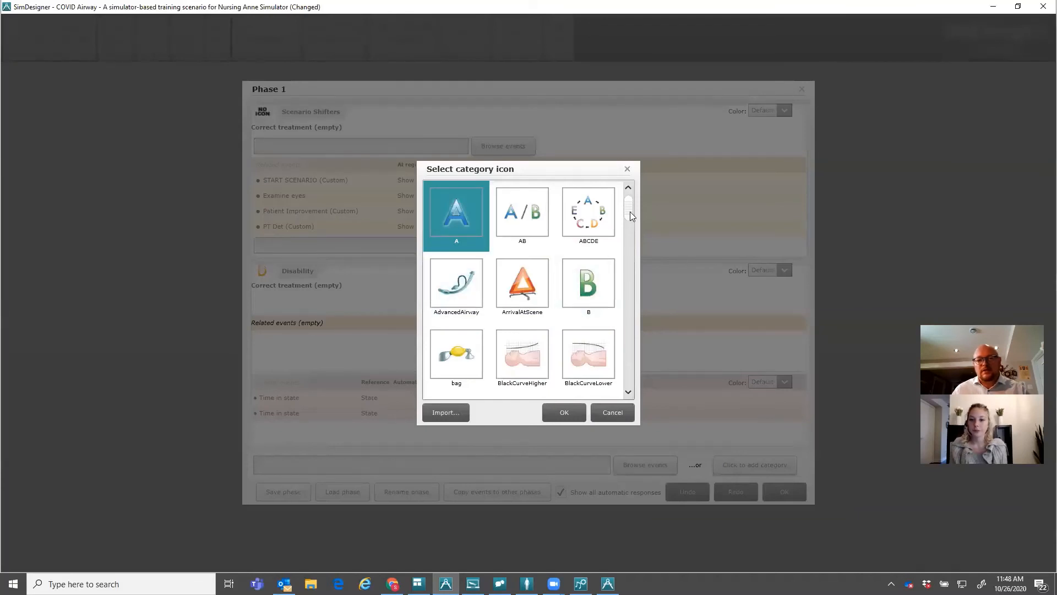
left_click_drag(630, 211, 637, 296)
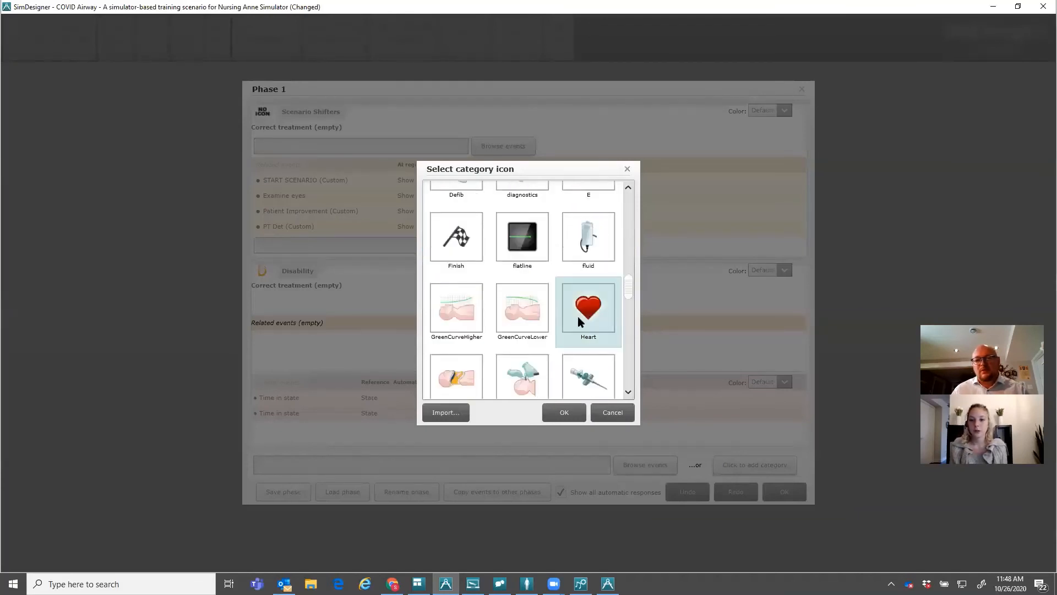
left_click(480, 251)
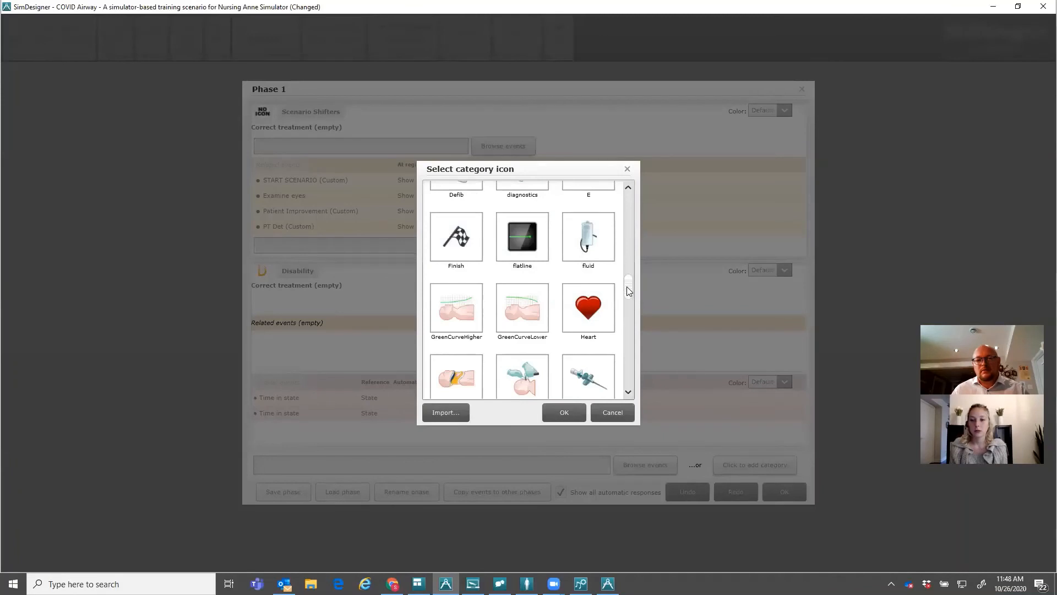
left_click_drag(630, 291, 629, 357)
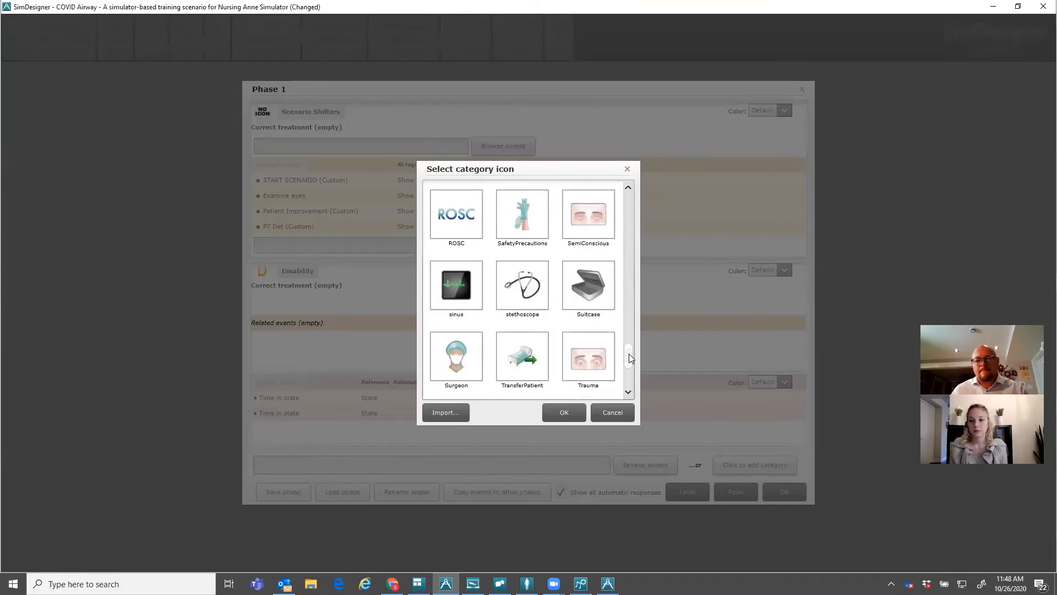
left_click(472, 358)
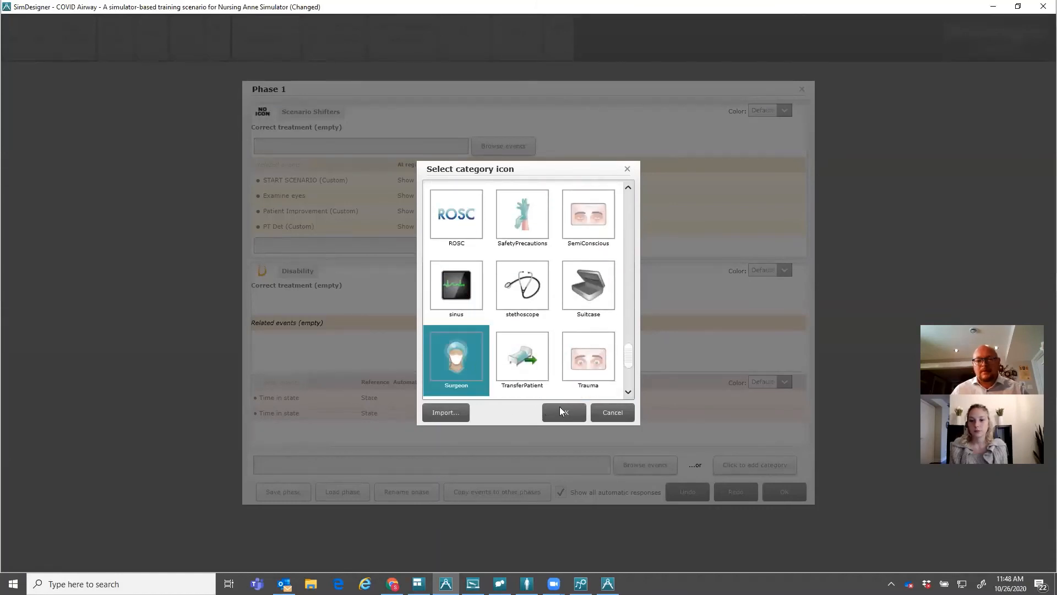
left_click(561, 411)
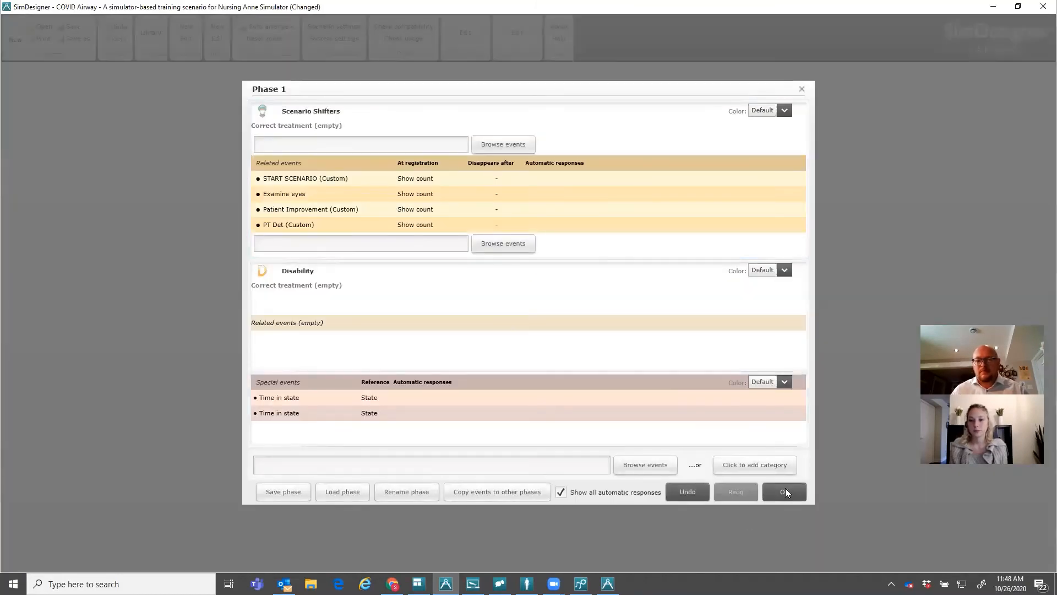
left_click(786, 488)
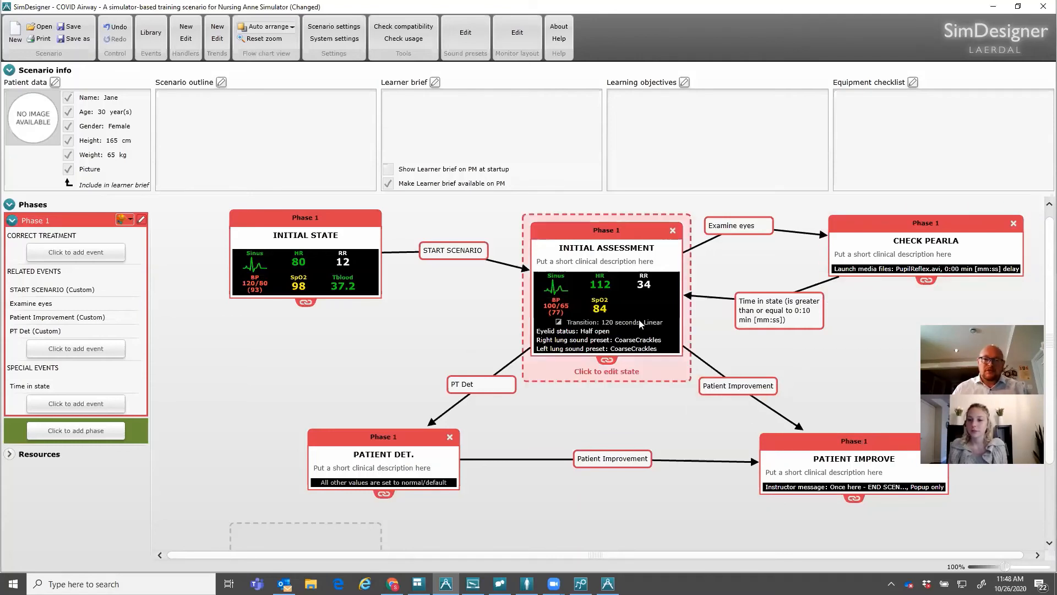
Add a new state below and between PATIENT DET. and PATIENT IMPROVE, and link PATIENT DET. to it
scroll(509, 369, "down", 2)
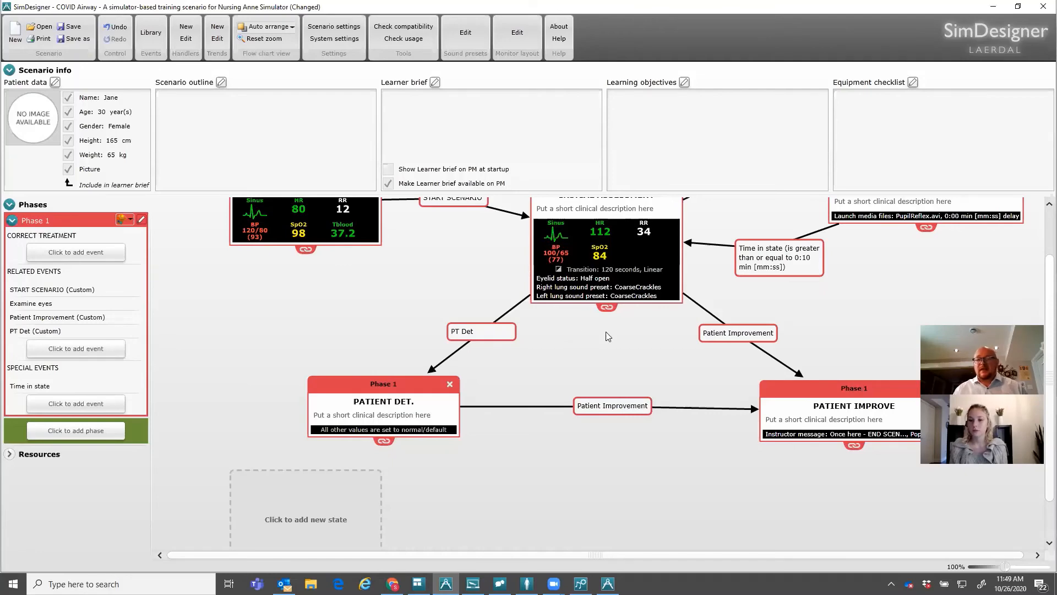
scroll(593, 351, "up", 3)
scroll(496, 385, "down", 4)
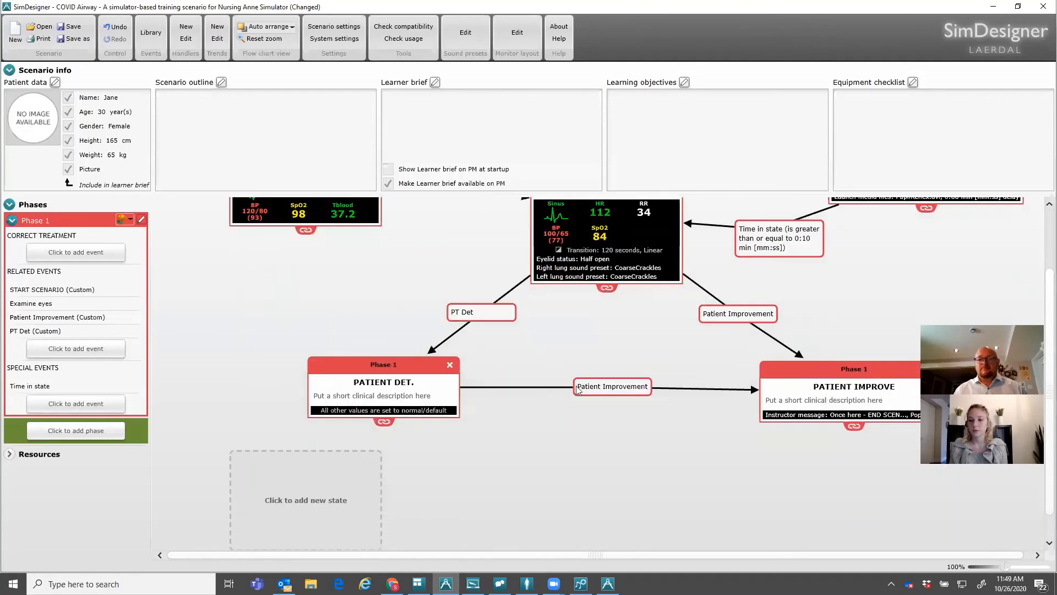
left_click(324, 485)
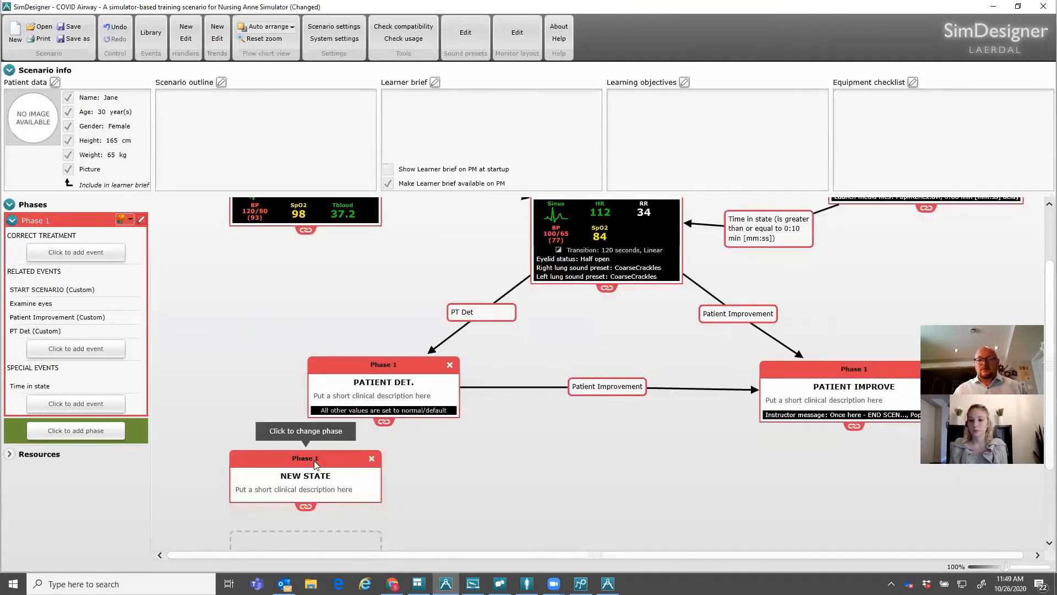
left_click_drag(319, 462, 609, 471)
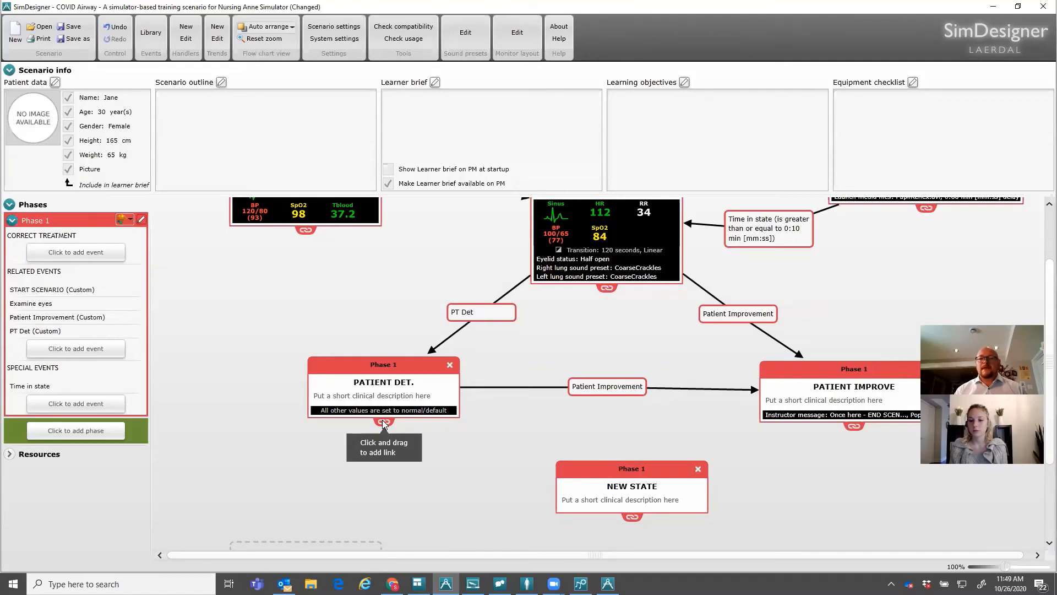
left_click_drag(382, 420, 606, 474)
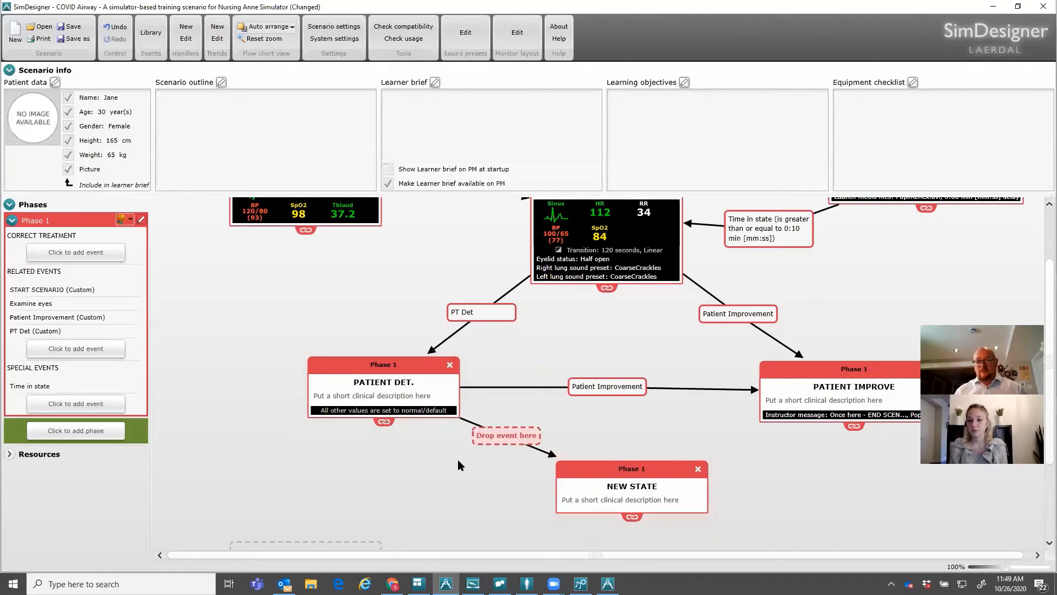
Add Salbutamol to the Phase 1 related events and use it as the trigger between PATIENT DET. and NEW STATE
left_click(65, 351)
type("Salbutamol")
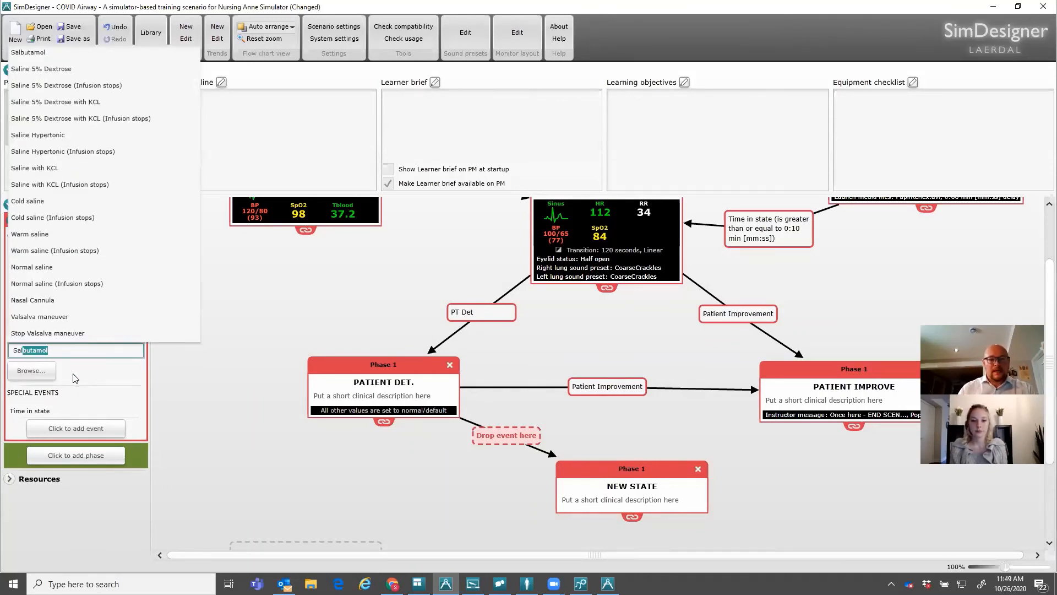
key("Return")
left_click_drag(33, 345, 515, 437)
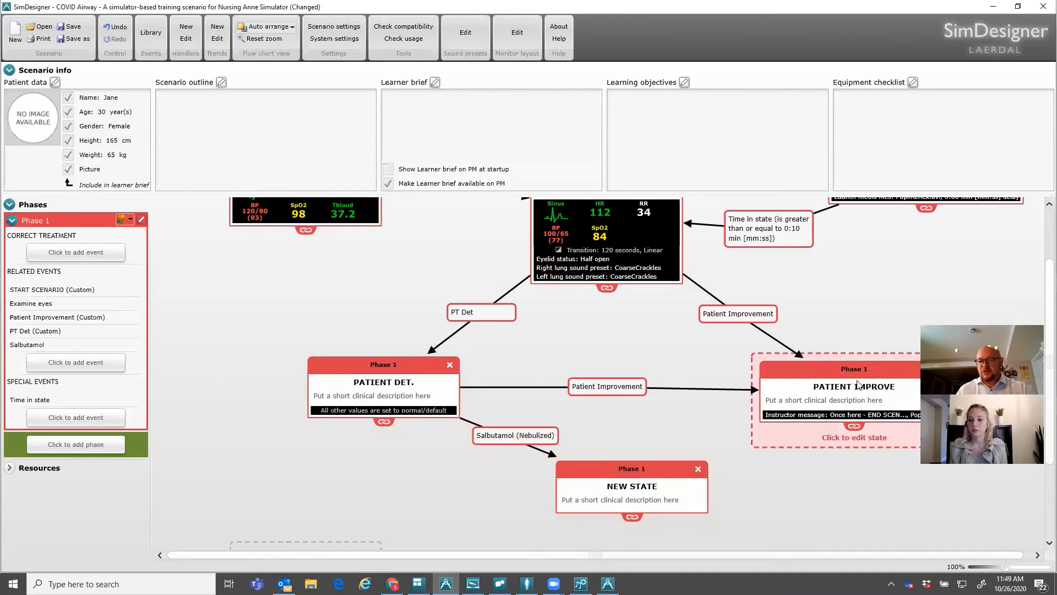
Link NEW STATE back to PATIENT DET. with its event slot moved outward, discarding a trial link to PATIENT IMPROVE
left_click_drag(633, 518, 810, 407)
left_click_drag(632, 518, 387, 414)
left_click_drag(484, 449, 390, 468)
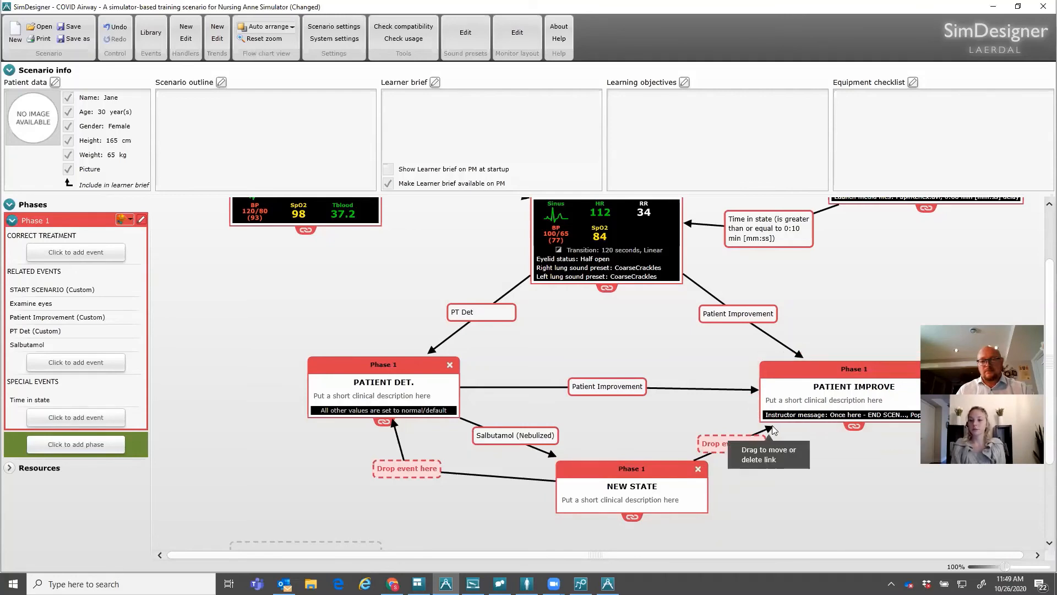
left_click_drag(770, 429, 776, 455)
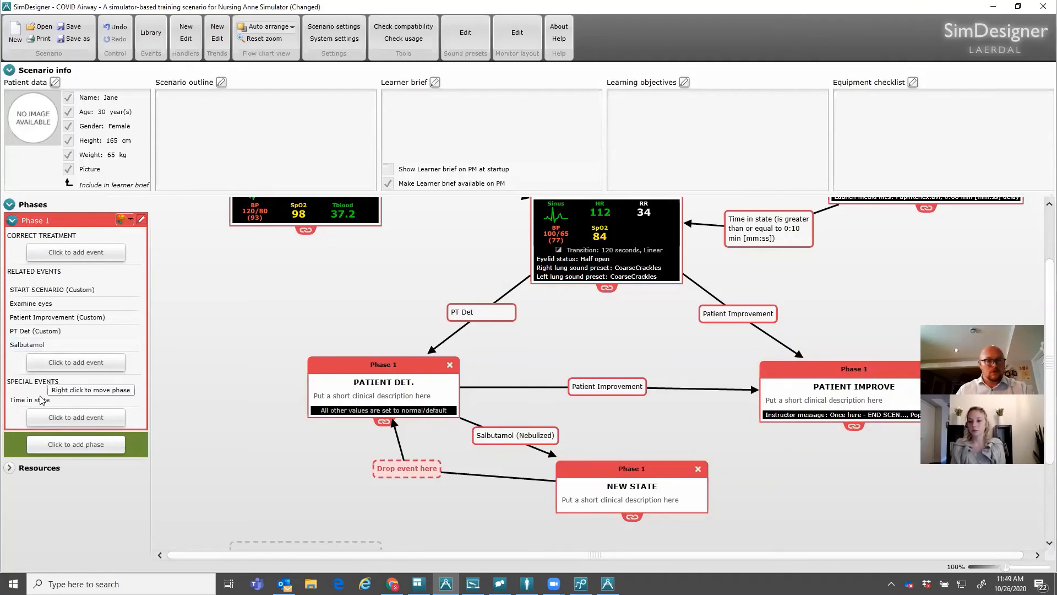
Set the return link from NEW STATE to PATIENT DET. to trigger when Time in state is greater than or equal to 0:02
left_click_drag(35, 400, 410, 467)
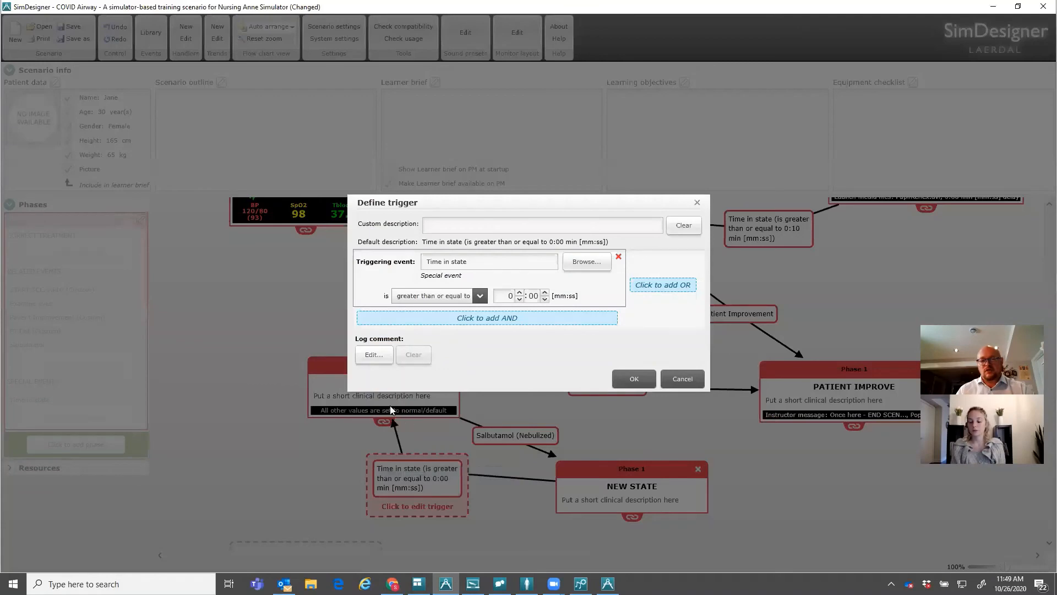
left_click(545, 293)
left_click(634, 379)
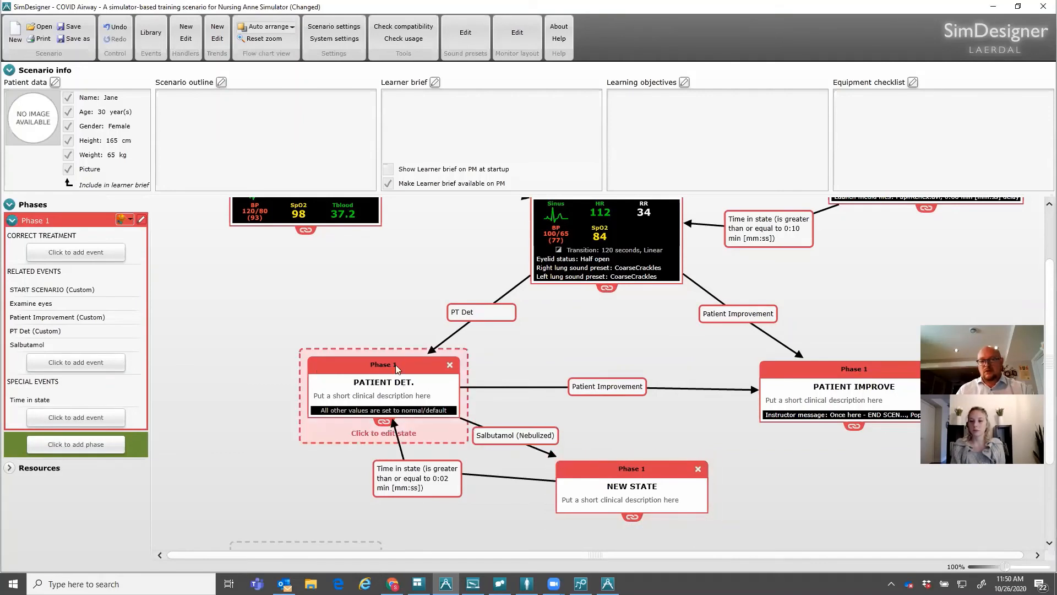
key("ctrl")
key("ctrl")
key("ctrl")
key("ctrl")
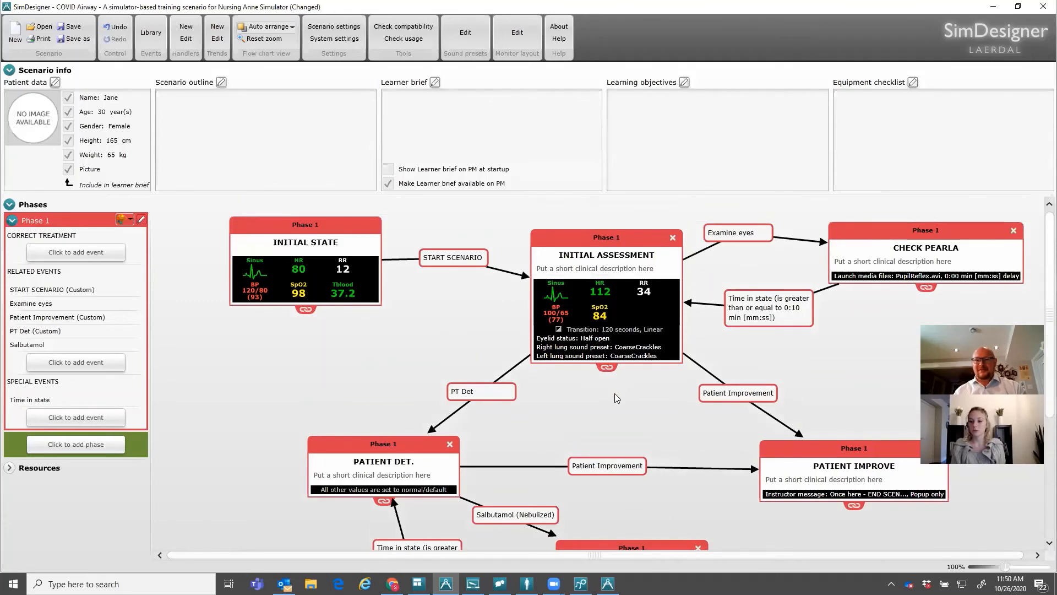
scroll(615, 393, "down", 2)
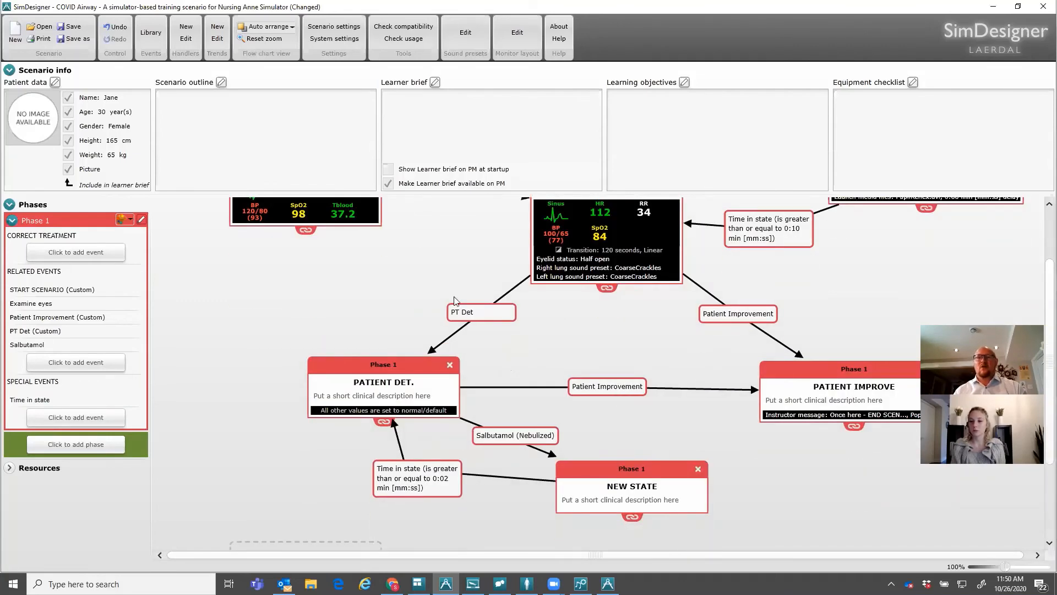
left_click(186, 31)
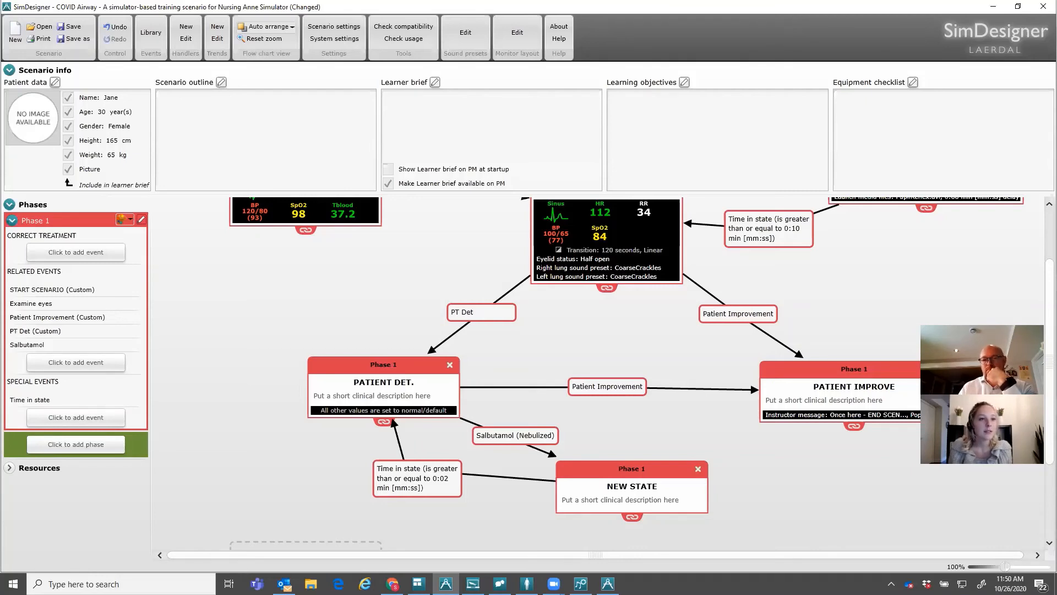
scroll(672, 299, "up", 3)
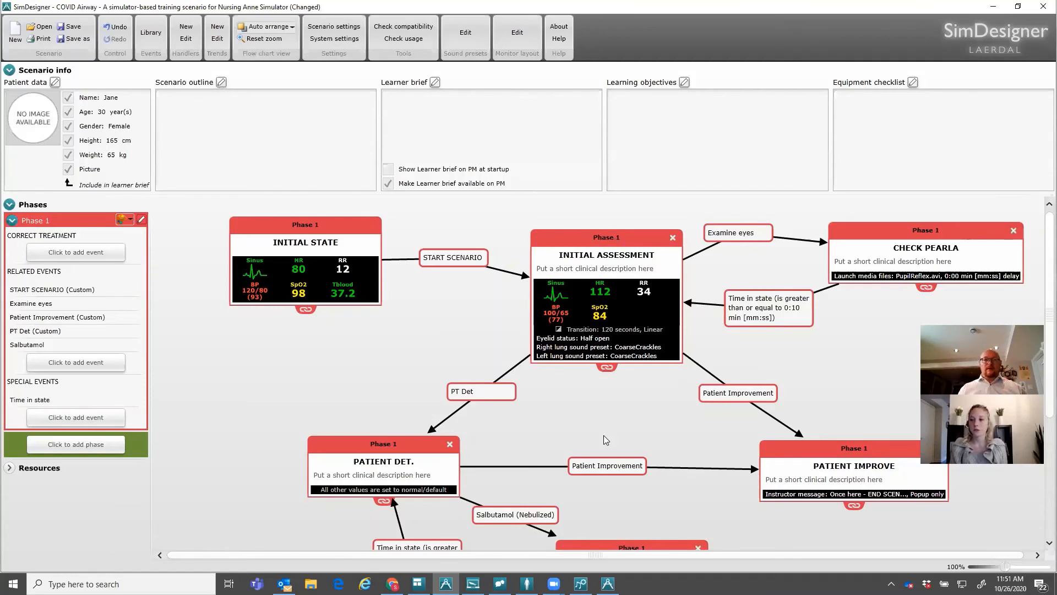
Save the COVID Airway scenario despite the compatibility issue, including its unused resources
left_click(81, 29)
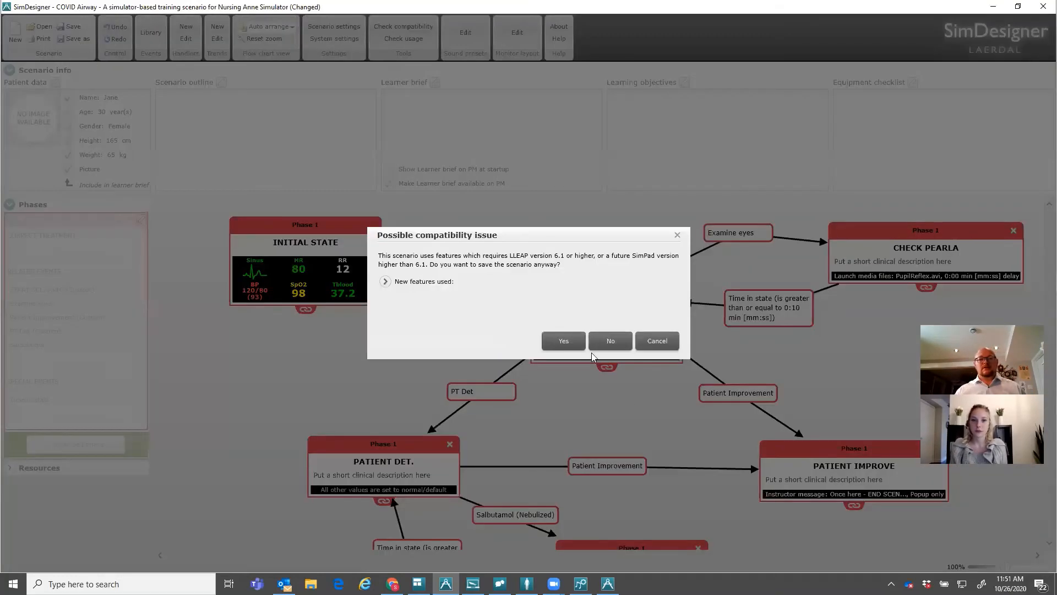
left_click(658, 346)
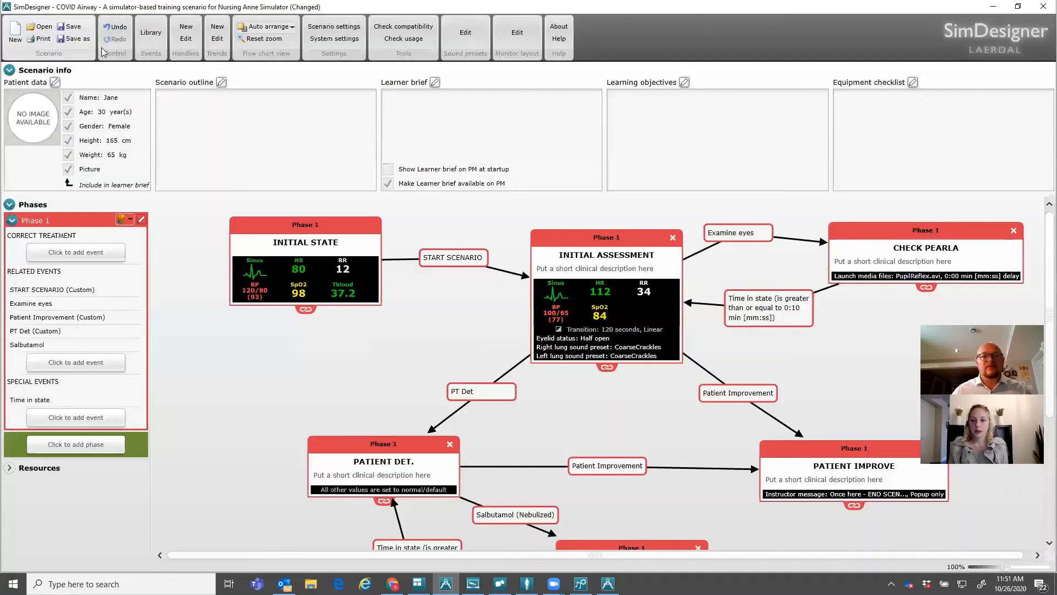
left_click(78, 28)
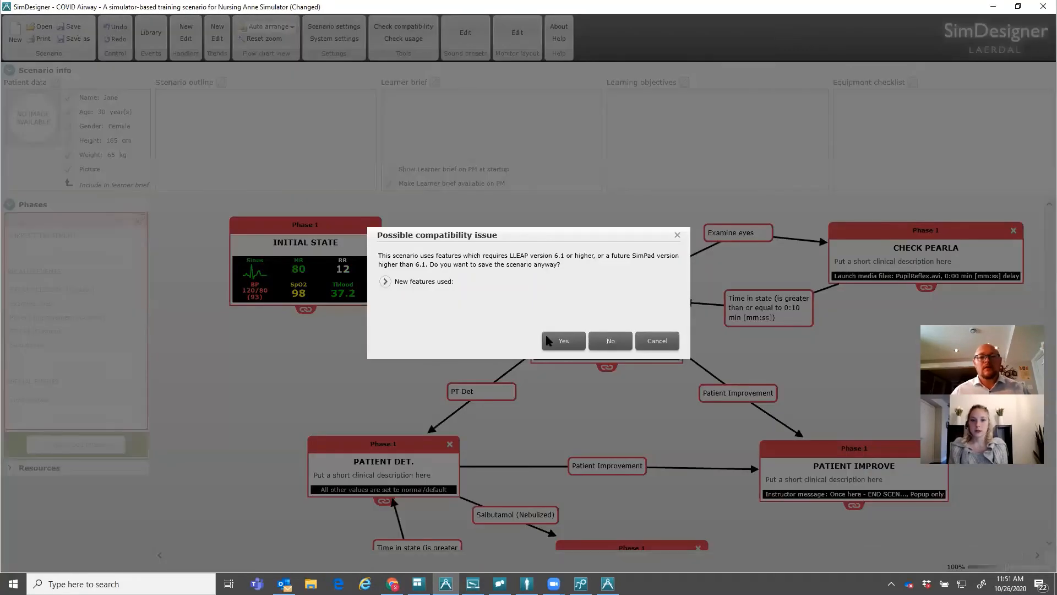
left_click(563, 341)
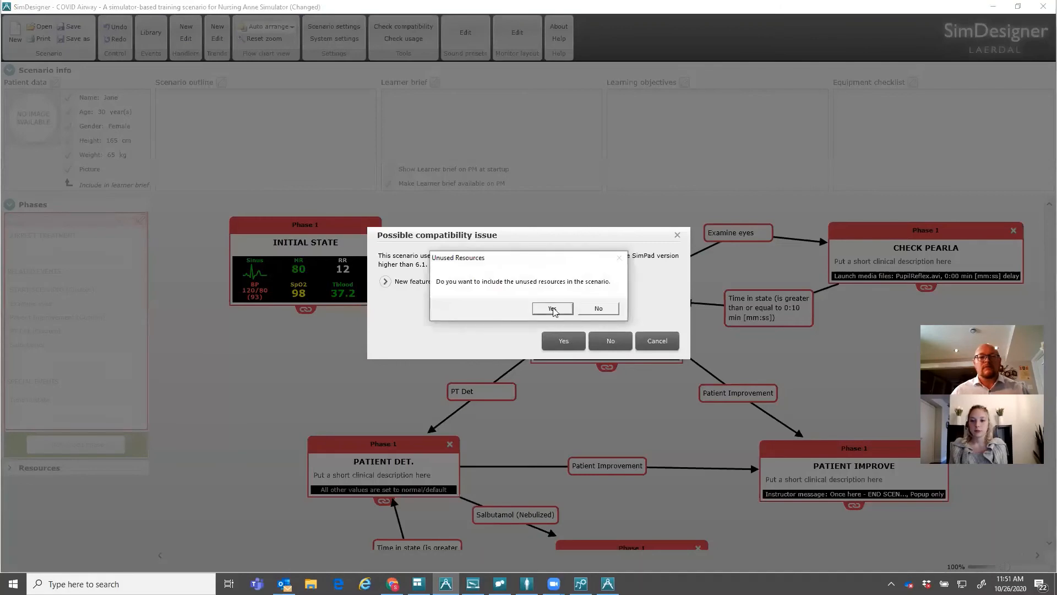
left_click(556, 309)
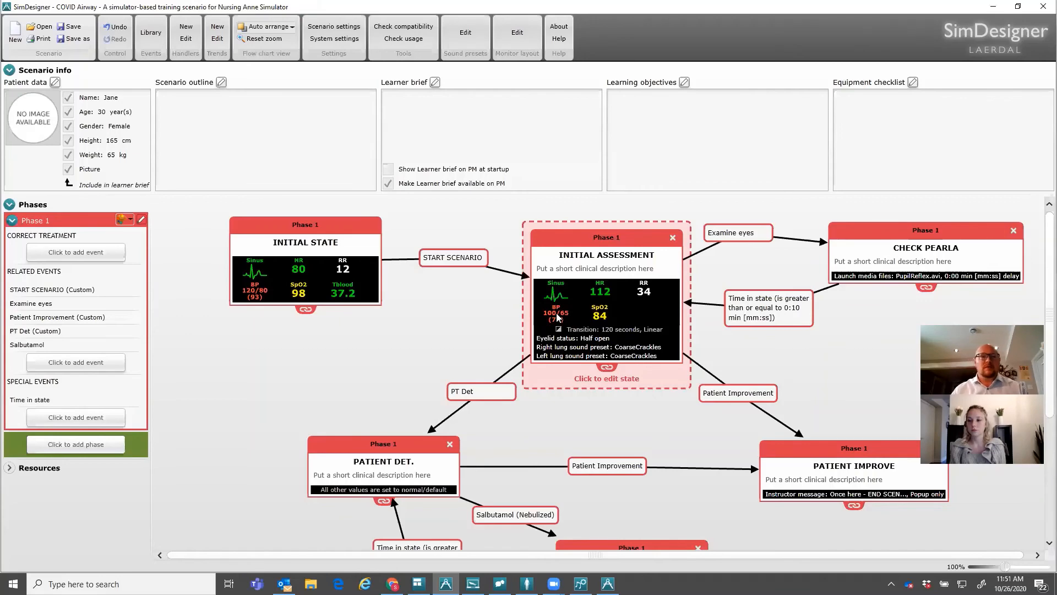
Close the saved COVID Airway scenario window, leaving the new scenario setup without creating anything
left_click(17, 34)
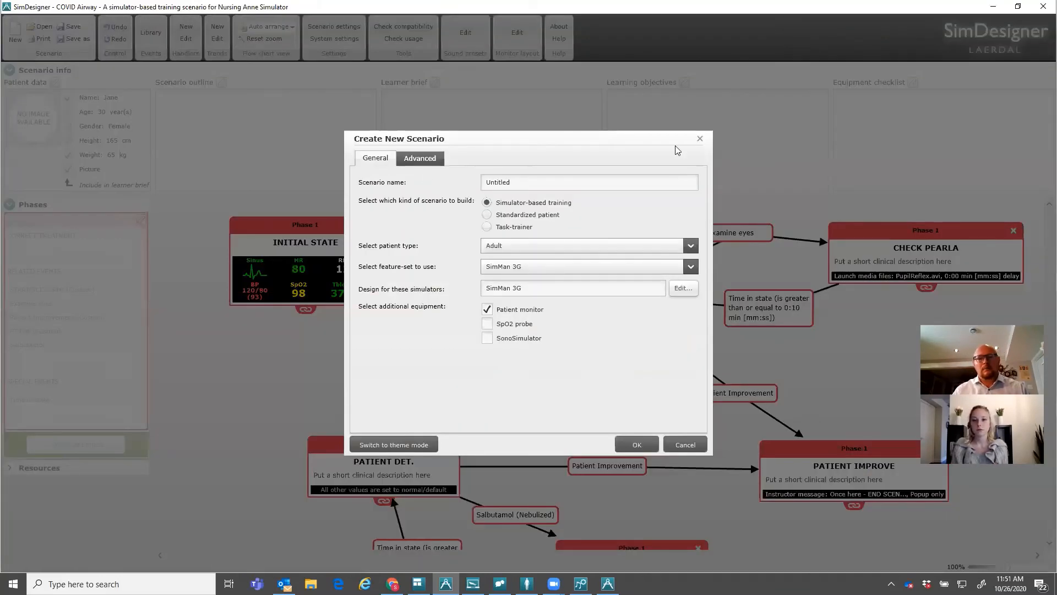
left_click(700, 139)
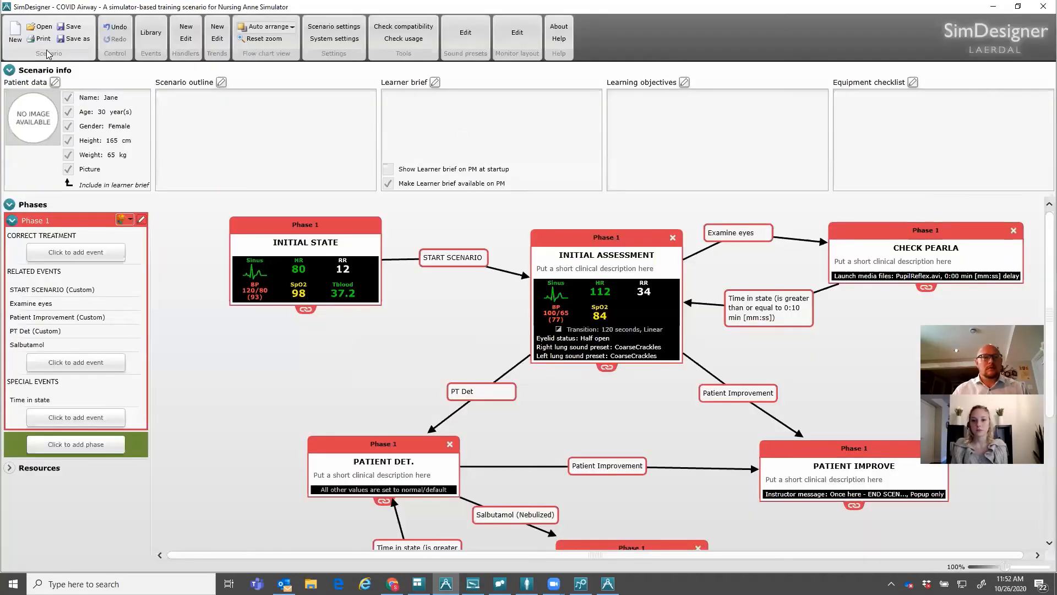
left_click(1042, 6)
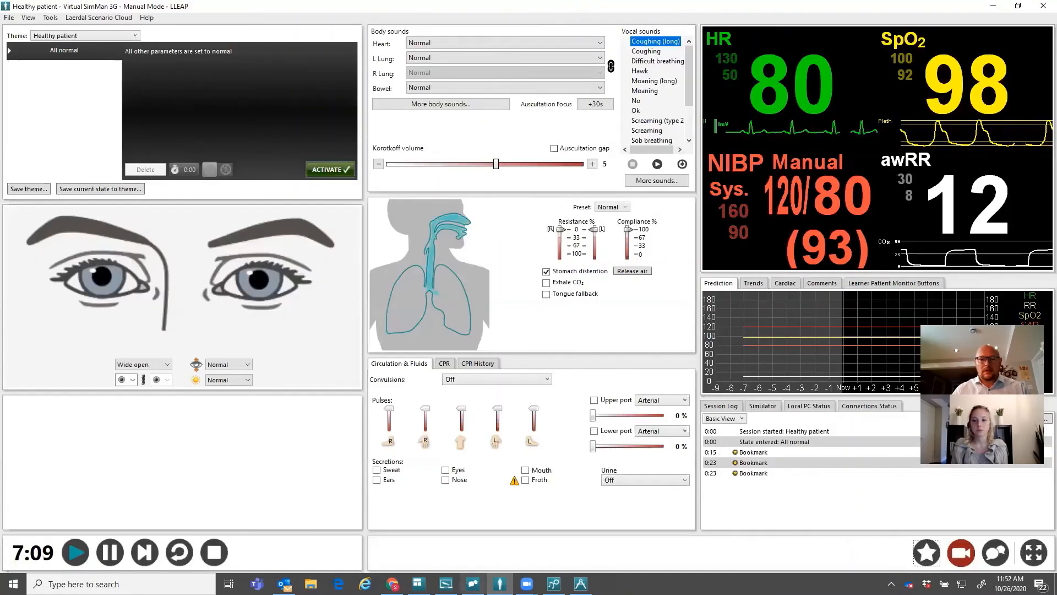
Relaunch SimDesigner from Laerdal Simulation Home and pause the running LLEAP Healthy patient simulation before returning to it
left_click(418, 583)
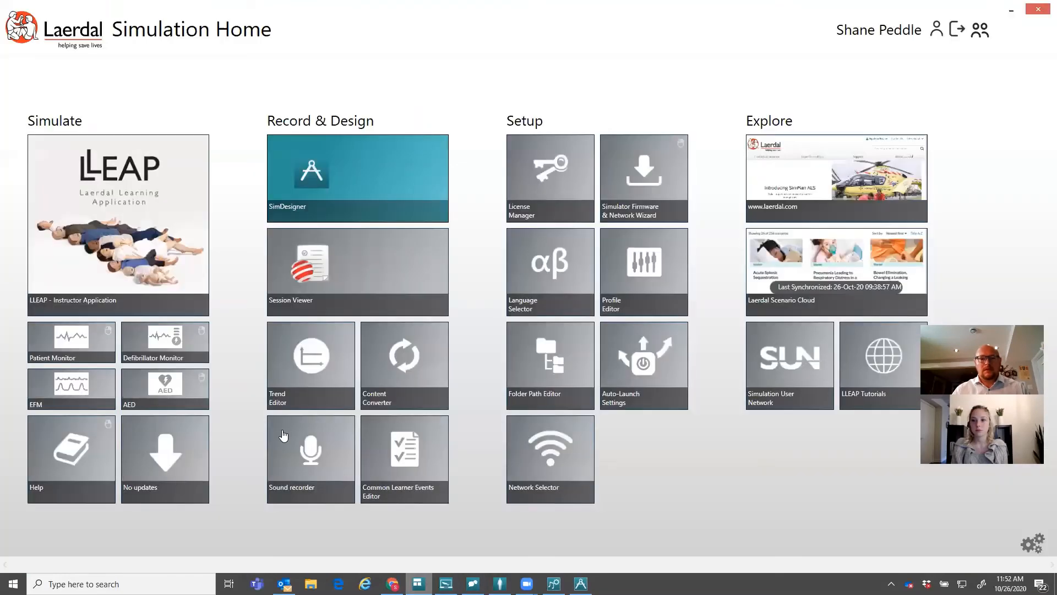
left_click(308, 172)
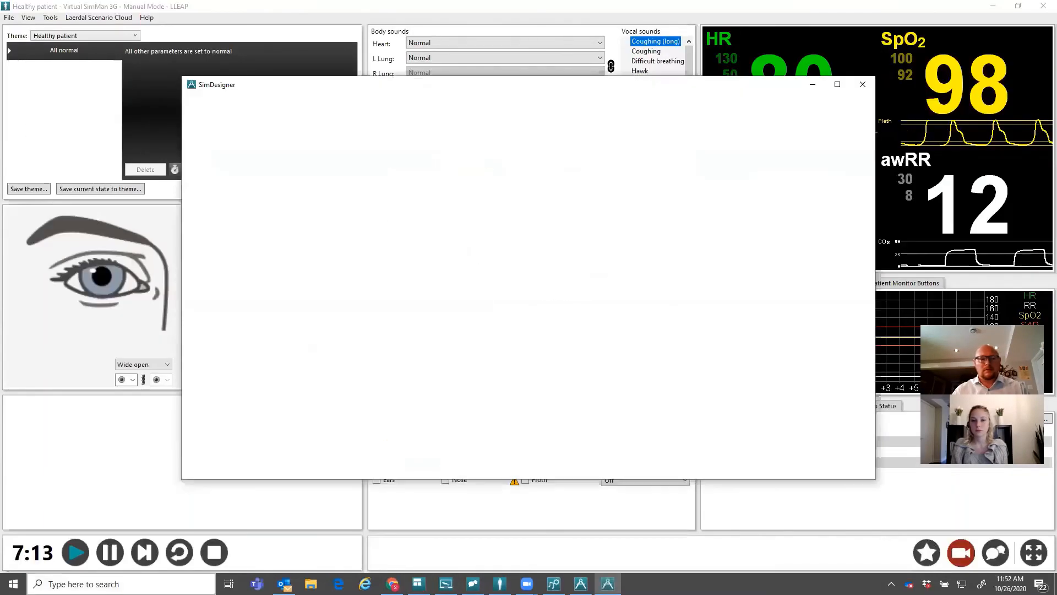
left_click(113, 558)
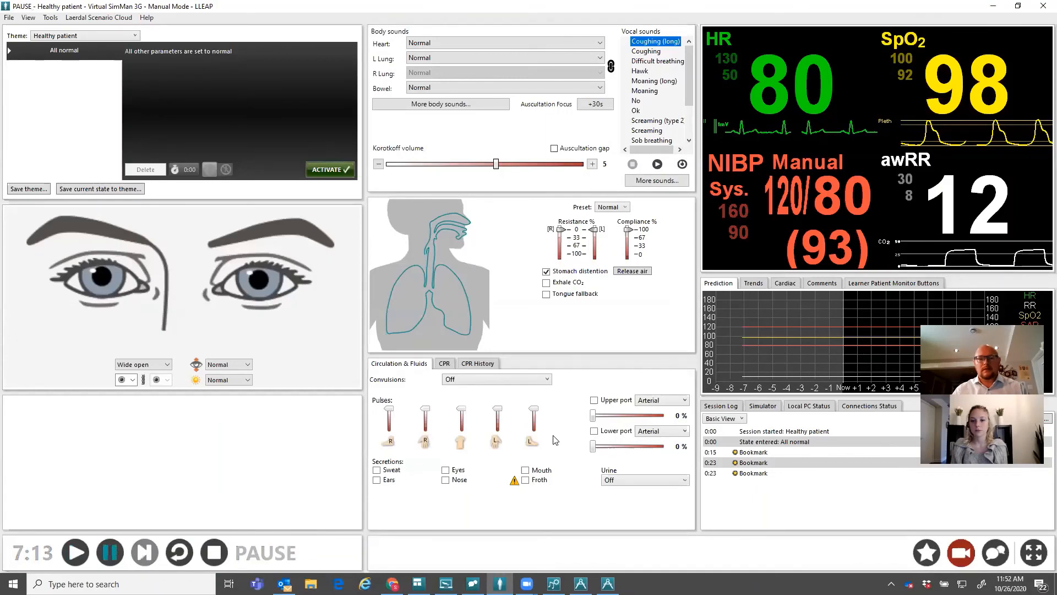
left_click(581, 584)
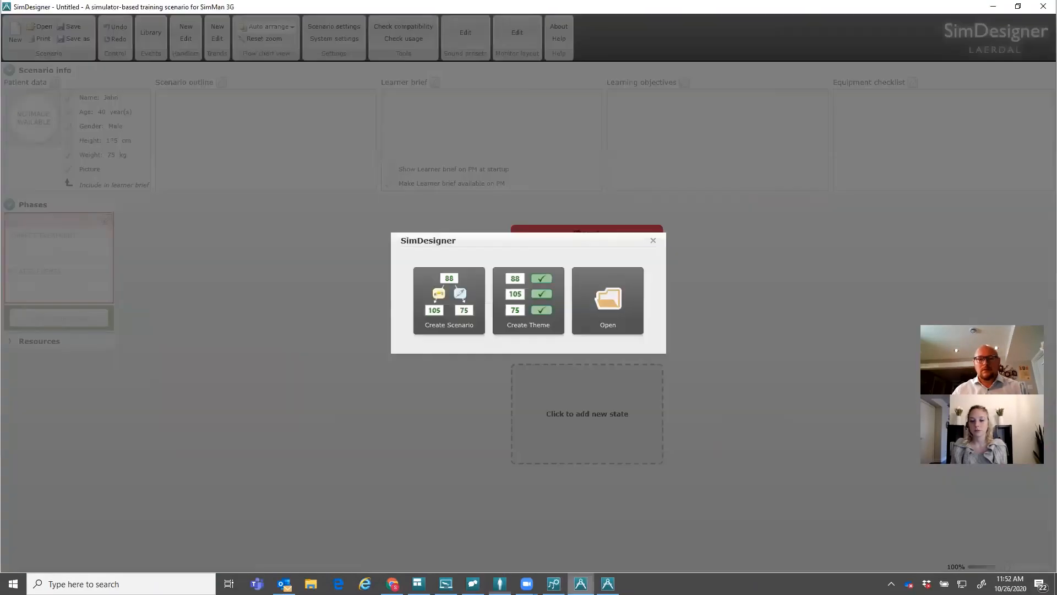
Start a new simulator-based training theme and name it COVID AIRWAY 2
left_click(538, 299)
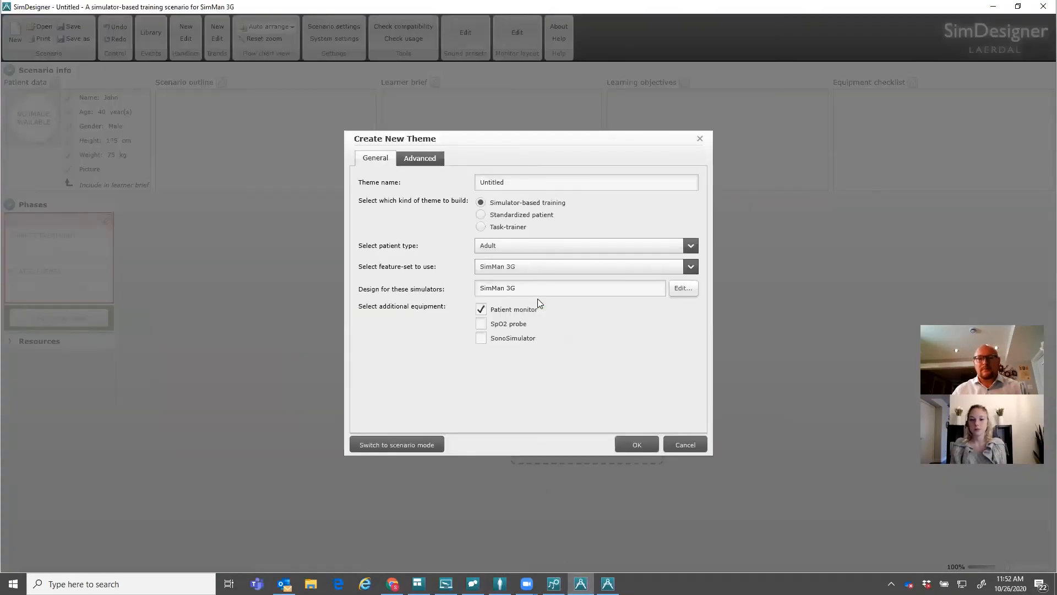
left_click(528, 181)
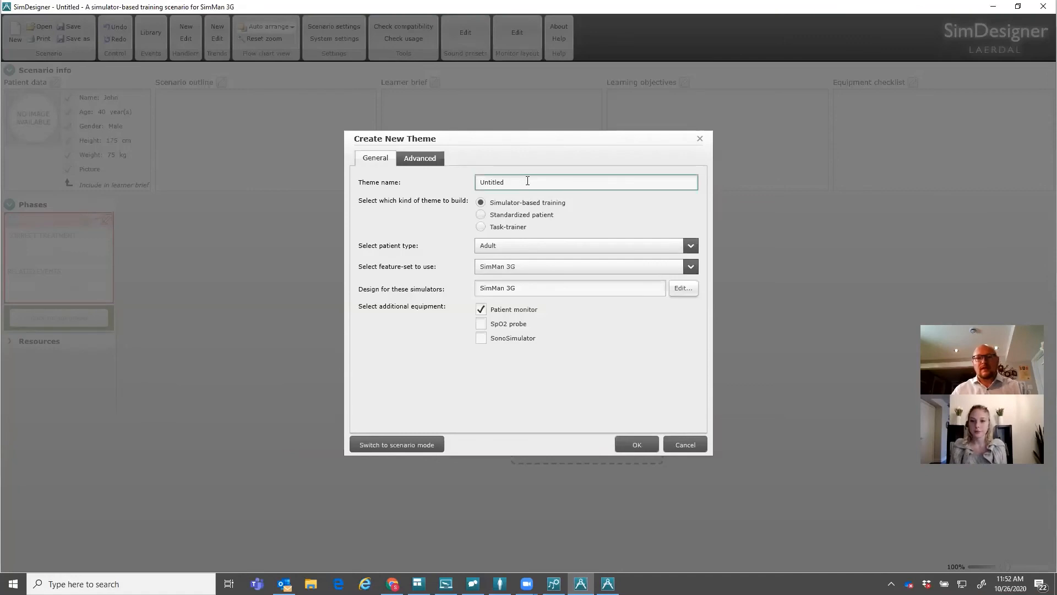
double_click(527, 180)
type("C")
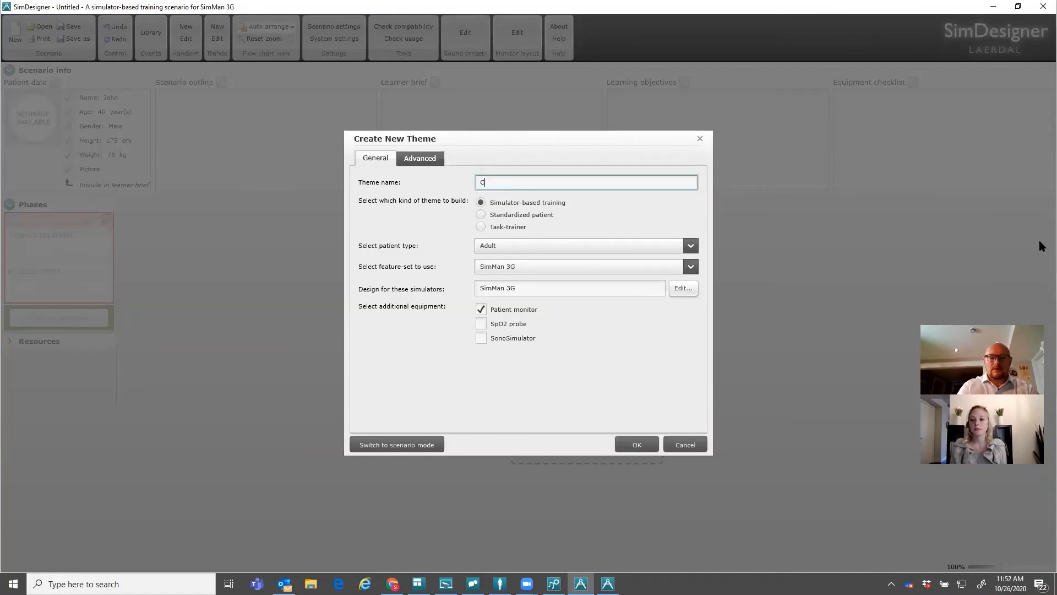
type("OVID A")
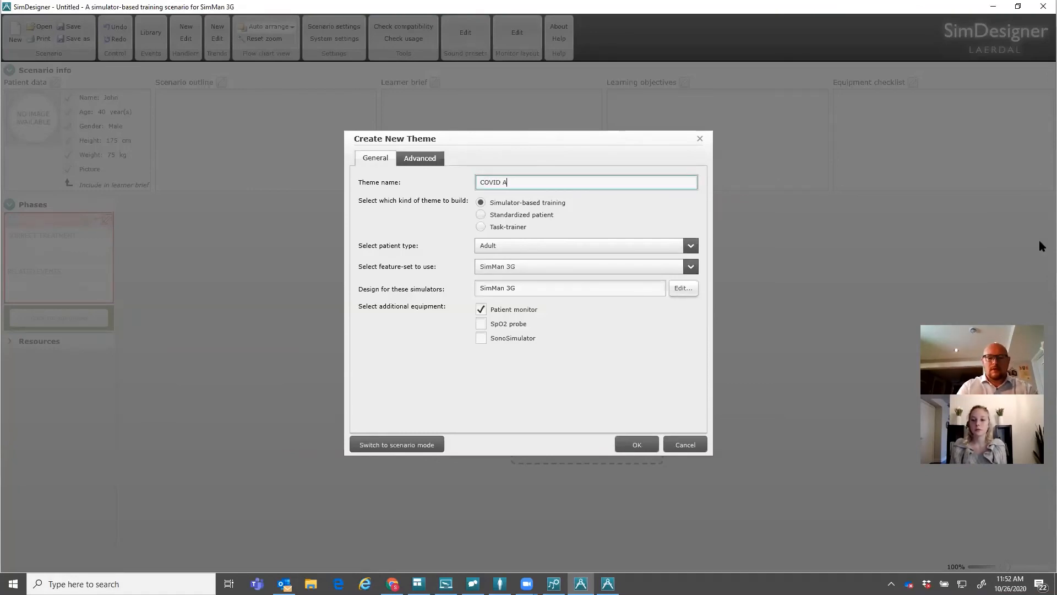
type("IRWAY 2")
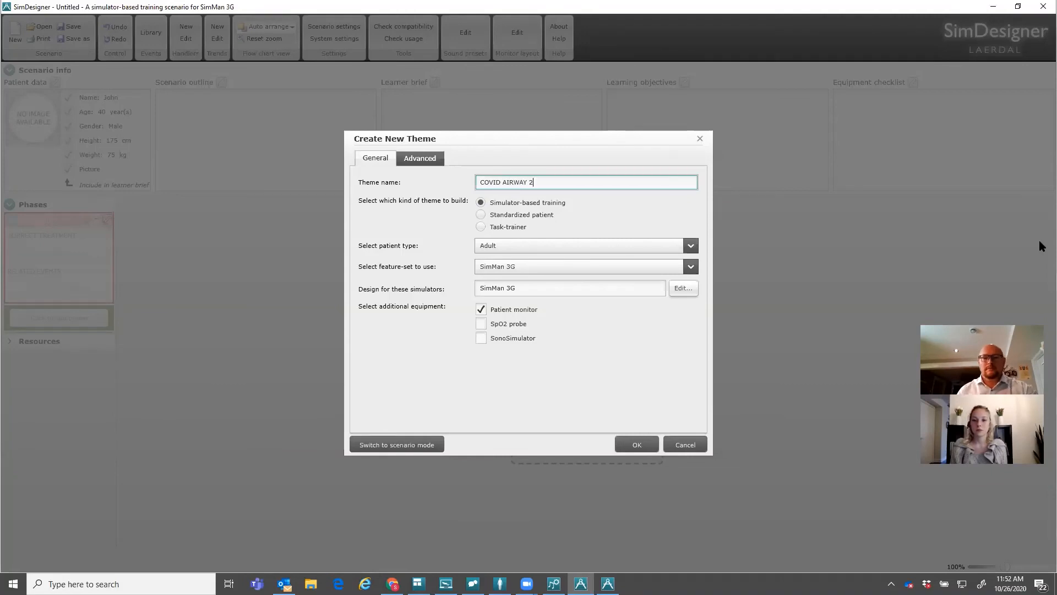
Set the theme's feature-set to Nursing Anne Simulator, include the SpO2 probe, and create the theme
left_click(690, 267)
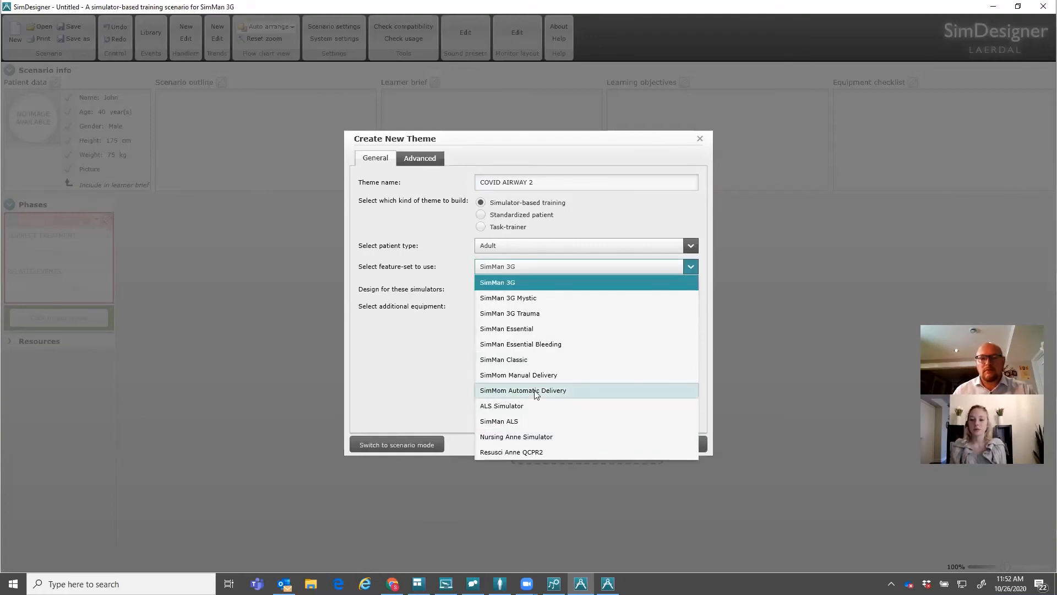
left_click(541, 438)
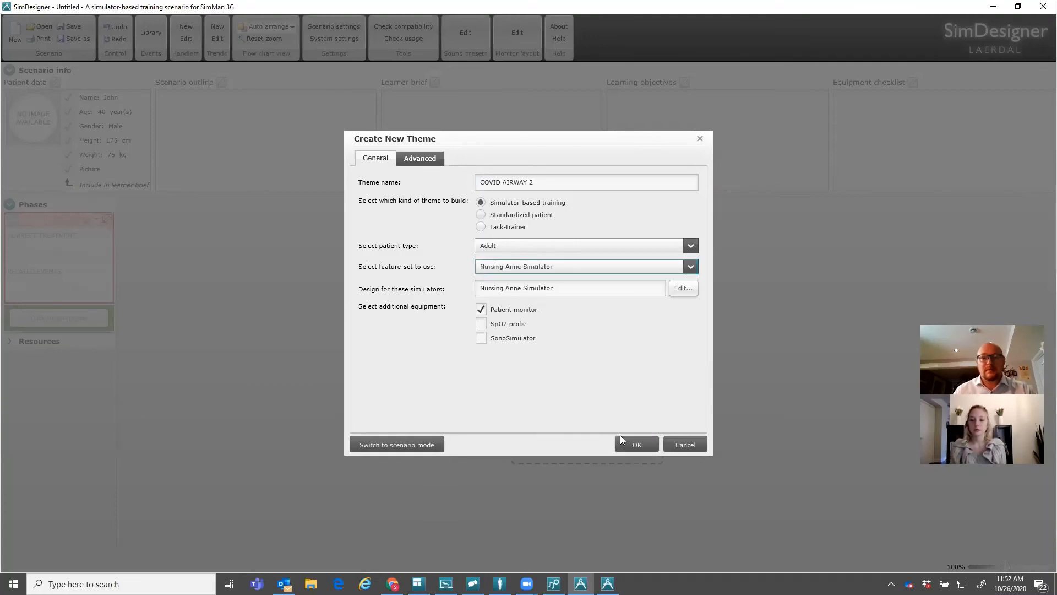
left_click(482, 324)
left_click(637, 445)
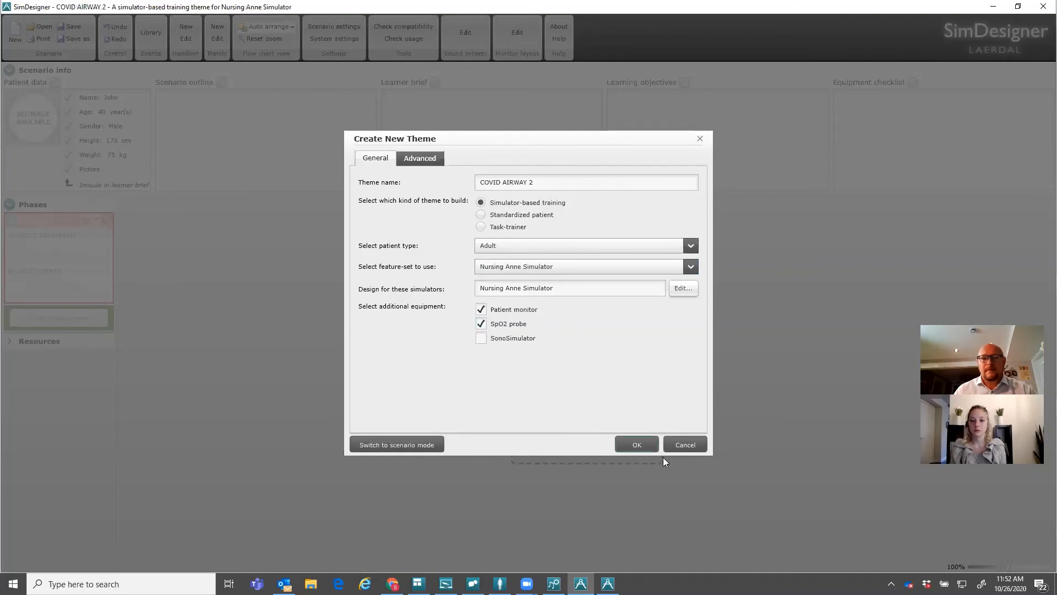
left_click(643, 449)
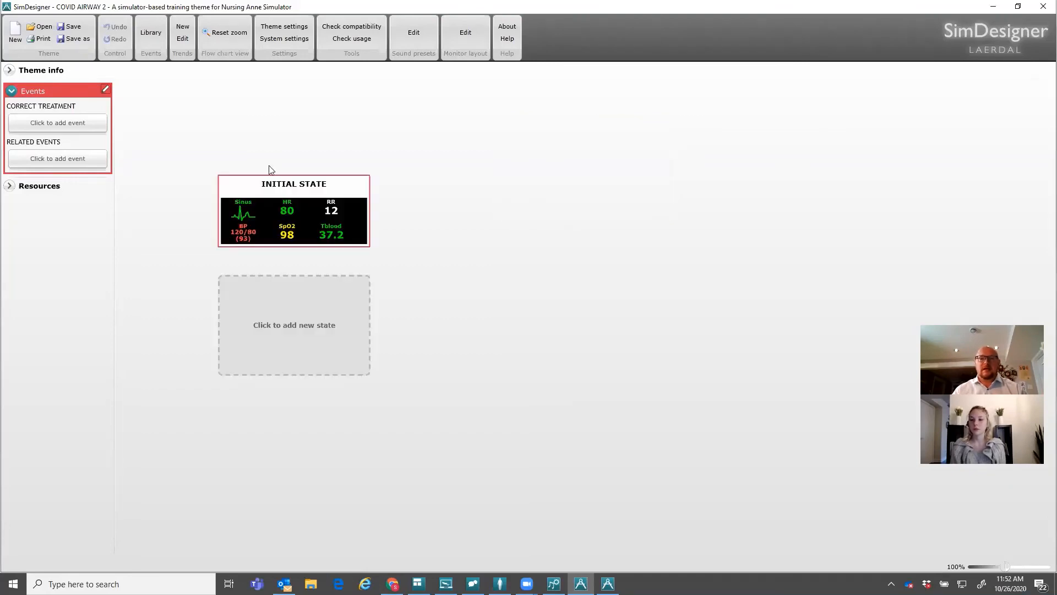
Add two new states below the initial state and expand the theme's Resources section
left_click(283, 251)
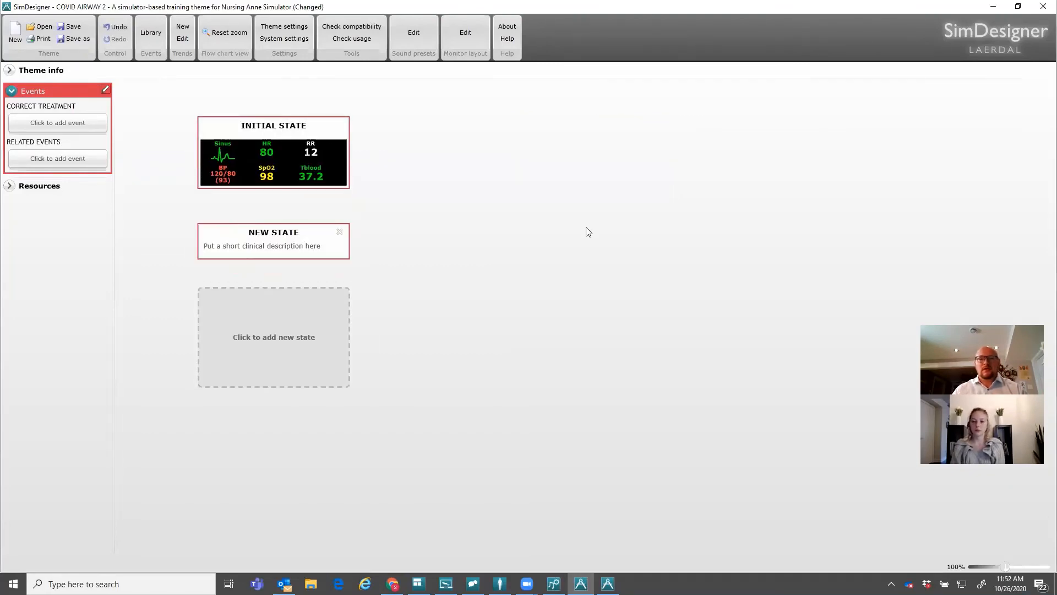
left_click(263, 309)
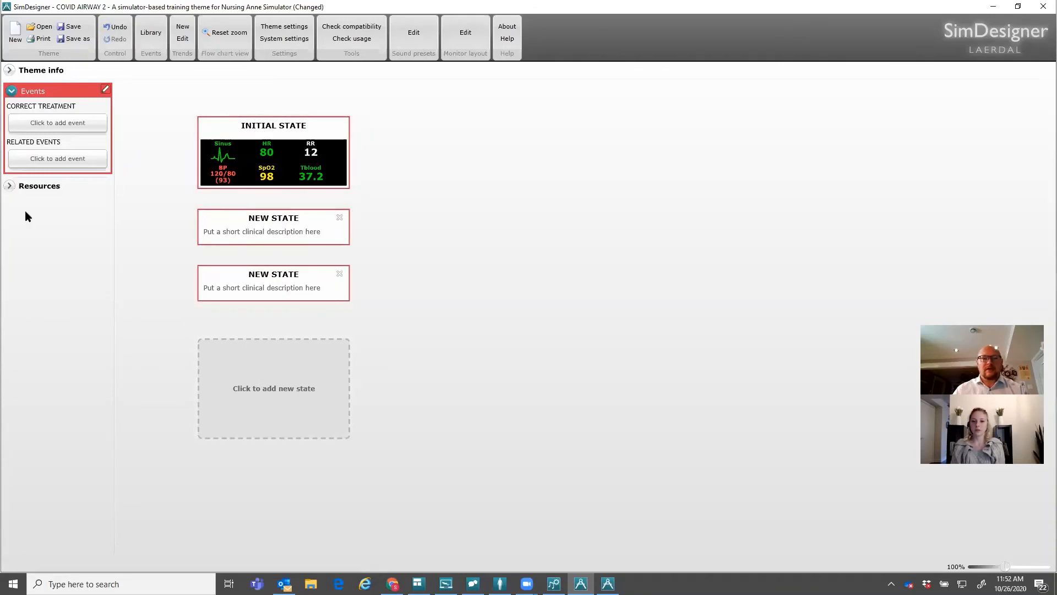
left_click(10, 187)
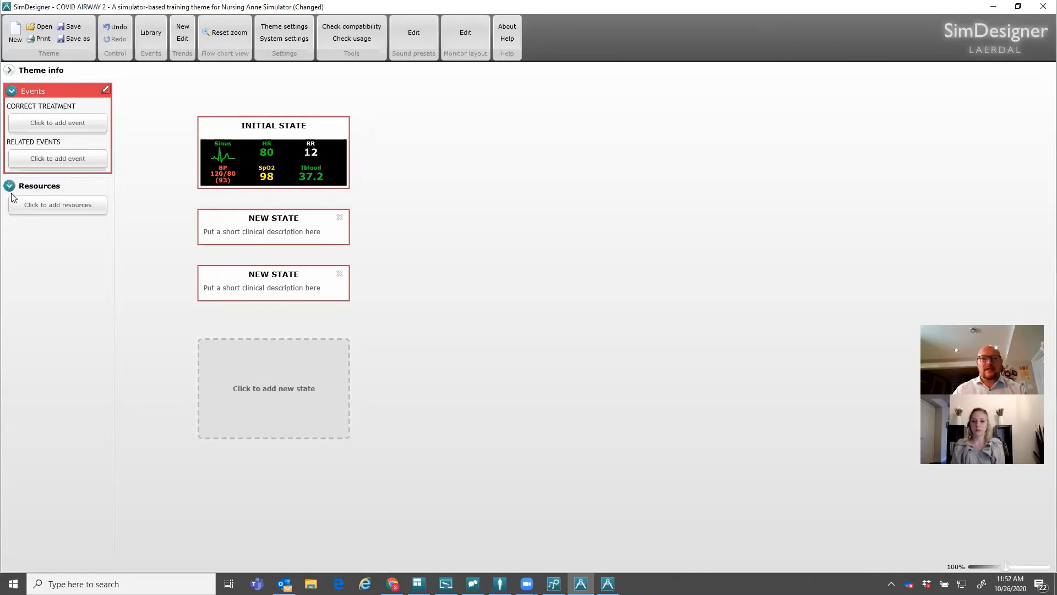
Add the event Head tilt chin lift under Correct treatment and minimize the SimPad drive window
left_click(47, 124)
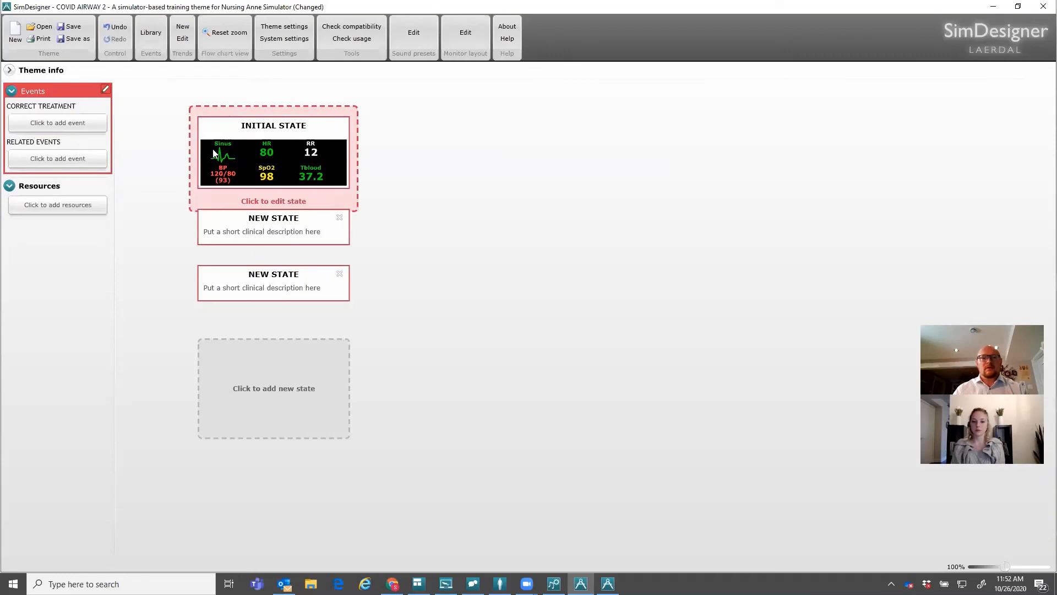
left_click(83, 122)
left_click(188, 98)
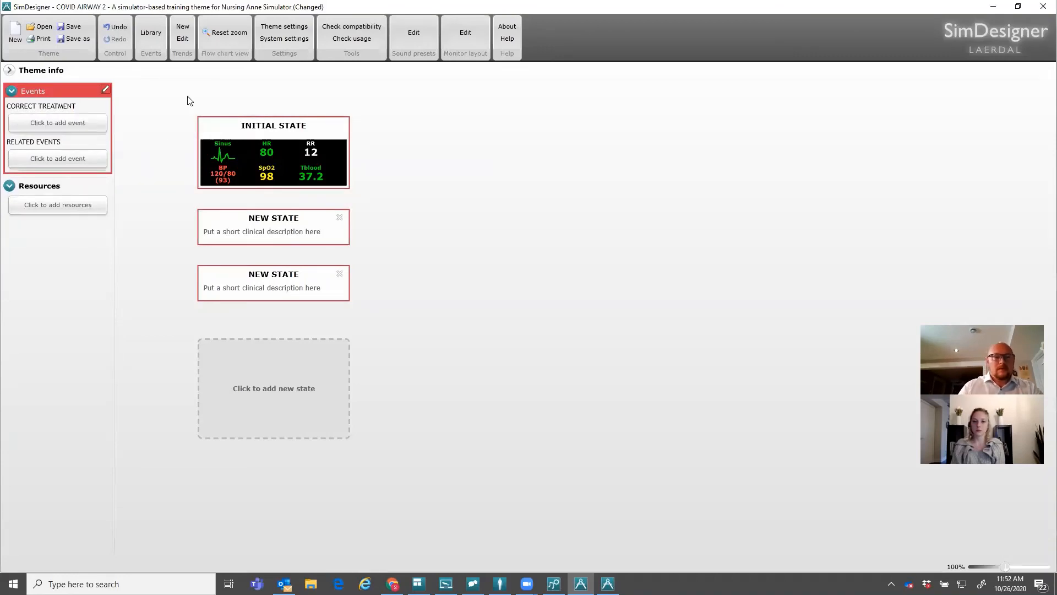
left_click(25, 120)
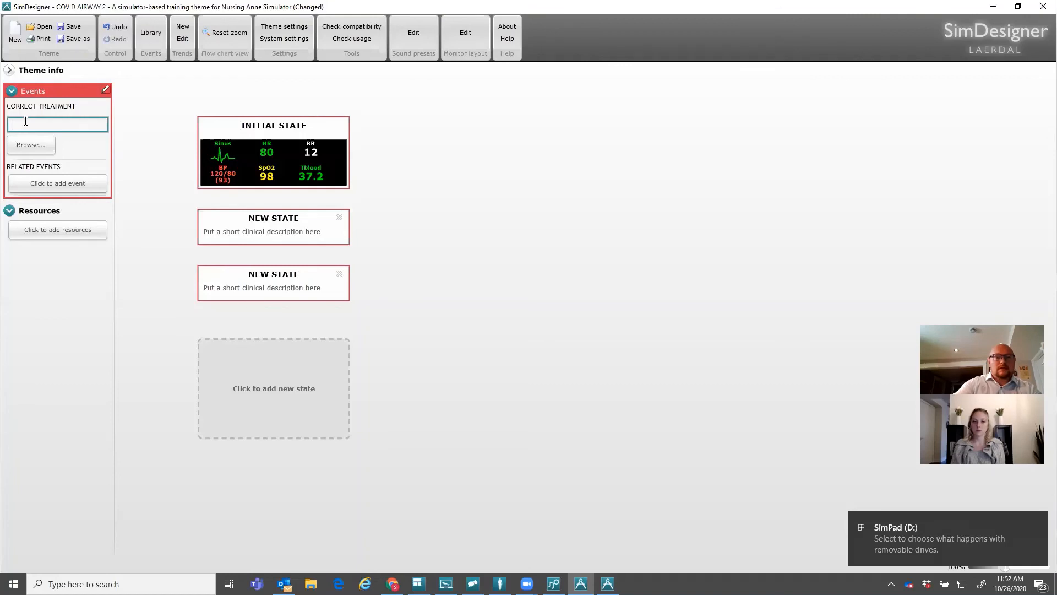
type("AHead")
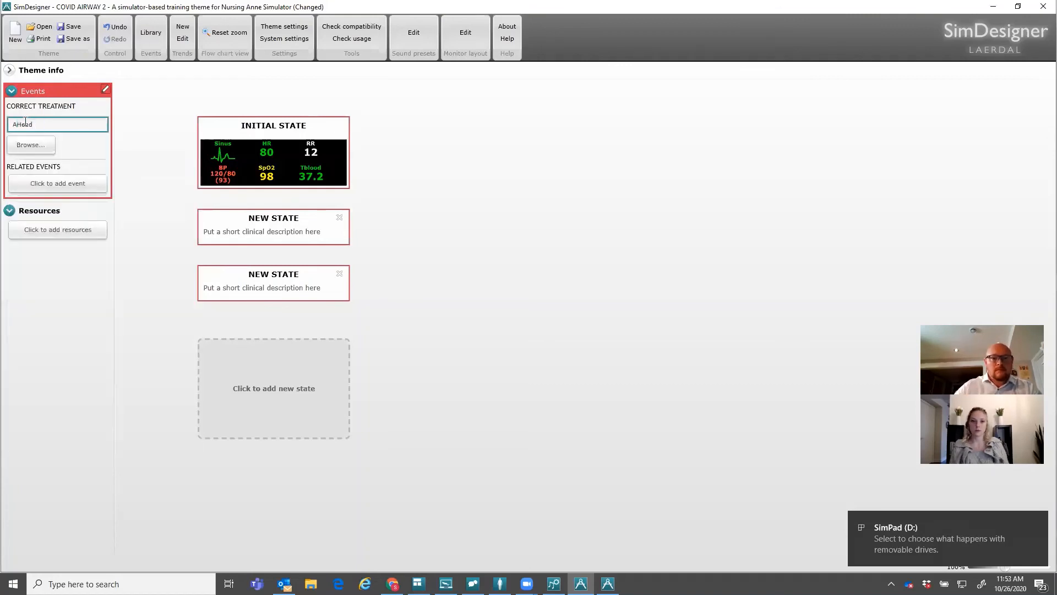
key("BackSpace")
key("BackSpace")
key("BackSpace")
key("BackSpace")
key("BackSpace")
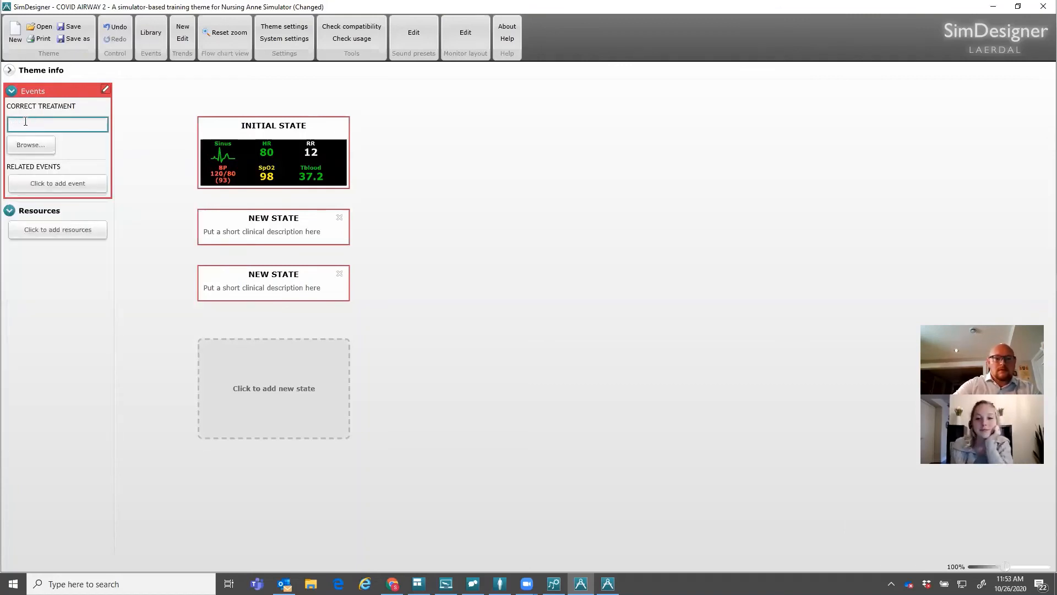
type("Head tilt chin lift")
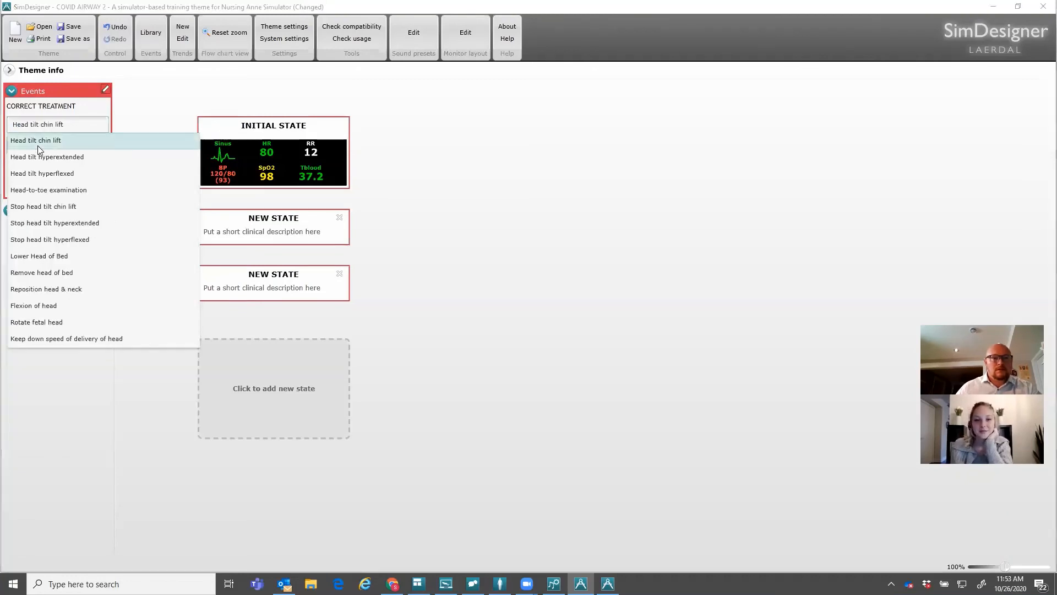
left_click(38, 145)
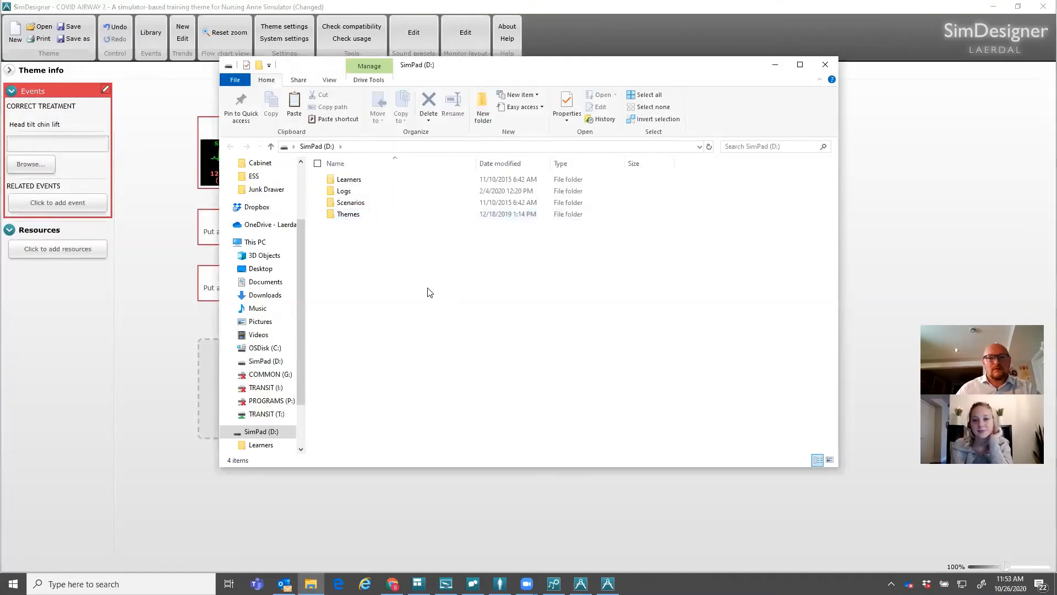
left_click(775, 65)
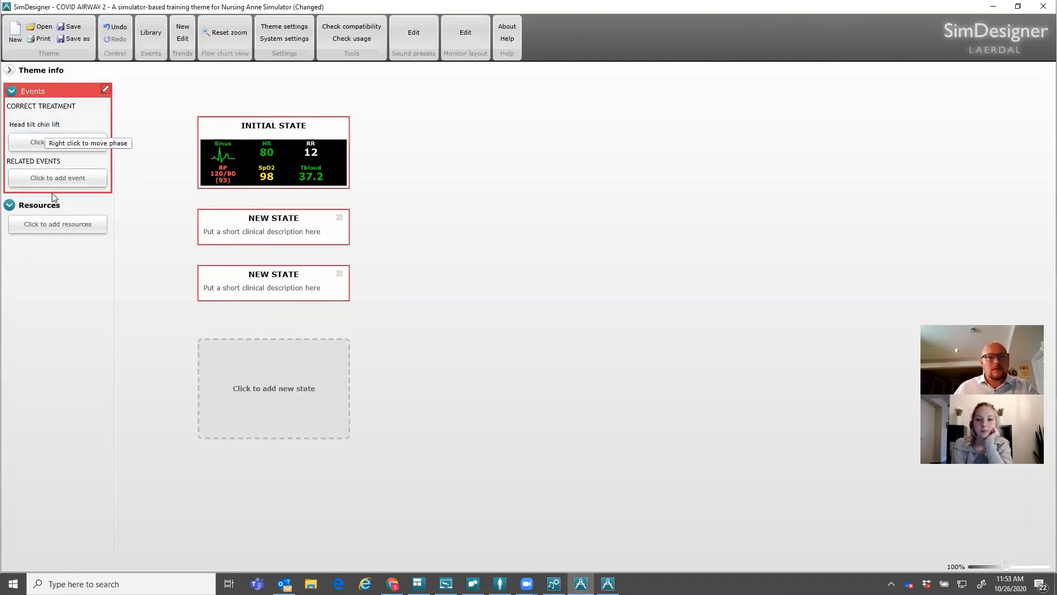
Rename the first new state below the initial state as Covid Airway
left_click(221, 237)
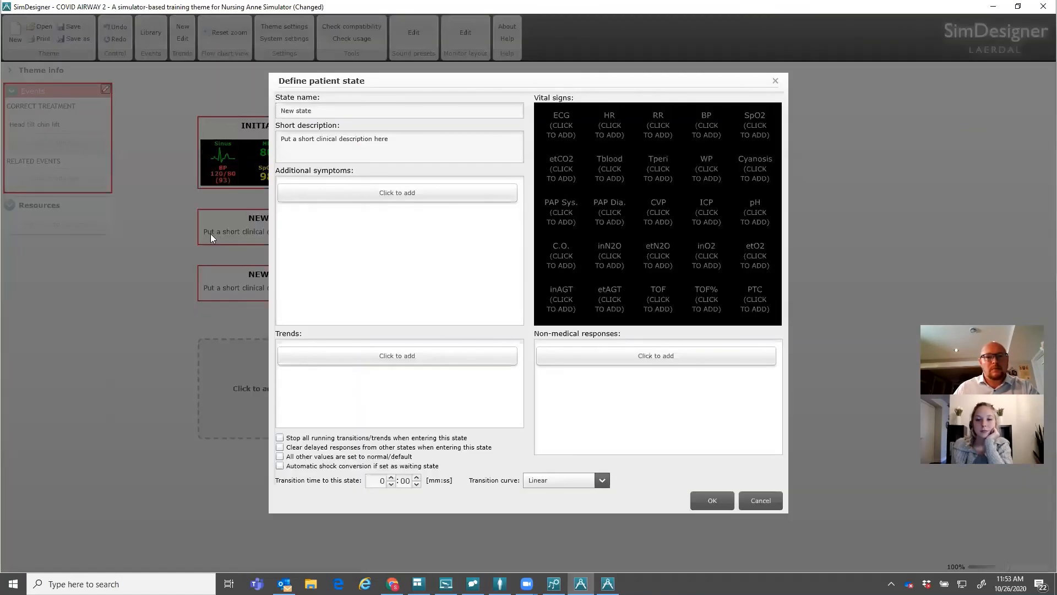
triple_click(347, 113)
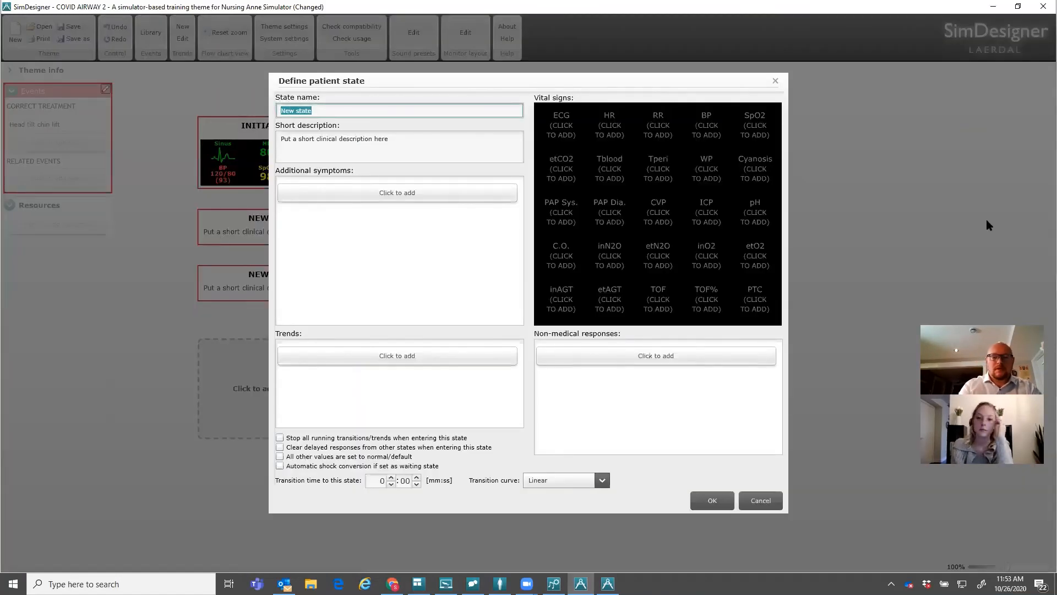
type("Covid")
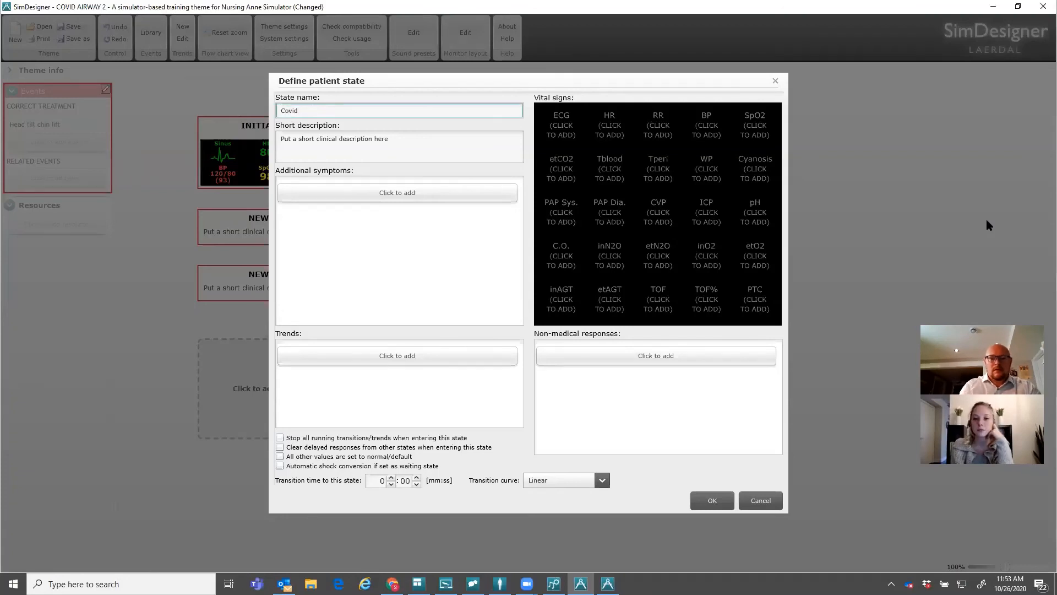
type(" Airway")
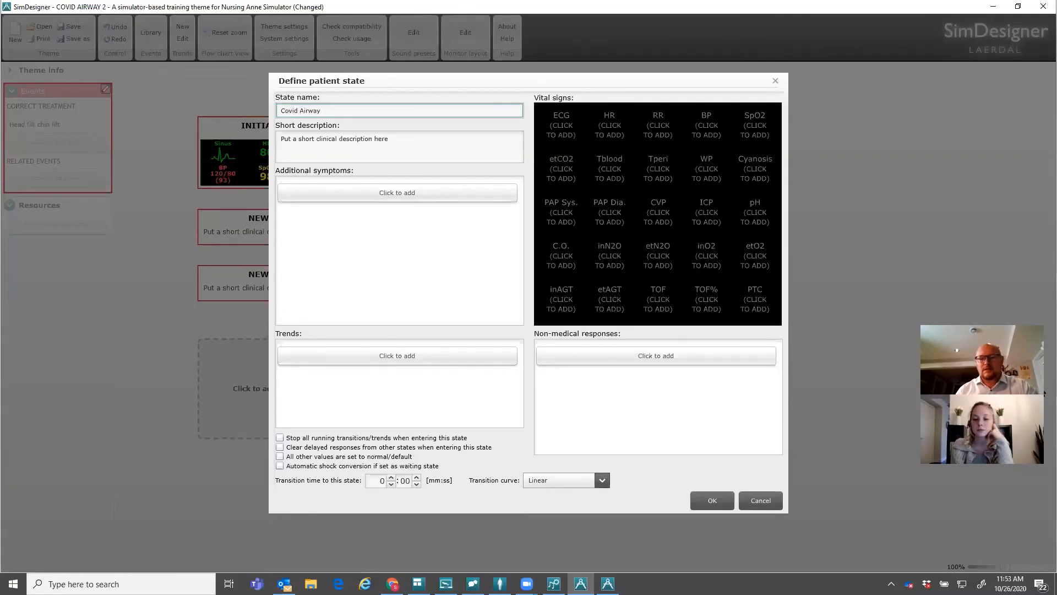
left_click(709, 499)
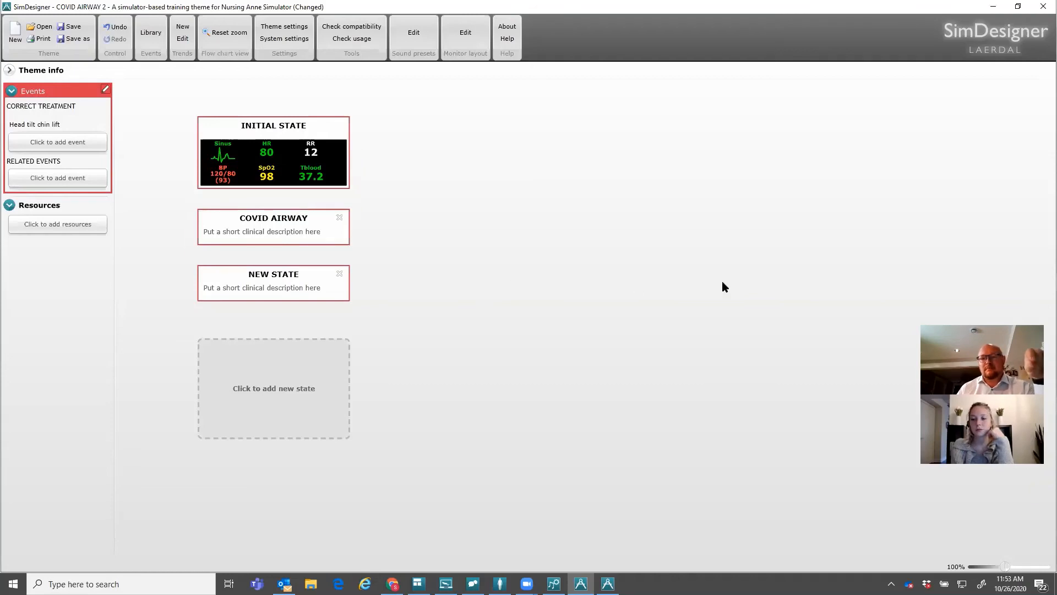
View the Themes folder as the COVID AIRWAY 2 save location, check the Healthy patient simulation in LLEAP, and close the save dialog
left_click(87, 37)
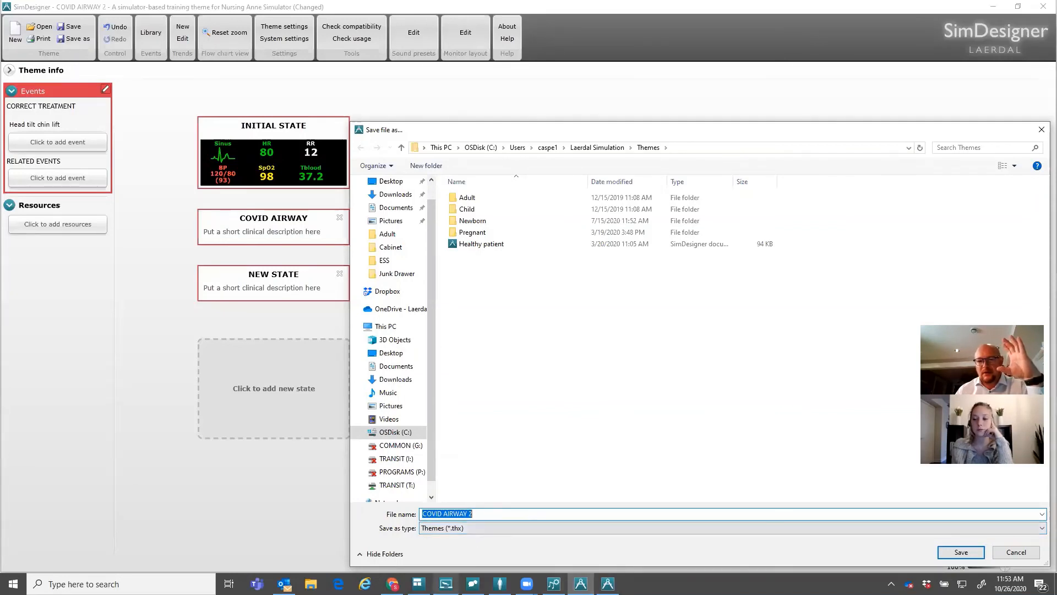
left_click(499, 584)
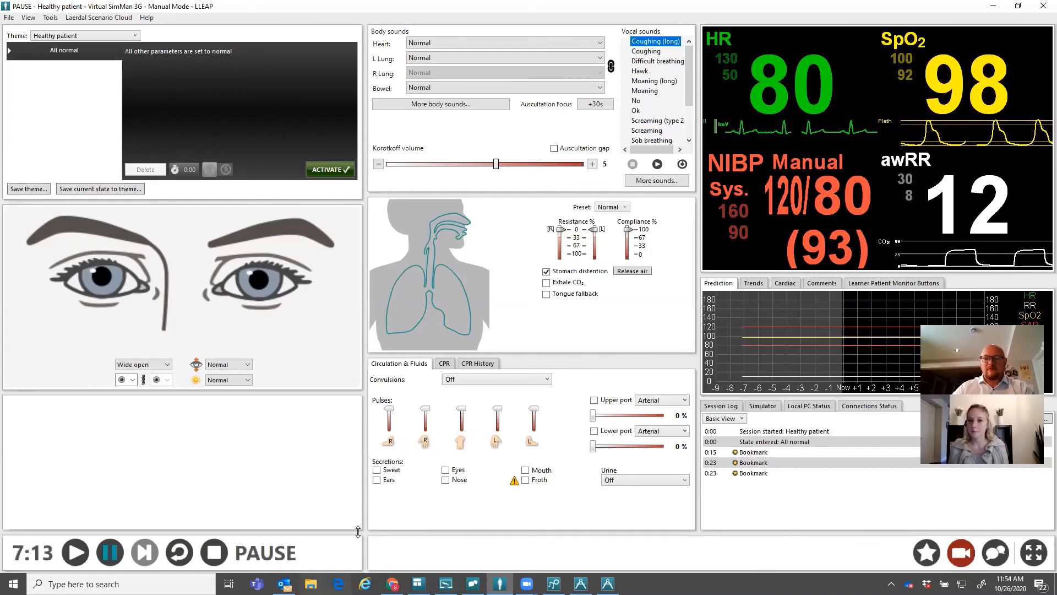
left_click(581, 584)
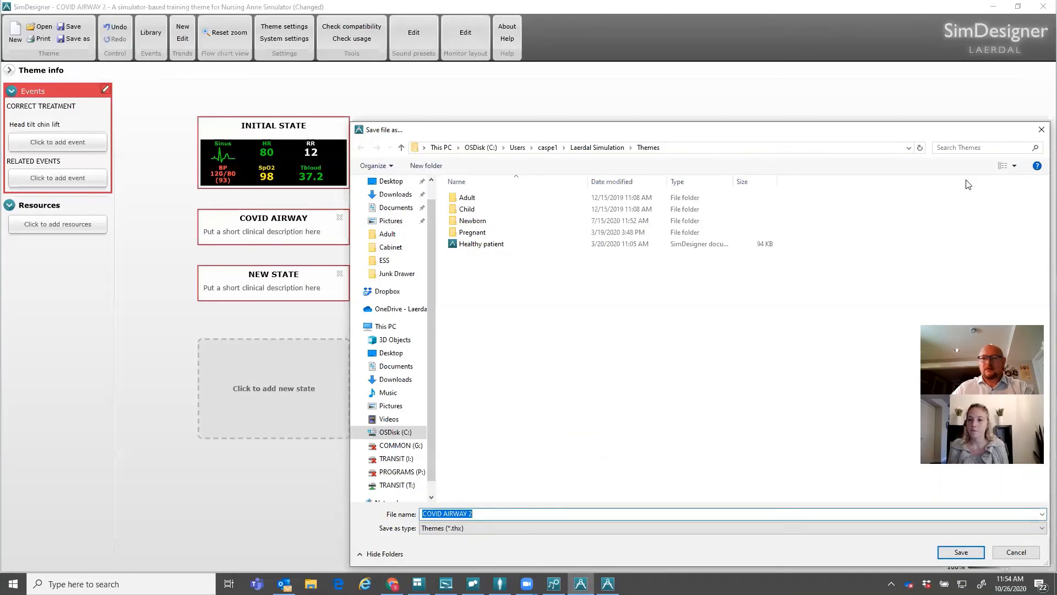
left_click(1041, 132)
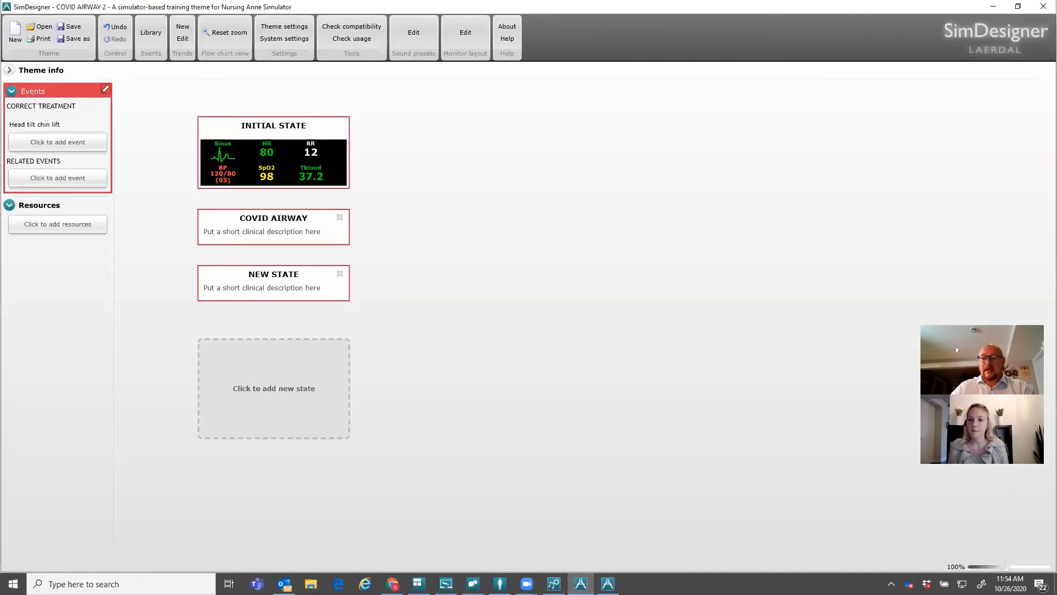
Switch to the other SimDesigner window and create an adult SimMan 3G simulator-based scenario named Hub Method
left_click(581, 583)
left_click(608, 584)
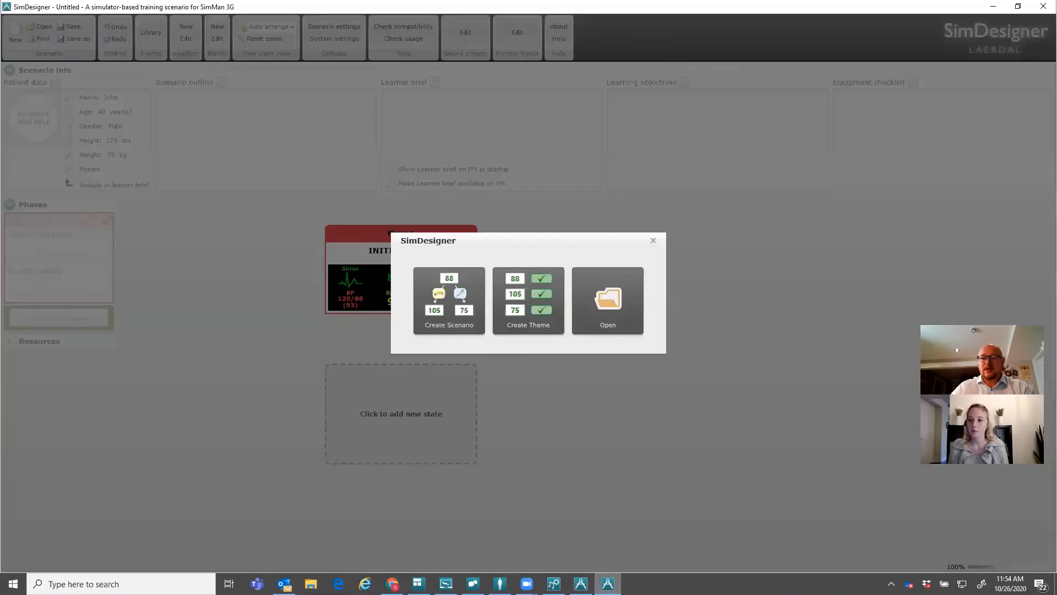
left_click(444, 308)
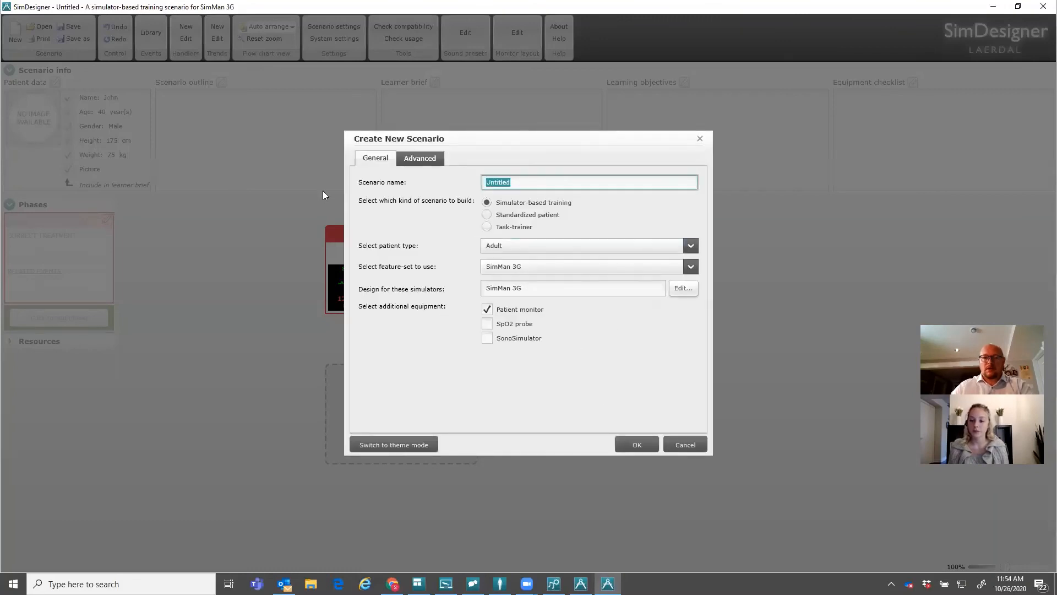
type("Hub")
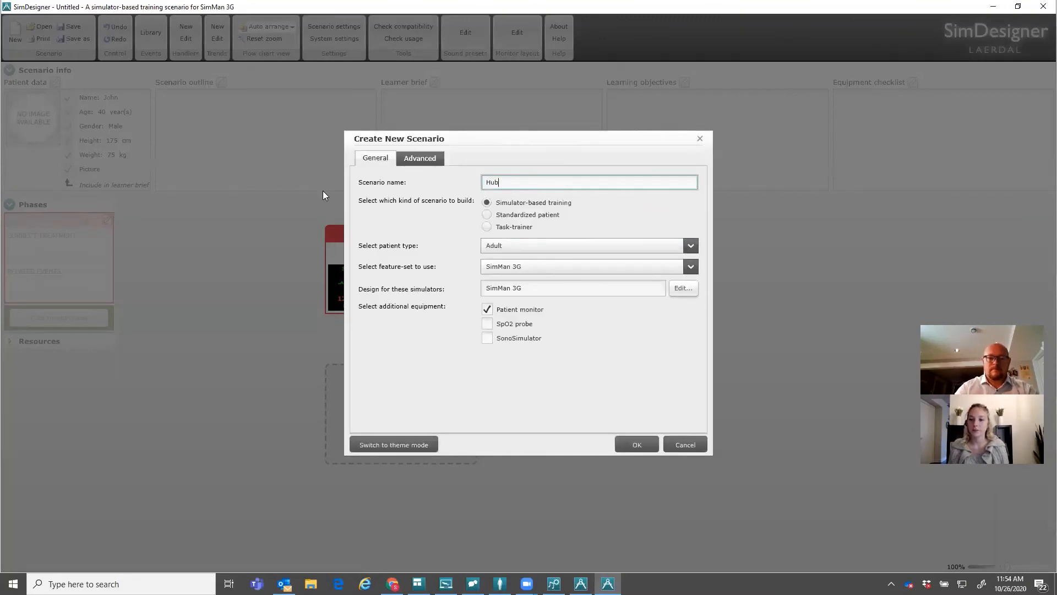
type(" Method")
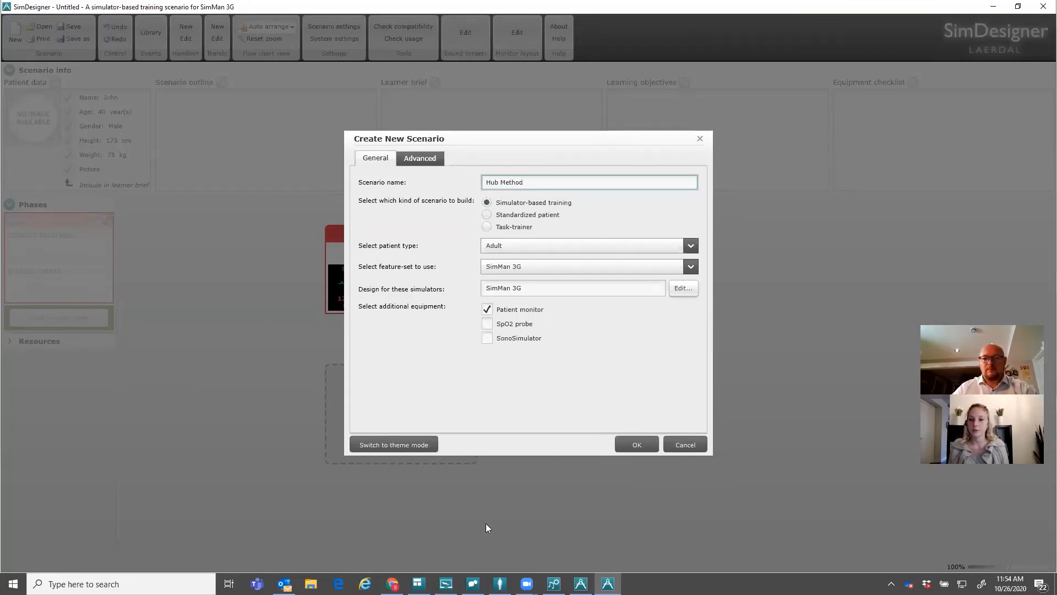
left_click(640, 440)
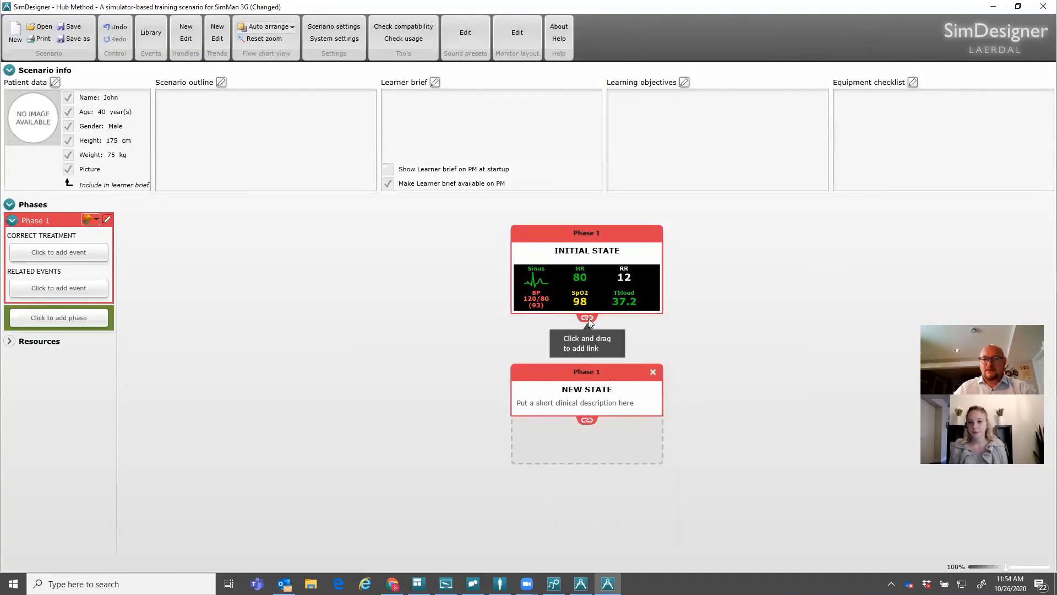
Link the initial state to the new state below it and add two more states on the left side of the flow chart
left_click_drag(587, 318, 607, 372)
left_click(601, 457)
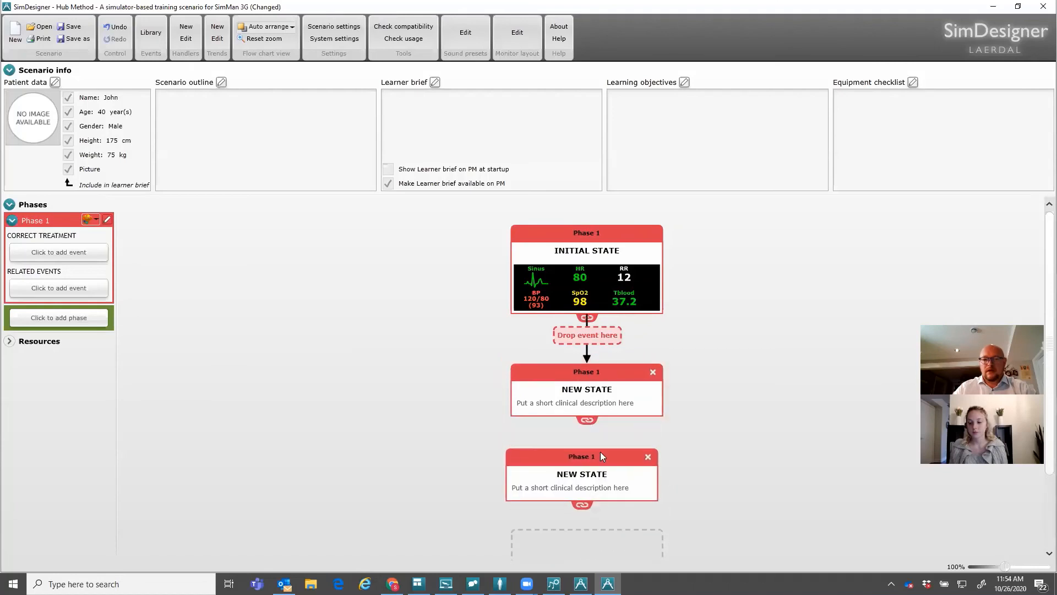
left_click_drag(600, 452, 413, 316)
left_click(562, 448)
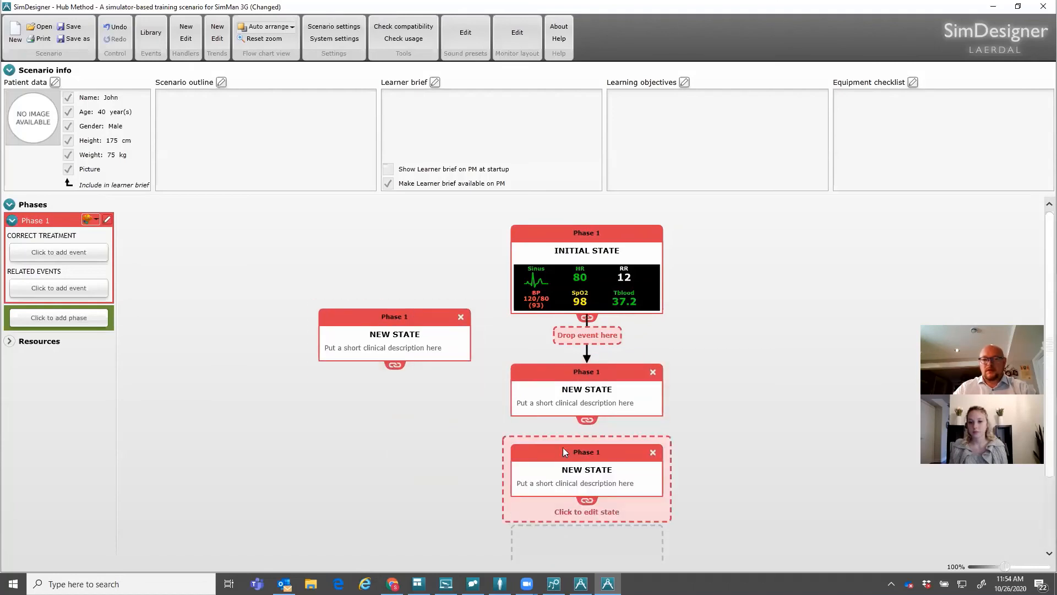
left_click_drag(561, 444, 329, 475)
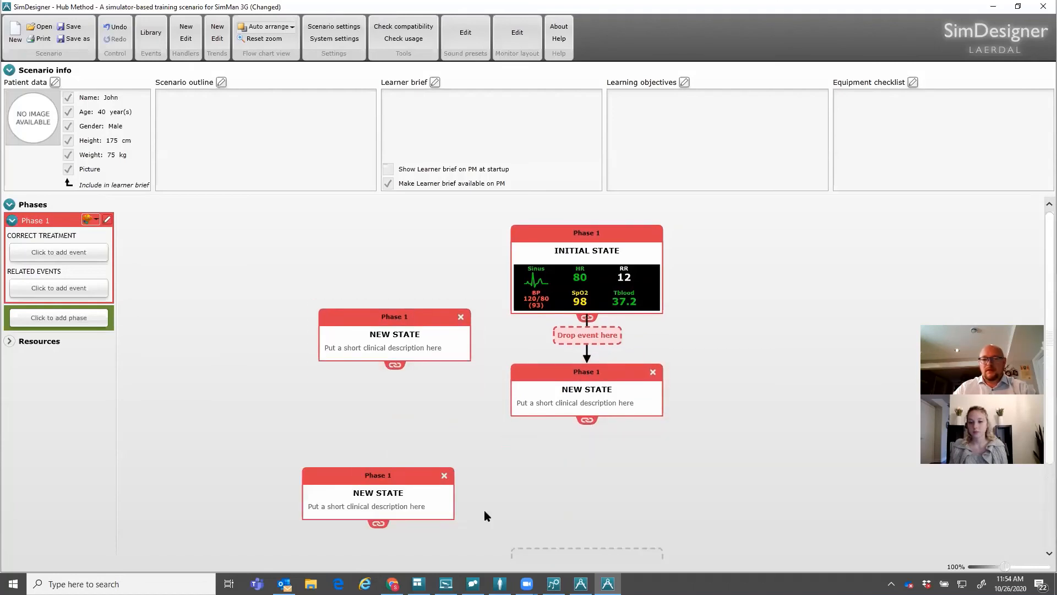
Add three more states around the central state: one below right, one at upper right and one at middle right
left_click(549, 551)
left_click_drag(548, 554, 616, 473)
left_click(597, 538)
left_click_drag(600, 527, 830, 254)
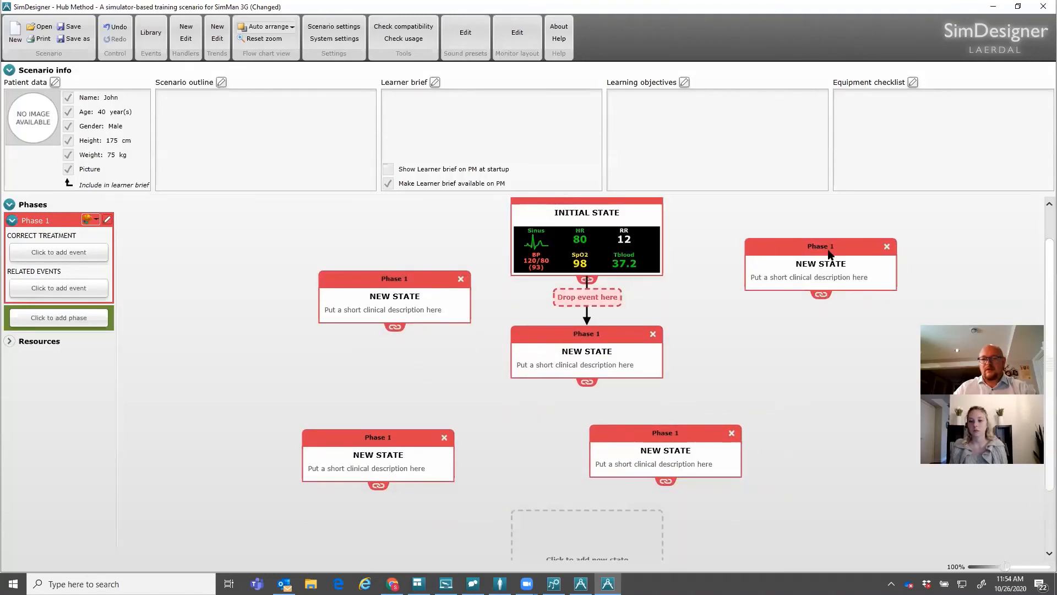
left_click_drag(662, 433, 649, 450)
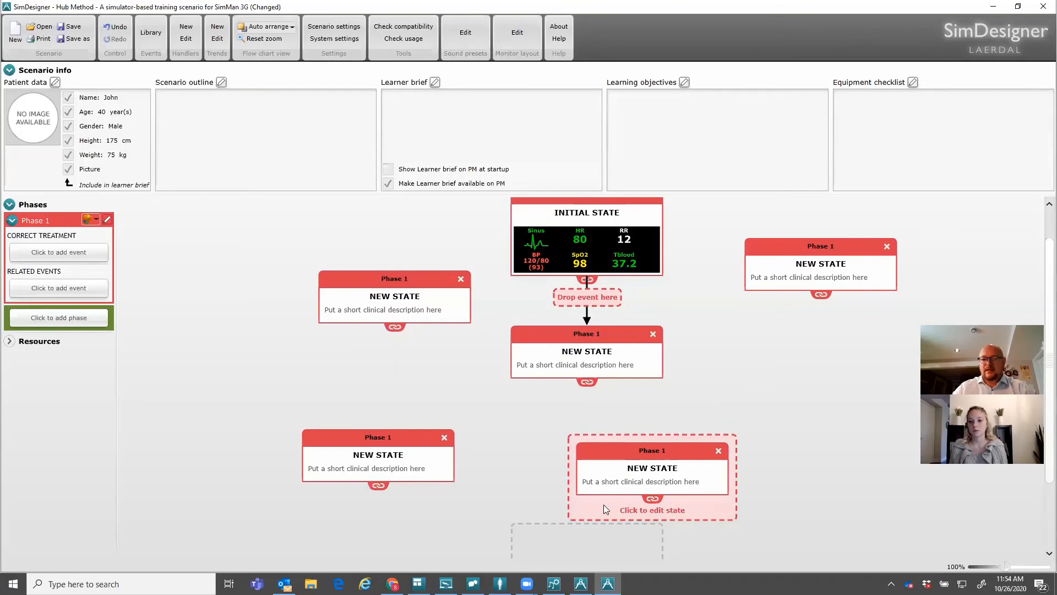
left_click(578, 534)
left_click_drag(583, 520, 826, 340)
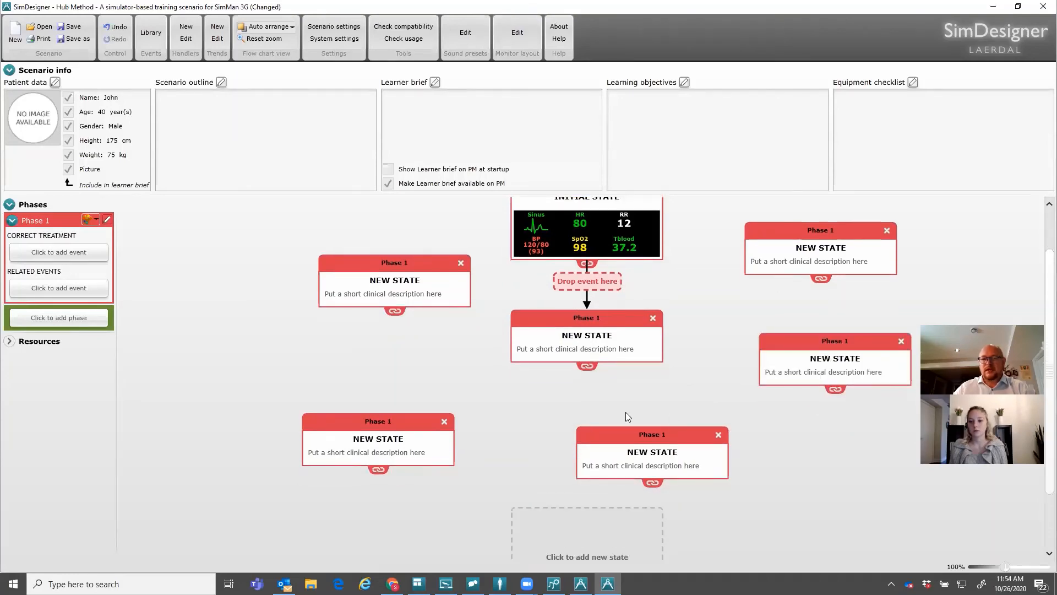
Link the central state and the upper-left state in both directions, moving the event boxes apart so both links are distinct
left_click_drag(587, 365, 451, 284)
left_click_drag(396, 311, 579, 350)
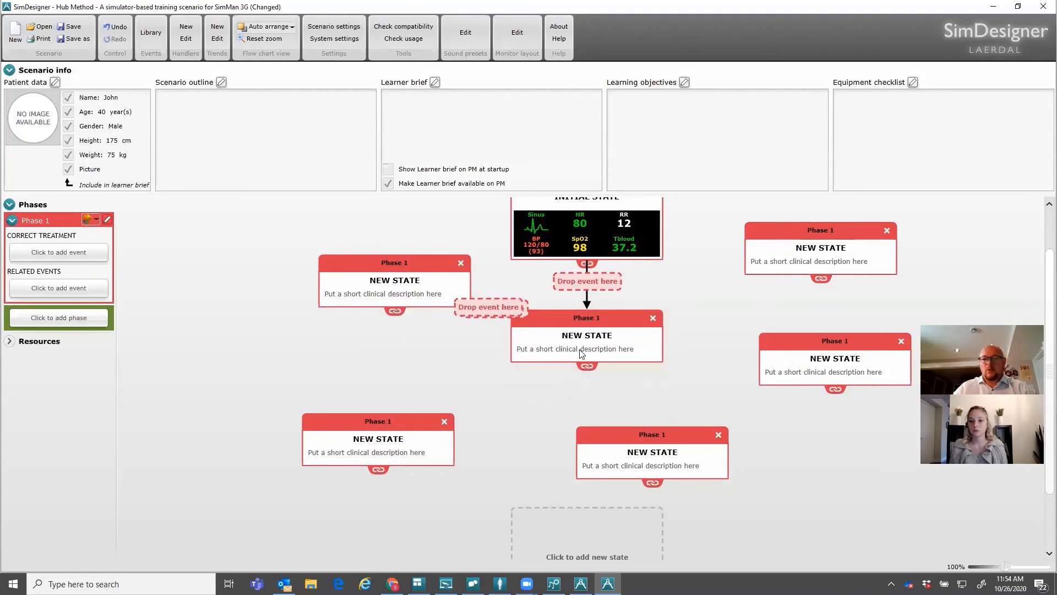
left_click_drag(483, 315, 403, 362)
left_click_drag(476, 311, 503, 285)
left_click_drag(586, 366, 434, 289)
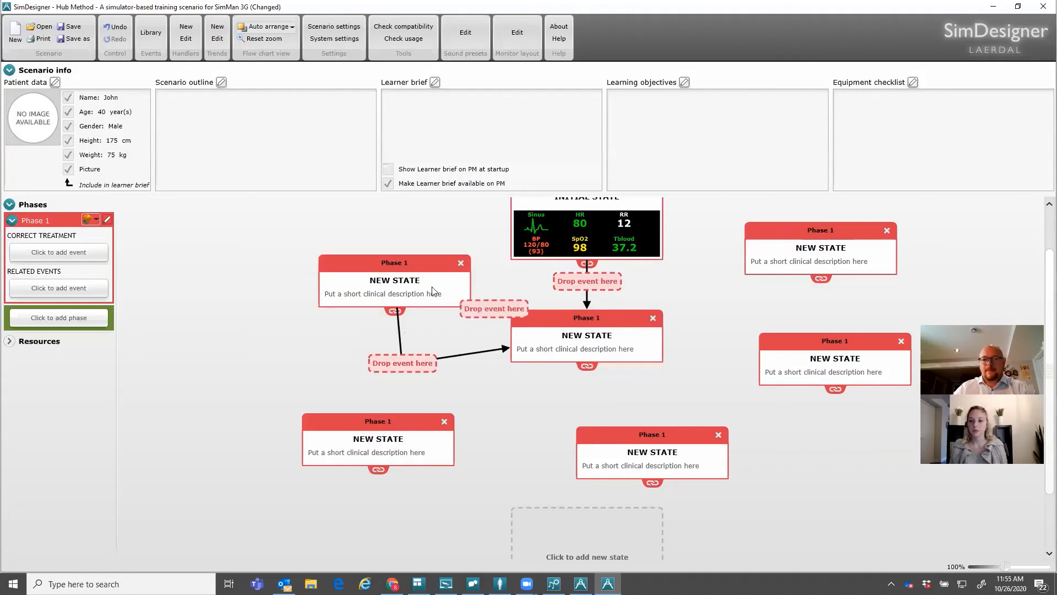
Rename the central state directly below the initial state as THE HUB
left_click(551, 339)
left_click_drag(317, 115, 203, 111)
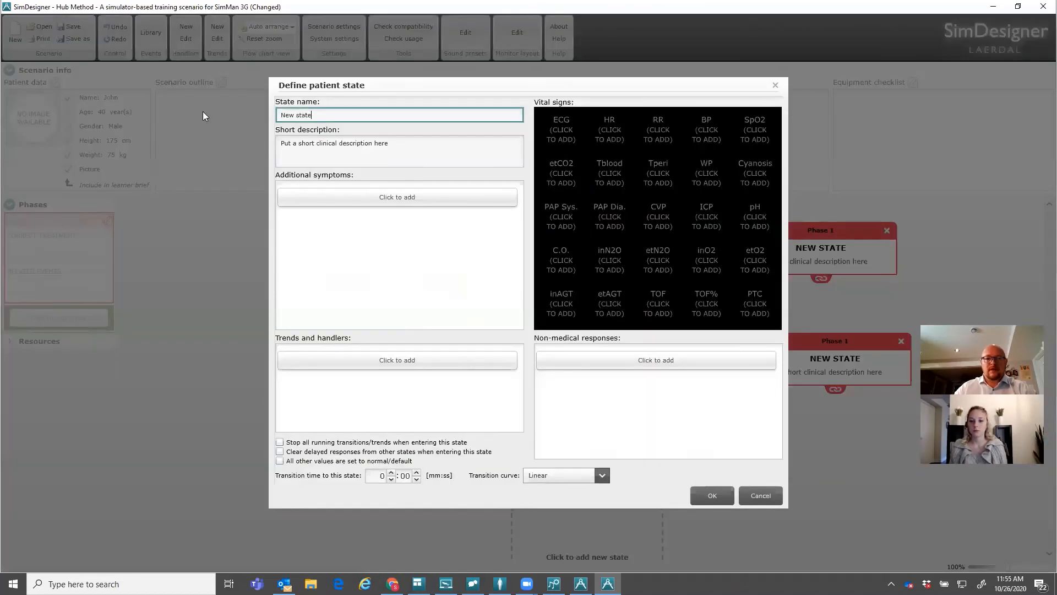
type("HU")
key("BackSpace")
key("BackSpace")
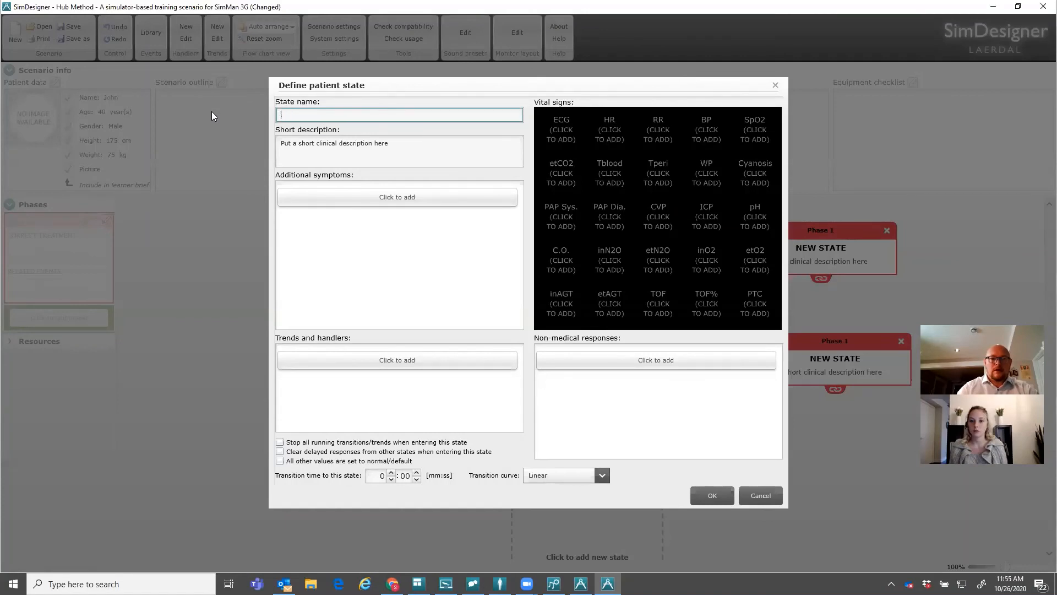
type("THE HUB")
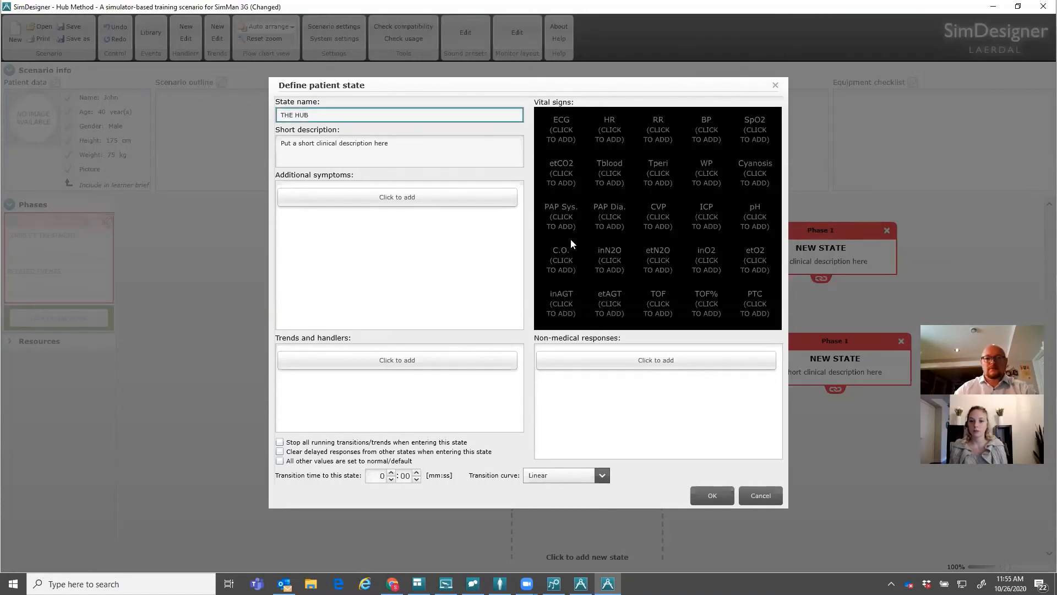
left_click(712, 495)
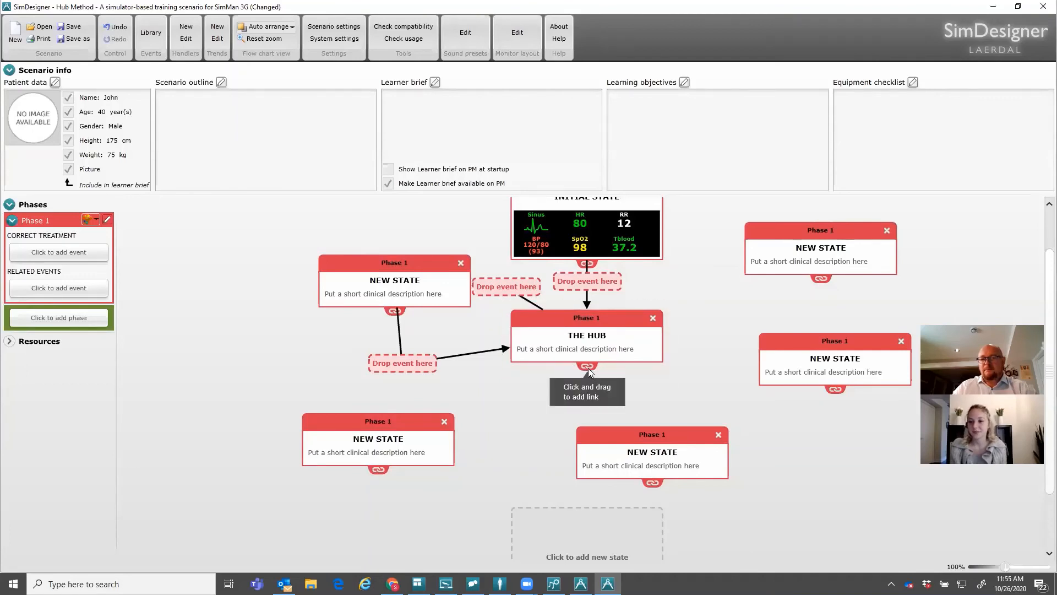
Link THE HUB in both directions with the upper-right and middle-right states, spacing out the event boxes on the links
left_click_drag(587, 365, 650, 375)
left_click_drag(728, 290, 733, 323)
left_click_drag(588, 366, 799, 373)
left_click_drag(712, 350, 713, 366)
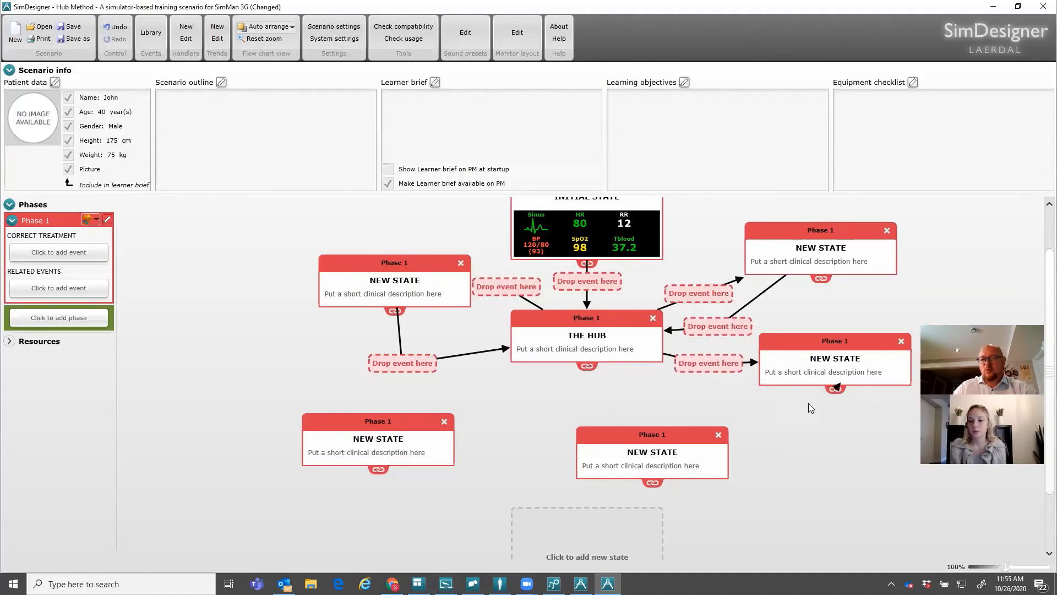
left_click_drag(835, 389, 606, 347)
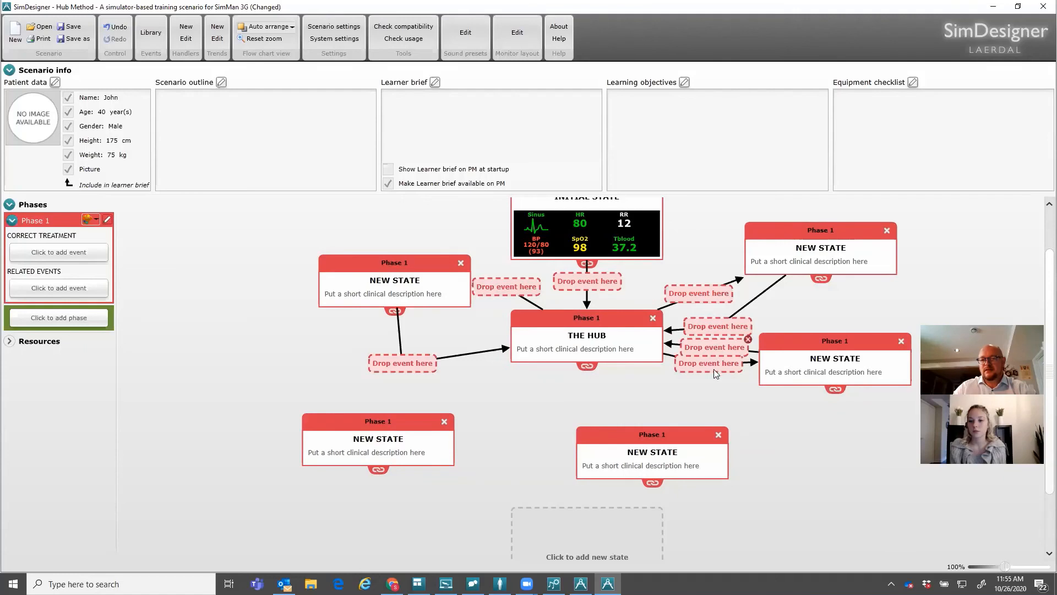
left_click_drag(714, 369, 700, 409)
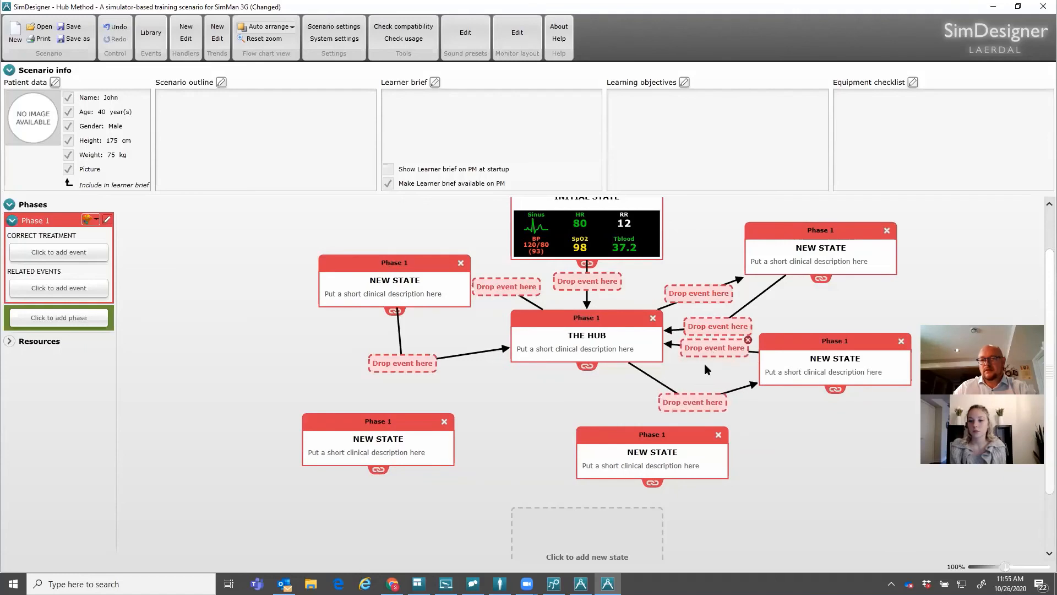
left_click_drag(713, 349, 705, 364)
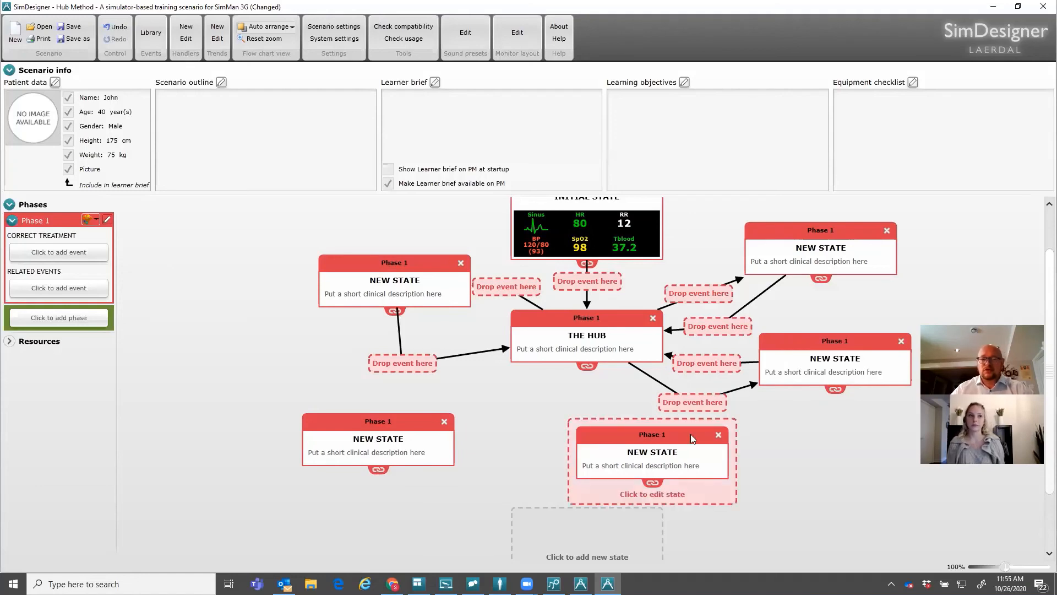
Create a trend with heart rate, respiration rate, SpO2 and blood pressure, and set its trend scale to 3 minutes
left_click(221, 33)
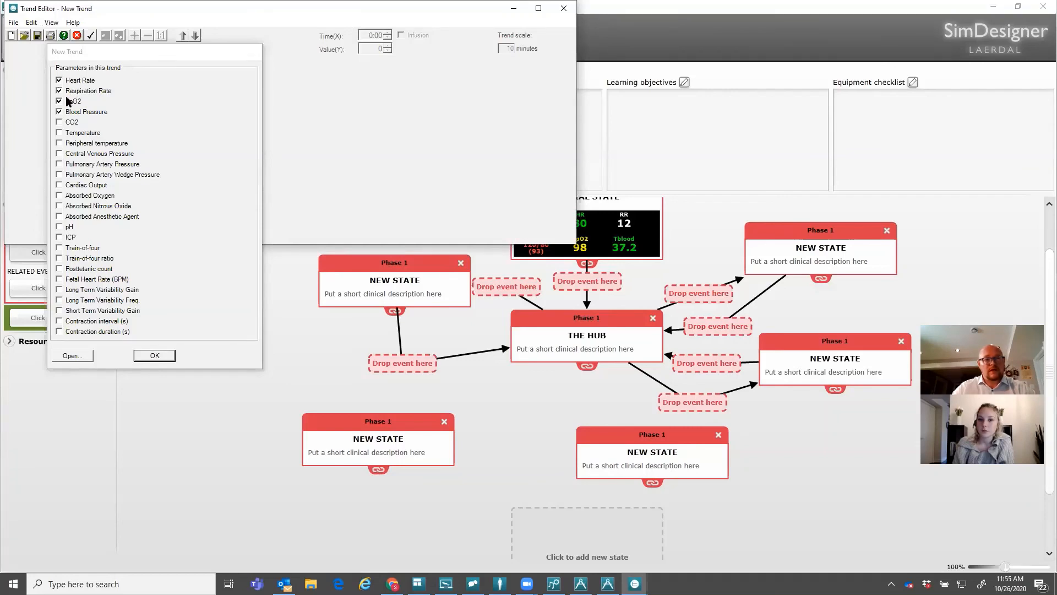
left_click(165, 355)
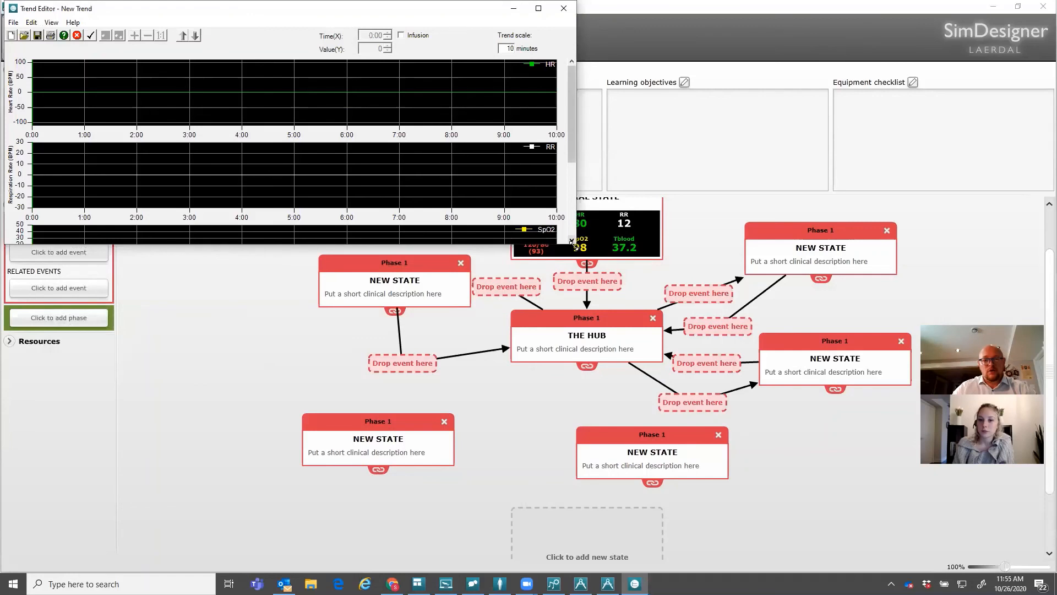
left_click_drag(573, 246, 714, 519)
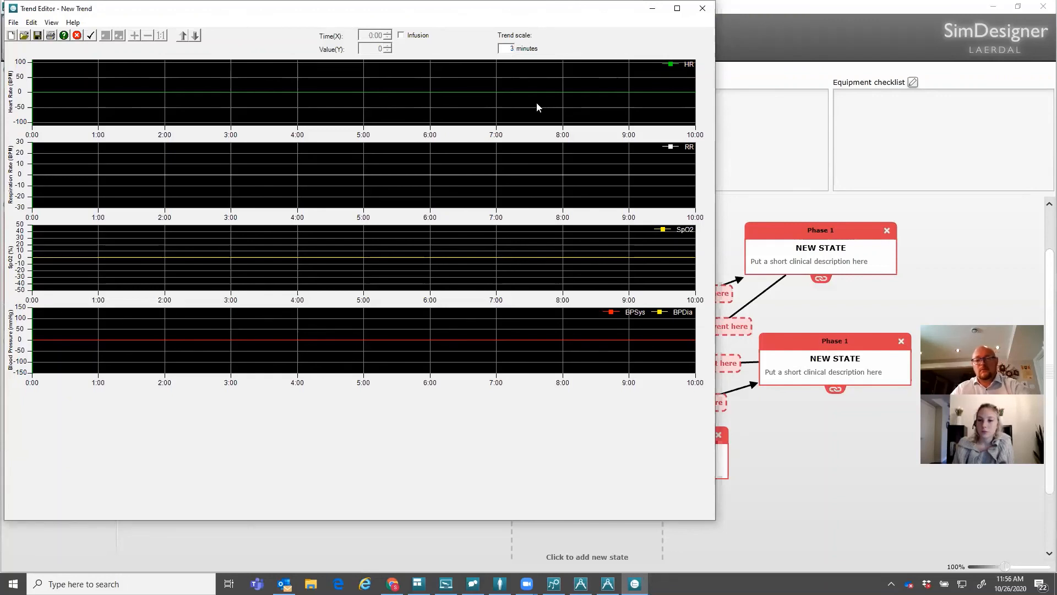
type("3")
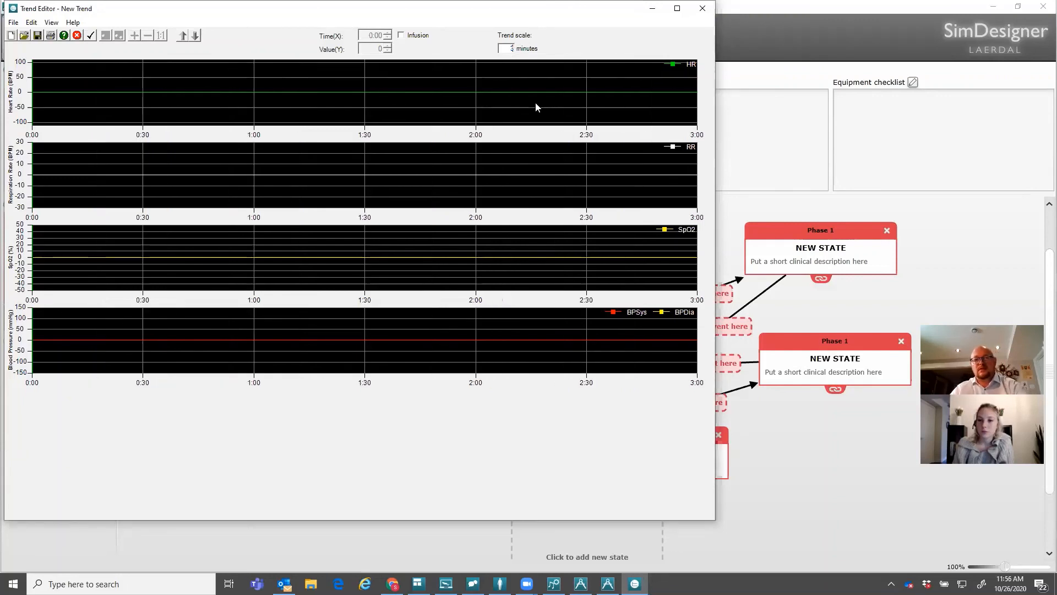
Place trend points at 2:00 for heart rate at about 28, respiration rate at about 10 and SpO2 at about -11
left_click(476, 94)
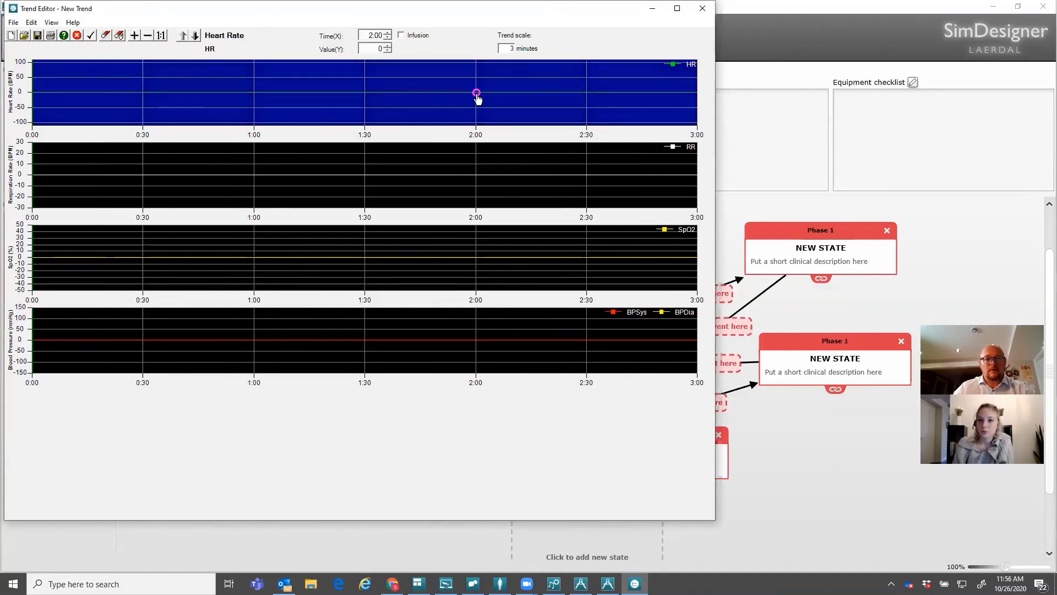
left_click_drag(477, 95, 477, 86)
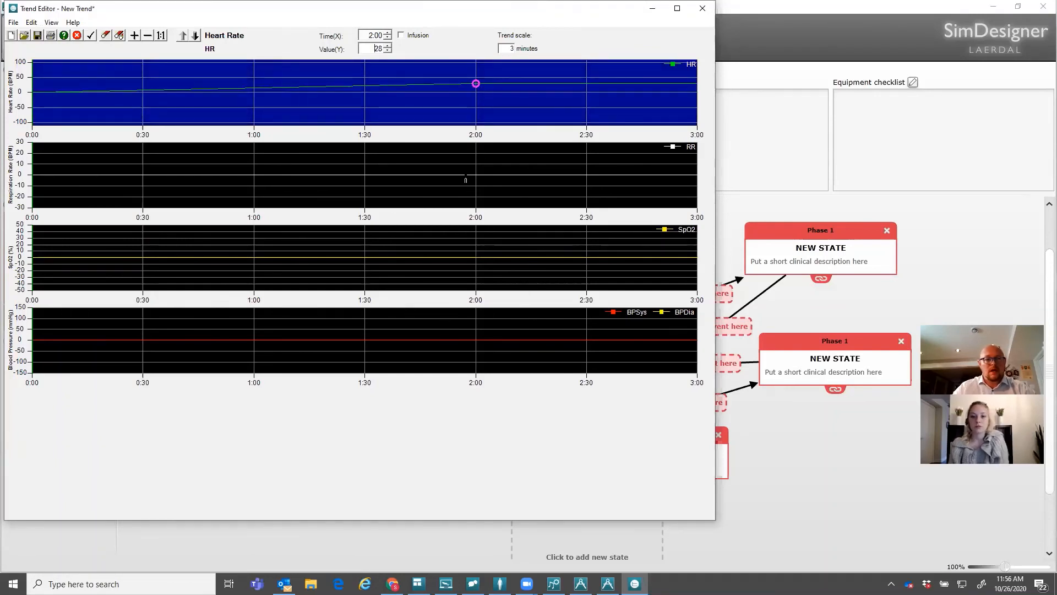
left_click(474, 175)
left_click_drag(475, 176, 475, 168)
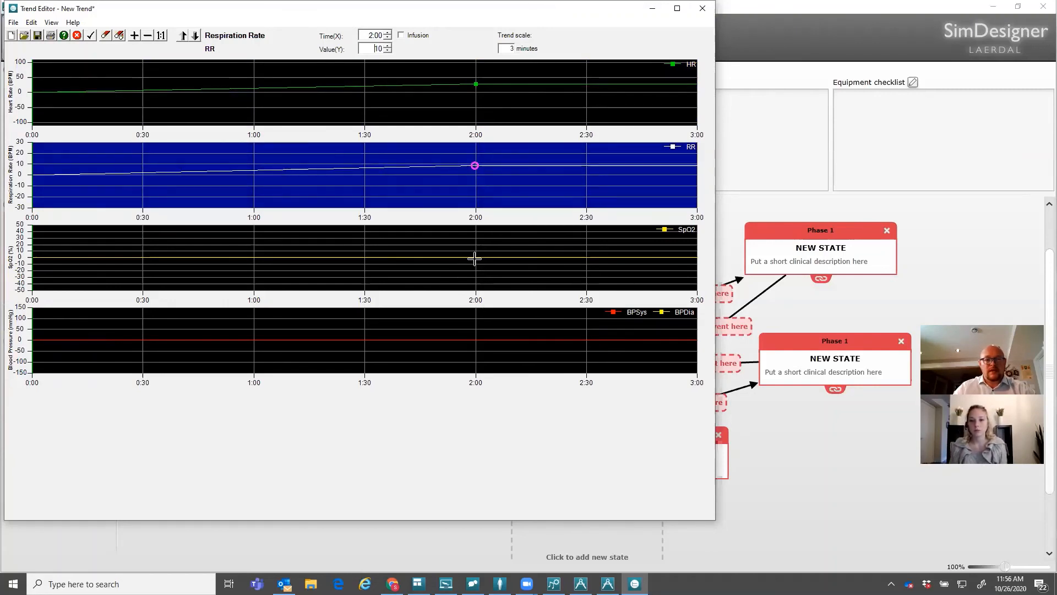
left_click_drag(477, 264, 475, 266)
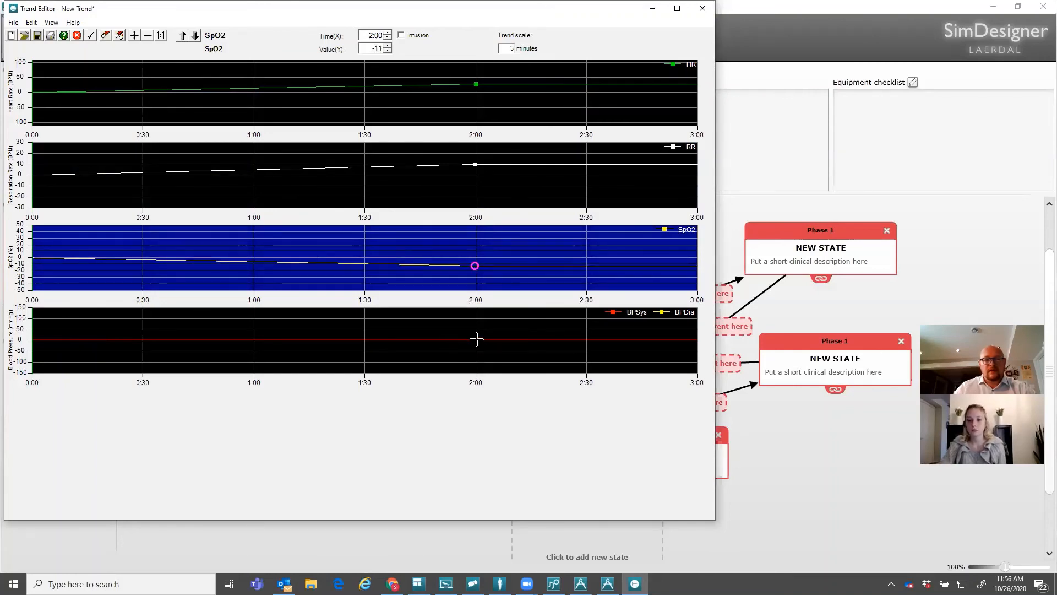
Add a blood pressure point at 2:00, uncouple it with diastolic at about -47, and close the trend without saving
left_click_drag(477, 345, 476, 342)
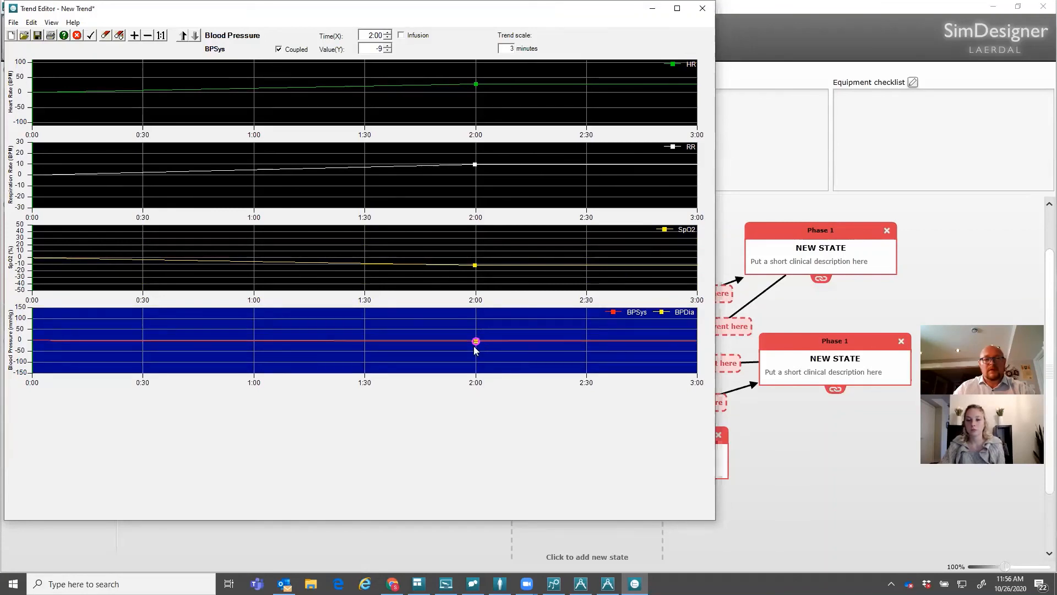
left_click(279, 50)
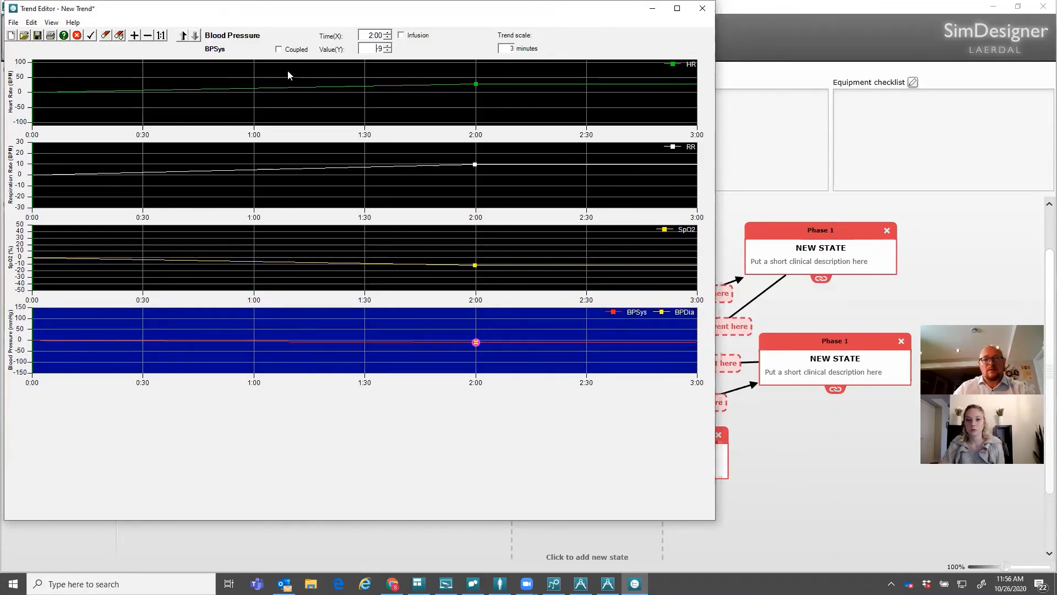
mouse_move(476, 342)
left_mouse_down()
mouse_move(476, 327)
mouse_move(477, 355)
left_mouse_up()
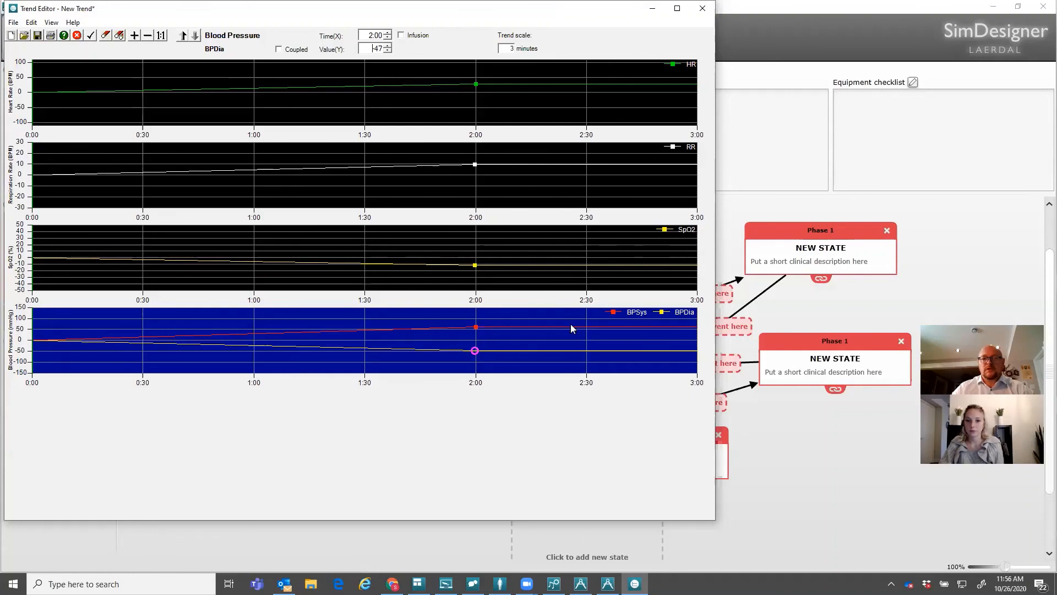
left_click(702, 8)
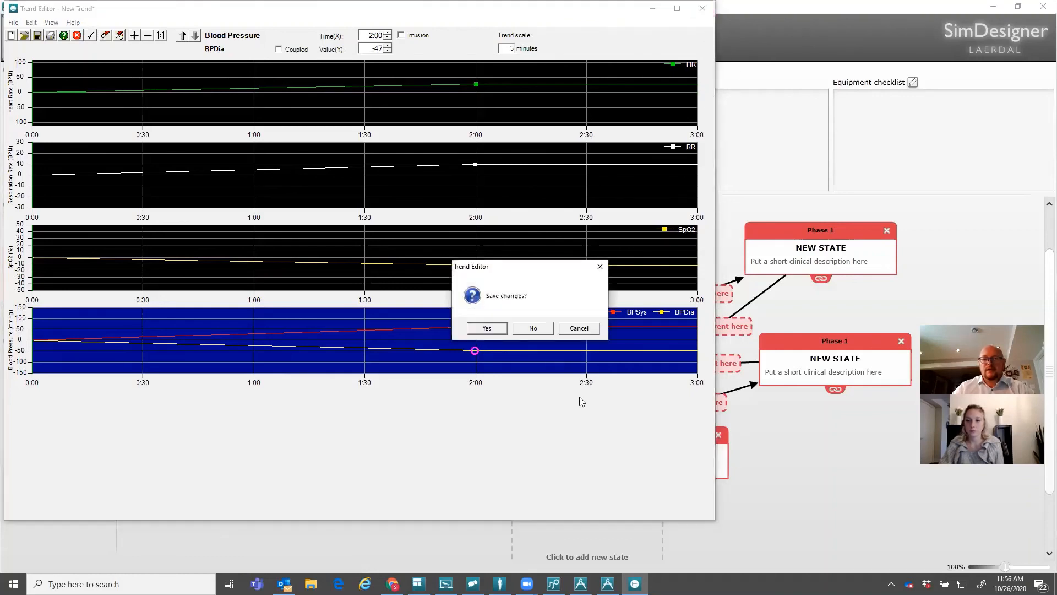
left_click(533, 328)
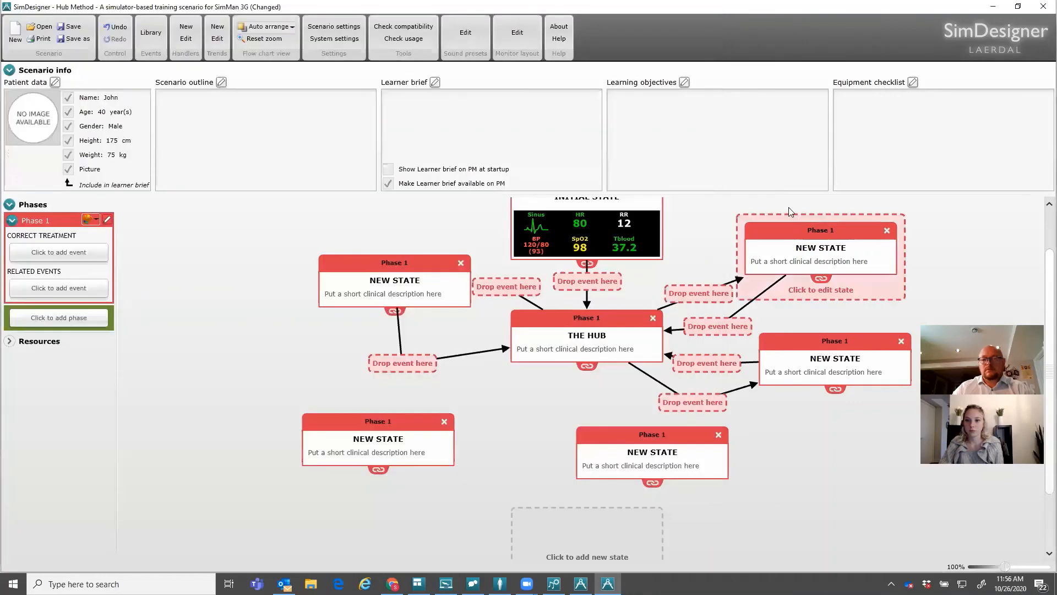
Add the existing NTG Mild trend to the upper-right state, set to start on entry
double_click(818, 256)
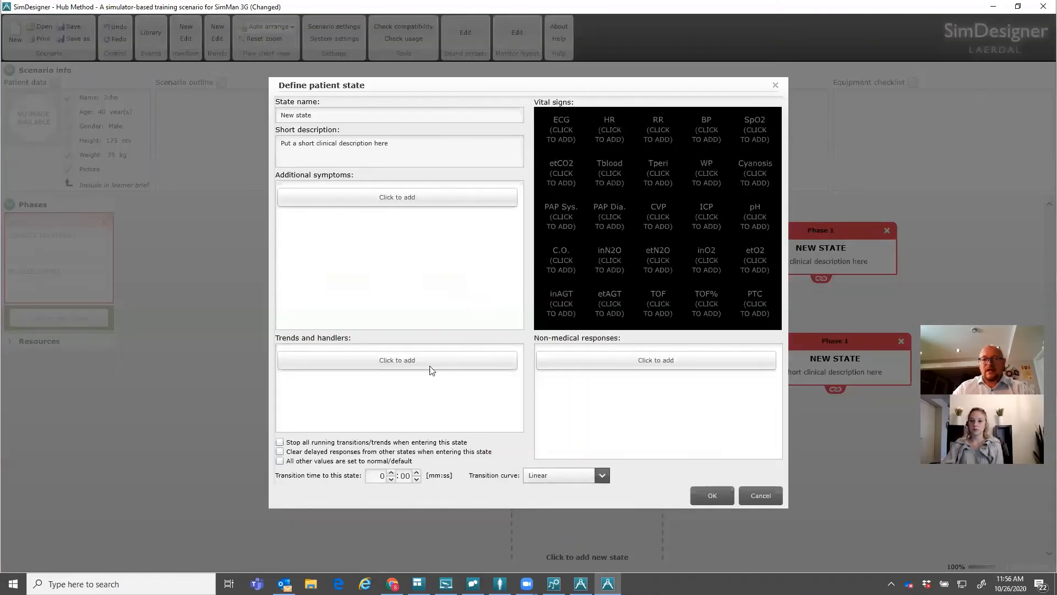
left_click(374, 366)
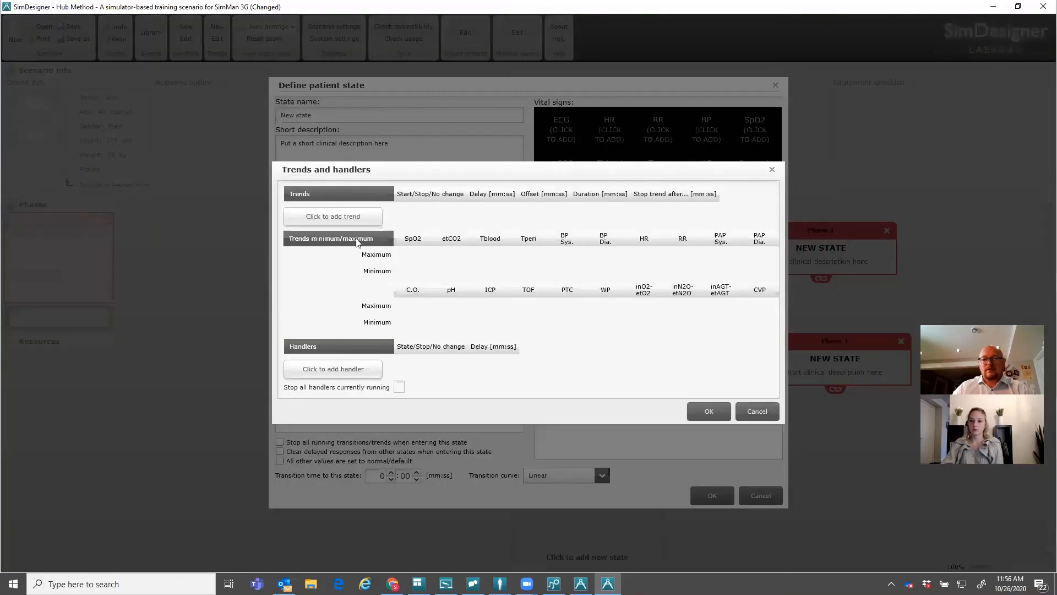
left_click(337, 217)
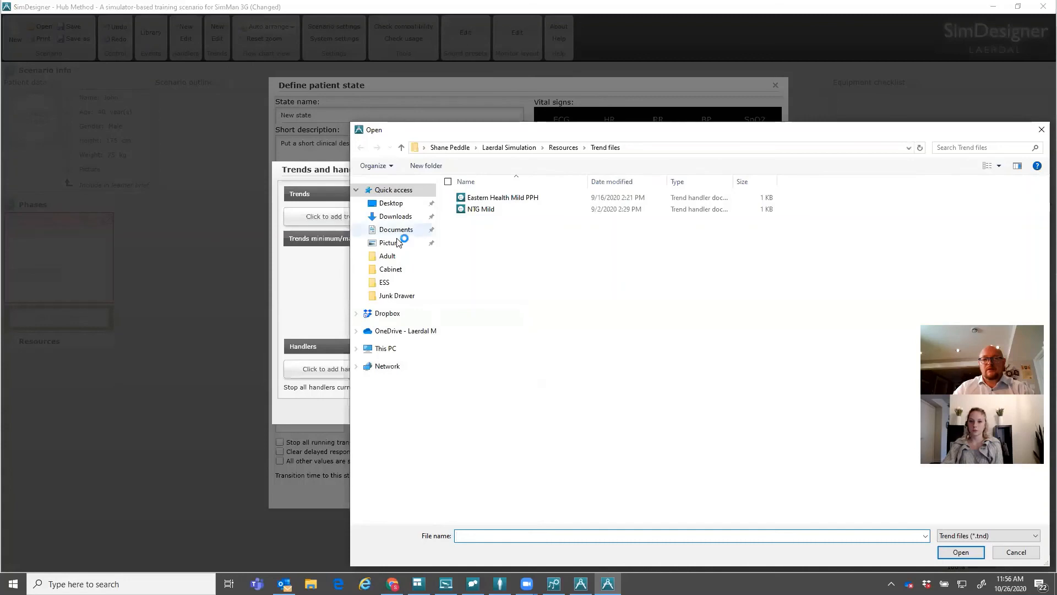
double_click(481, 210)
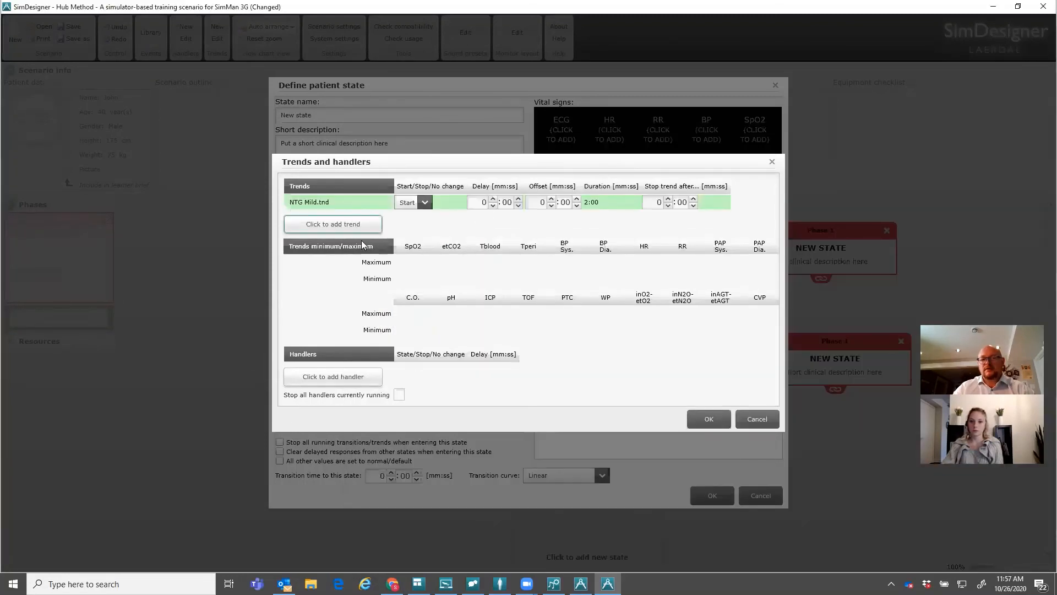
left_click(709, 419)
left_click(714, 493)
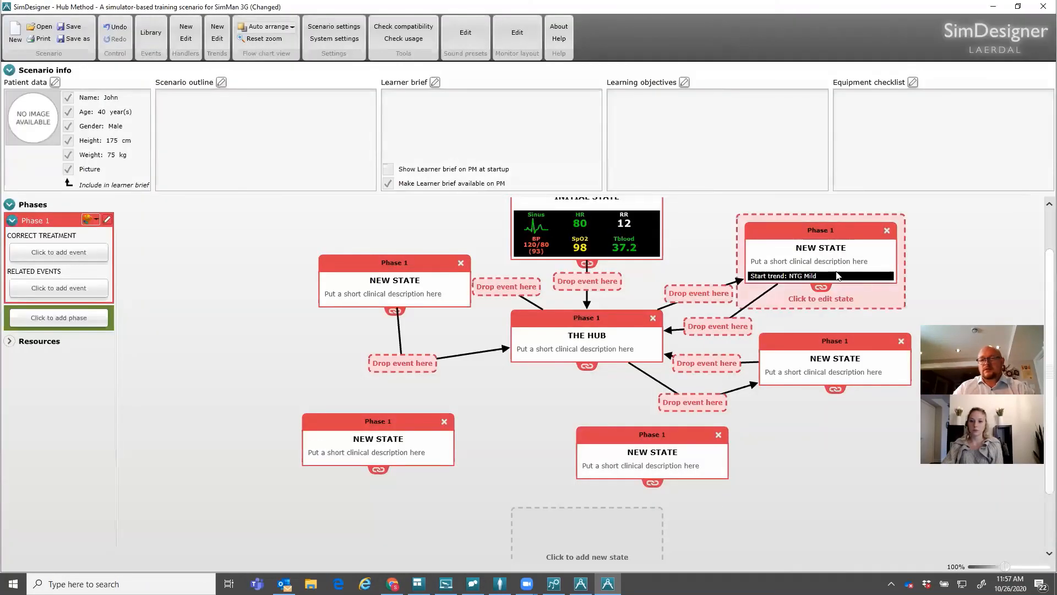
Add Nitroglycerin as a correct treatment in Phase 1 and assign it to the link from The Hub to the NTG Mild state
left_click(46, 293)
left_click(49, 254)
left_click(48, 254)
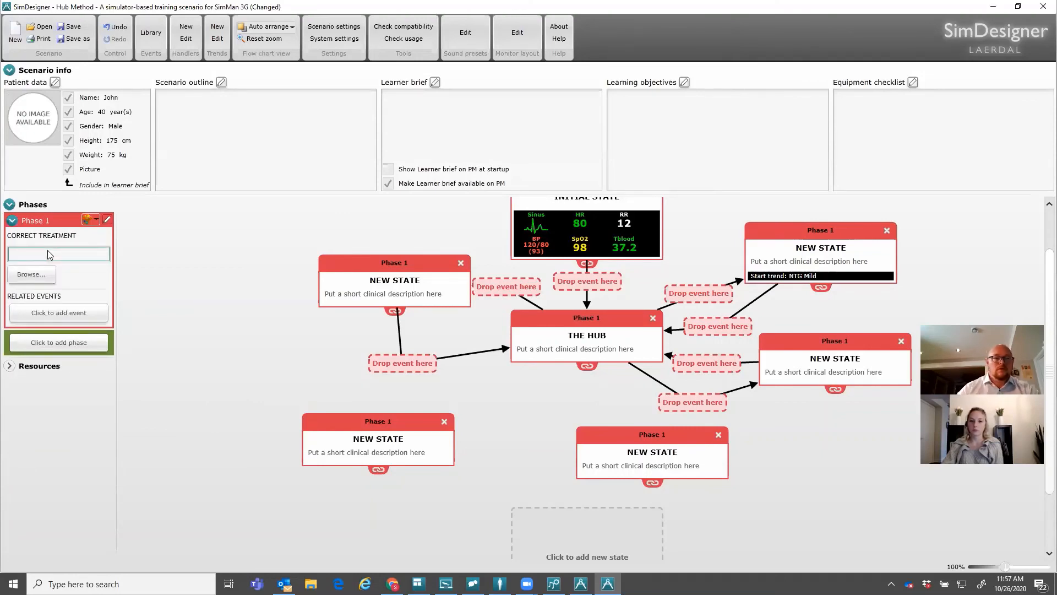
type("nitr")
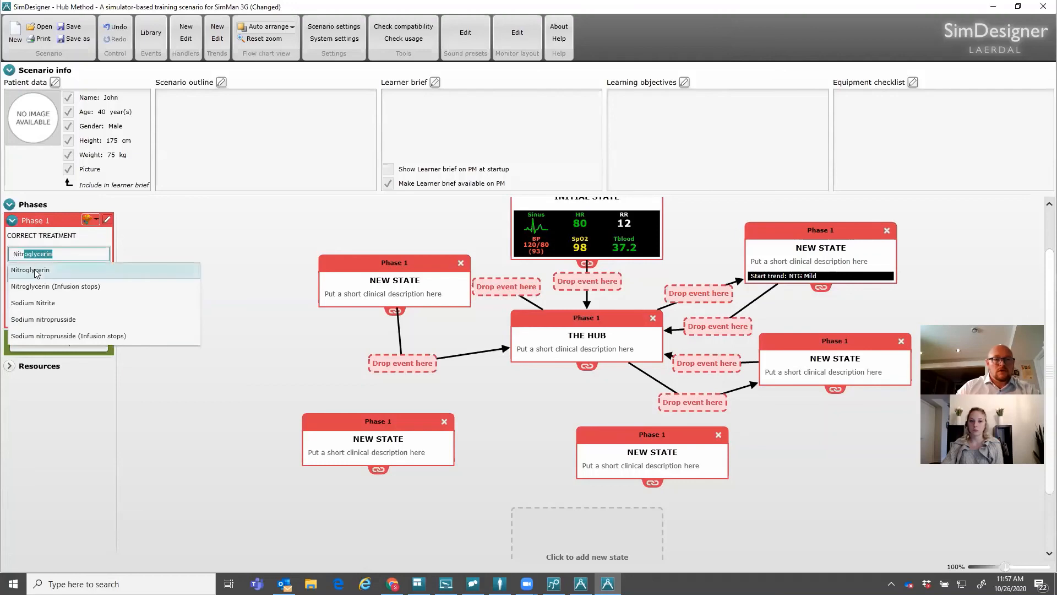
left_click(37, 269)
left_click_drag(33, 255, 701, 295)
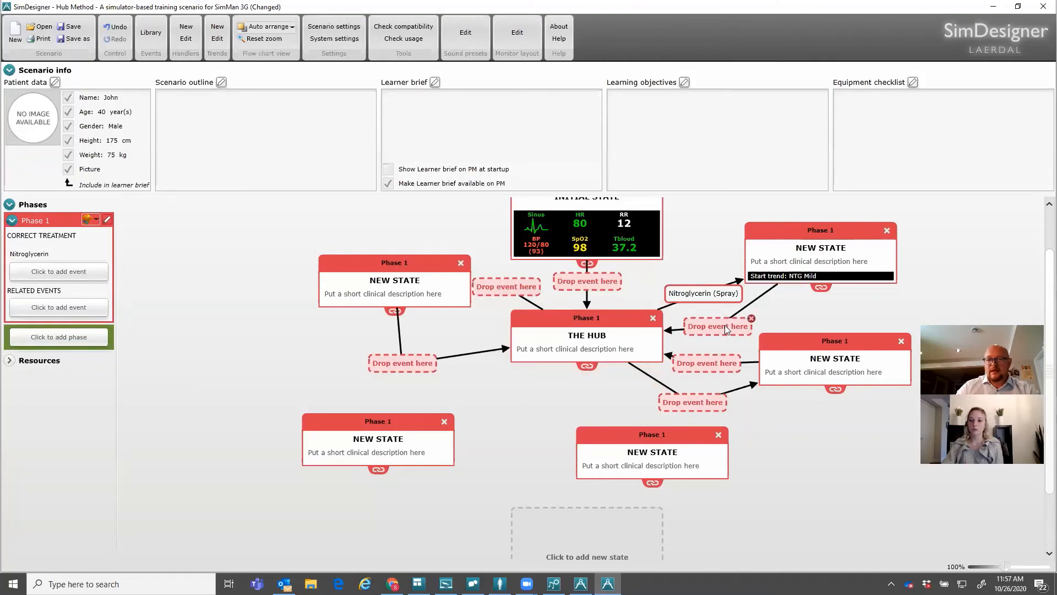
Add a Time in state event and assign it to the NTG Mild state's return link to The Hub, triggering at 0:02 or more
left_click(58, 271)
type("Time in handler")
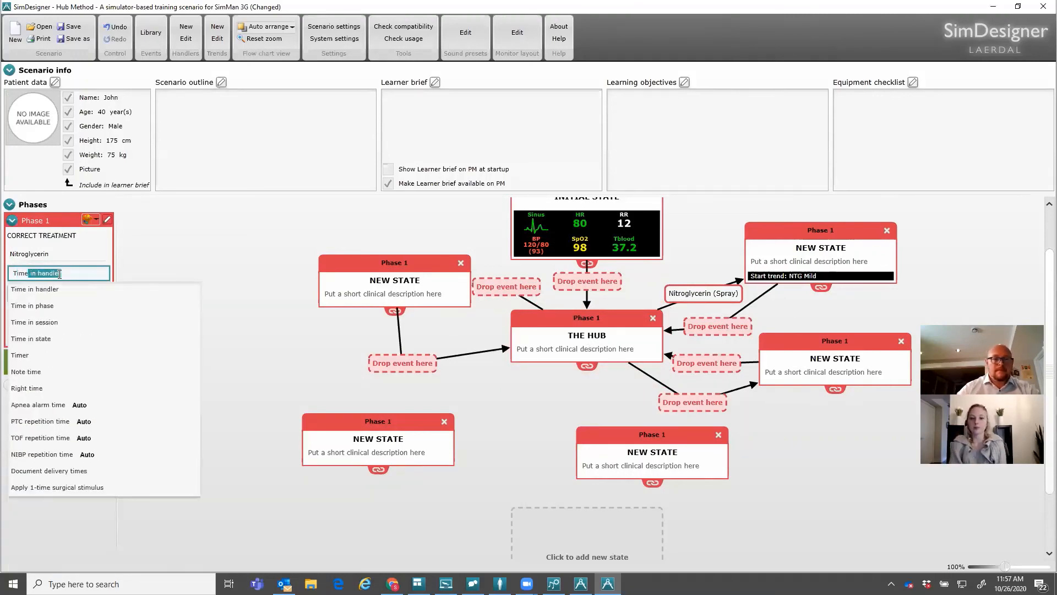
left_click(47, 341)
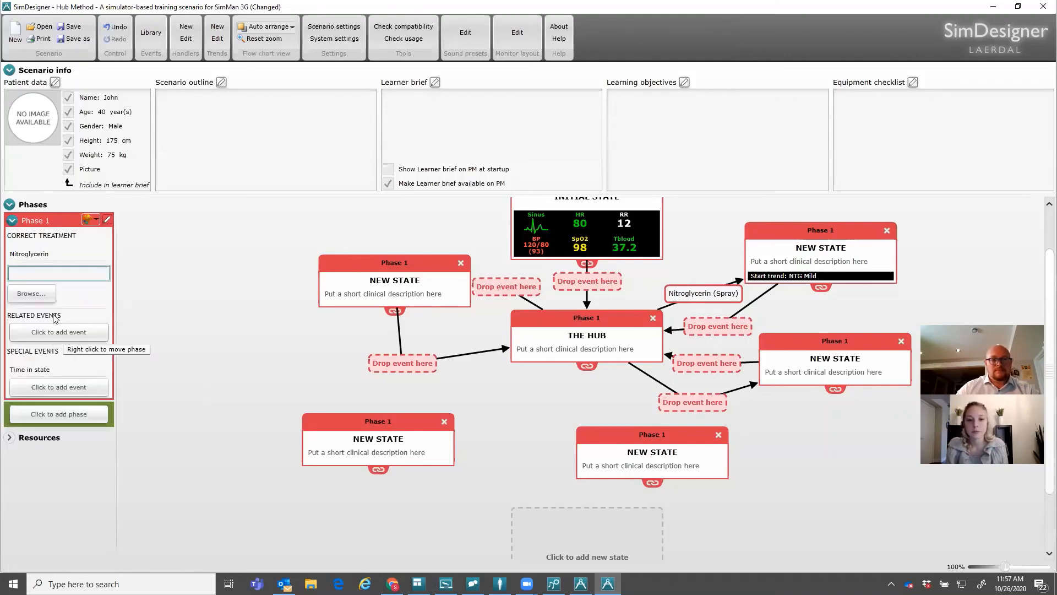
left_click_drag(39, 374, 729, 332)
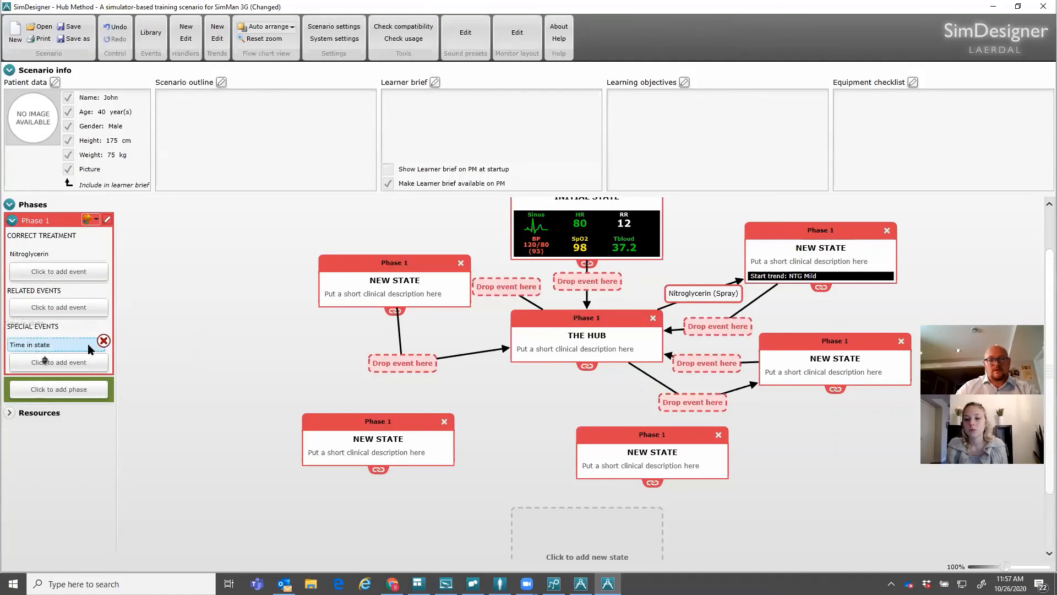
left_click_drag(719, 326, 720, 327)
left_click(544, 293)
left_click(545, 292)
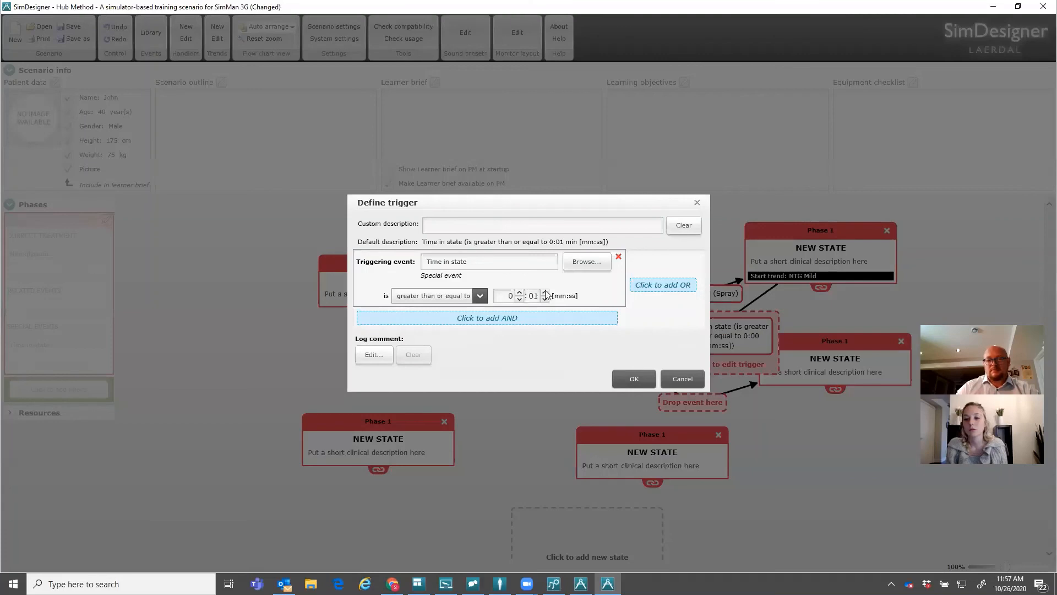
left_click(633, 380)
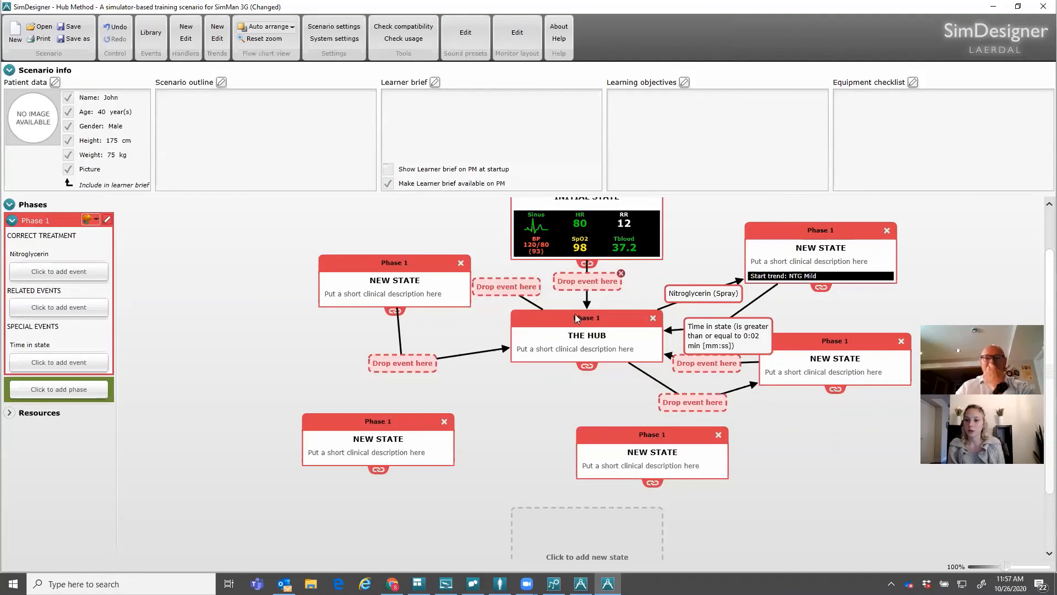
Move the upper-left state farther from The Hub, add Morphine as a related event, and assign it to the link leading to that state
left_click_drag(387, 268, 304, 266)
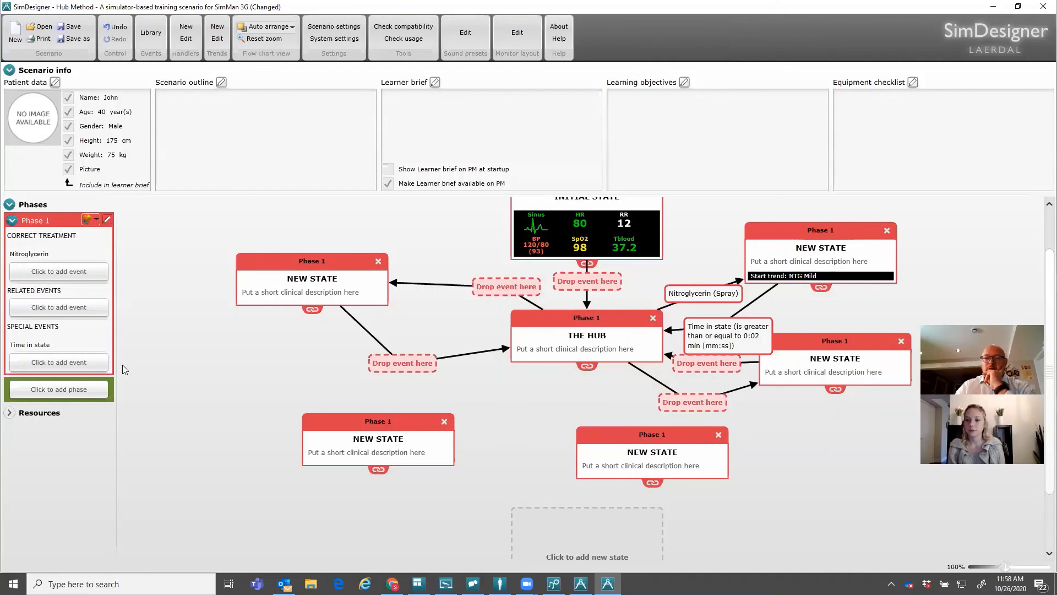
left_click(63, 308)
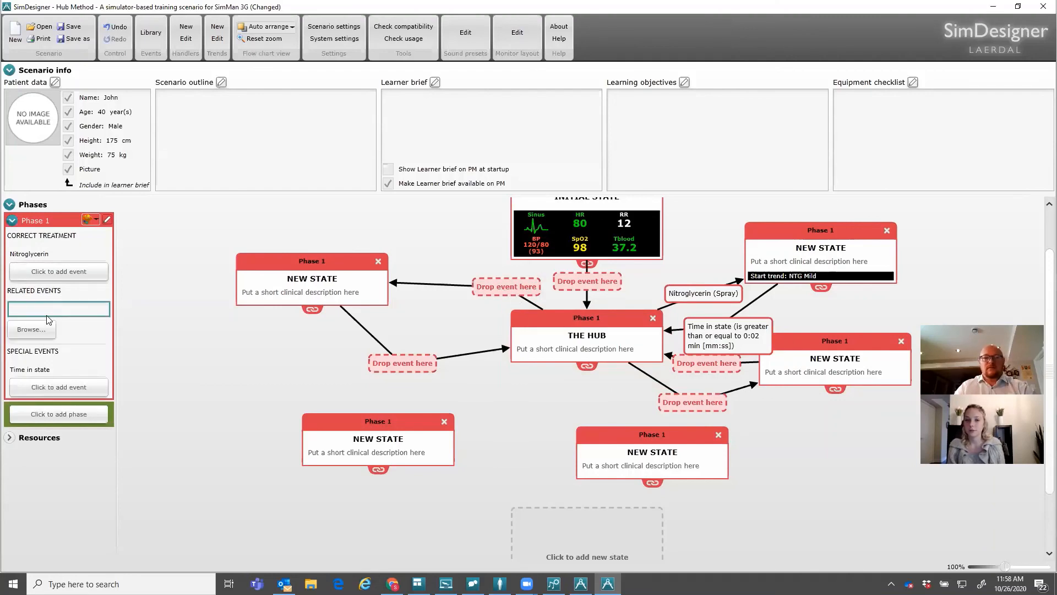
type("m")
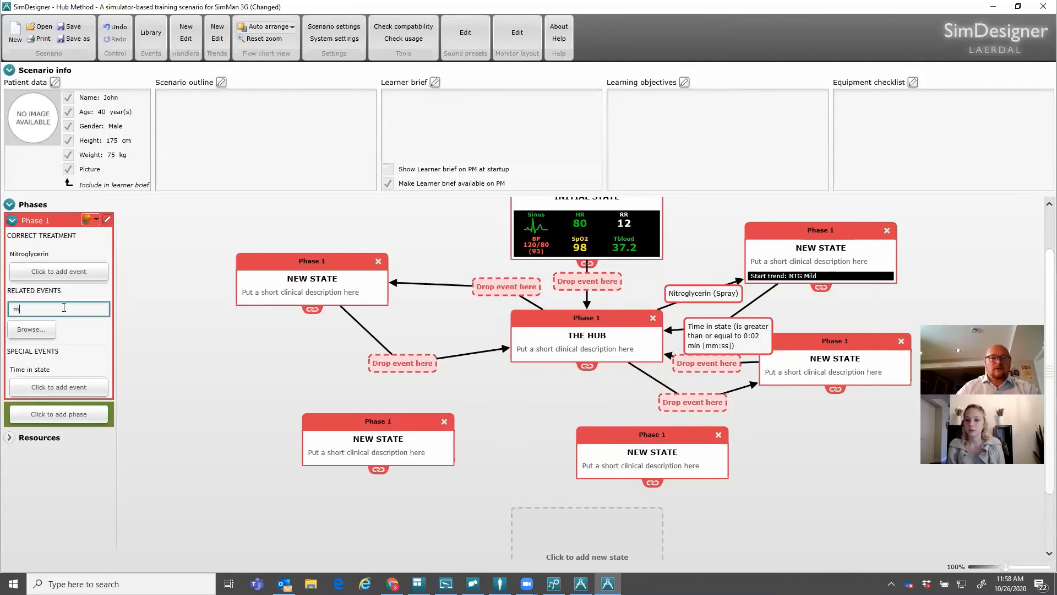
type("orphine")
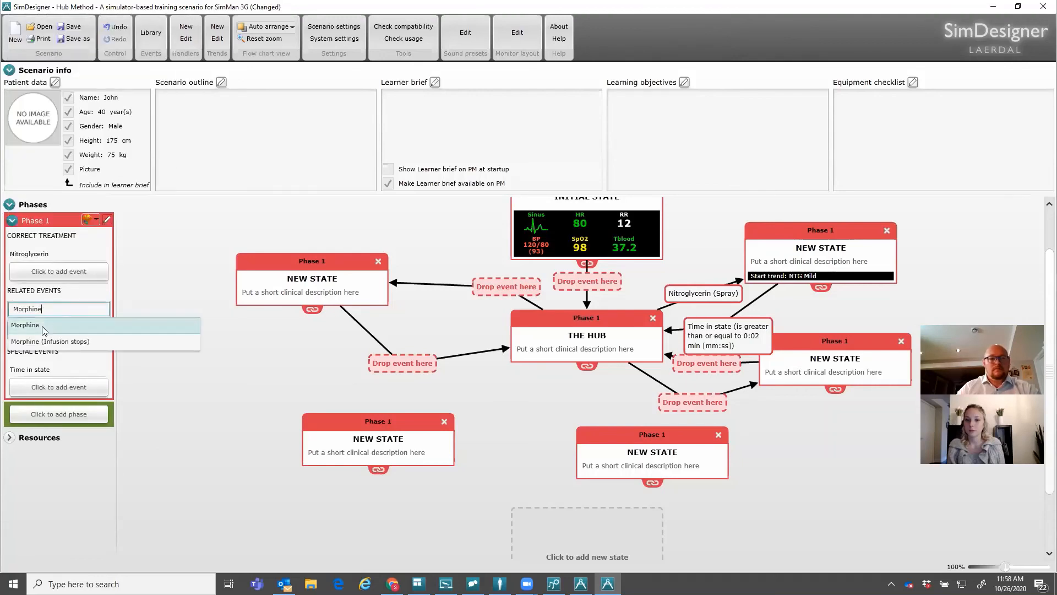
left_click(26, 325)
left_click_drag(24, 309, 499, 282)
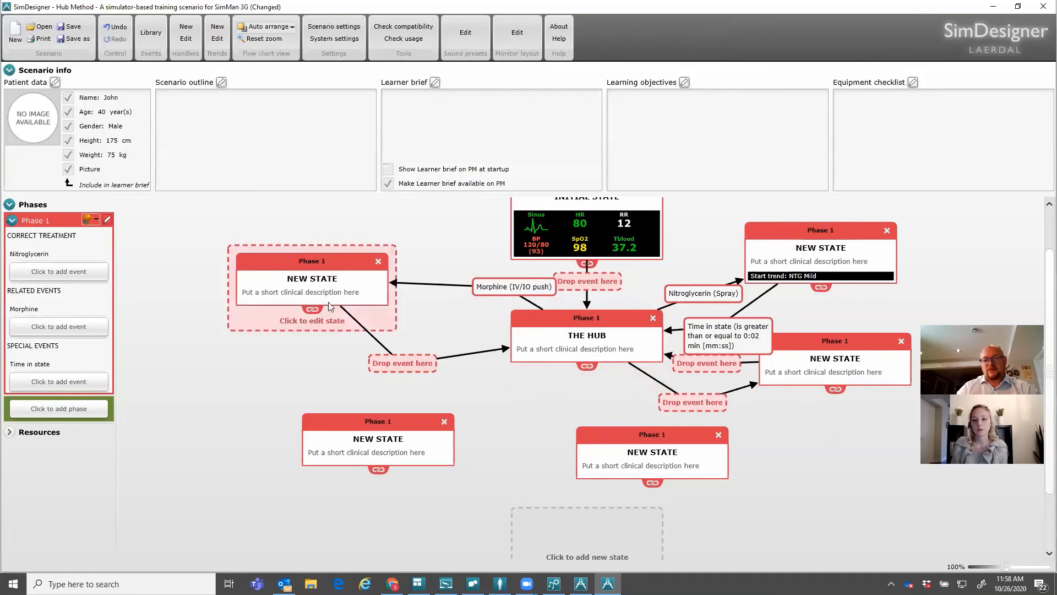
Examine the transition time in the definition of the NTG Mild state
left_click(853, 247)
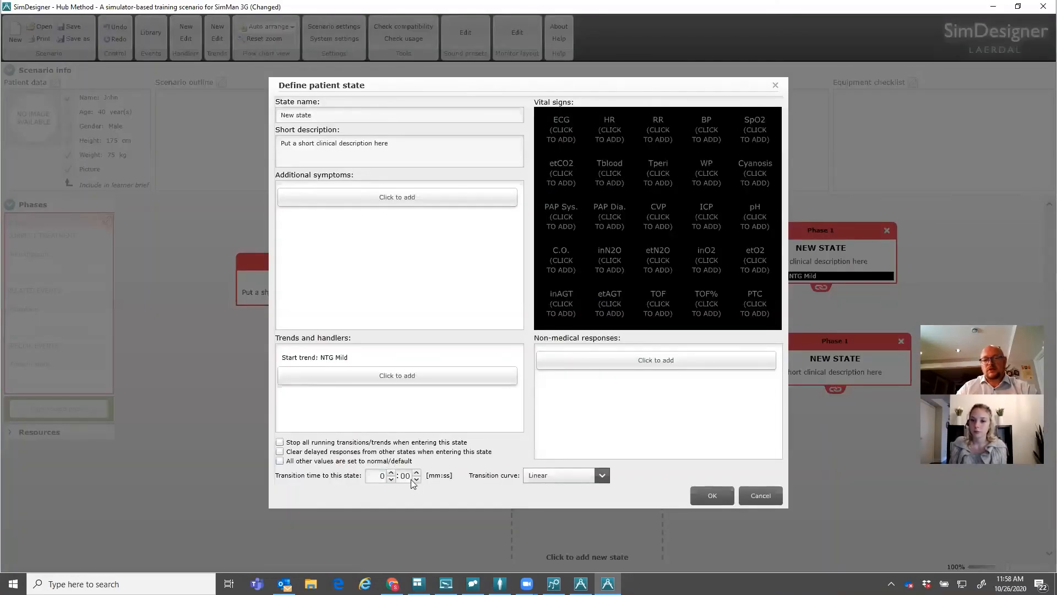
left_click(410, 479)
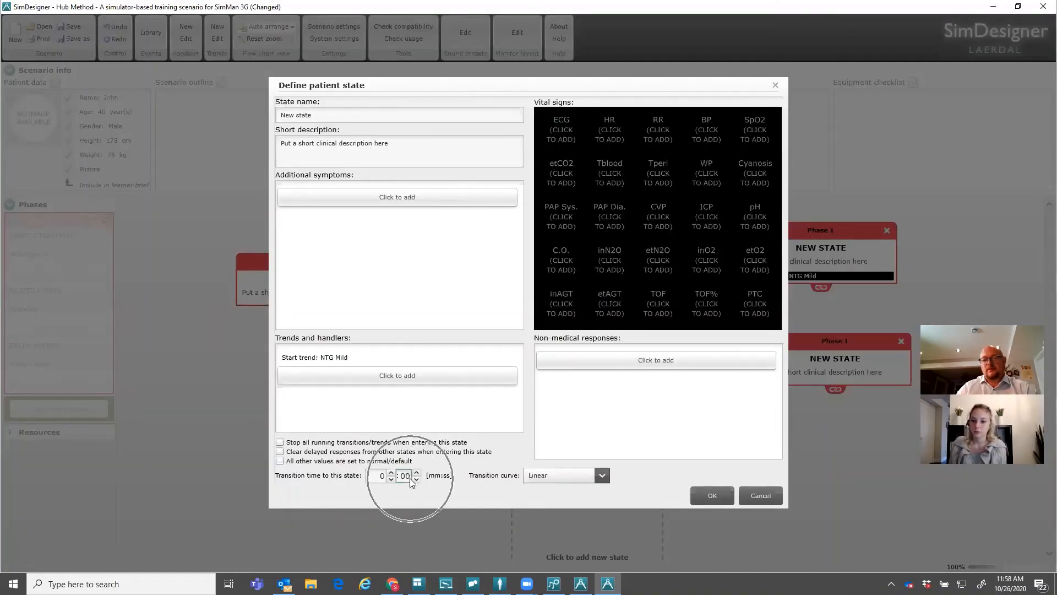
left_click(701, 493)
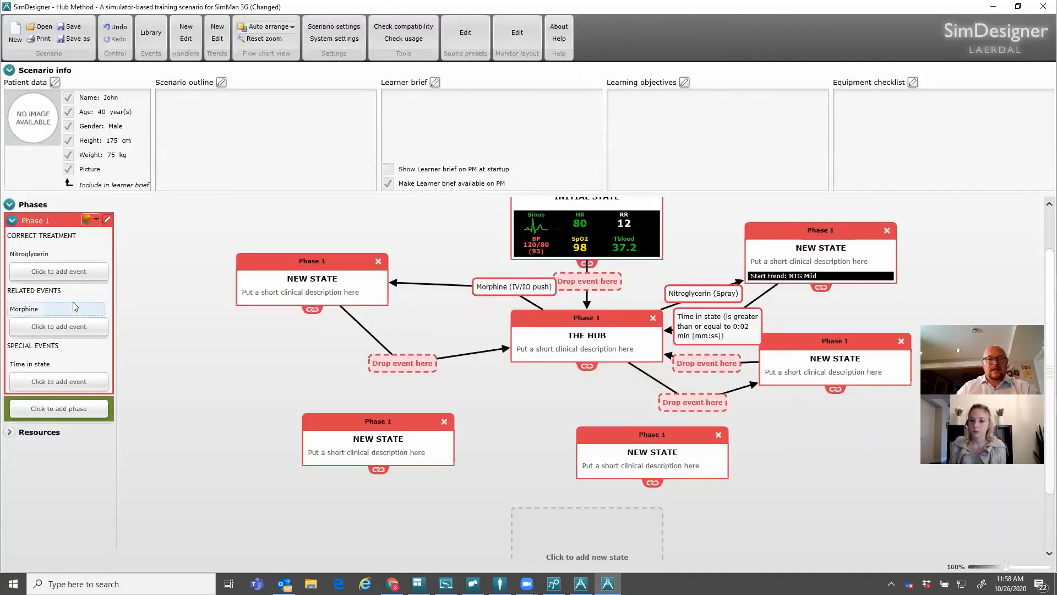
Assign Time in state to the upper-left state's return link to The Hub, triggering at greater than or equal to 0:02
left_click_drag(45, 364, 390, 360)
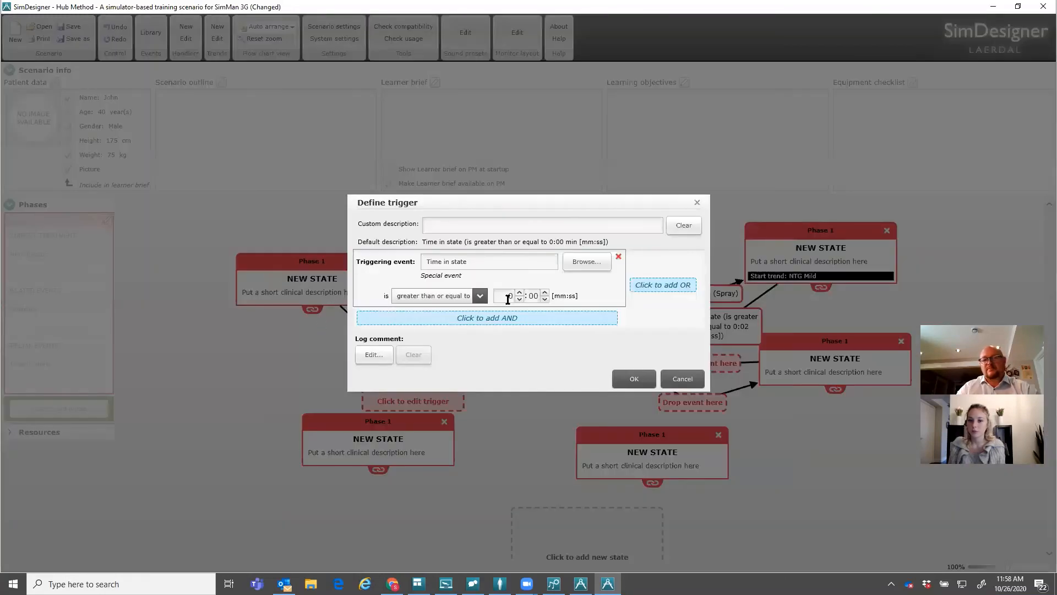
left_click(545, 293)
left_click(544, 292)
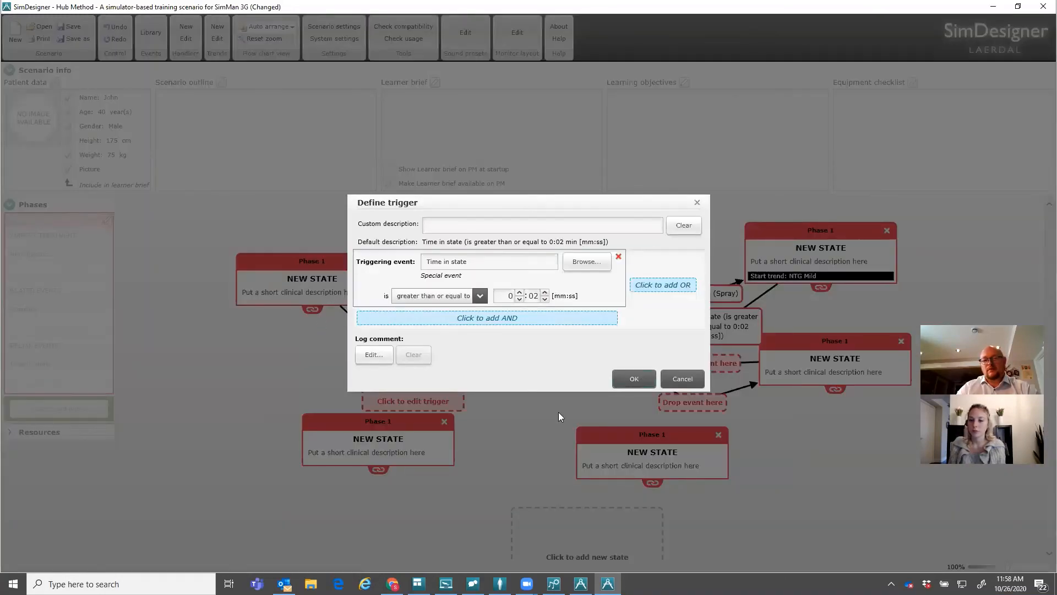
left_click(634, 379)
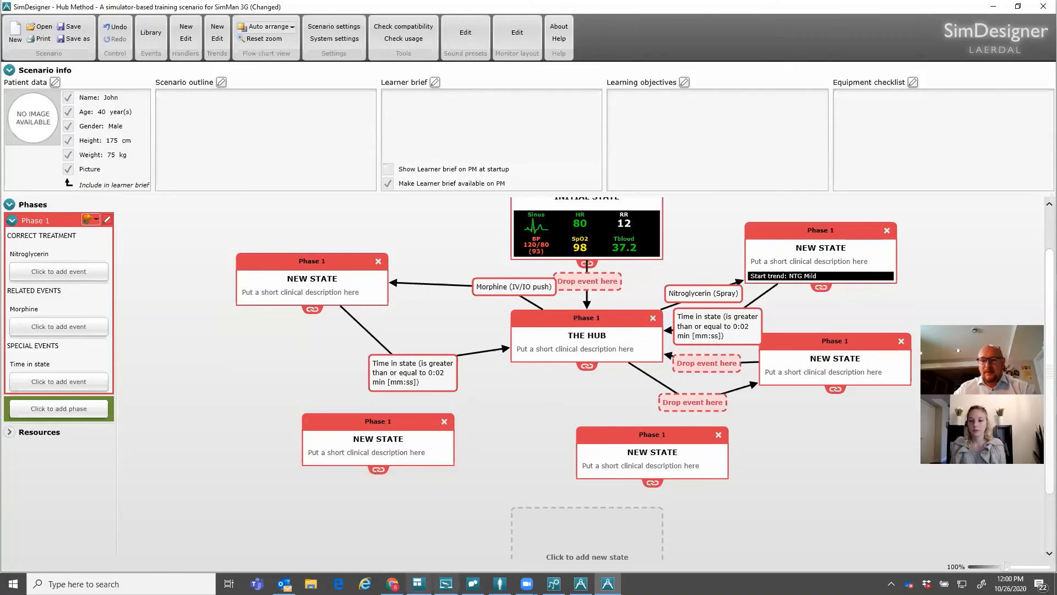
Switch to LLEAP, exit the paused Healthy patient session, and choose Automatic Mode for a new session
left_click(500, 584)
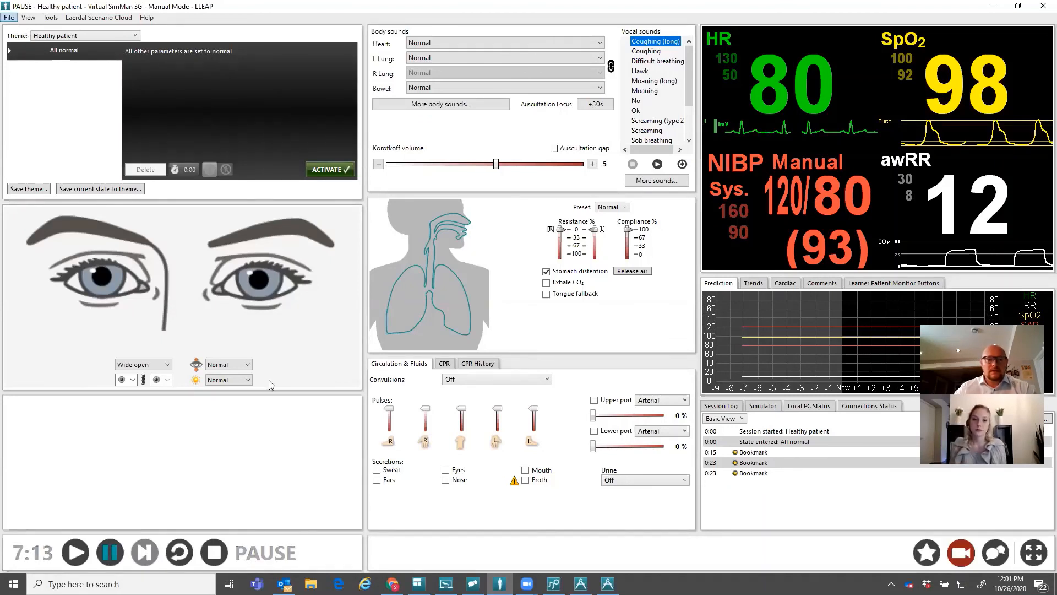
left_click(581, 584)
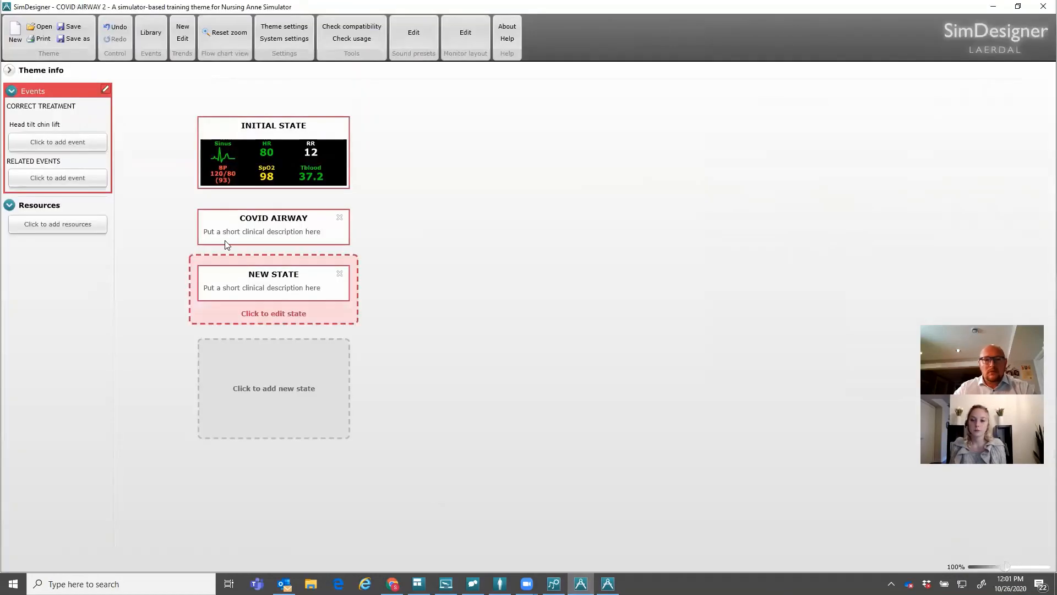
left_click(608, 583)
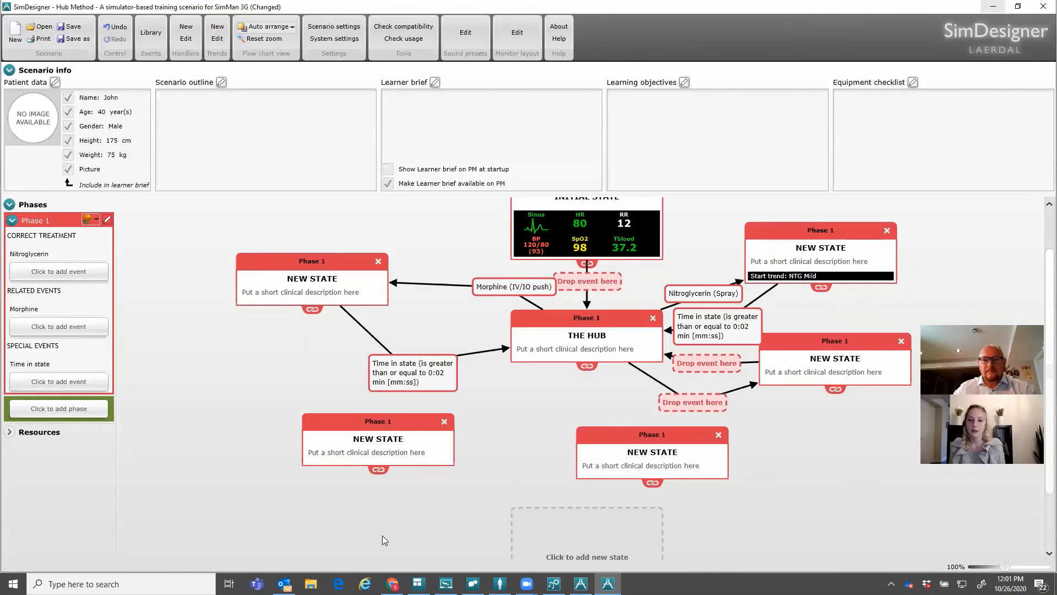
left_click(499, 582)
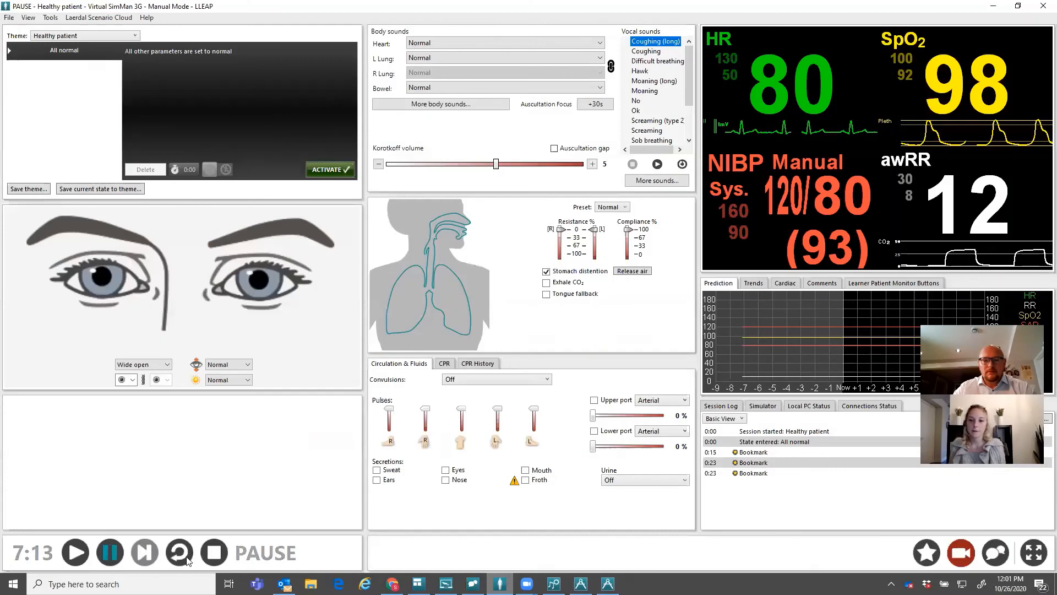
left_click(8, 17)
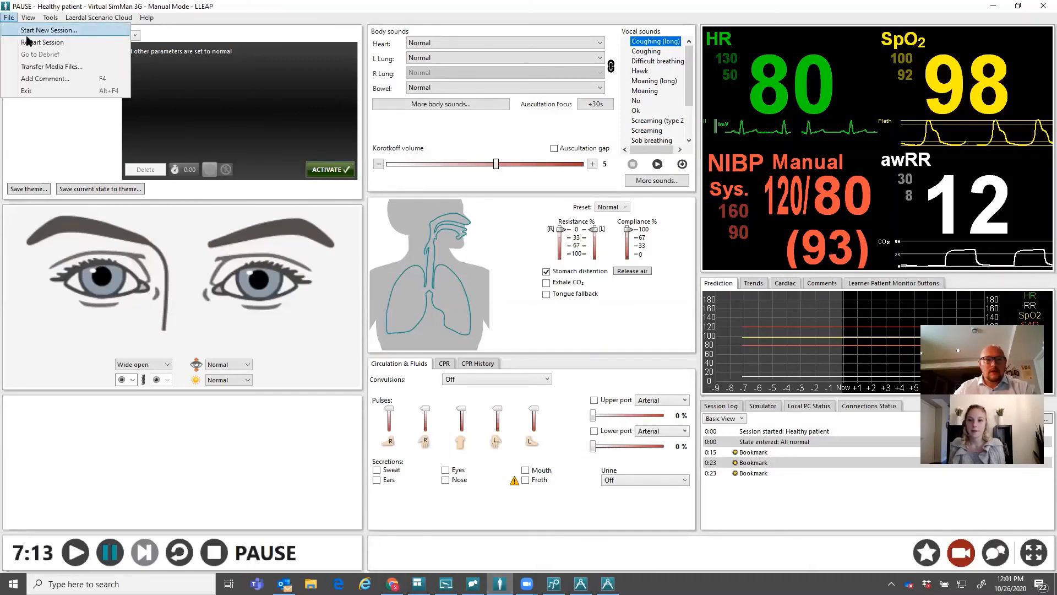
left_click(42, 90)
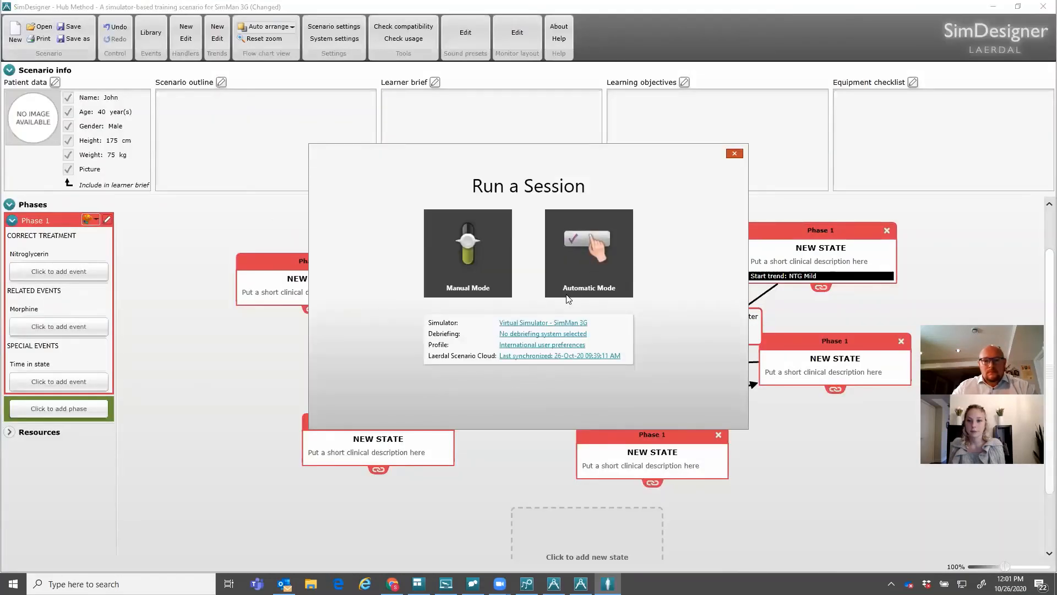
left_click(589, 260)
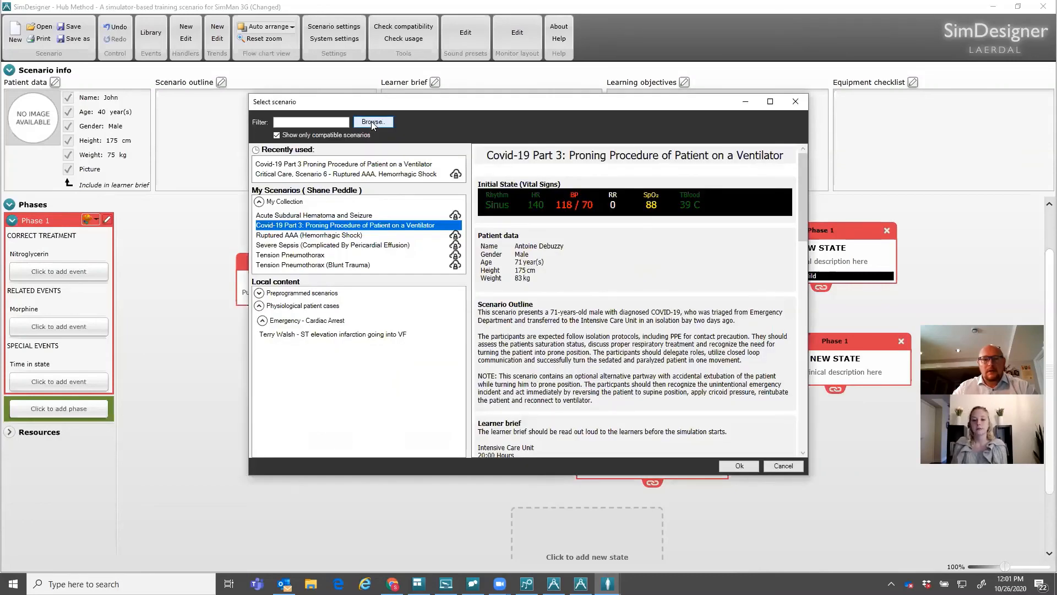
Browse for a scenario file, search the Desktop folder for "Covid airway", and close the file browser
left_click(371, 122)
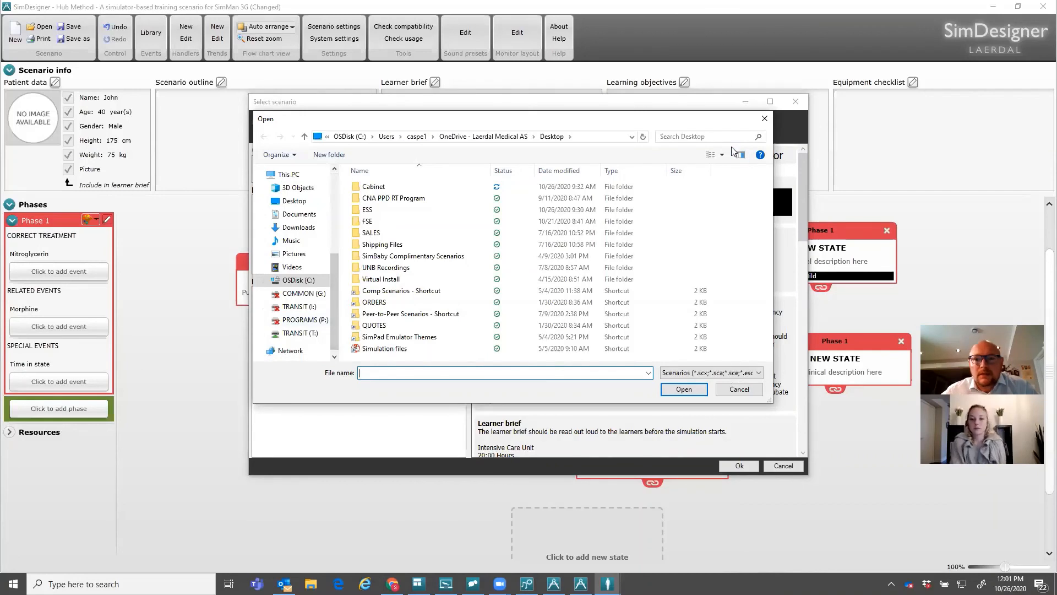
left_click(700, 136)
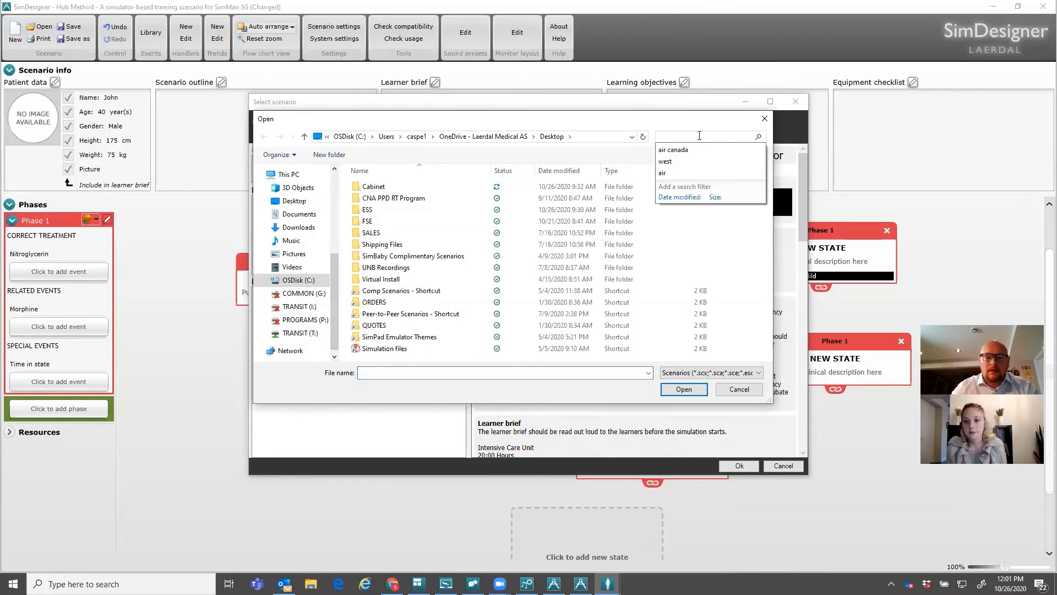
type("Cov")
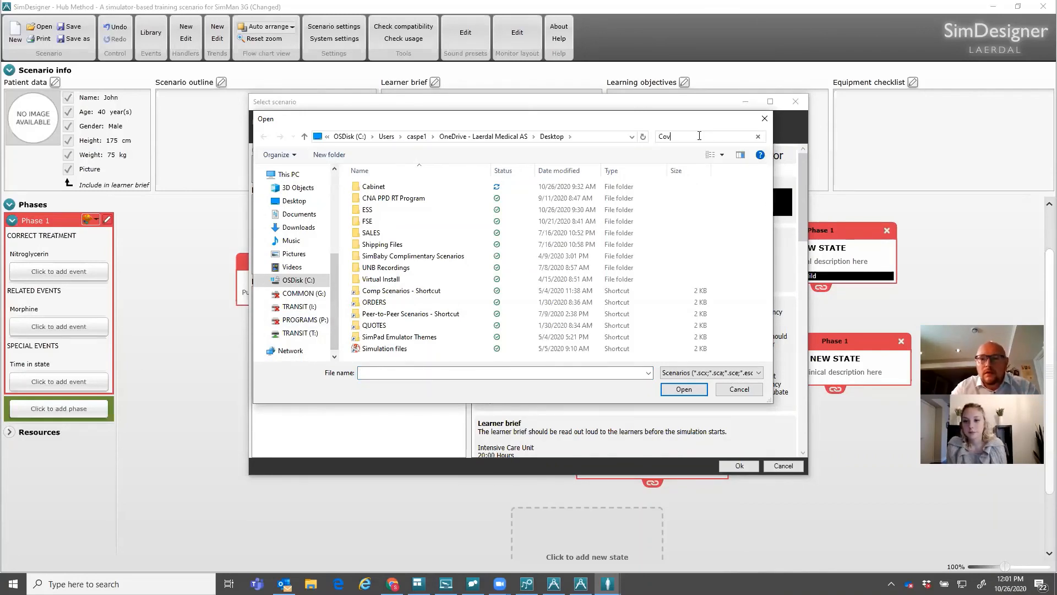
type("id")
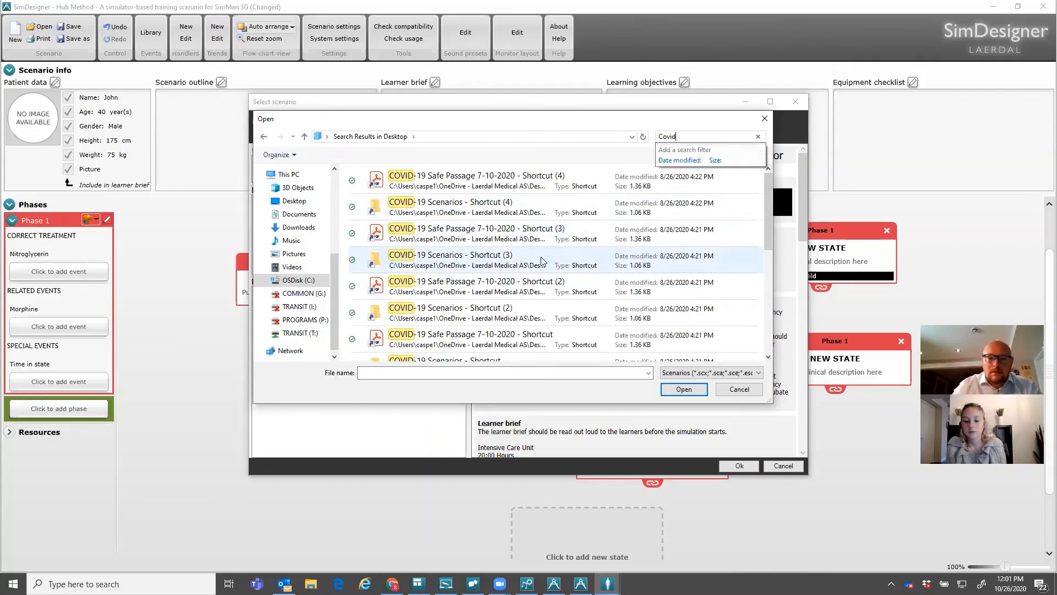
type("airway")
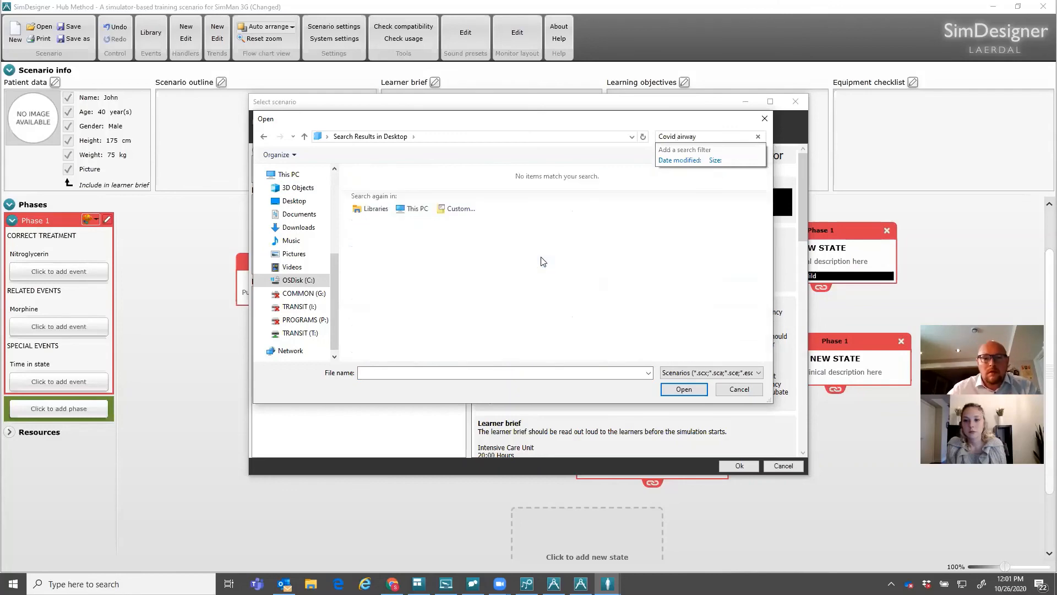
left_click(765, 118)
Check the desktop and the open COVID AIRWAY 2 theme, and return to the Hub Method scenario in SimDesigner
left_click(993, 7)
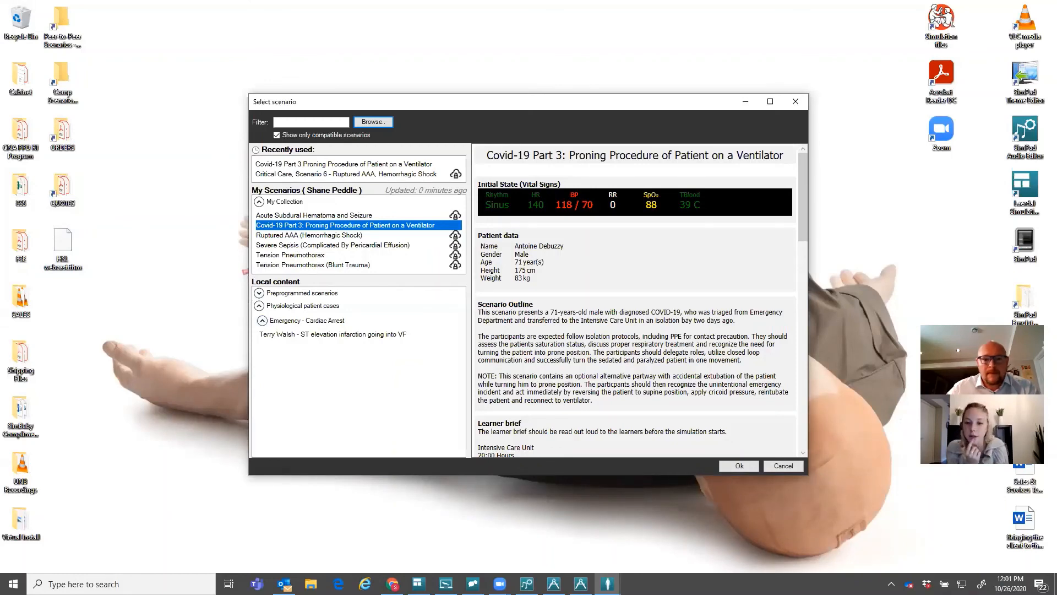
left_click(581, 578)
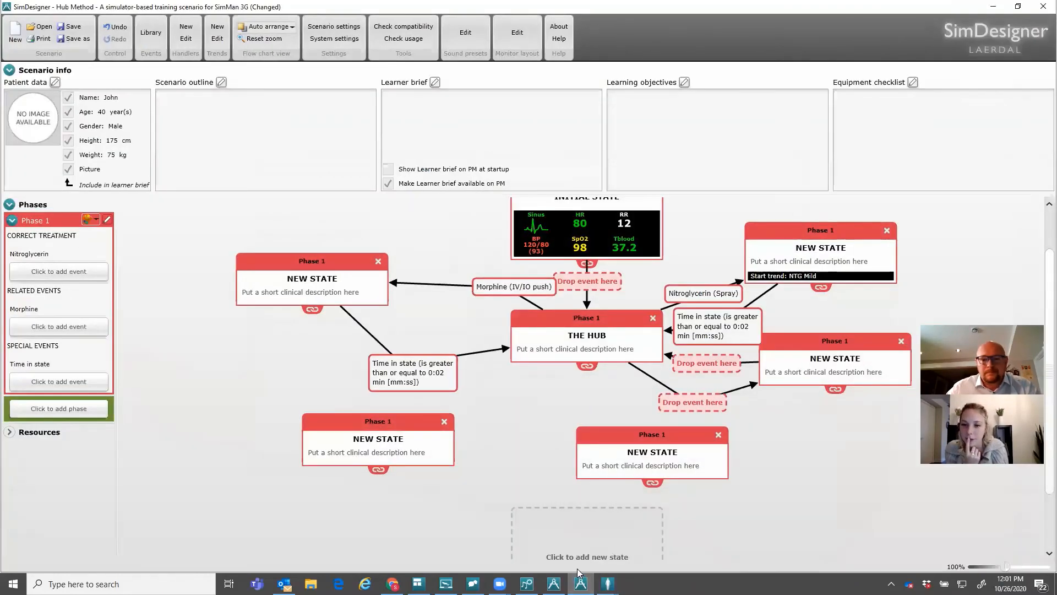
left_click(554, 582)
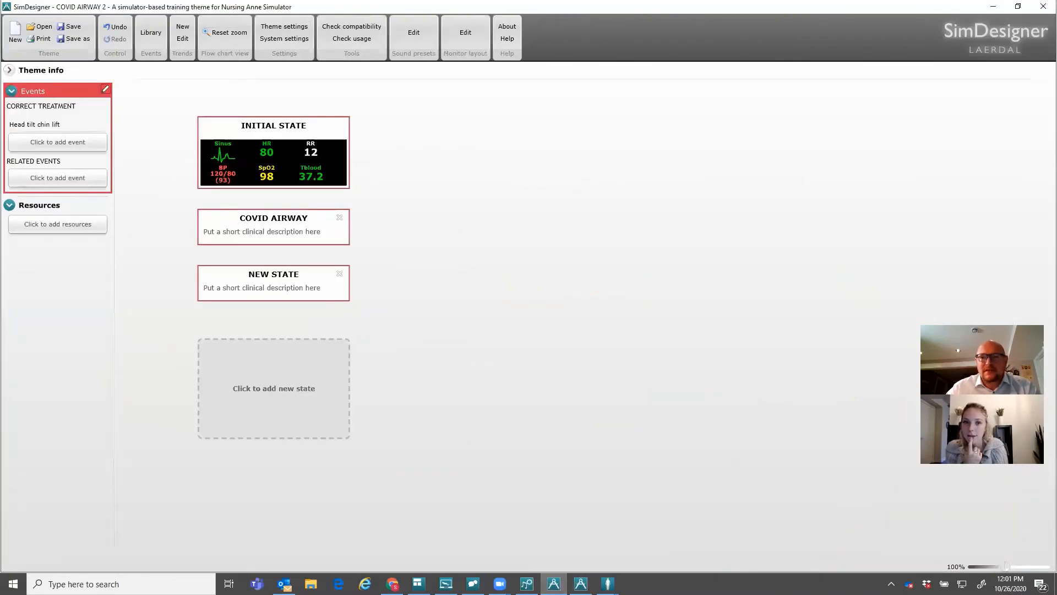
left_click(988, 12)
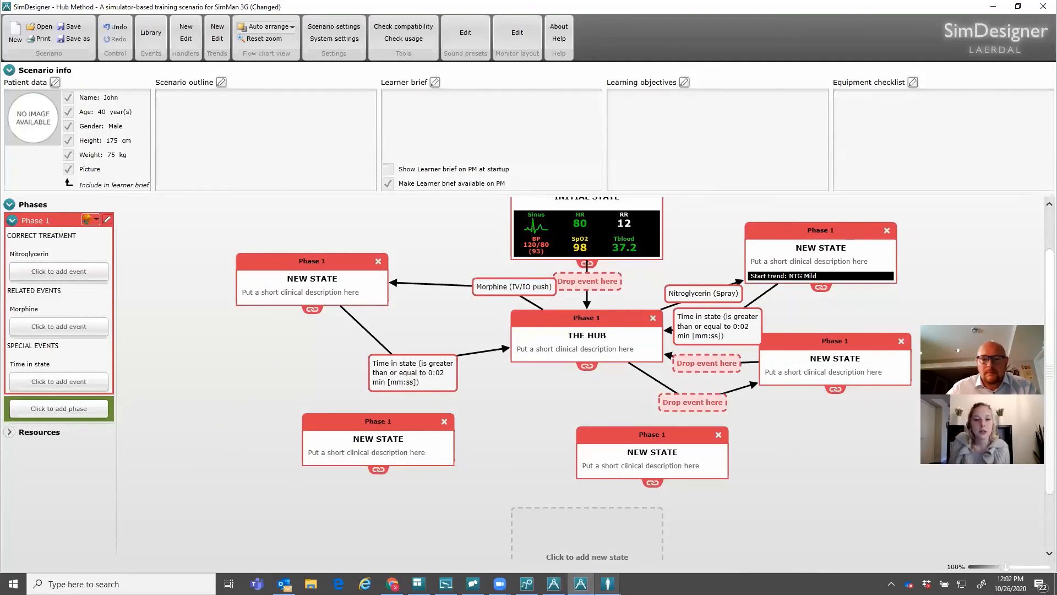
Switch to LLEAP's scenario selection, collapse My Collection to check the available scenarios, and close the selection without choosing one
mouse_move(607, 583)
mouse_move(633, 557)
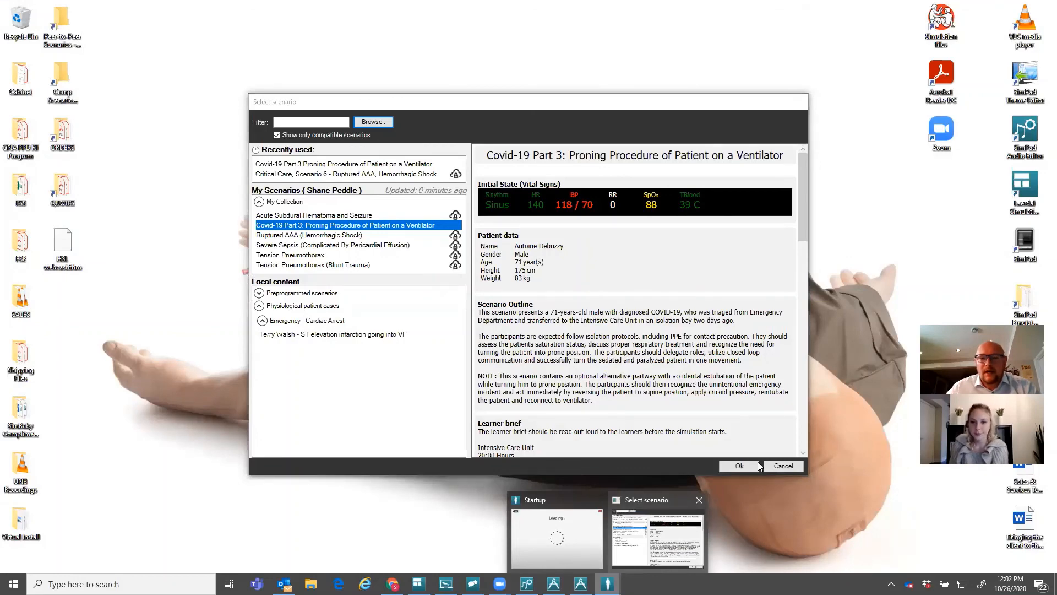
left_click(633, 557)
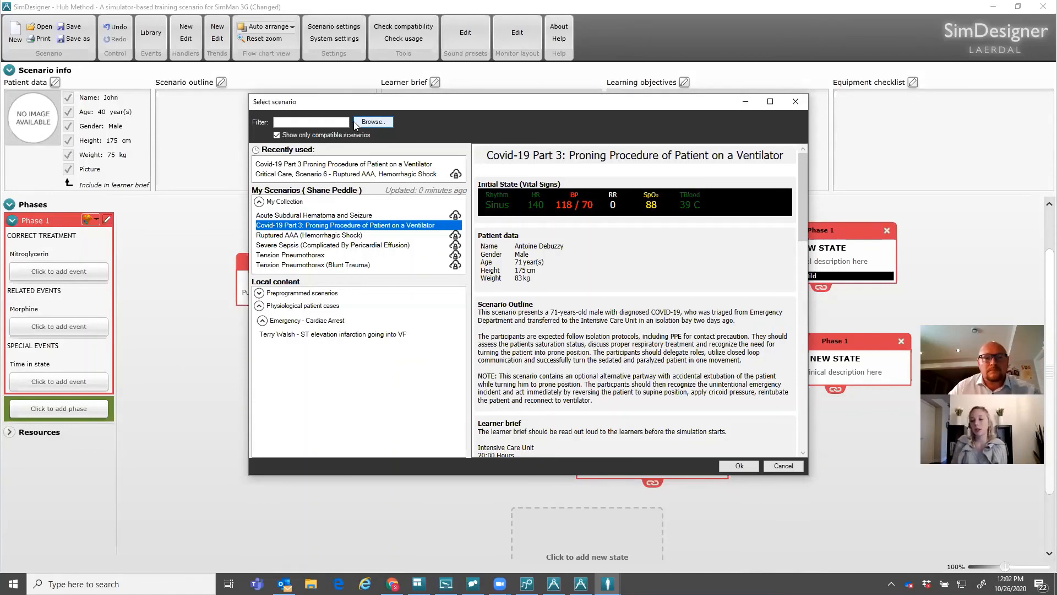
left_click(259, 202)
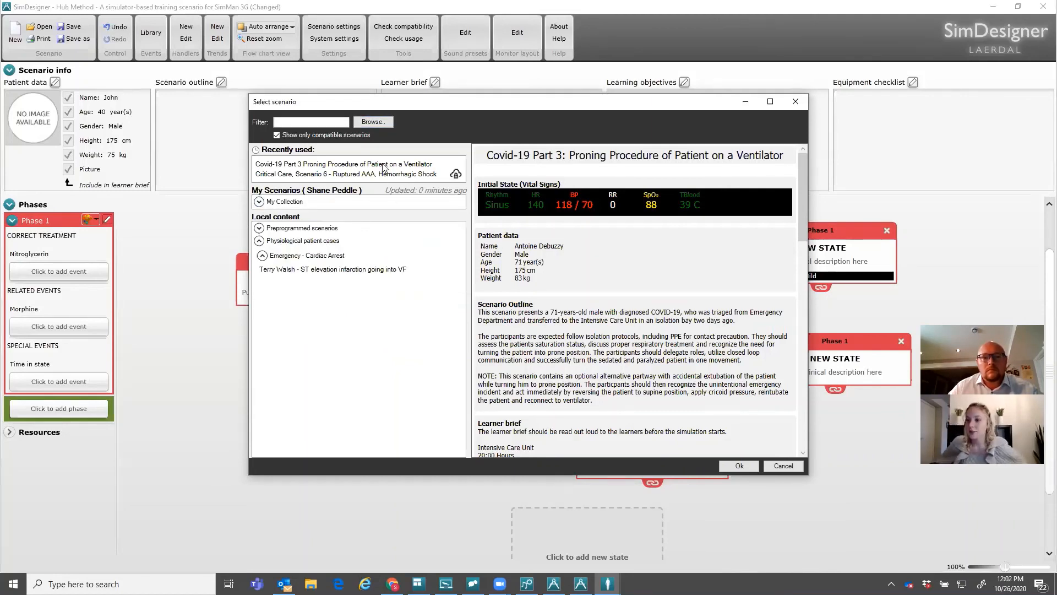
left_click(796, 101)
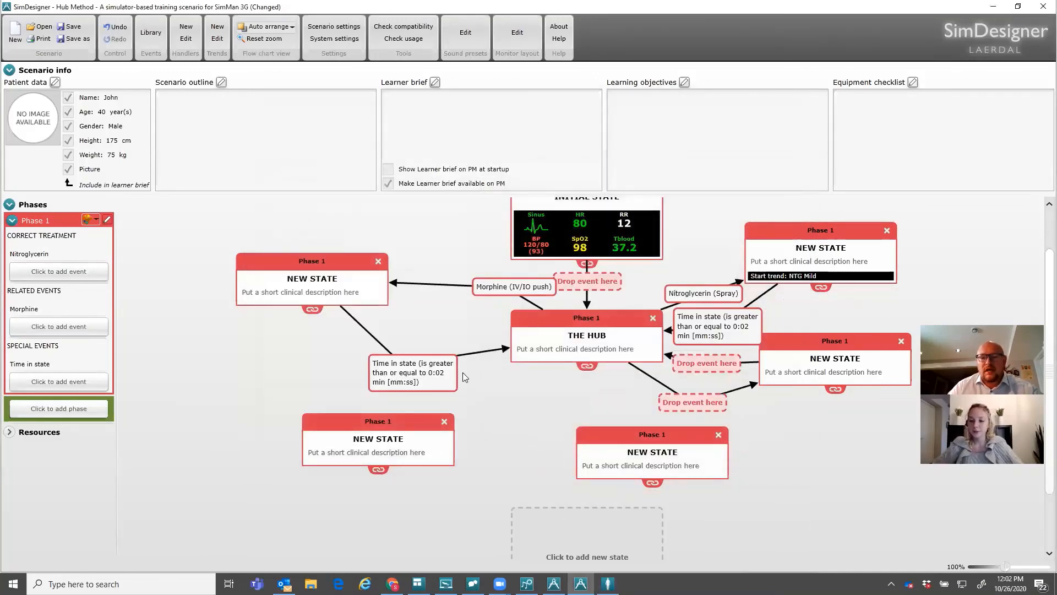
Link the lower-left state of the flow chart to The Hub and place the link's event box between the two states
left_click_drag(379, 469, 588, 337)
left_click_drag(487, 390, 519, 452)
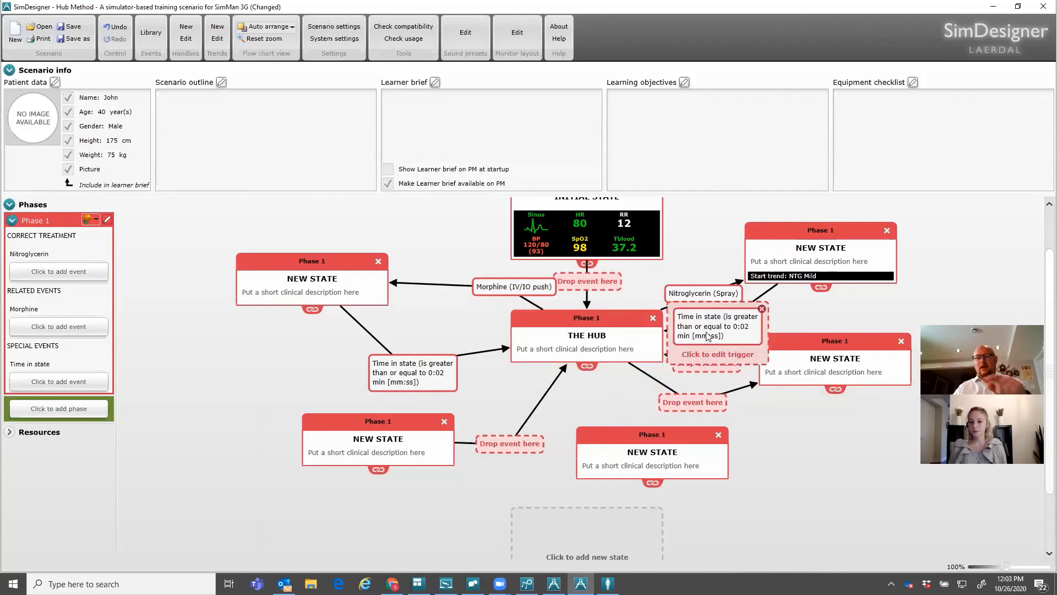
key("ctrl")
key("ctrl")
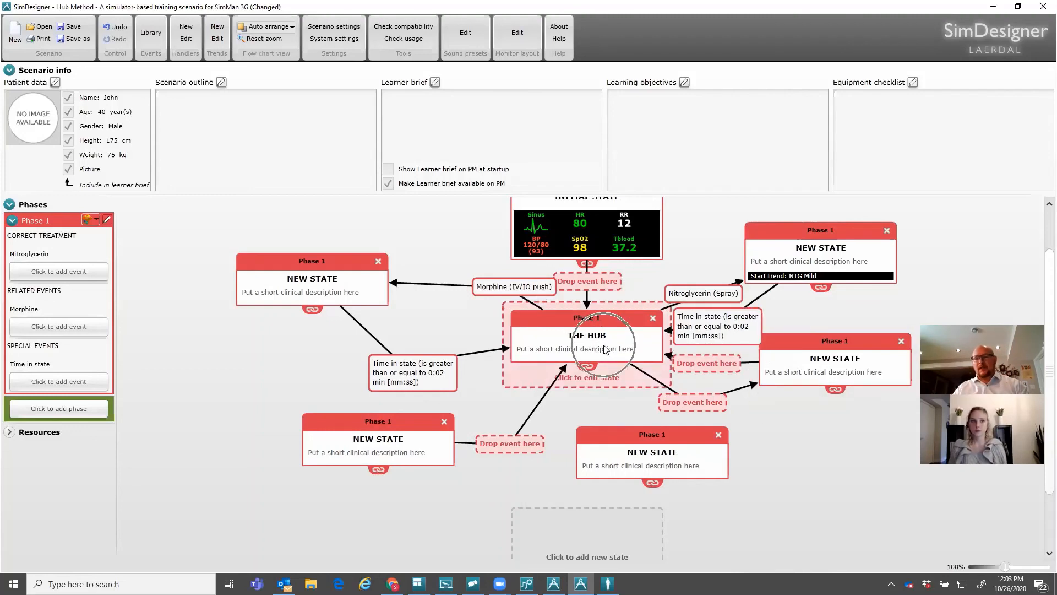
Add a new state at the bottom of the flow chart, linked from The Hub and named END SCENARIO
left_click(582, 523)
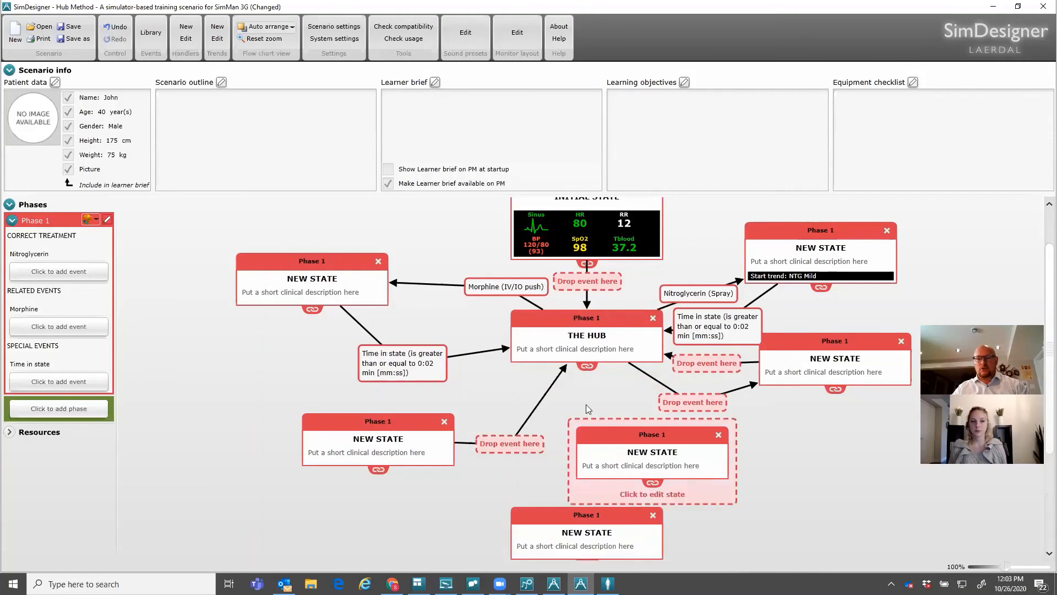
left_click_drag(585, 366, 573, 527)
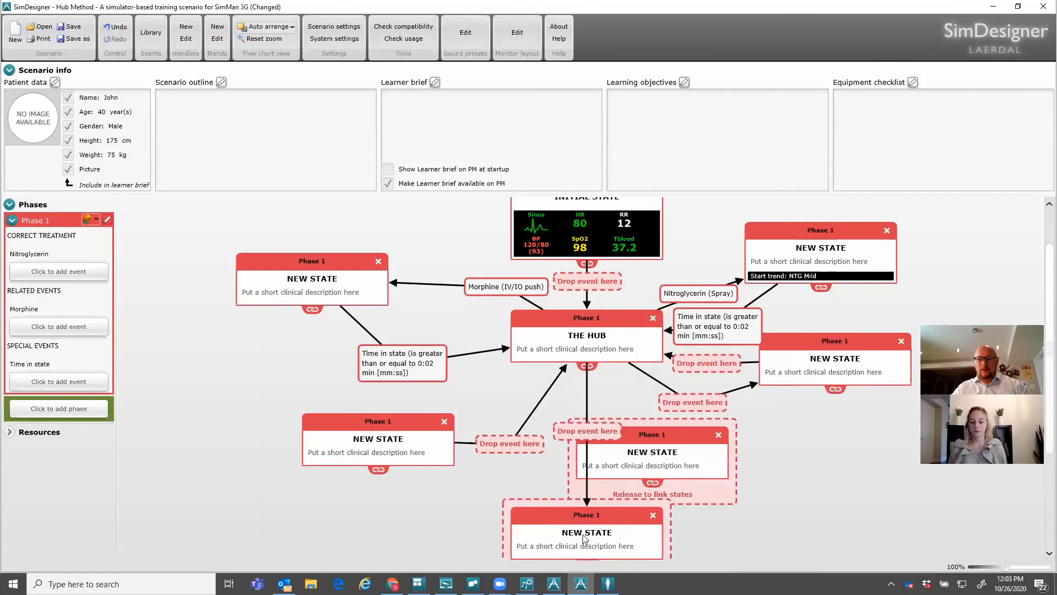
left_click(589, 541)
left_click_drag(339, 115, 3, 126)
type("END SCENARIO")
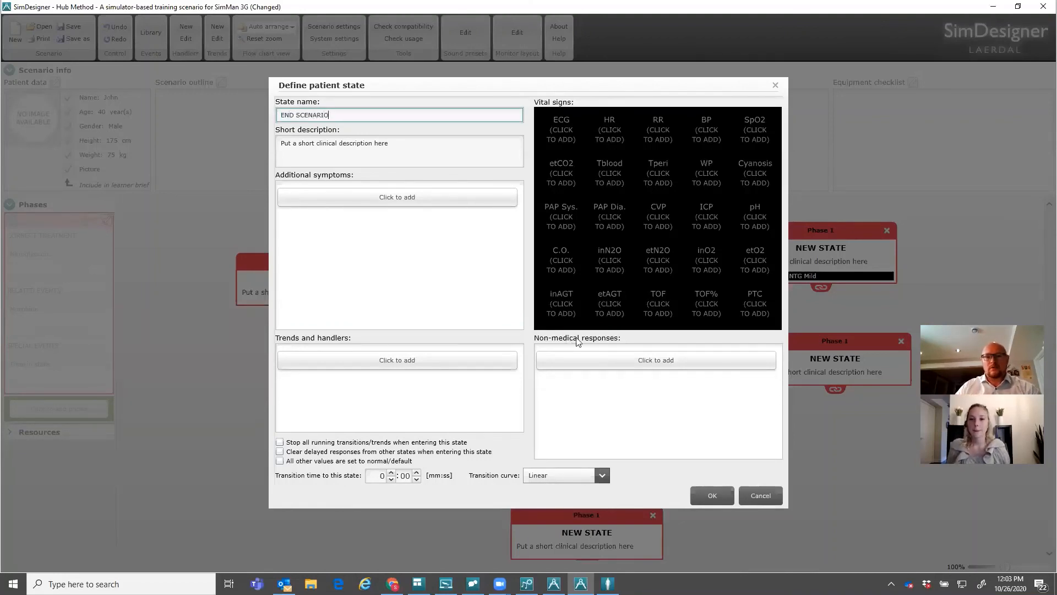
Add the instructor message "default into the debriefer" to END SCENARIO and move the state beneath the lower-left state in the flow chart
left_click(640, 359)
type("instr")
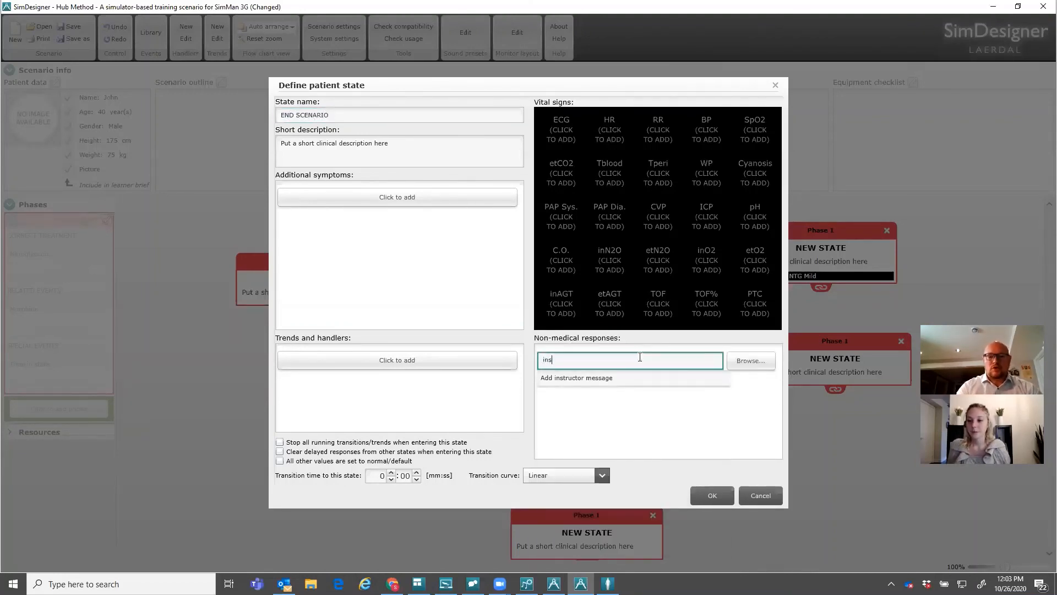
left_click(611, 379)
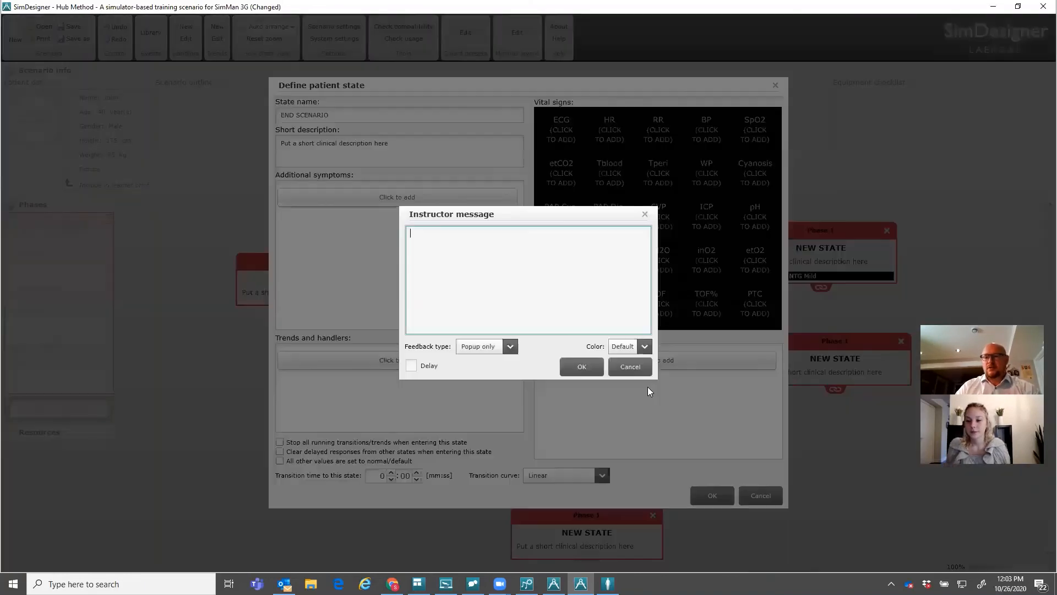
type("def")
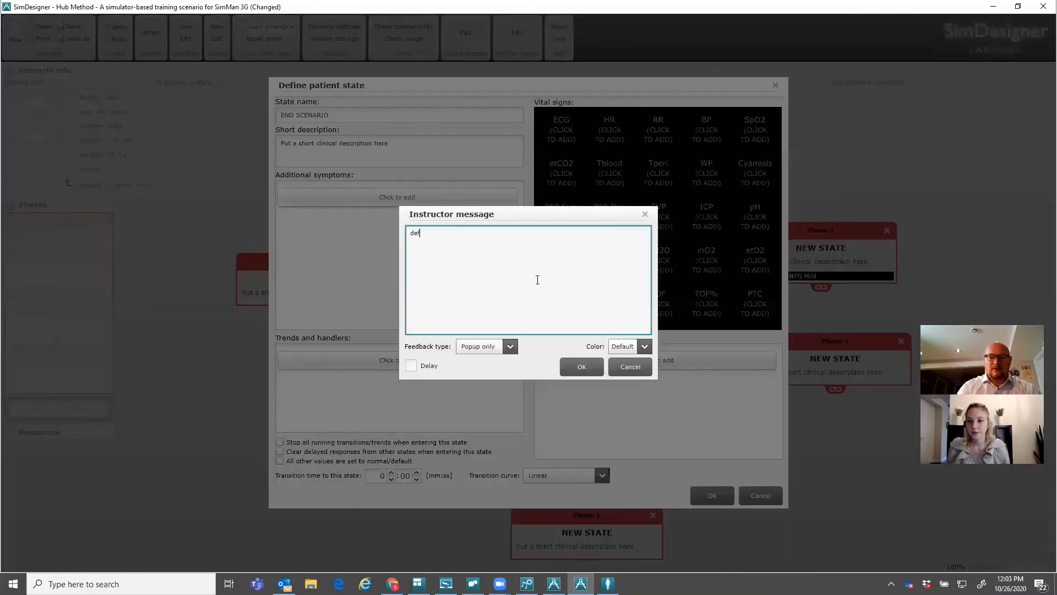
type("ault into the d")
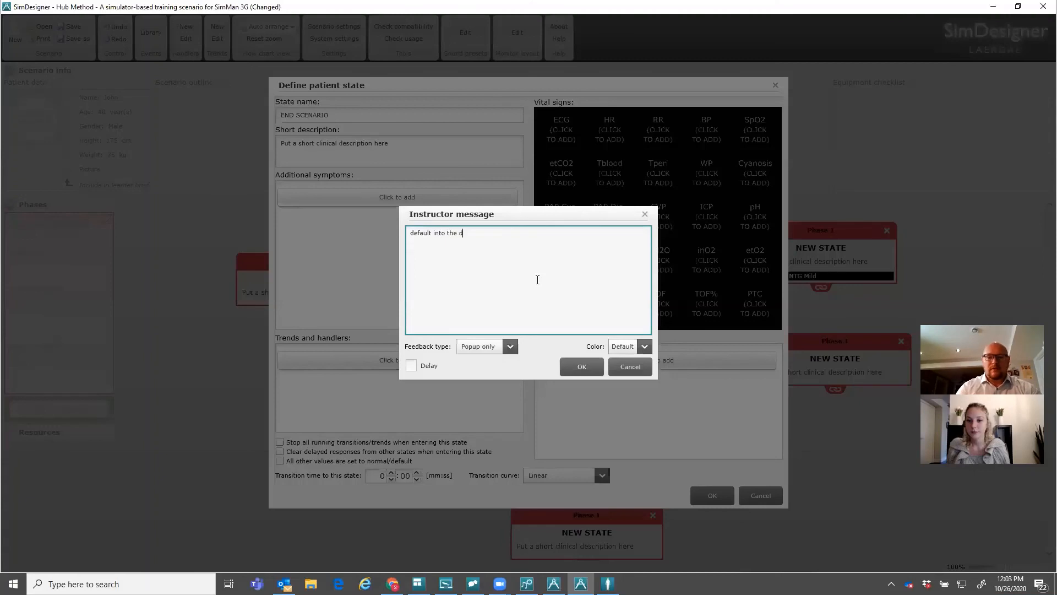
type("ebriefer")
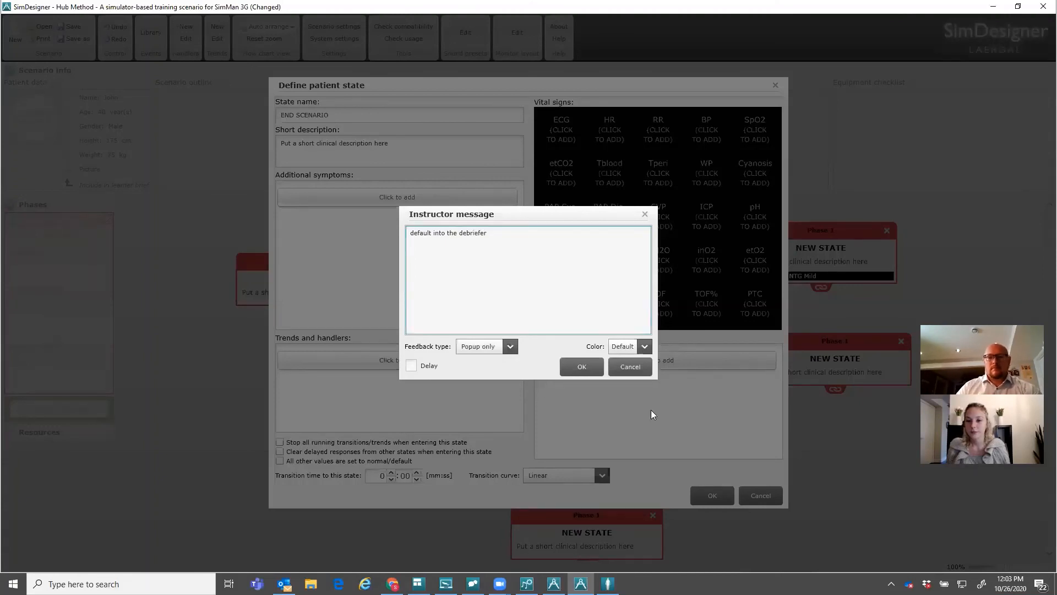
left_click(583, 366)
left_click(699, 495)
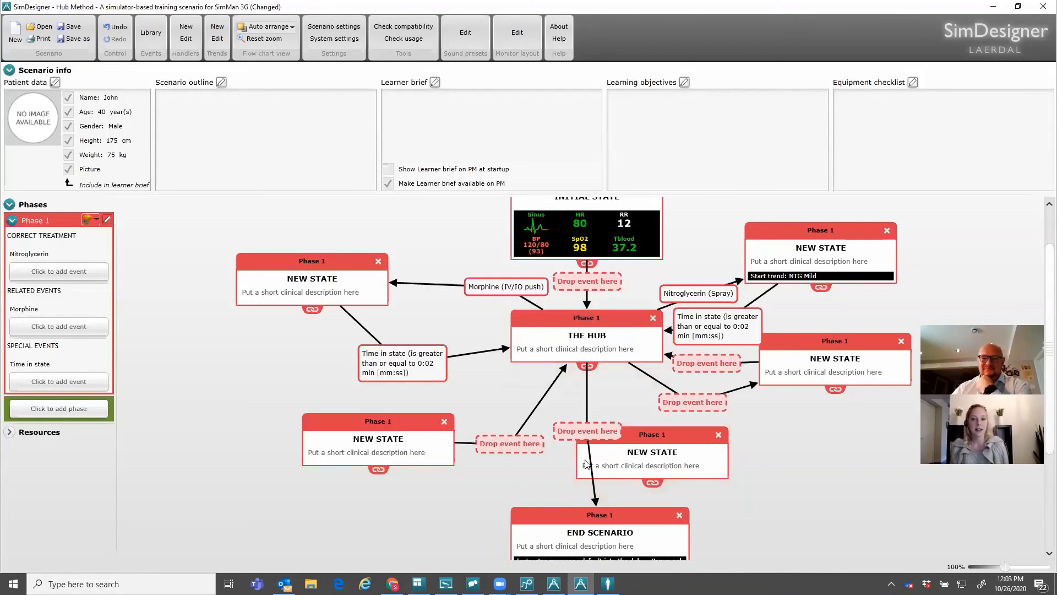
left_click_drag(548, 520, 363, 511)
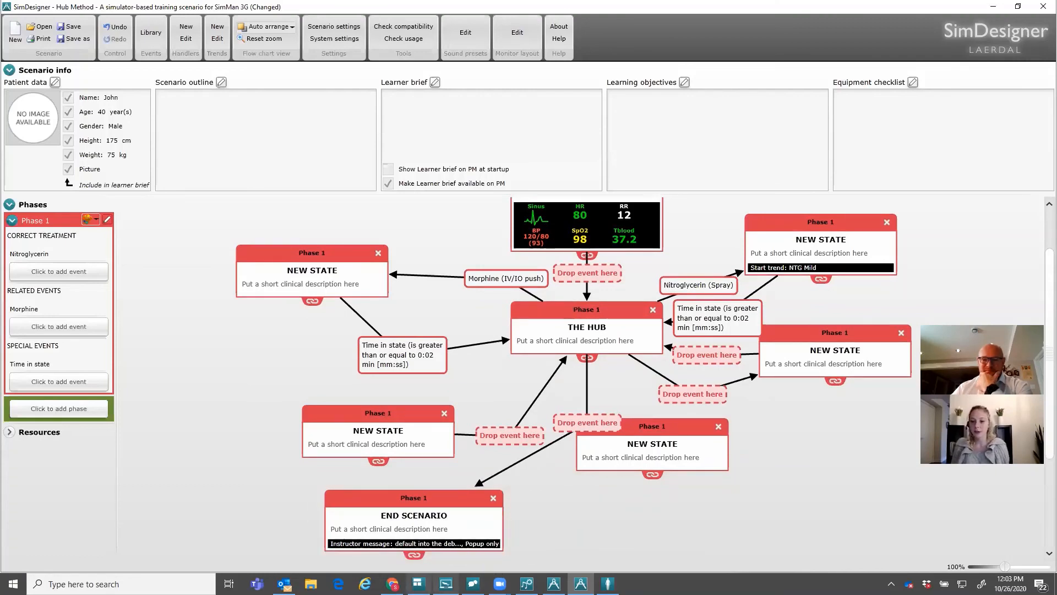
Switch to LLEAP's Run a Session window and check the simulator and debriefing settings for the session
mouse_move(446, 583)
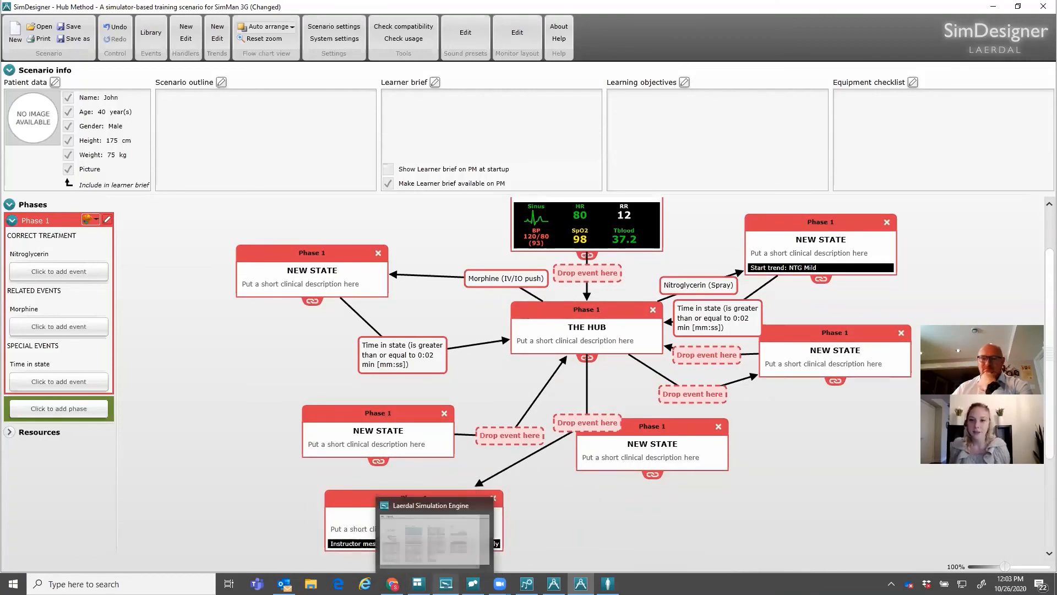
mouse_move(553, 584)
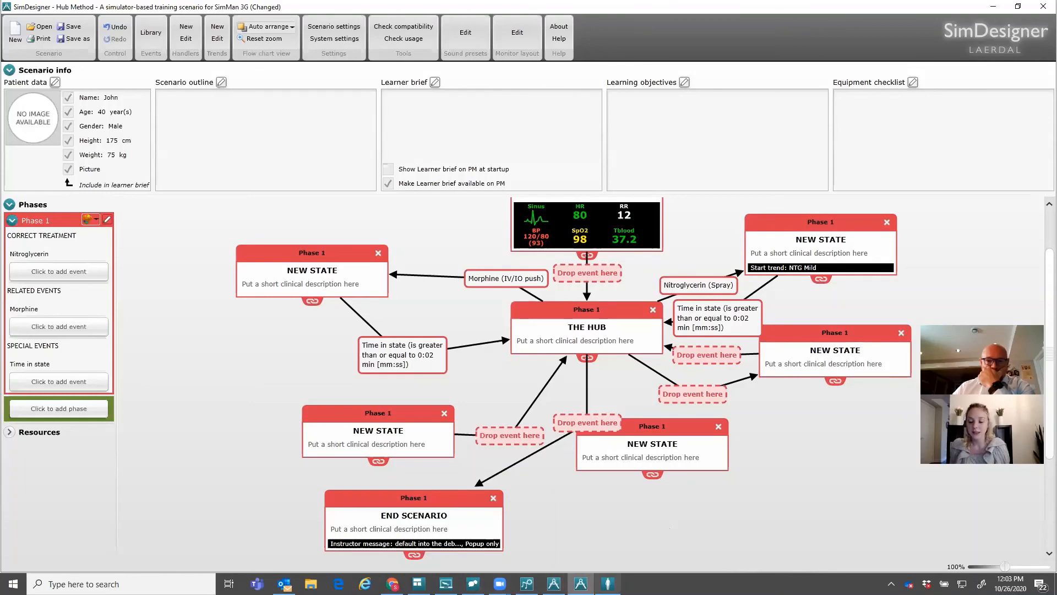
left_click(608, 583)
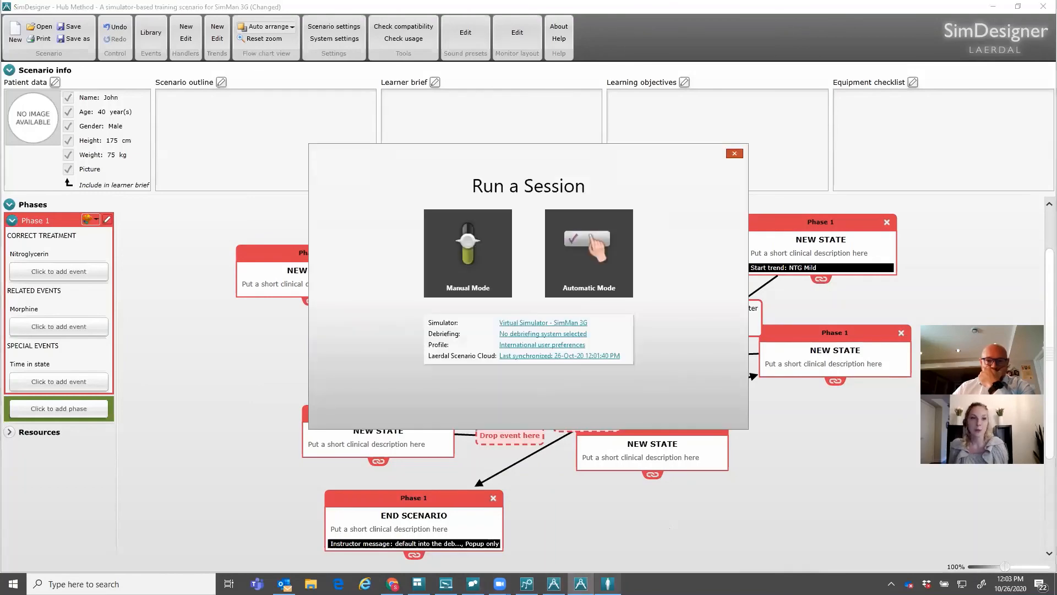
left_click(556, 269)
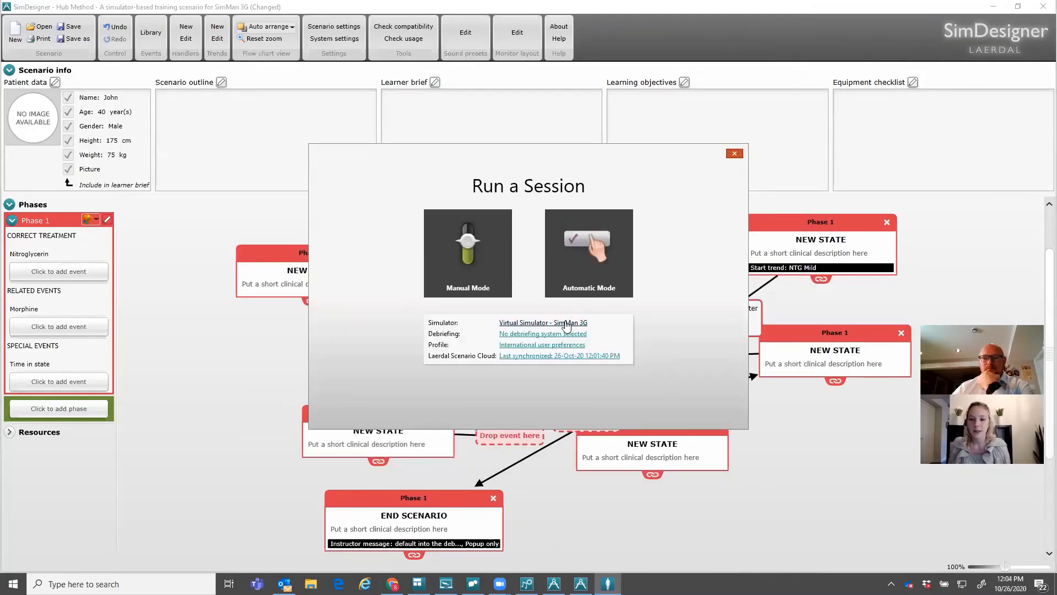
left_click(564, 325)
left_click(566, 330)
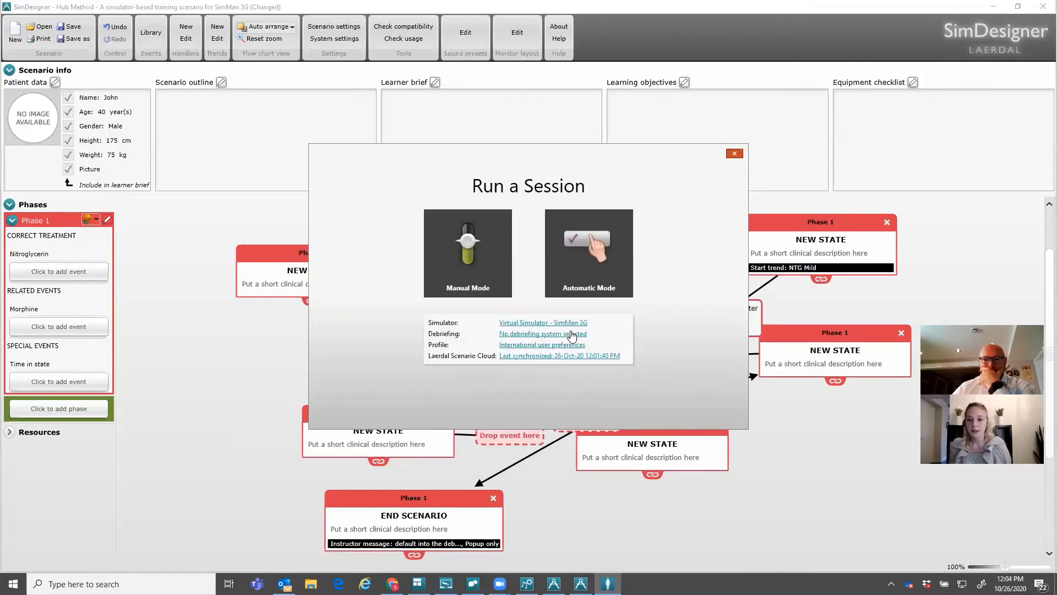